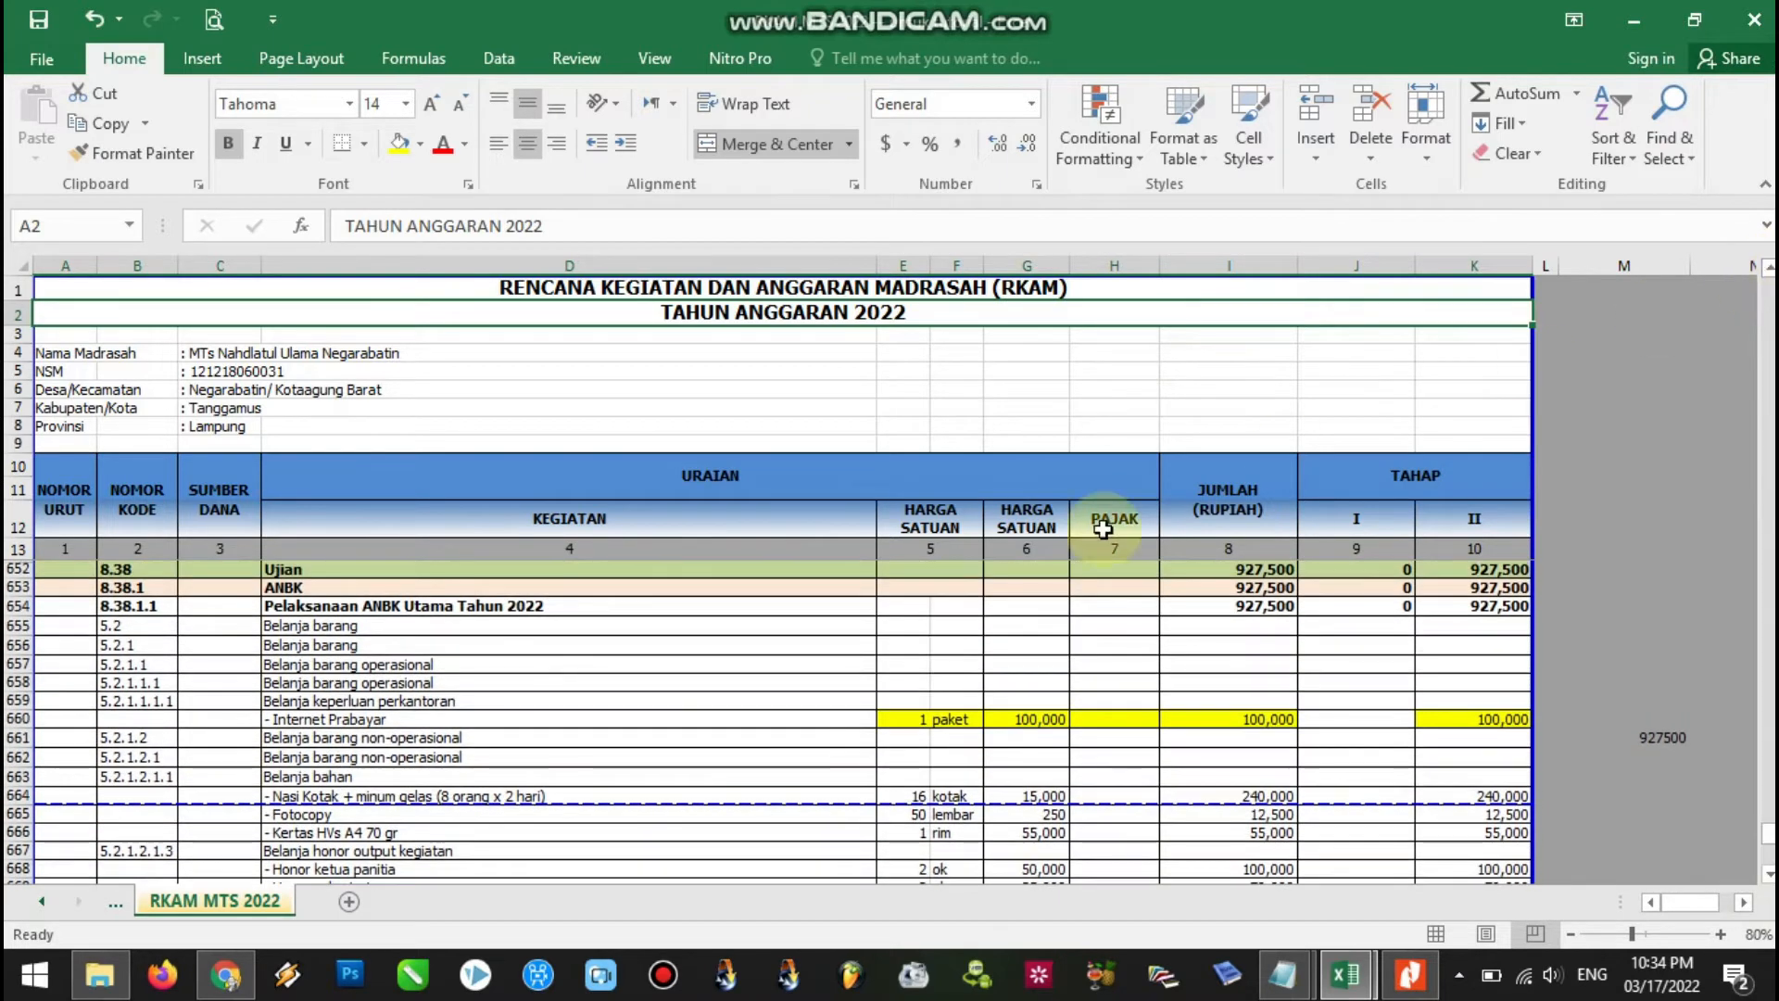
click(273, 589)
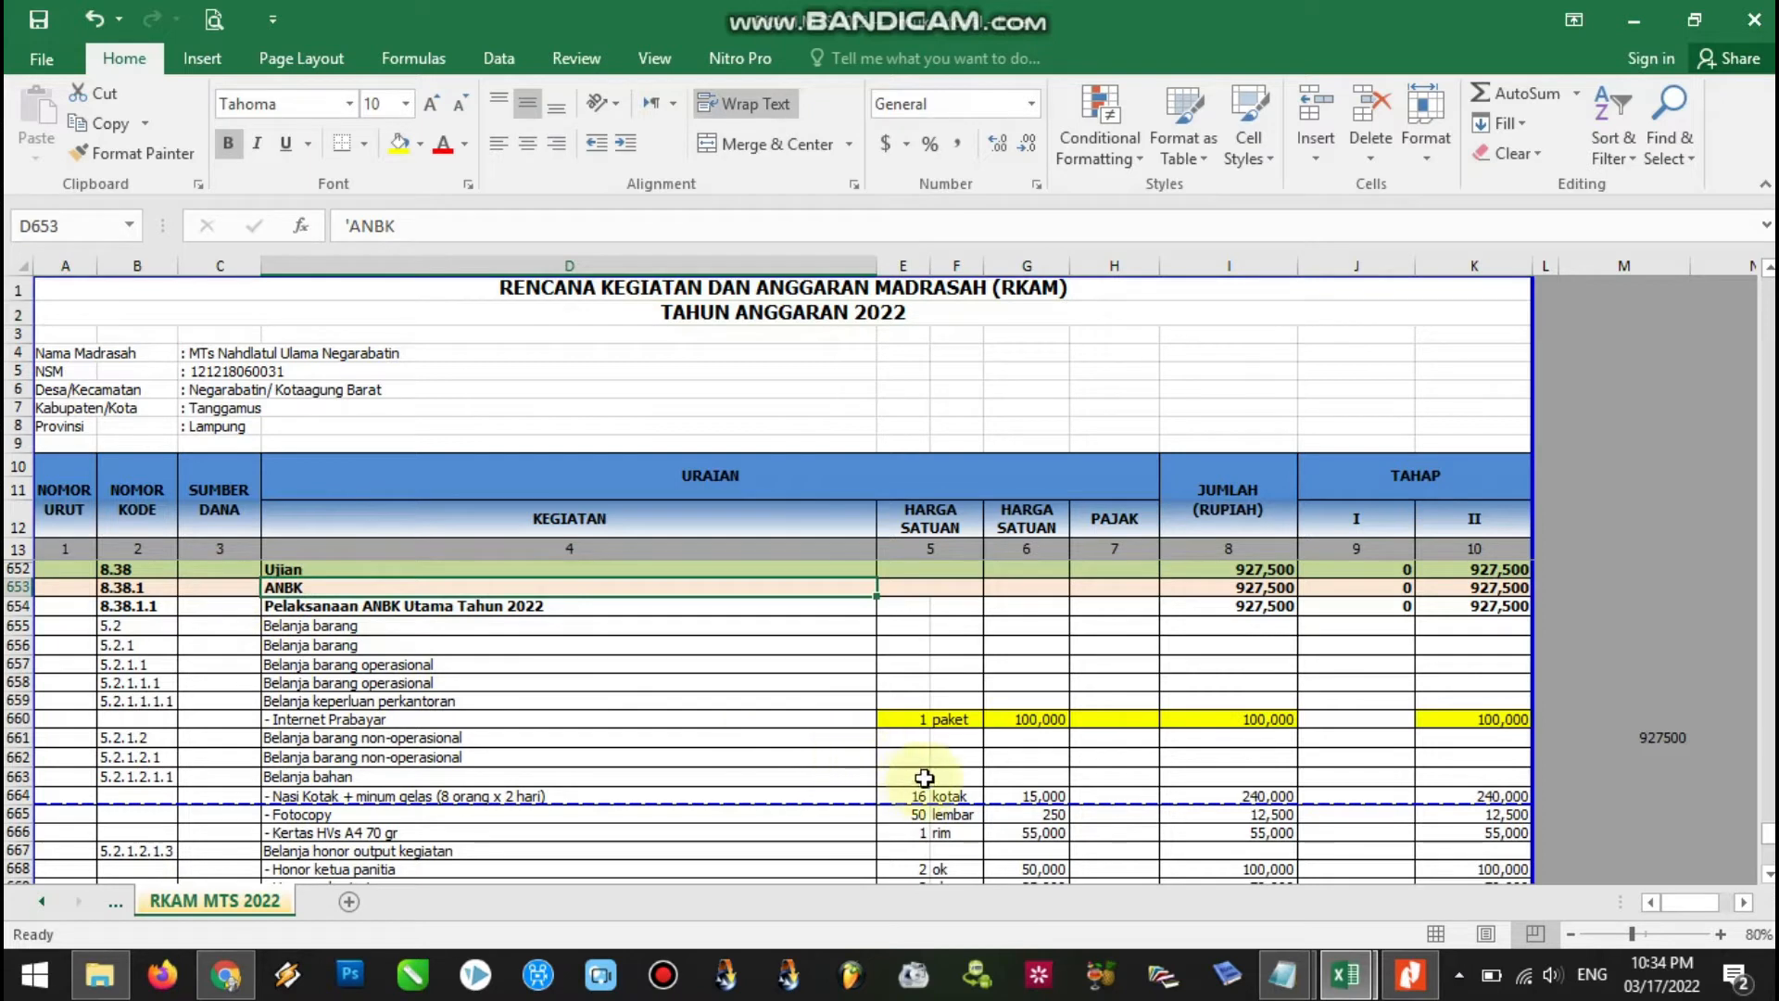
drag(901, 721, 1274, 721)
click(1444, 722)
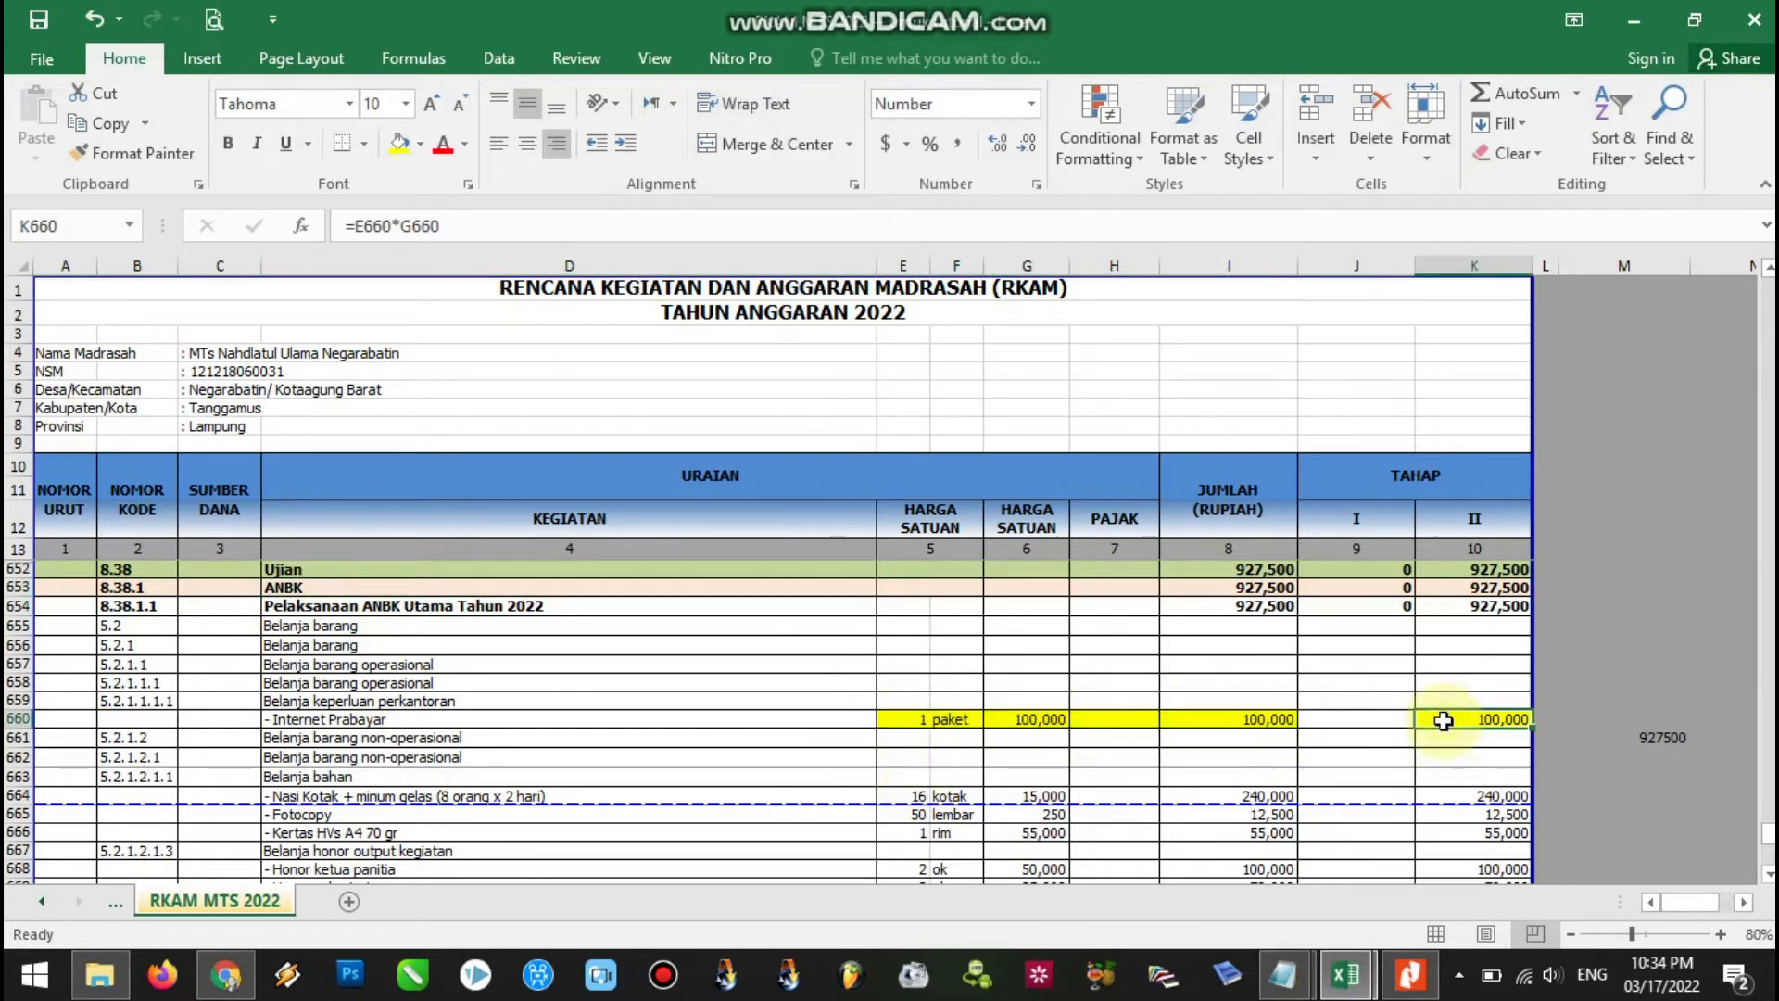
click(923, 715)
click(1029, 721)
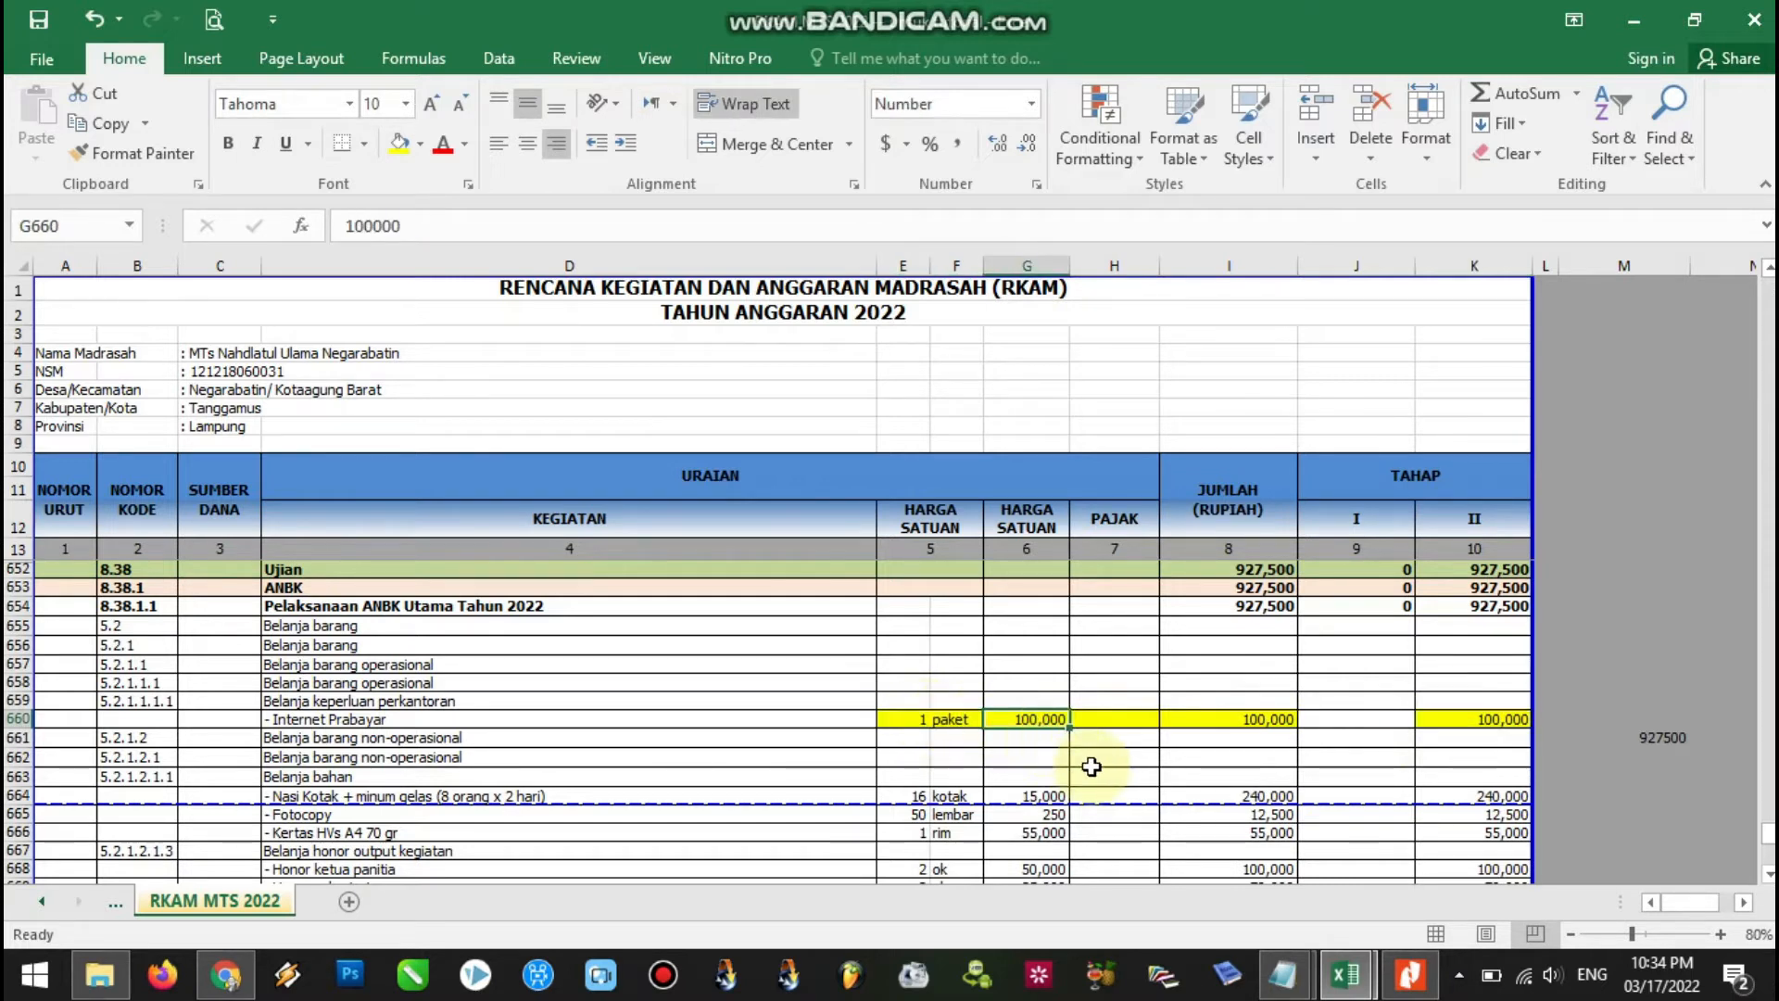
click(1245, 726)
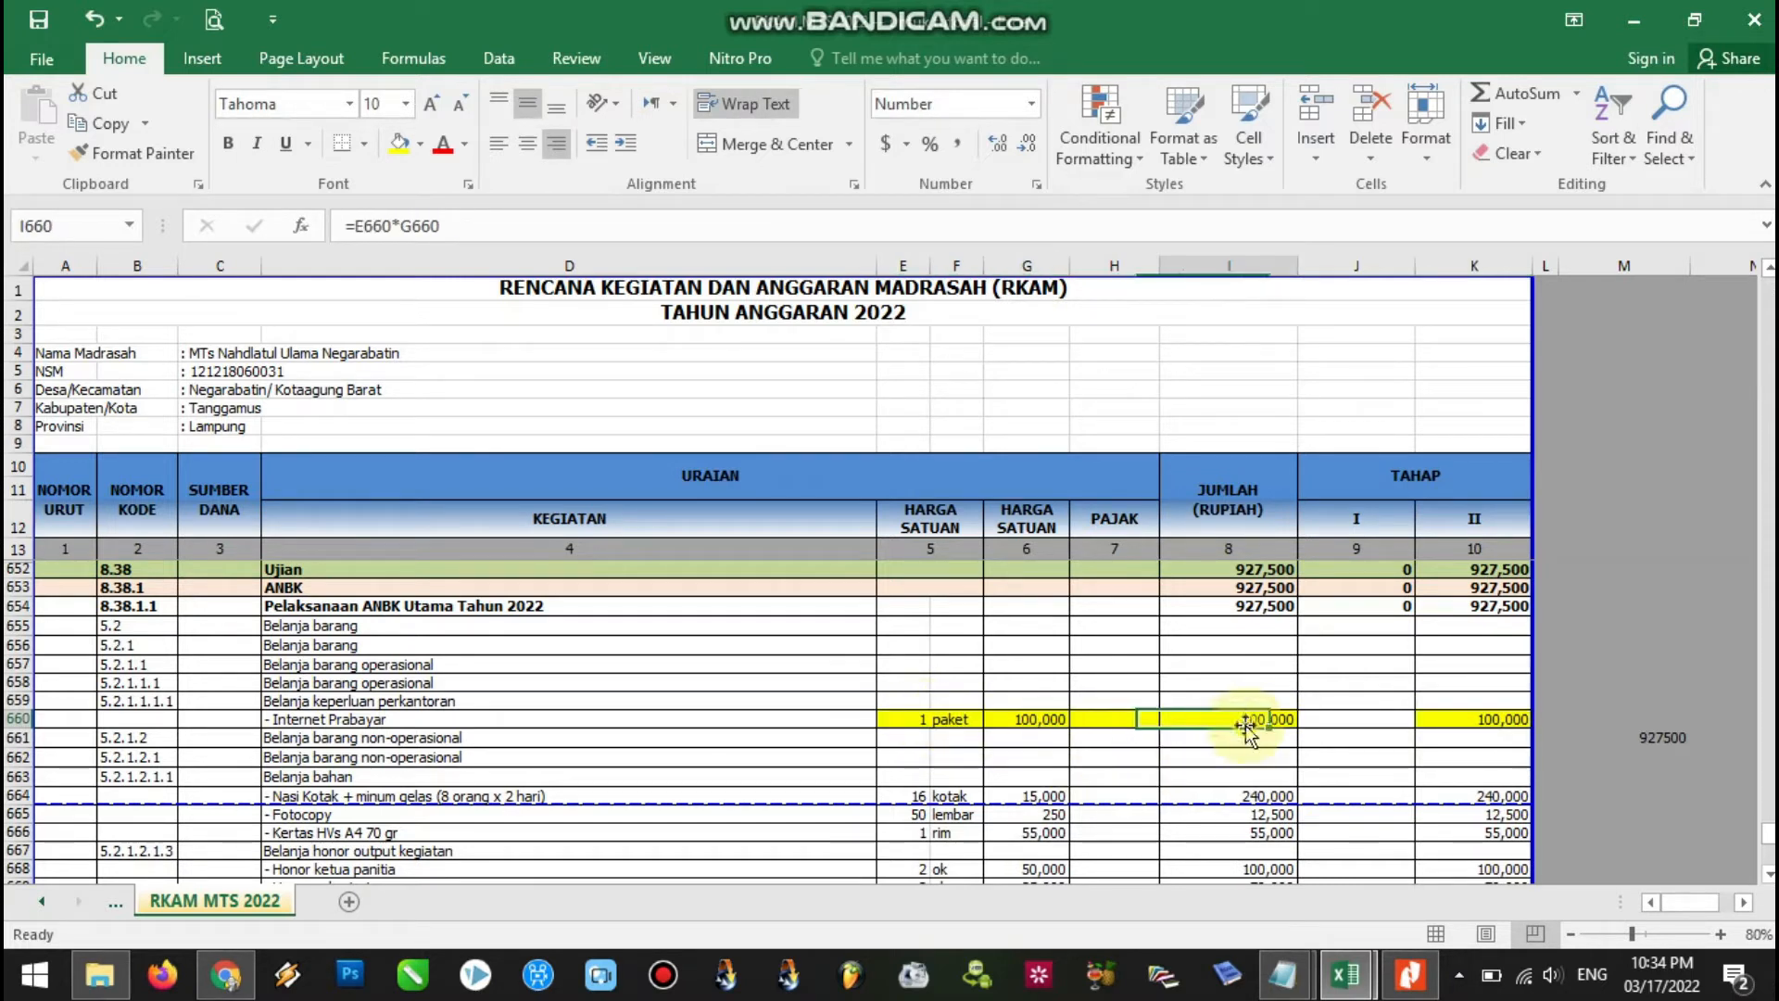
click(1233, 267)
click(1363, 267)
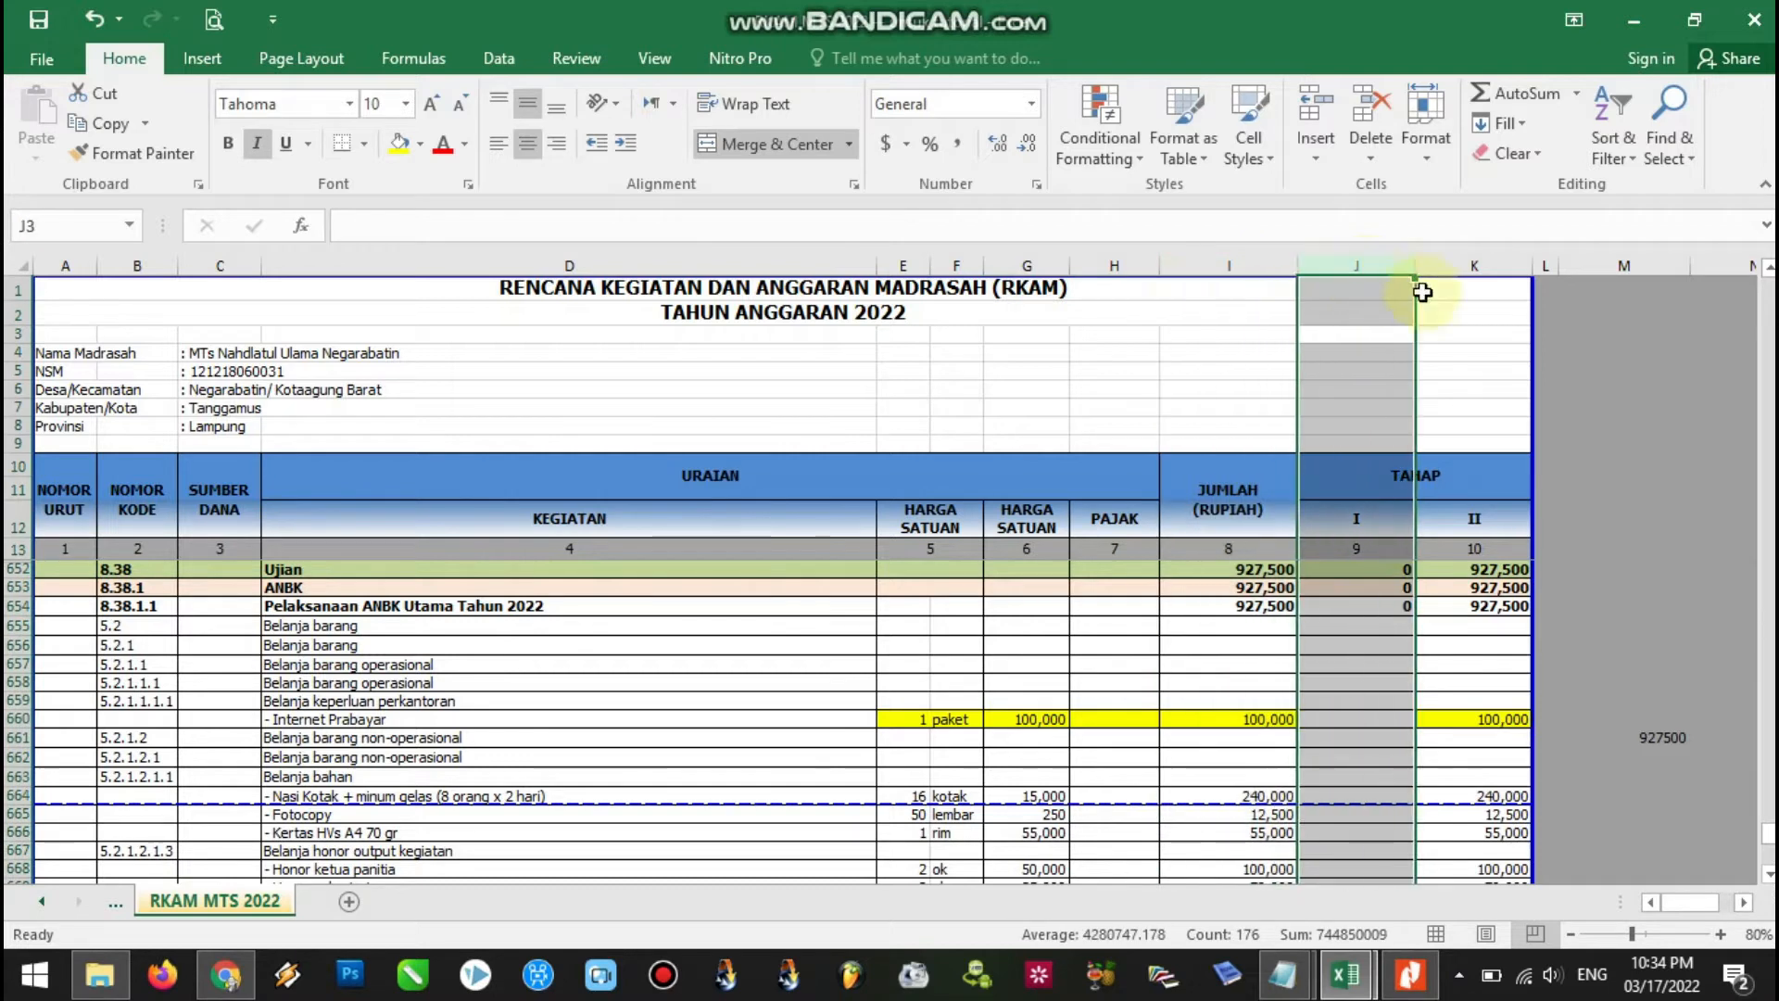
click(1470, 262)
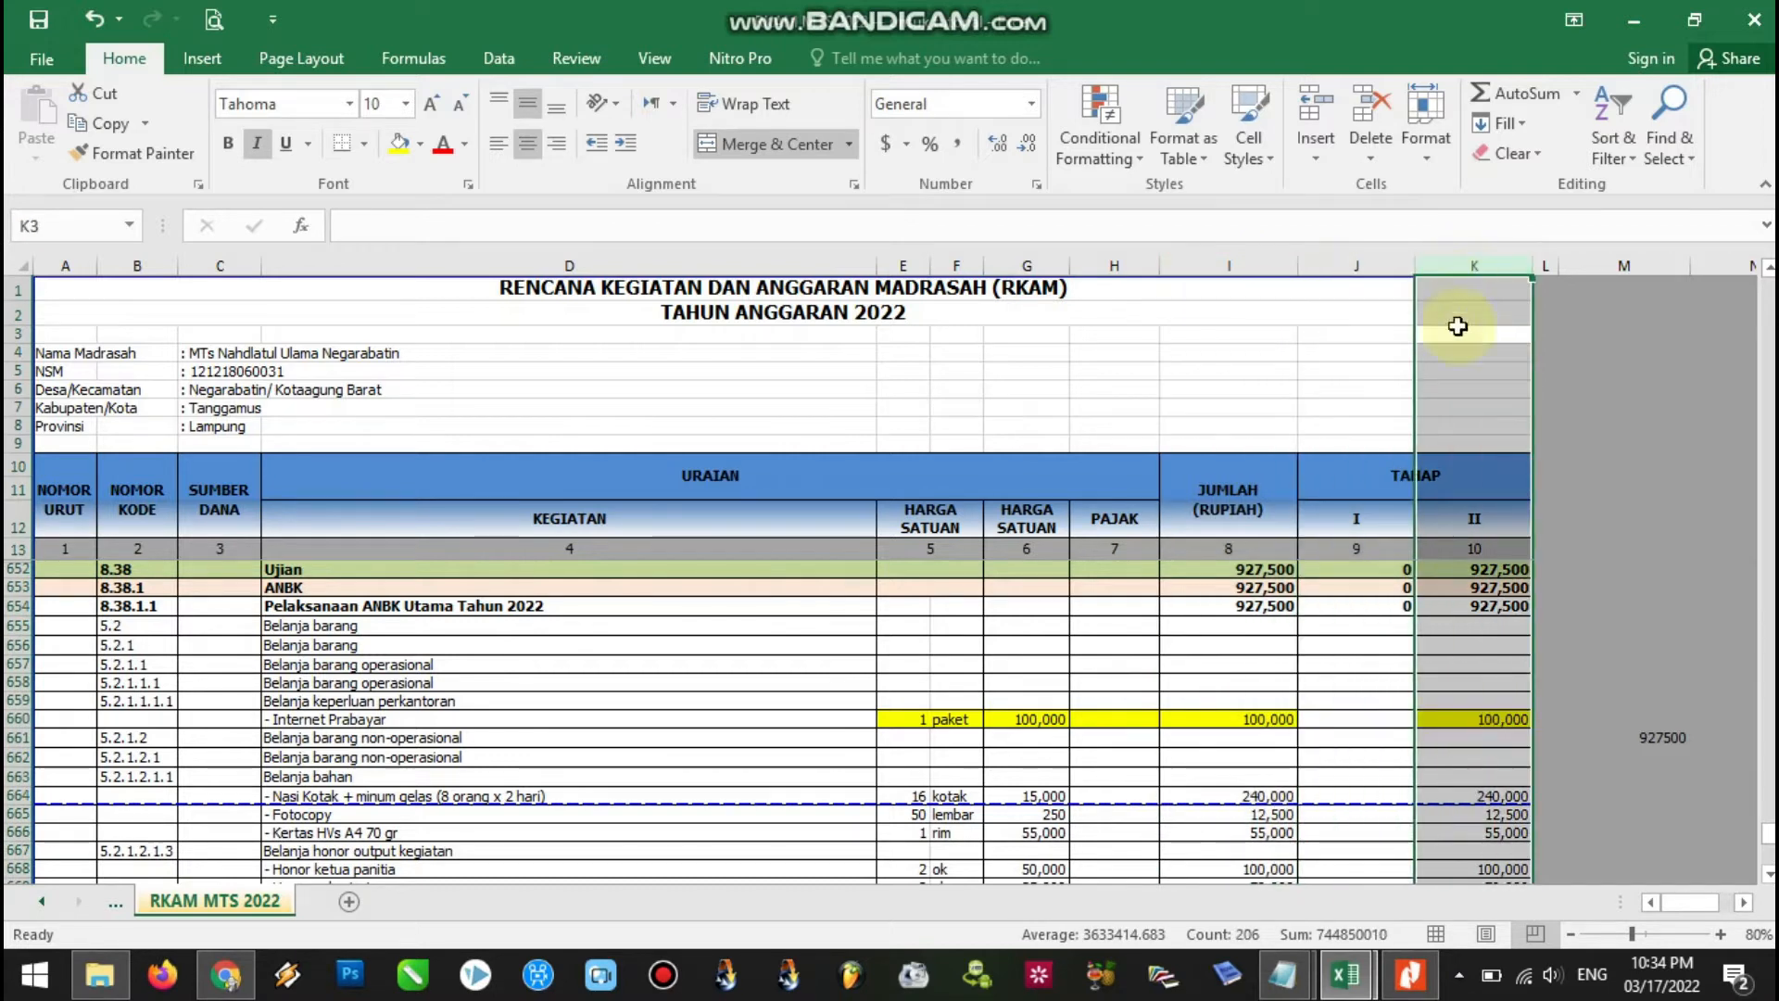
click(1465, 714)
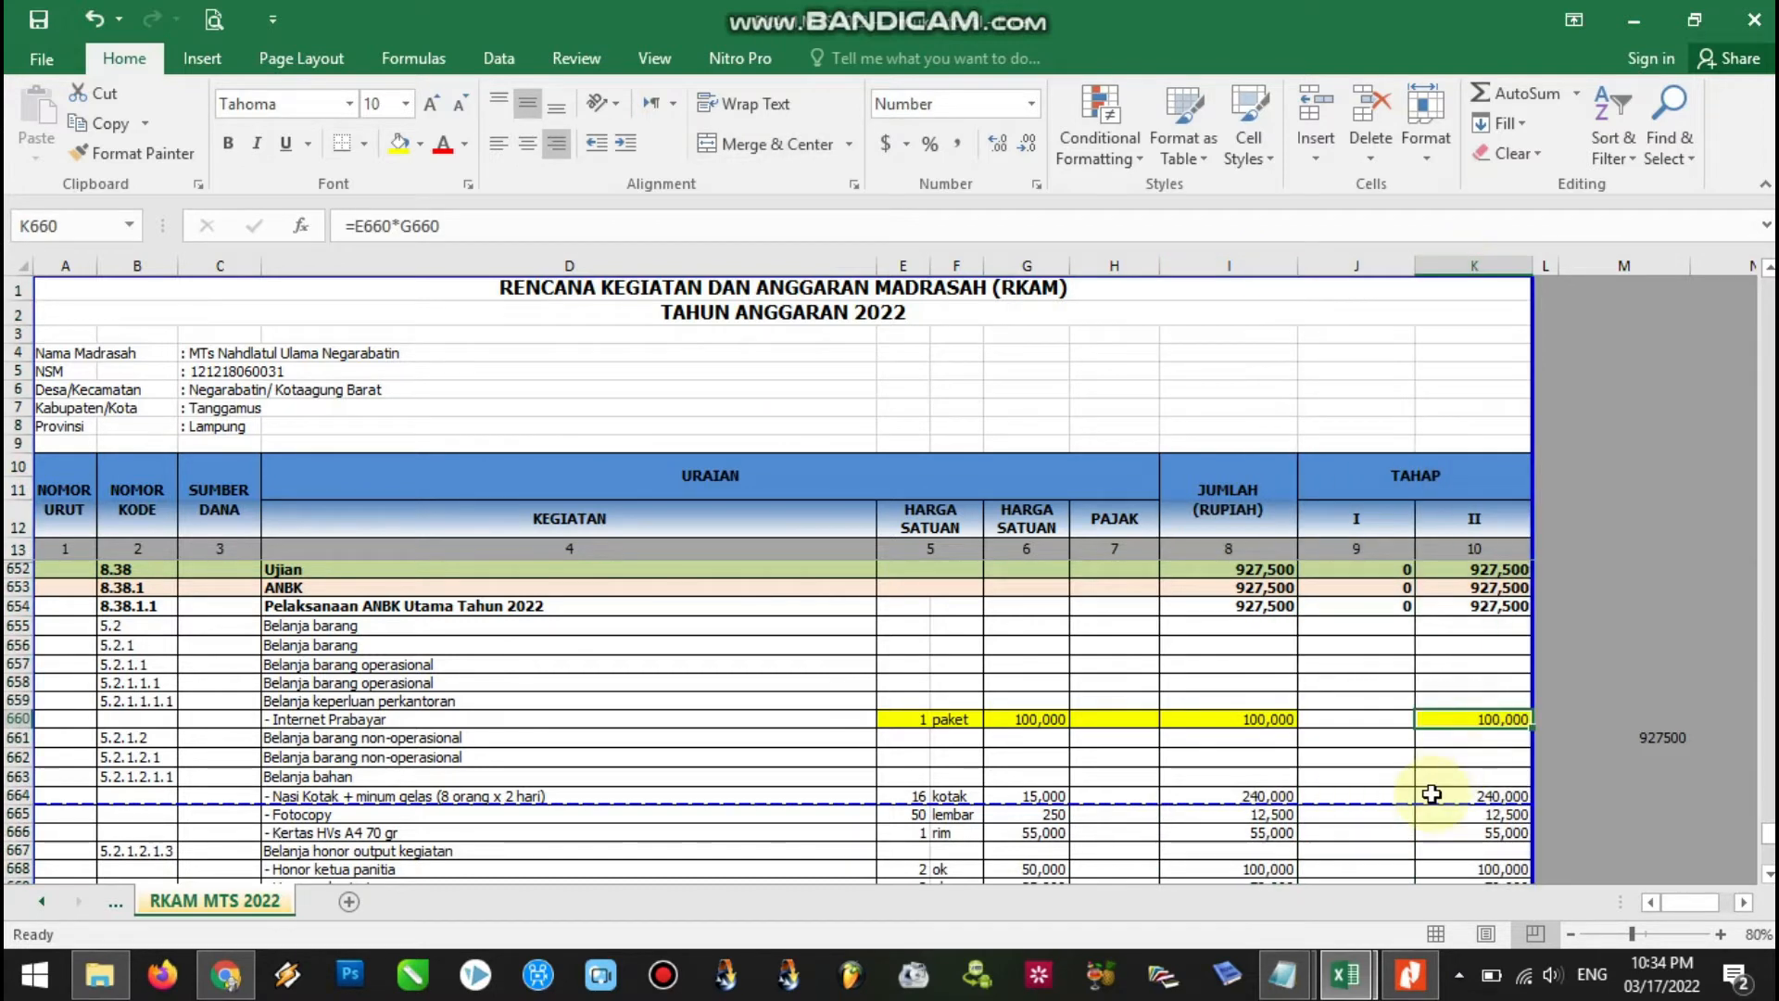
click(953, 719)
click(1045, 719)
click(1256, 719)
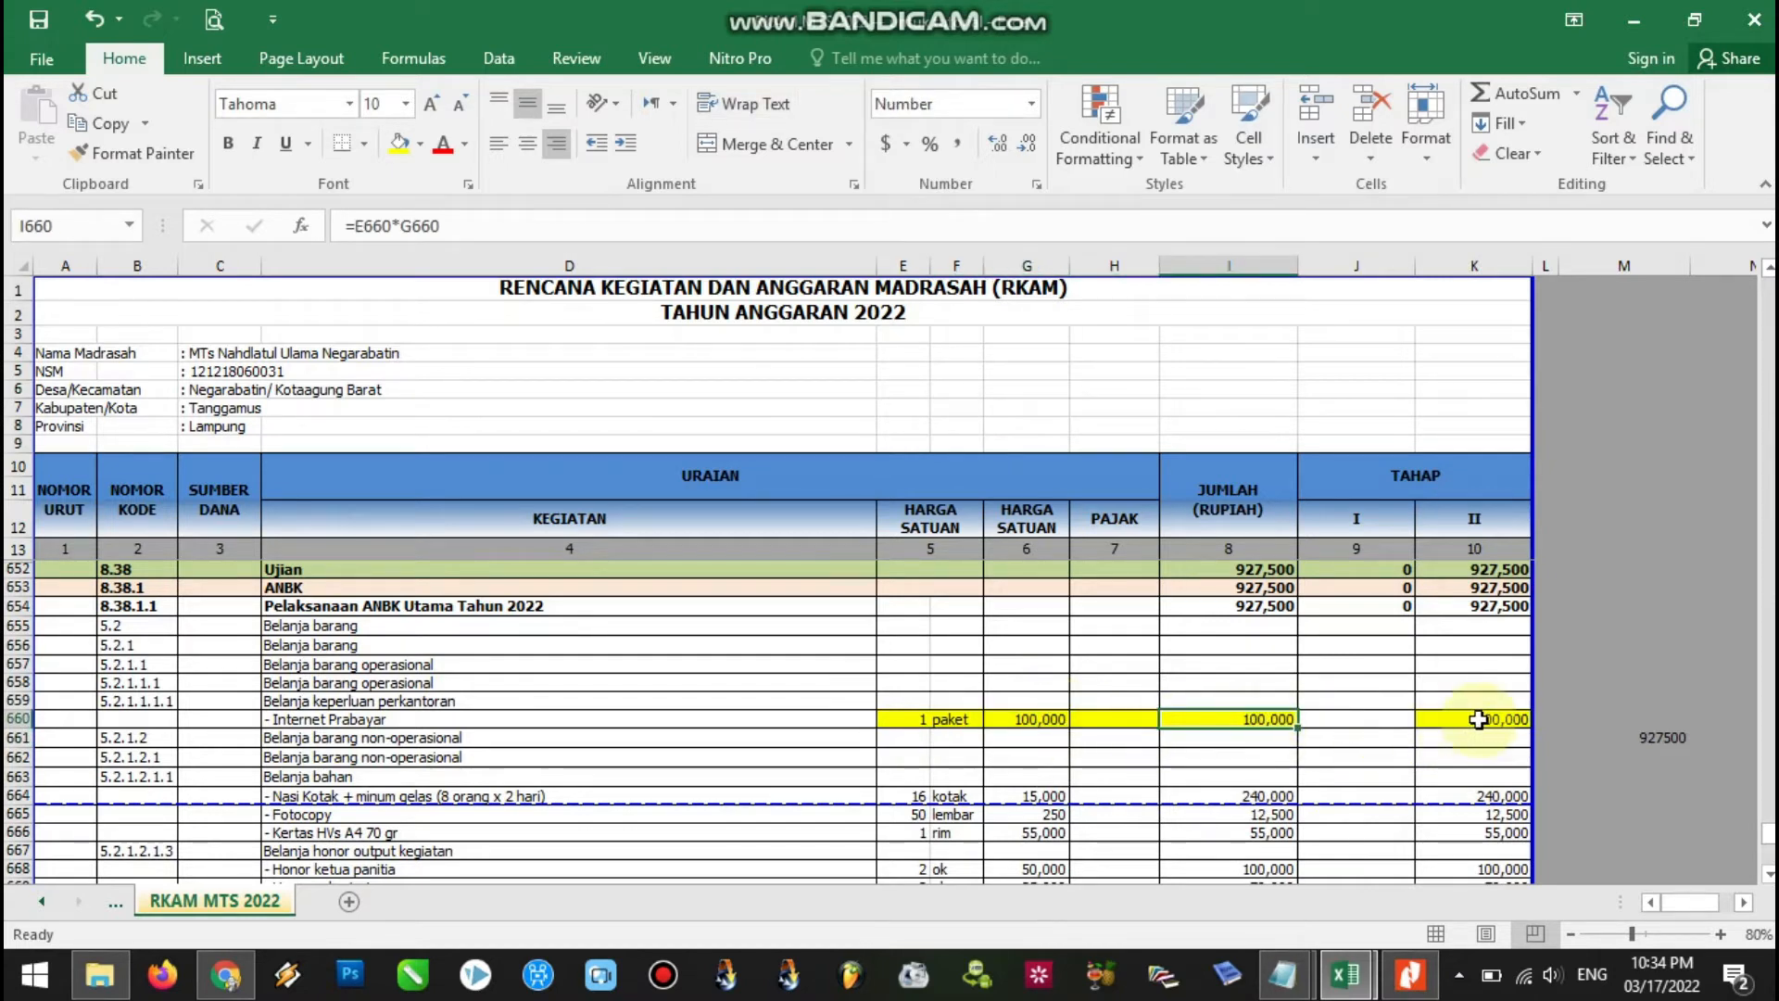
click(1482, 719)
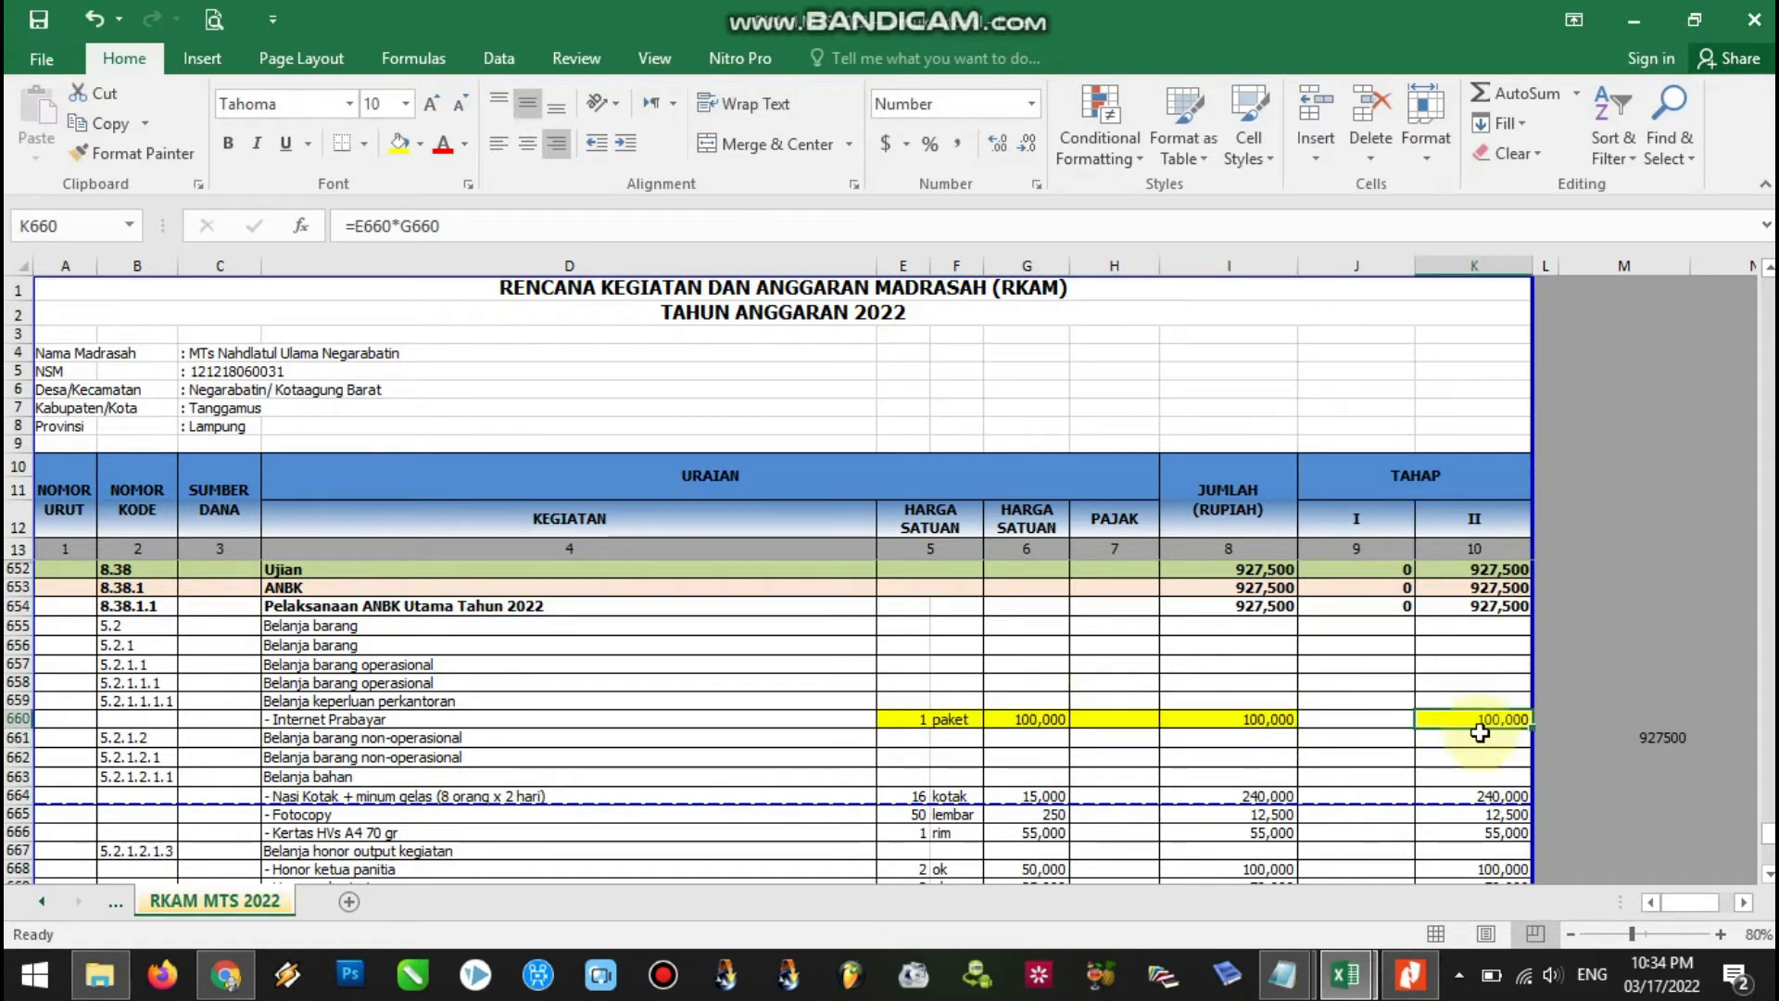
click(1598, 718)
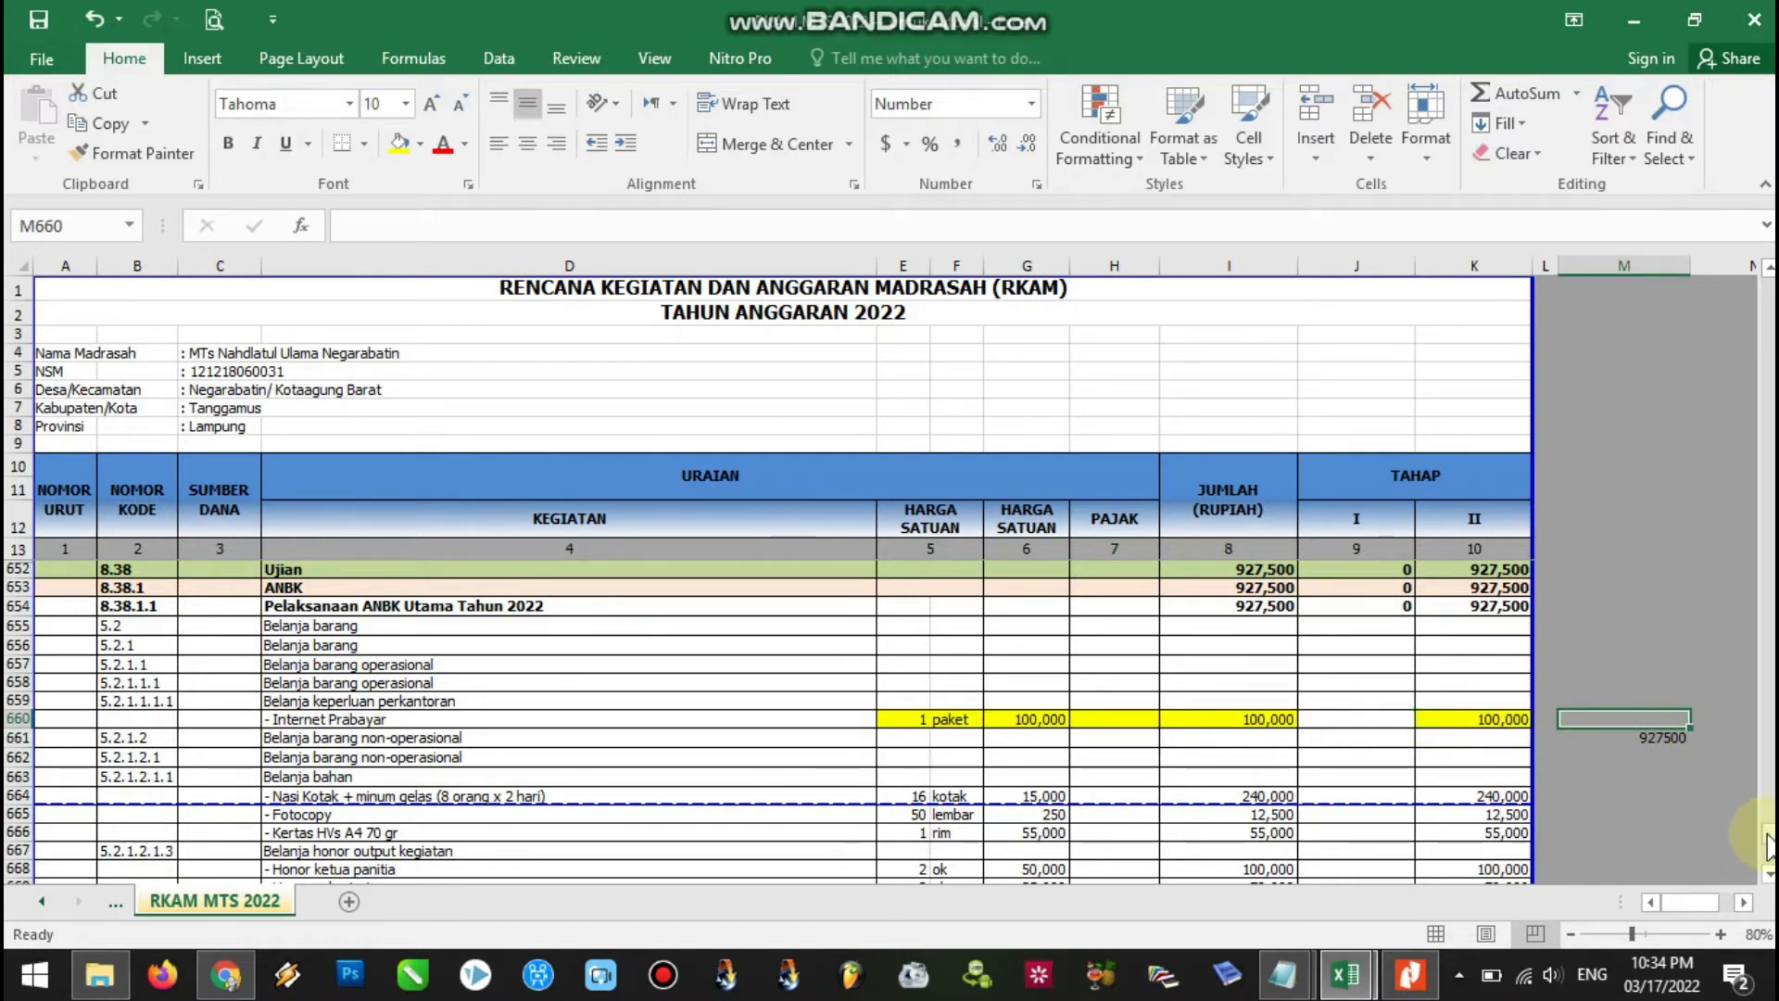
drag(1768, 836, 1768, 845)
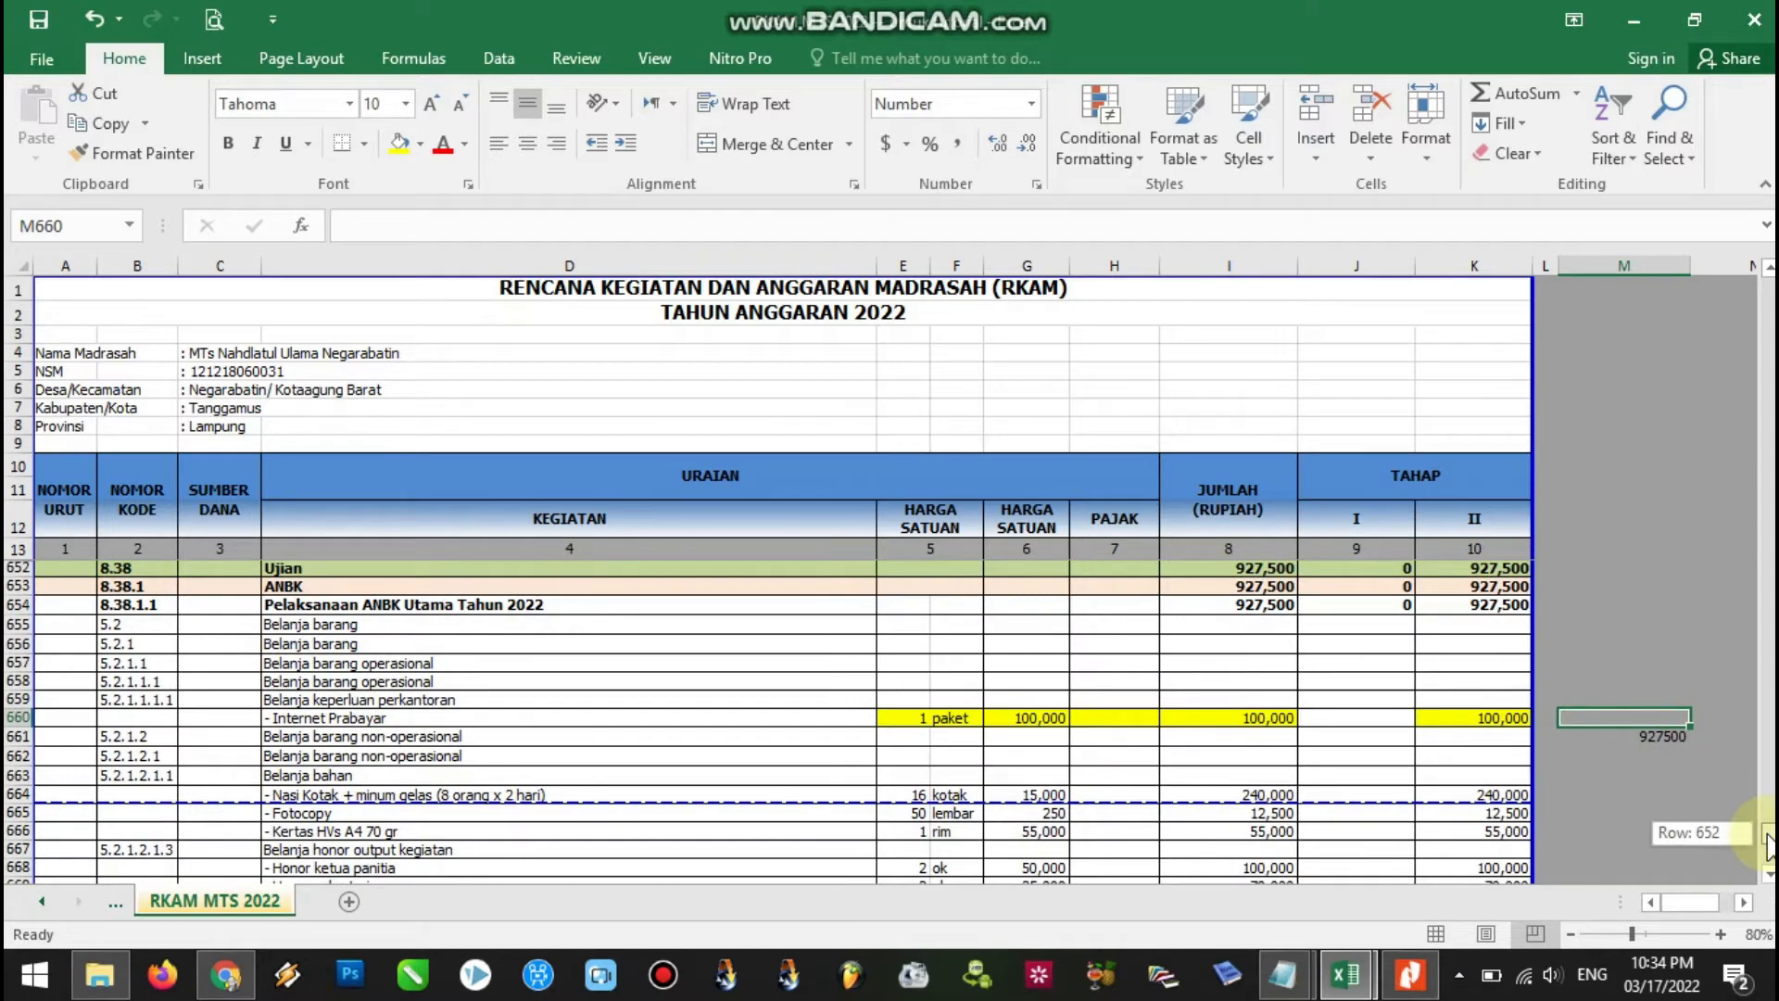
drag(1769, 845, 1768, 846)
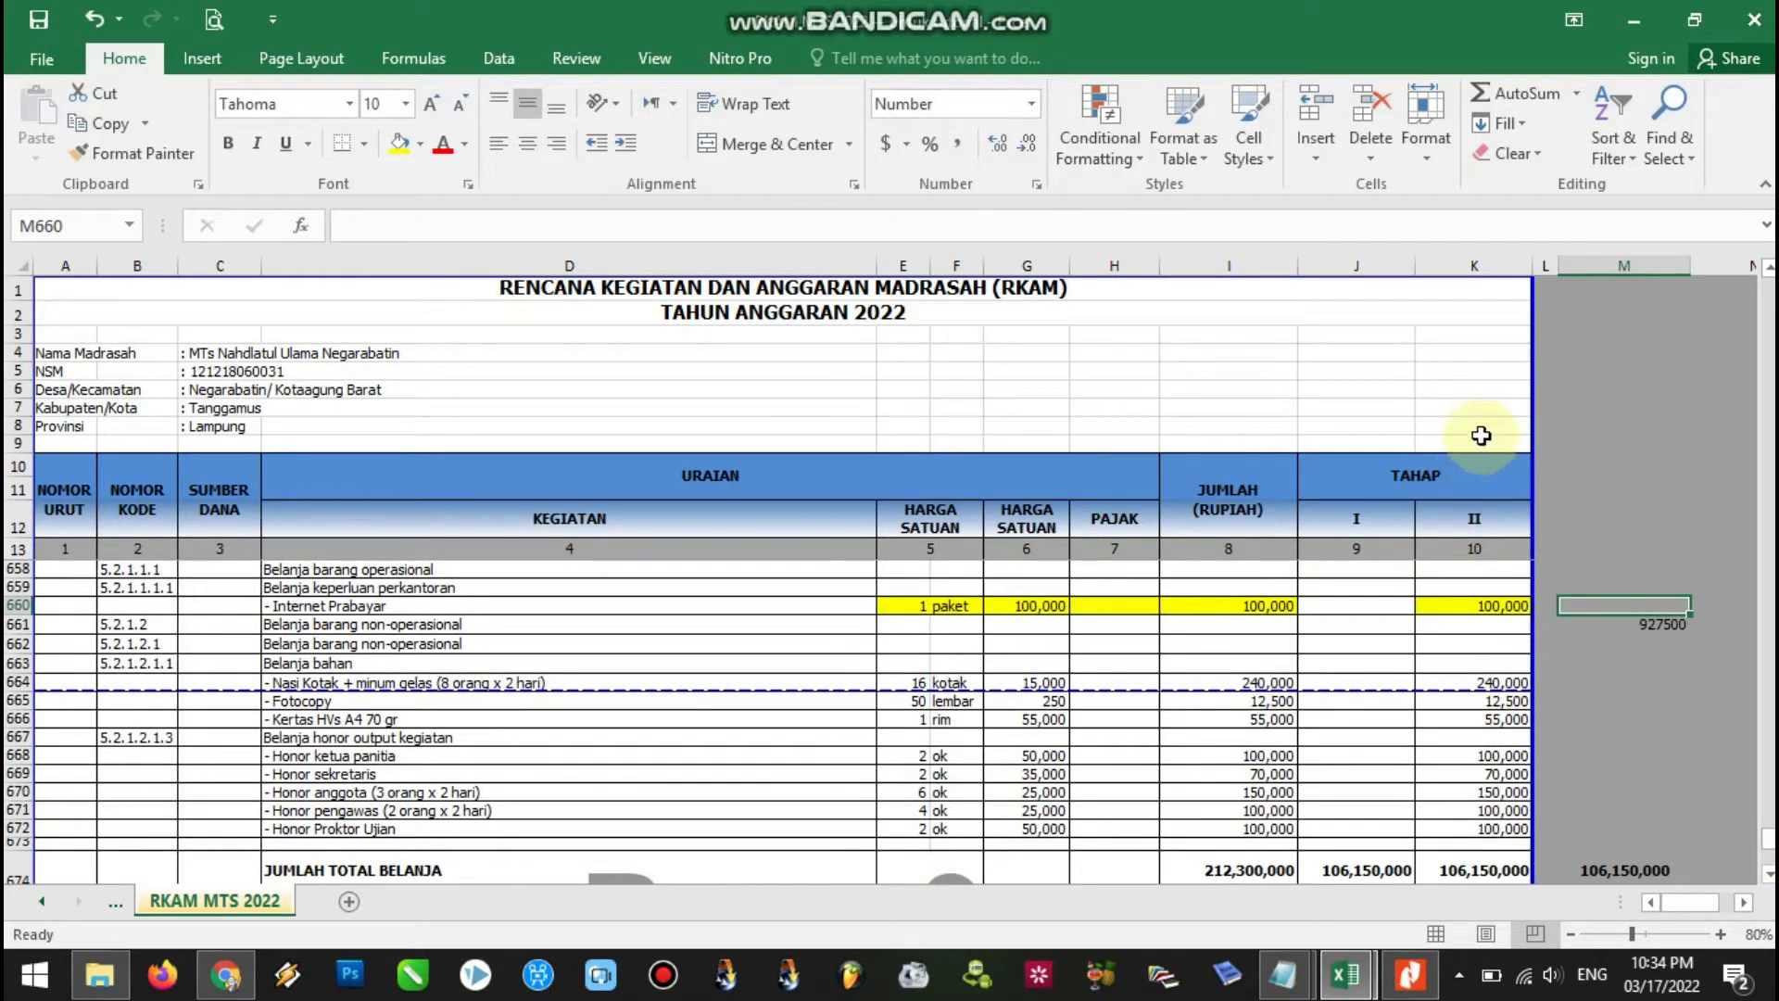
click(1475, 268)
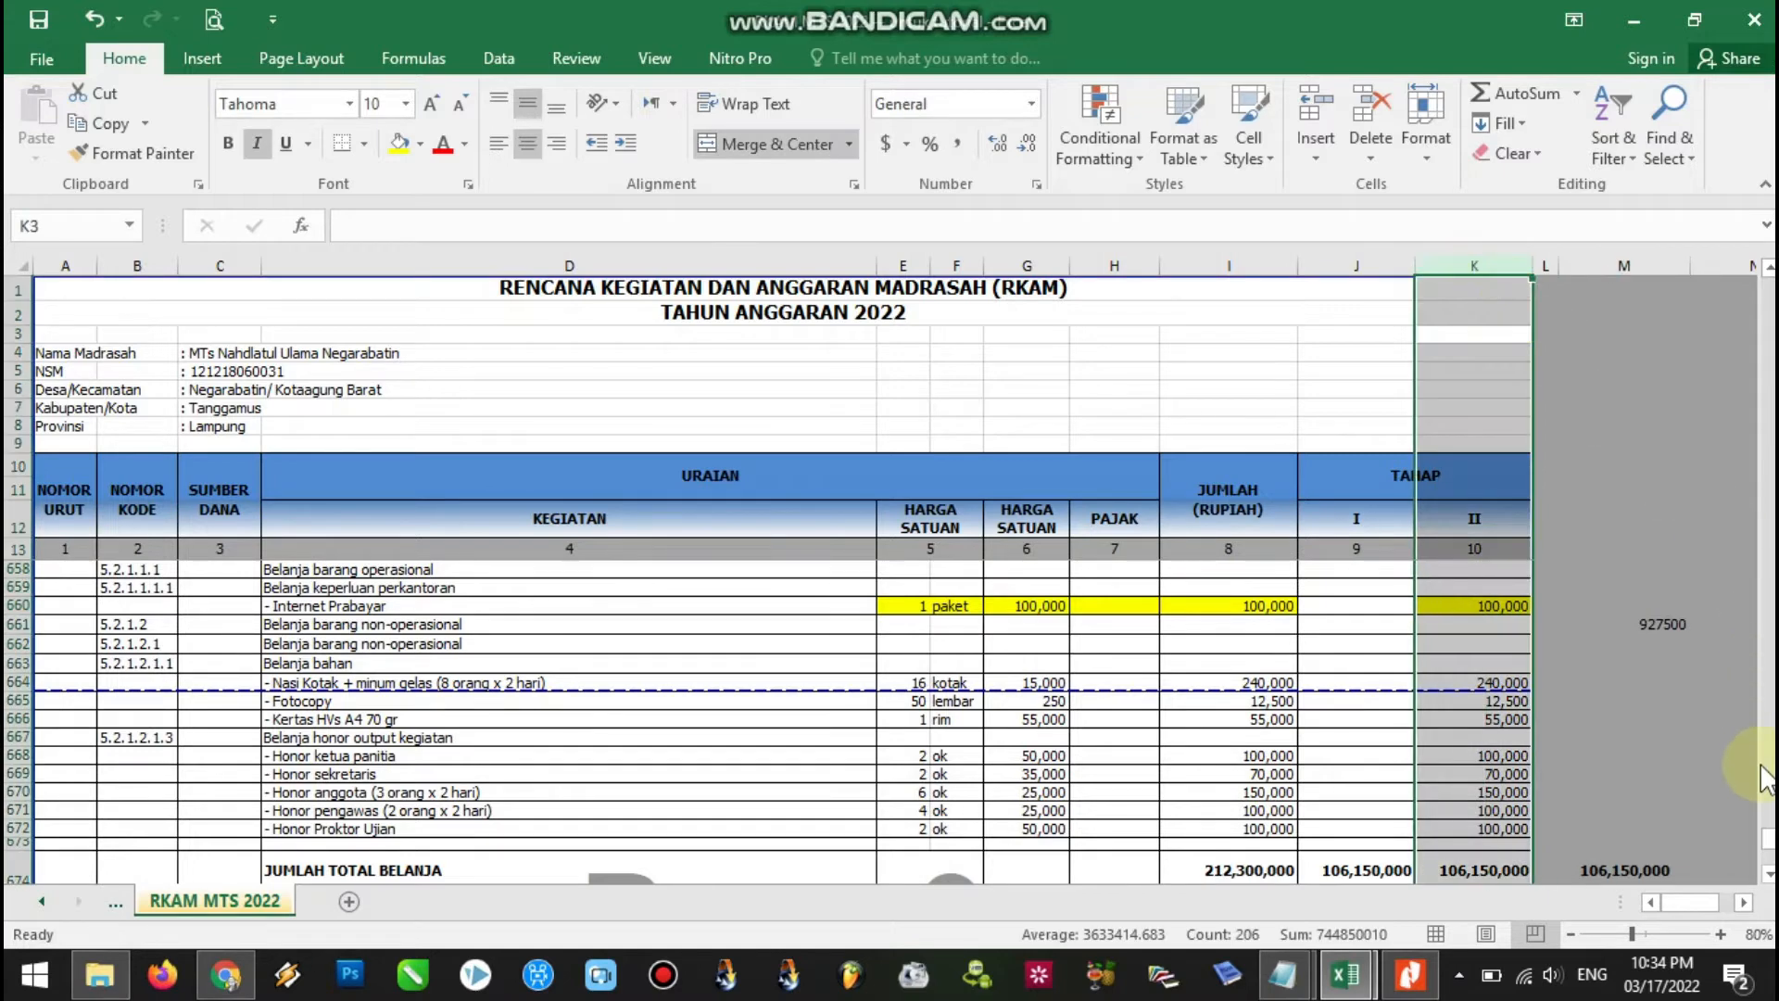
click(1769, 876)
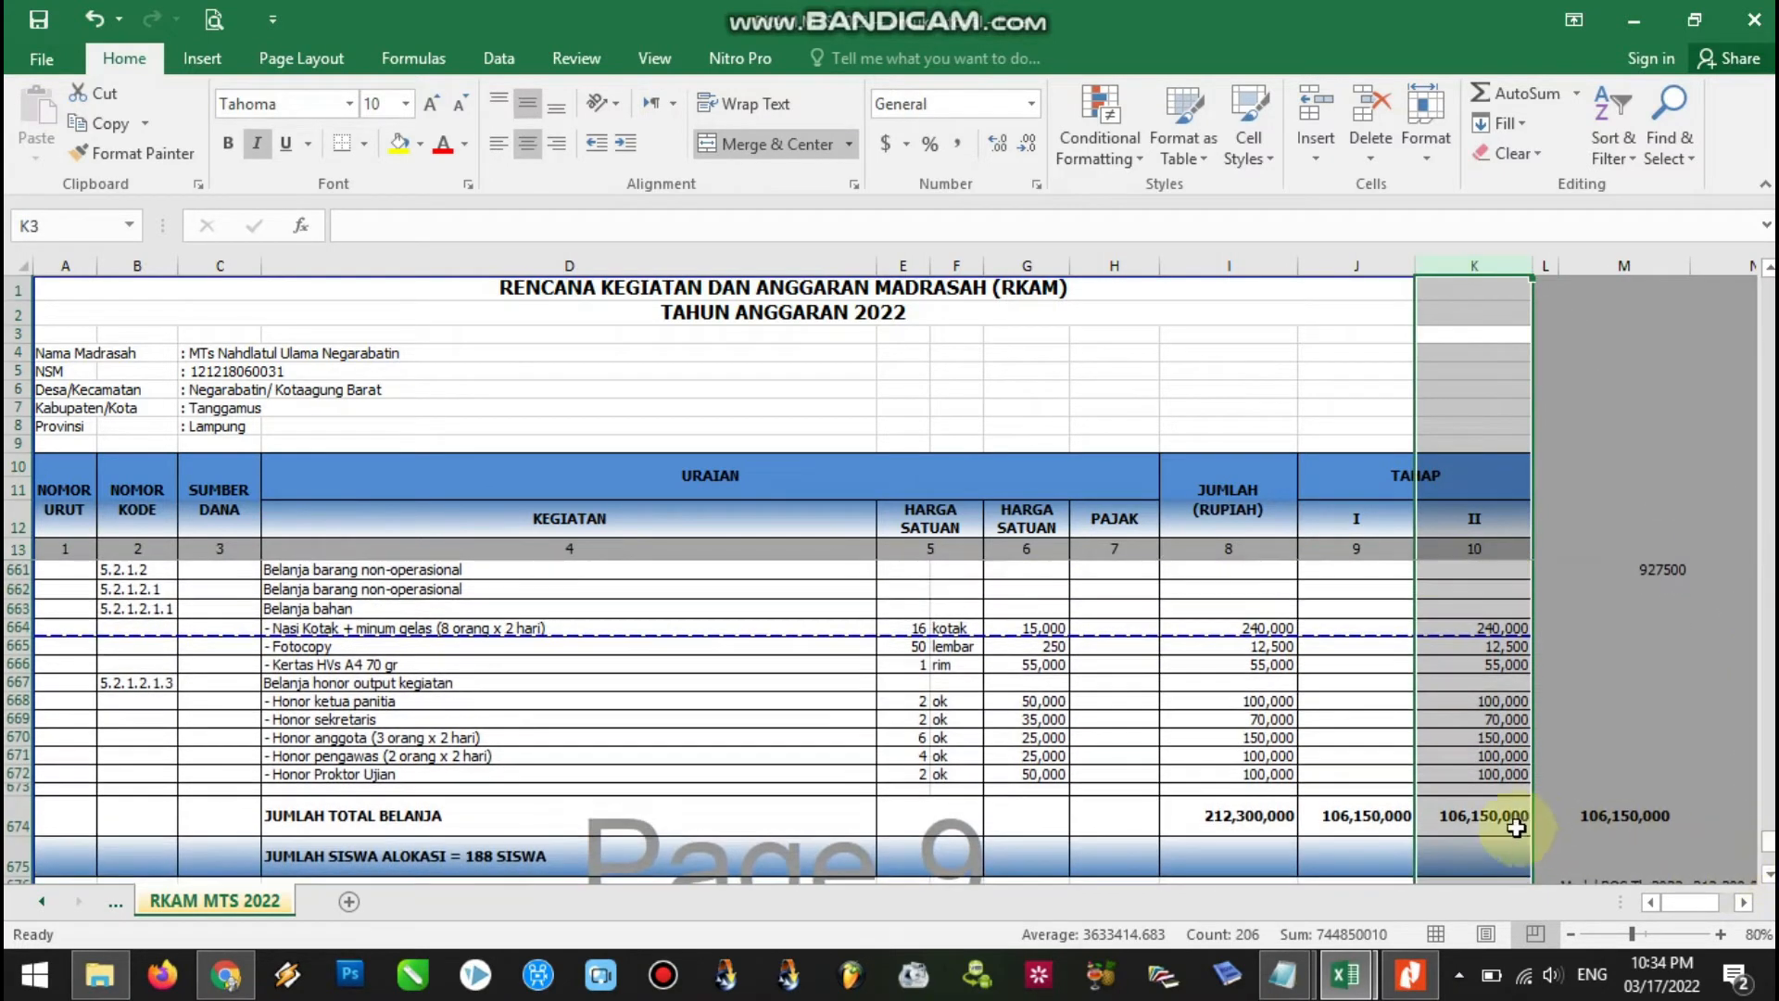
click(1498, 820)
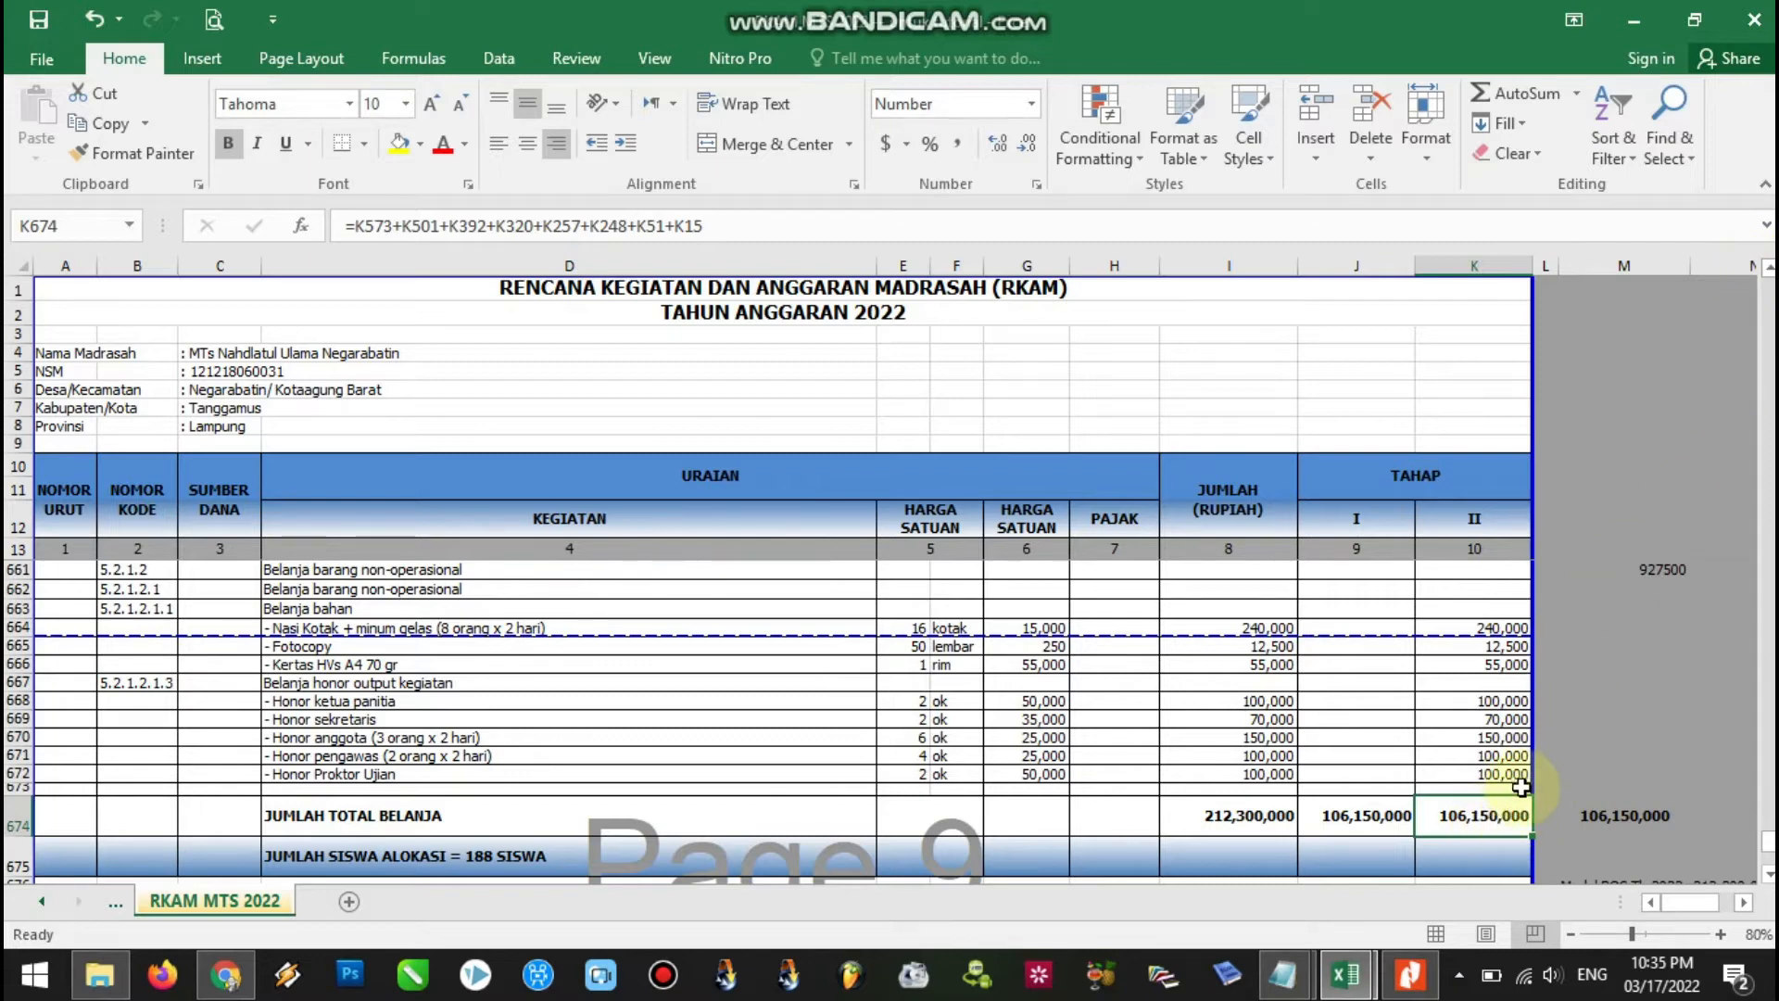
click(1769, 270)
click(1769, 270)
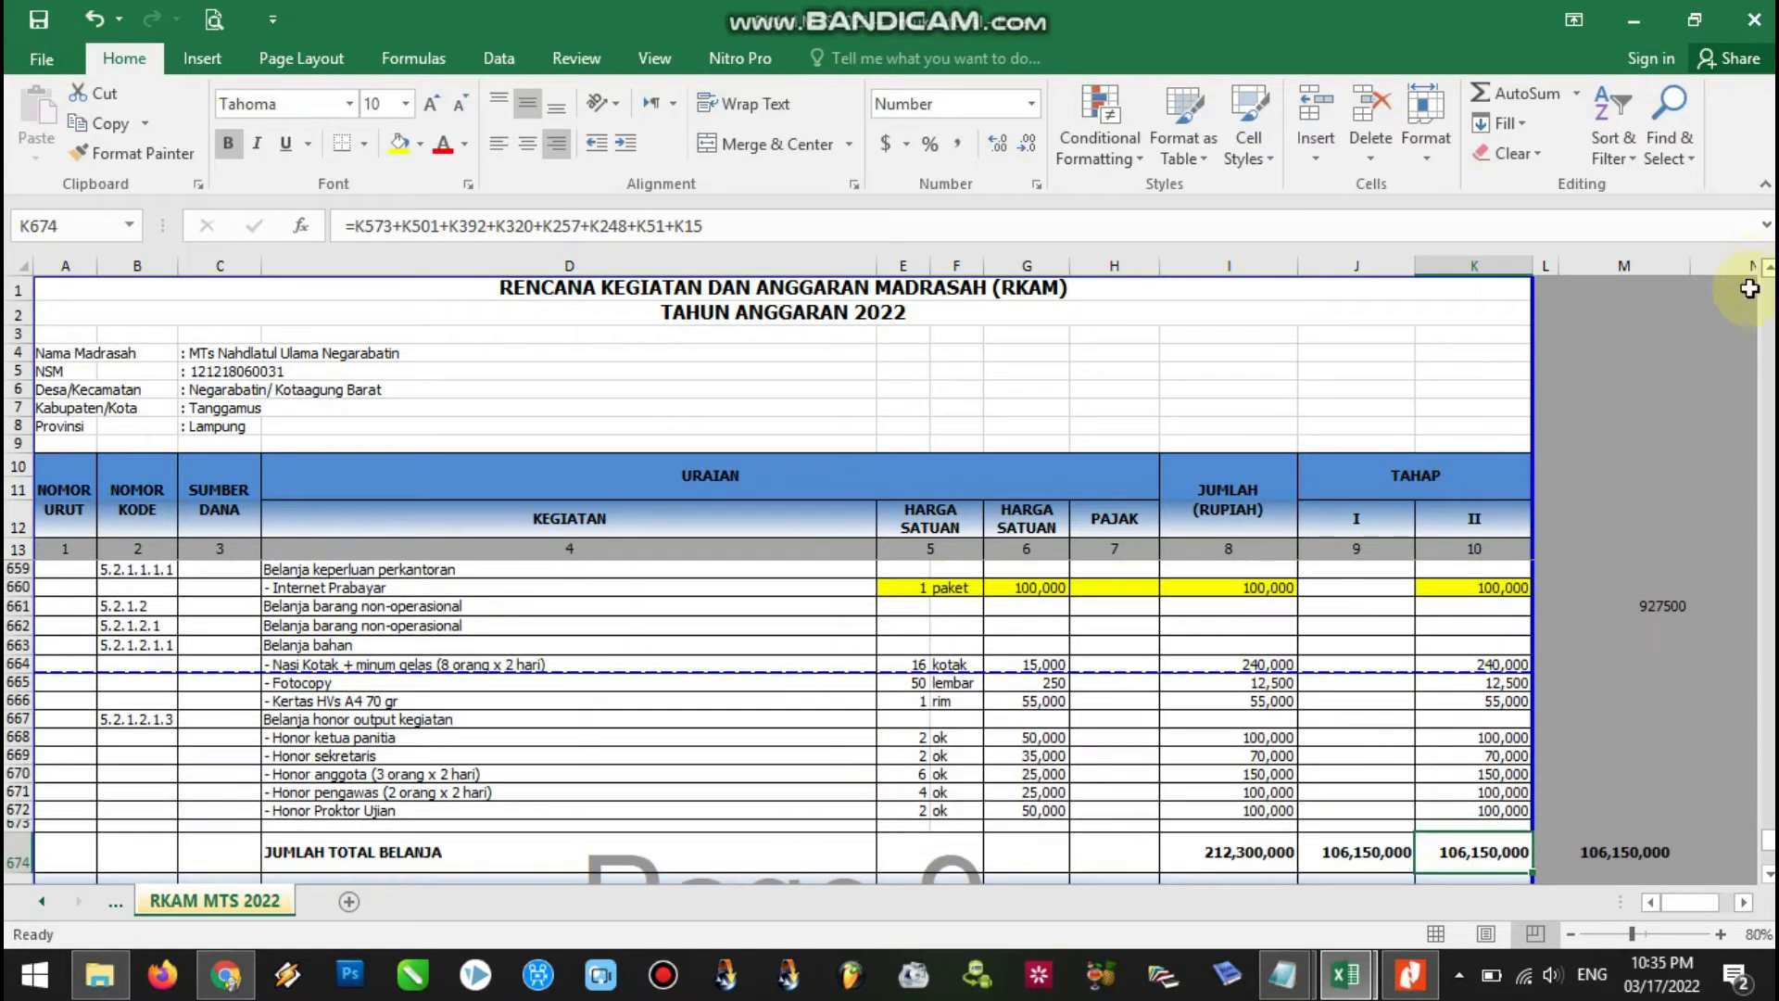
click(1494, 590)
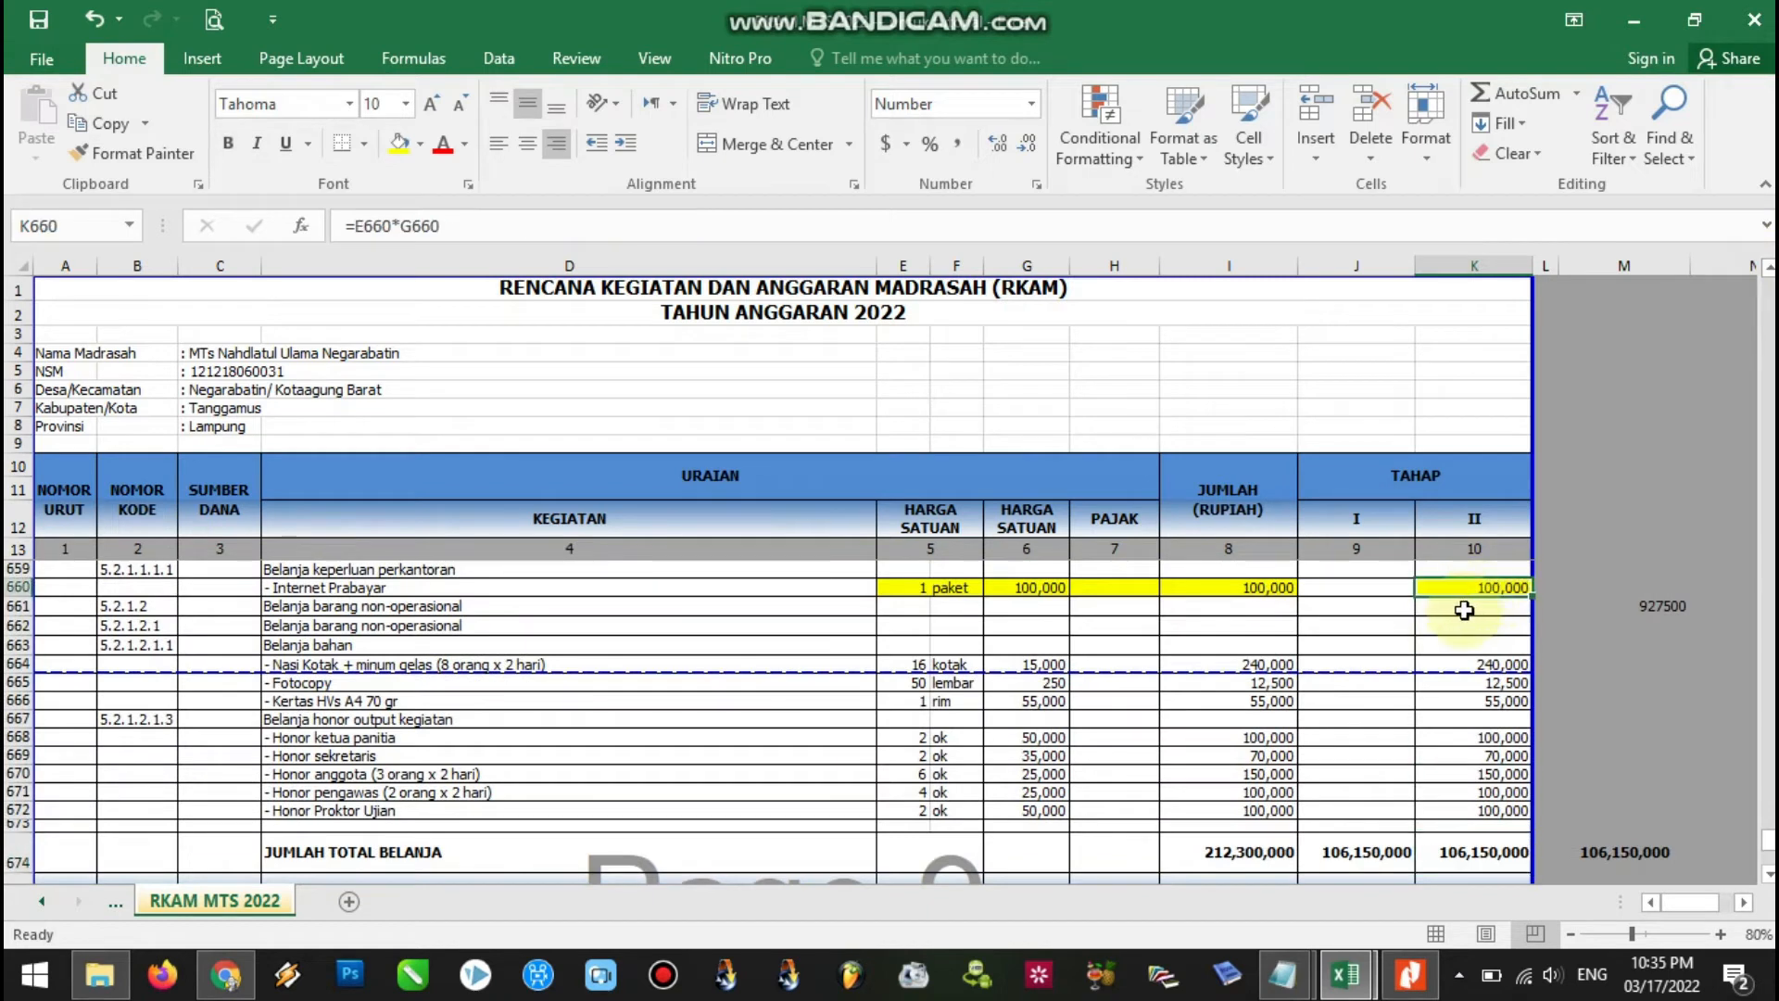
click(1030, 587)
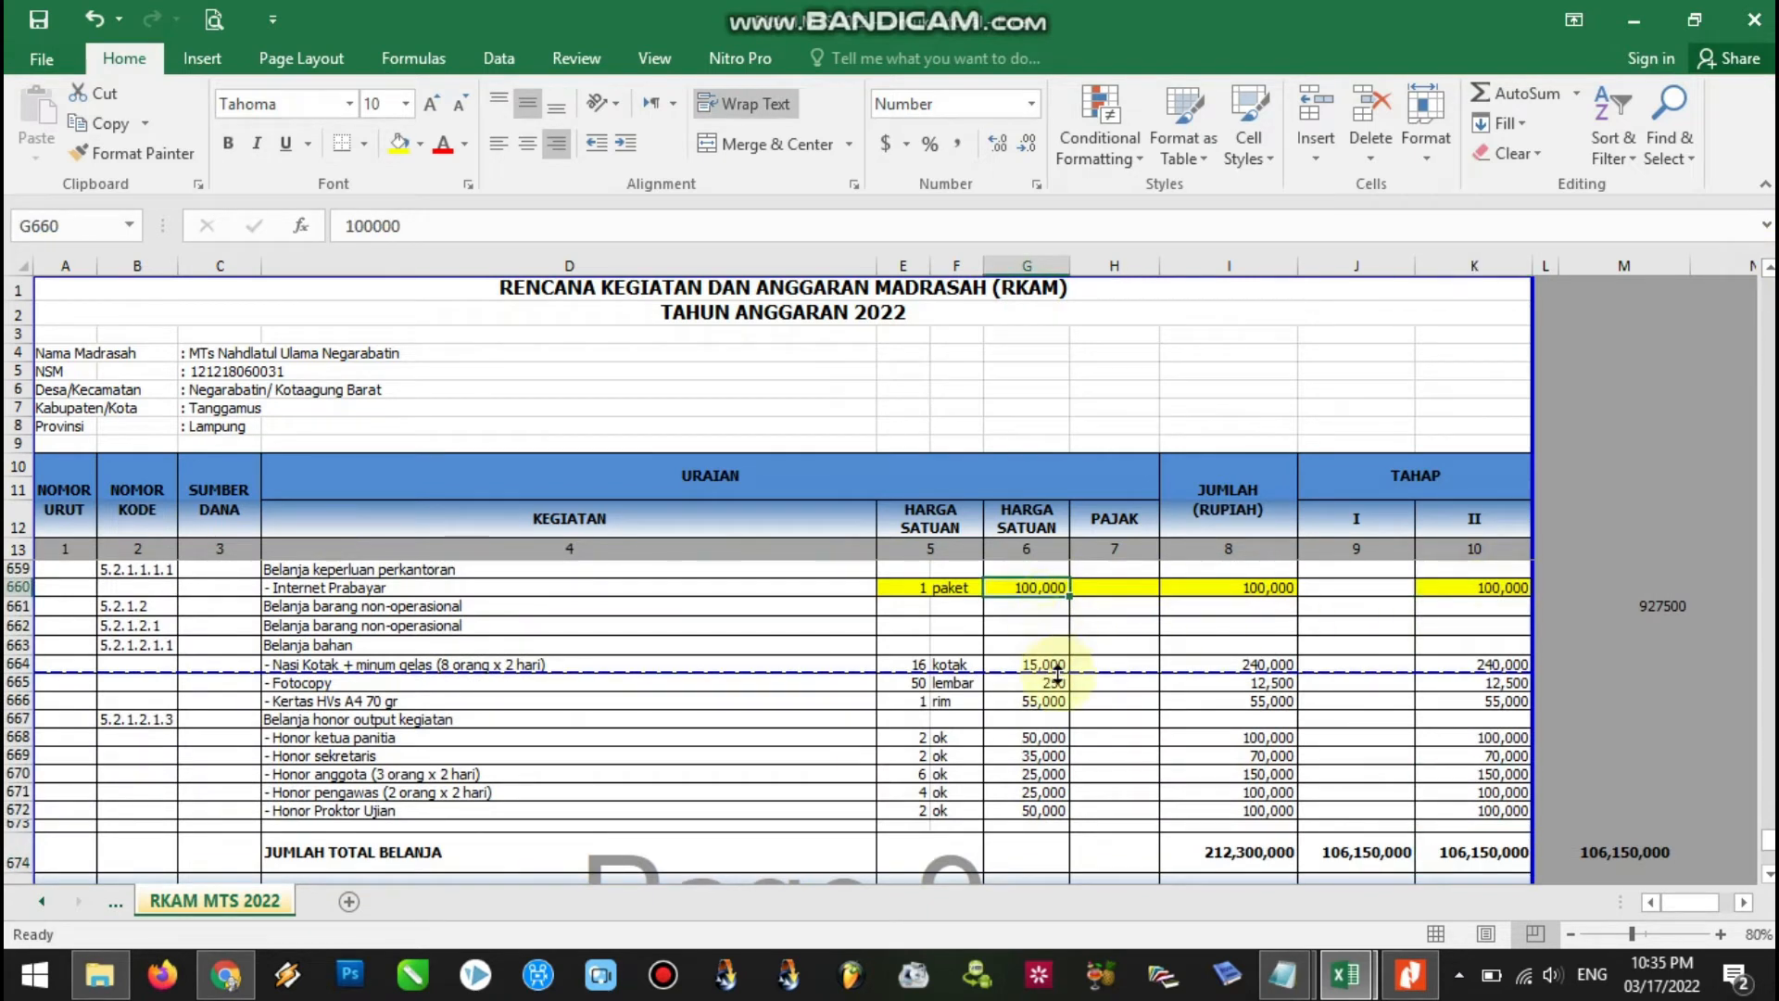
text(200)
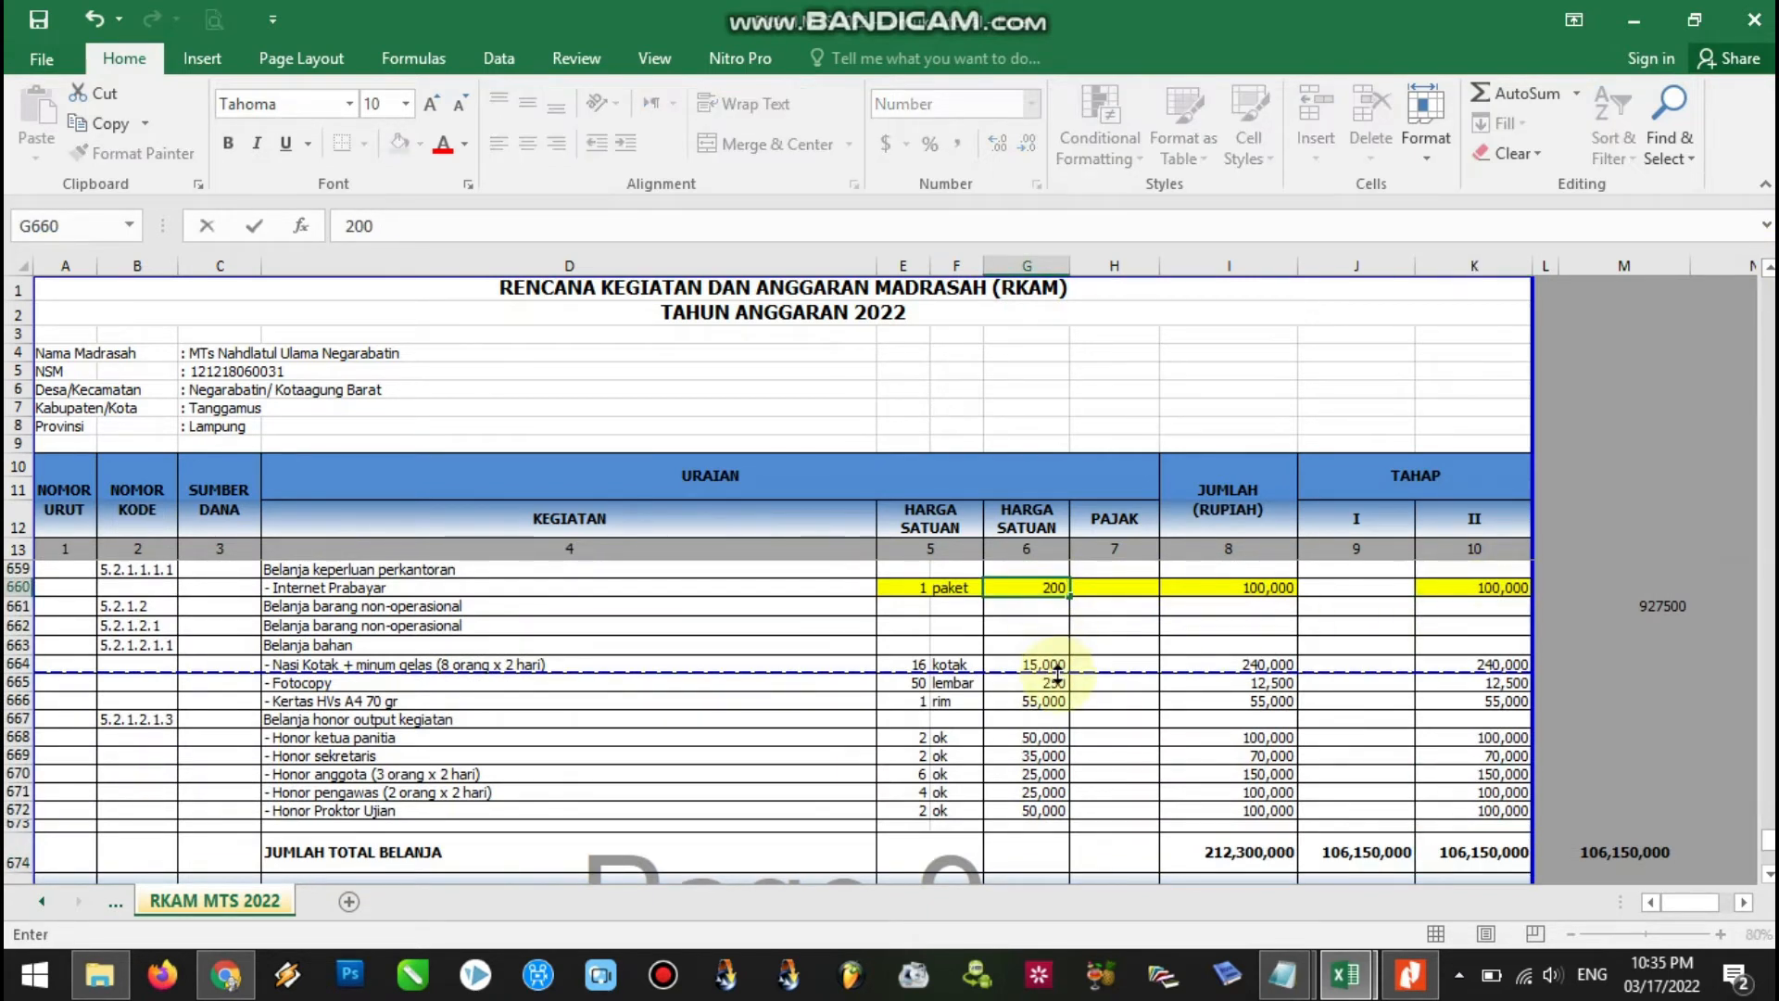
text(,000)
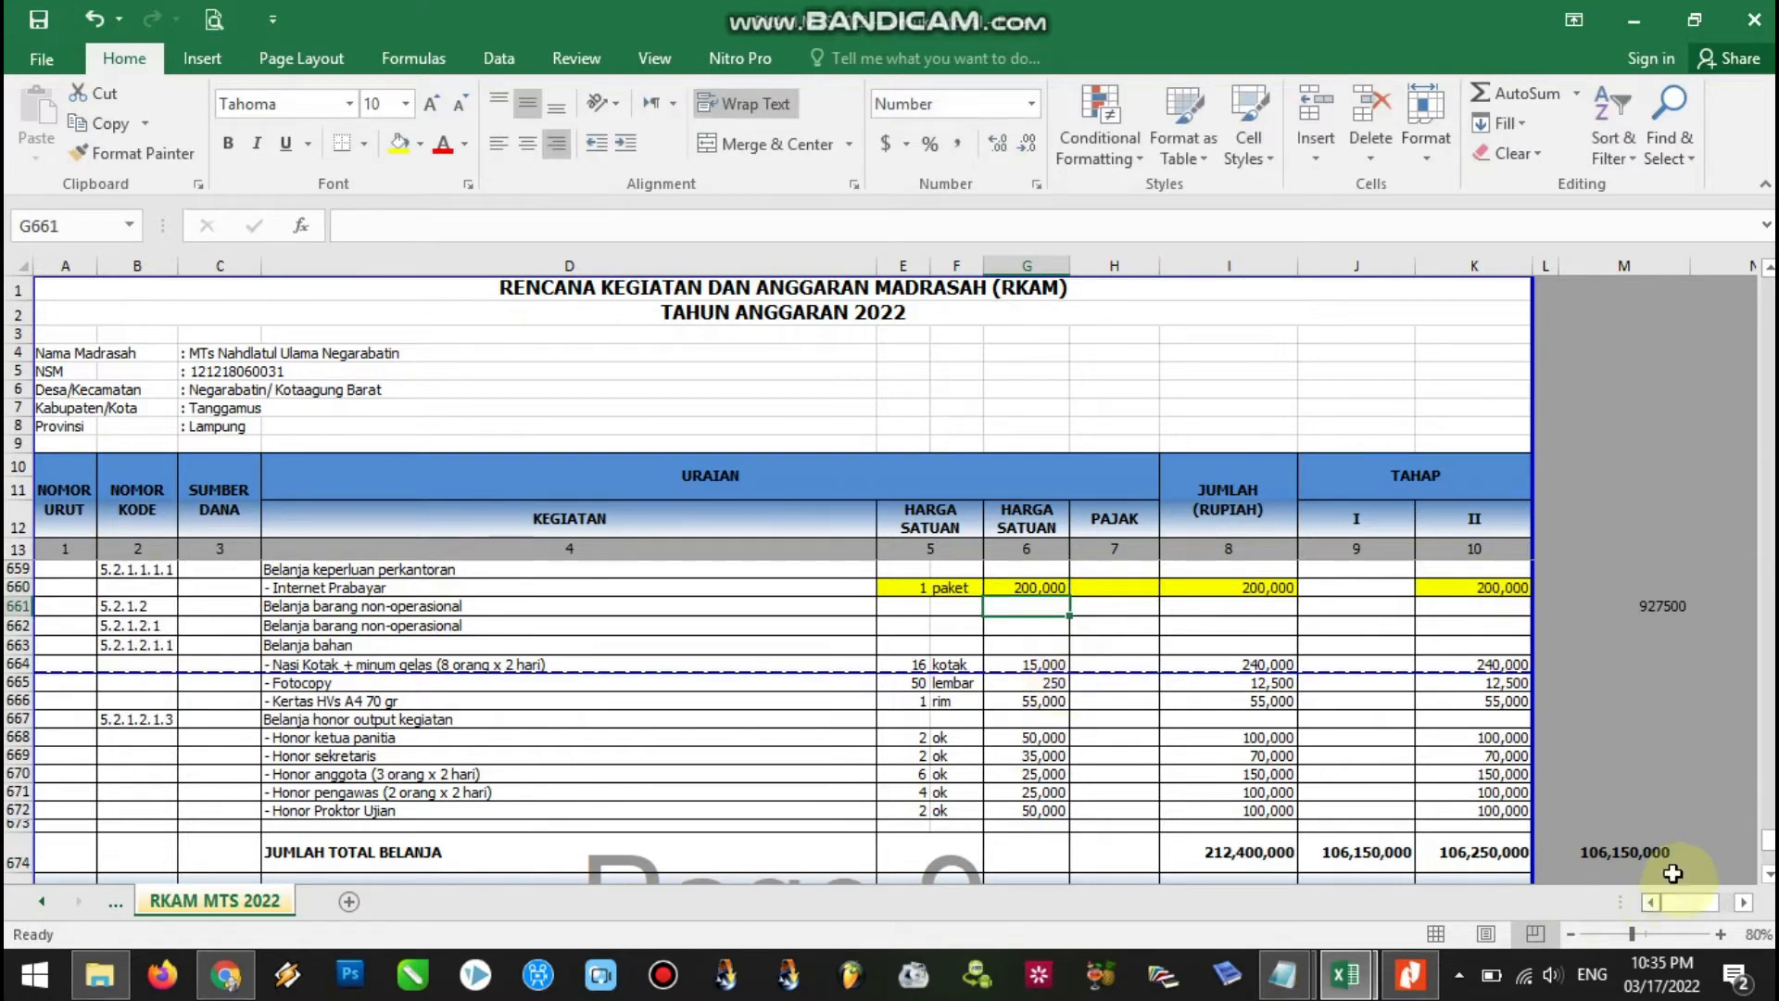
click(1481, 588)
click(1486, 852)
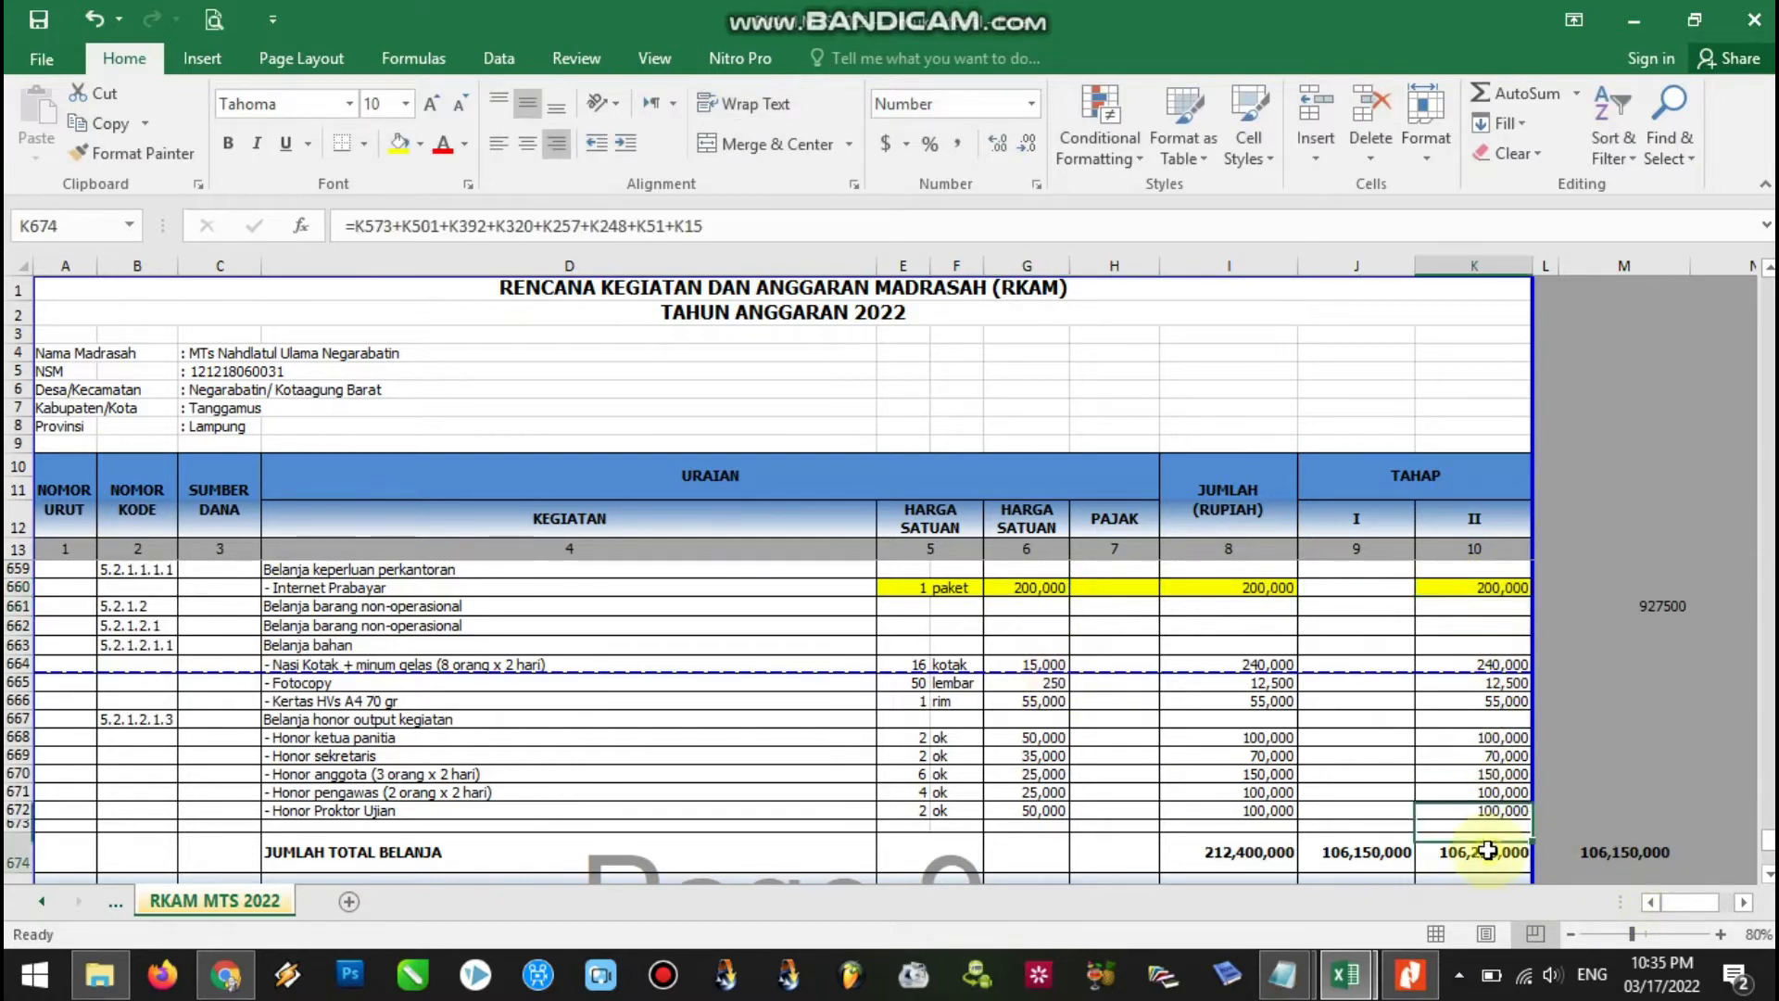
scroll(1768, 885, down, 2)
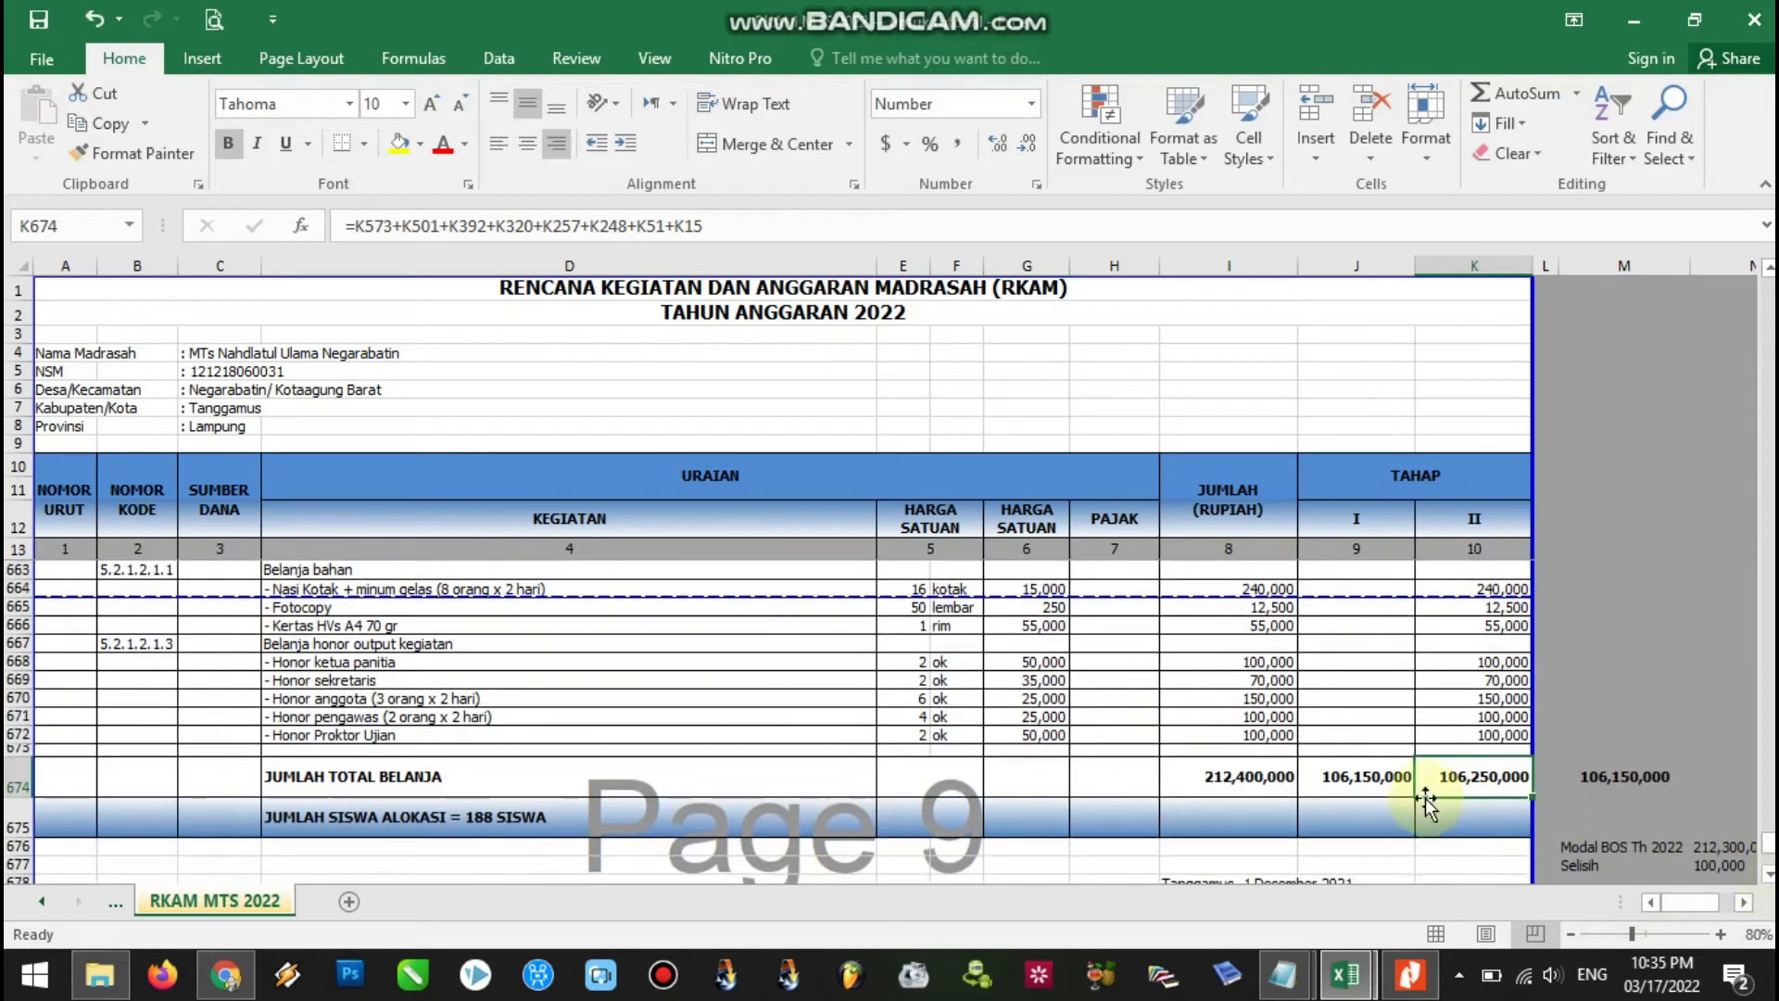
click(1390, 783)
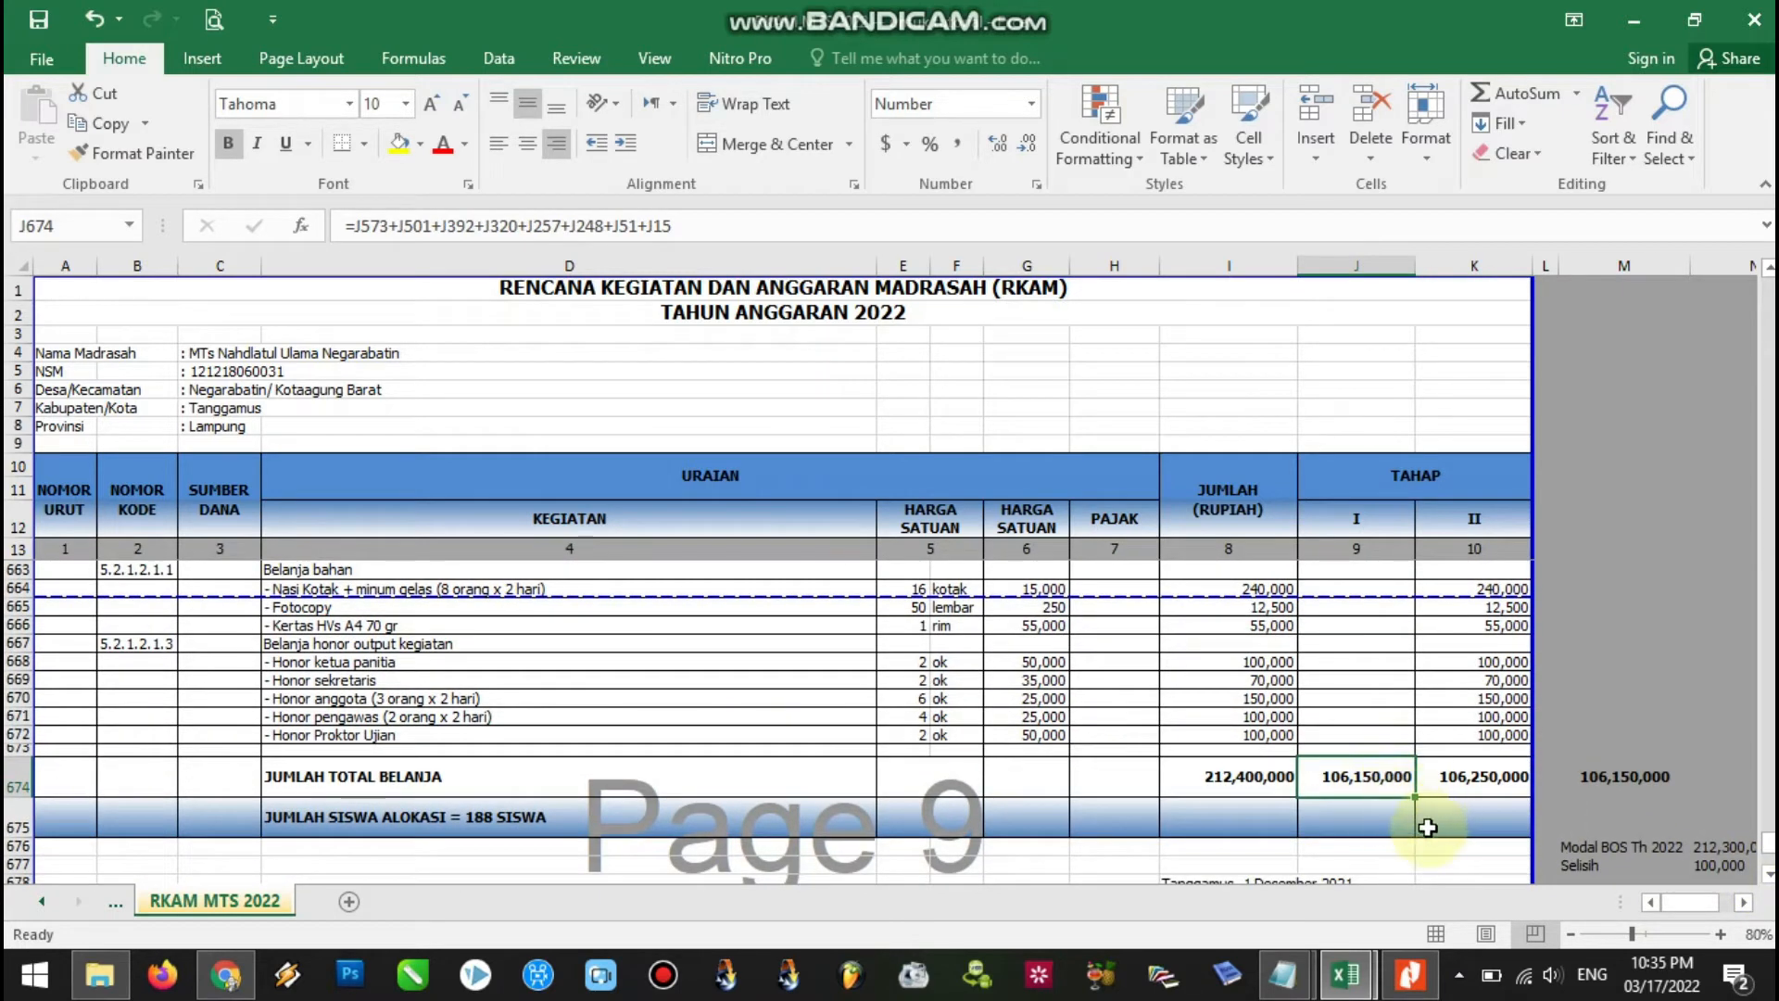
click(1479, 783)
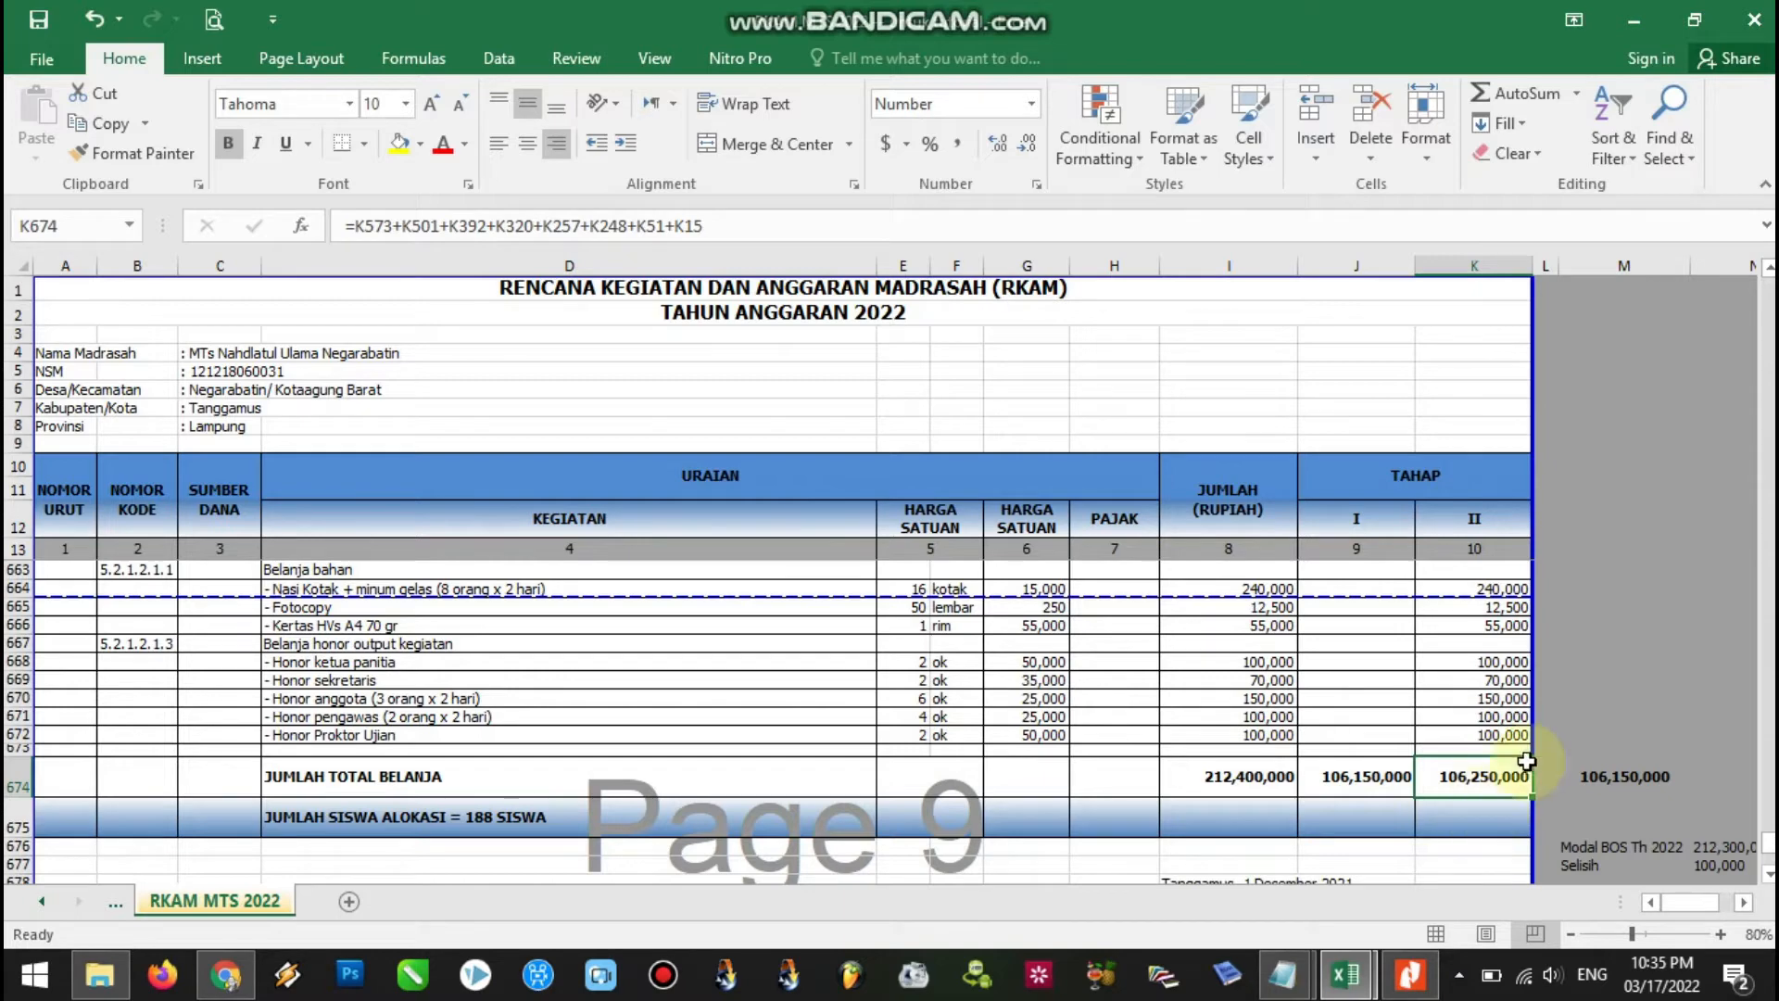
click(1586, 716)
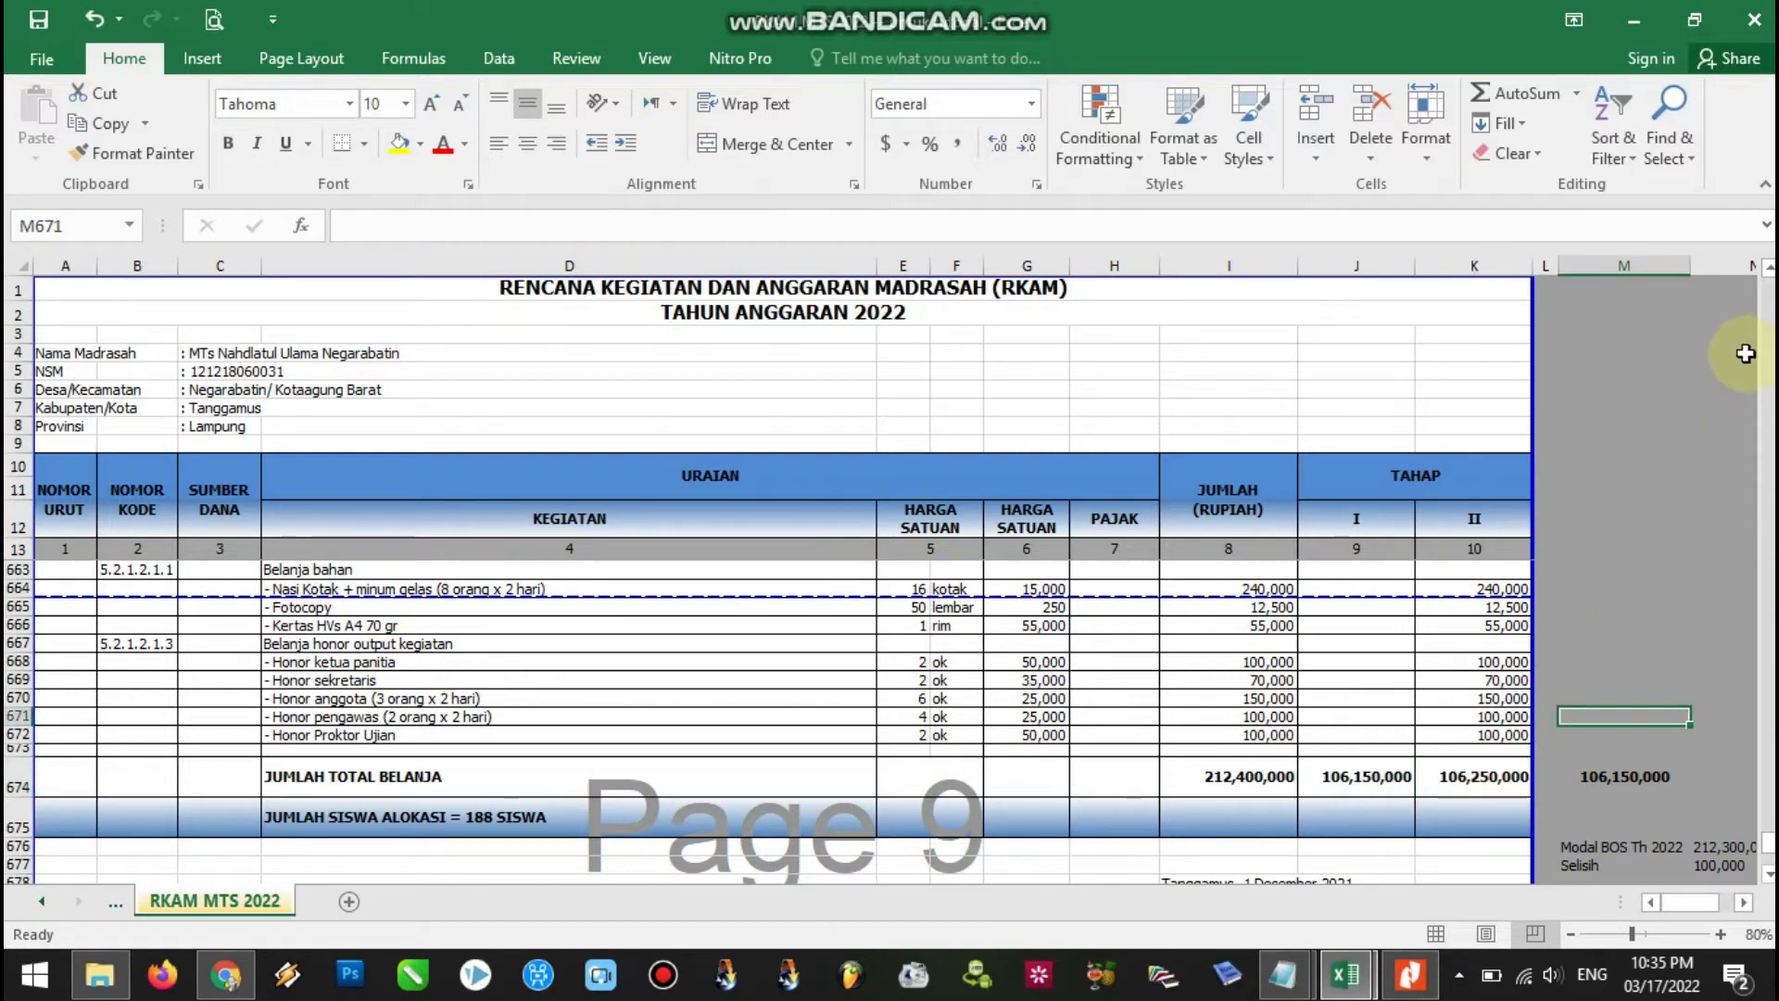
click(1768, 269)
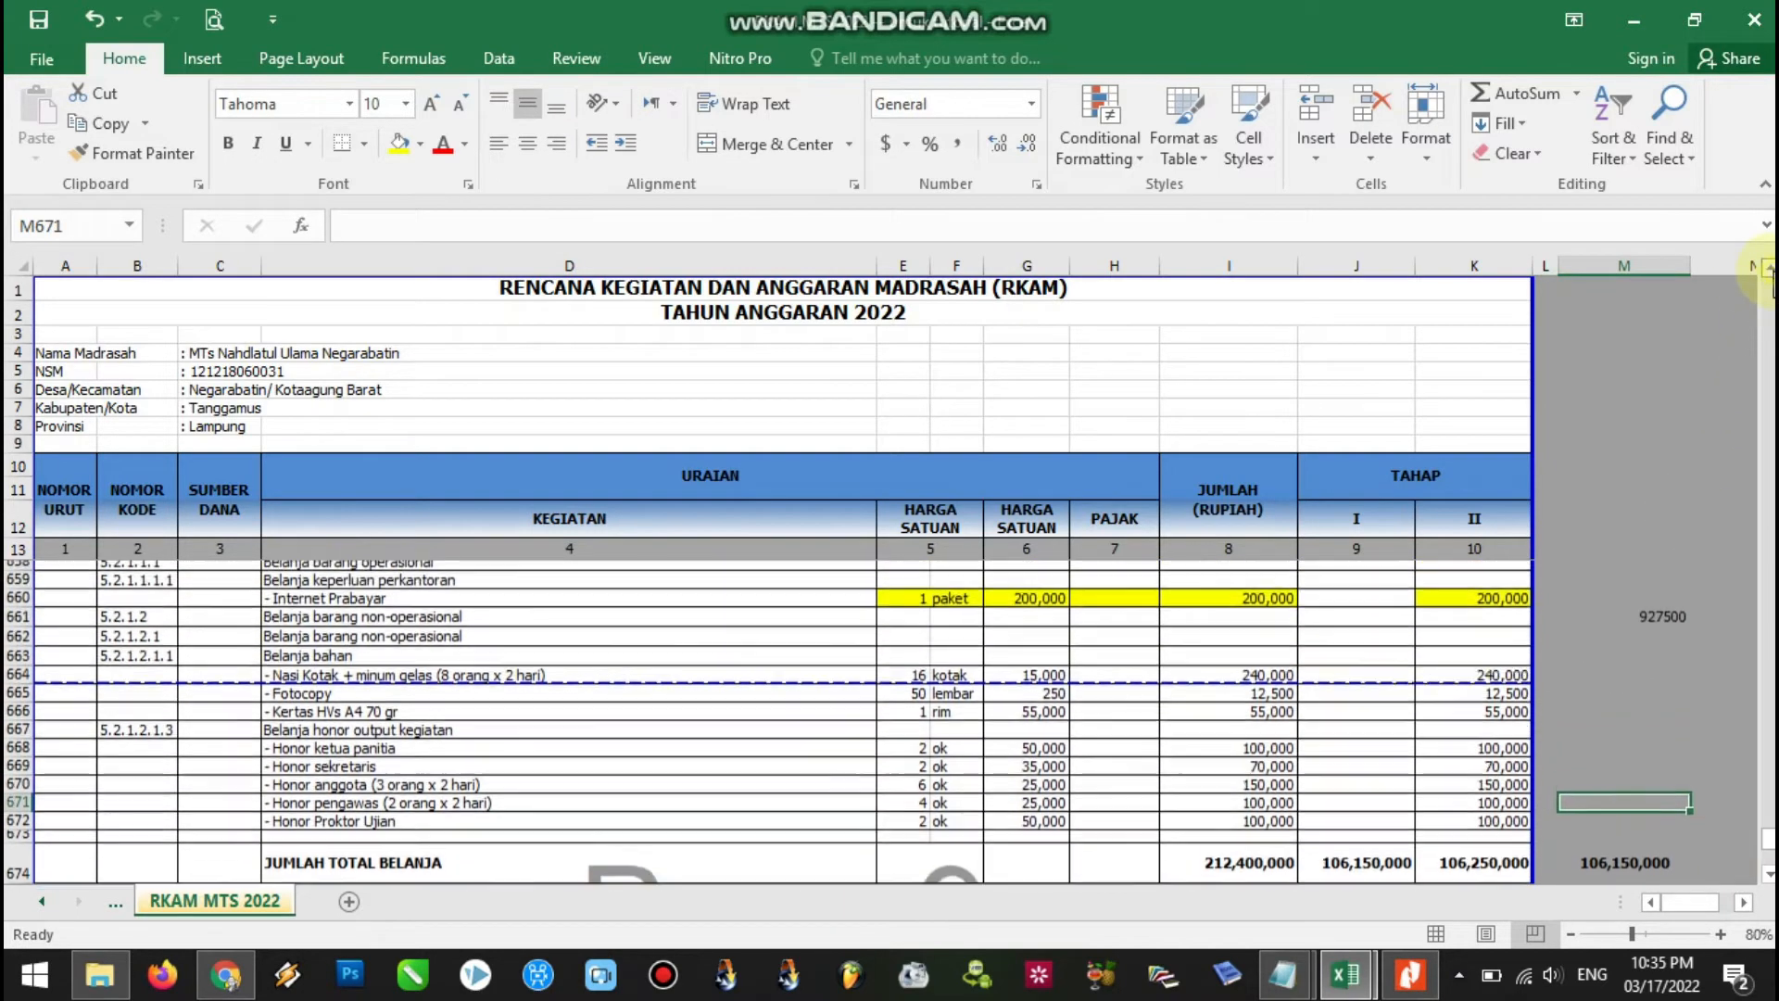
click(1036, 611)
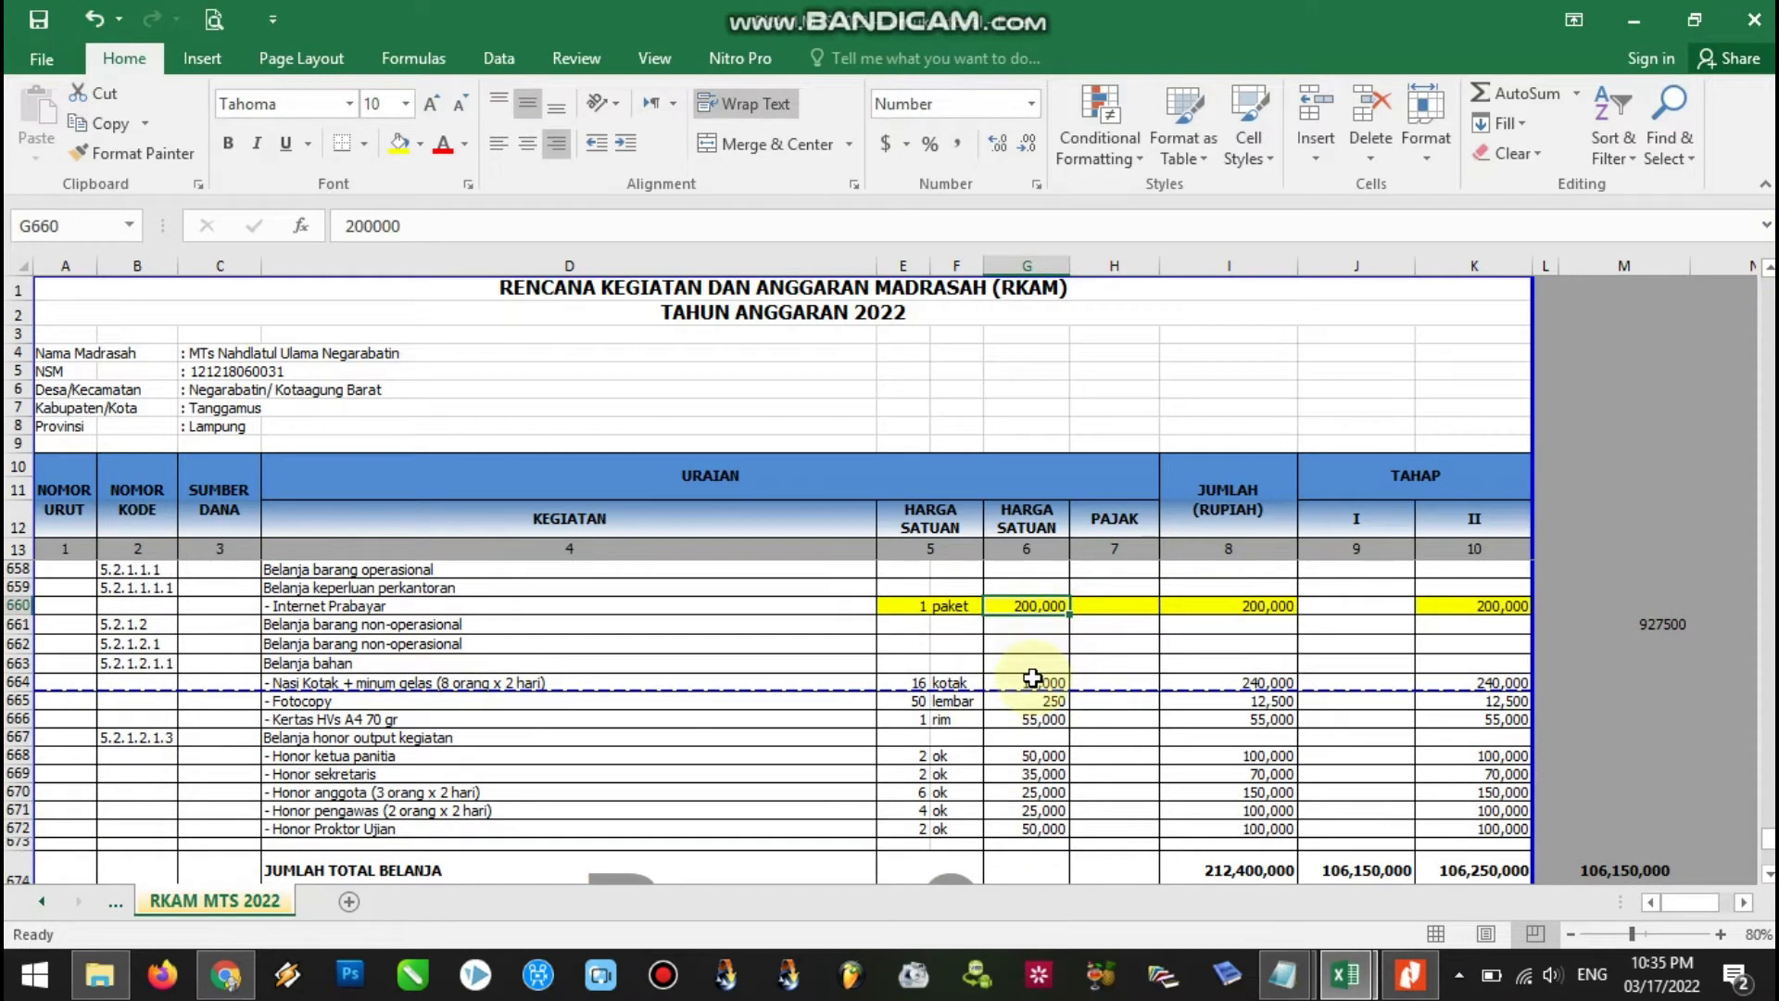
text(100,000)
click(1386, 663)
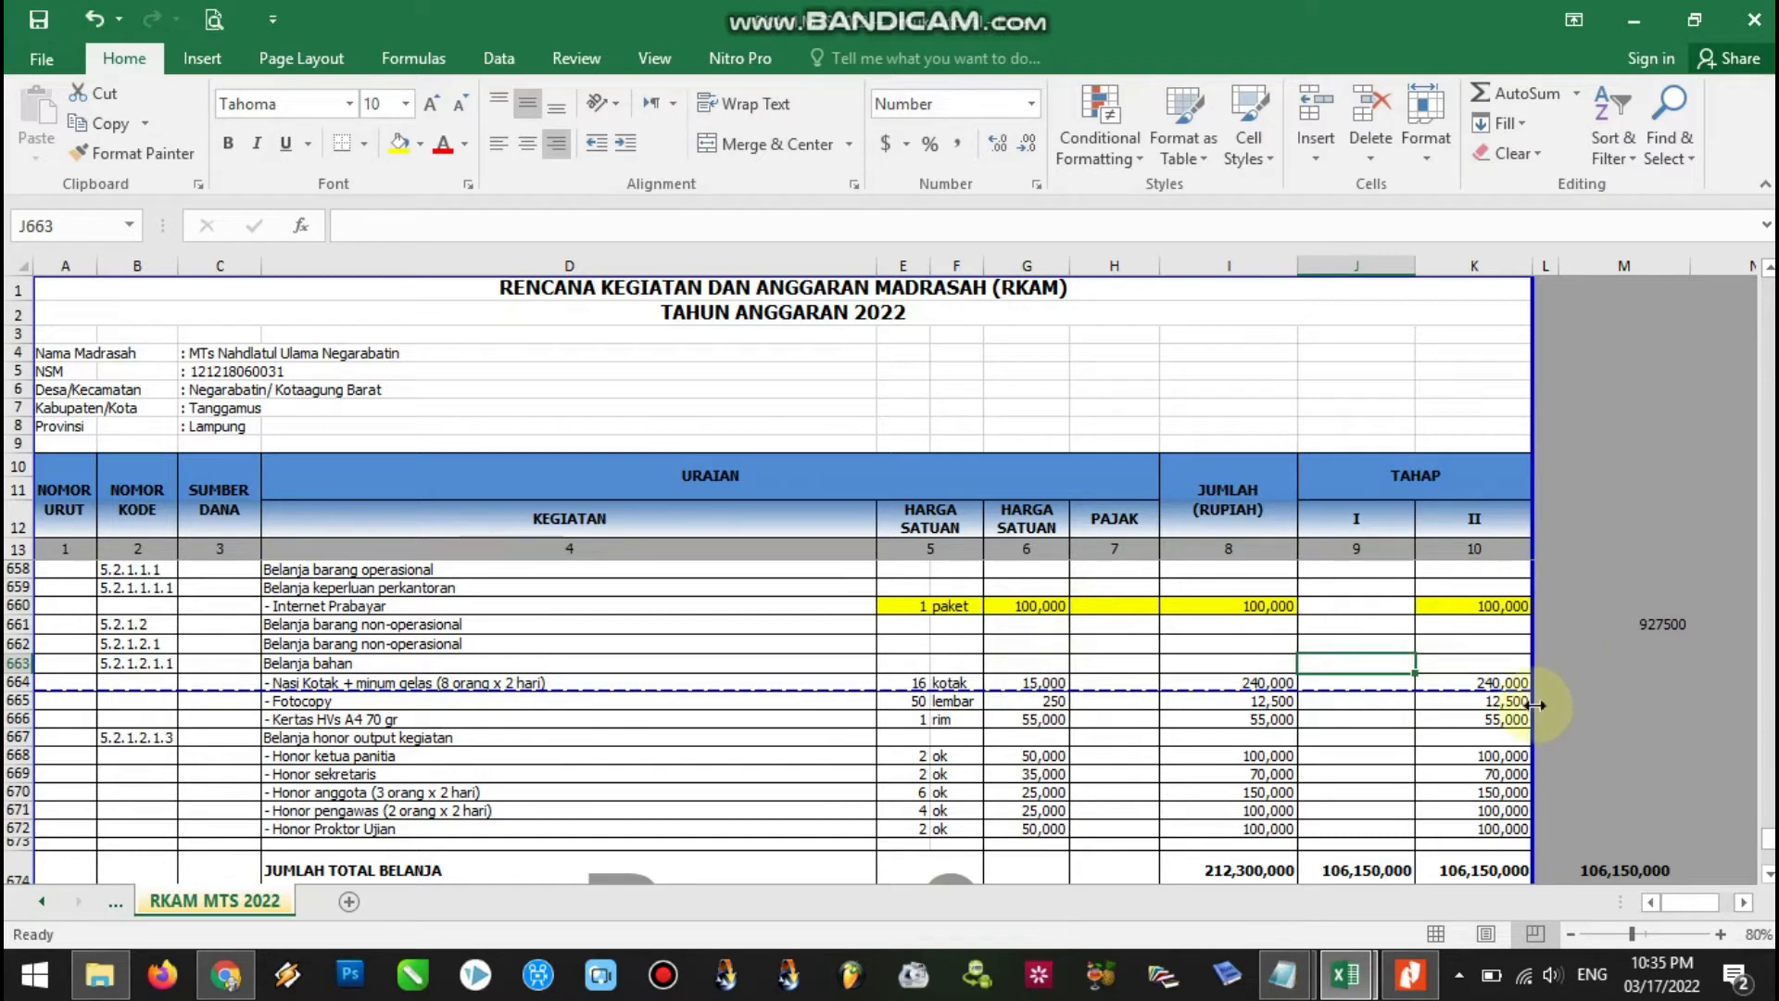
click(1499, 607)
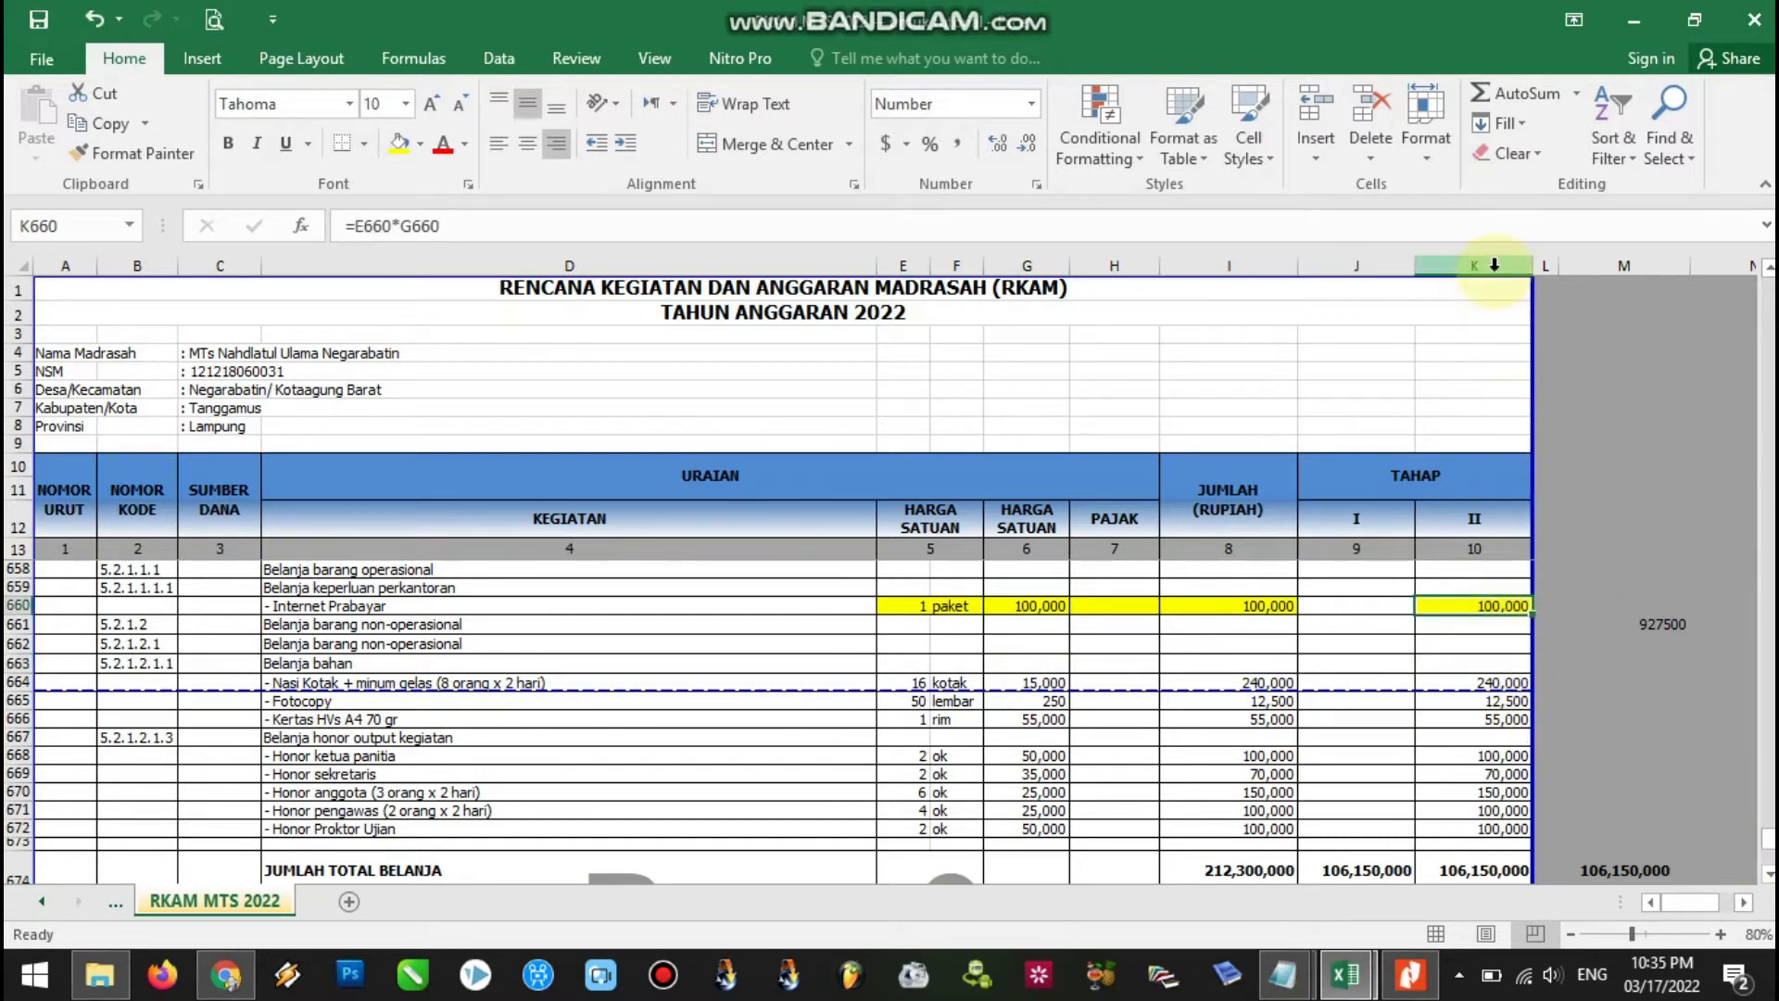
click(1494, 266)
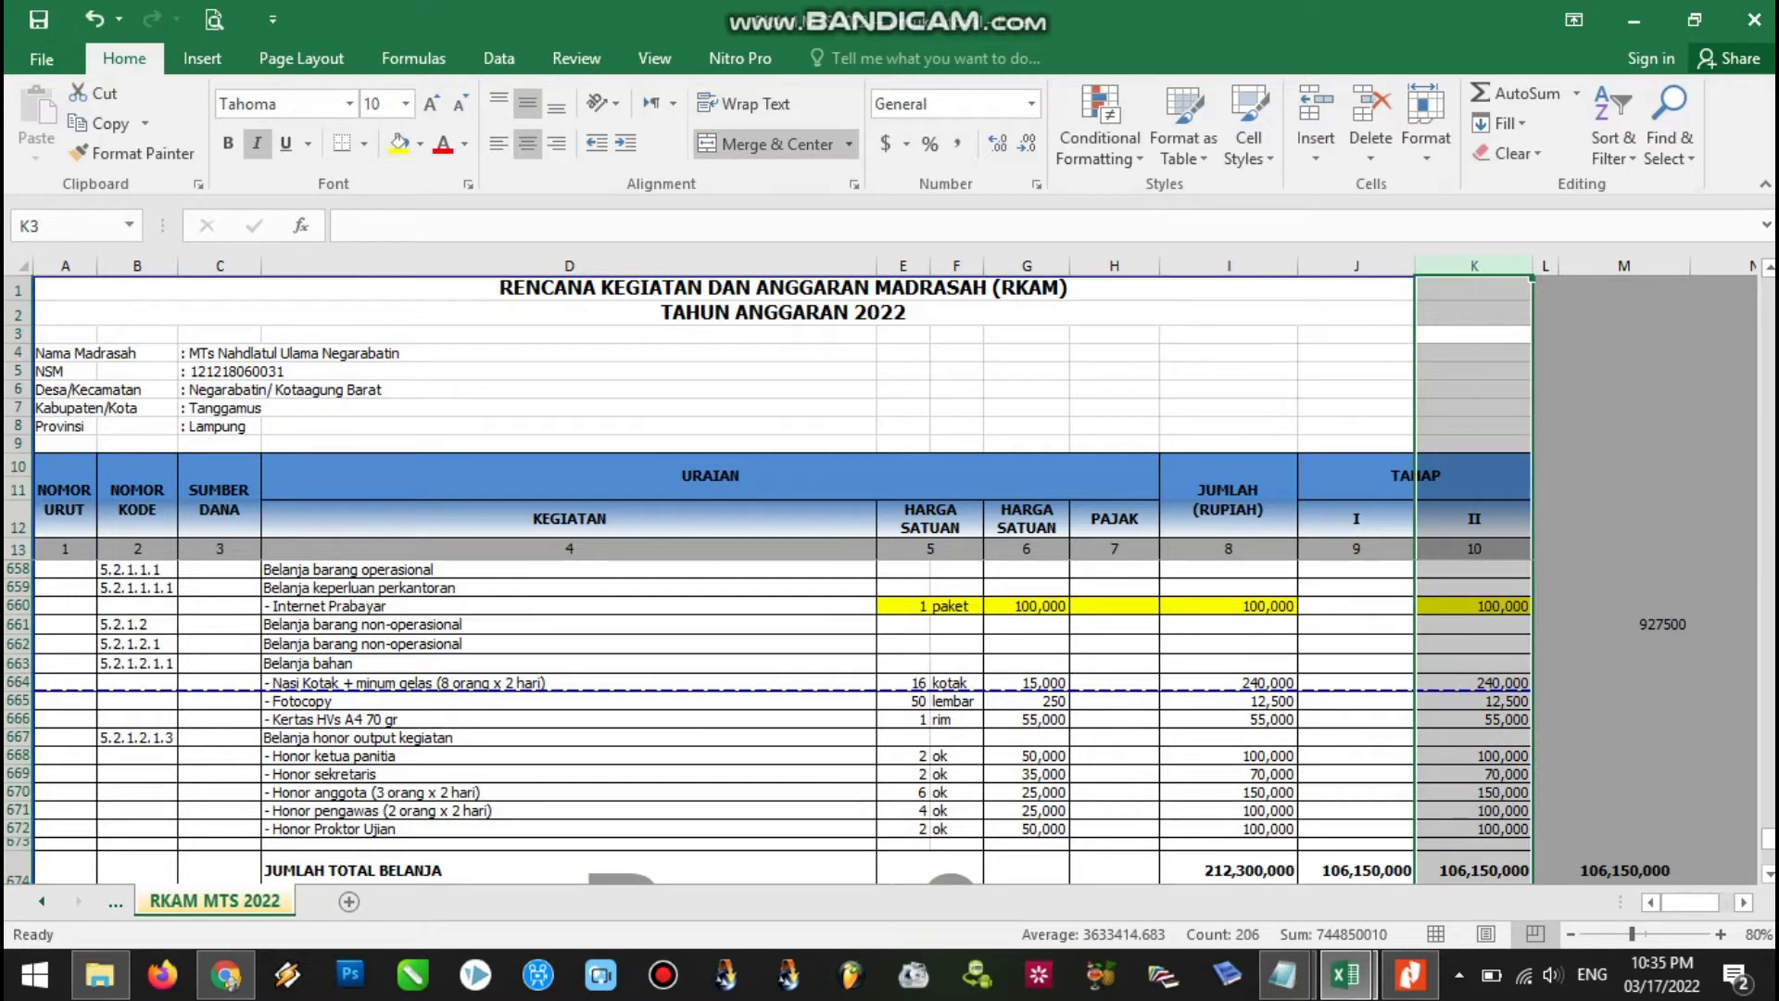
drag(1770, 842, 1768, 778)
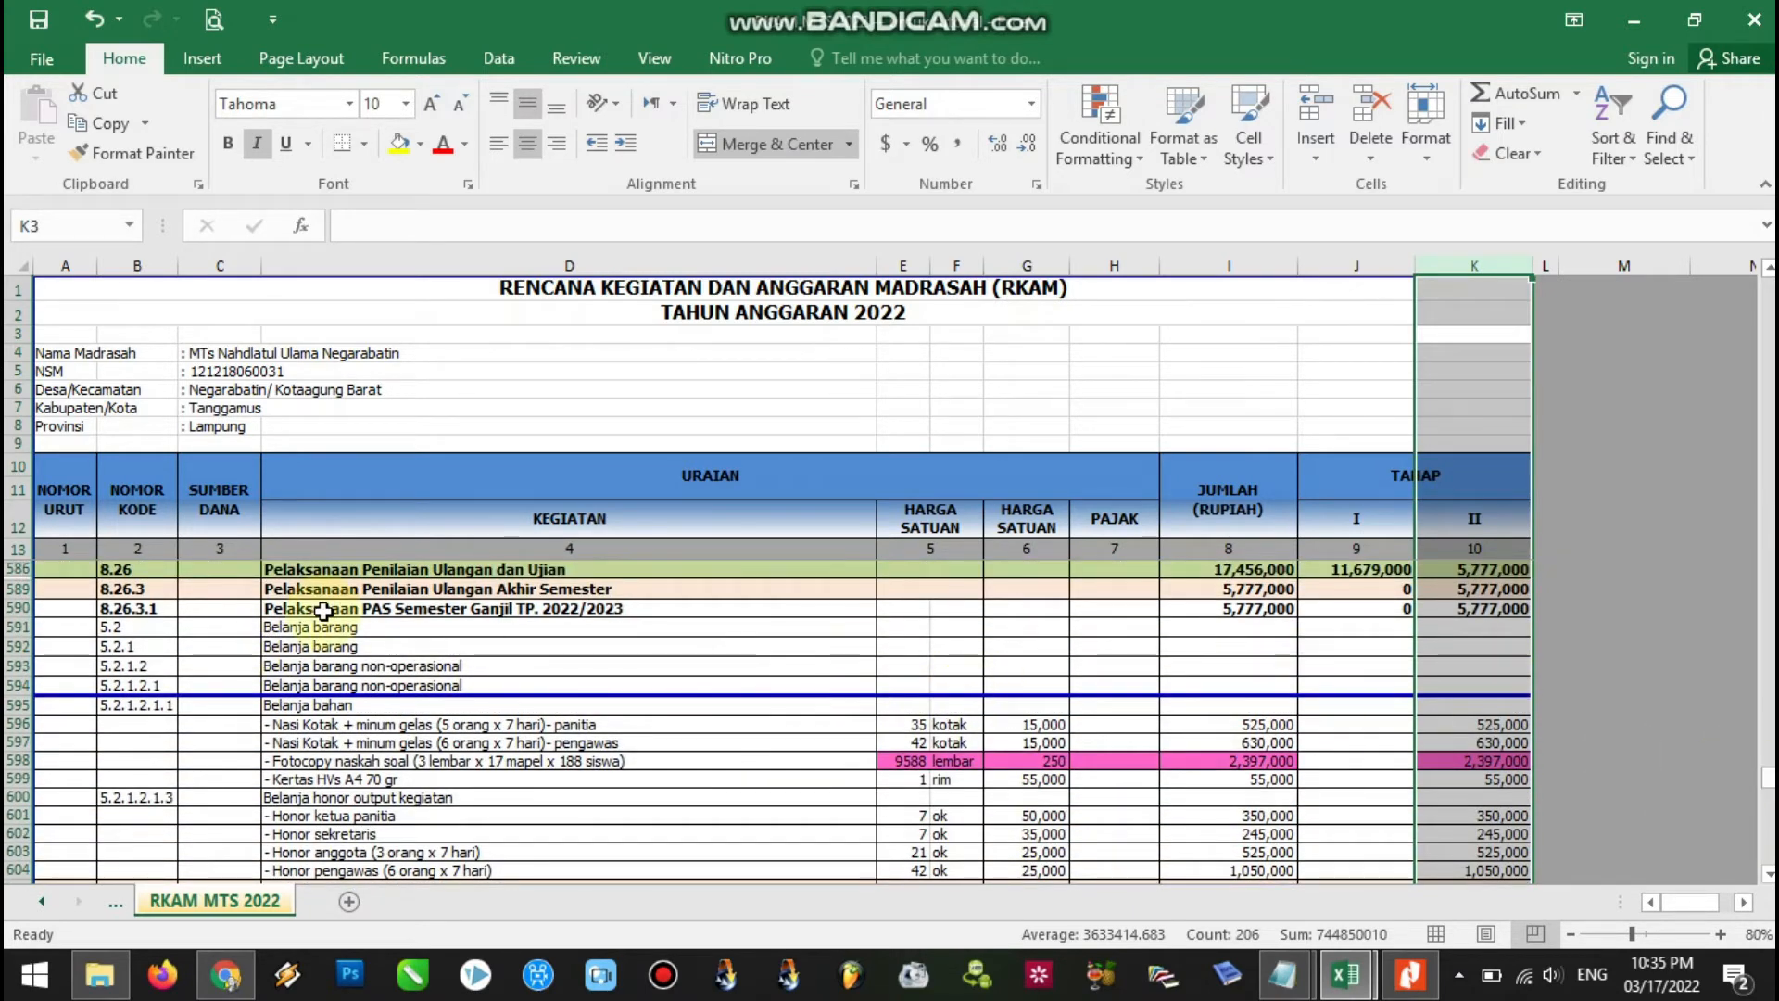
click(323, 612)
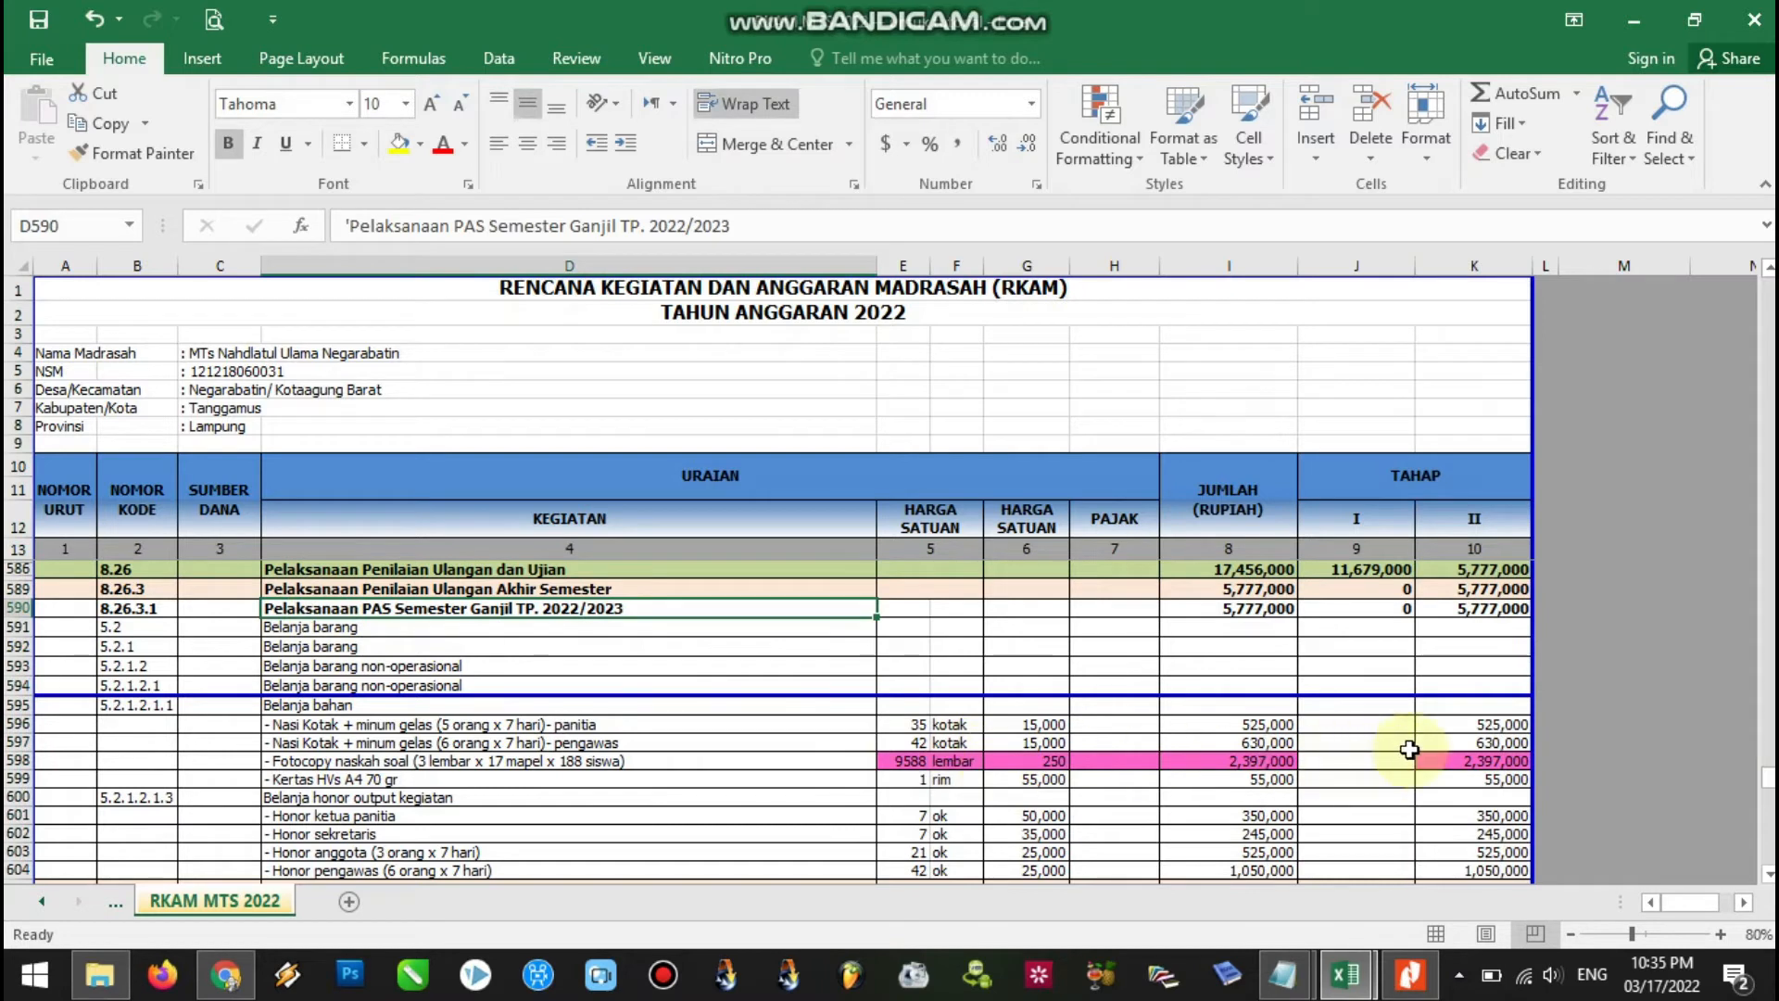
click(1437, 759)
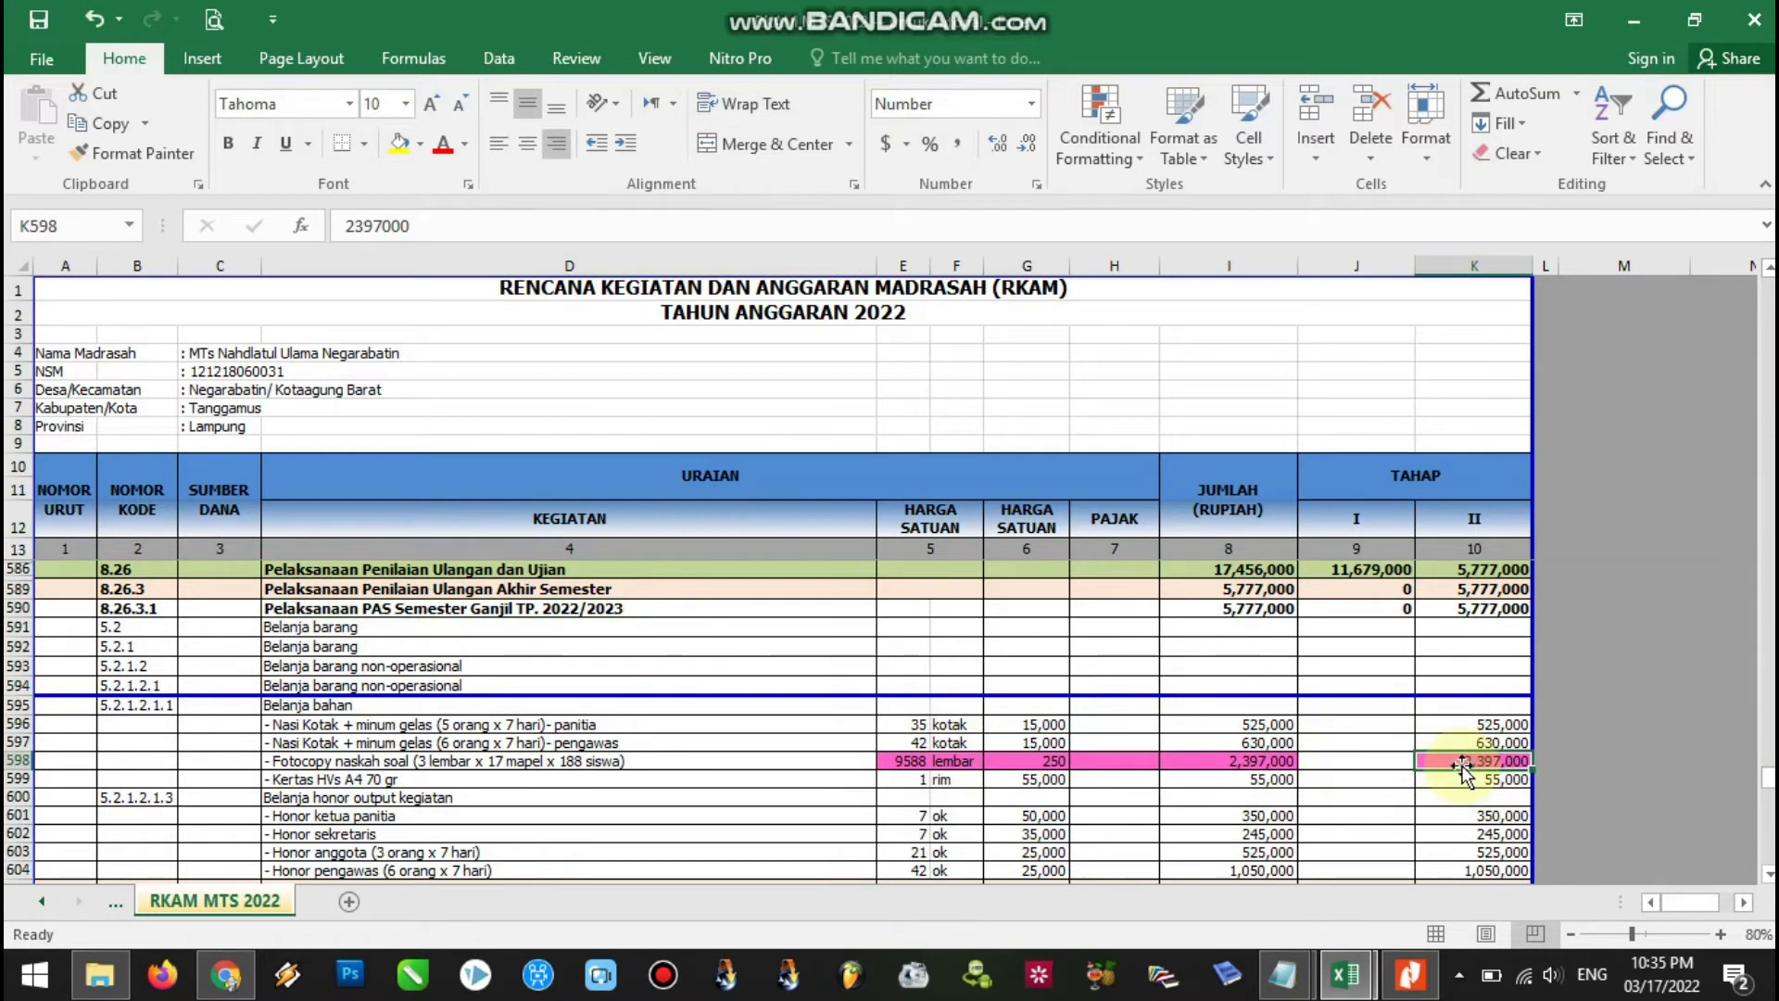
click(903, 762)
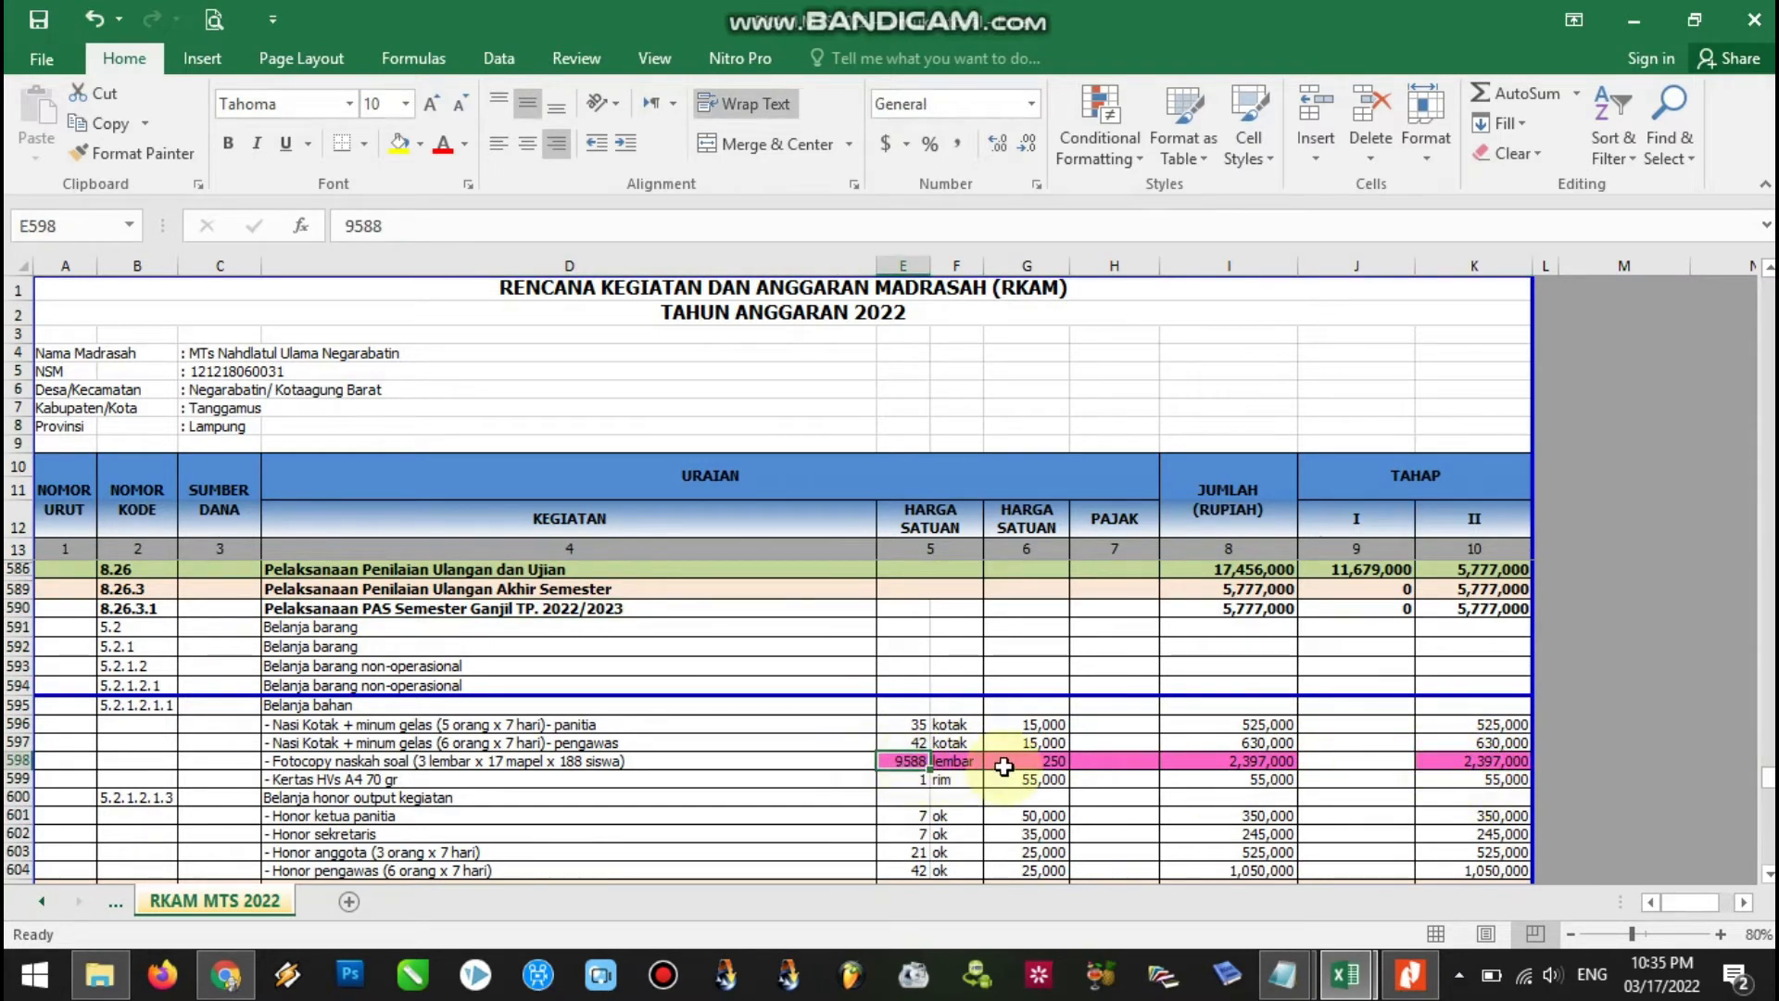
click(1233, 761)
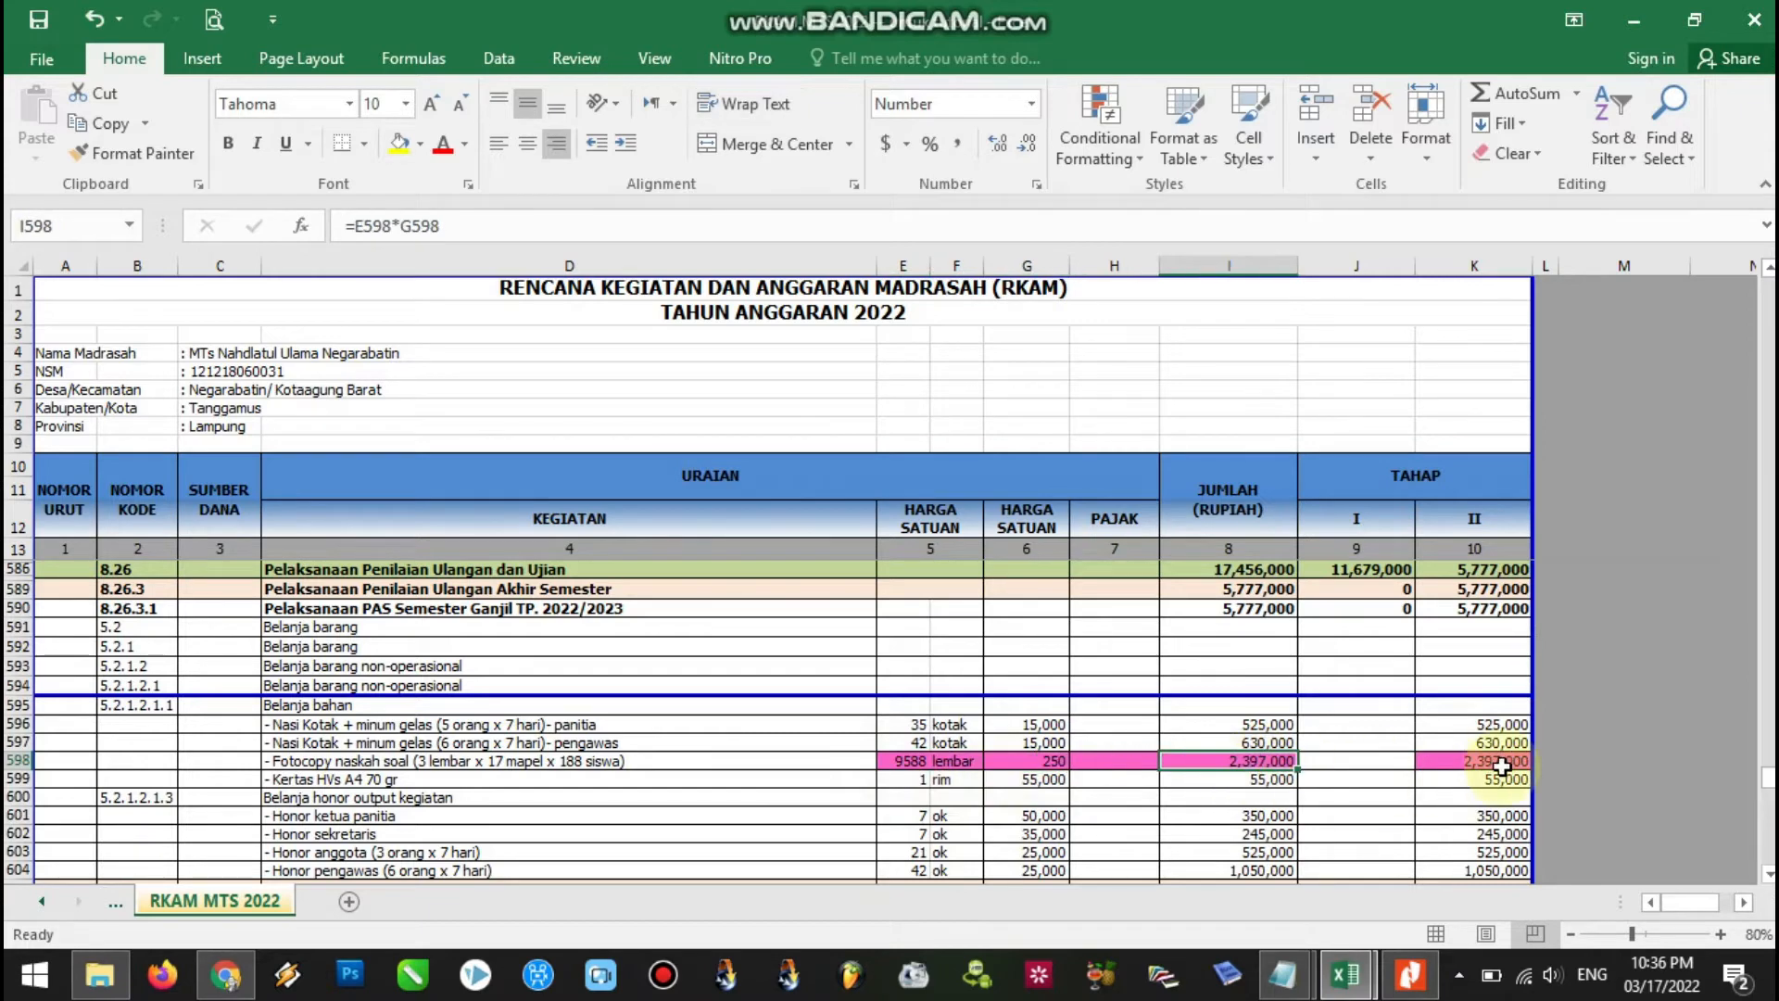
click(1502, 766)
scroll(1124, 683, down, 2)
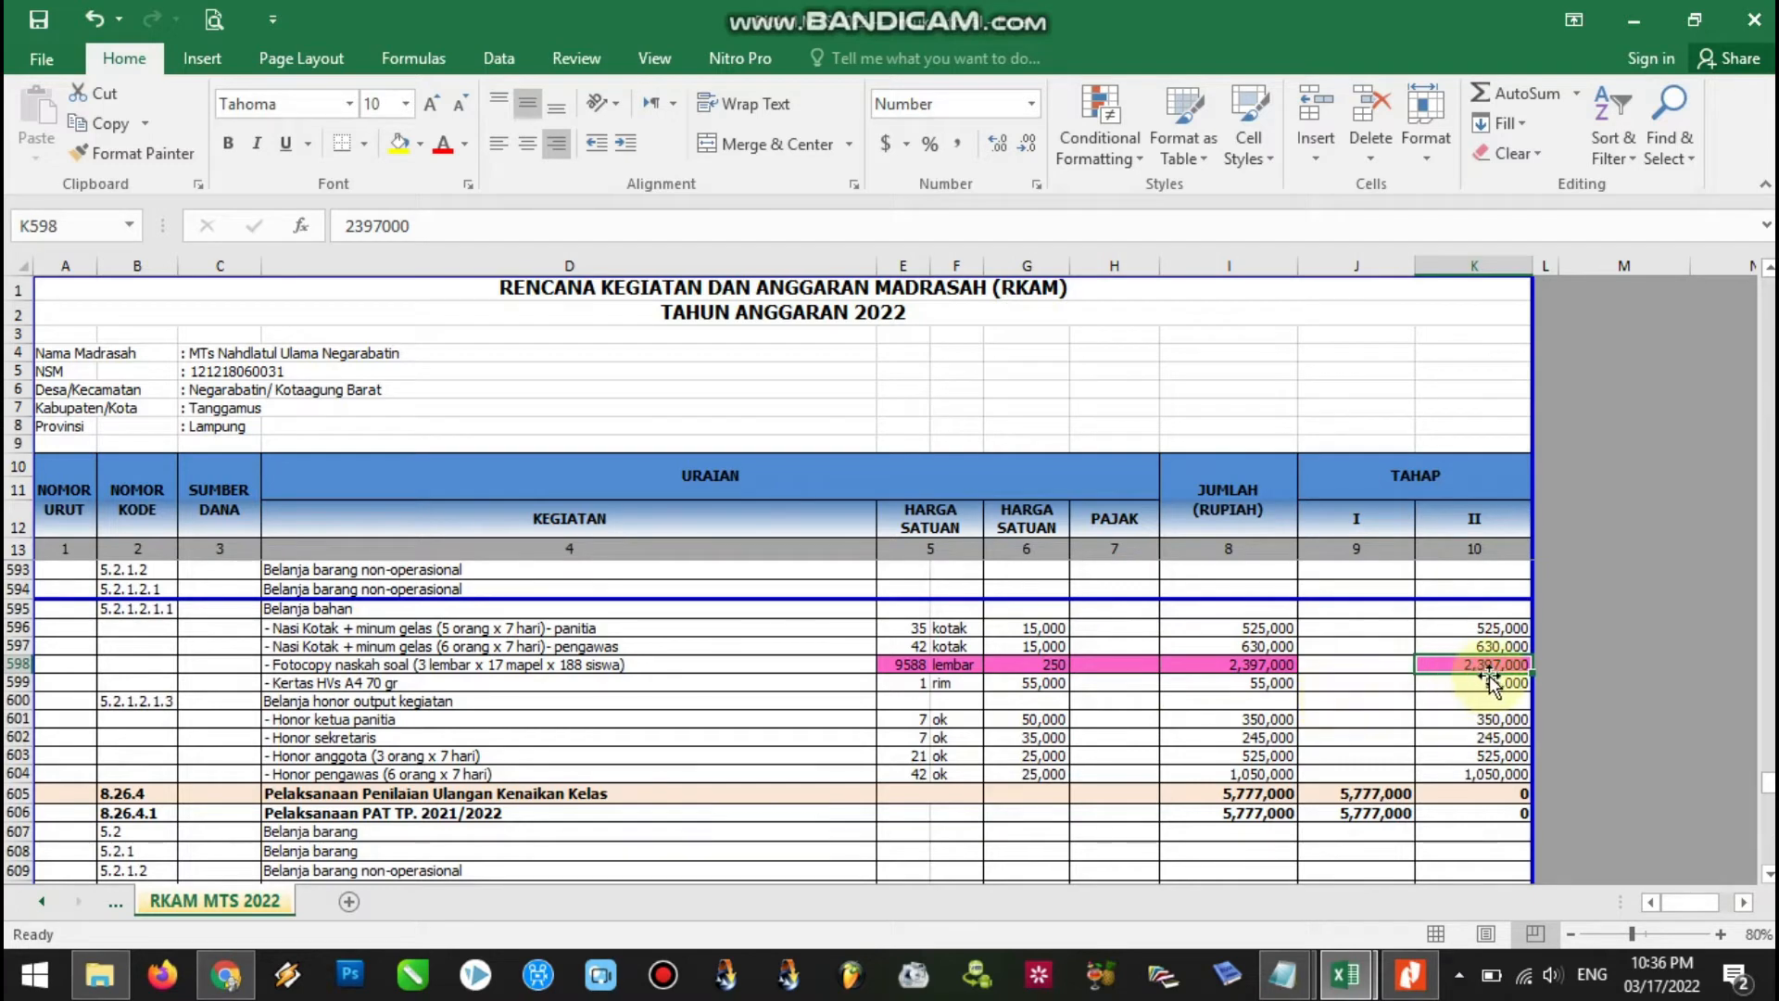
drag(1766, 786, 1767, 845)
click(1449, 756)
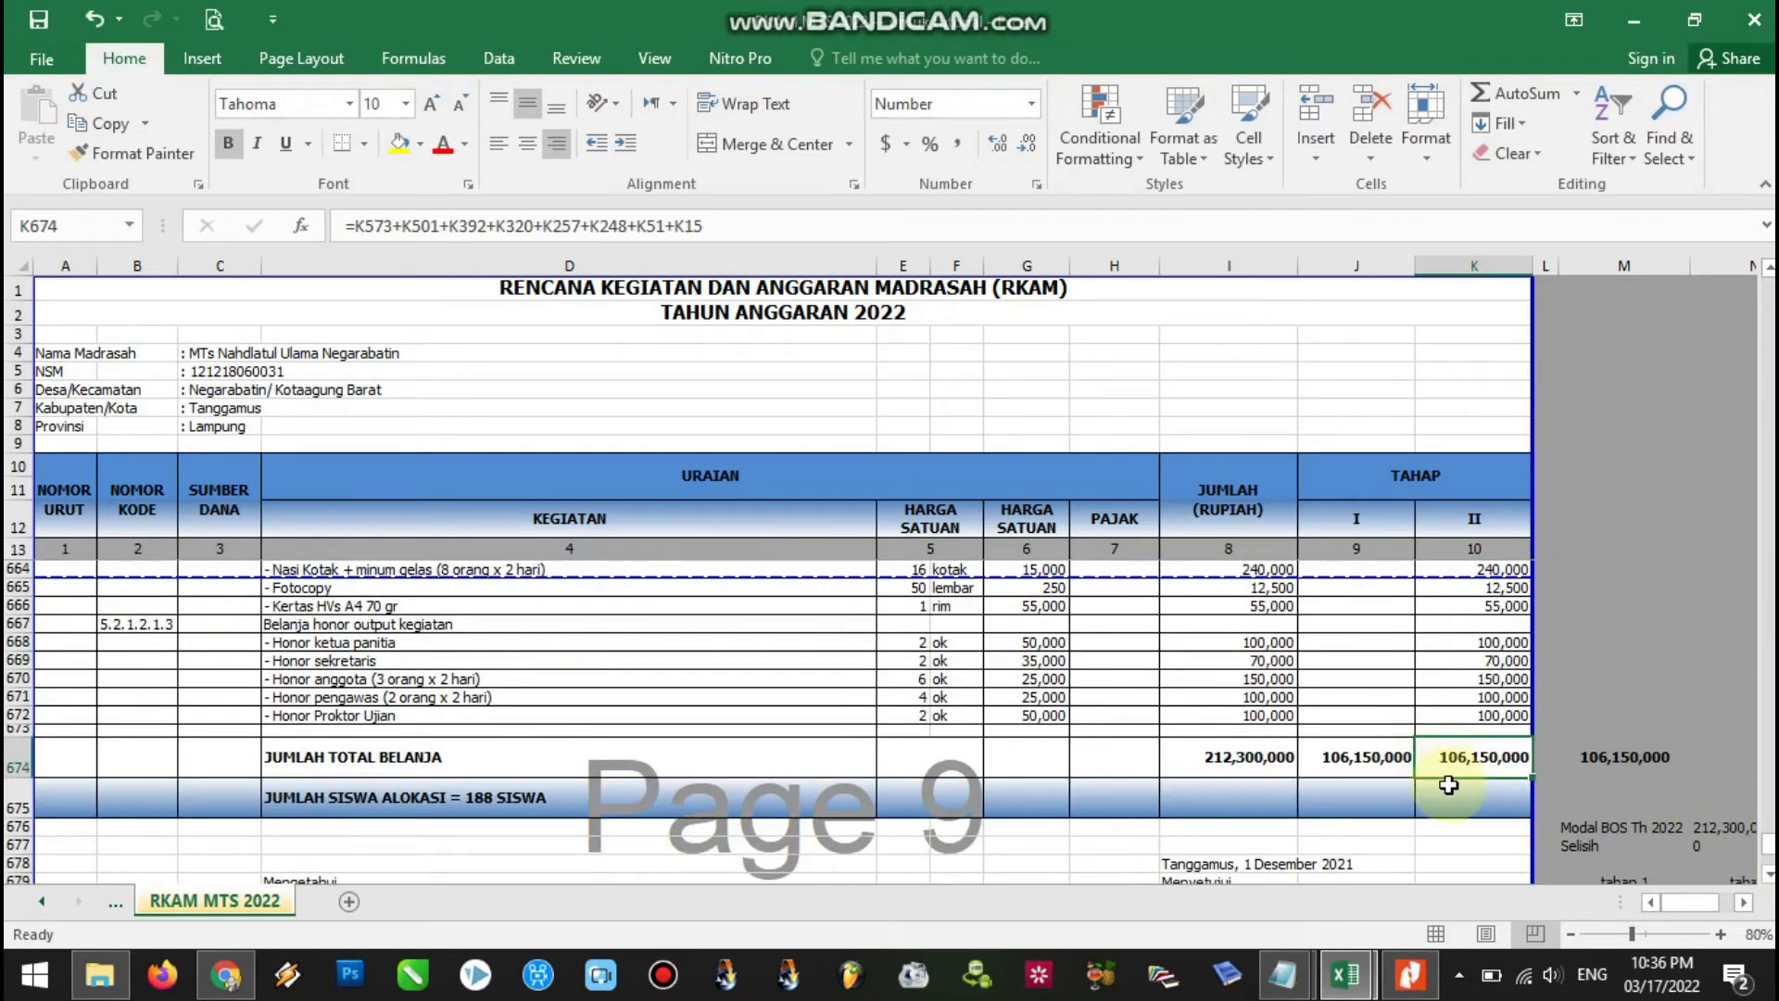
click(1461, 266)
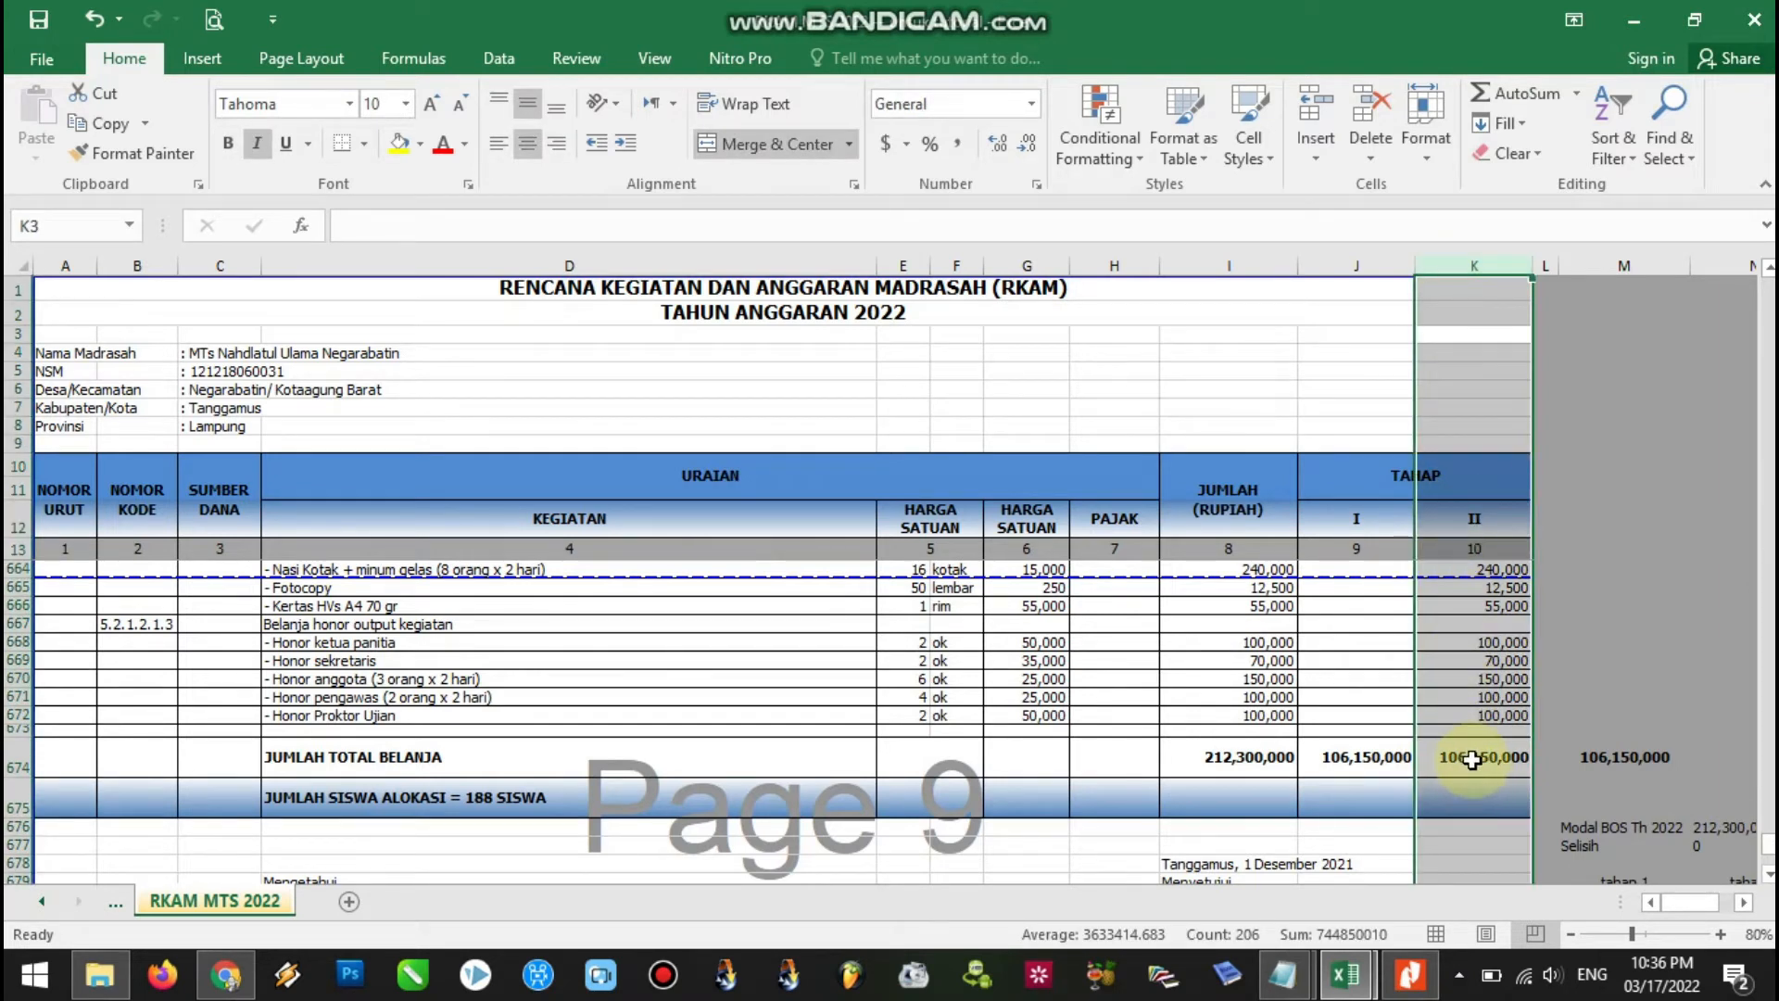
click(1472, 759)
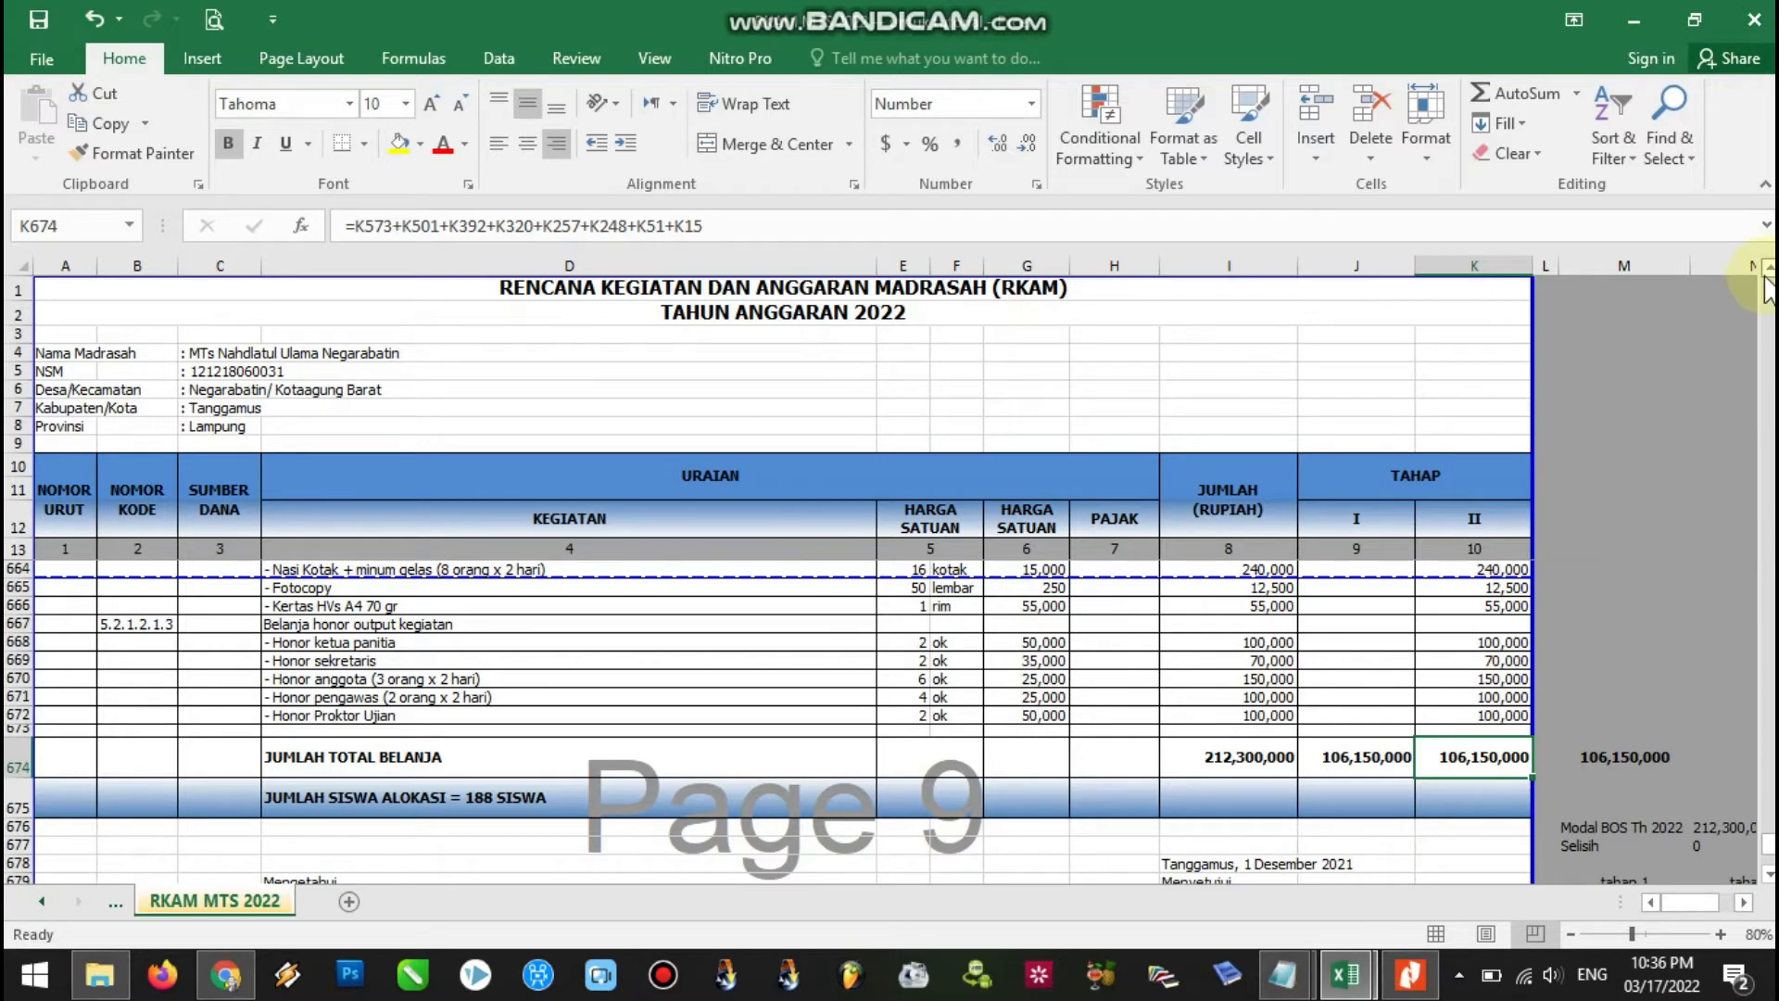
scroll(1769, 275, up, 4)
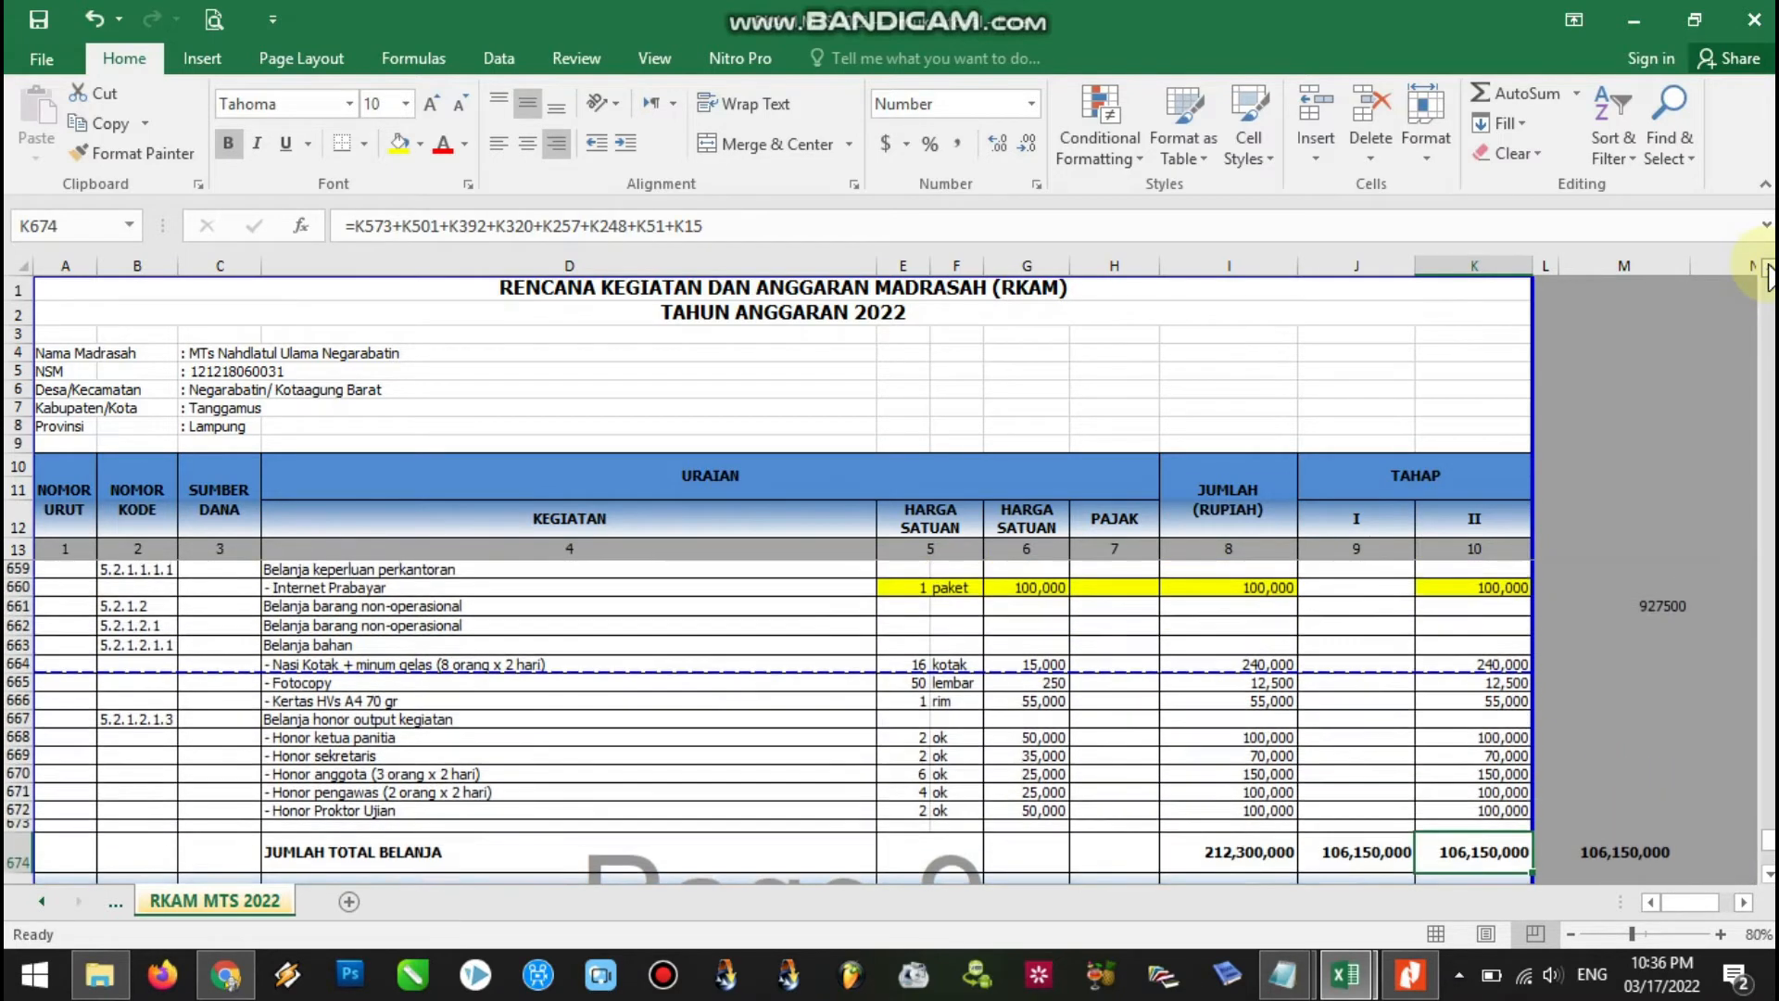
scroll(1768, 275, up, 3)
drag(1768, 816, 1765, 856)
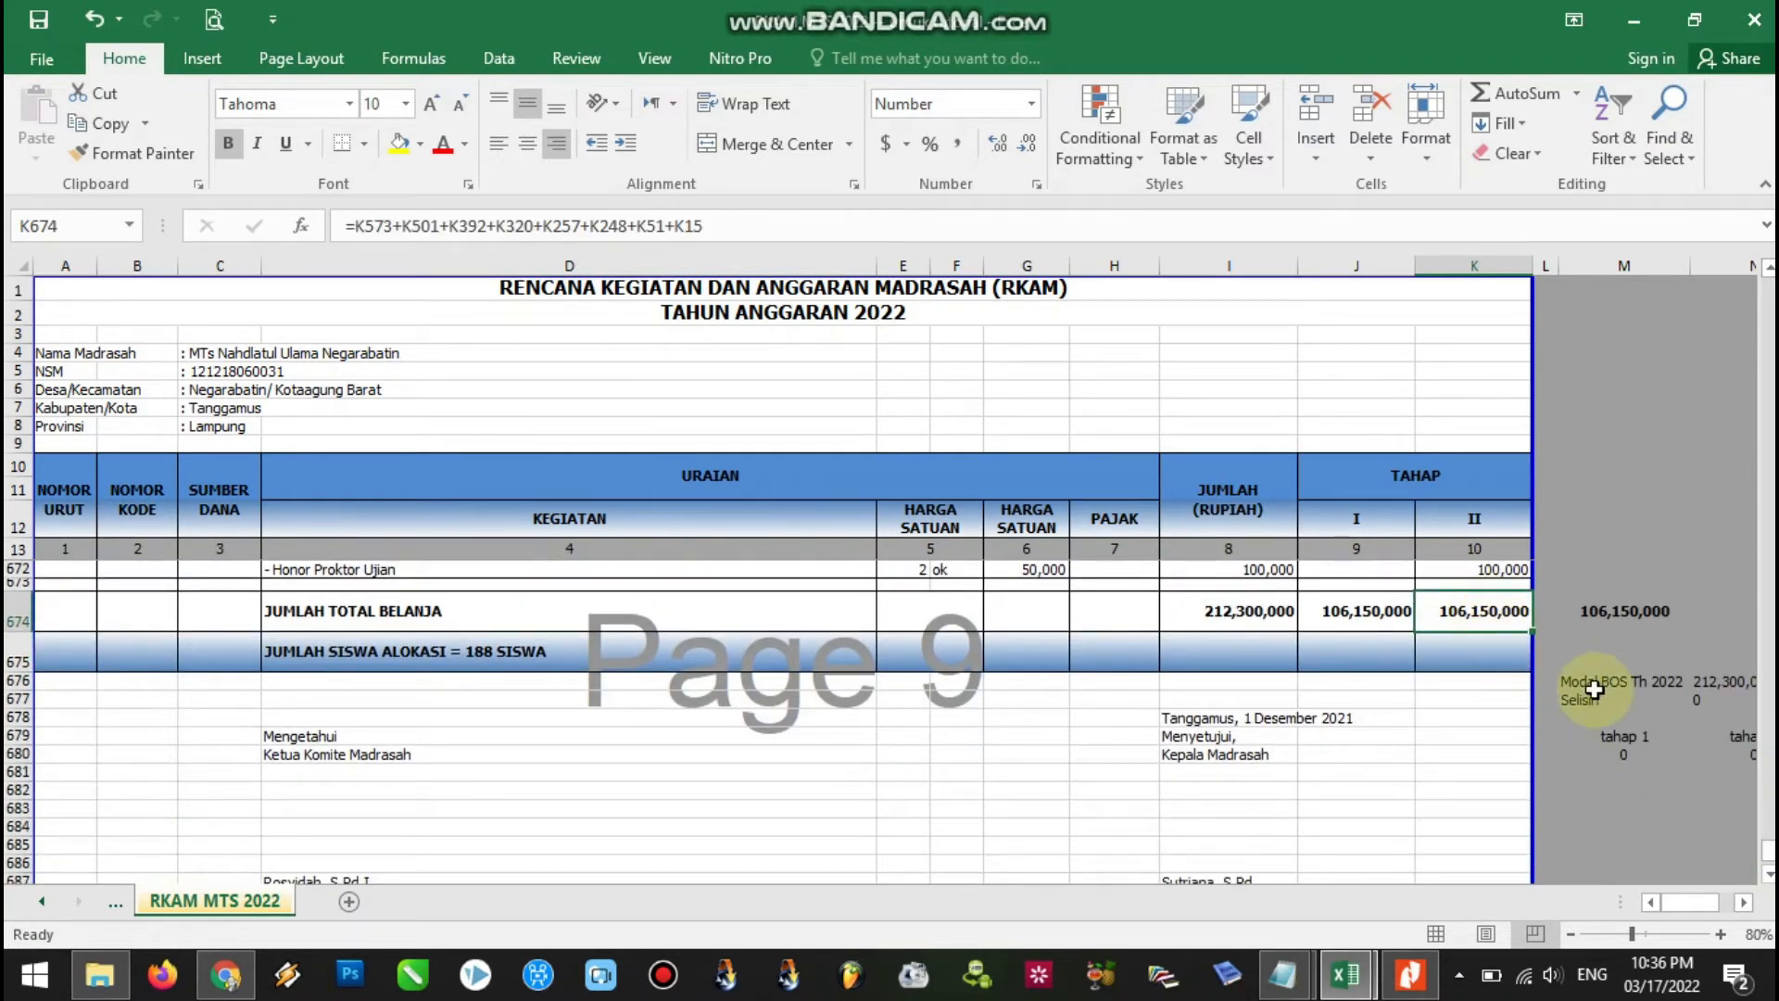
drag(1766, 851, 1766, 784)
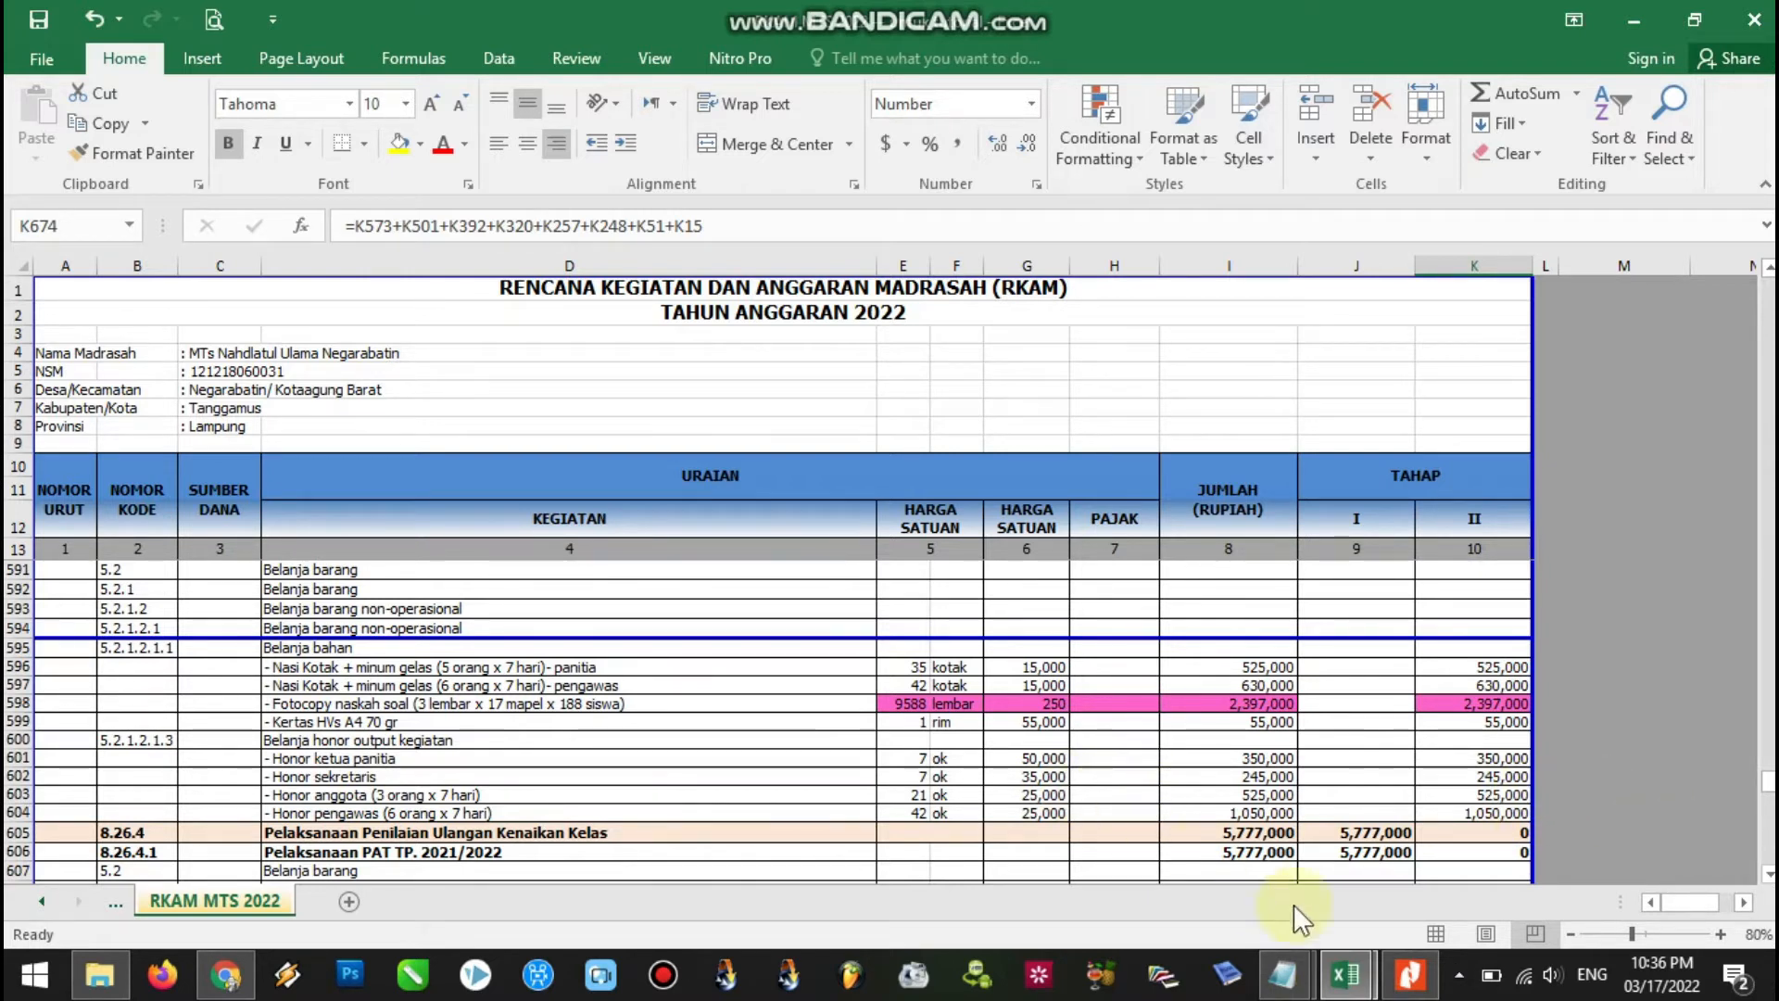
Bring the Notepad revision guide forward and highlight the first Langkah headings (Pertama, Kedua).
mouse_move(1288, 977)
click(1236, 909)
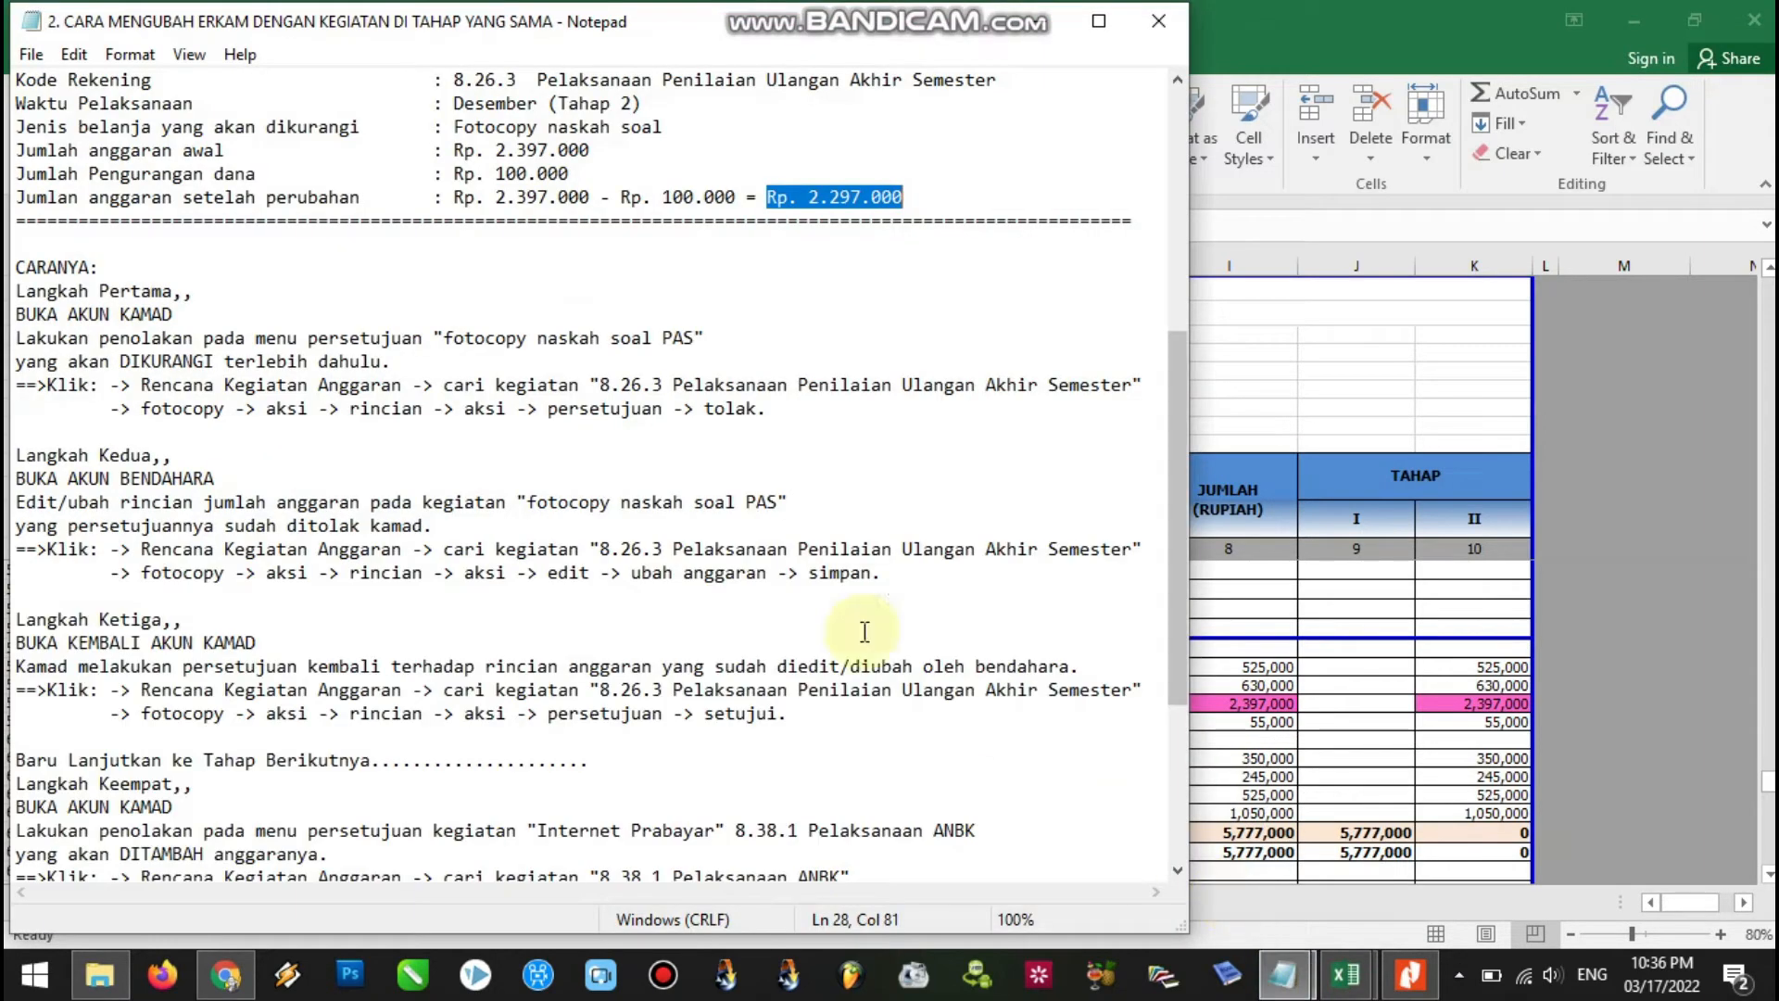
click(113, 244)
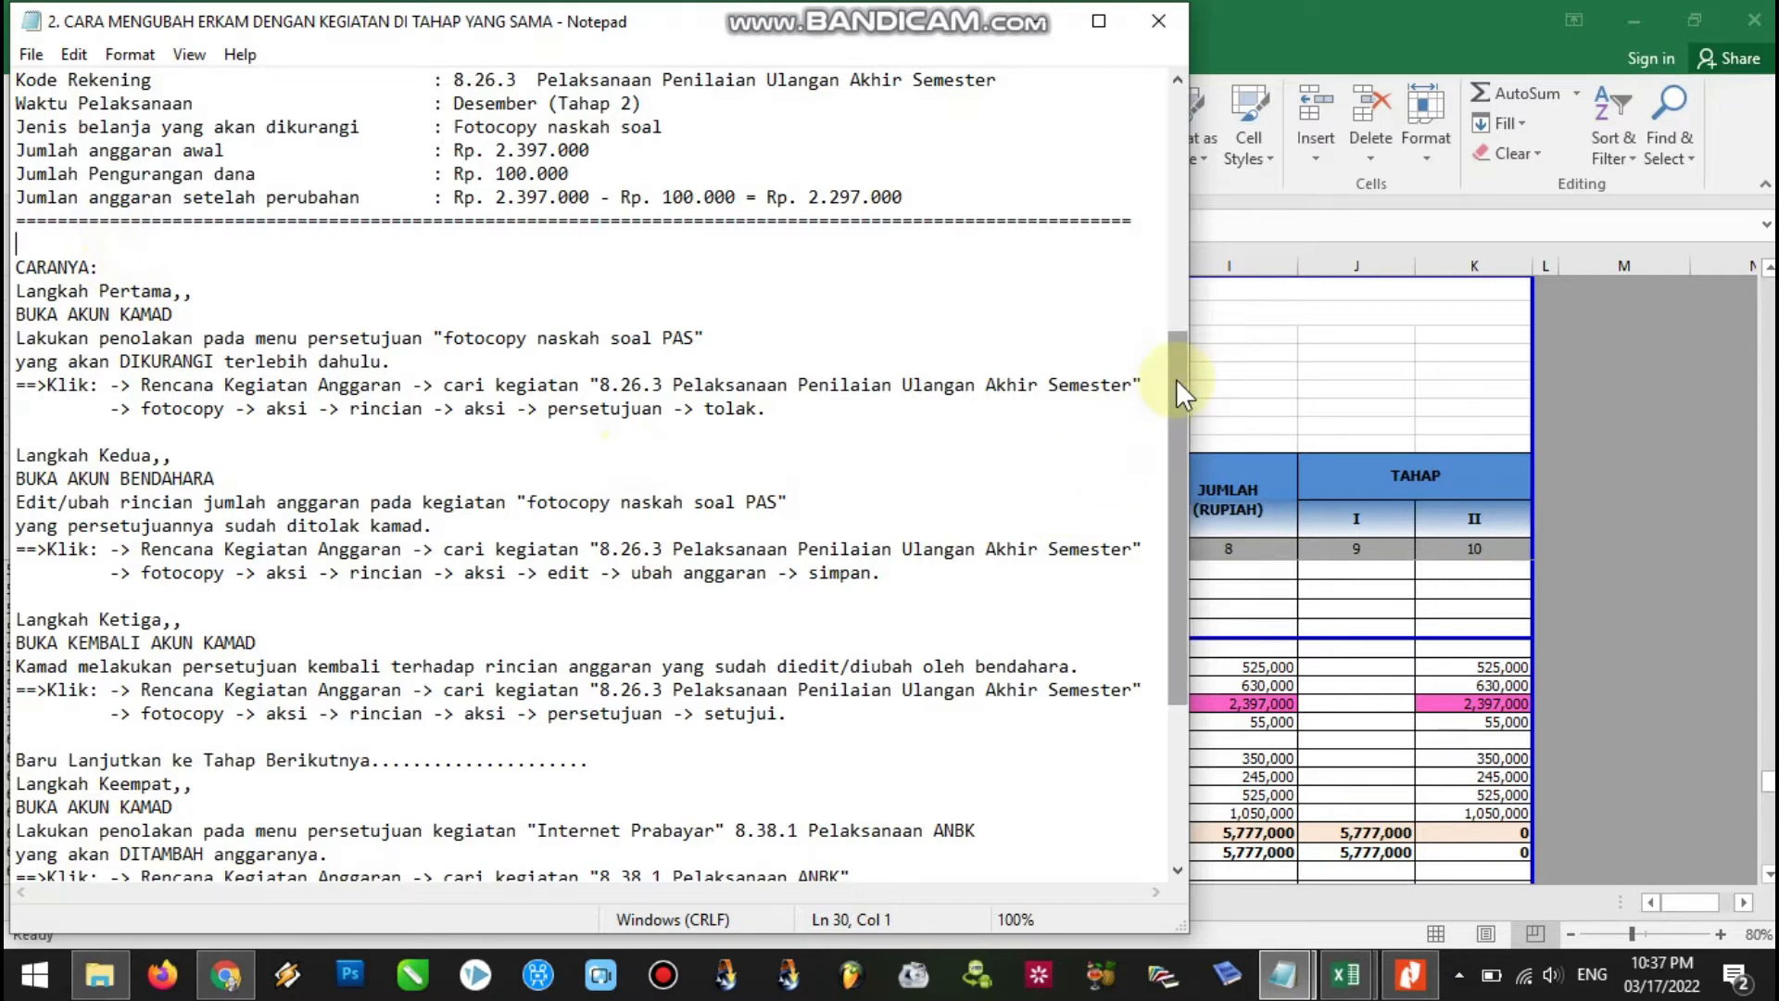
drag(1176, 381, 1181, 442)
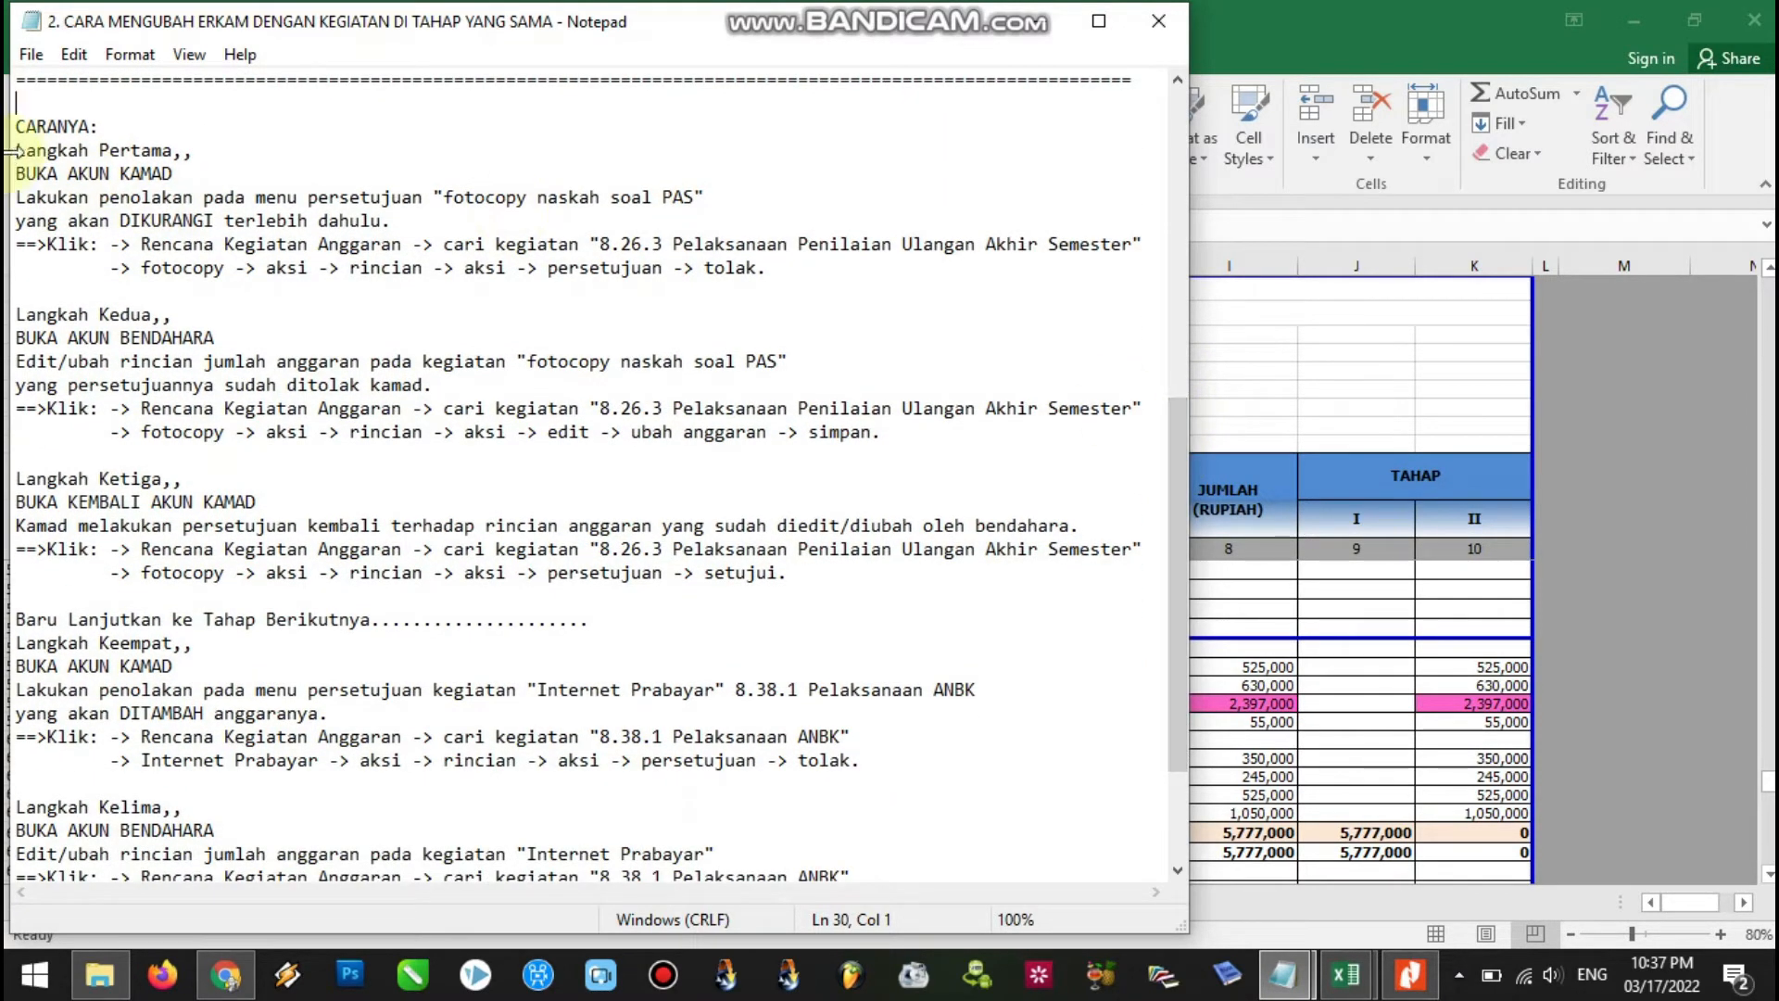
drag(16, 150, 193, 151)
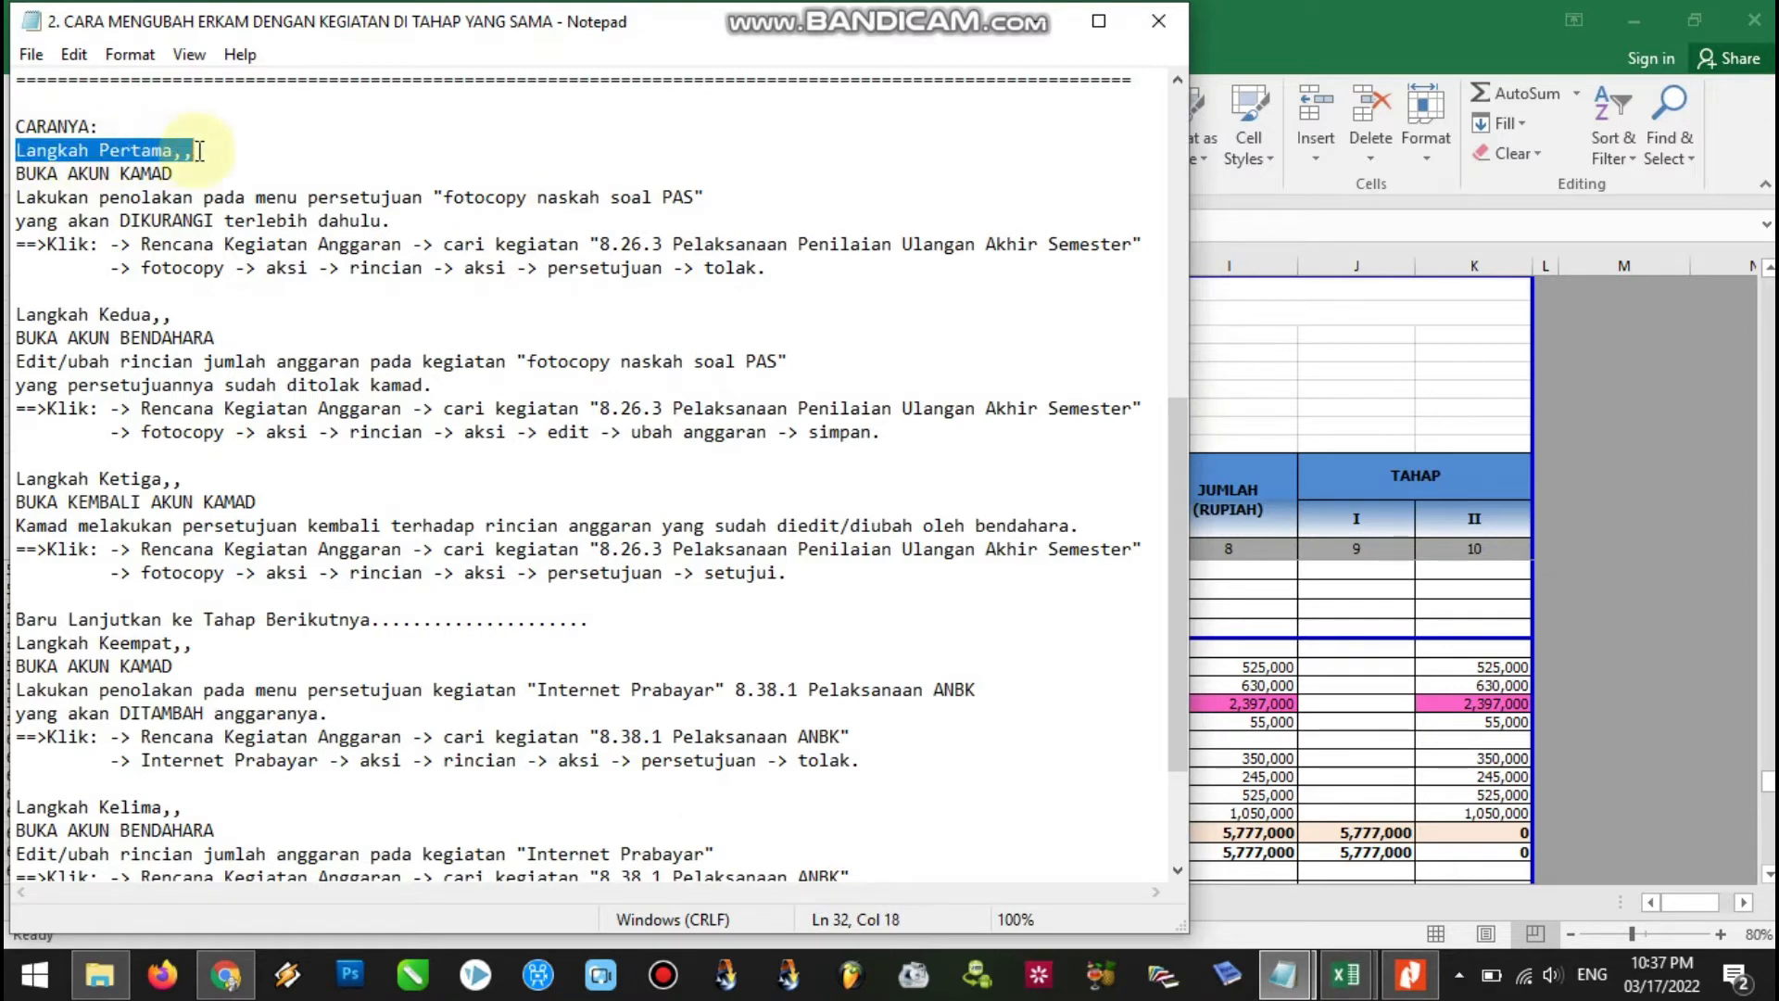
drag(17, 316, 173, 315)
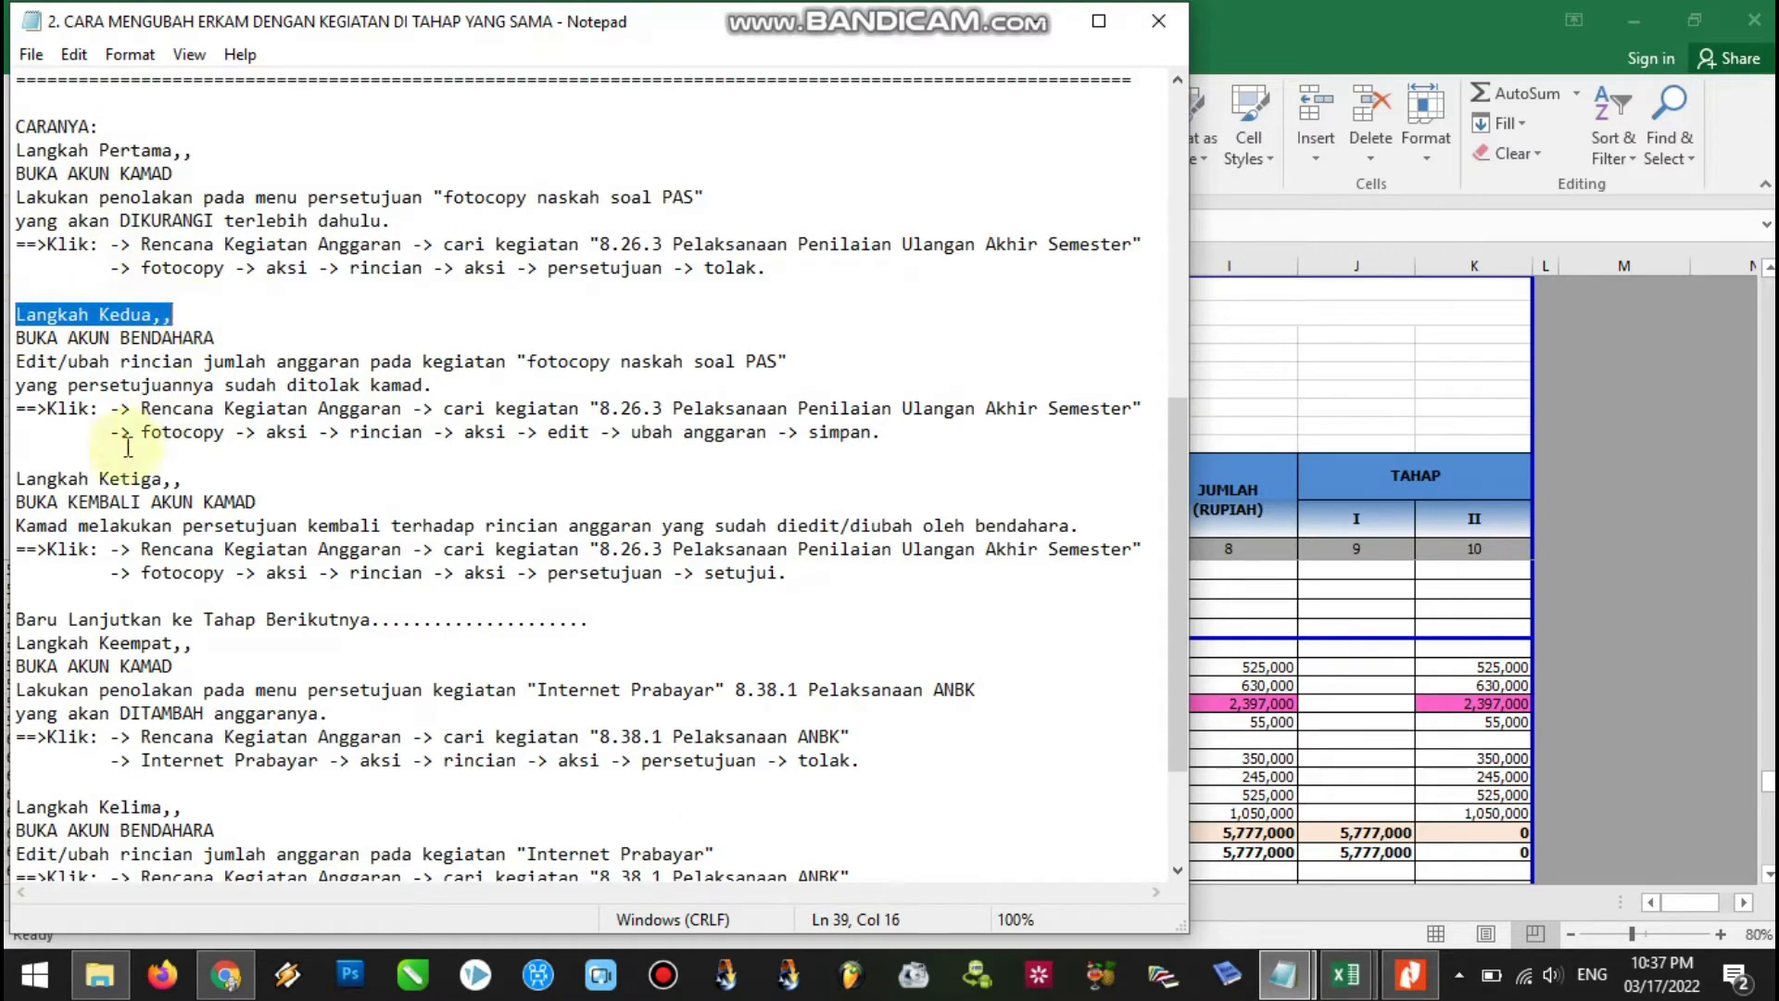
drag(16, 479, 217, 478)
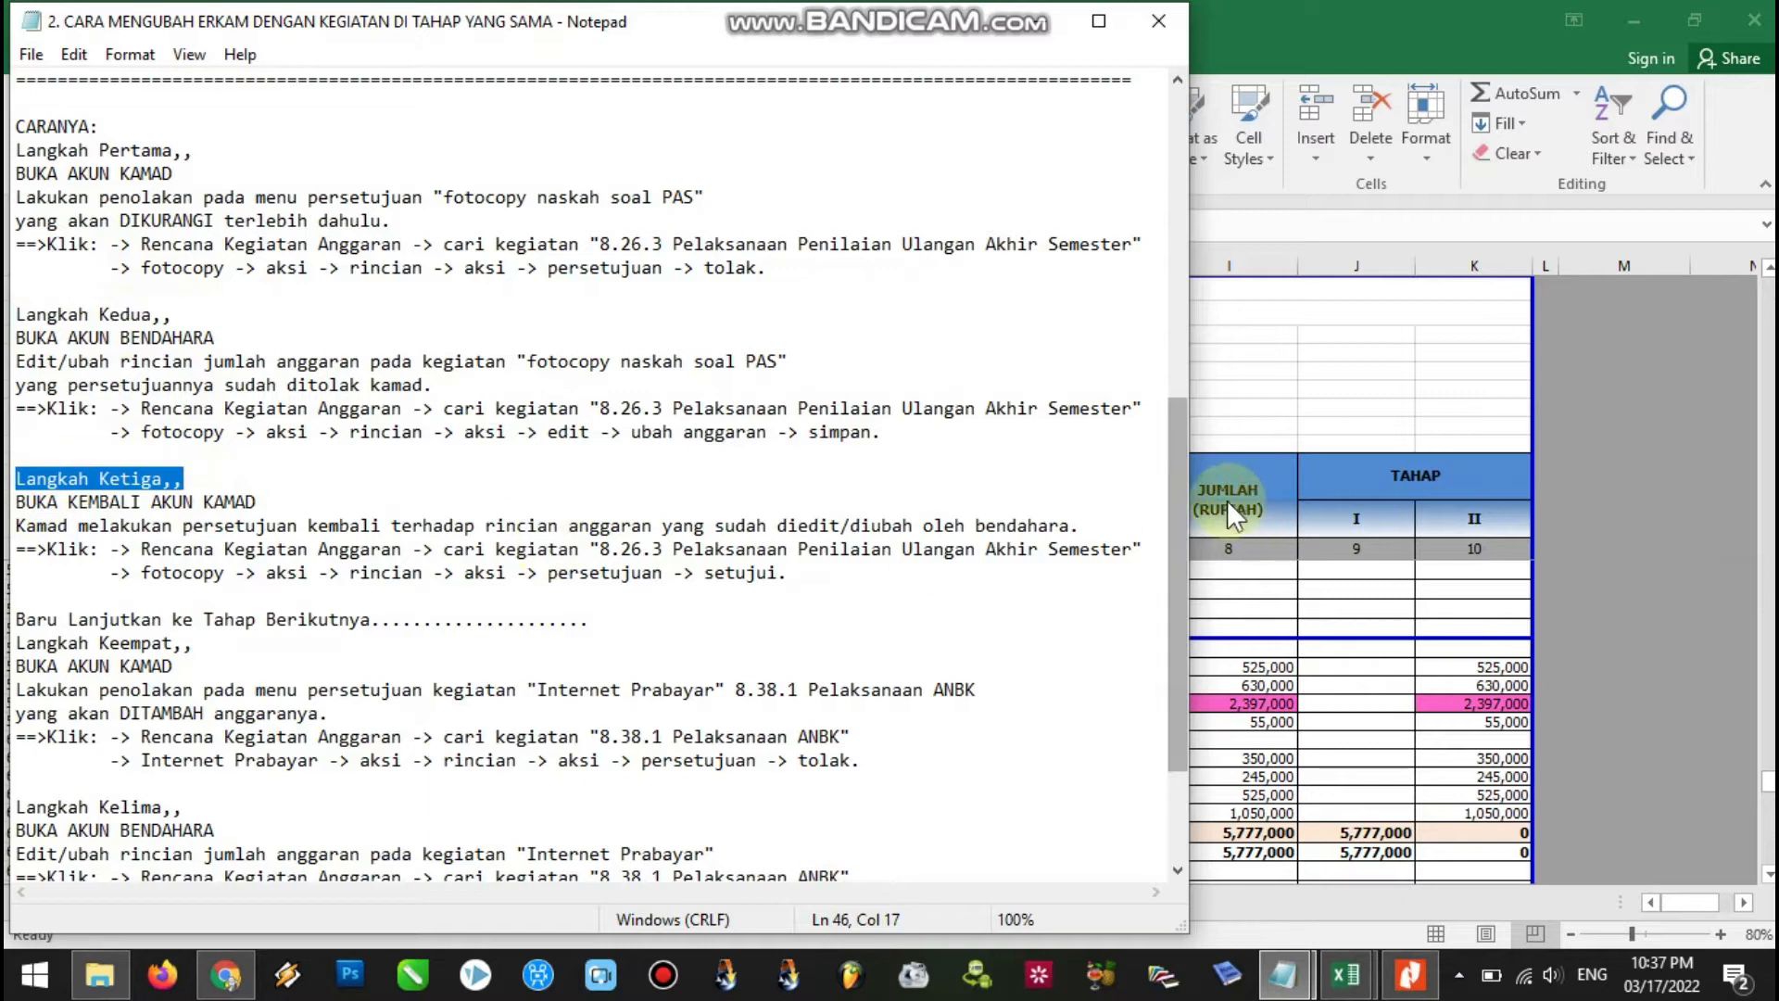
Scroll down the guide and highlight the remaining Langkah headings through Kelima and Keenam.
drag(1178, 487, 1177, 543)
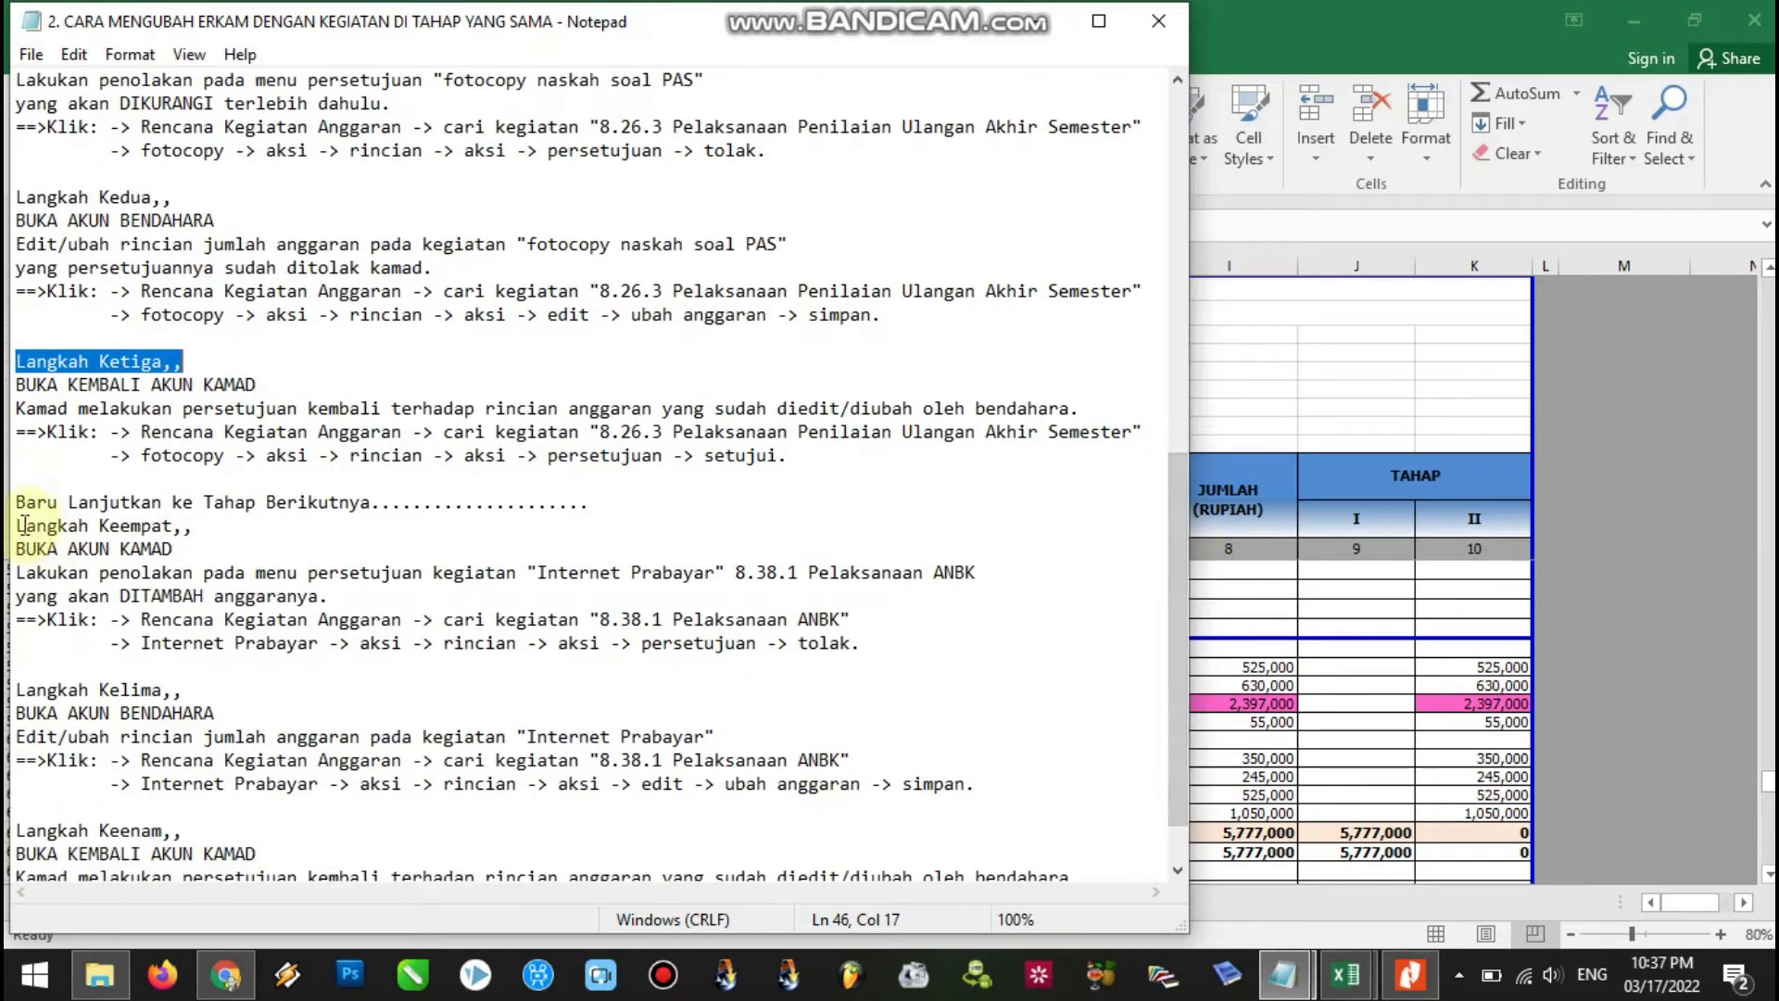
drag(25, 525, 202, 526)
drag(26, 690, 182, 689)
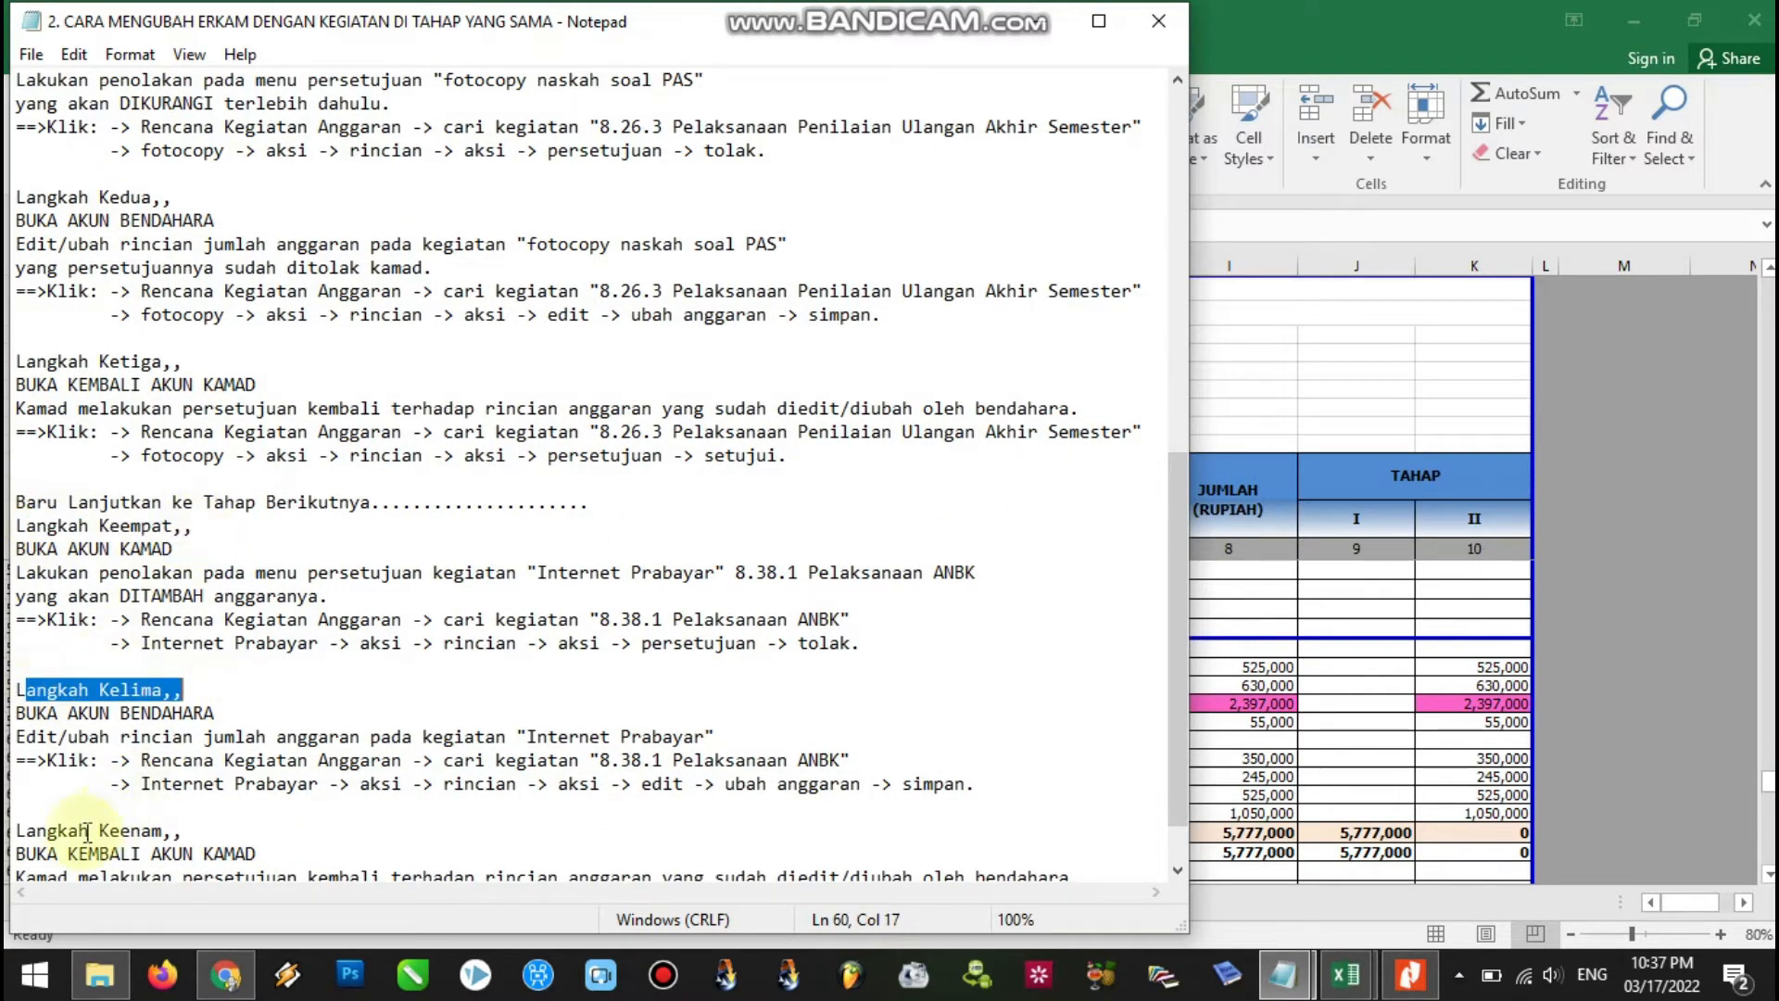
drag(26, 831, 181, 830)
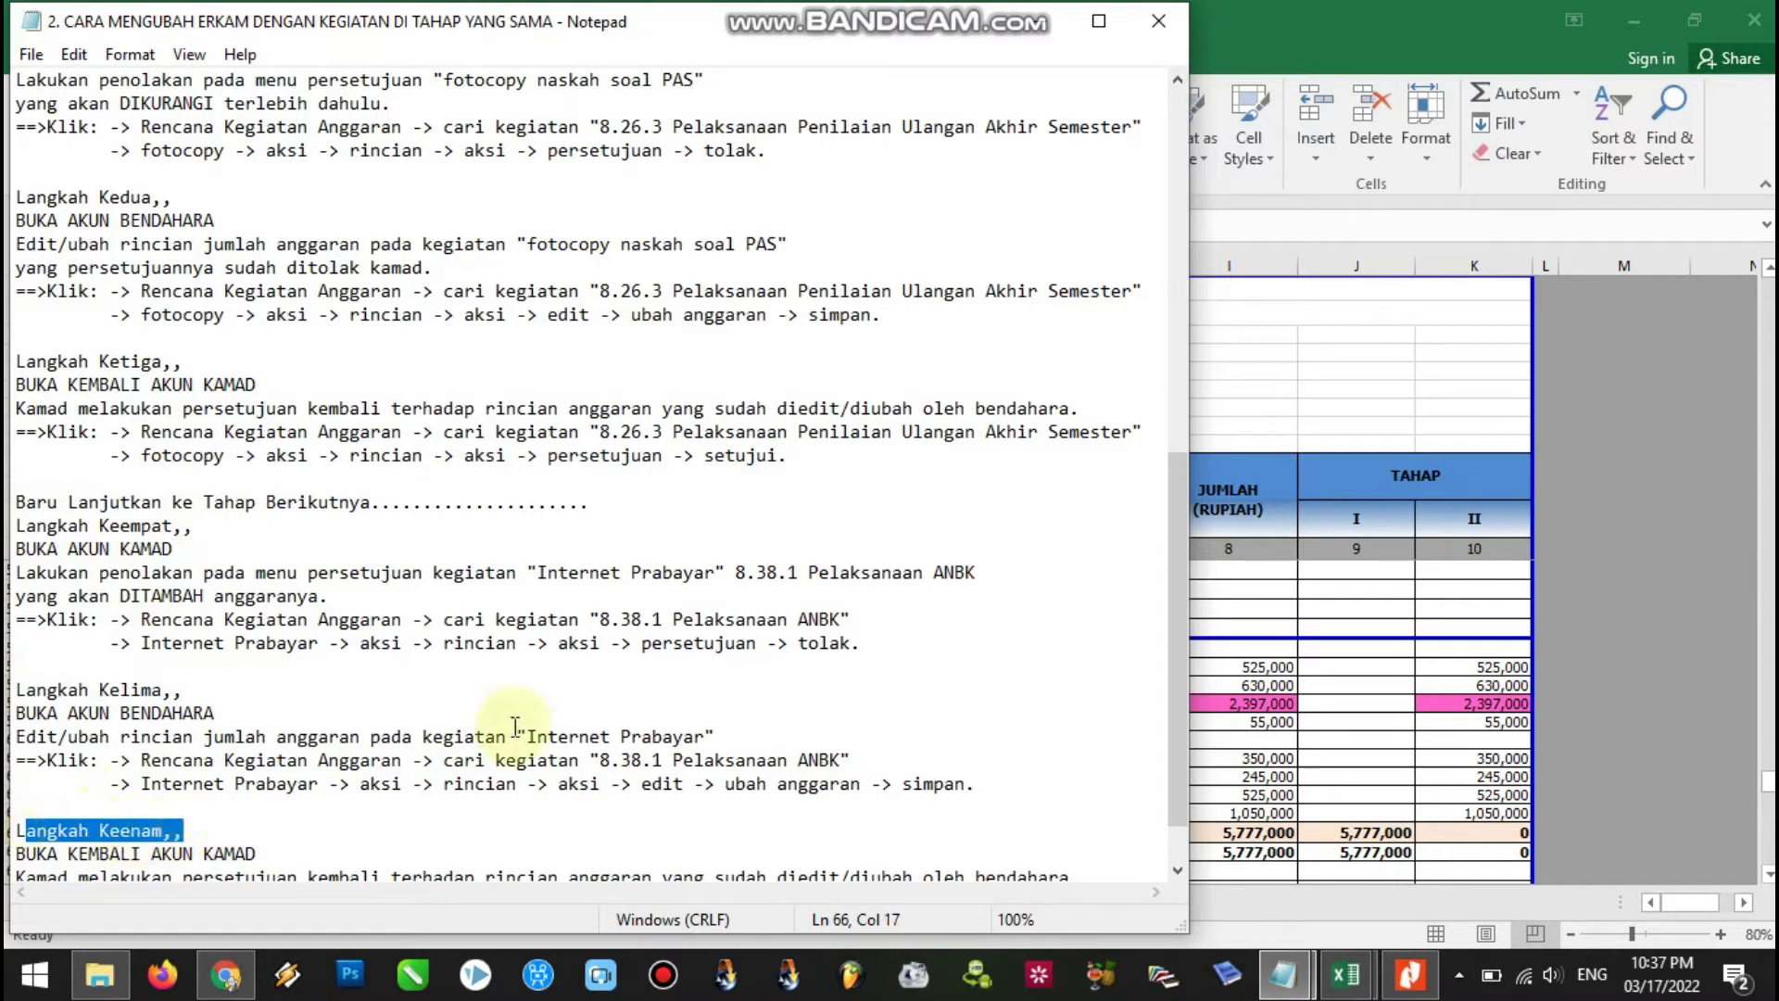
drag(1186, 558, 1171, 431)
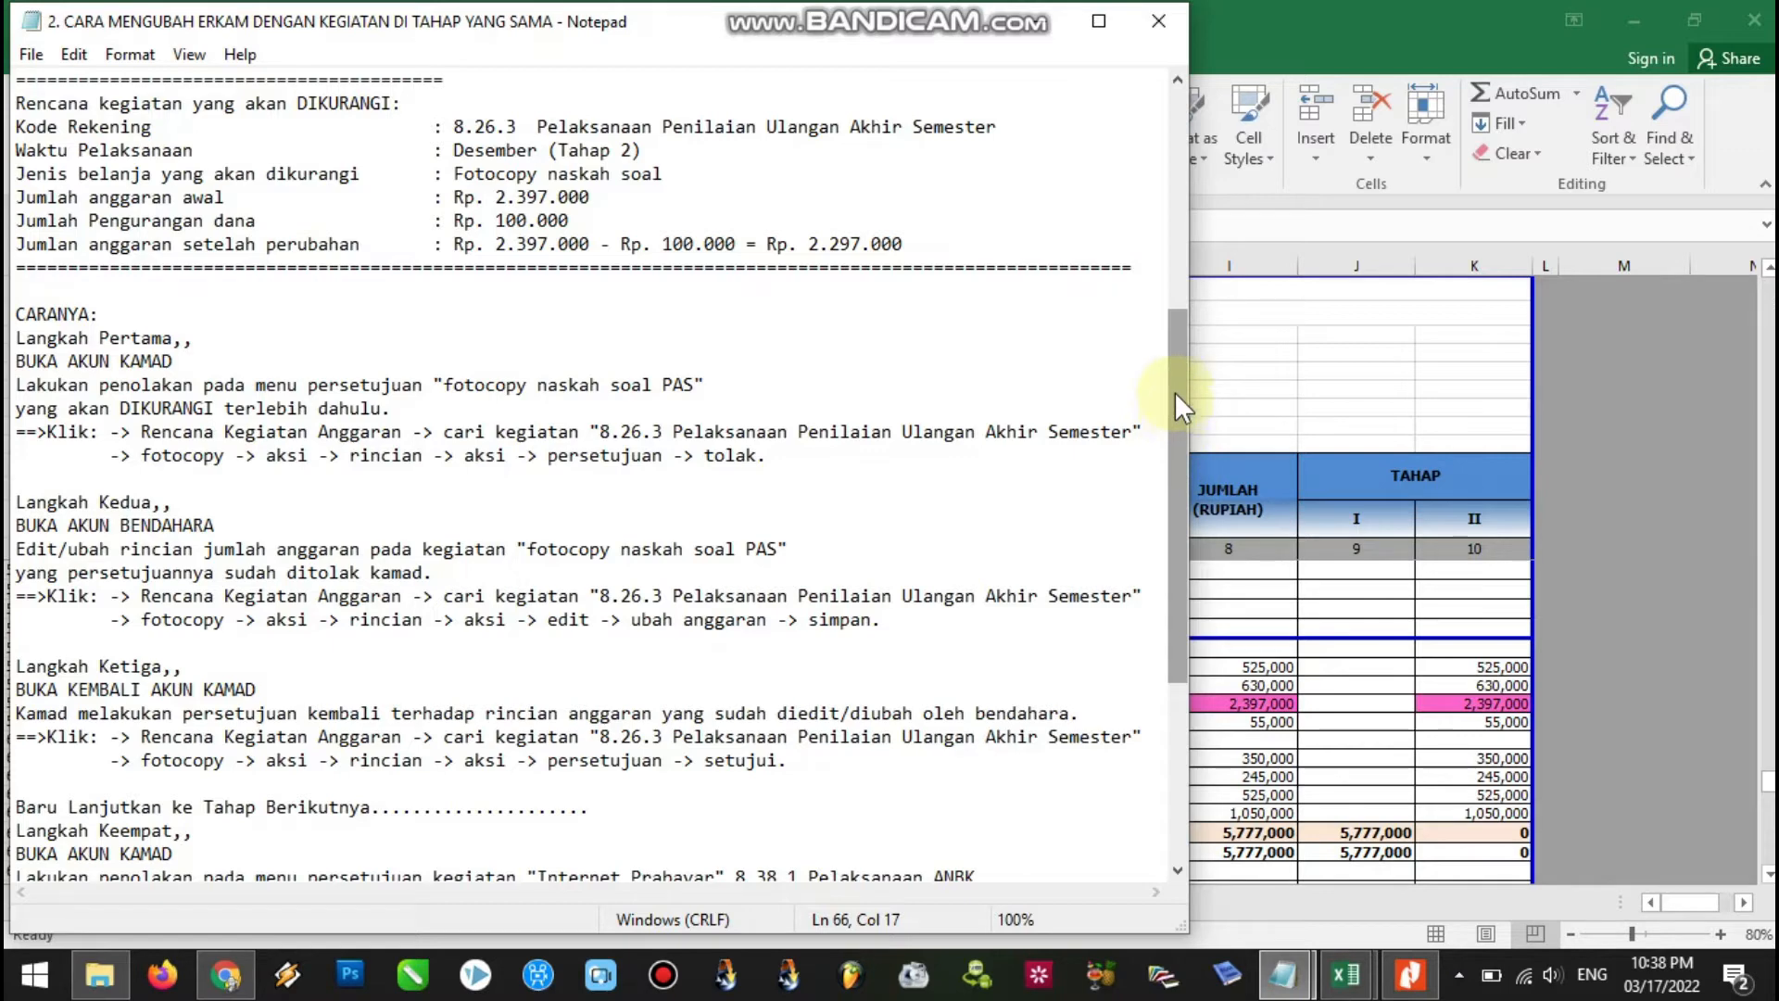
drag(1175, 391, 1175, 441)
drag(193, 222, 37, 232)
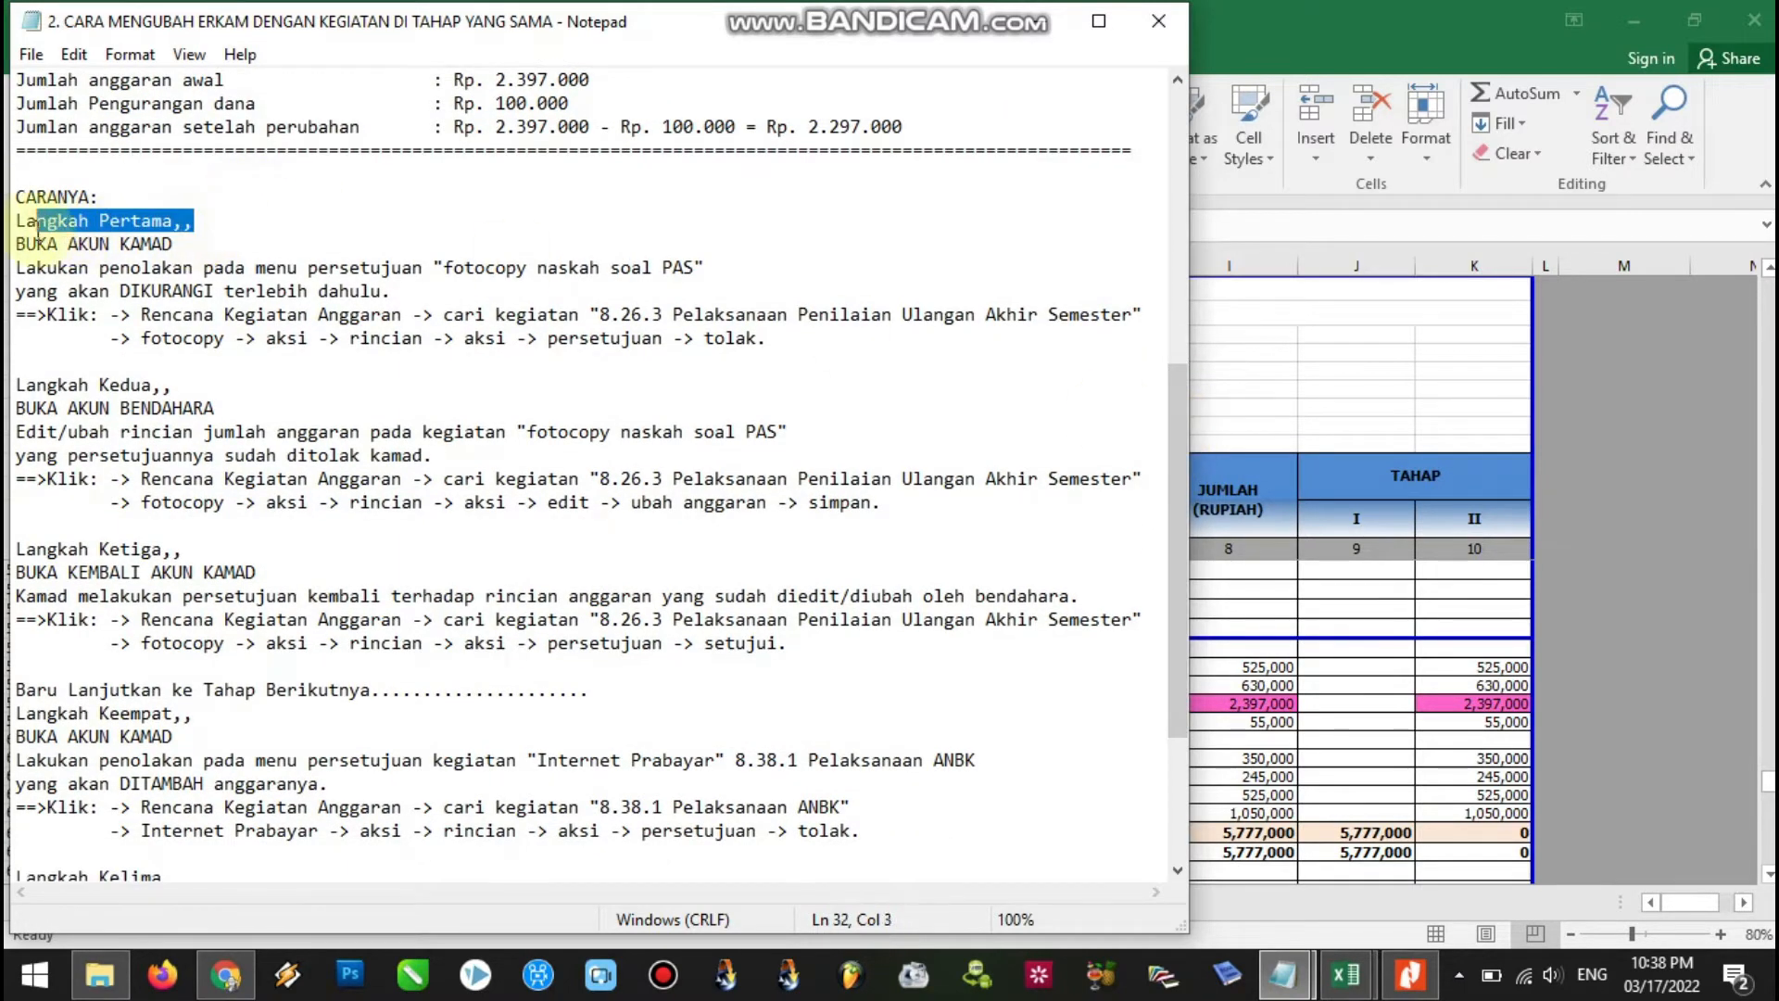
click(219, 243)
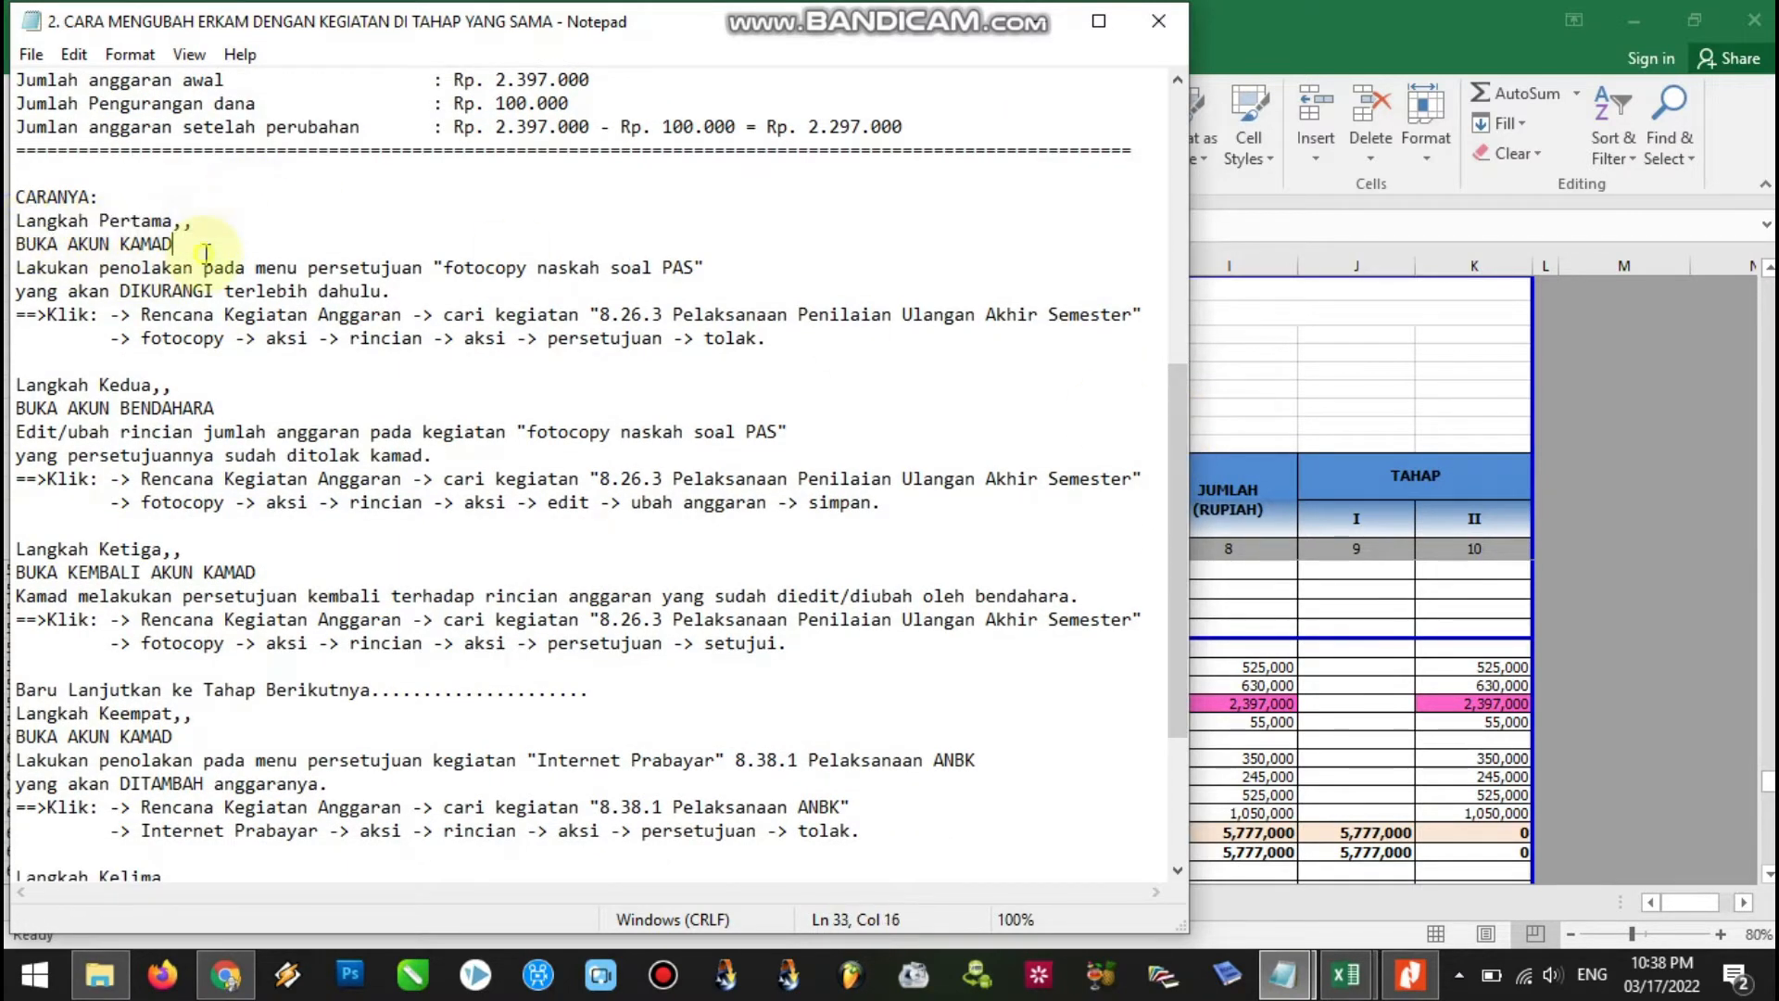
click(251, 415)
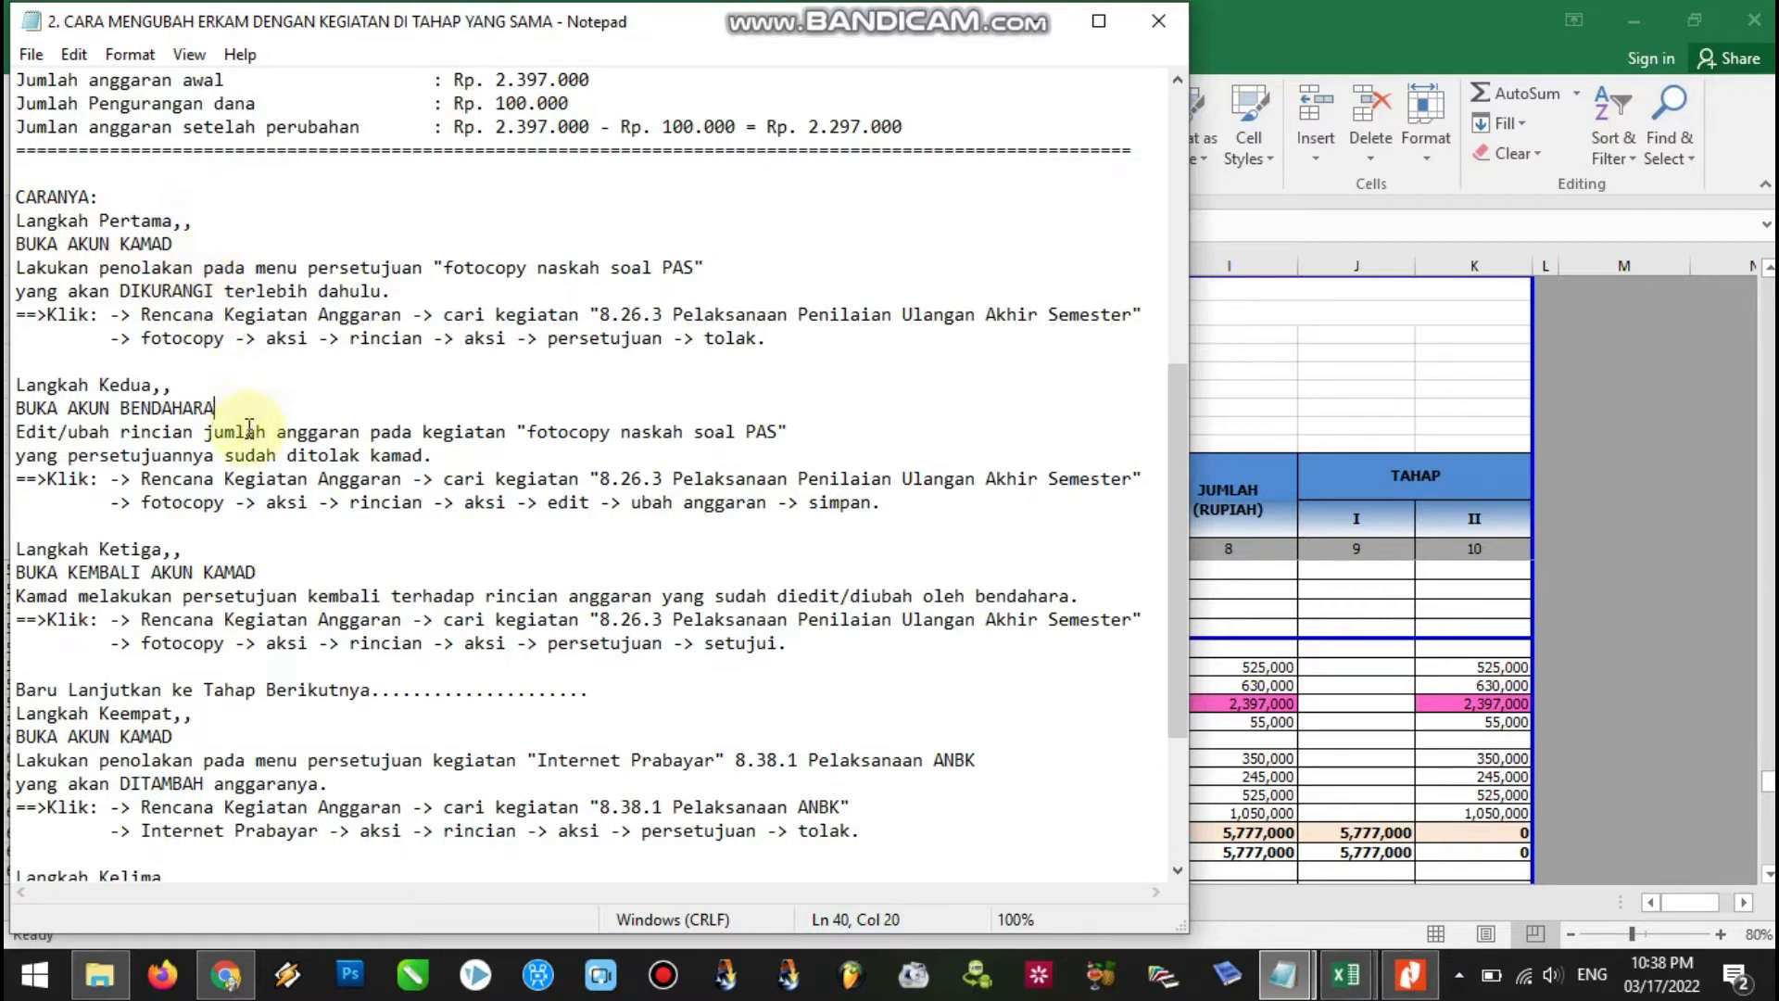
click(266, 571)
click(228, 738)
drag(1175, 452, 1181, 357)
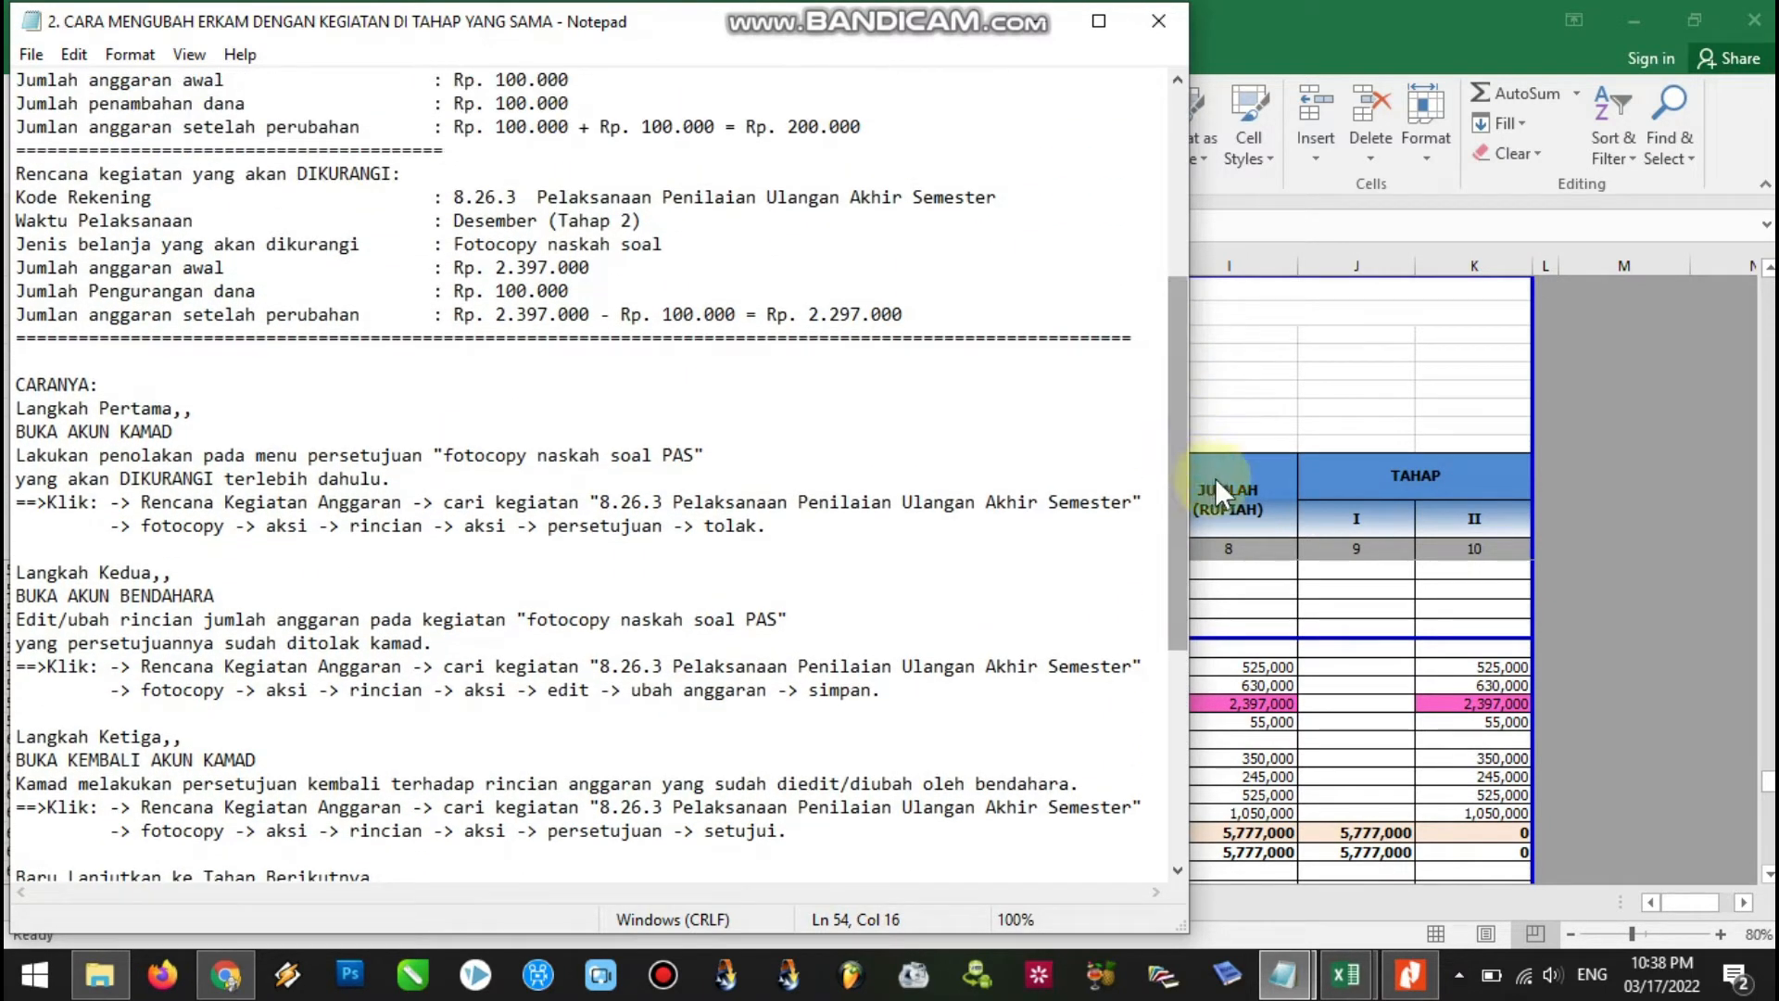
Minimise the Excel workbook and Notepad guide, then log in to ERKAM as KAMAD.
click(1418, 389)
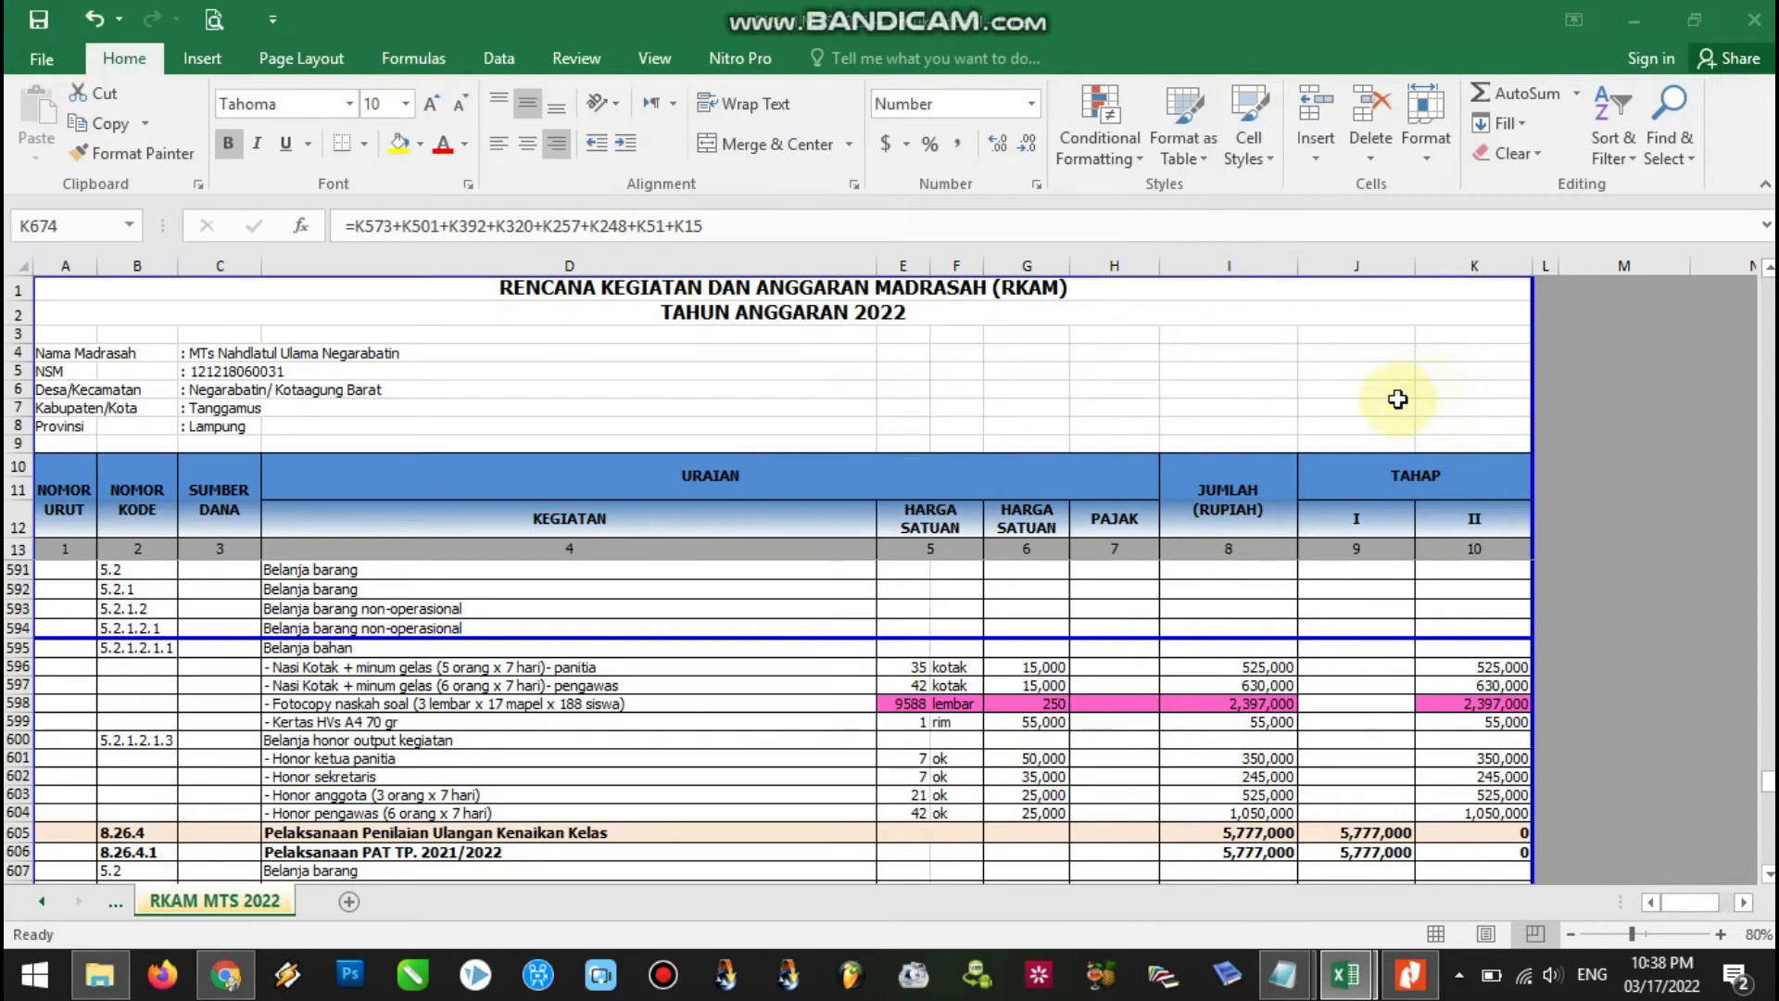
click(1394, 417)
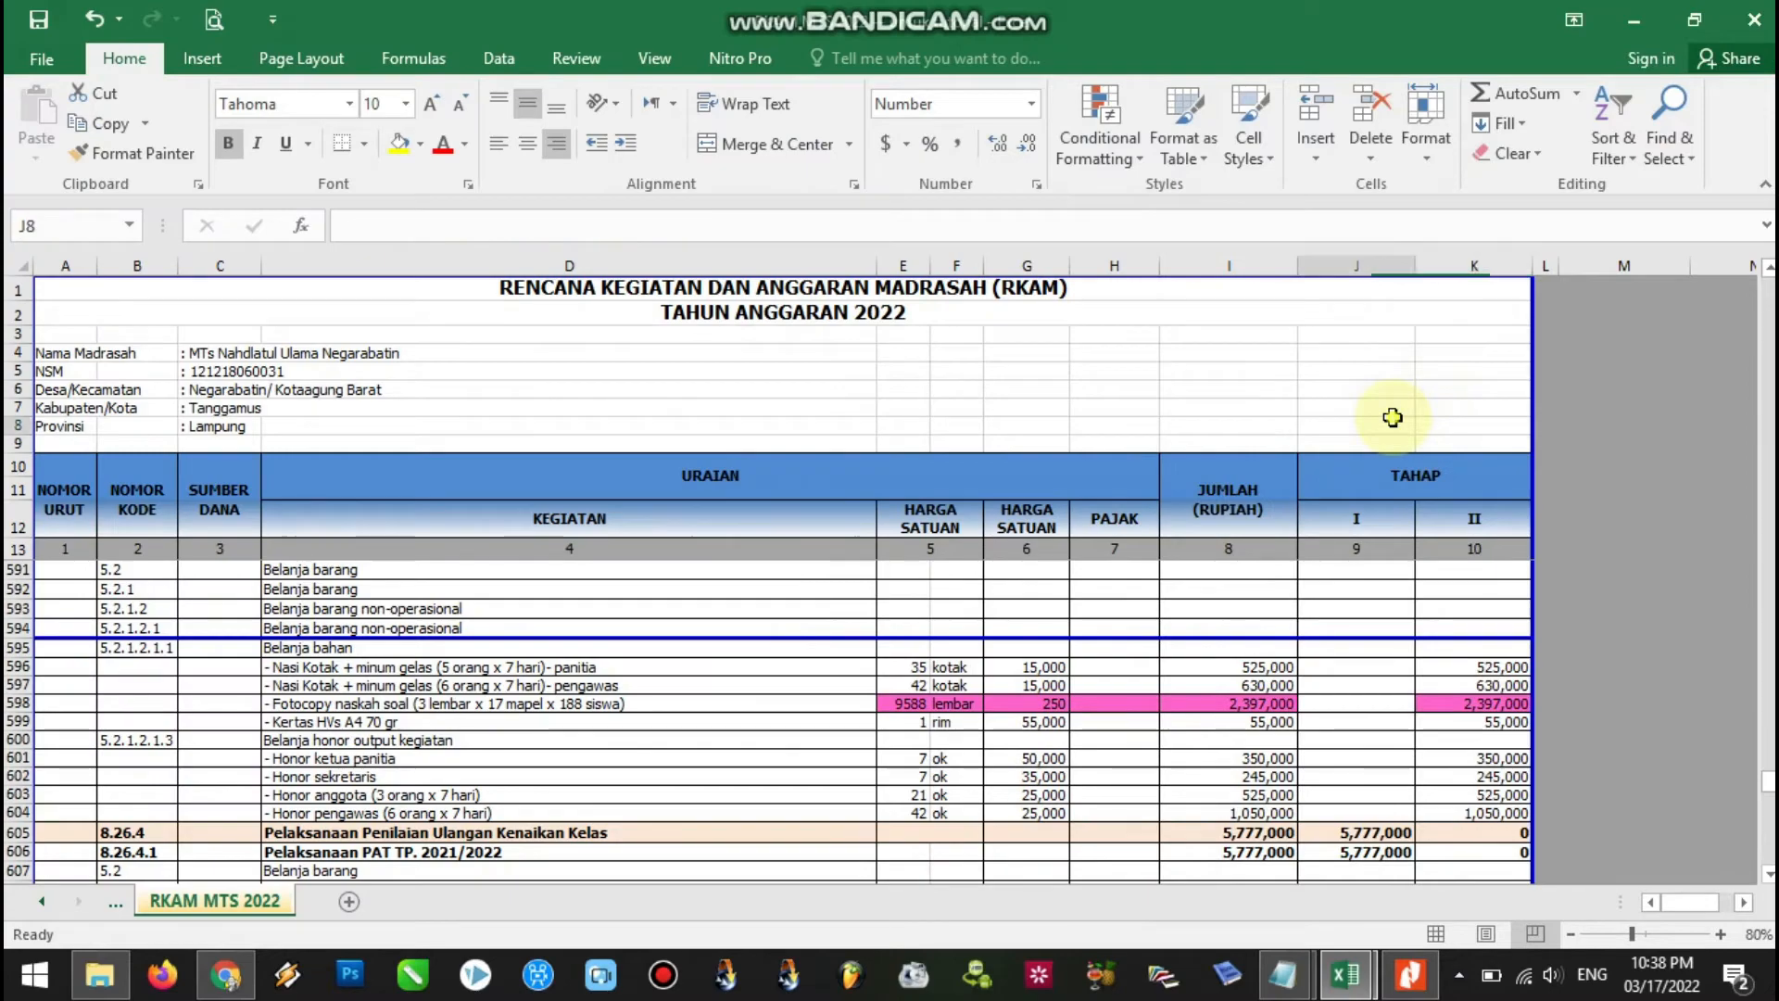
click(1632, 22)
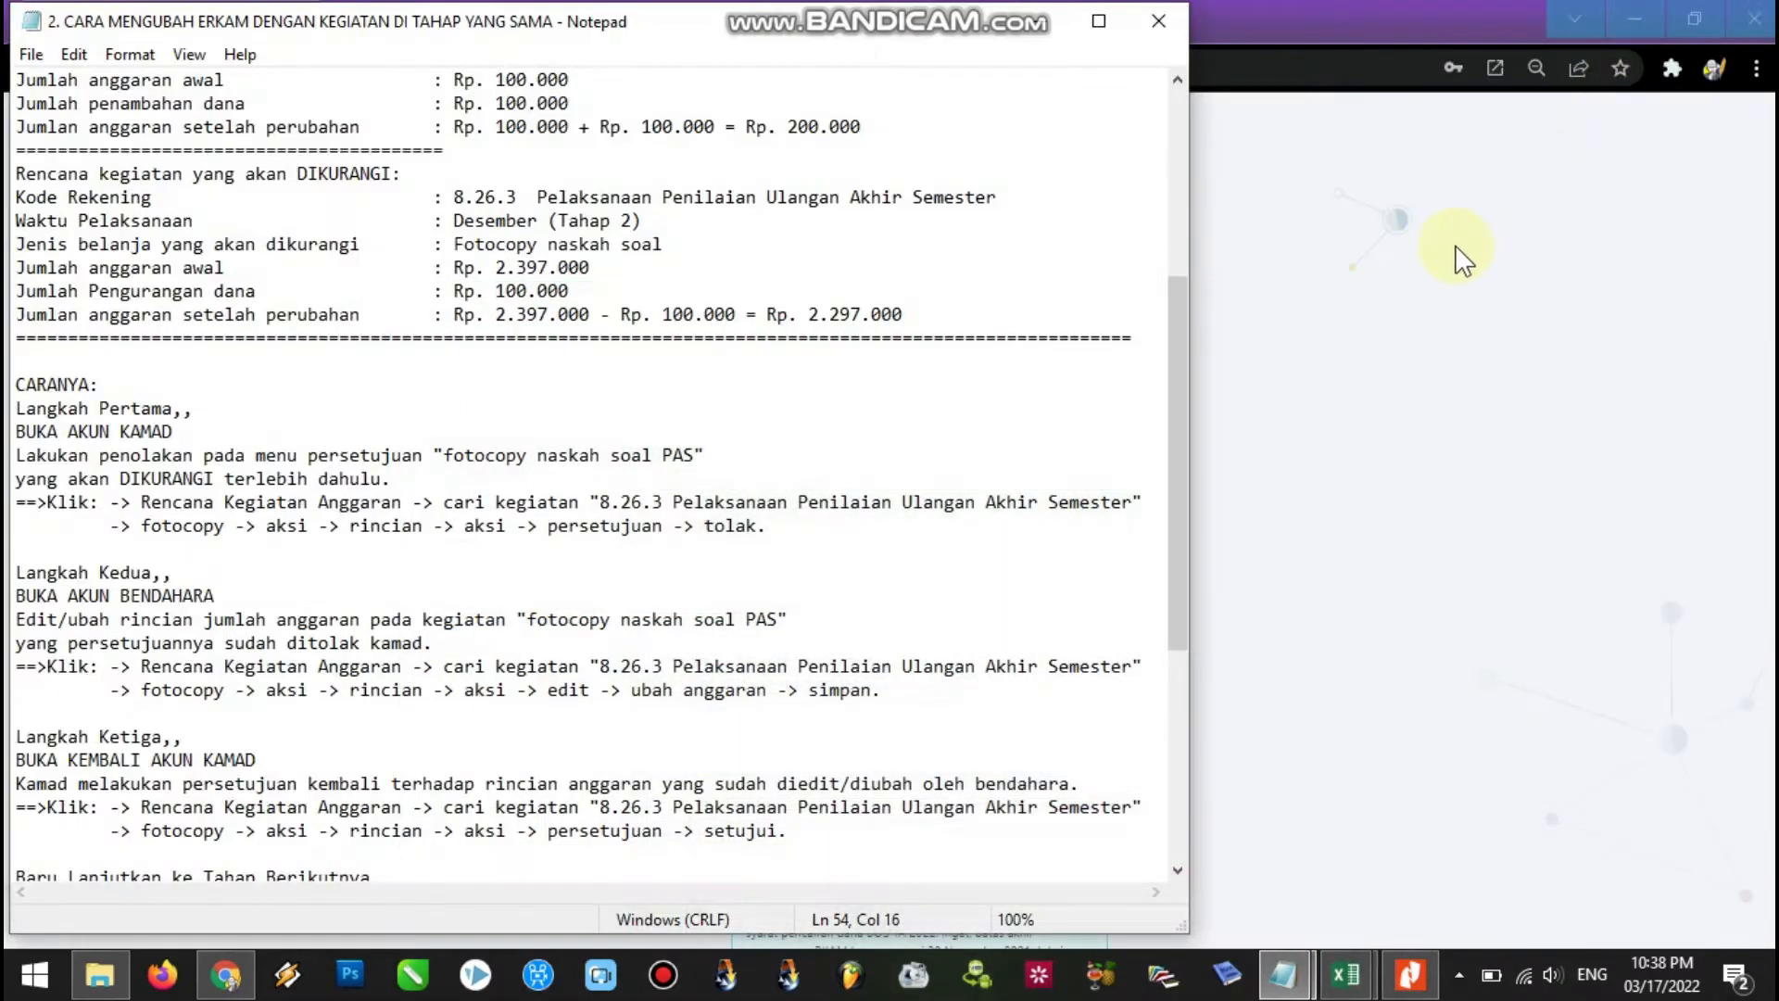
click(1040, 22)
click(904, 454)
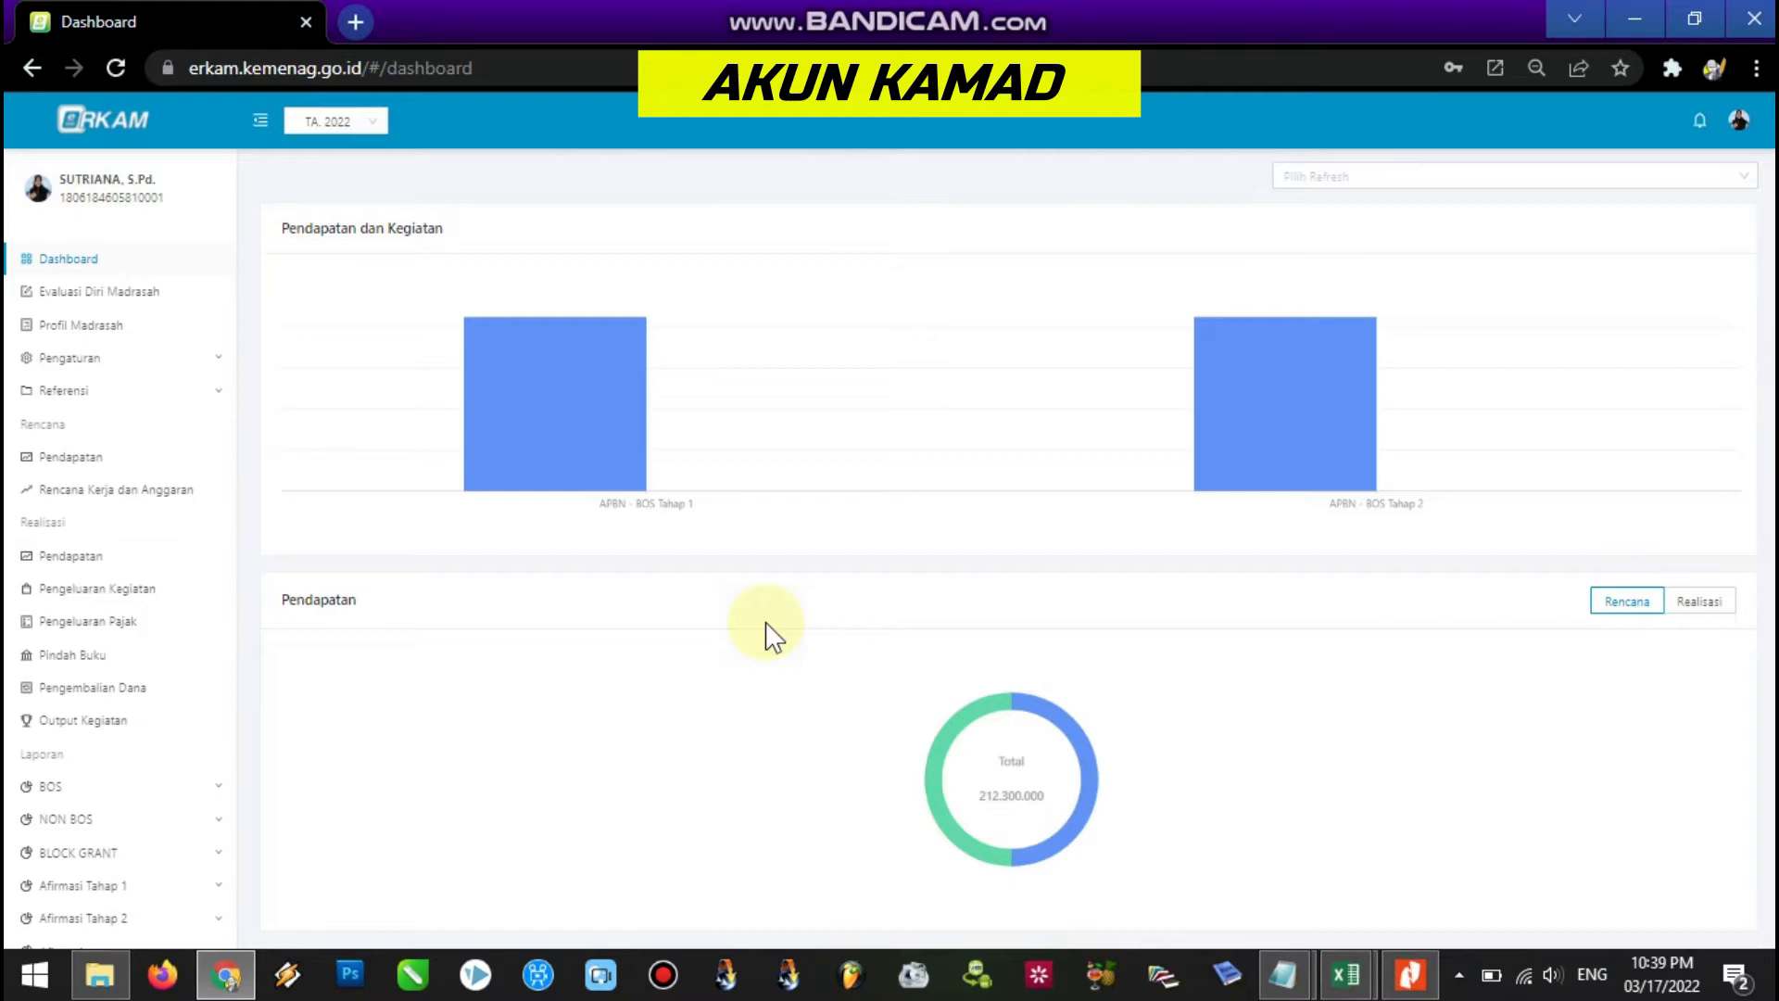
click(1288, 992)
click(1251, 913)
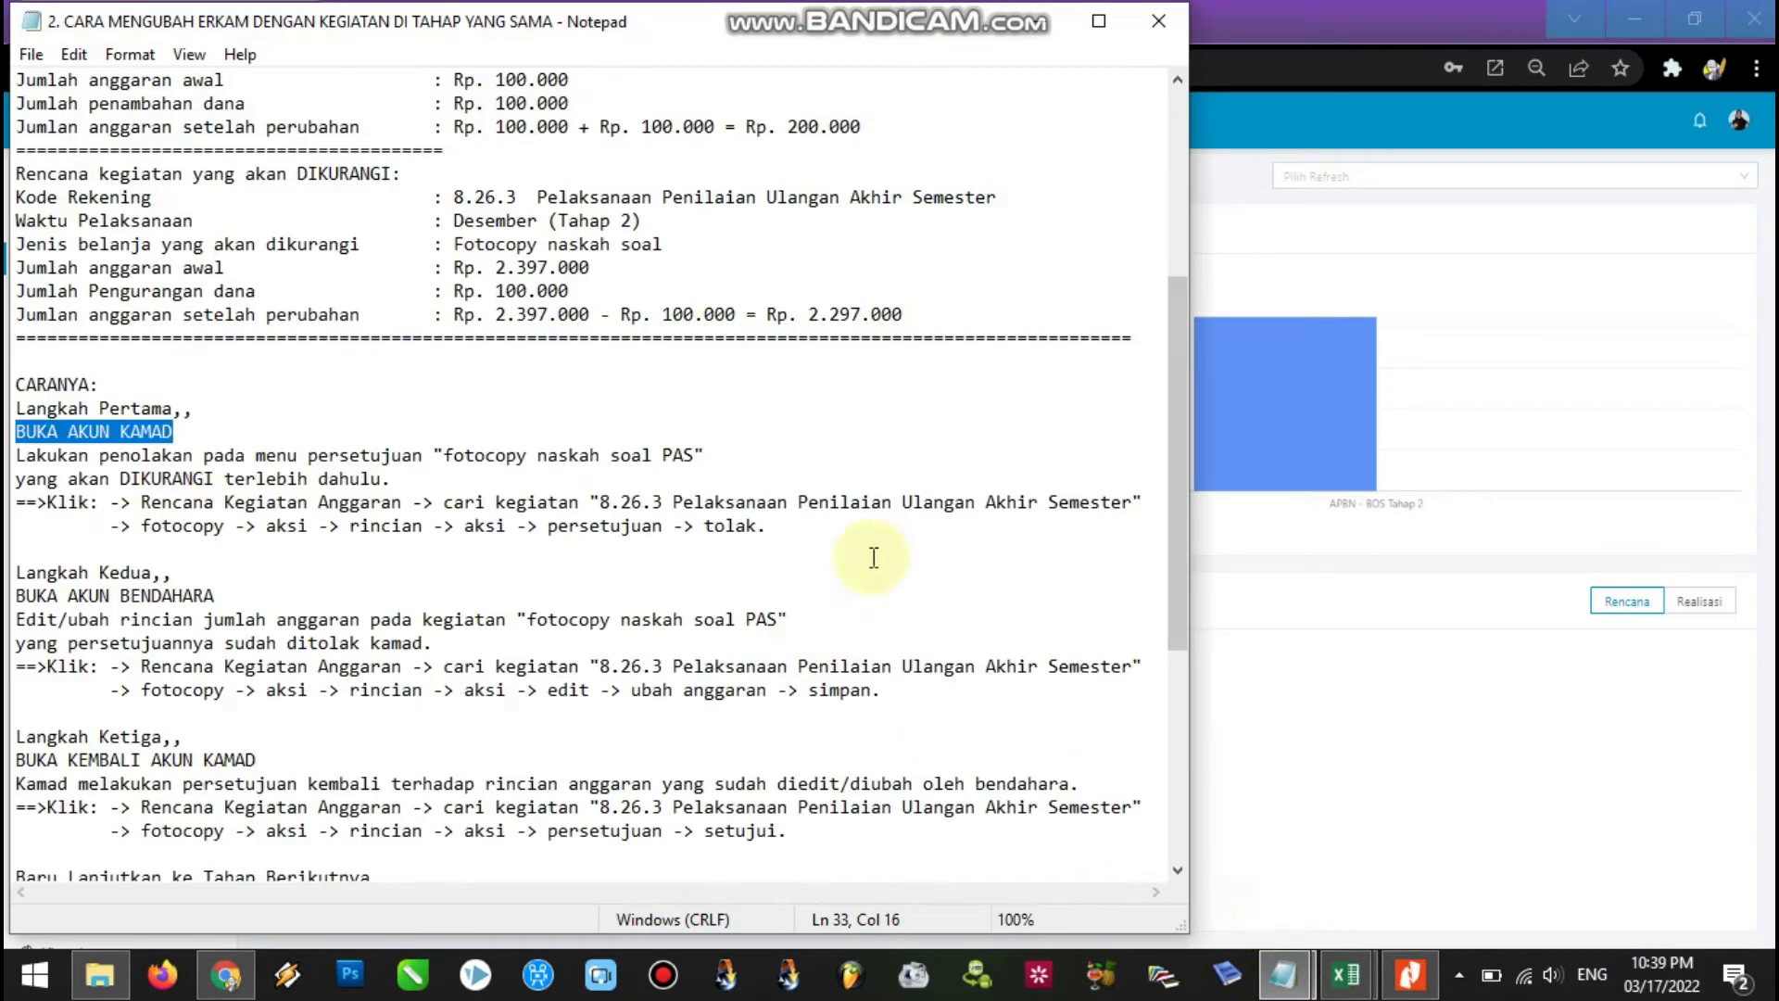
drag(1175, 480, 1176, 425)
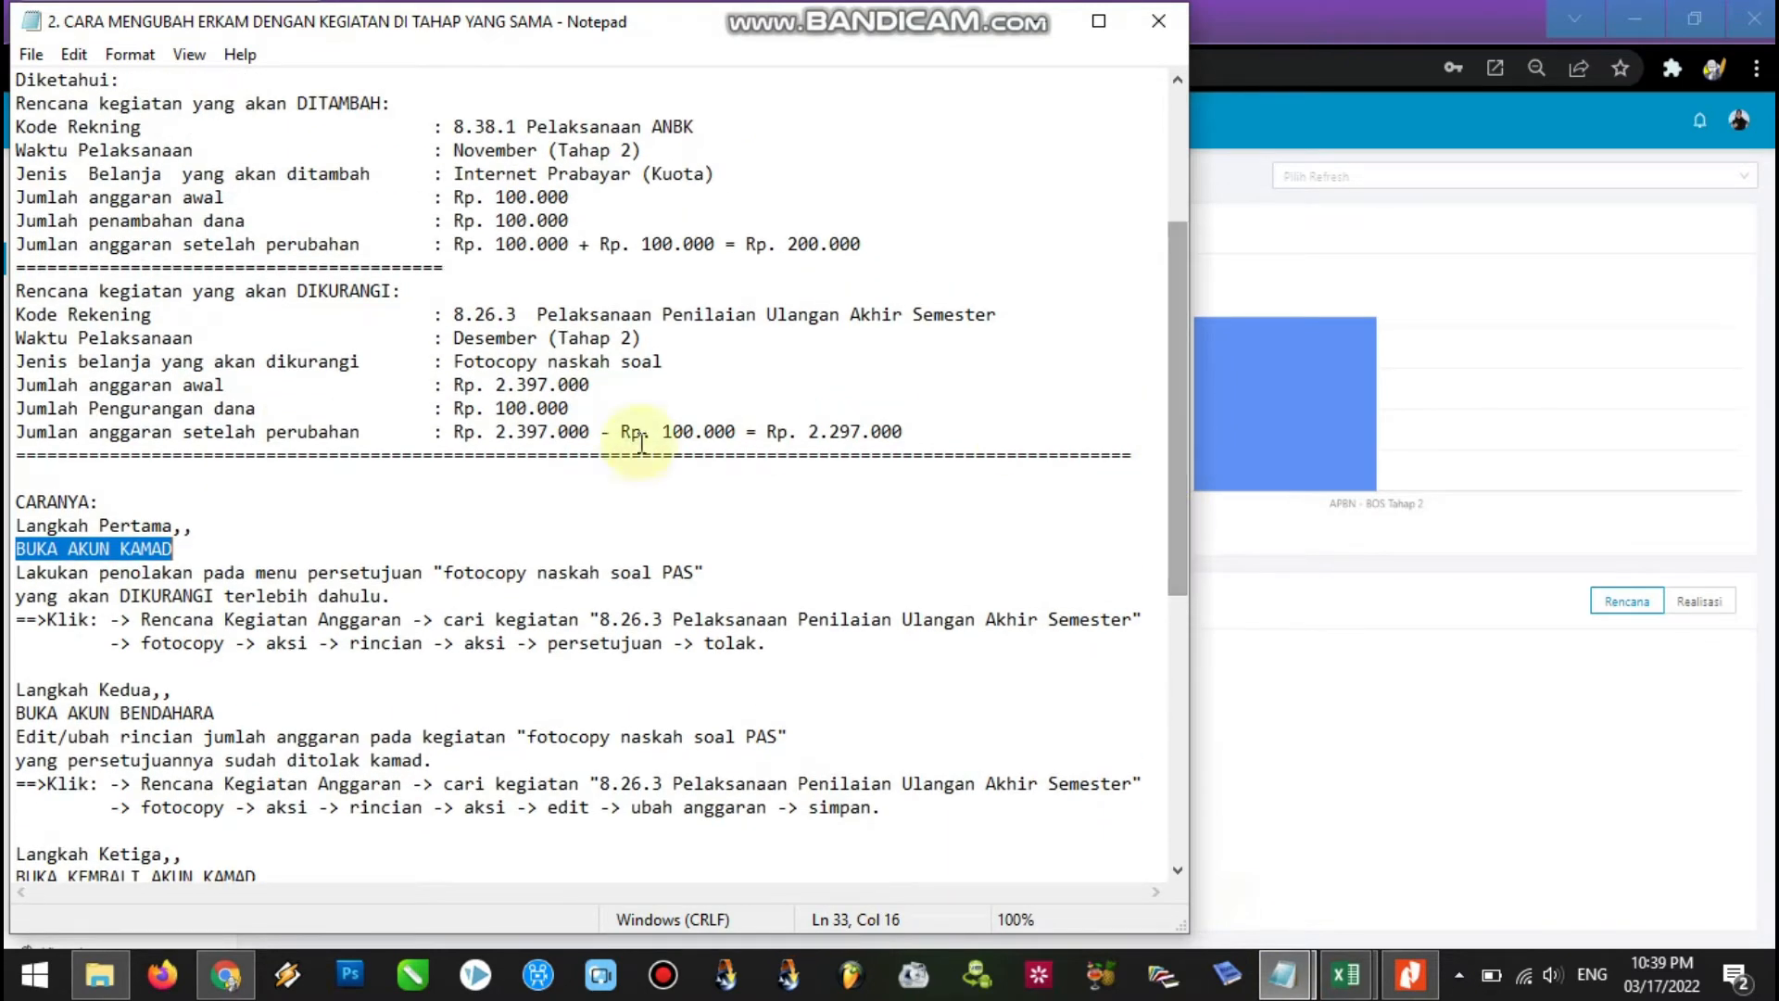
drag(16, 291, 915, 421)
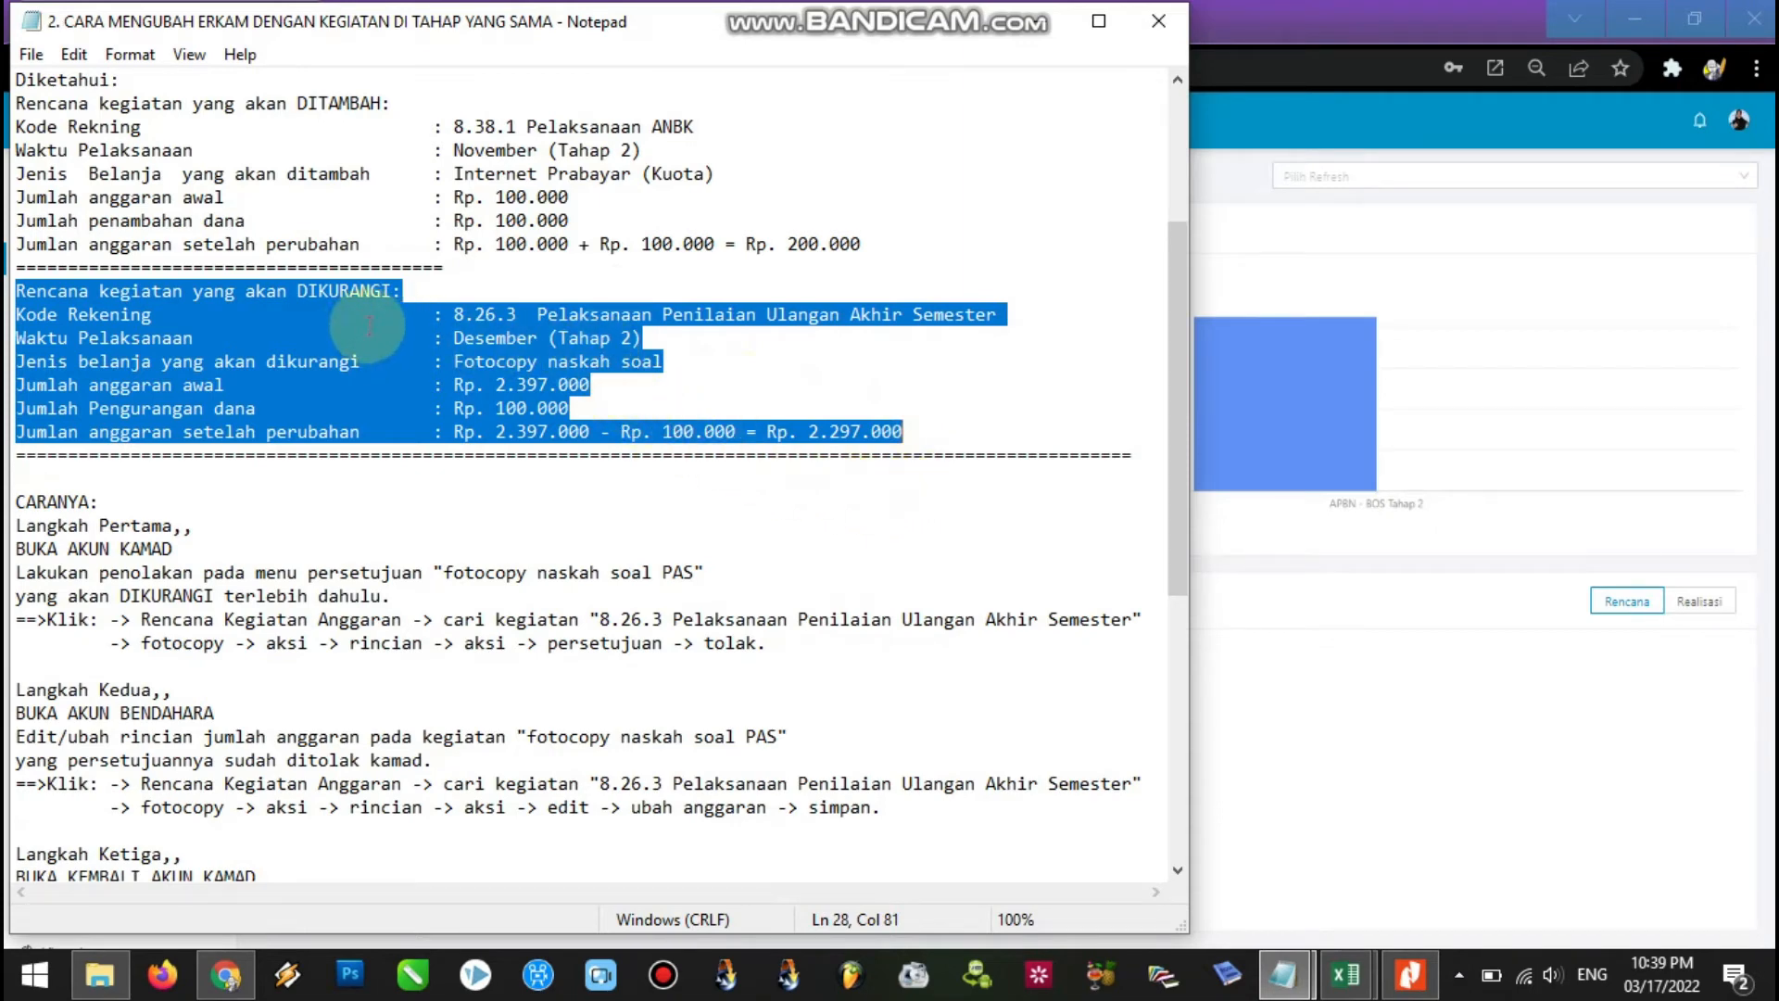
drag(1175, 304, 1173, 261)
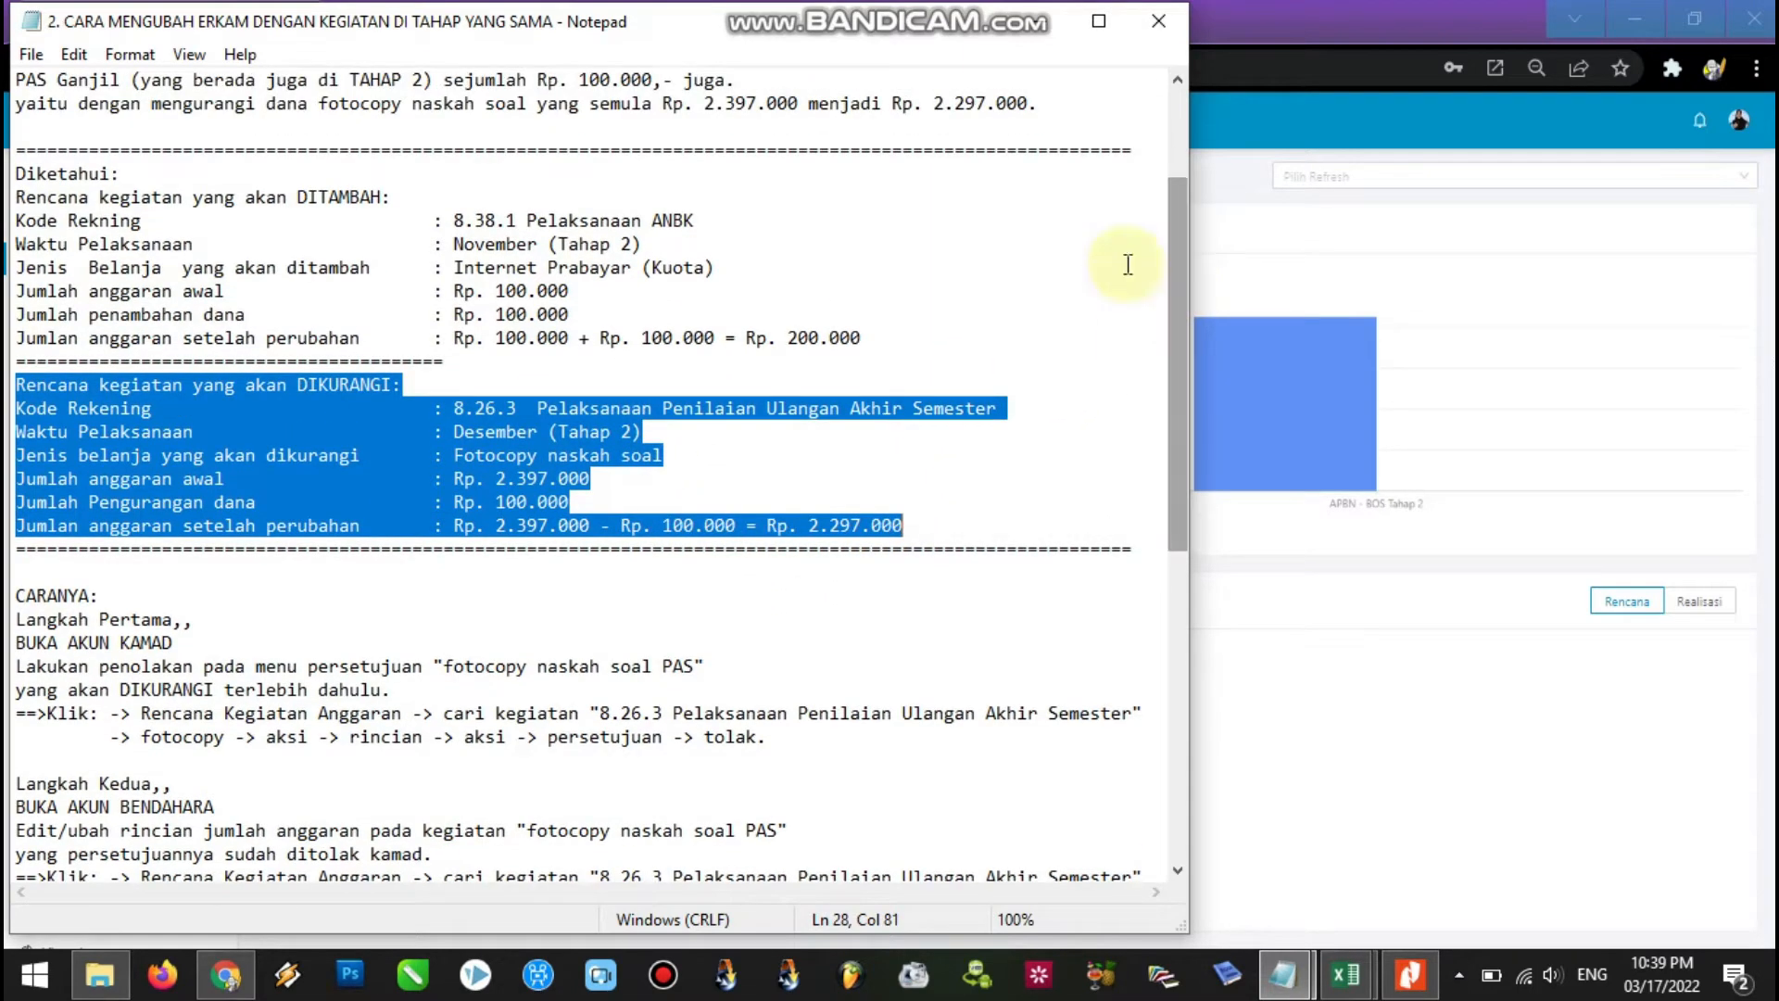
drag(879, 348, 26, 173)
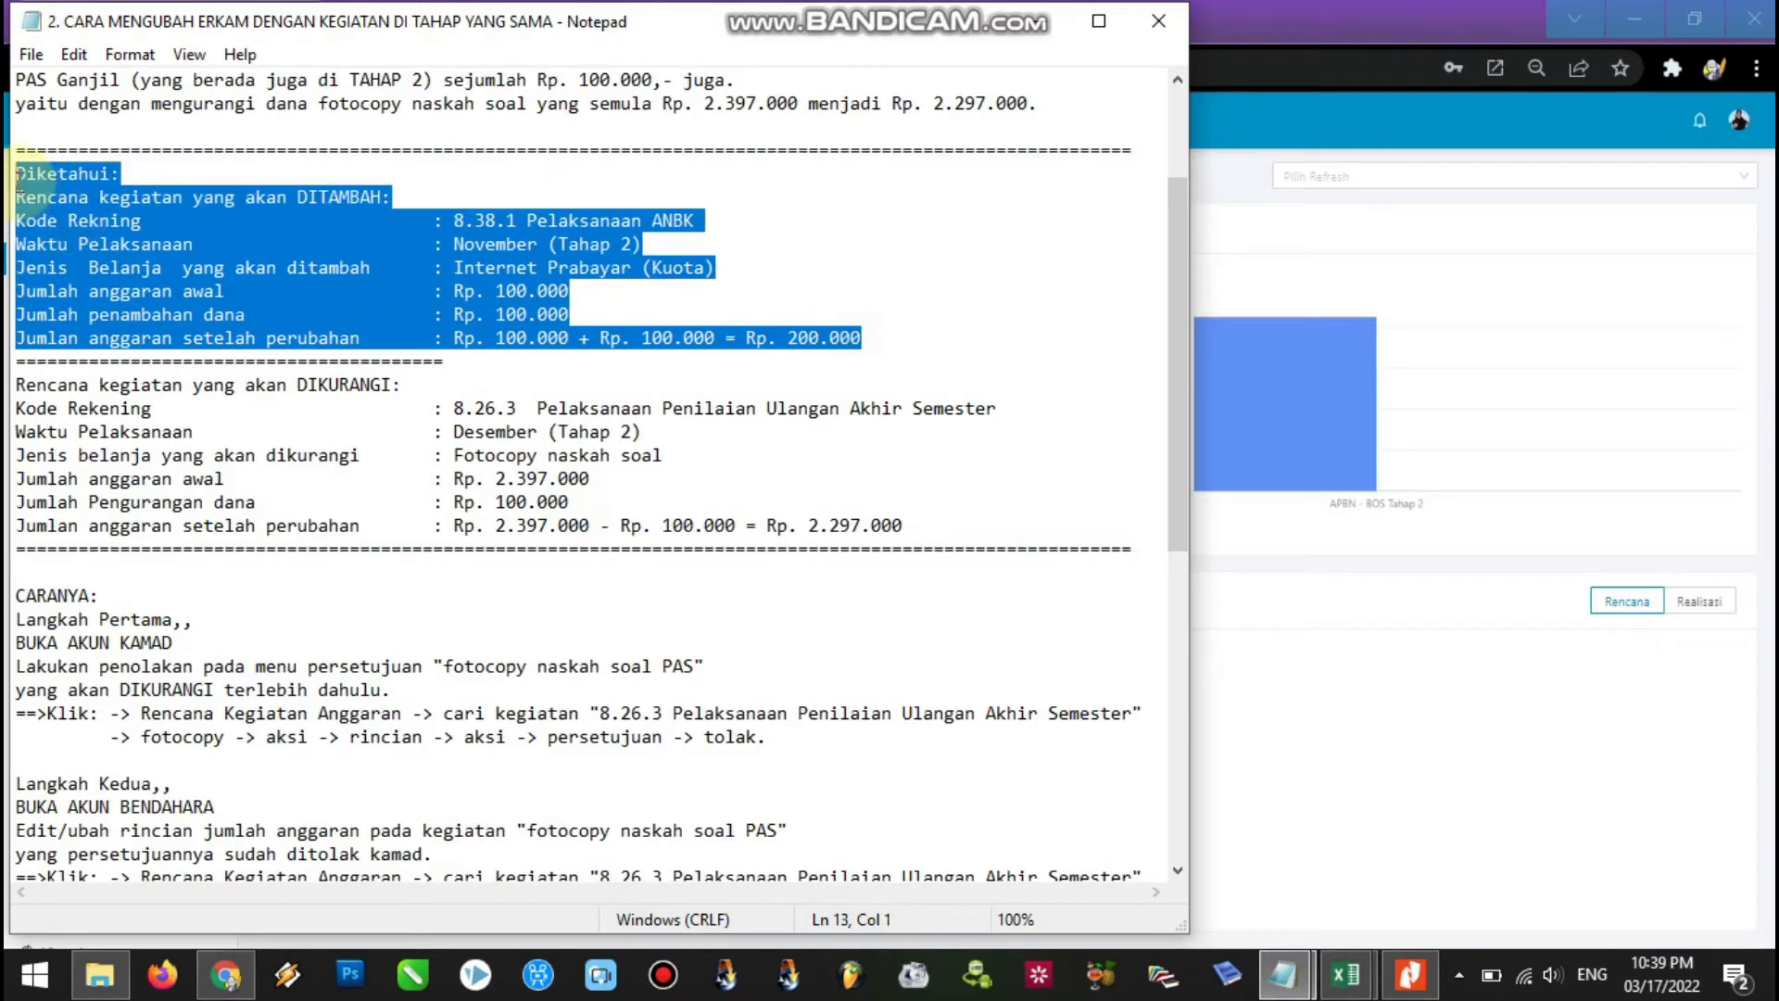
drag(16, 384, 907, 525)
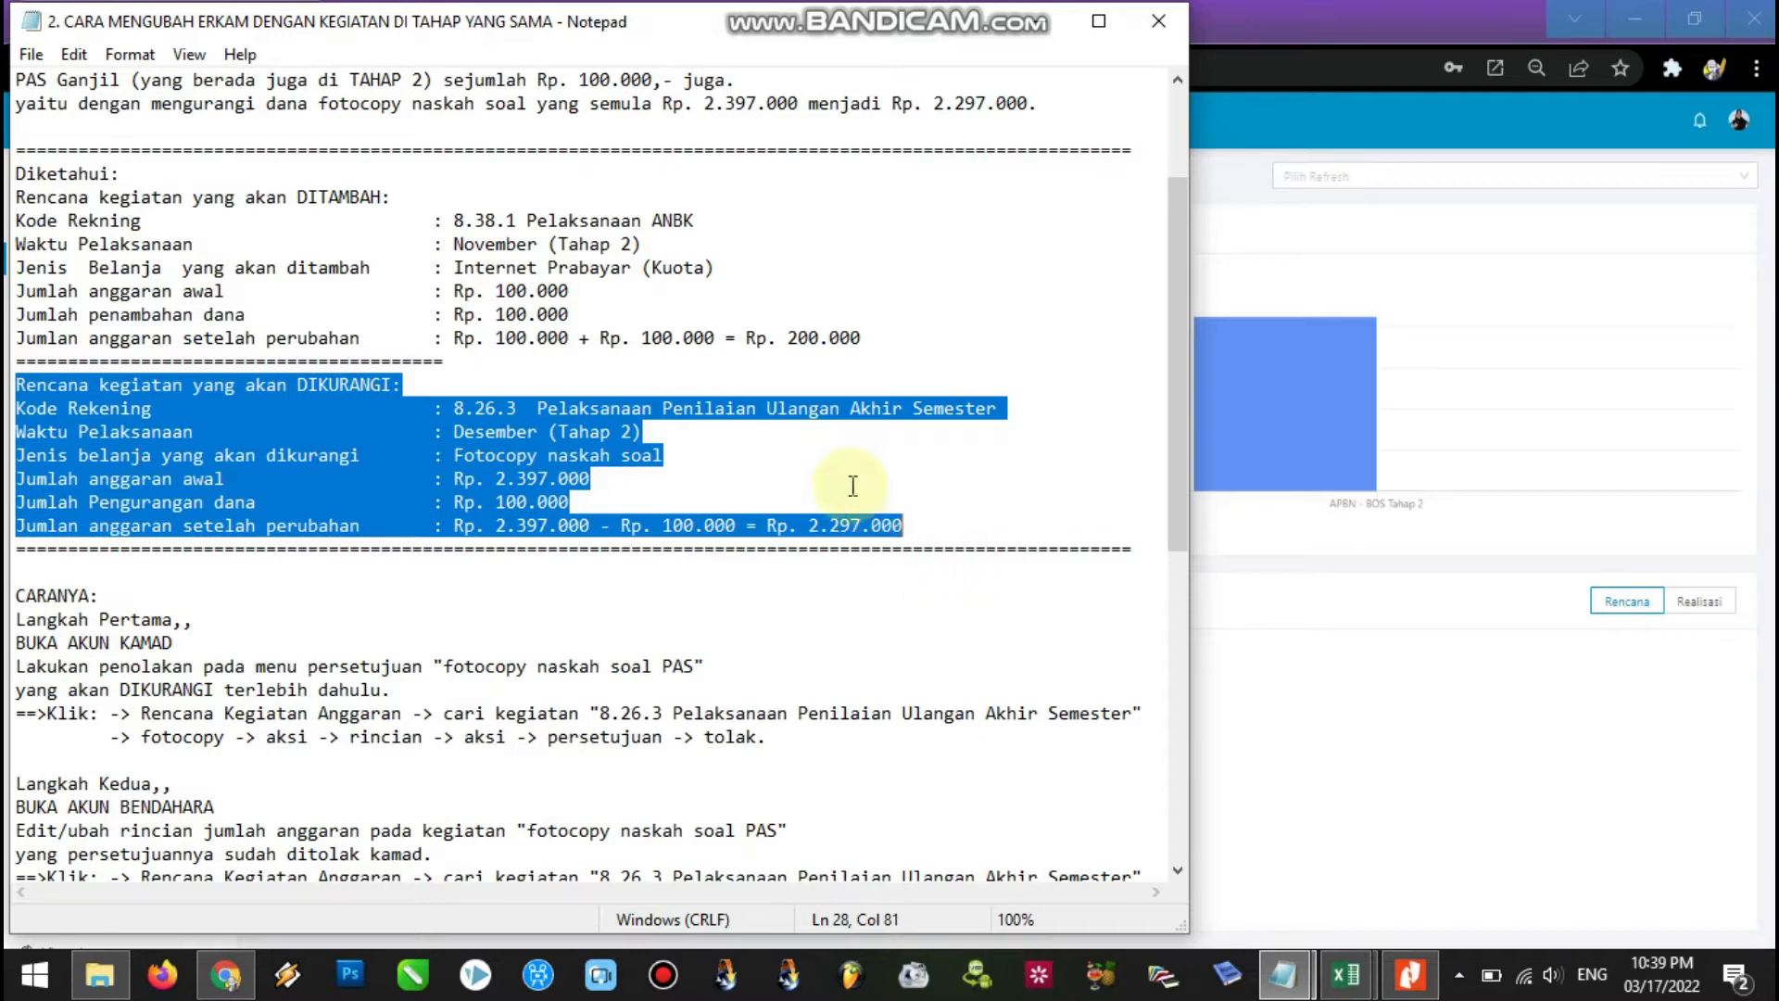
click(868, 342)
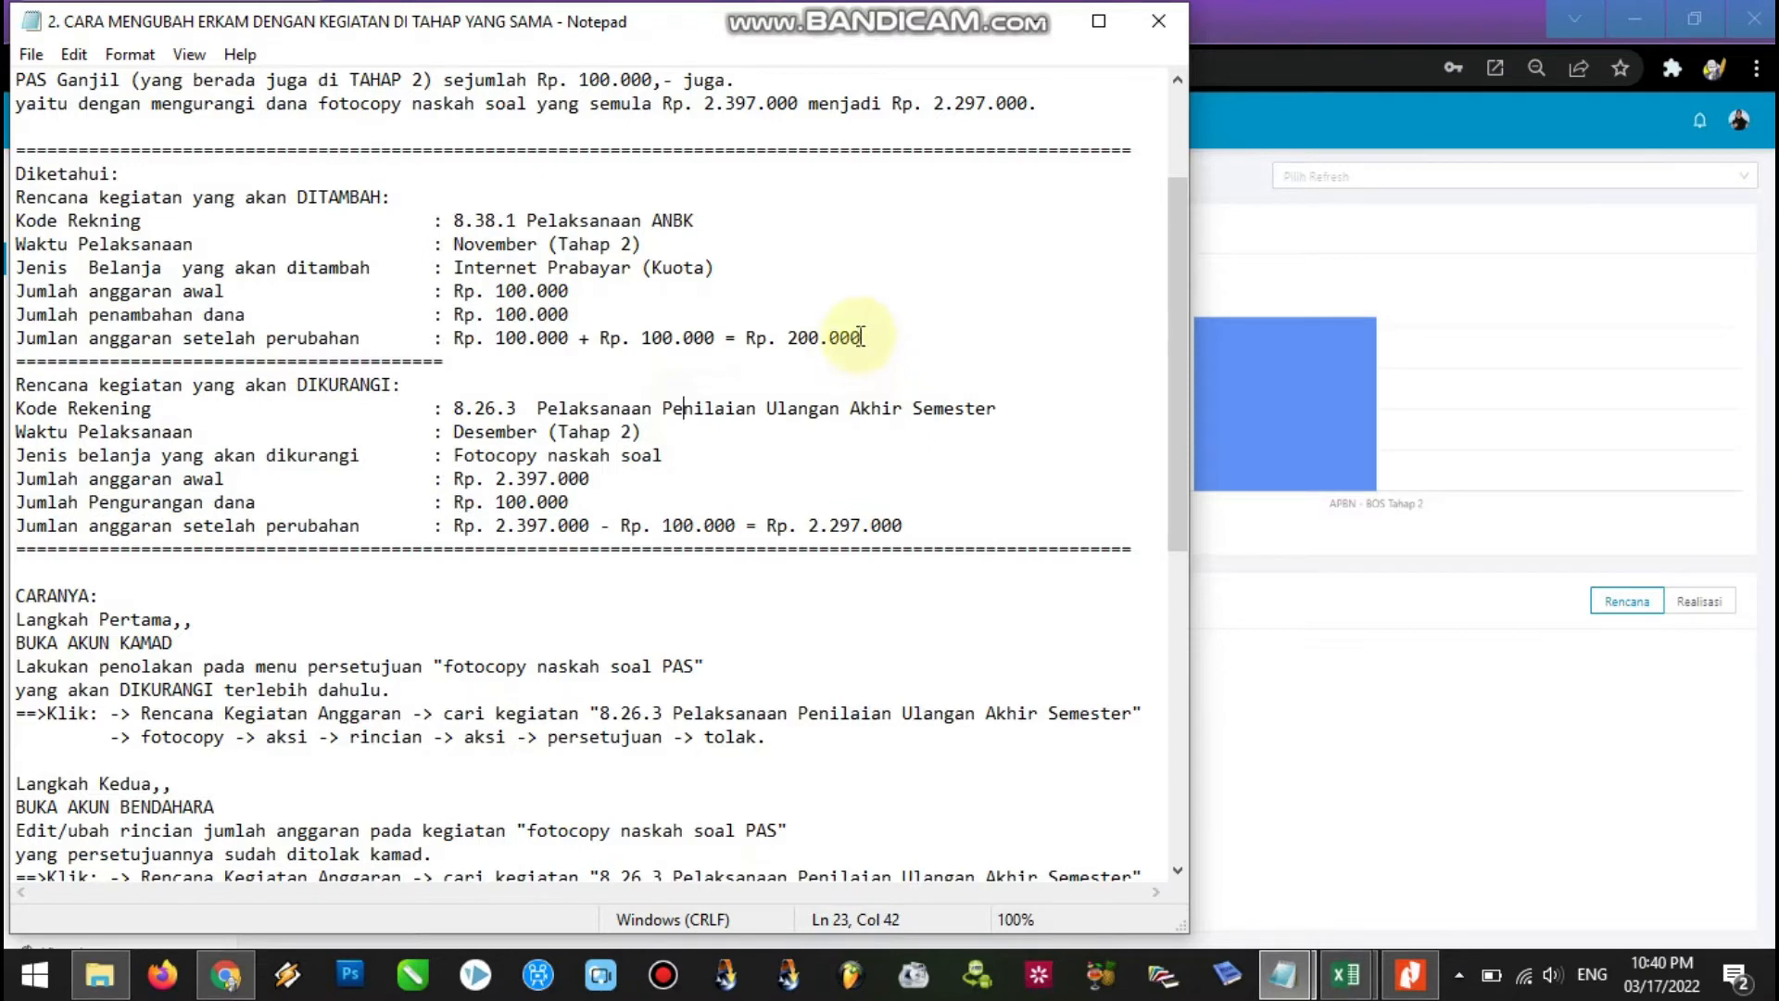
Highlight the Rp. 100.000 added amount, the Rp. 200.000 total and the DIKURANGI heading.
drag(570, 315, 454, 315)
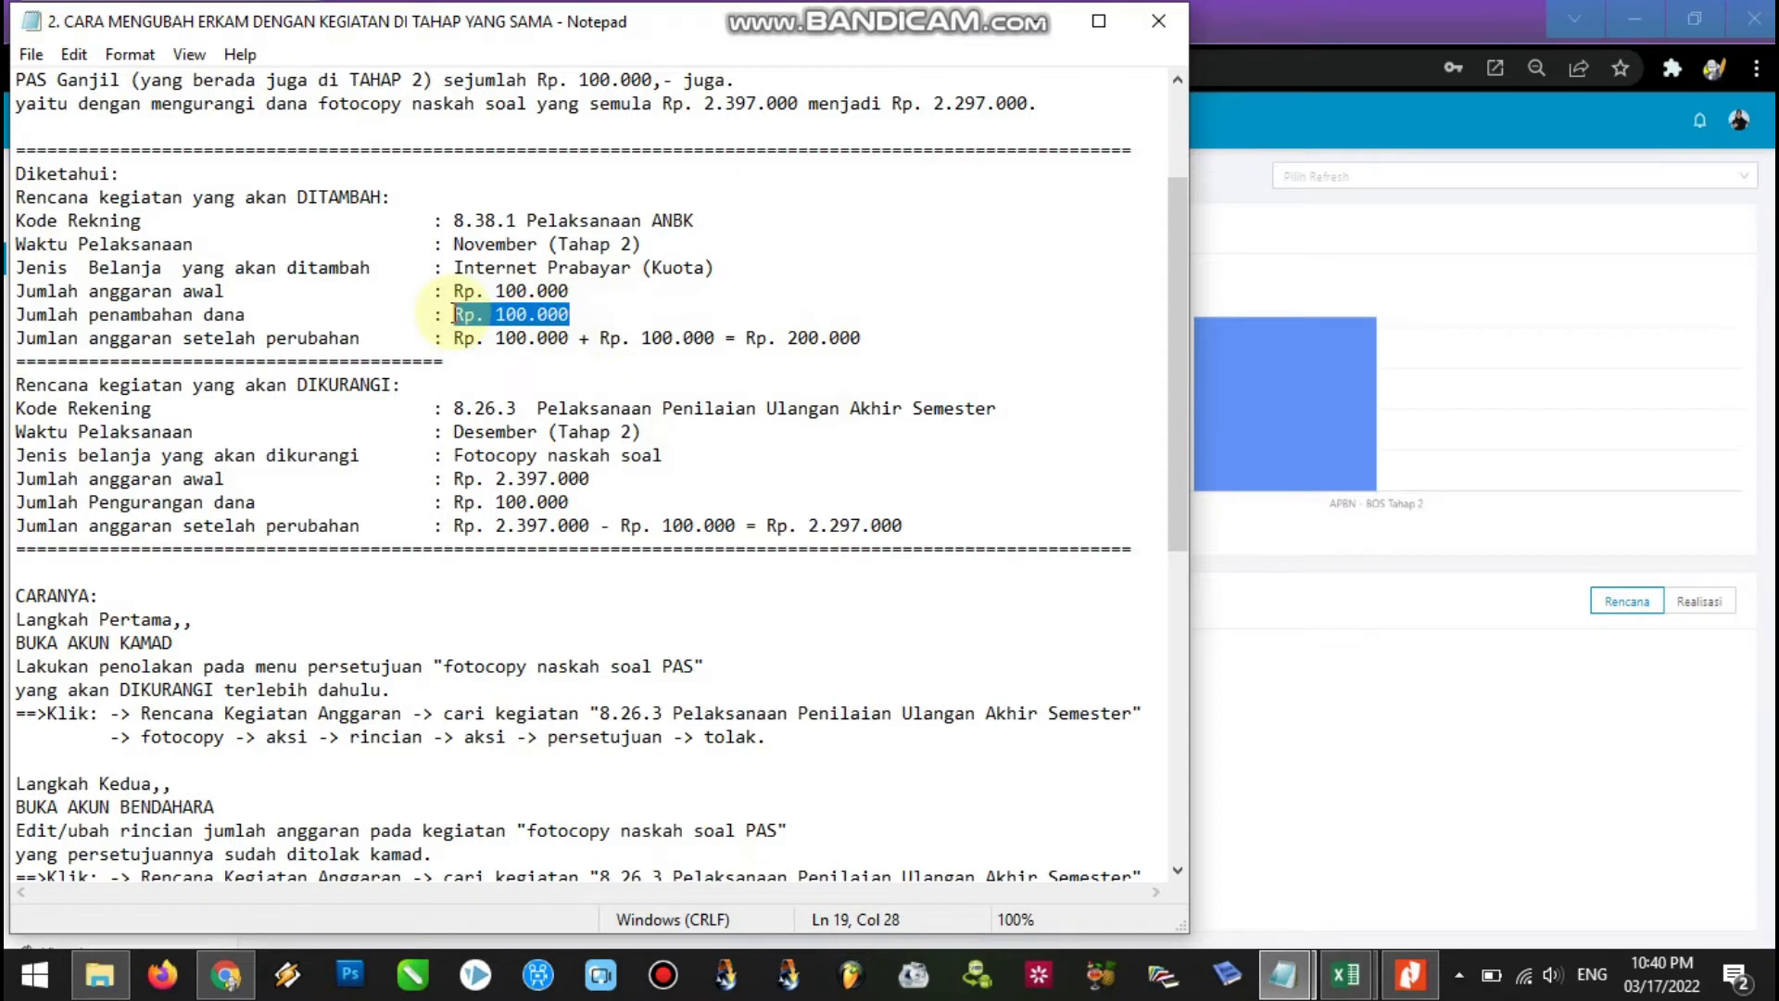
drag(891, 338, 451, 338)
click(496, 310)
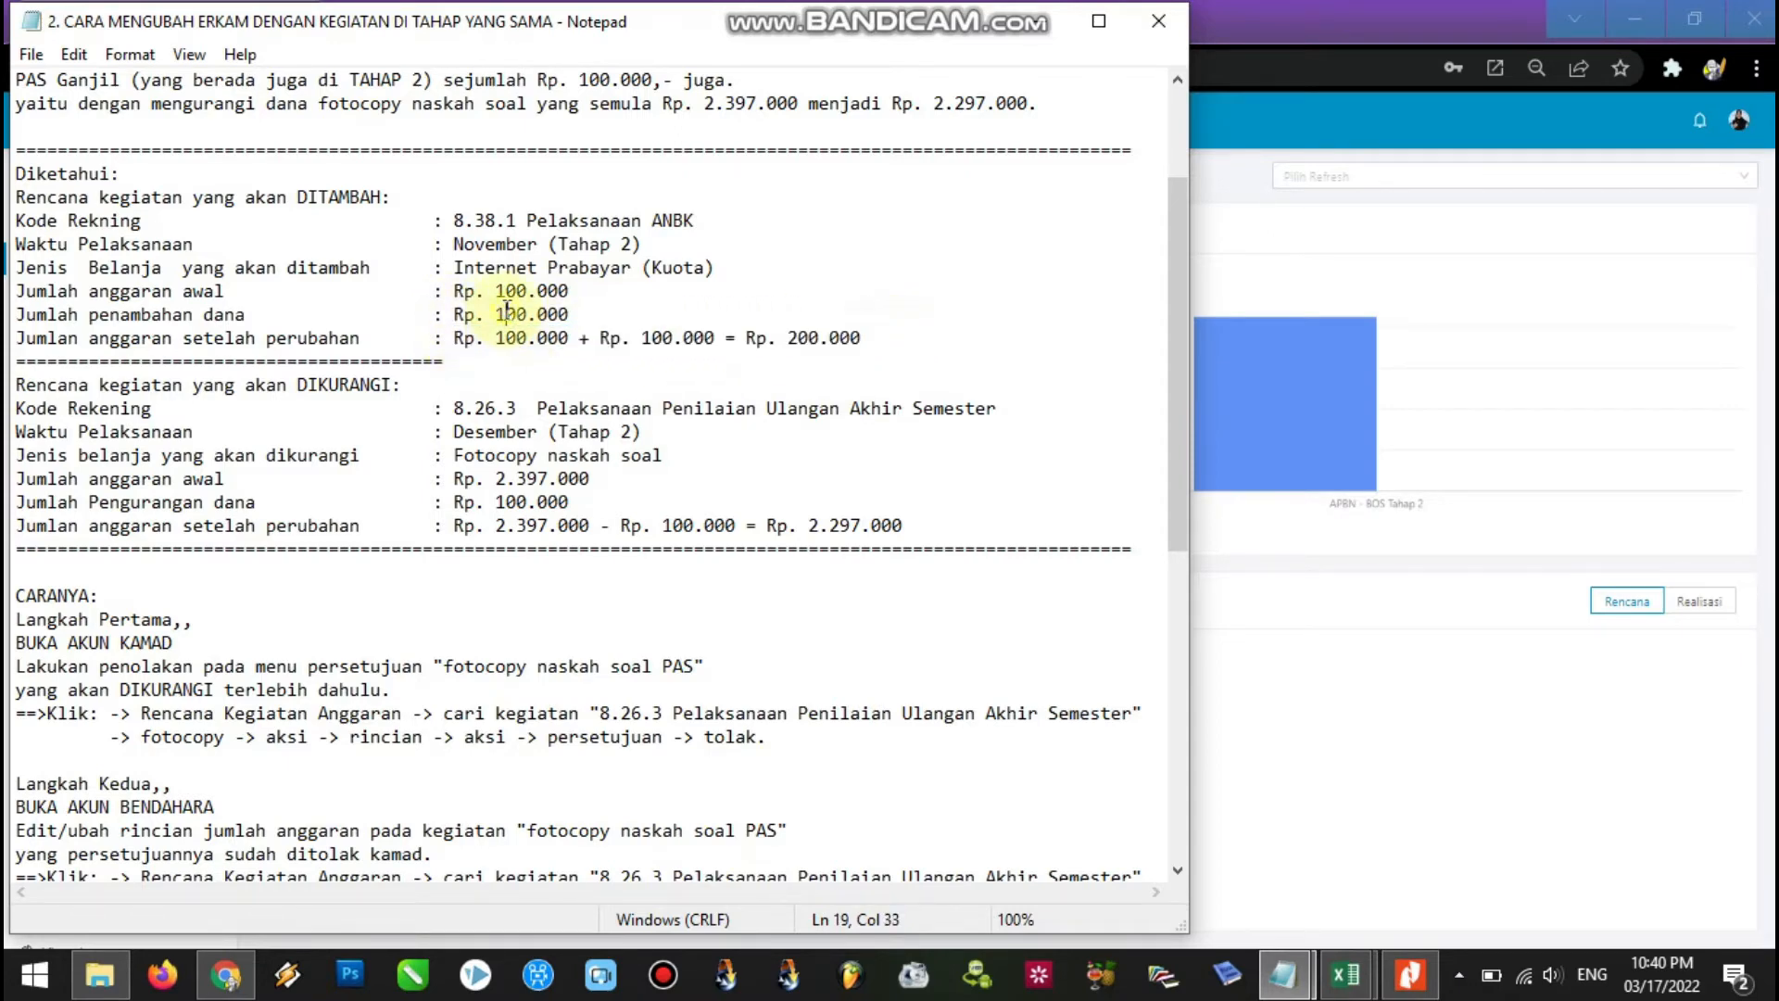
drag(454, 315, 569, 315)
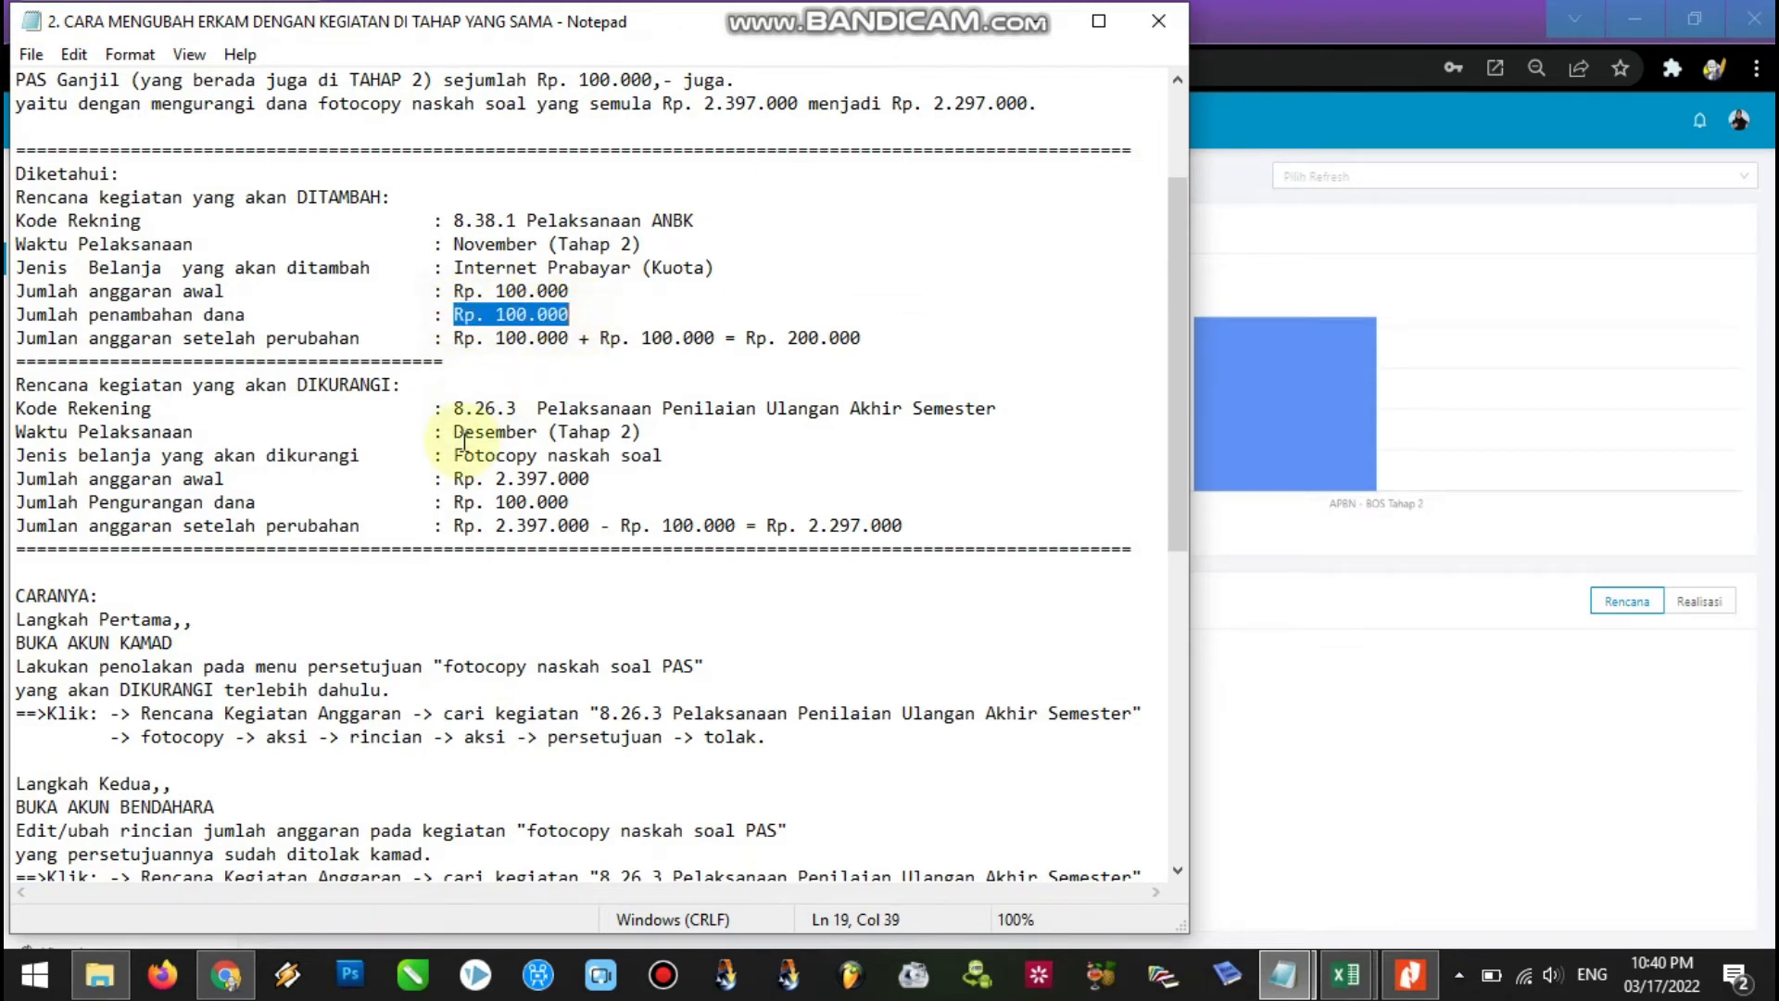
drag(19, 389, 449, 390)
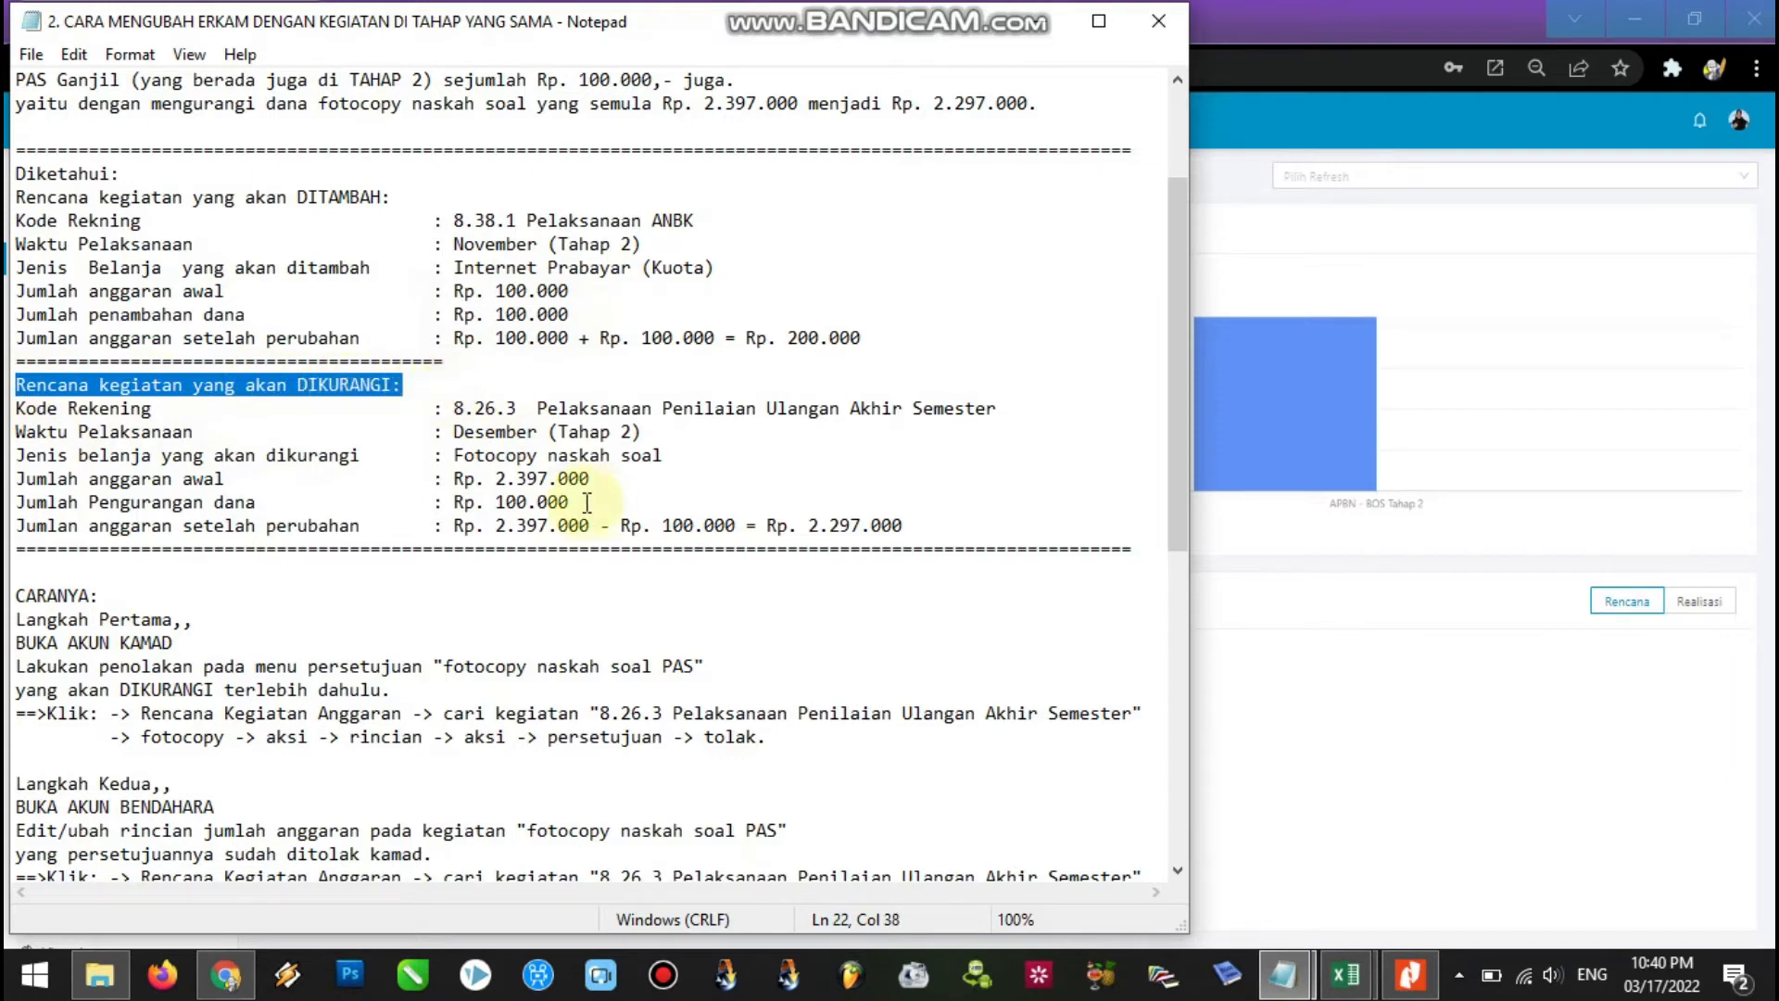
click(685, 492)
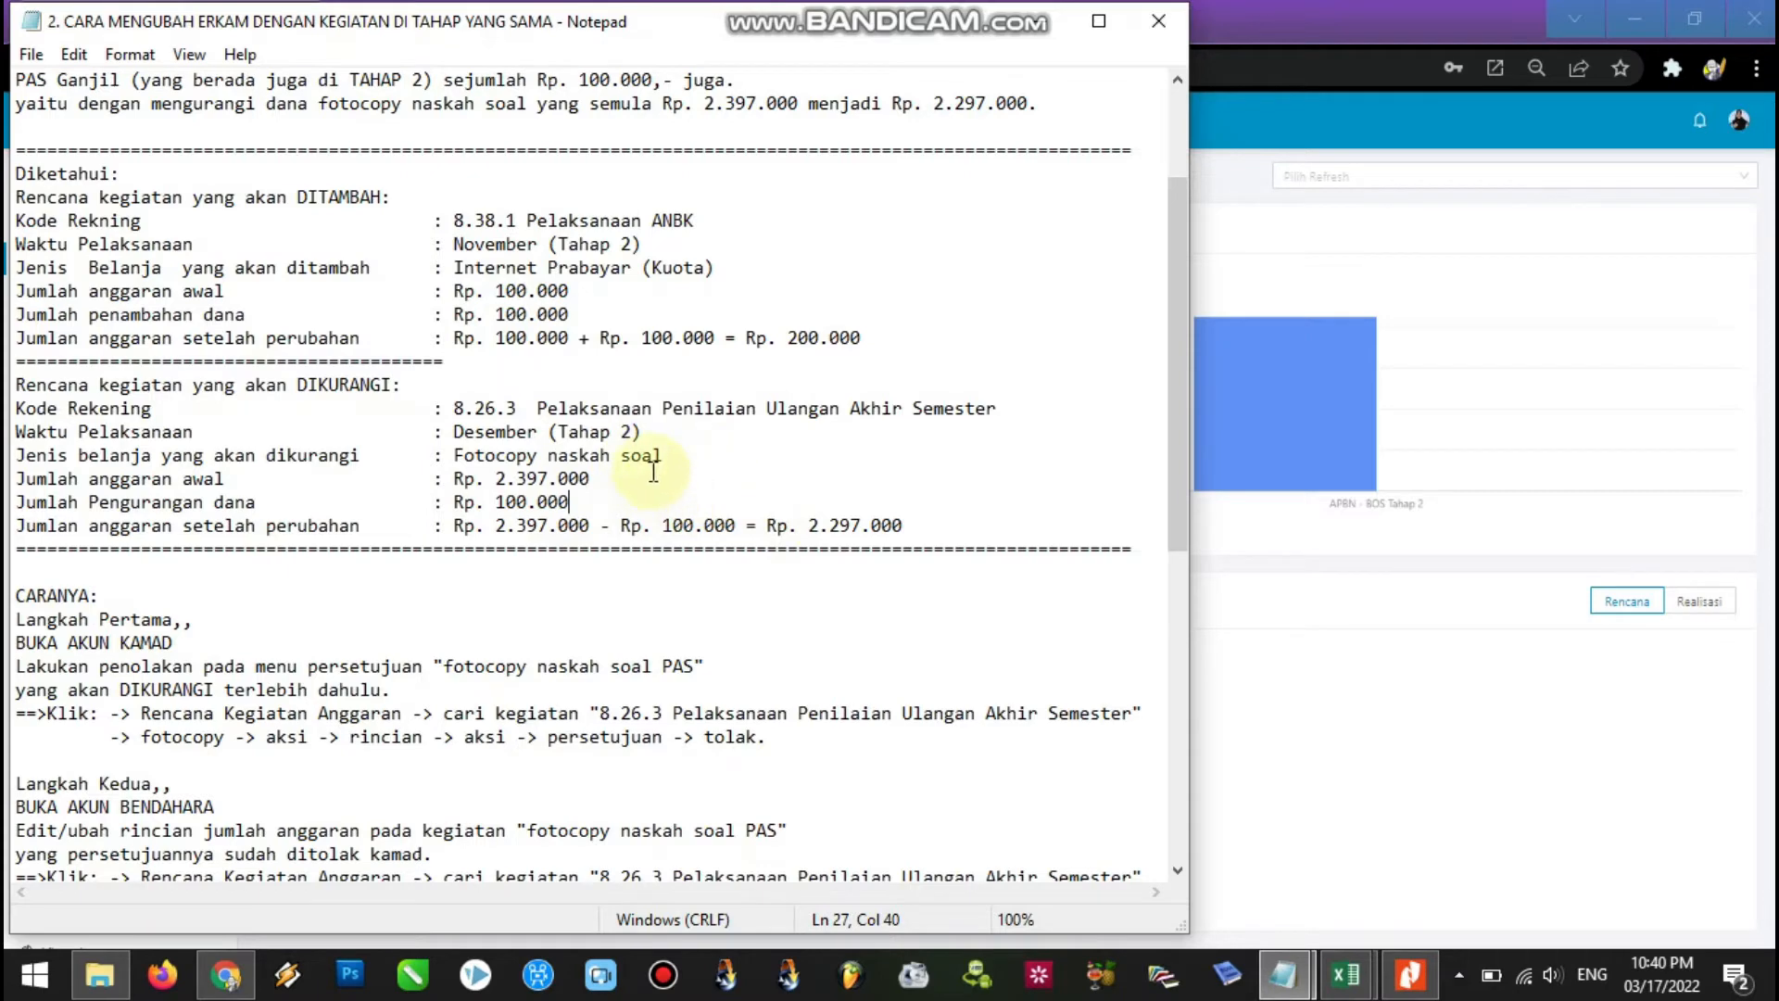
Highlight the Tahap 2 period, addition lines and fotocopy naskah soal PAS item, then open Rencana Kerja dan Anggaran.
drag(643, 432, 539, 432)
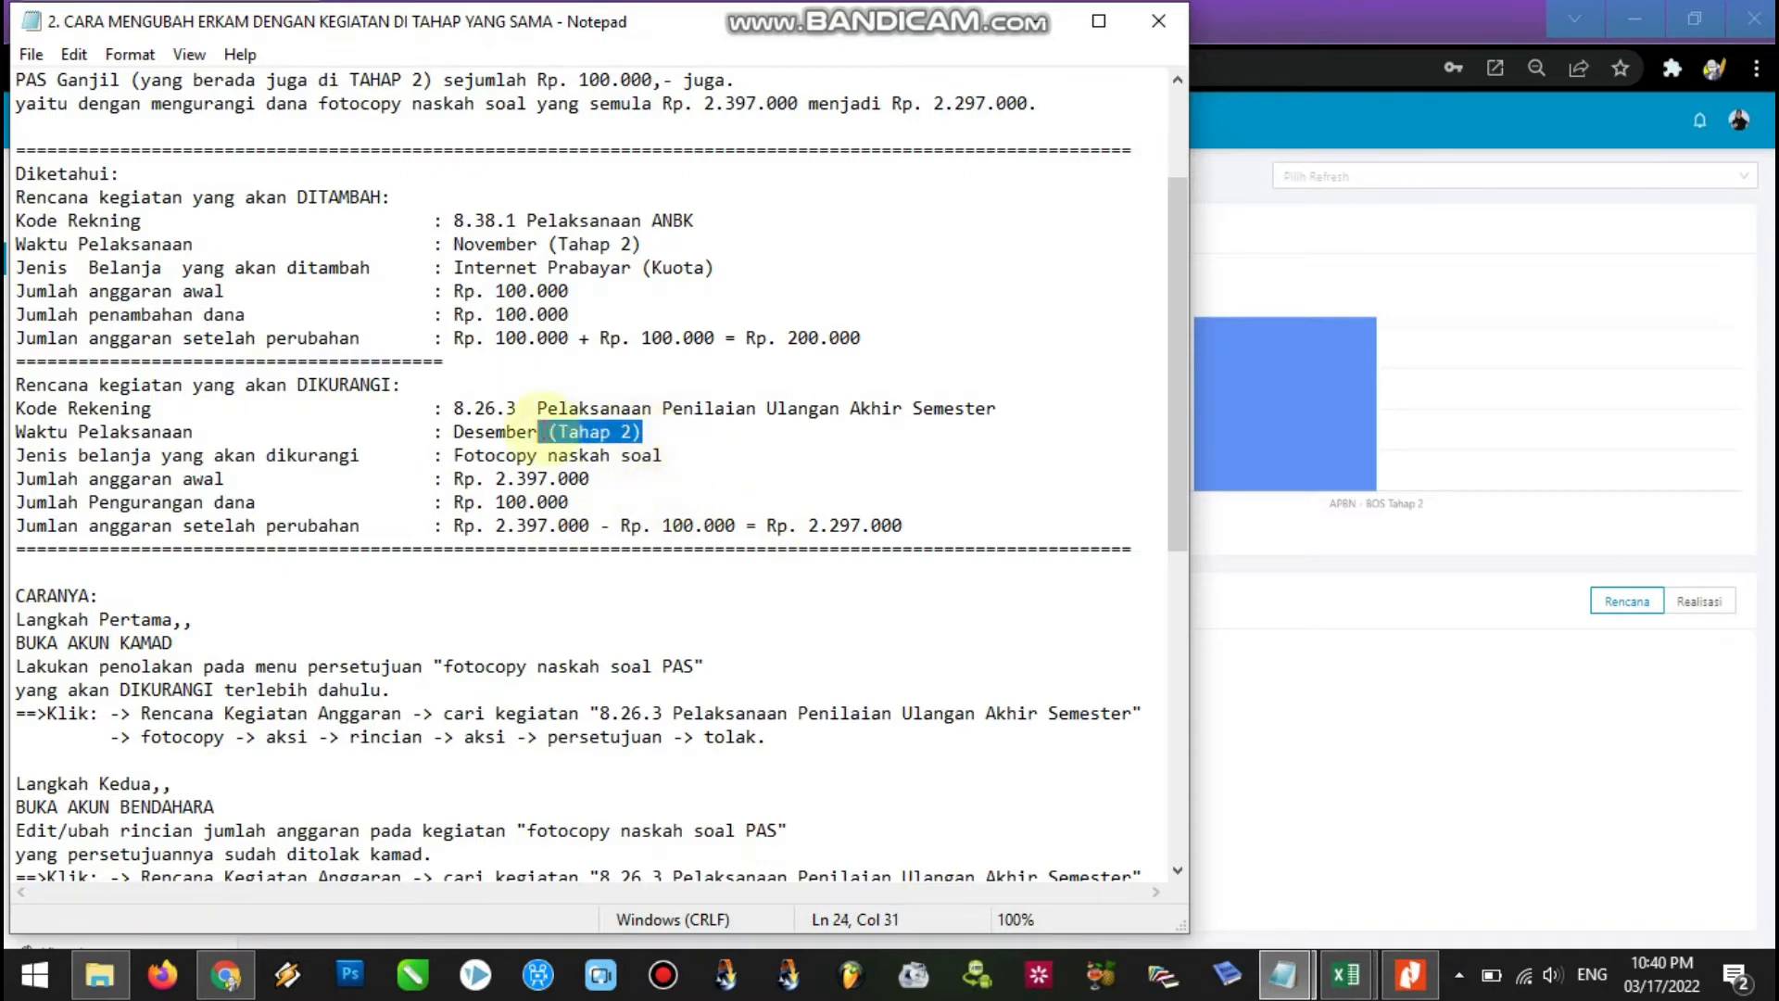
click(573, 502)
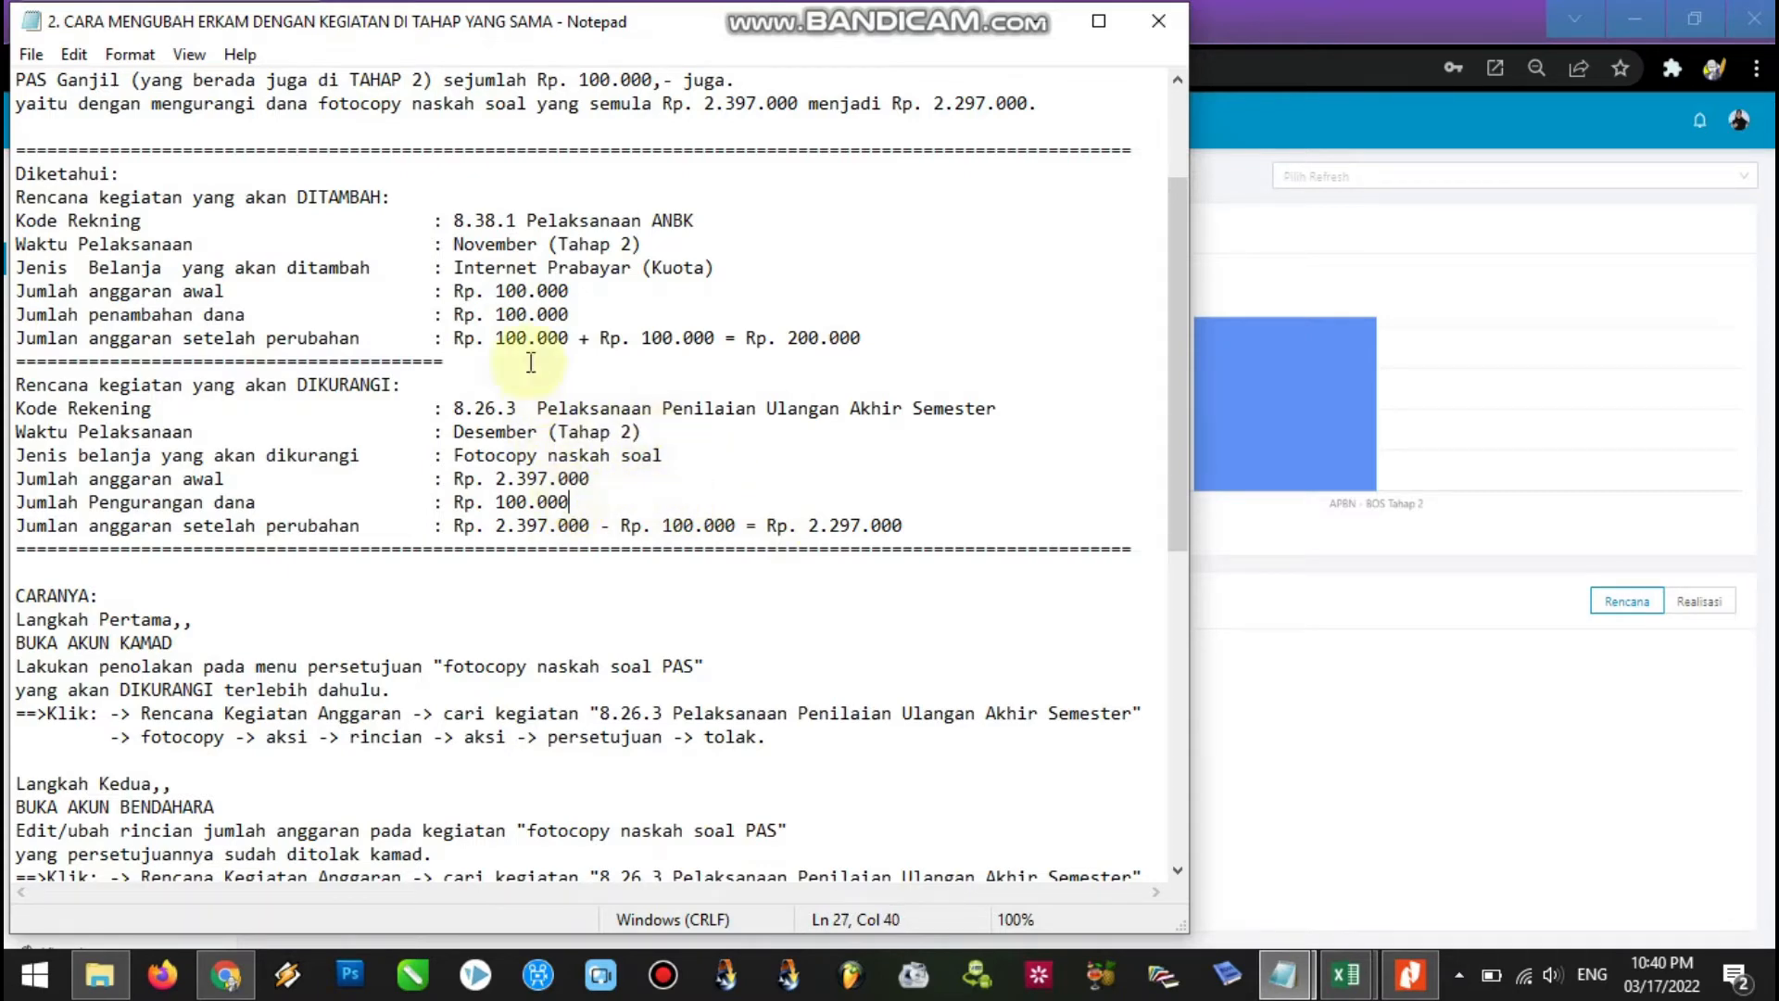
click(572, 317)
drag(573, 317, 7, 190)
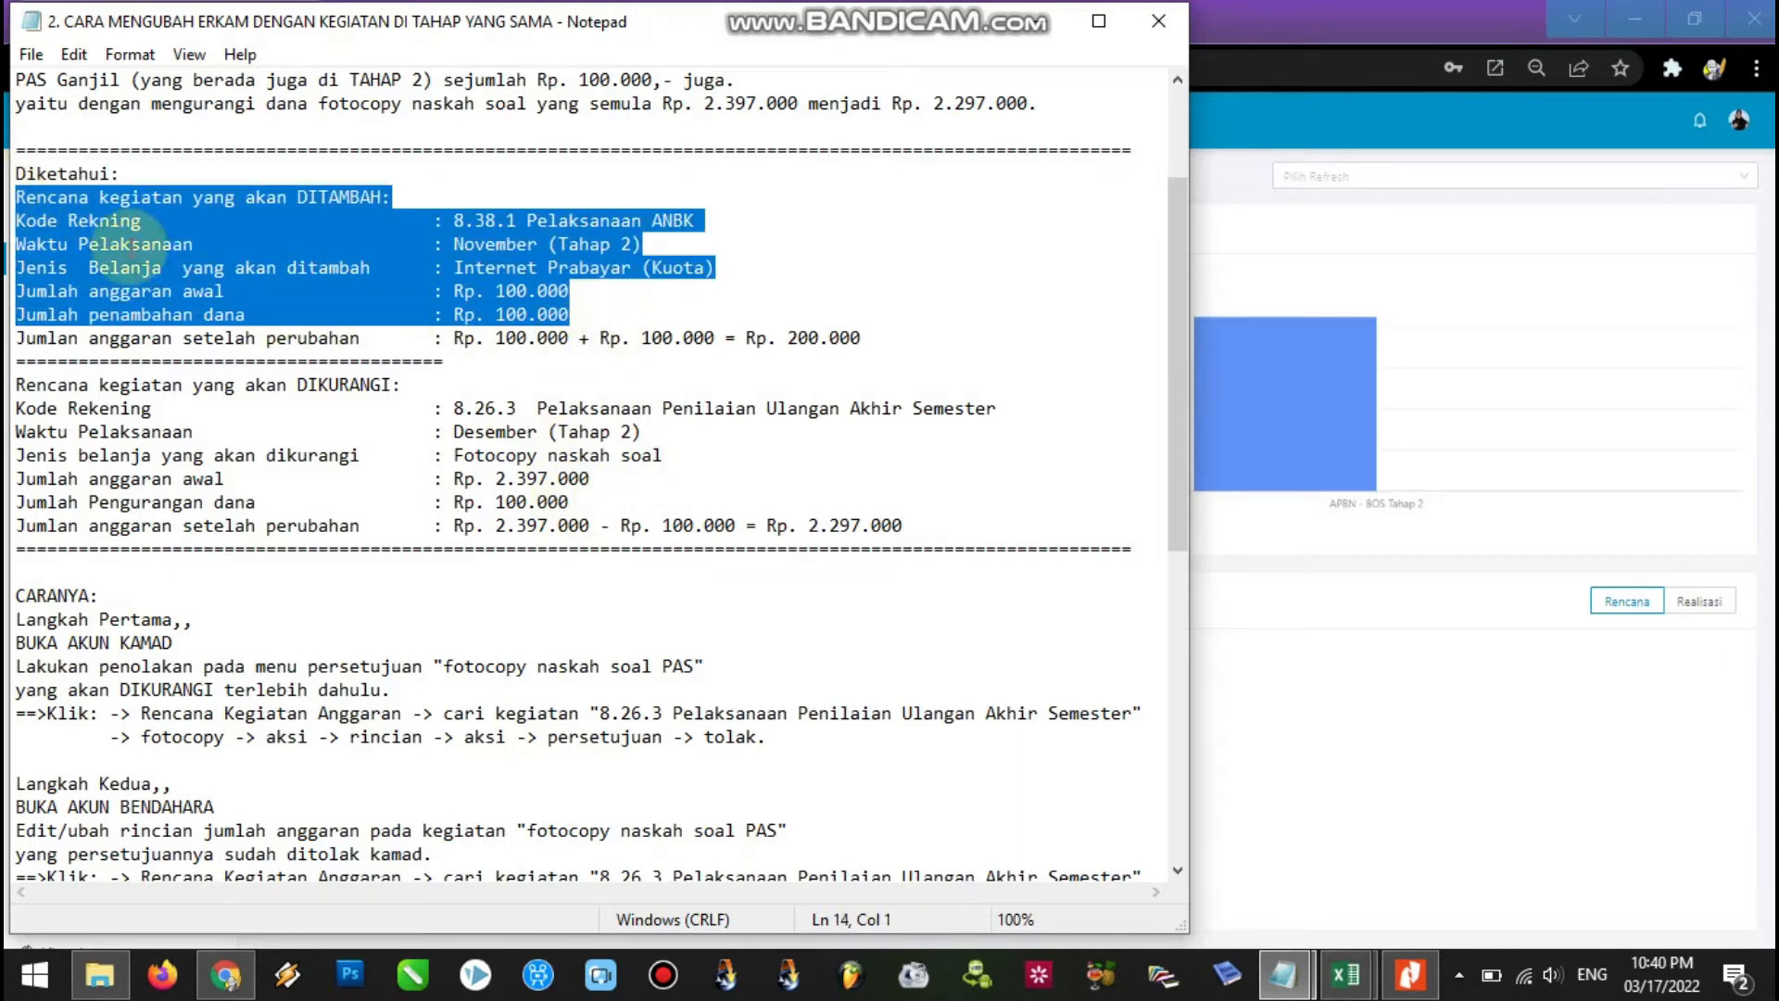
drag(1182, 353, 1183, 442)
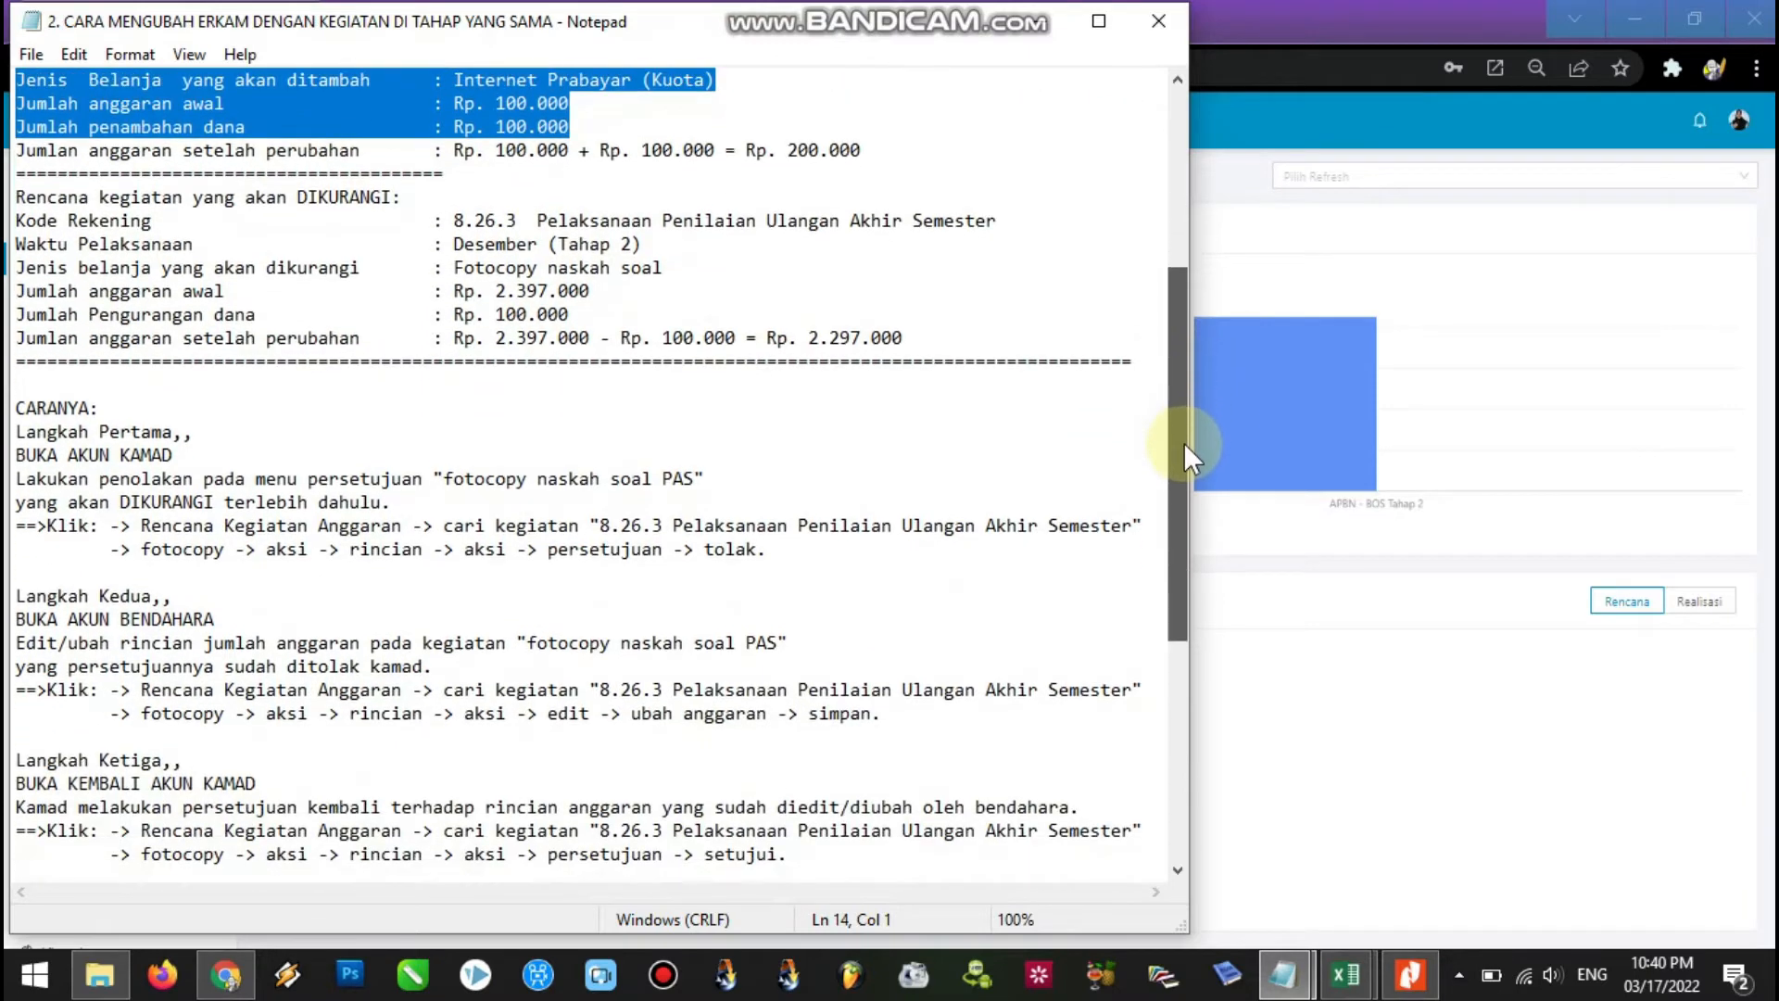
click(79, 456)
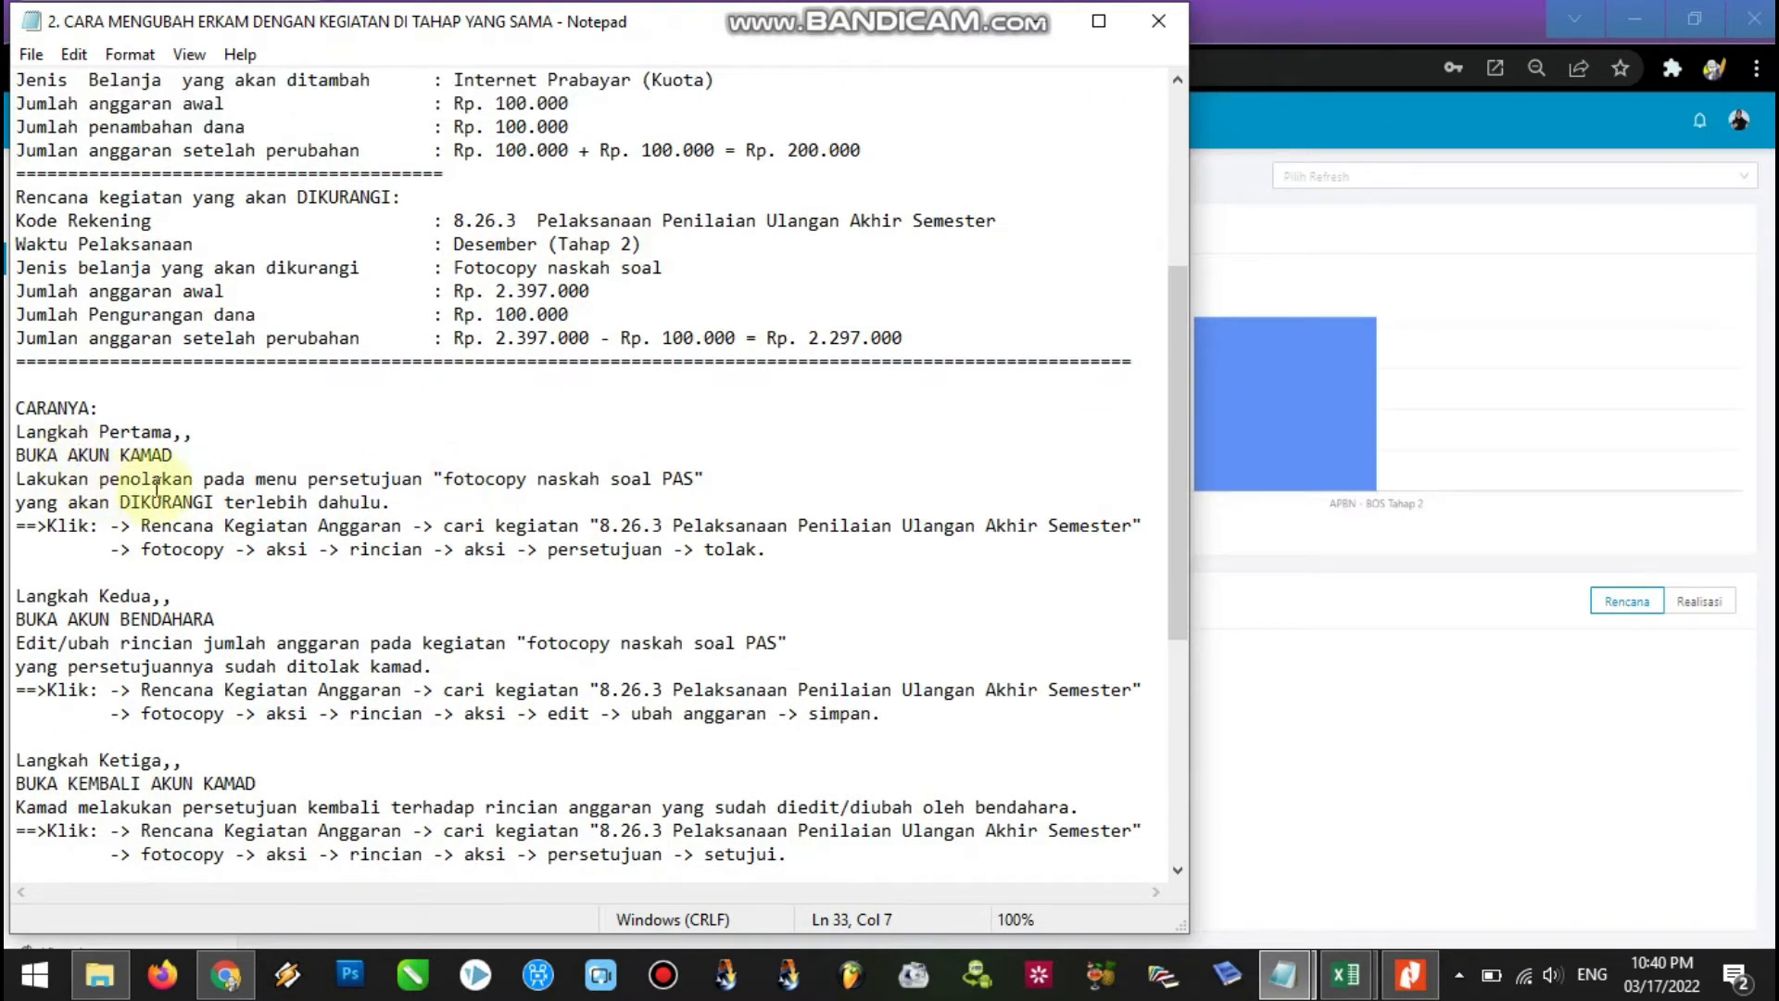
drag(435, 479, 739, 474)
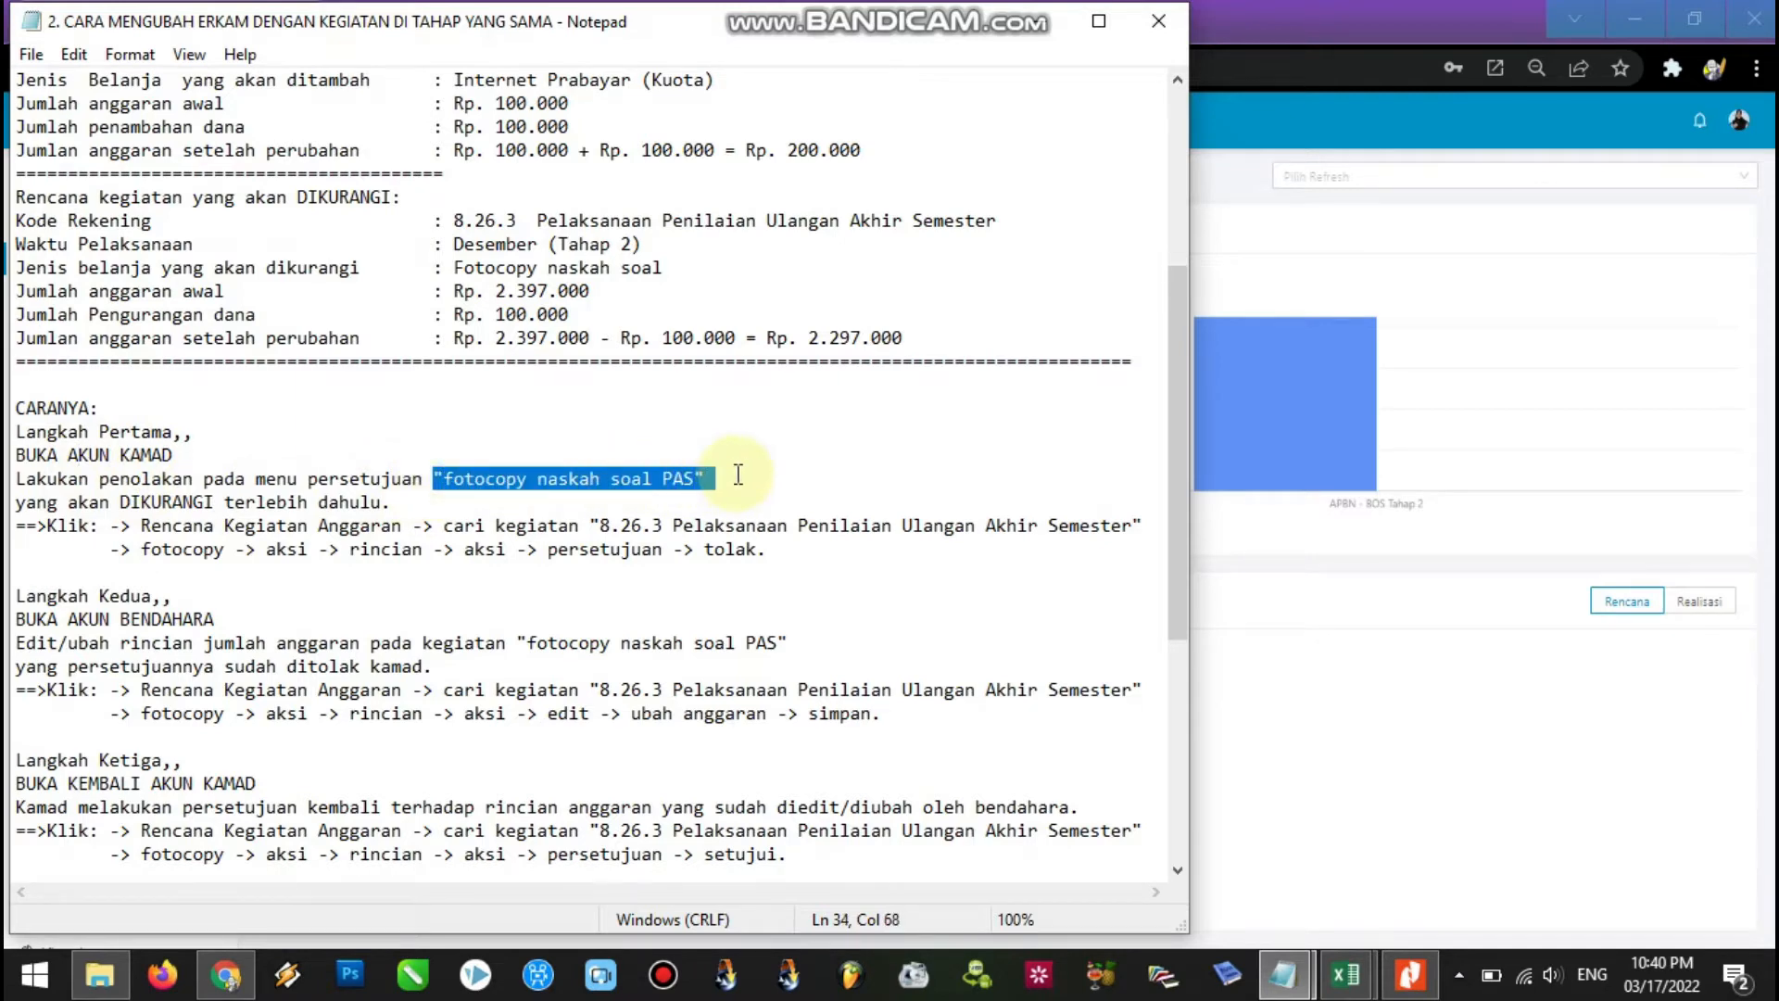
click(119, 526)
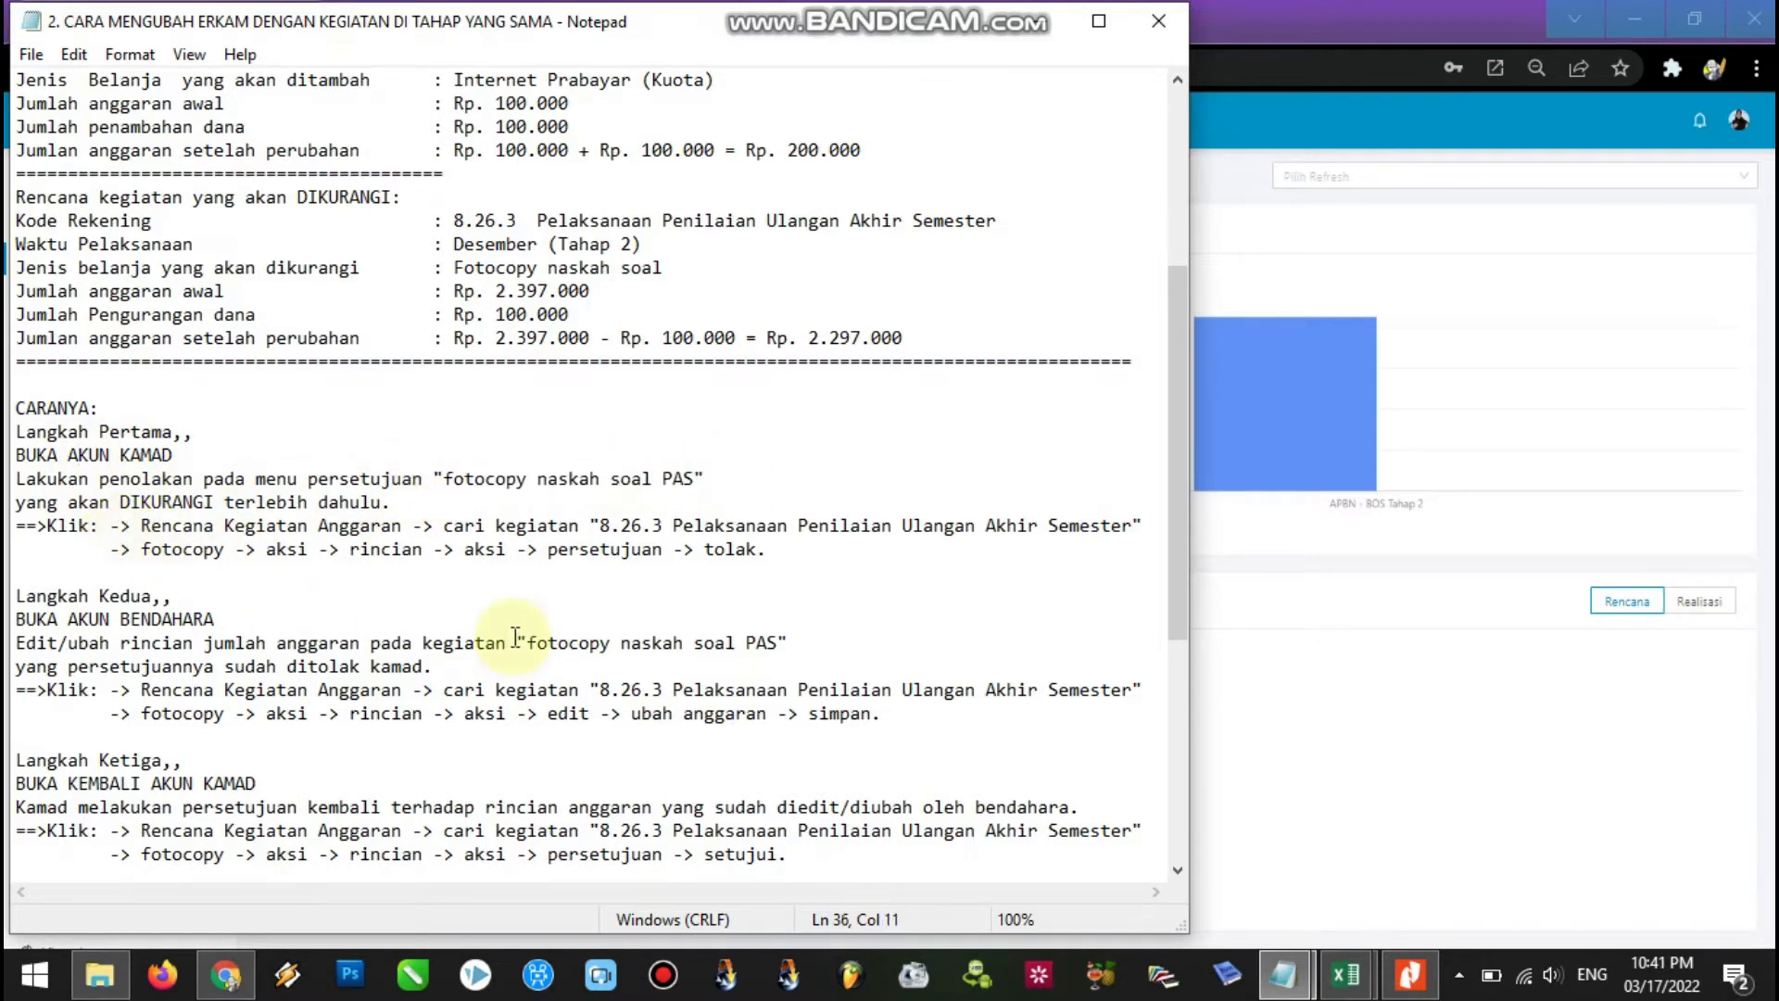
click(1368, 7)
click(181, 491)
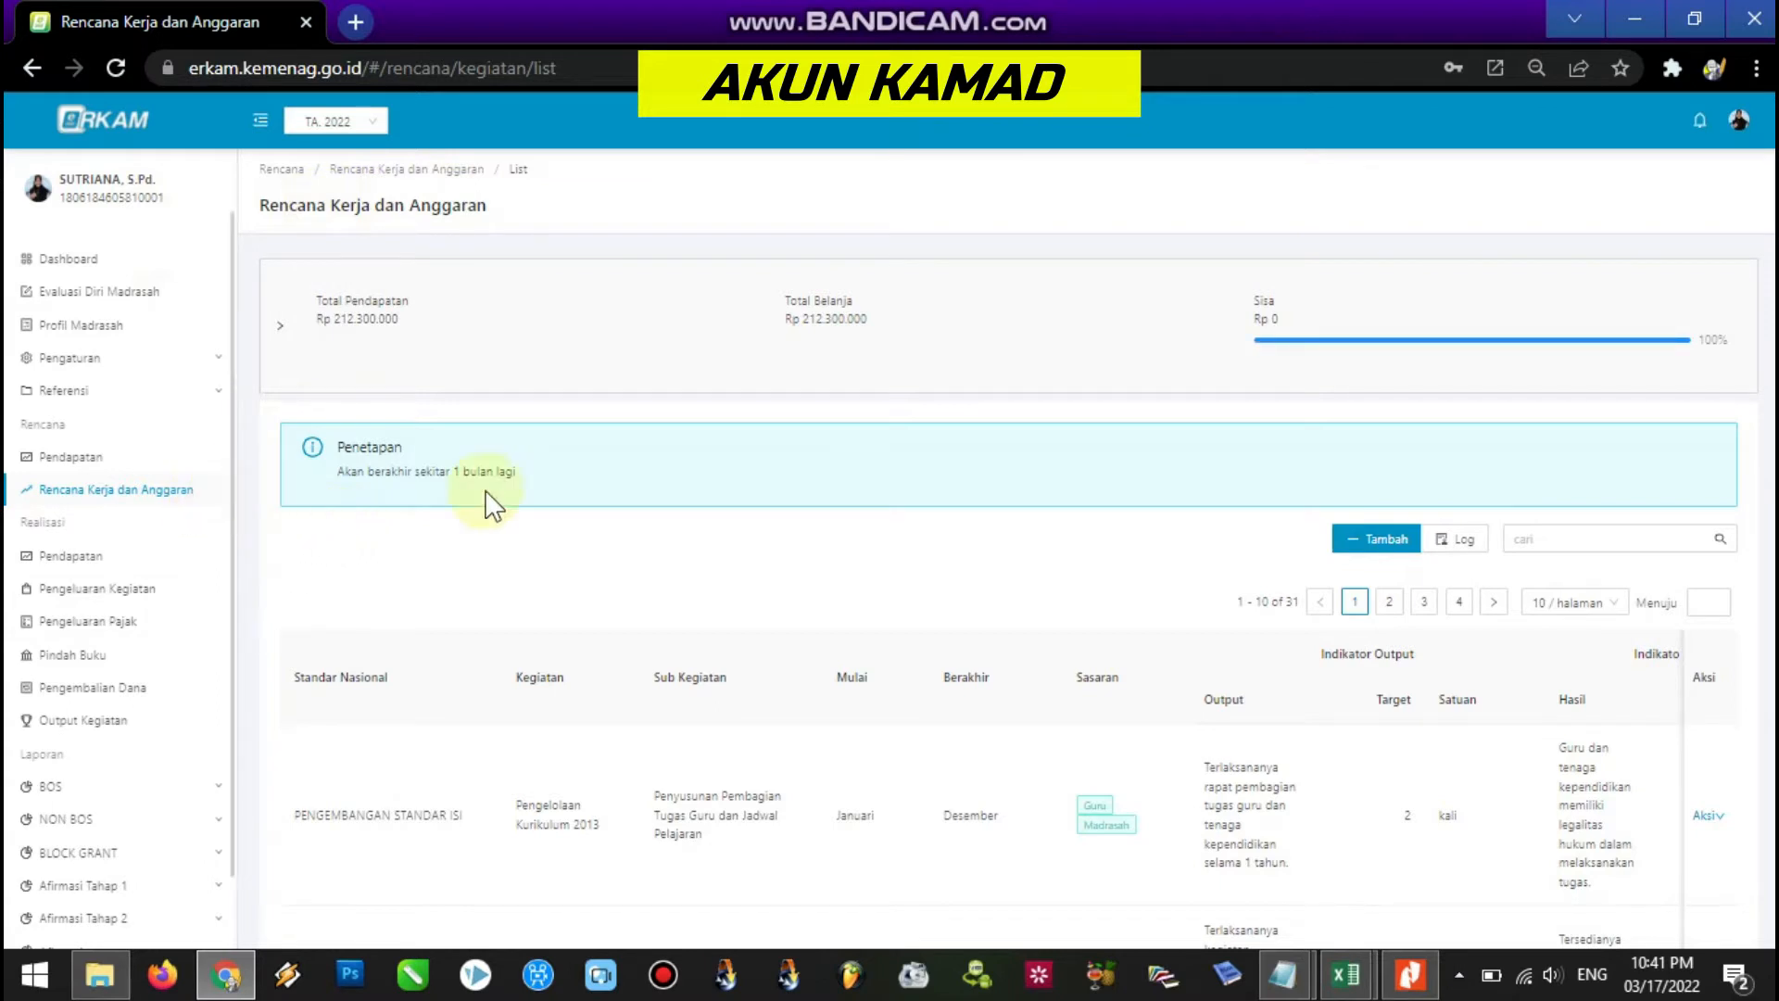
Go to page 3 of activities and open Rincian for Pelaksanaan Penilaian Ulangan Akhir Semester.
scroll(1761, 417, down, 1)
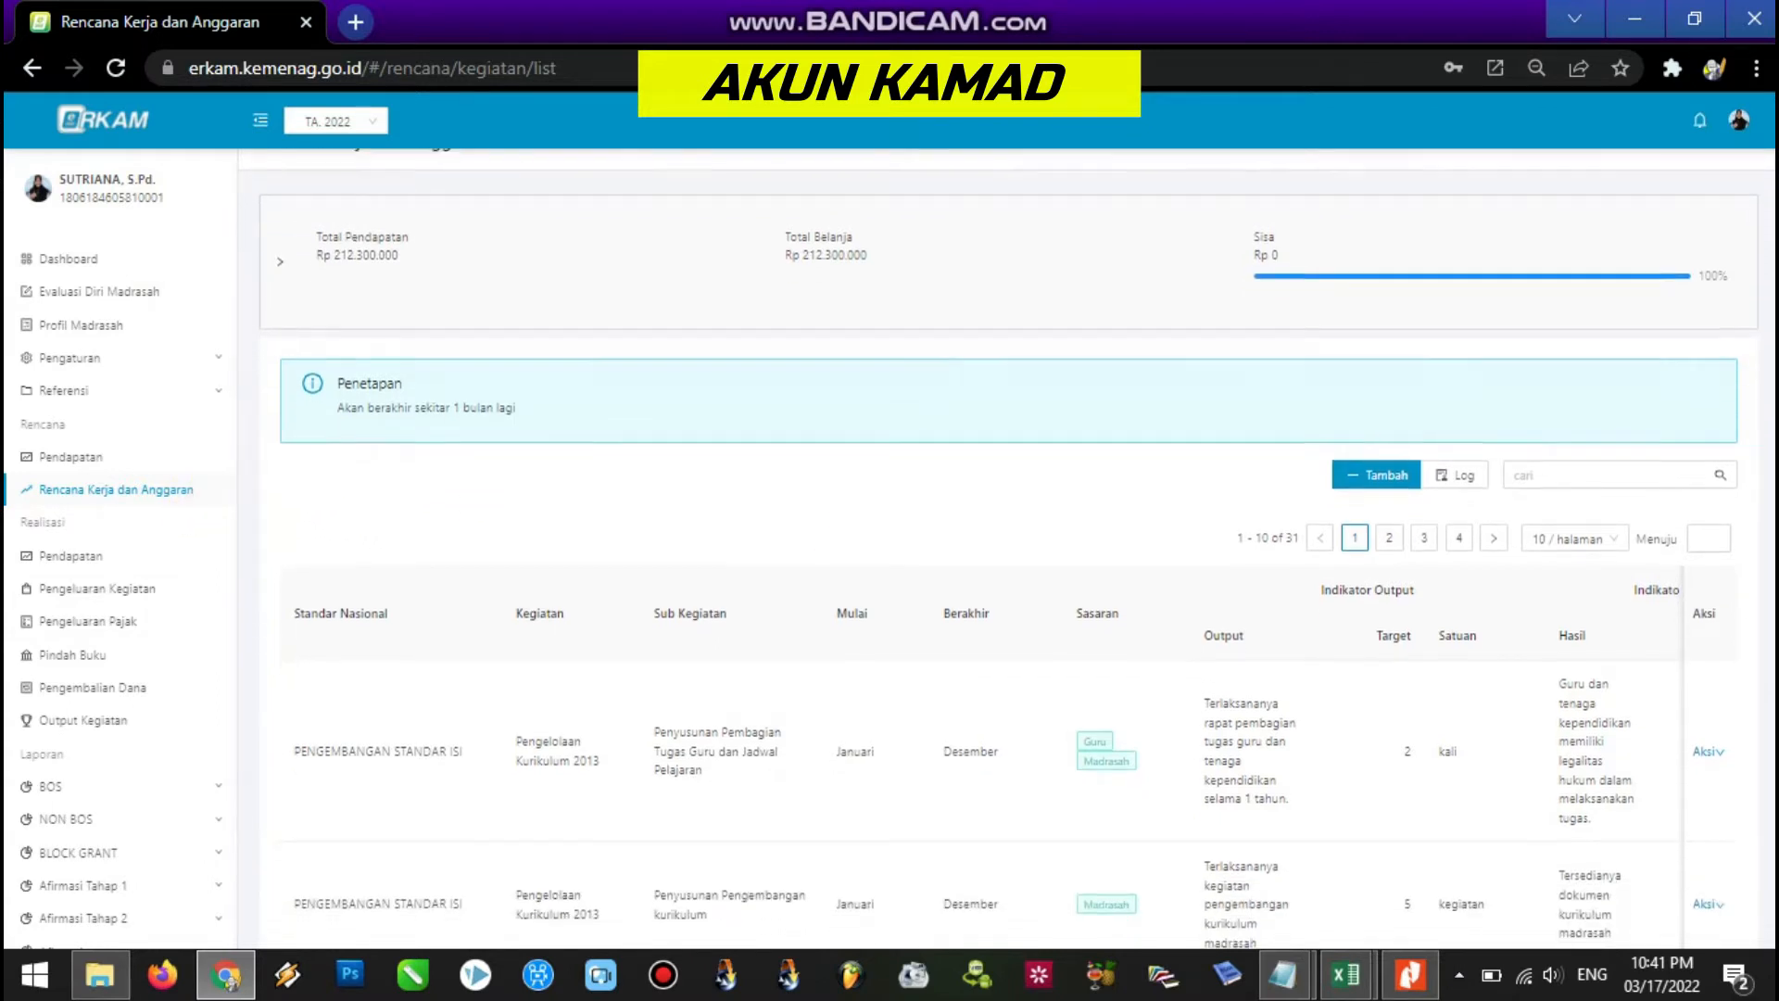
scroll(1700, 461, down, 1)
click(1459, 507)
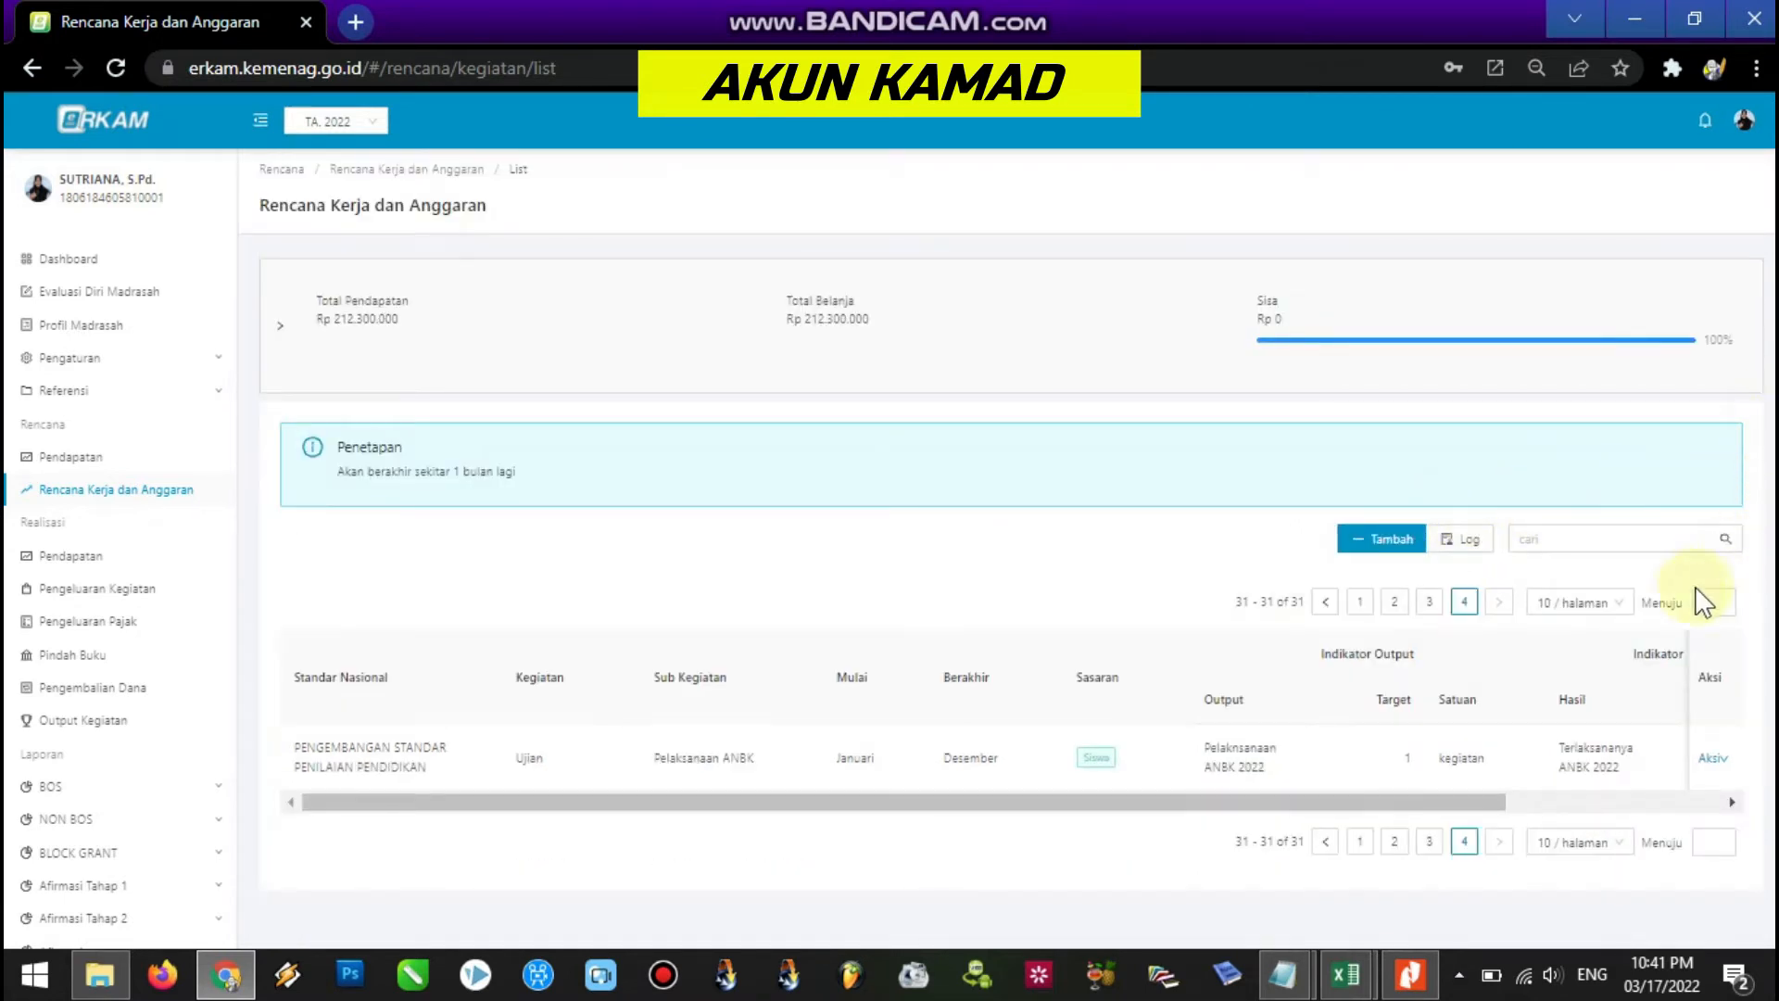
click(1429, 602)
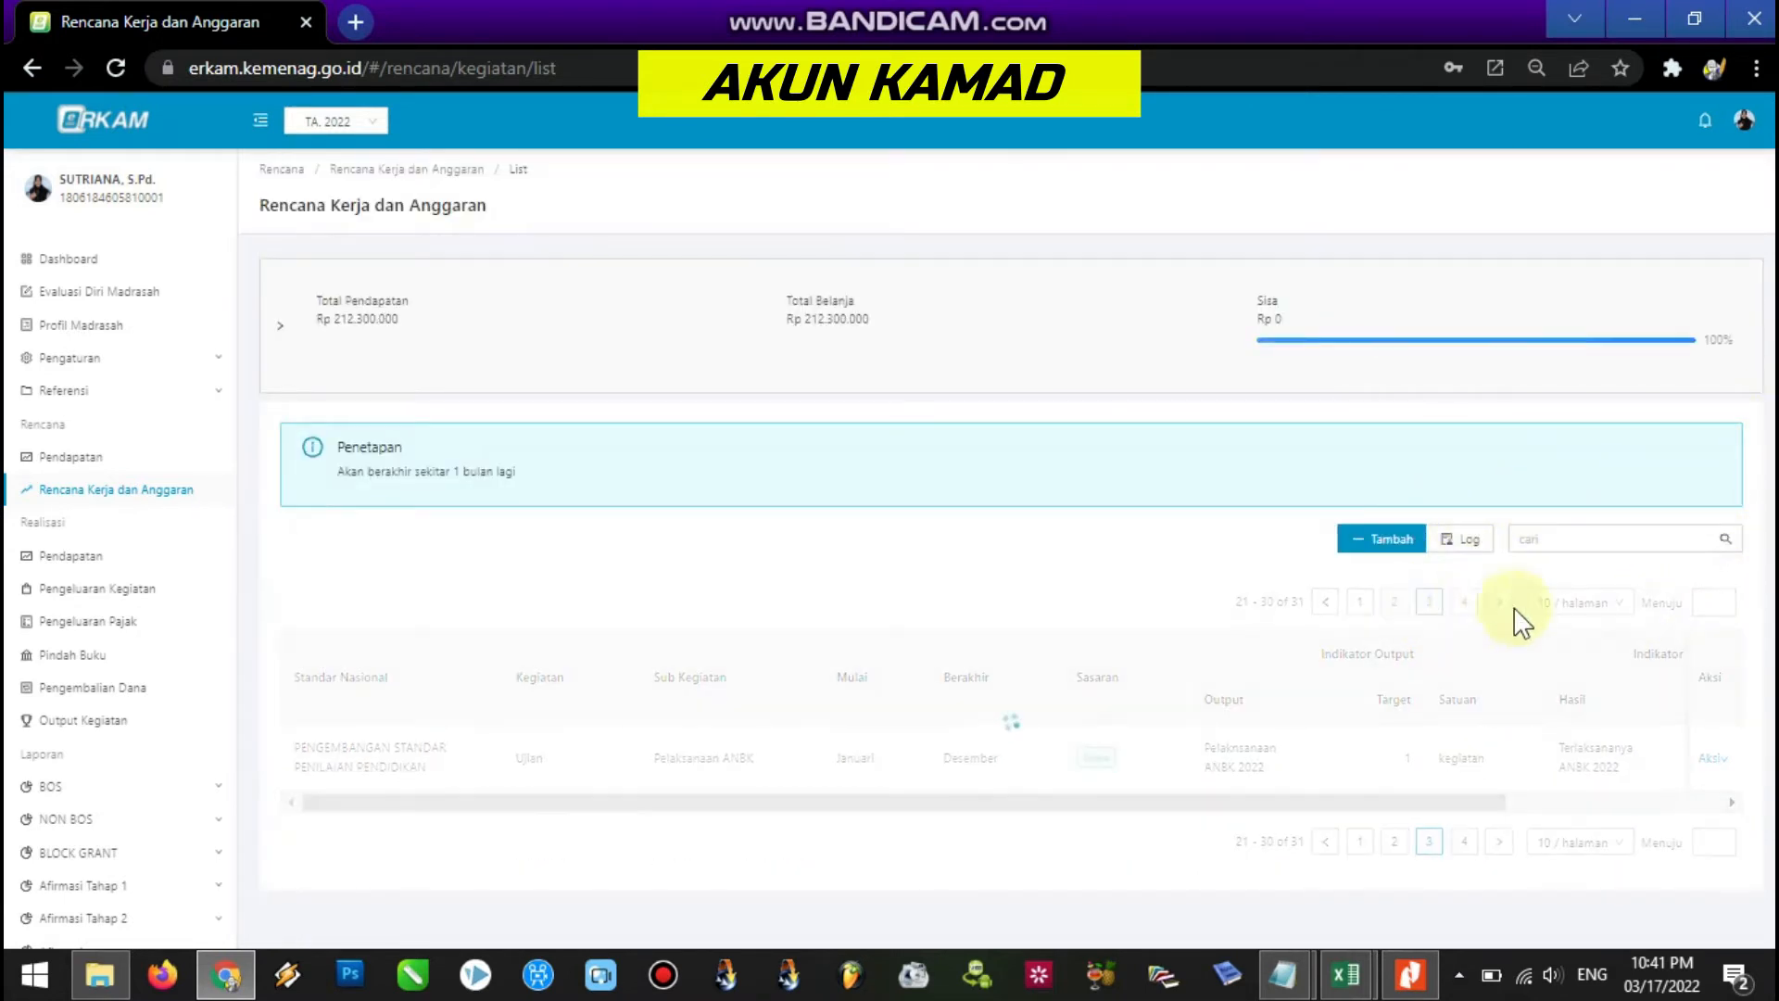
scroll(1473, 622, down, 4)
scroll(1014, 551, down, 5)
scroll(760, 611, down, 2)
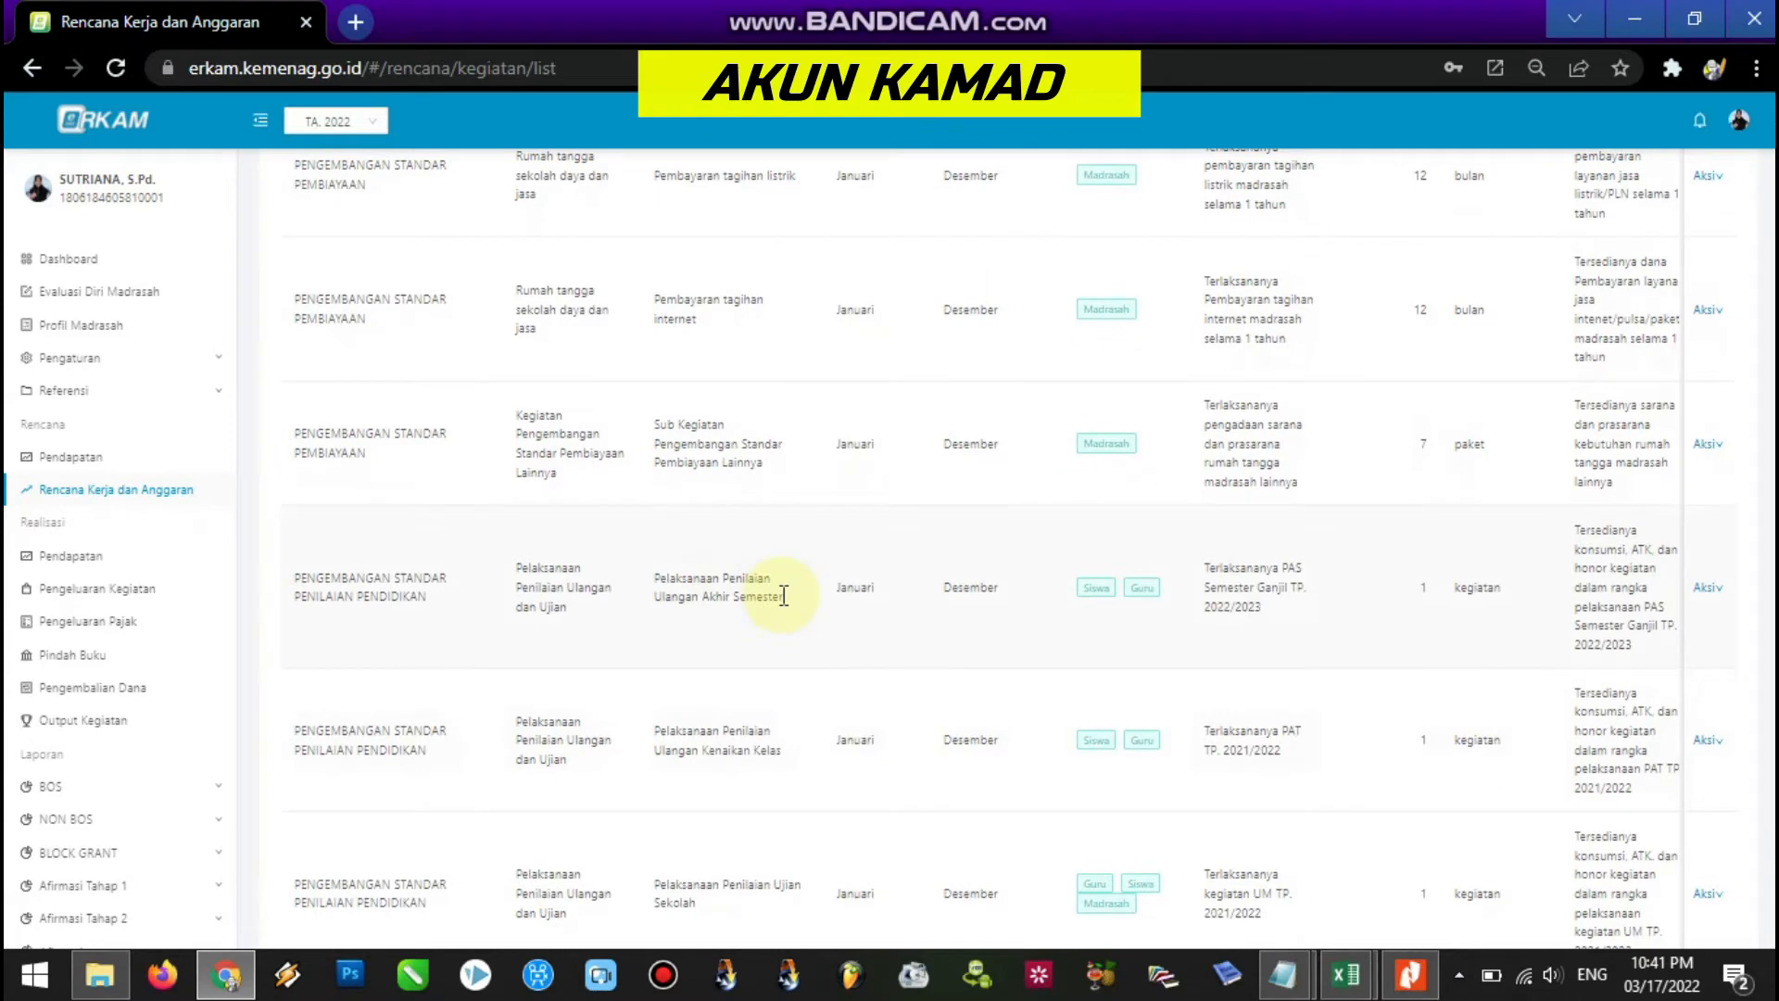
drag(784, 596, 653, 585)
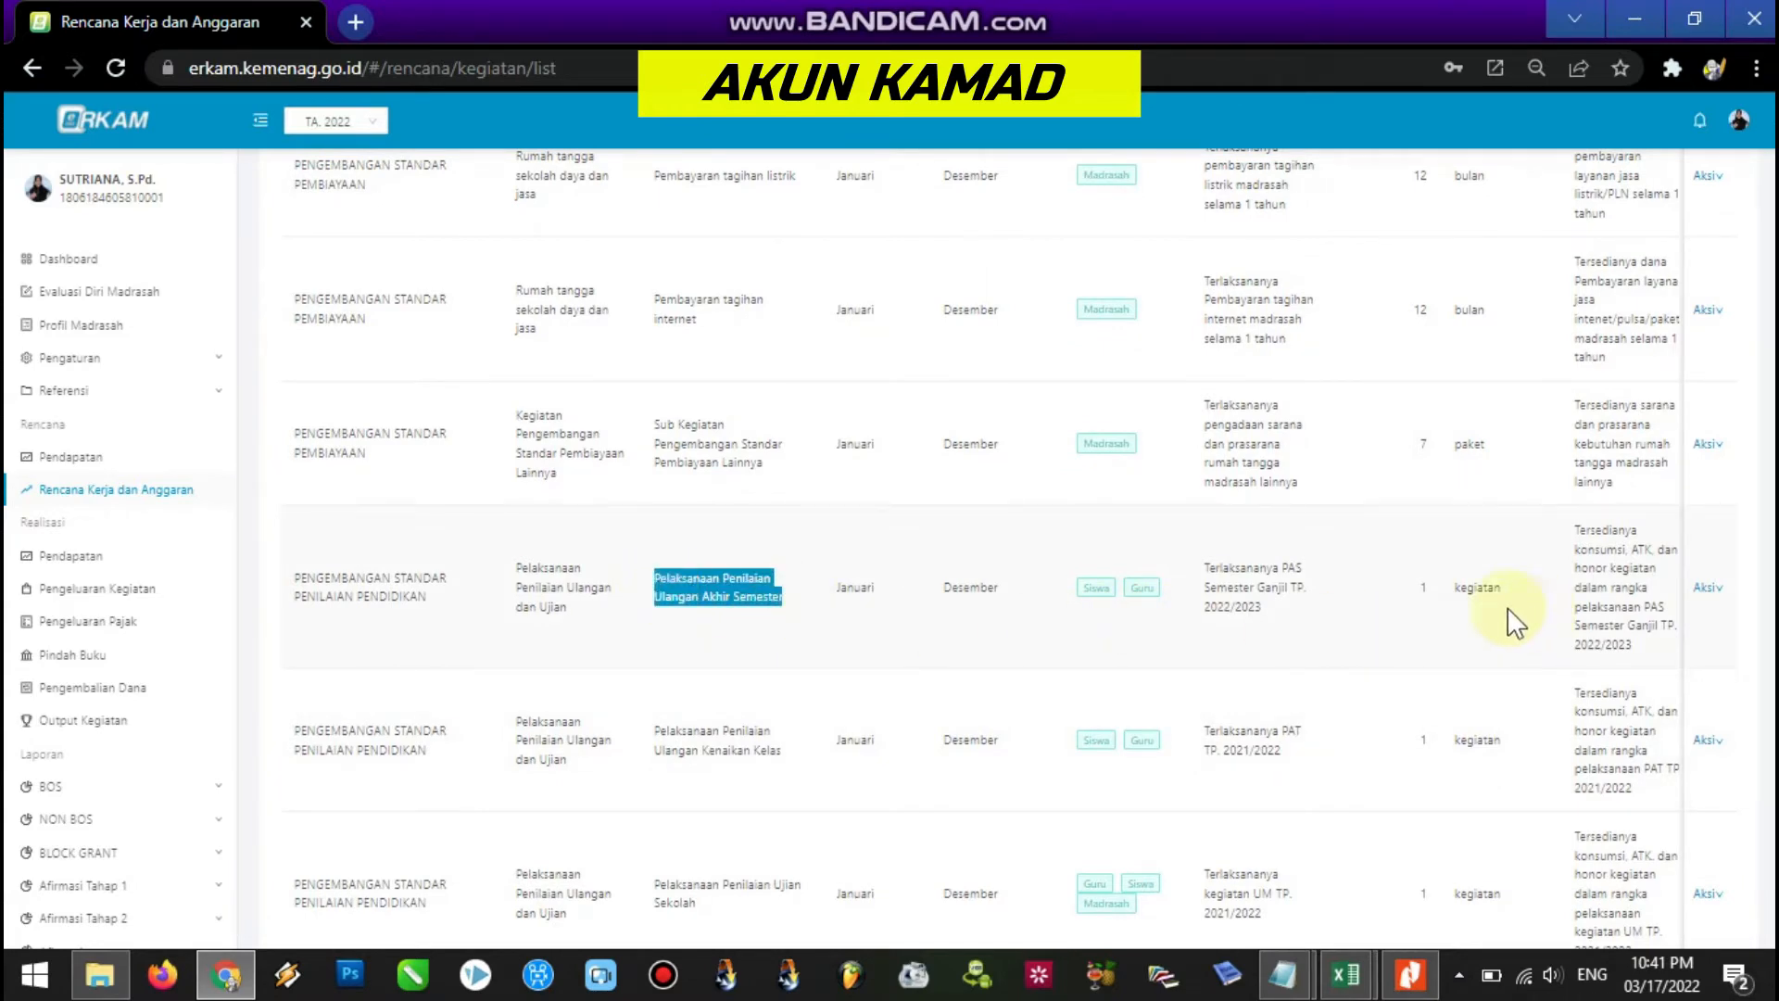
mouse_move(1720, 591)
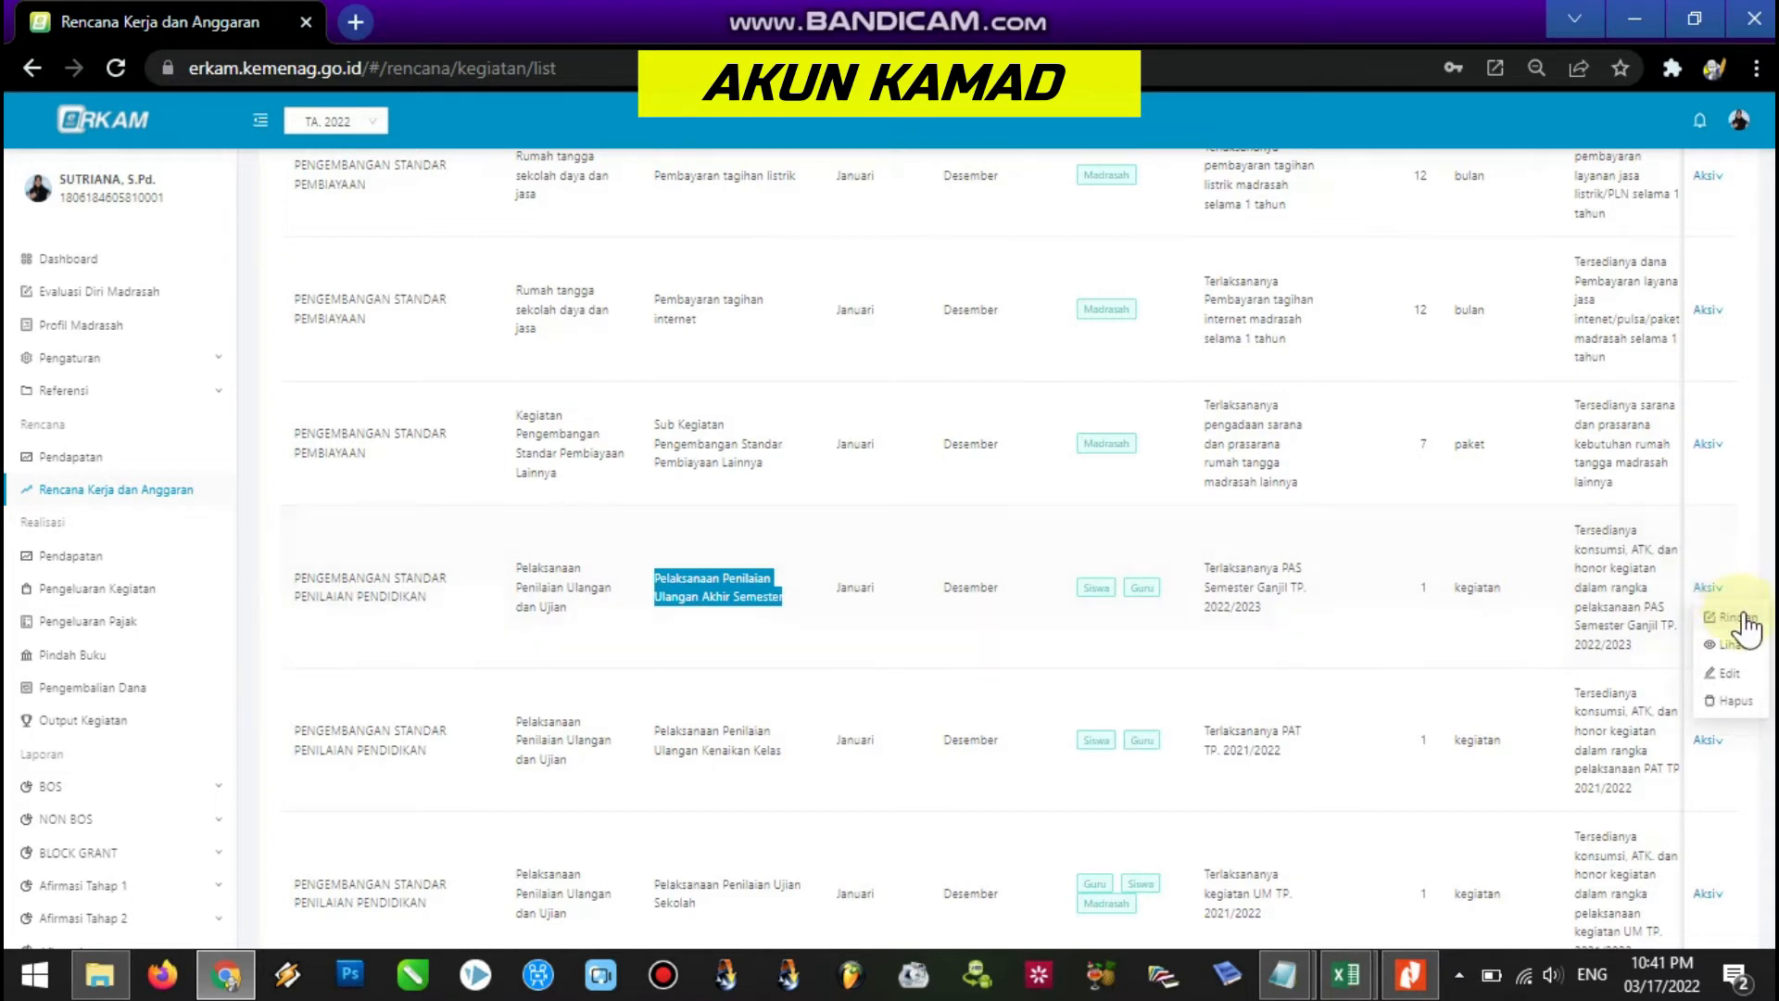
click(1745, 619)
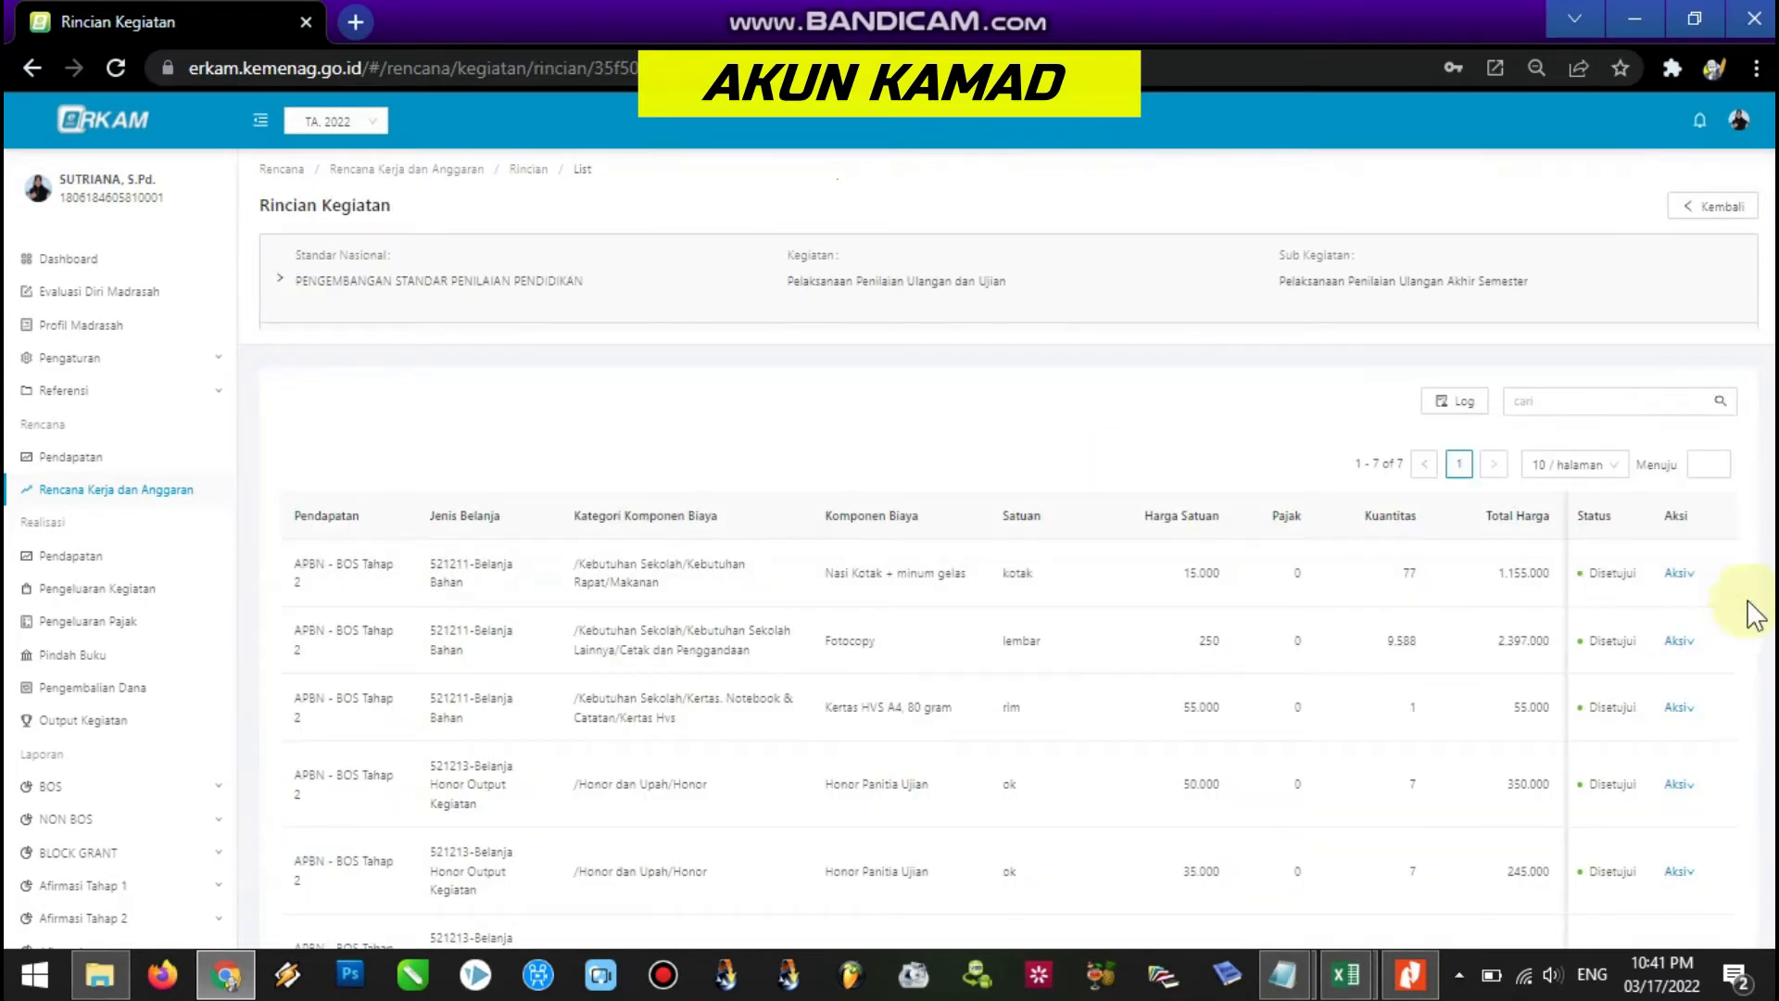
Reject the Fotocopy line (2,397,000) through its Persetujuan form with Tolak.
scroll(1326, 894, down, 3)
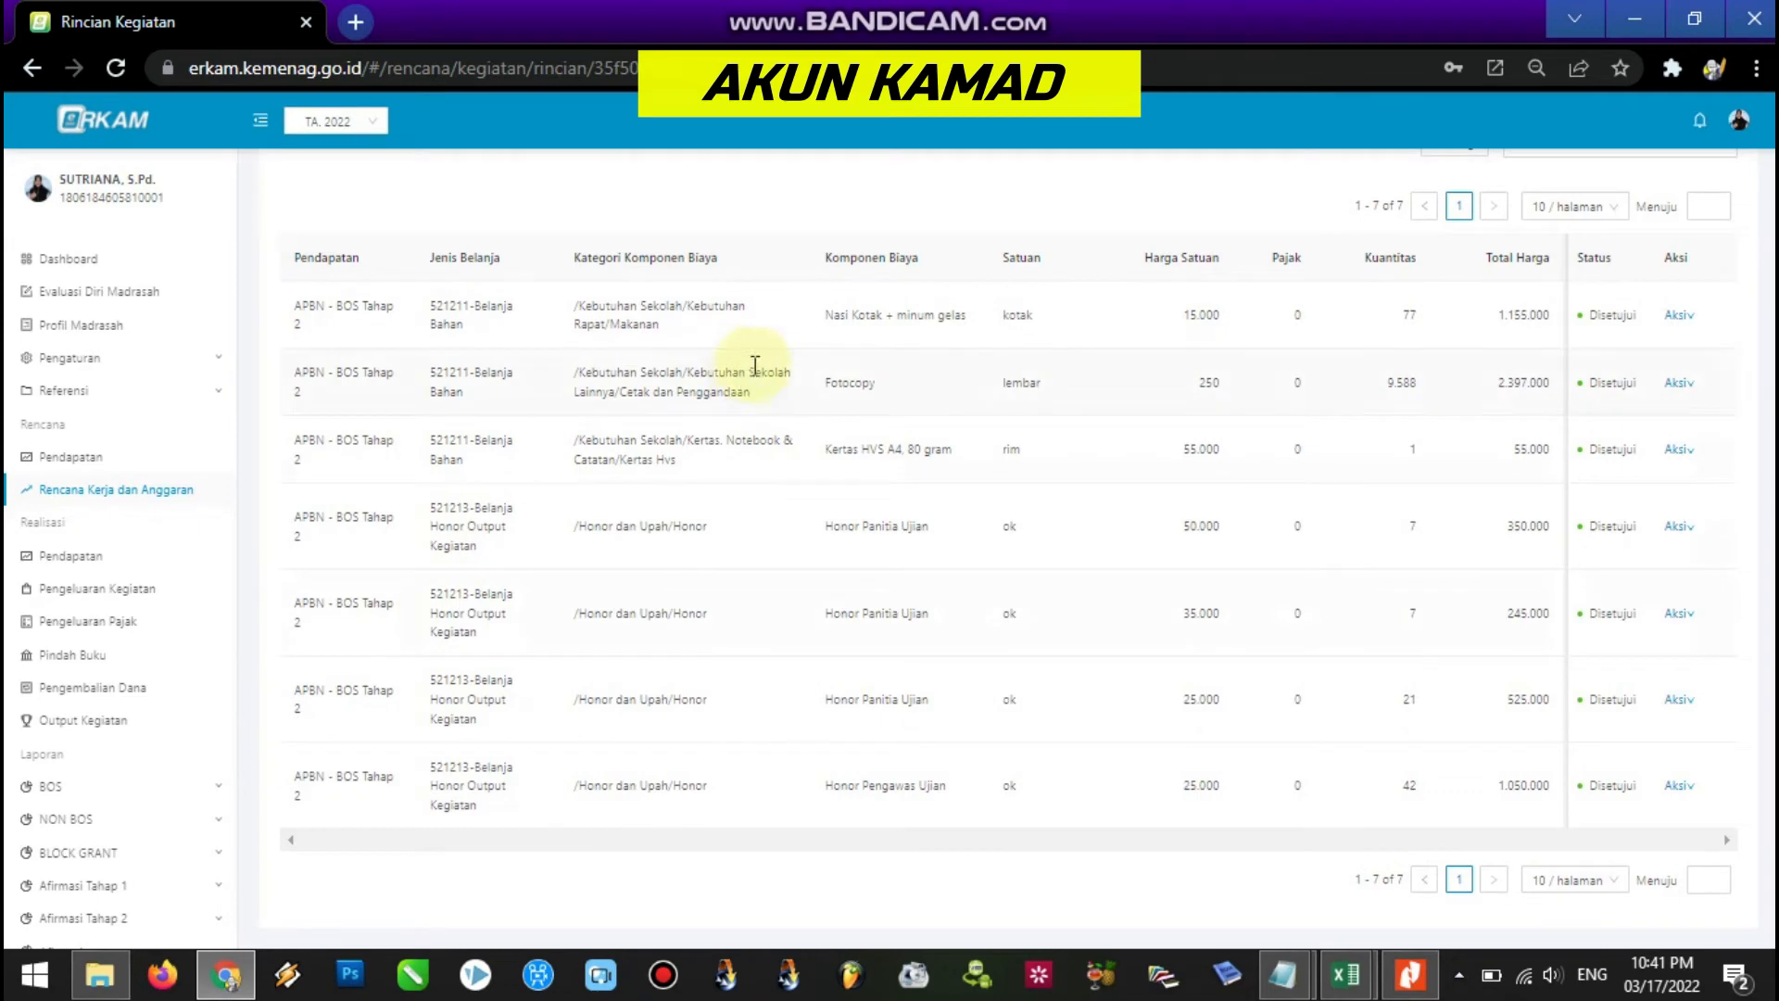
drag(583, 376, 1444, 409)
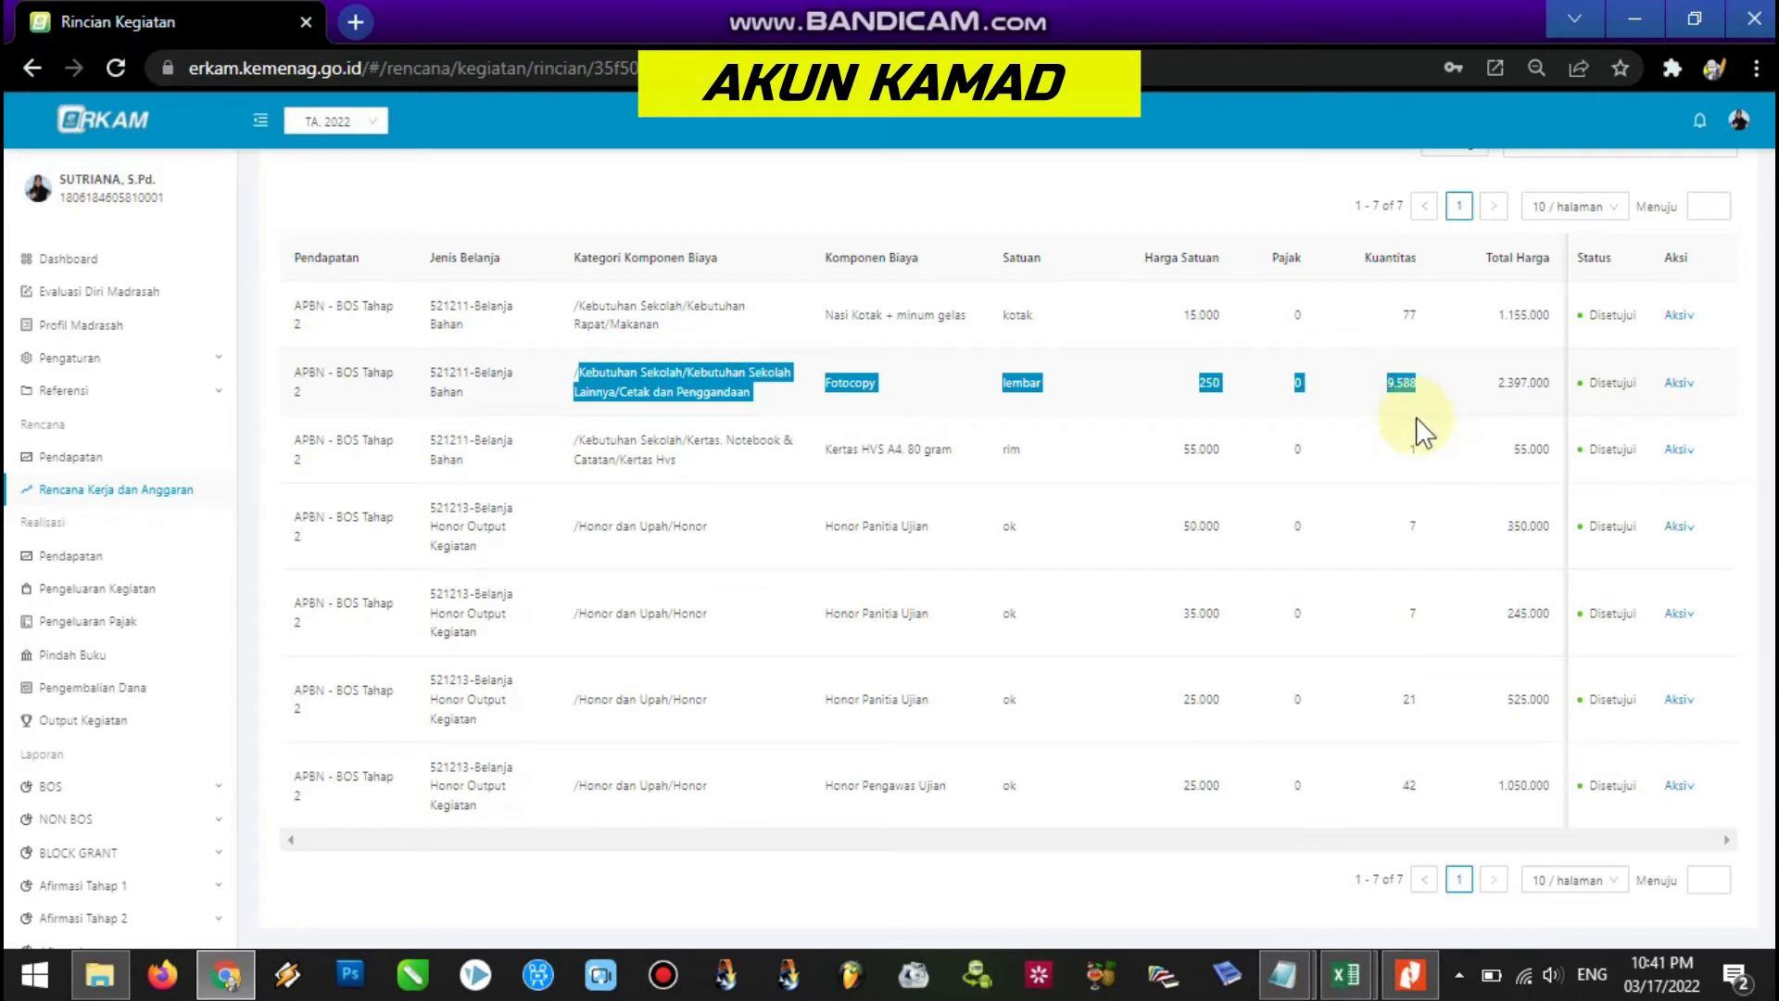
mouse_move(1681, 387)
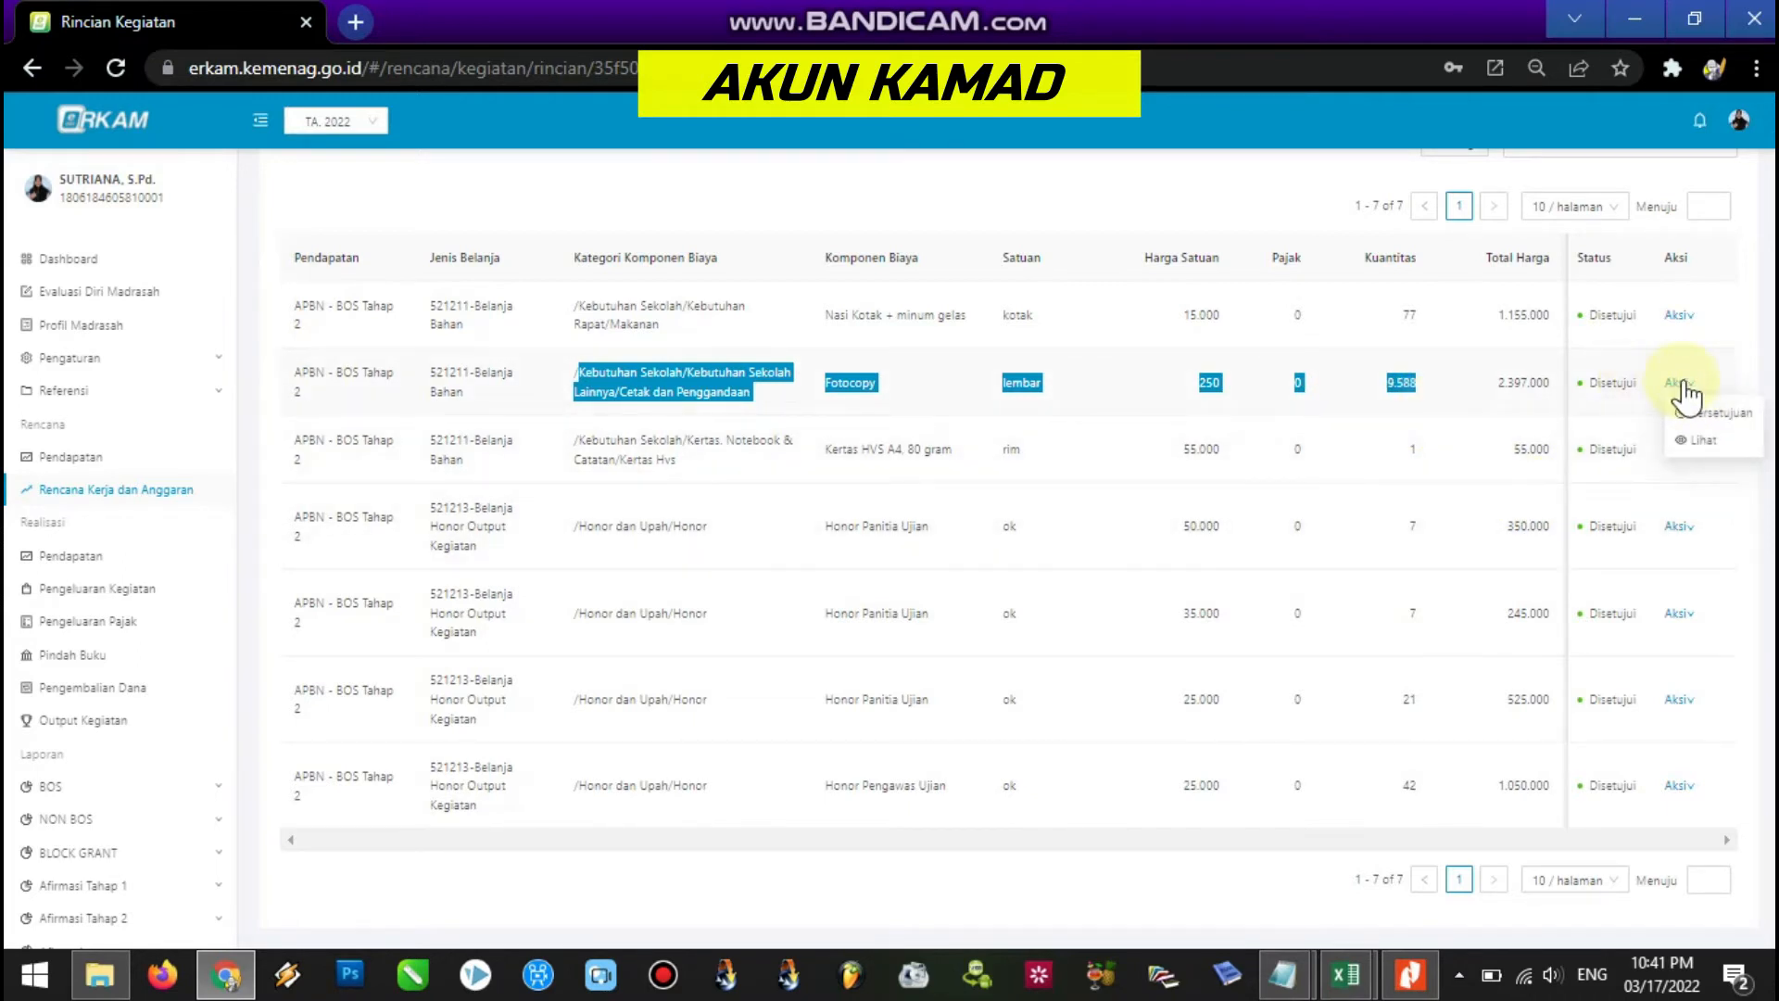
click(1691, 381)
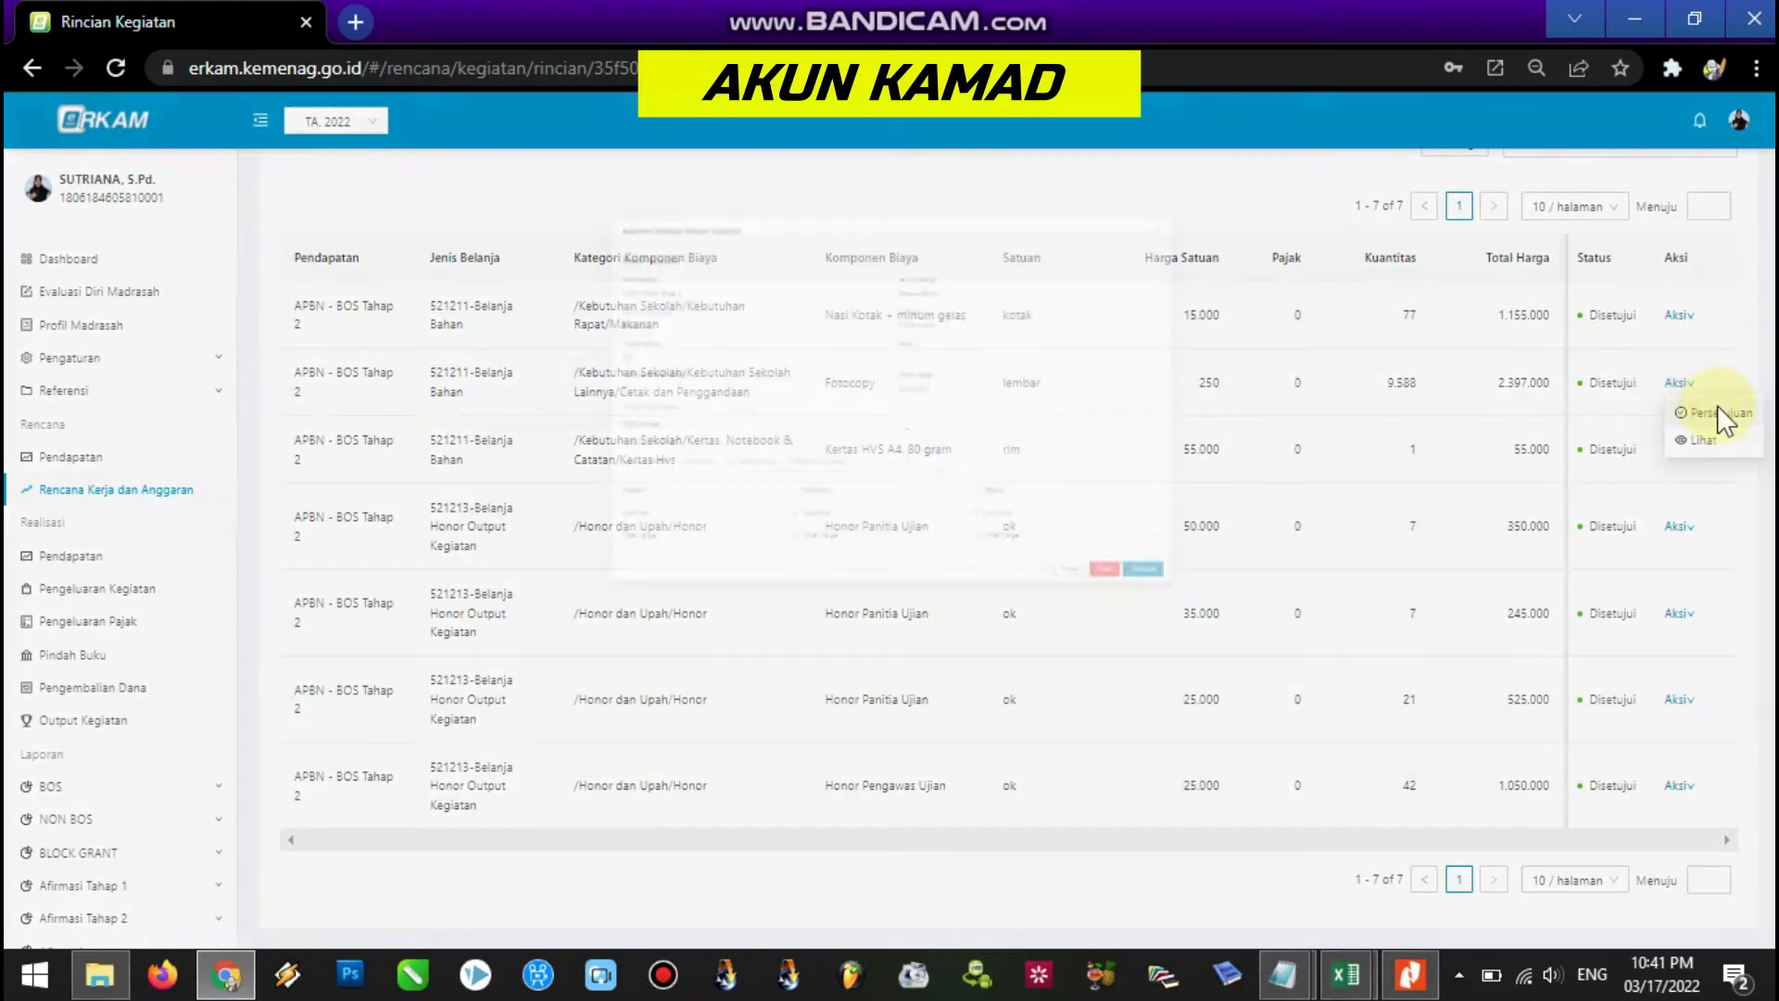
click(1722, 414)
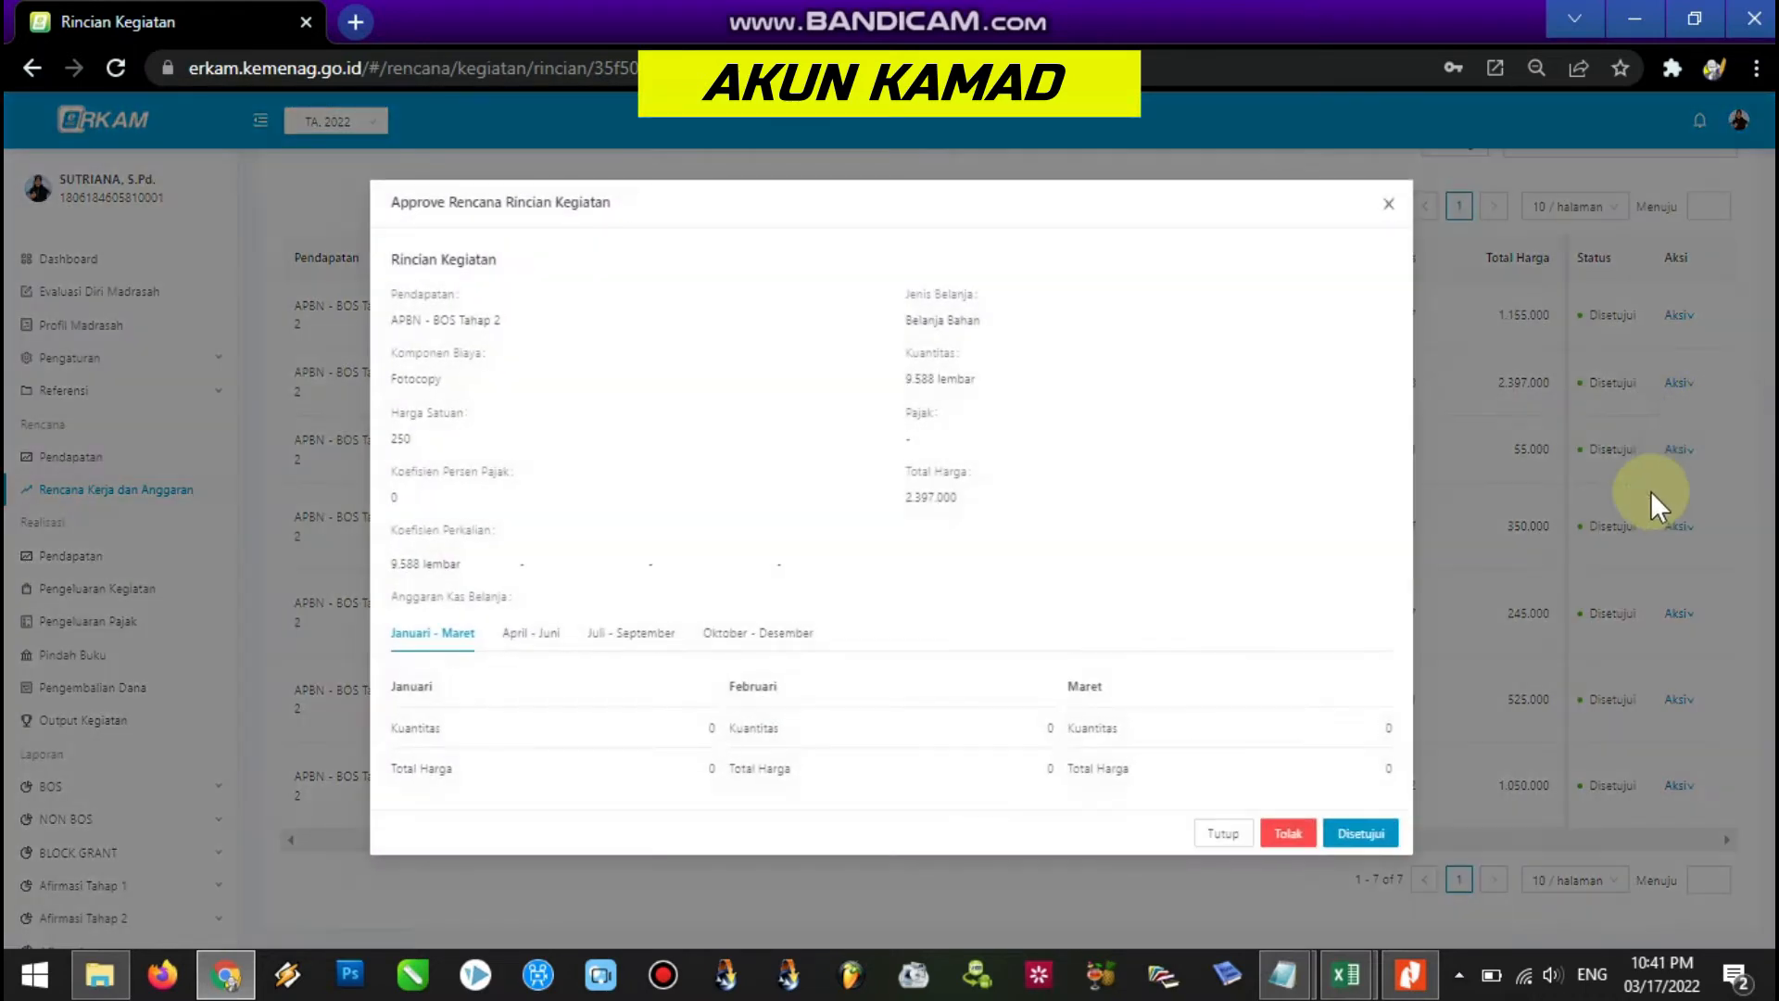
click(1290, 834)
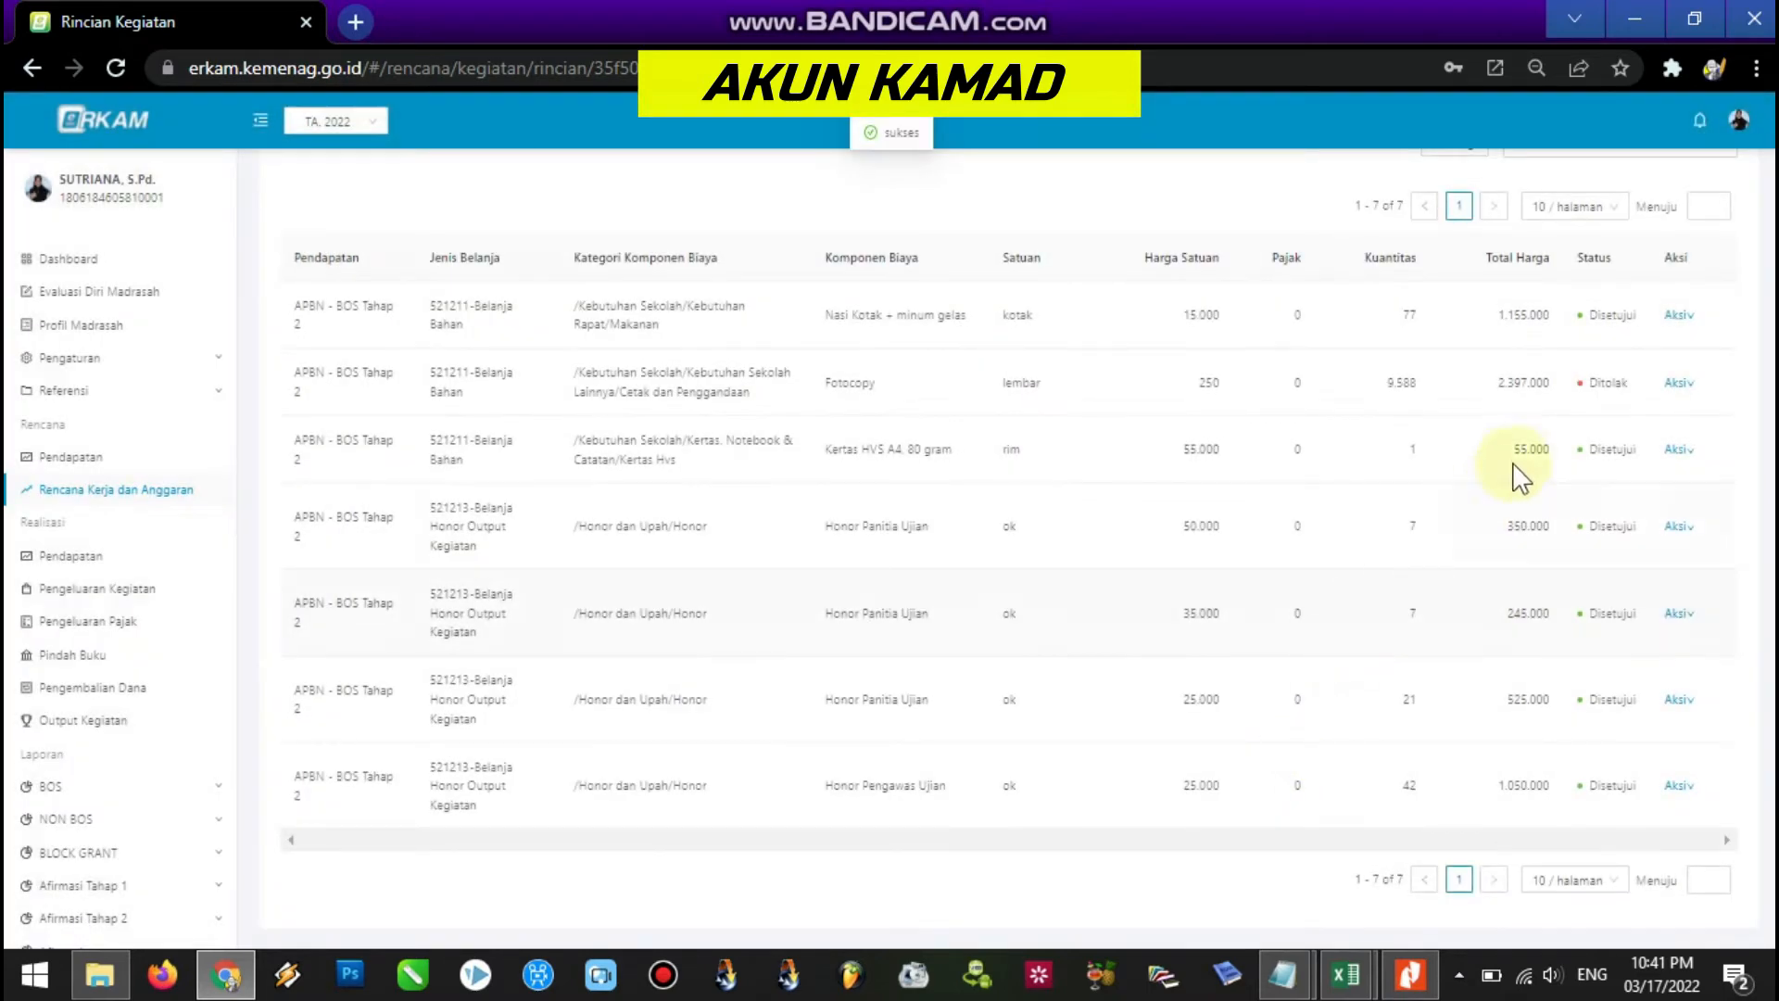
Review the cost table, with Fotocopy Ditolak and the other six items still Disetujui.
mouse_move(1676, 388)
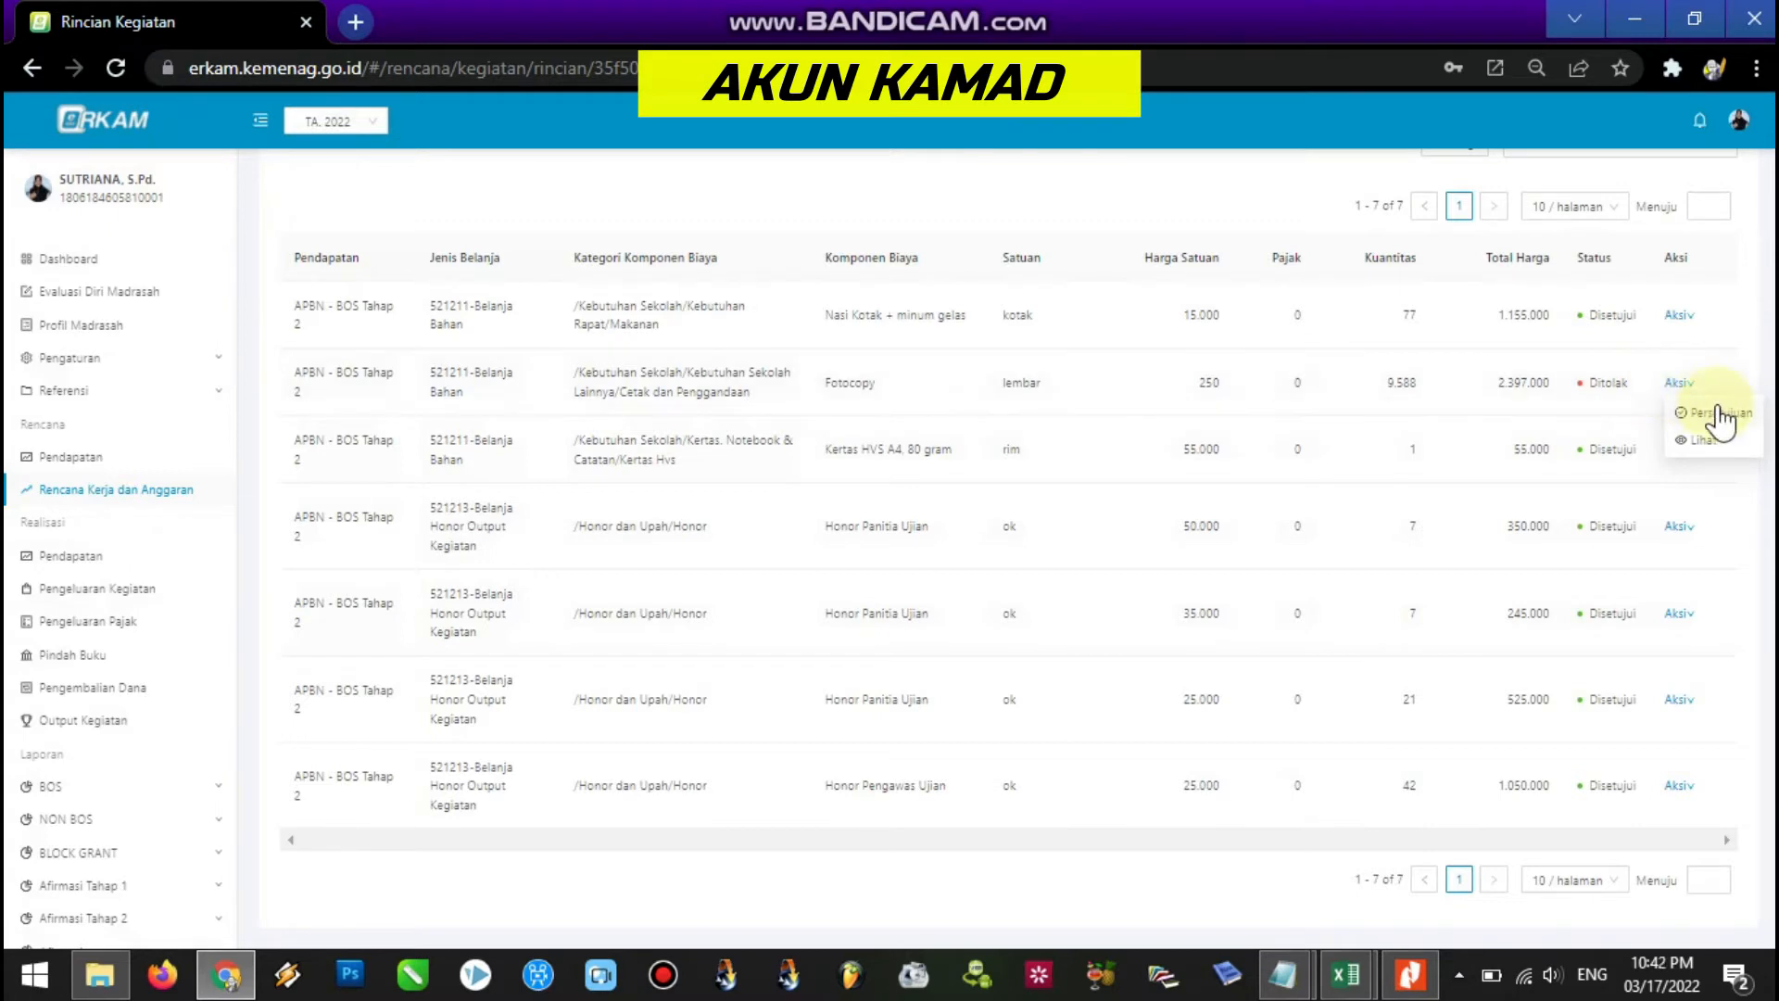
click(1716, 413)
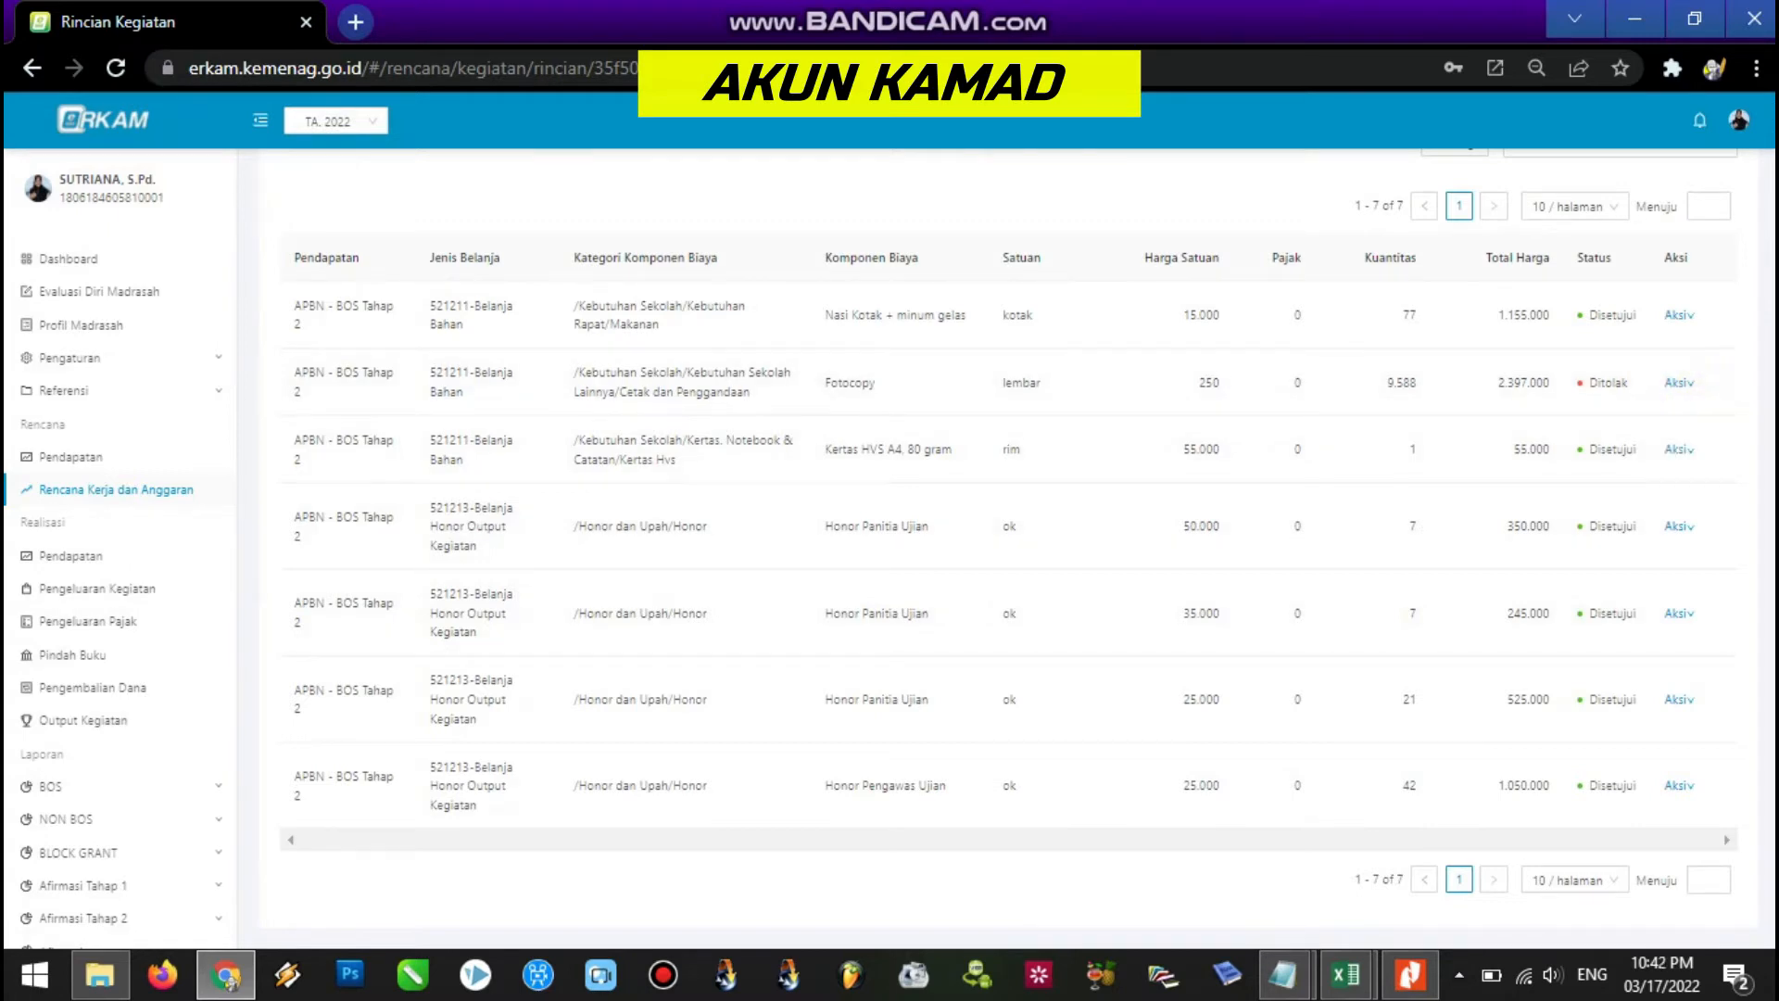
scroll(1009, 547, up, 1)
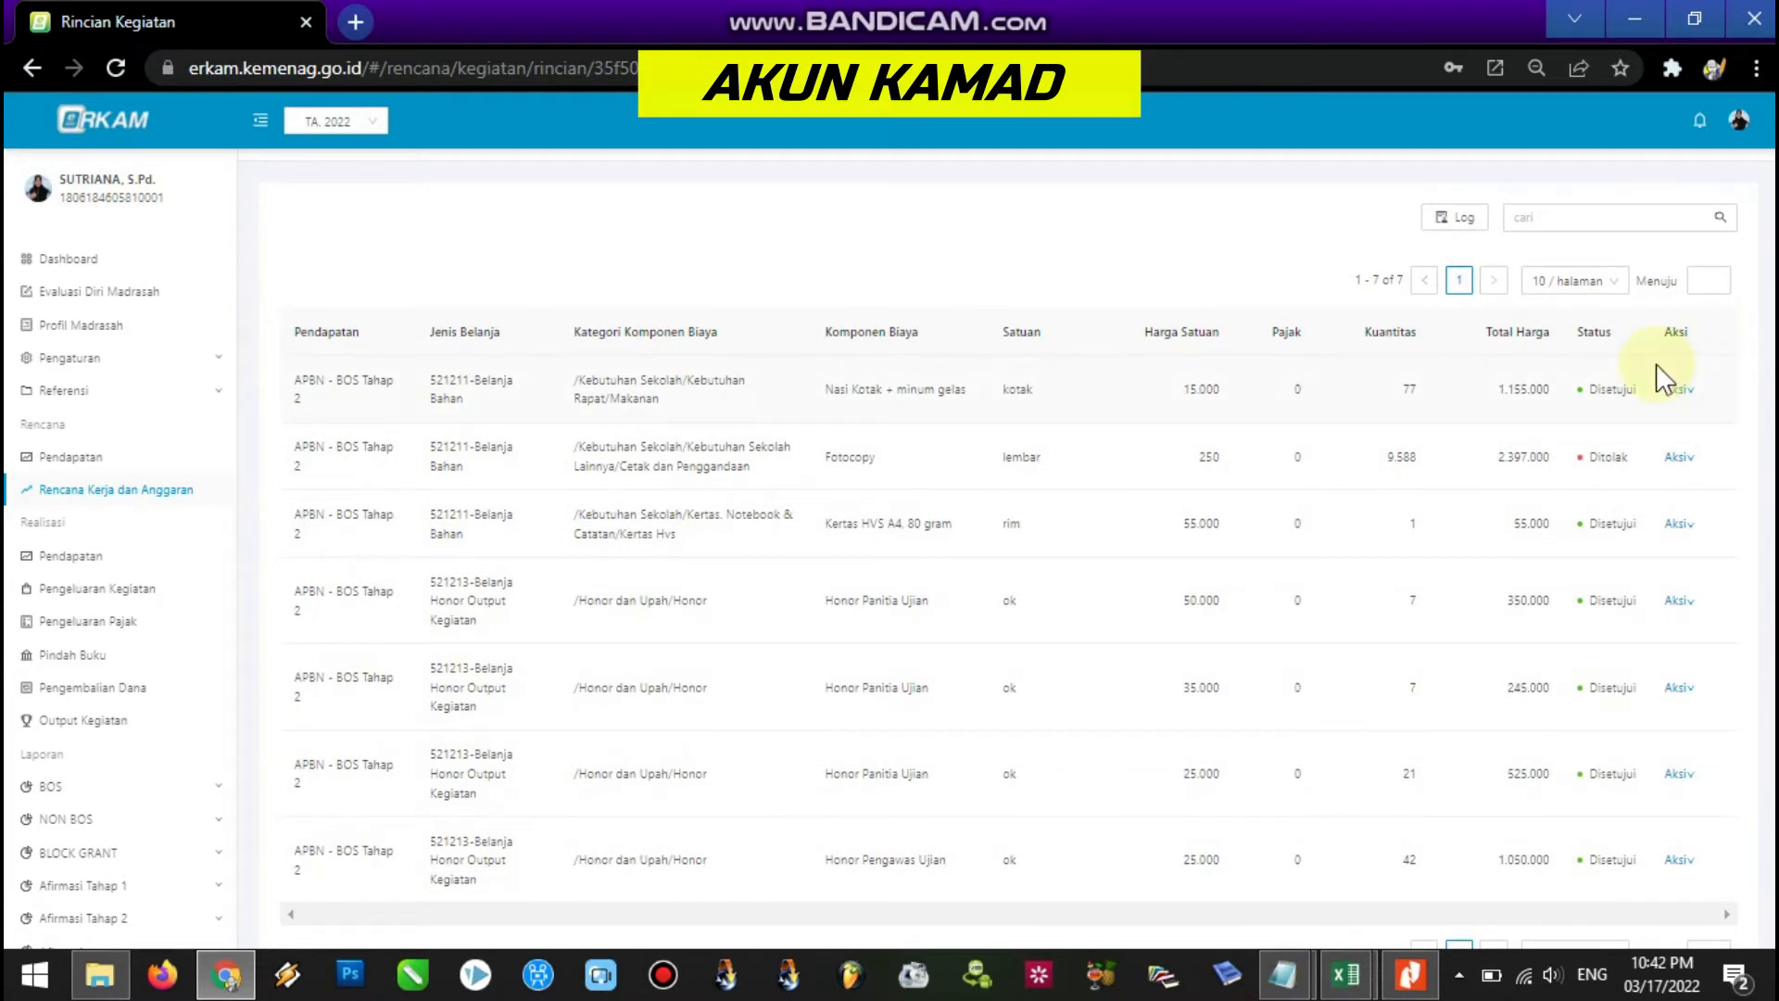
click(1349, 975)
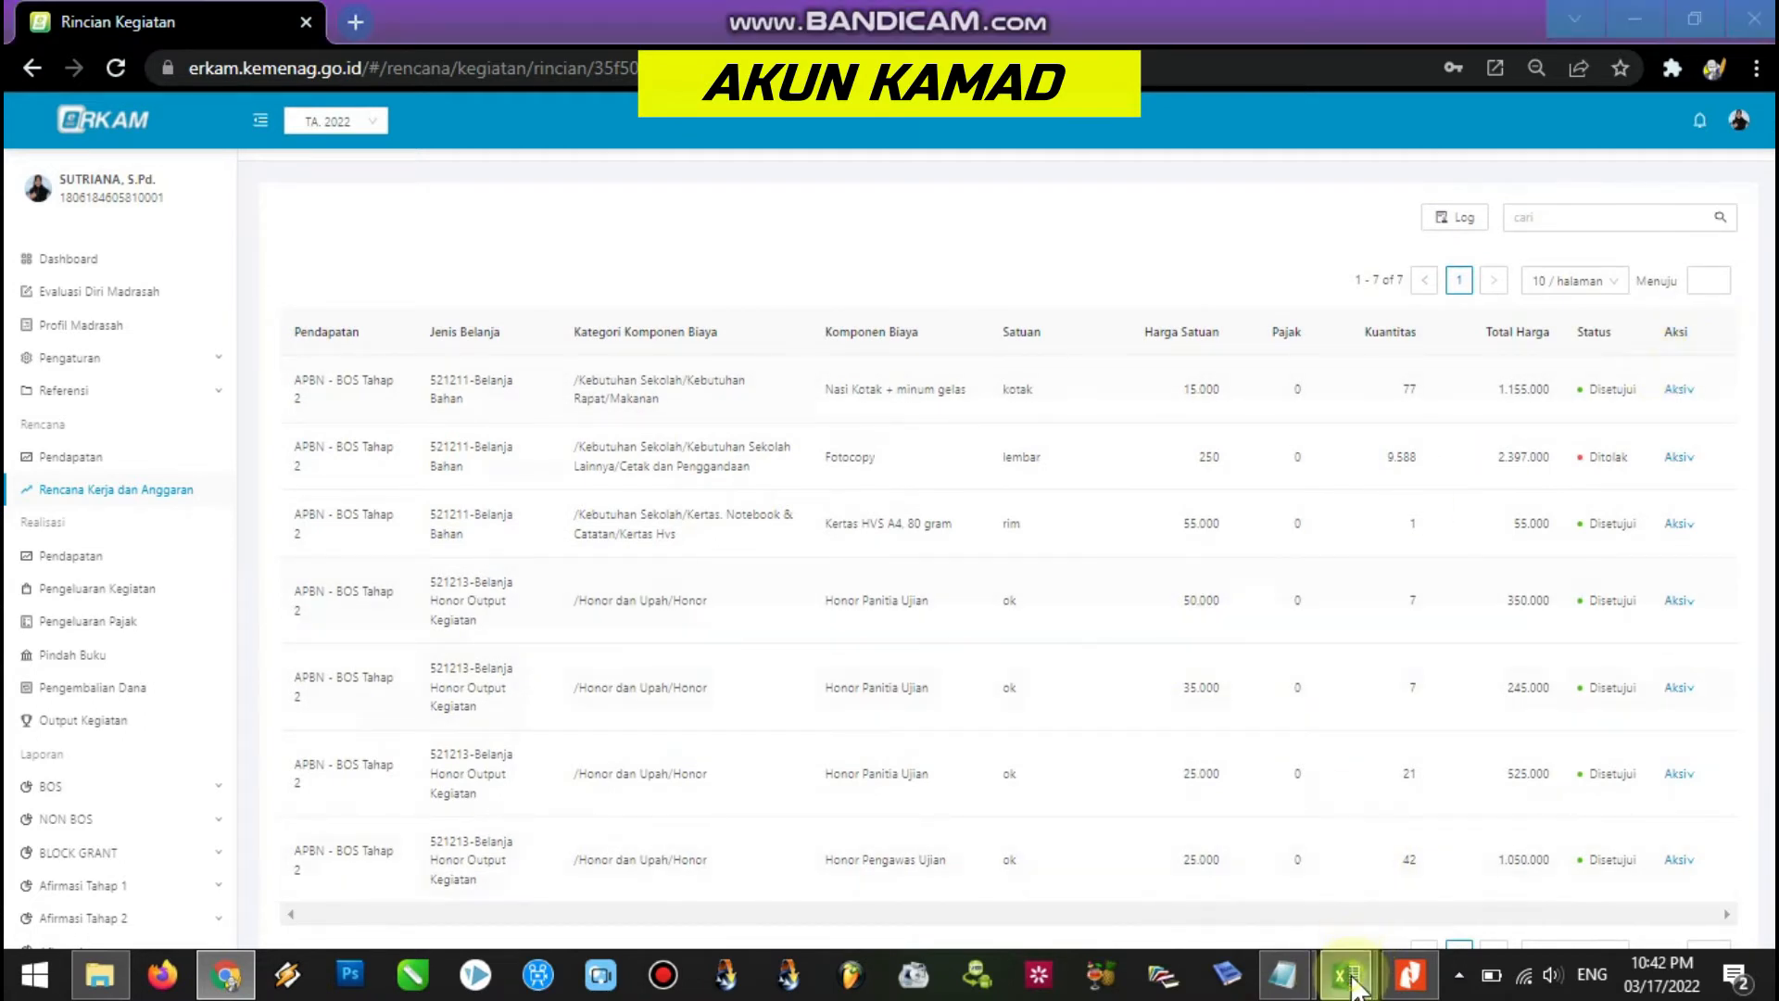
drag(1765, 434, 1763, 480)
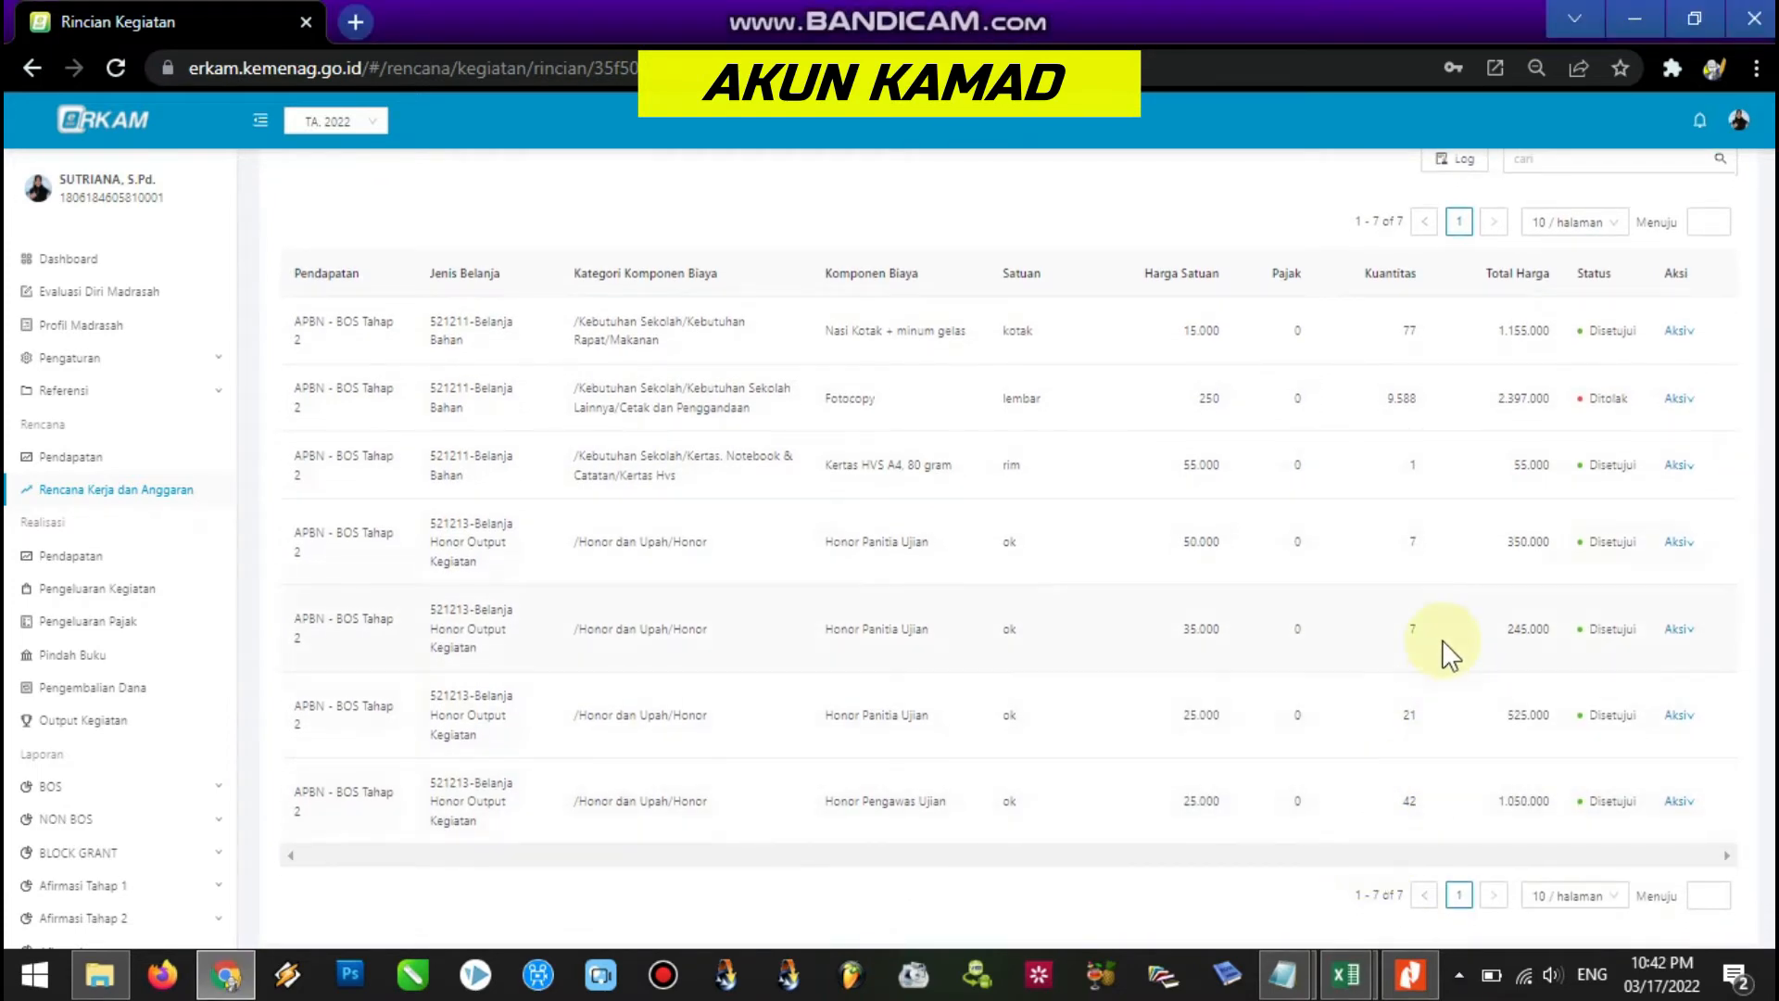
mouse_move(1284, 974)
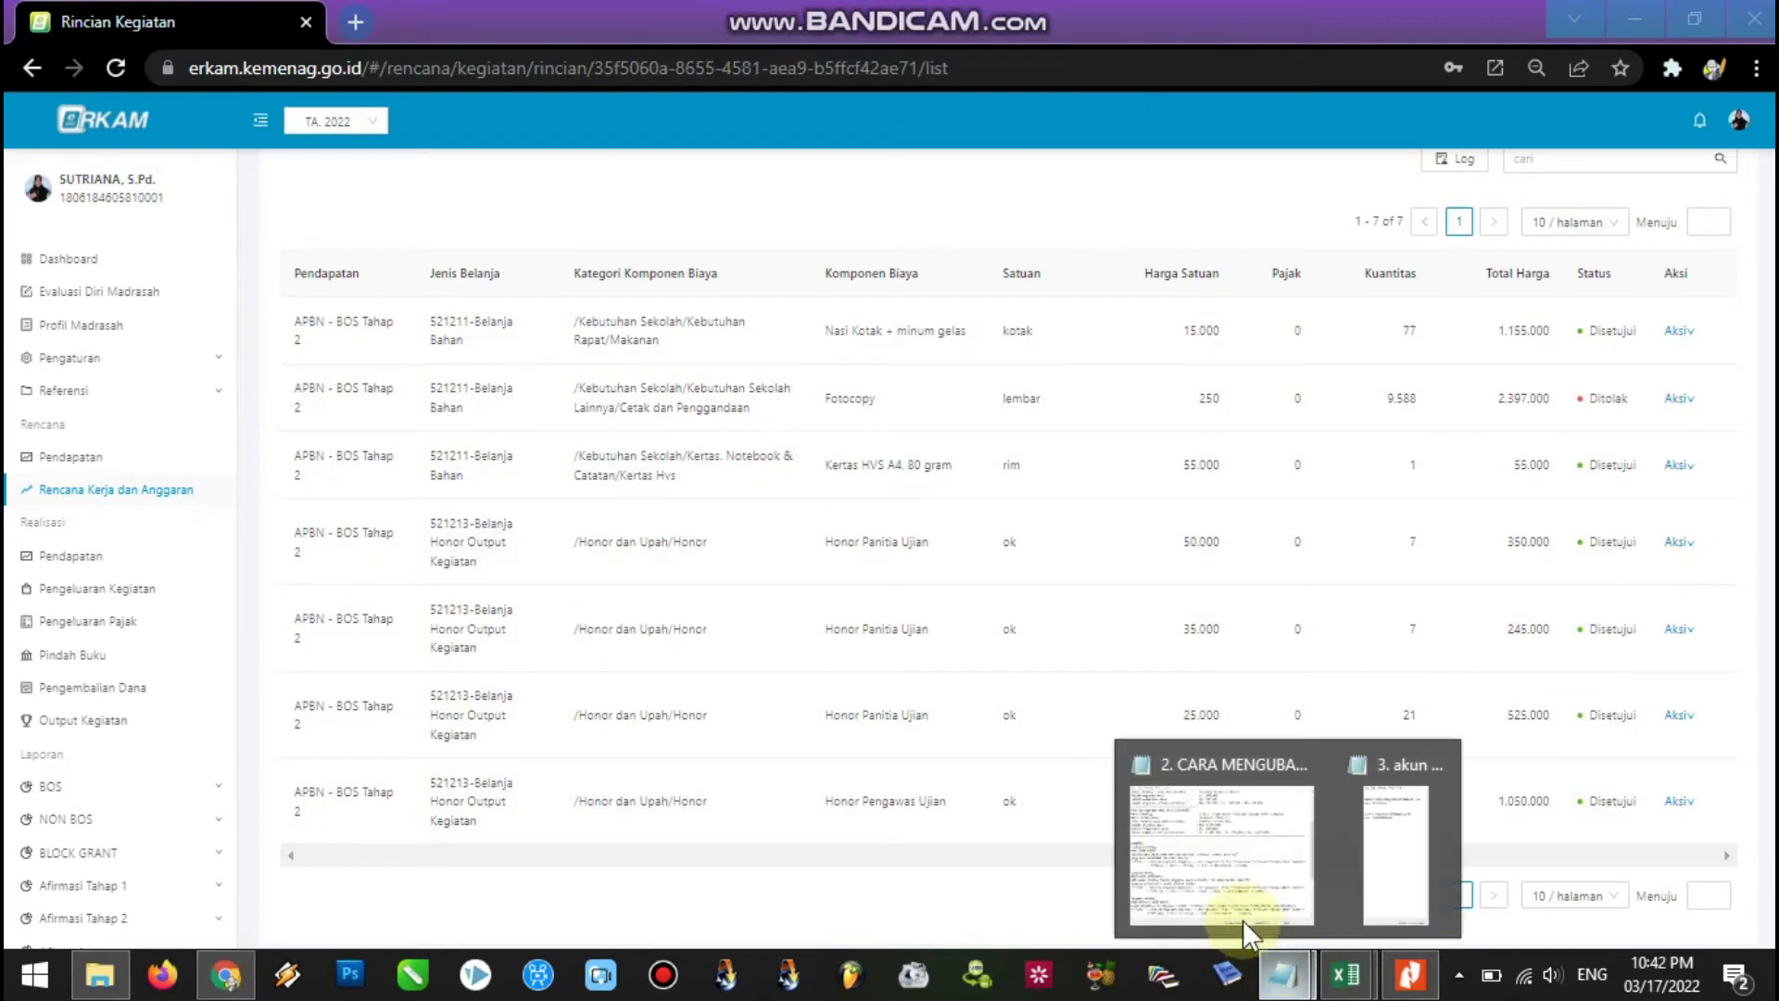
click(1225, 899)
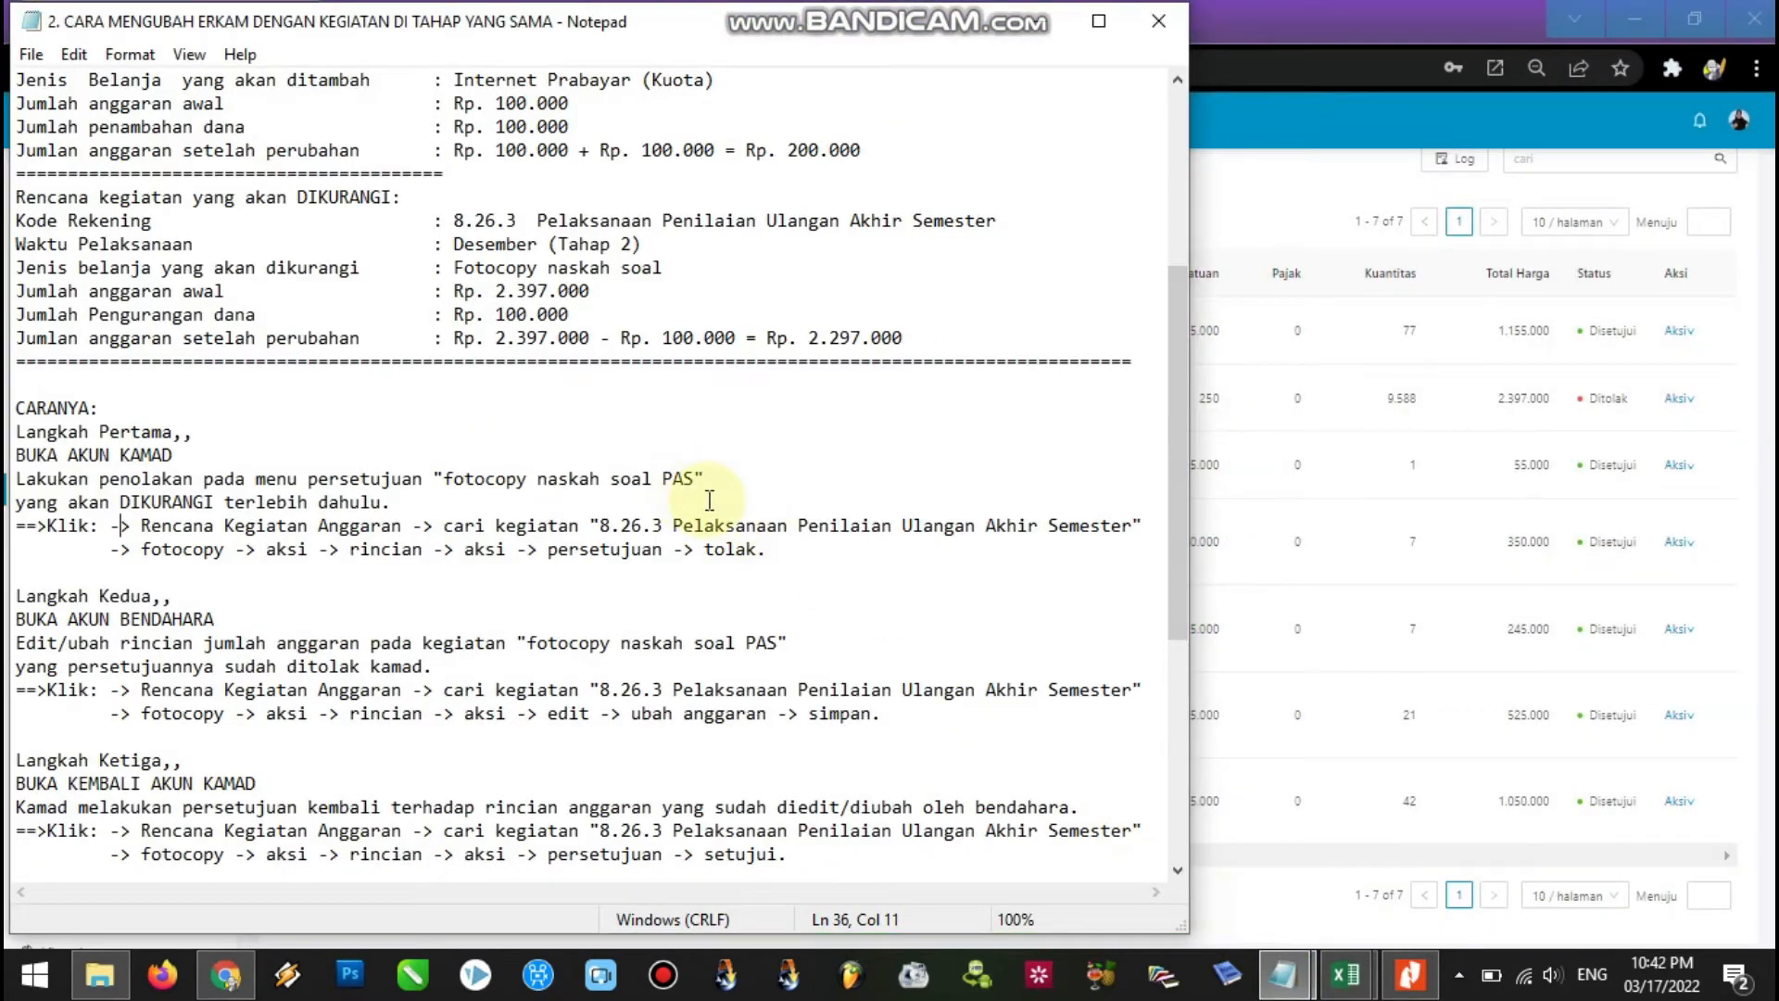
drag(1176, 408, 1181, 341)
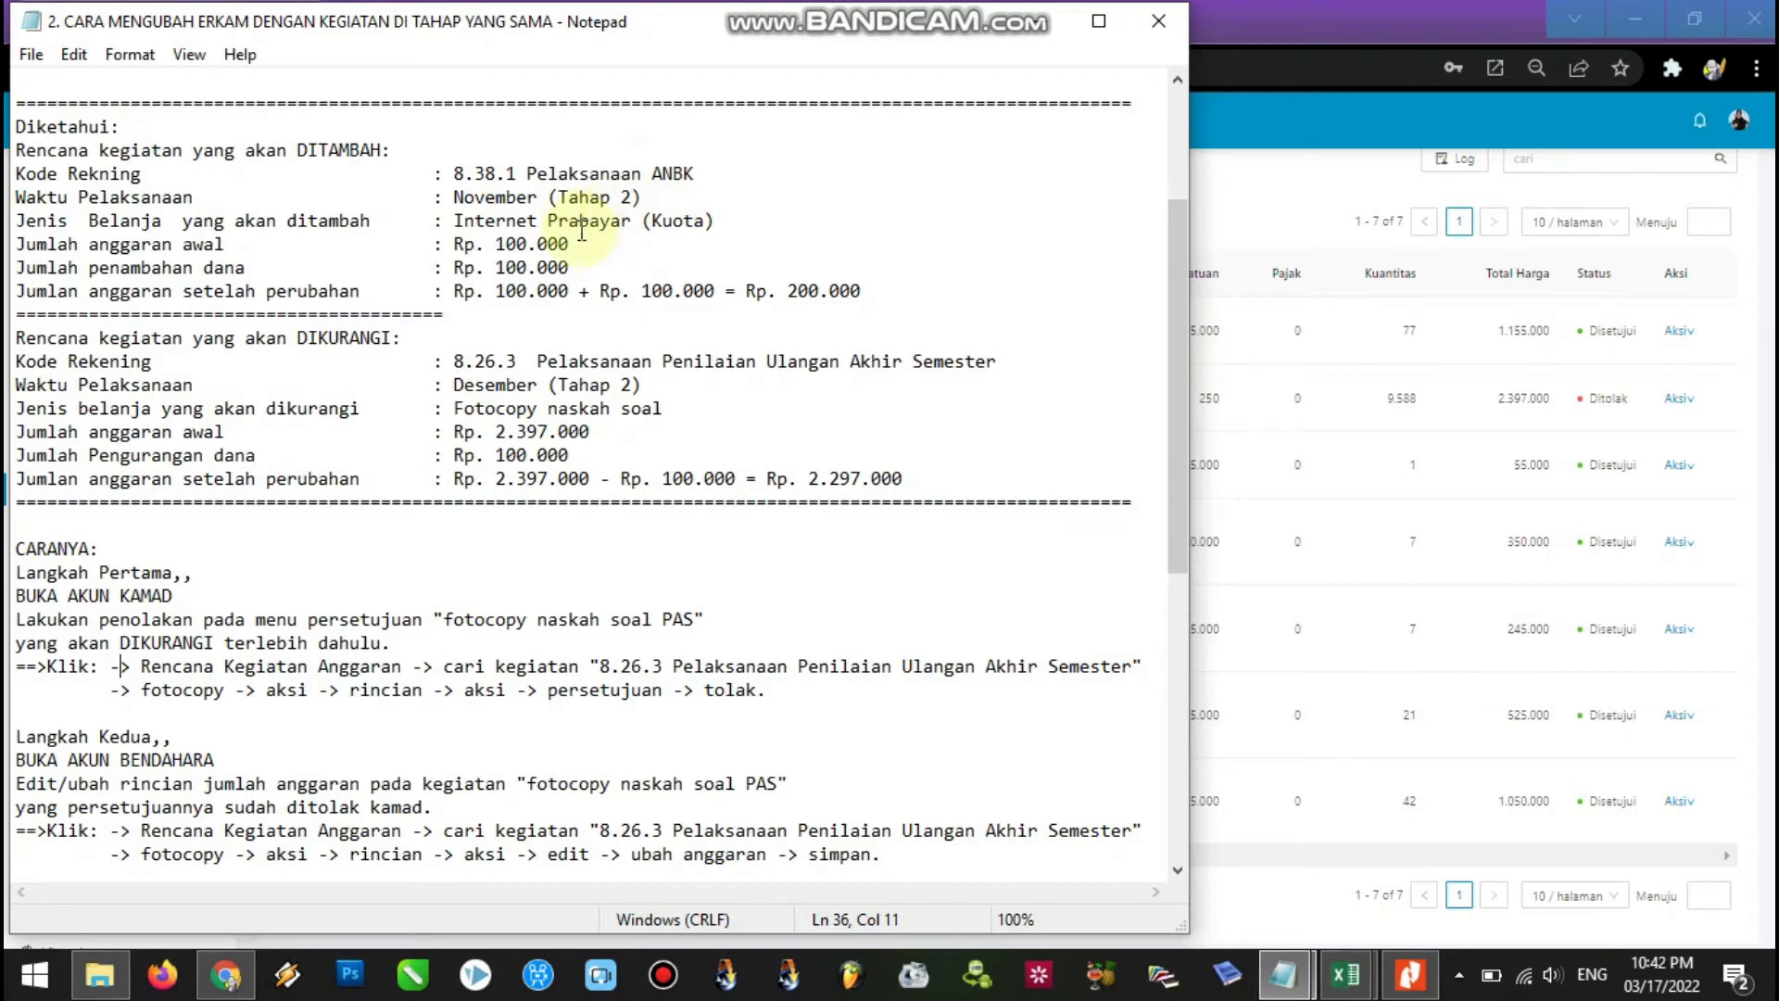
drag(718, 221, 453, 174)
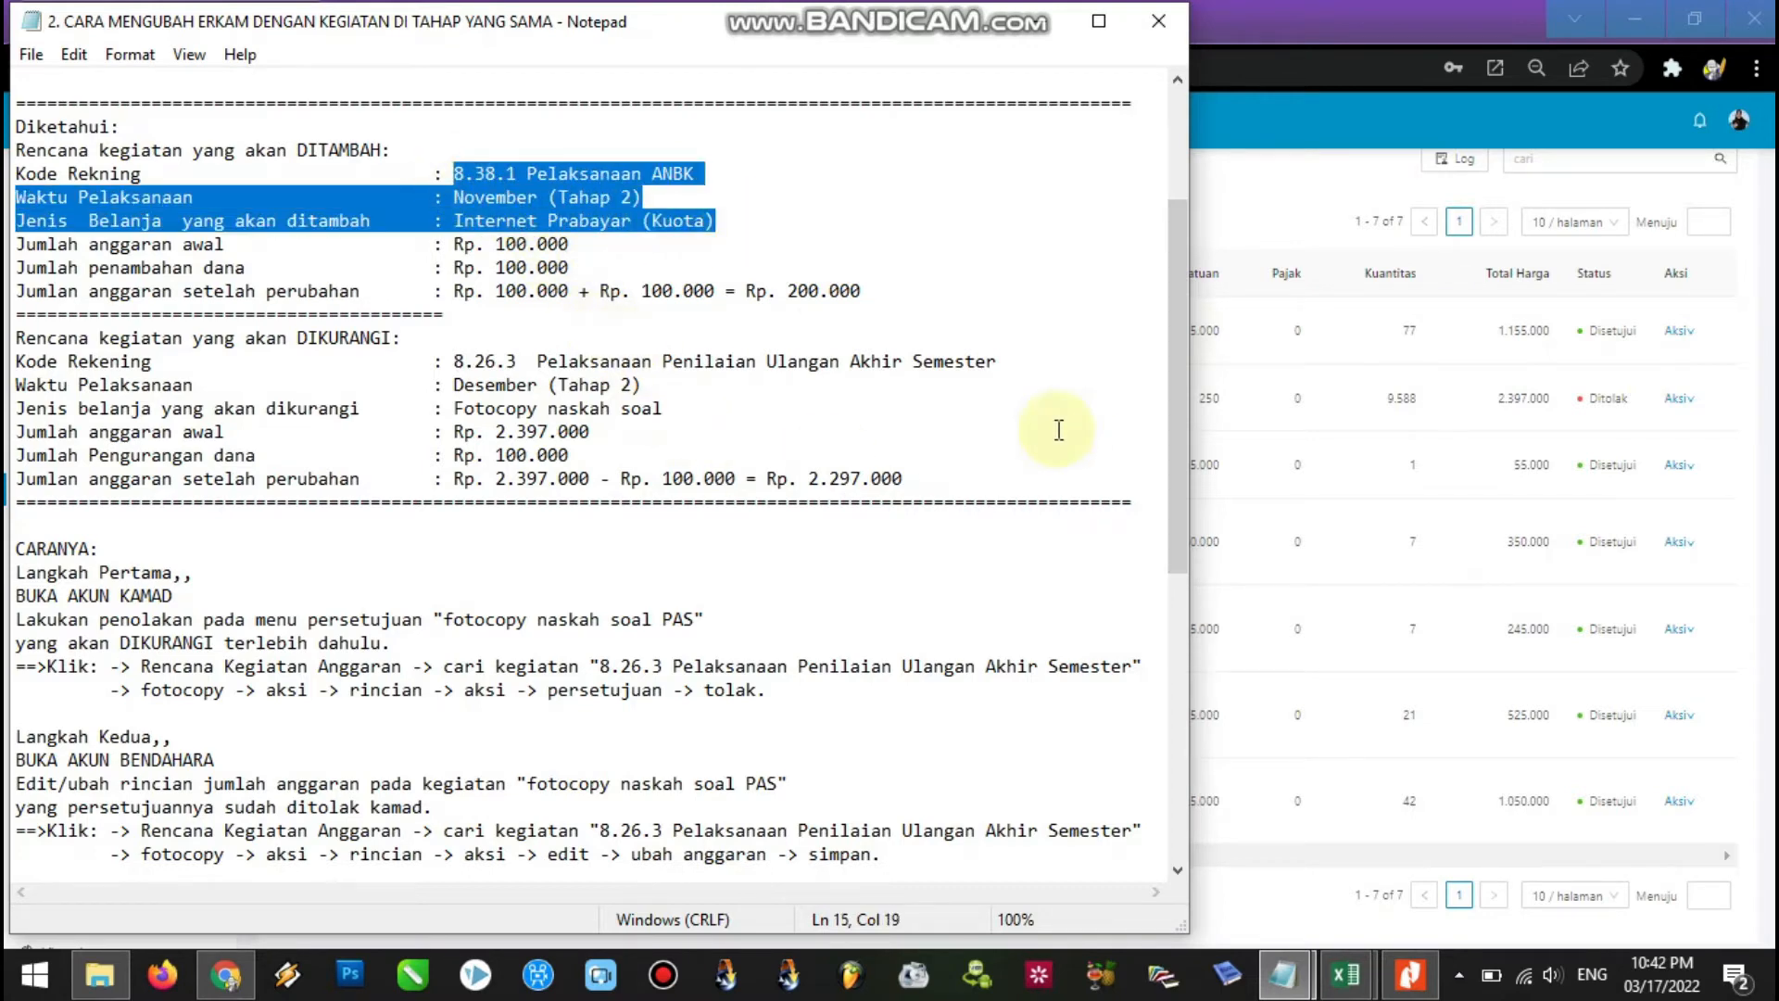
click(1378, 28)
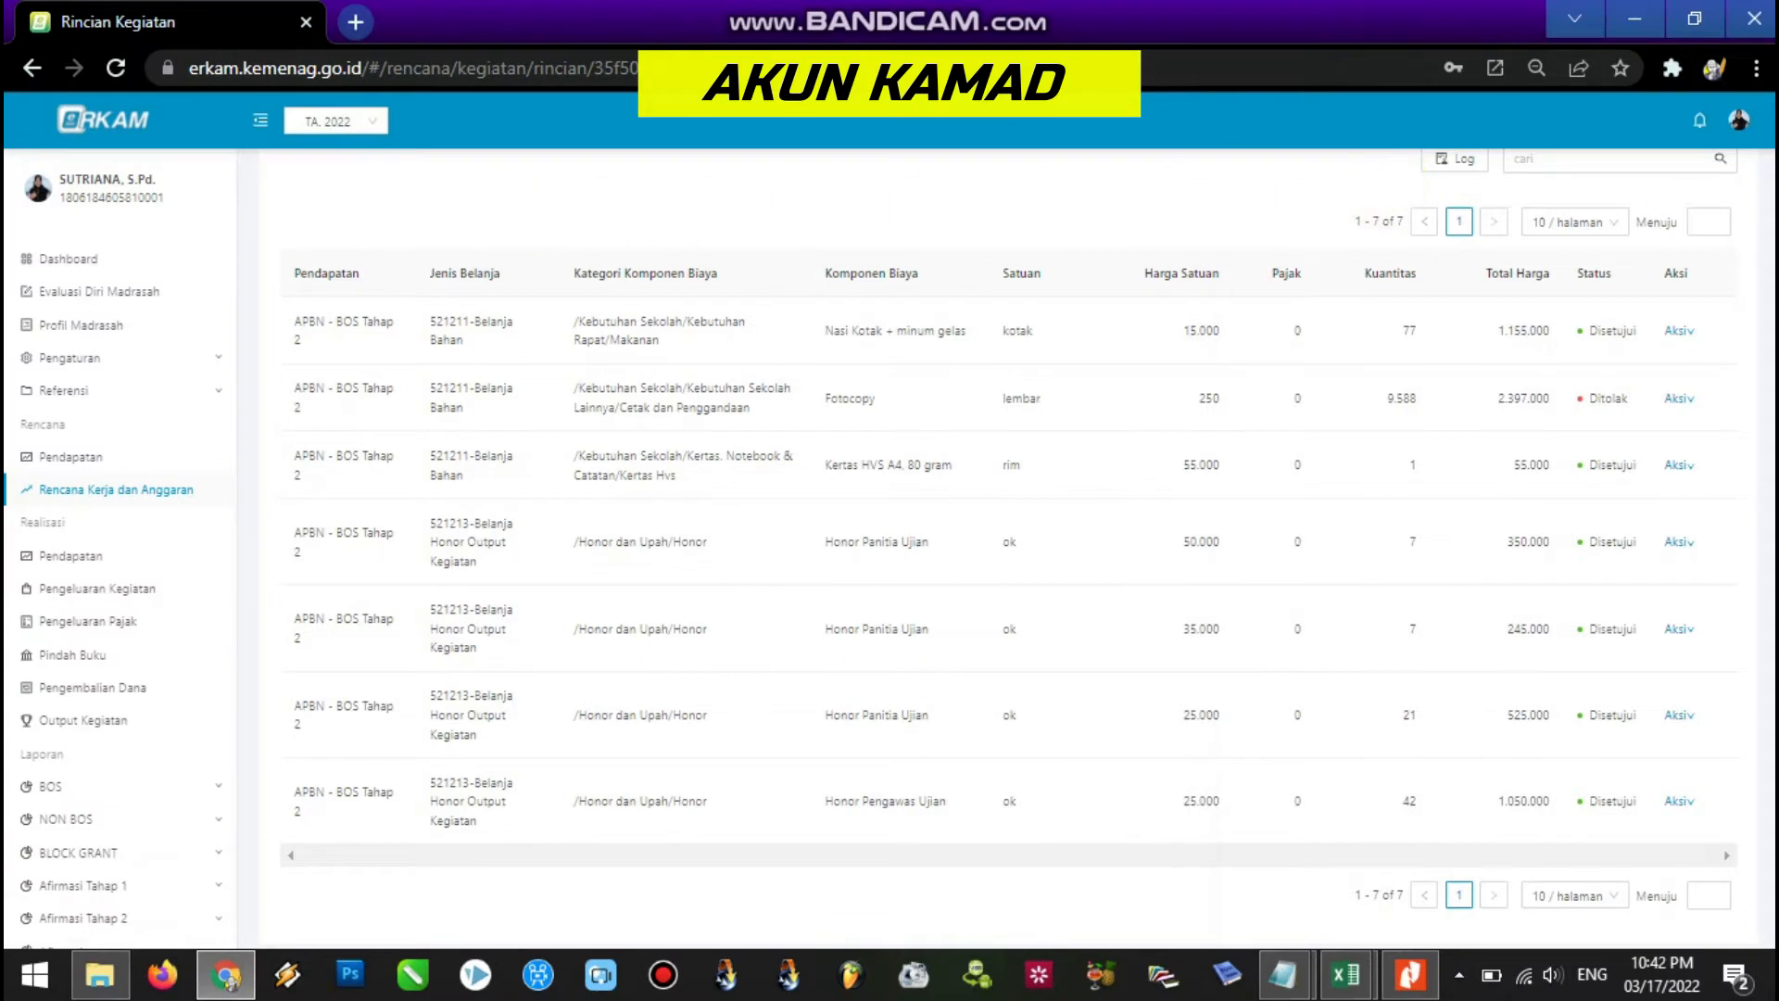
Return to the activity list and open Rincian for Pelaksanaan ANBK on page 4.
scroll(1322, 216, up, 1)
scroll(1710, 197, up, 1)
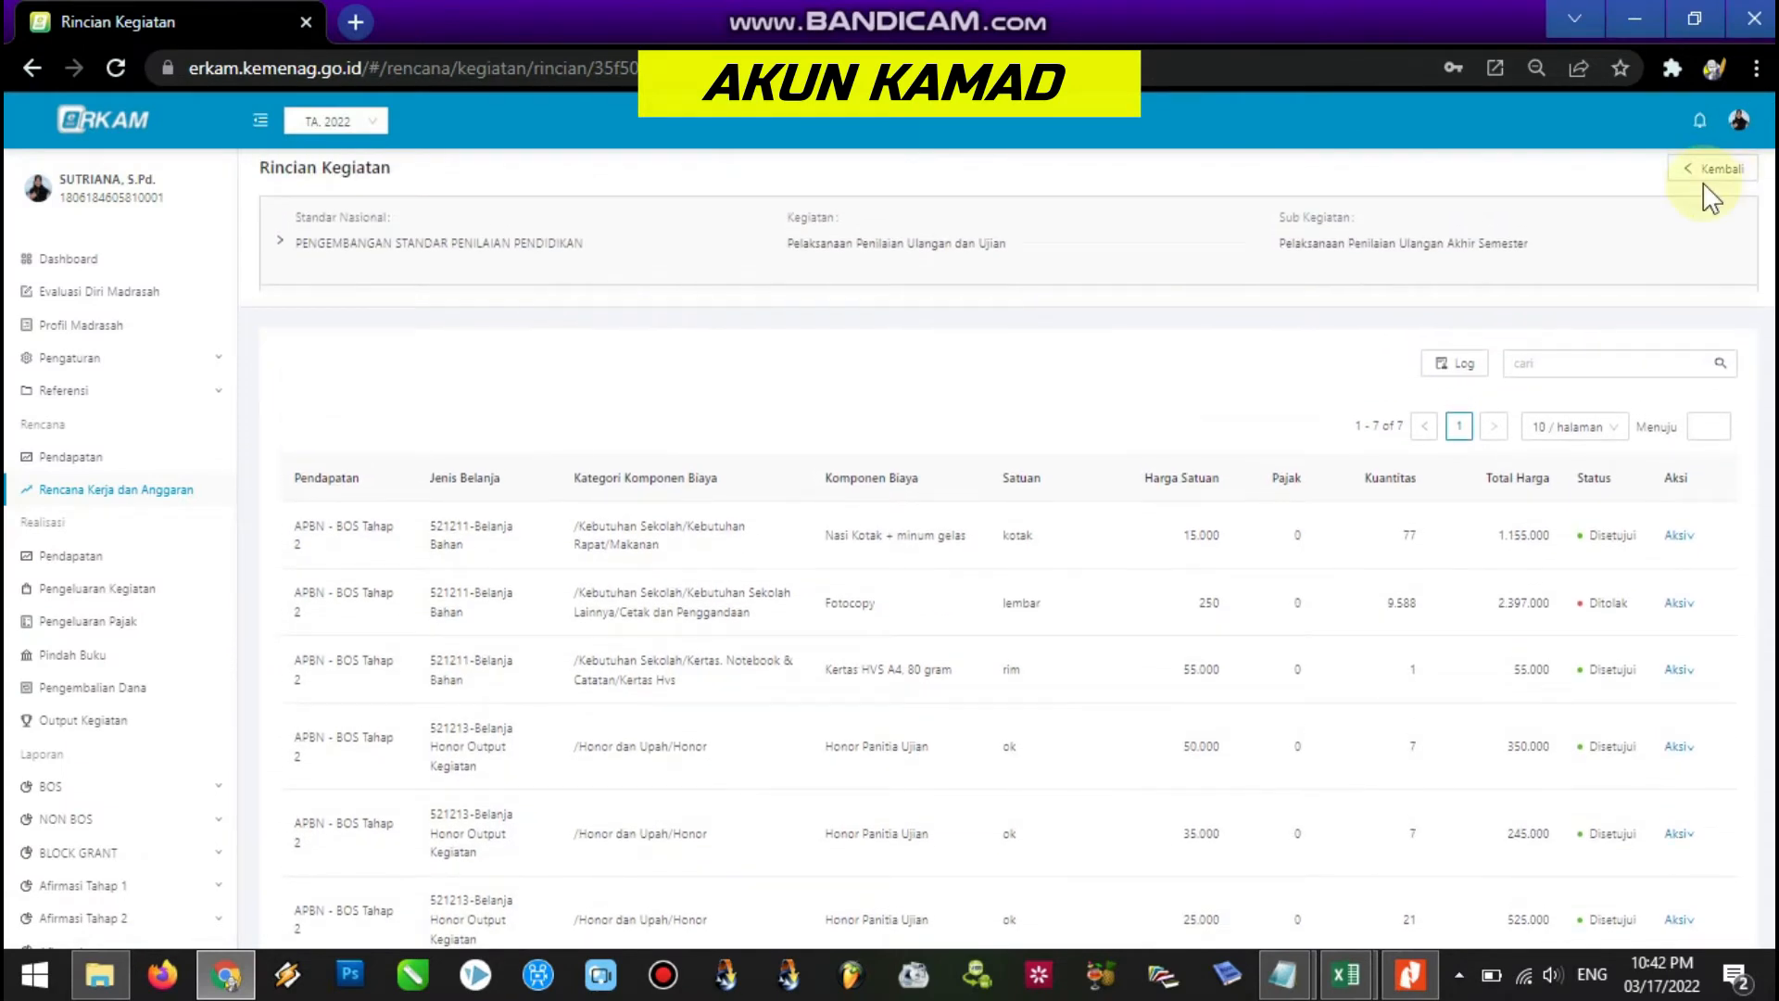
click(1708, 192)
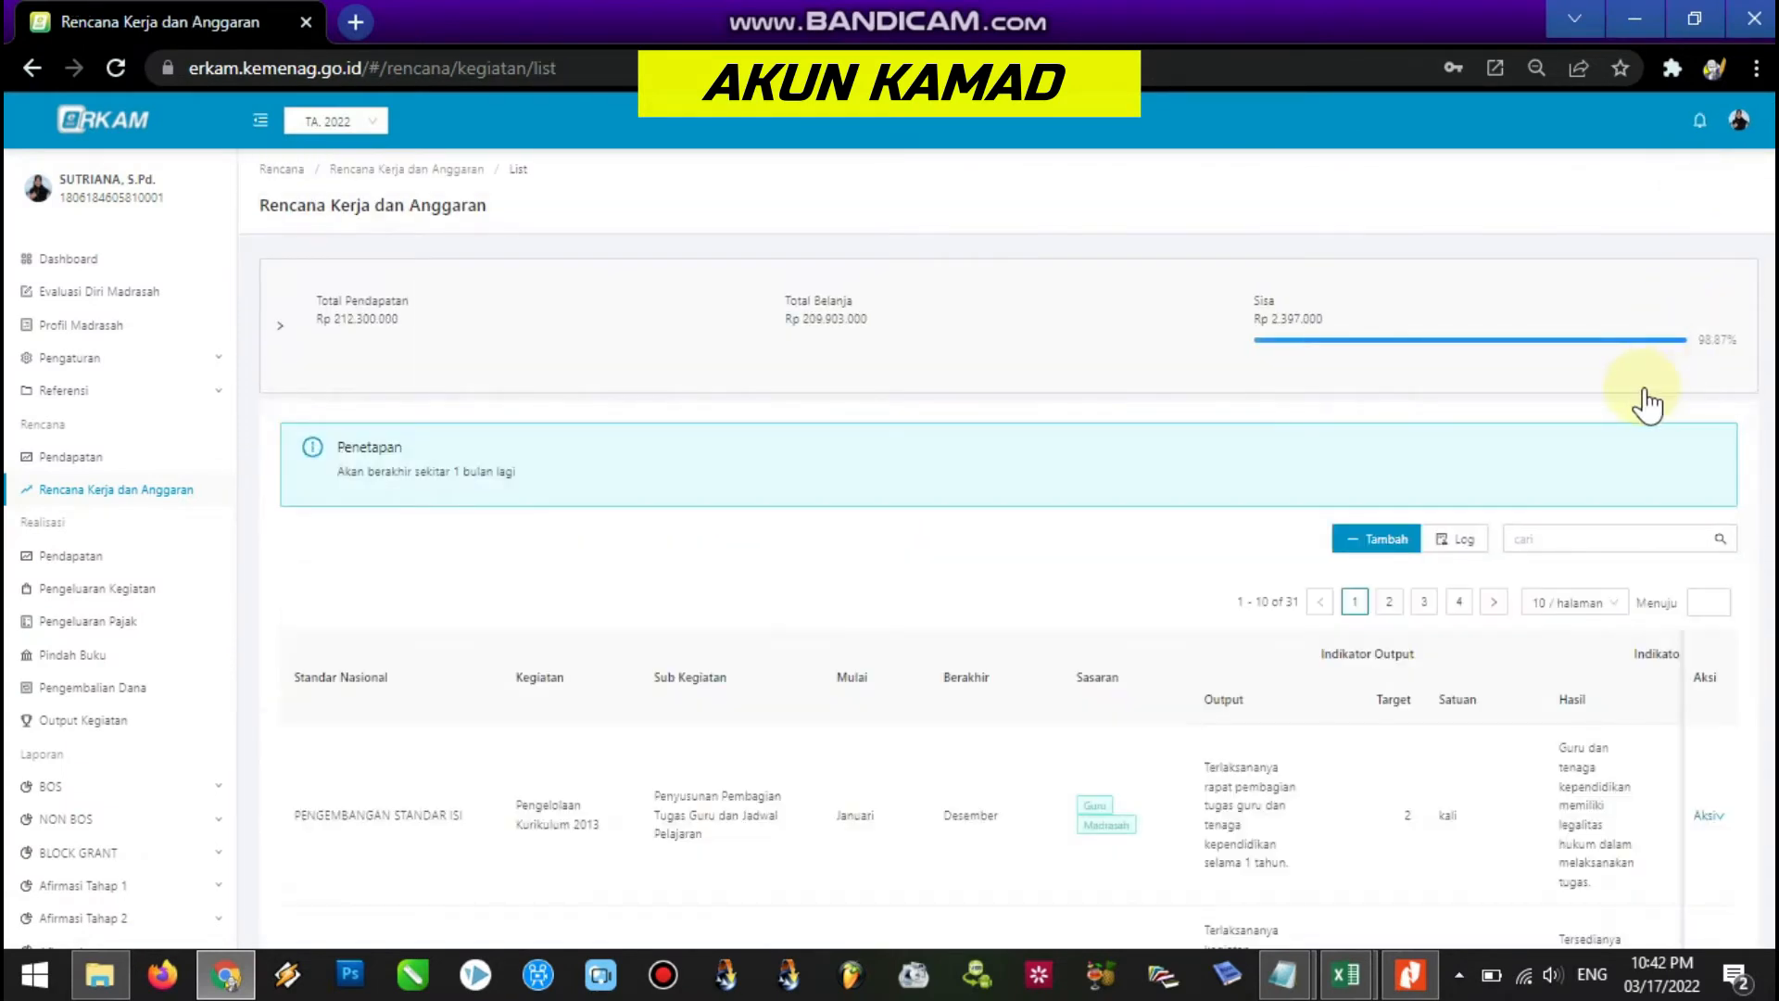
scroll(1493, 426, down, 2)
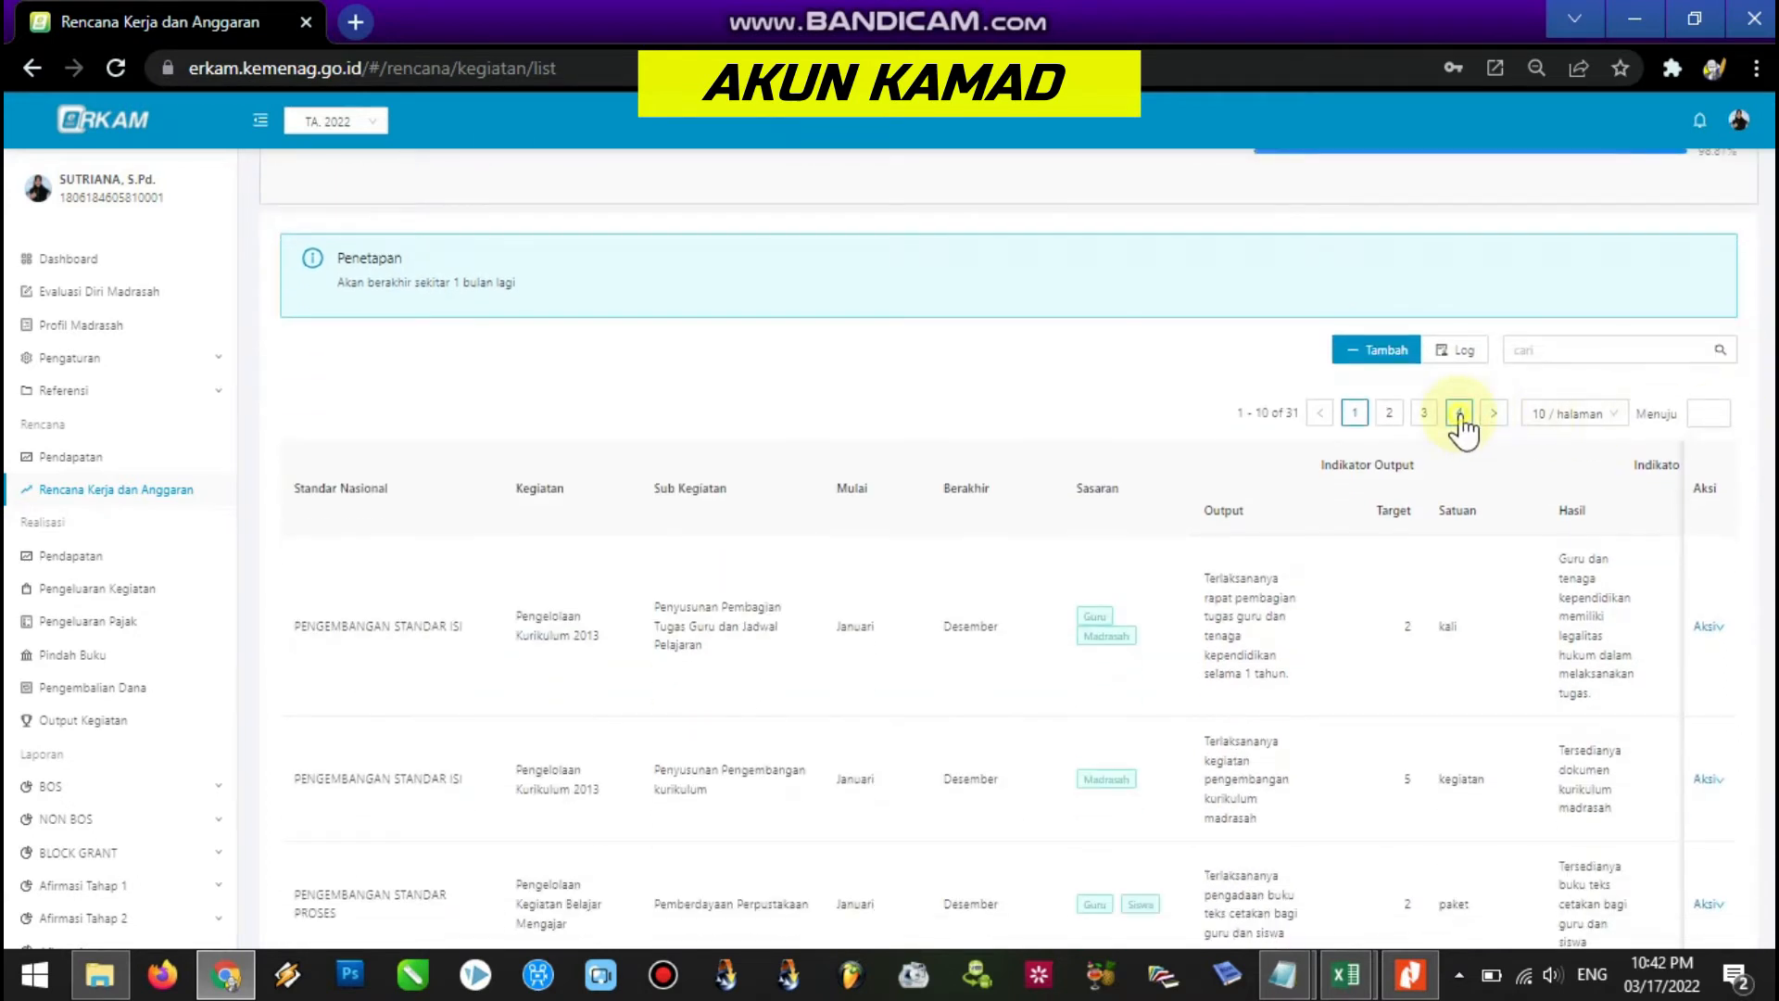
click(1465, 416)
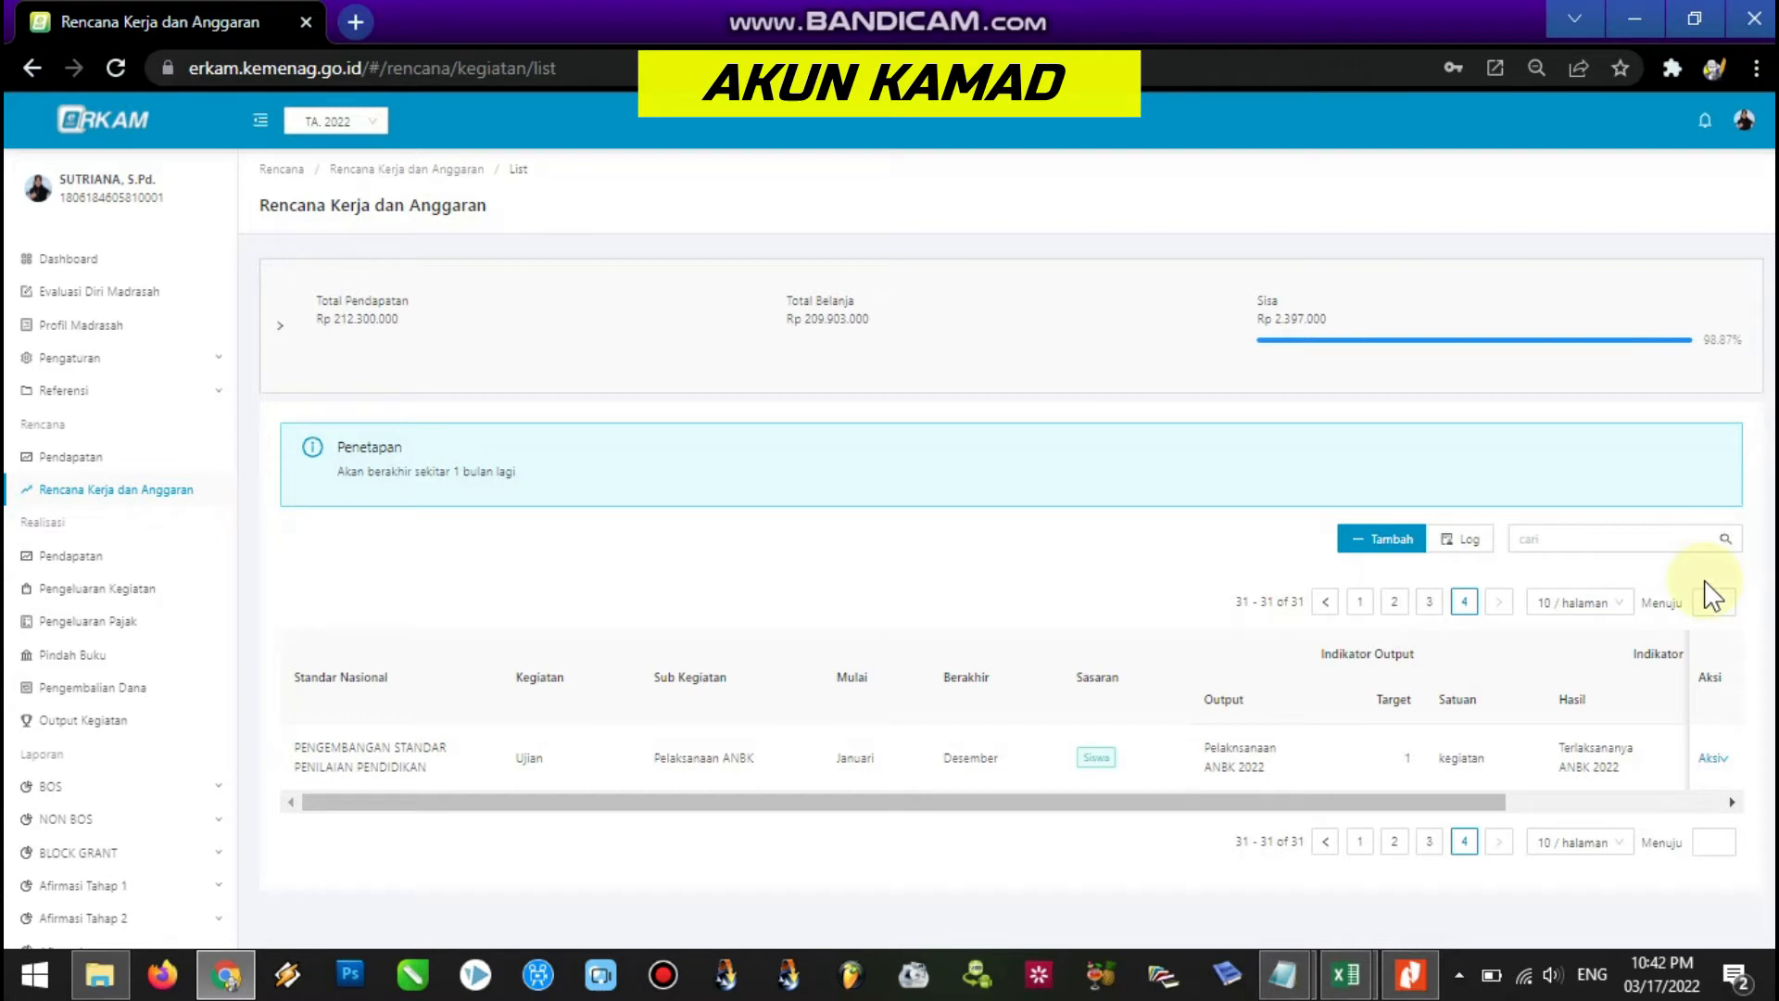
click(1716, 758)
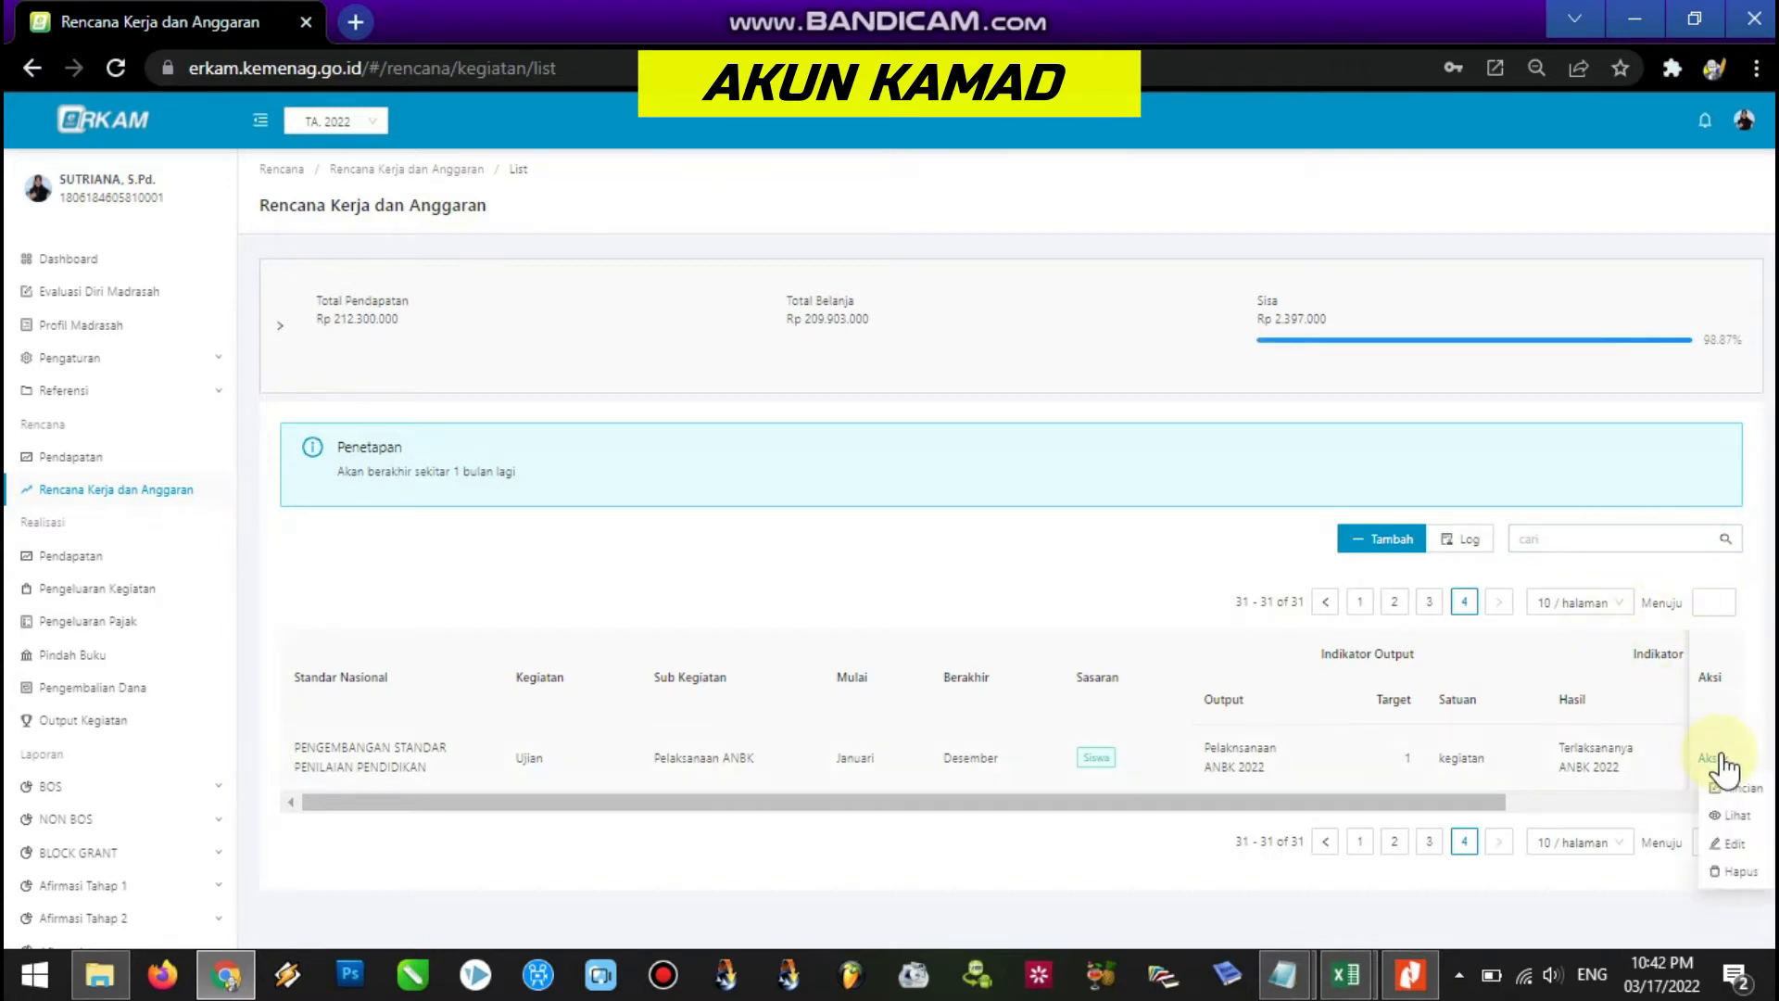
click(1729, 788)
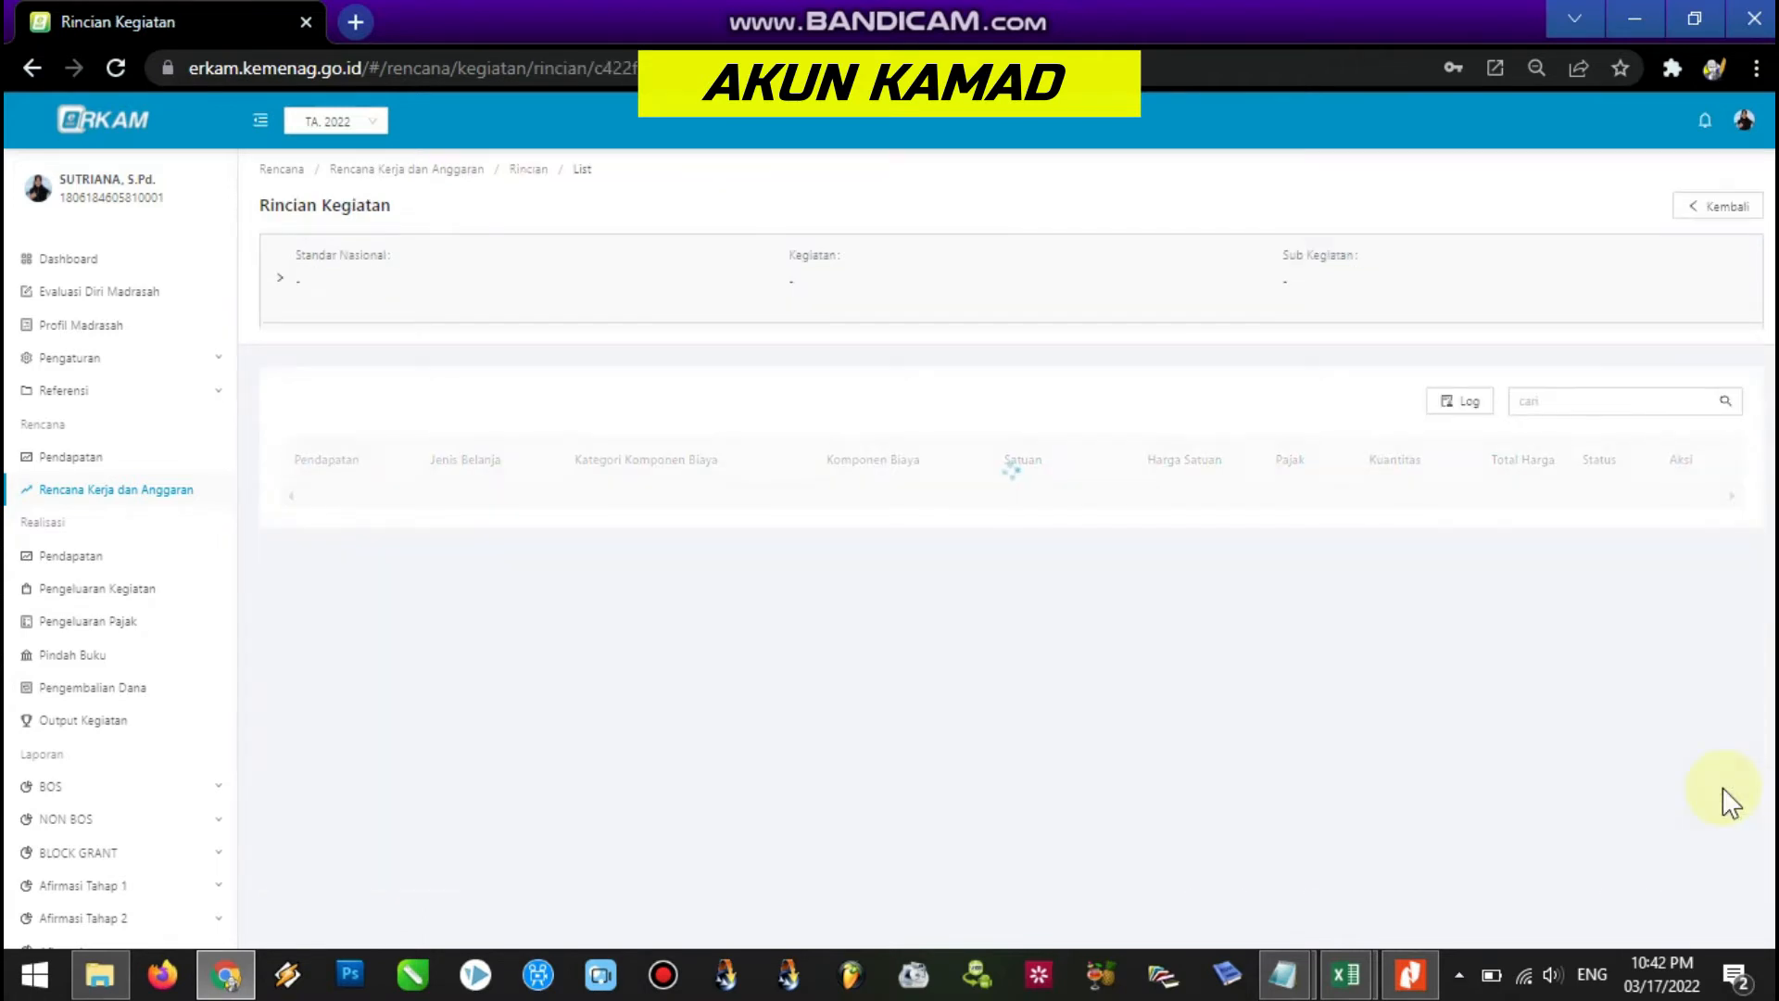
Reject the Internet Prabayar line (100,000) via Persetujuan > Tolak.
scroll(1009, 549, down, 3)
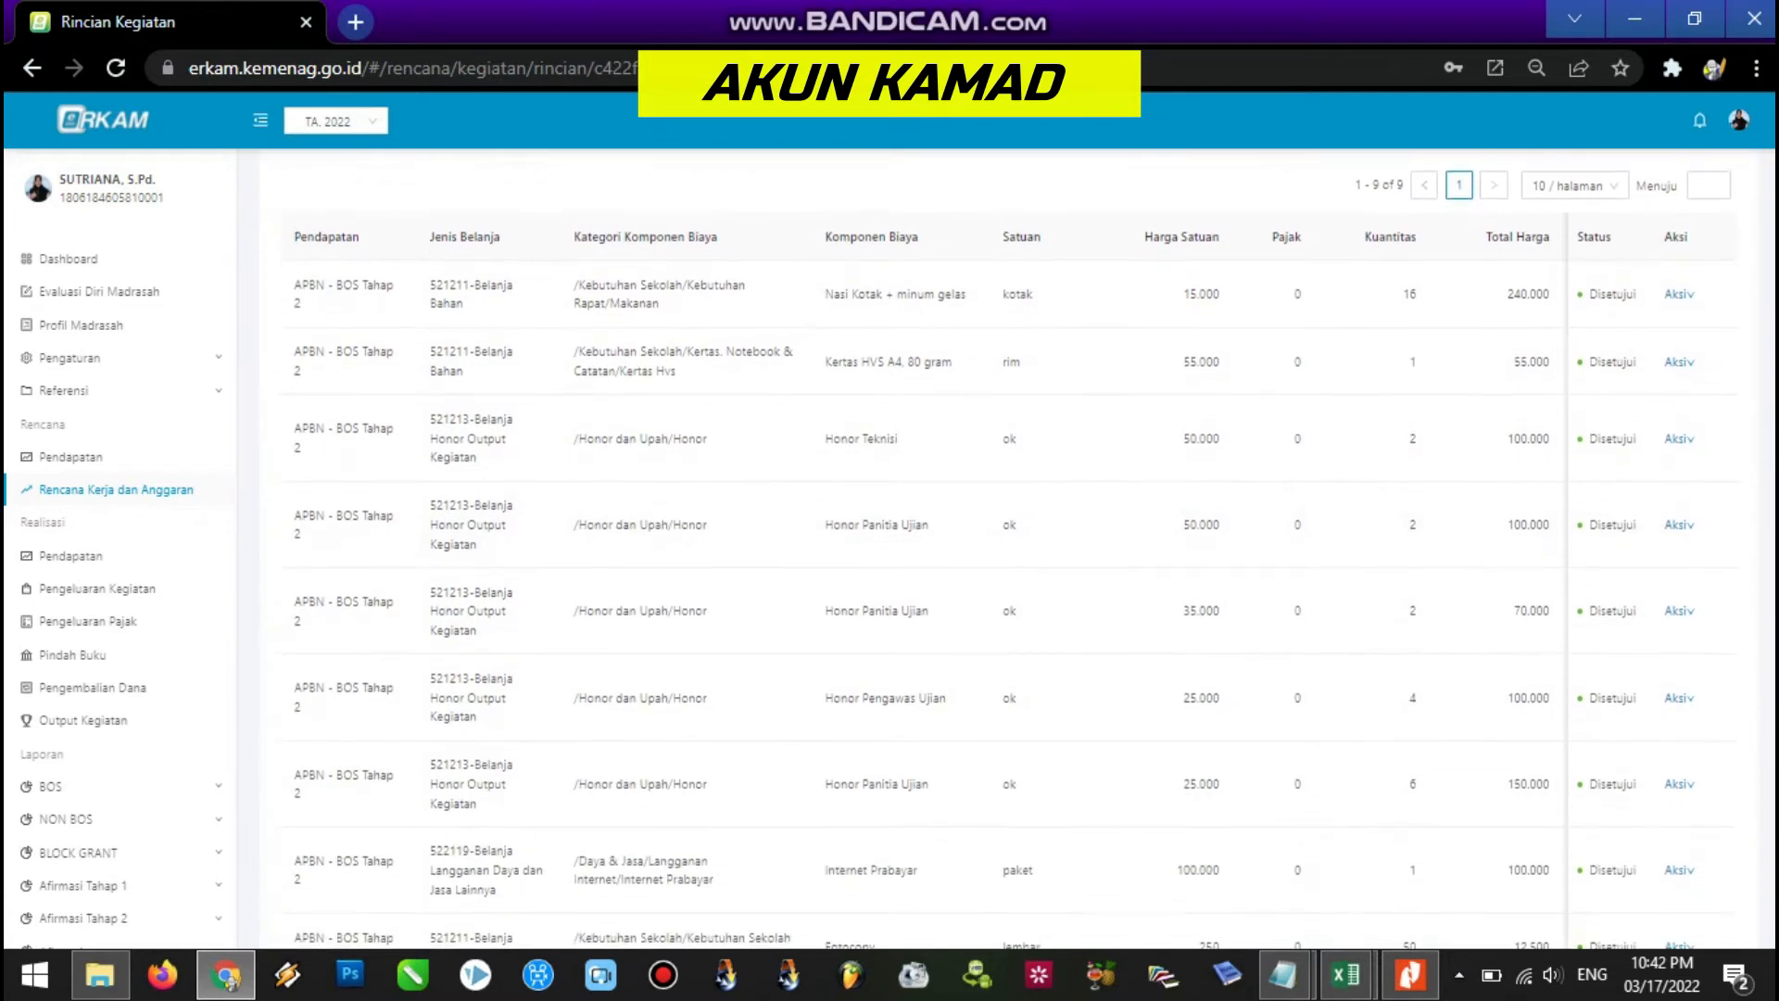
scroll(1734, 790, down, 2)
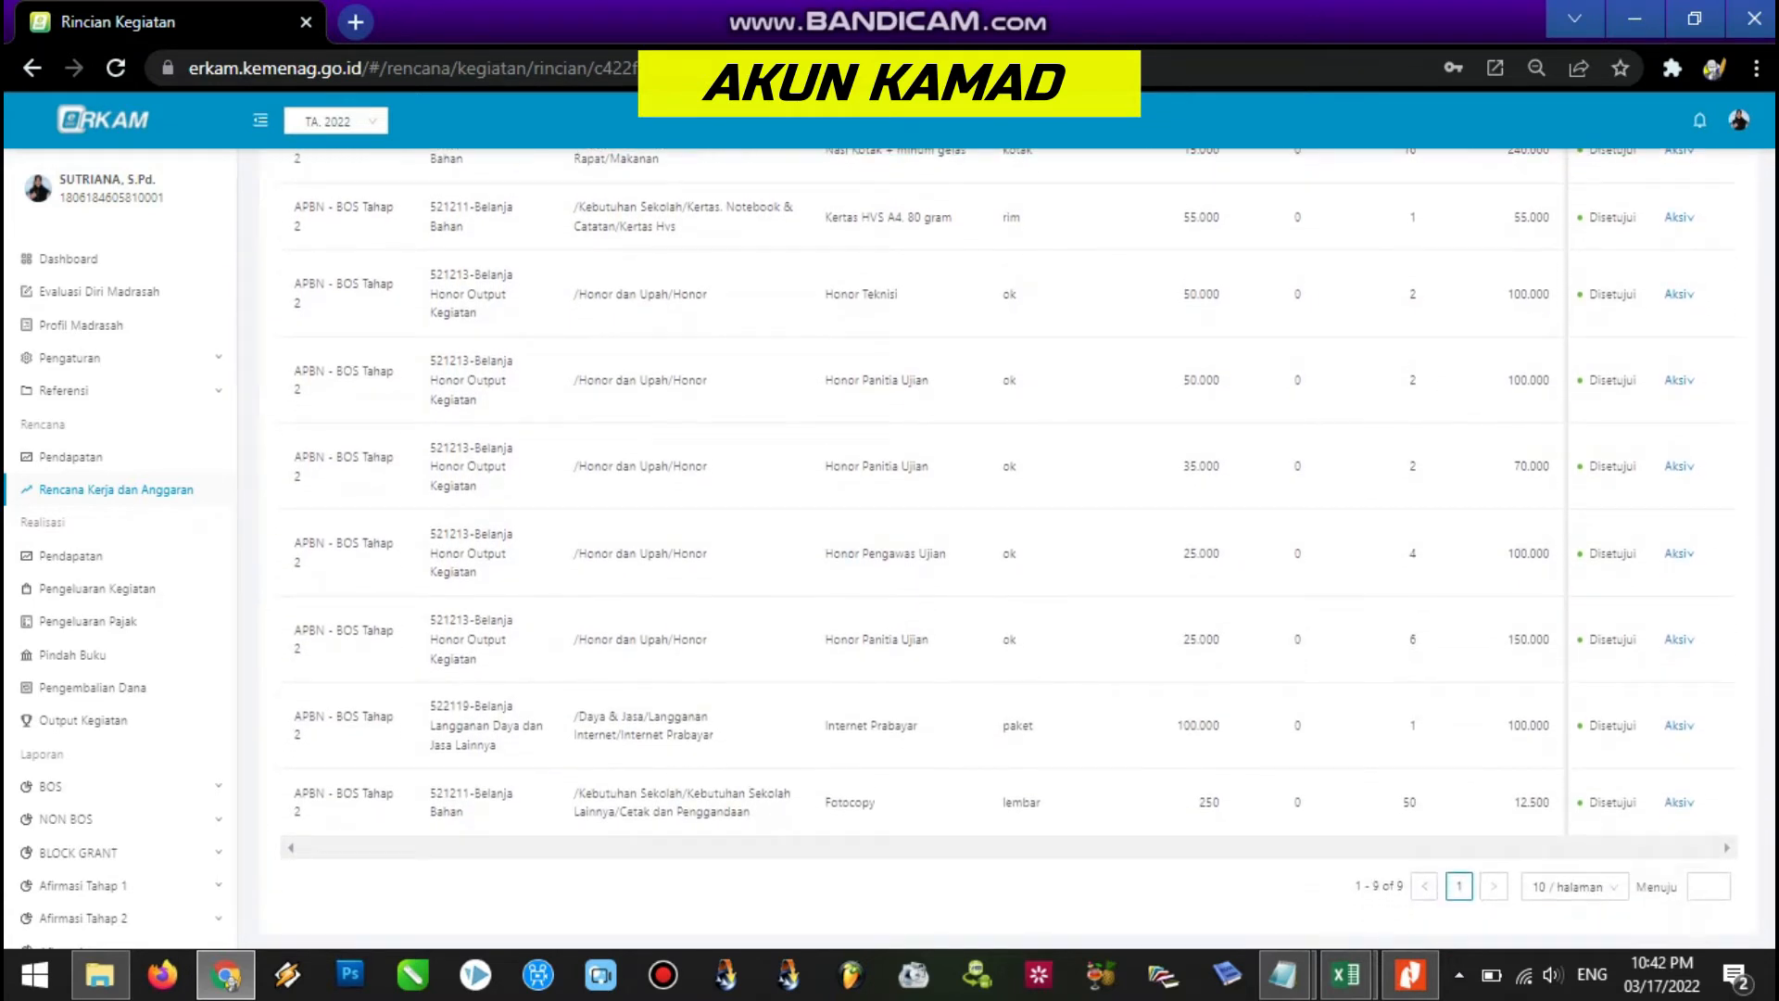
drag(576, 717, 1417, 722)
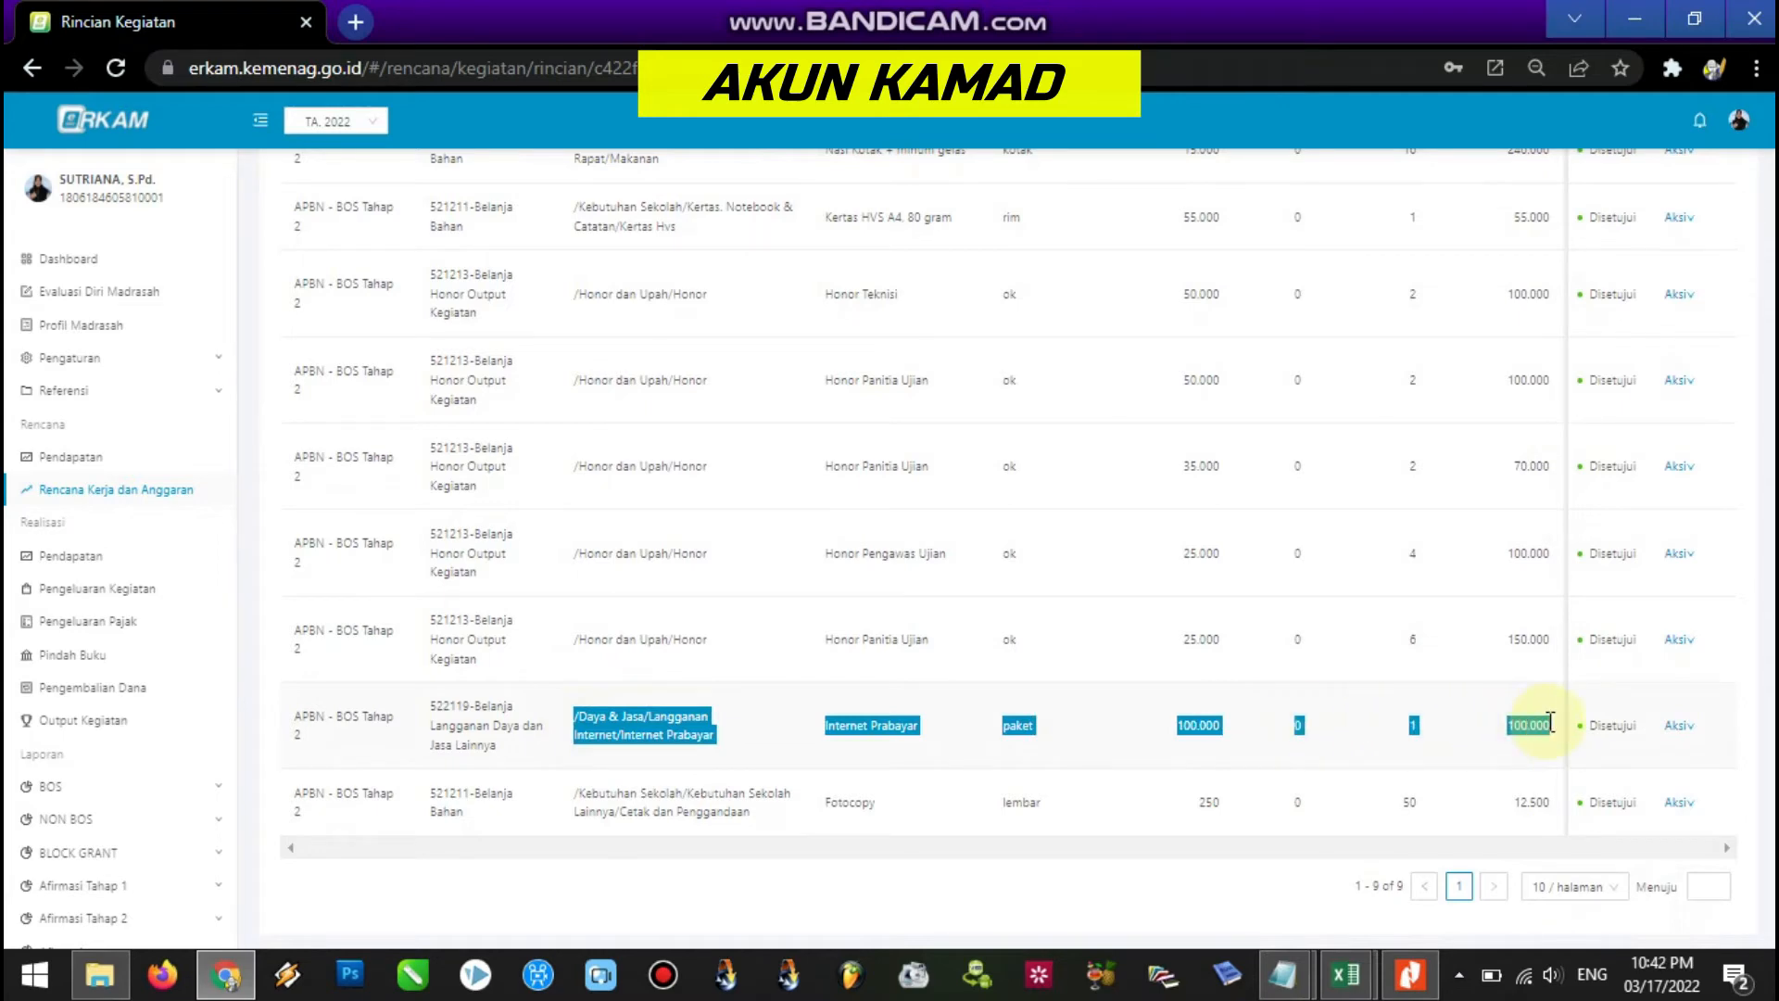
click(1692, 727)
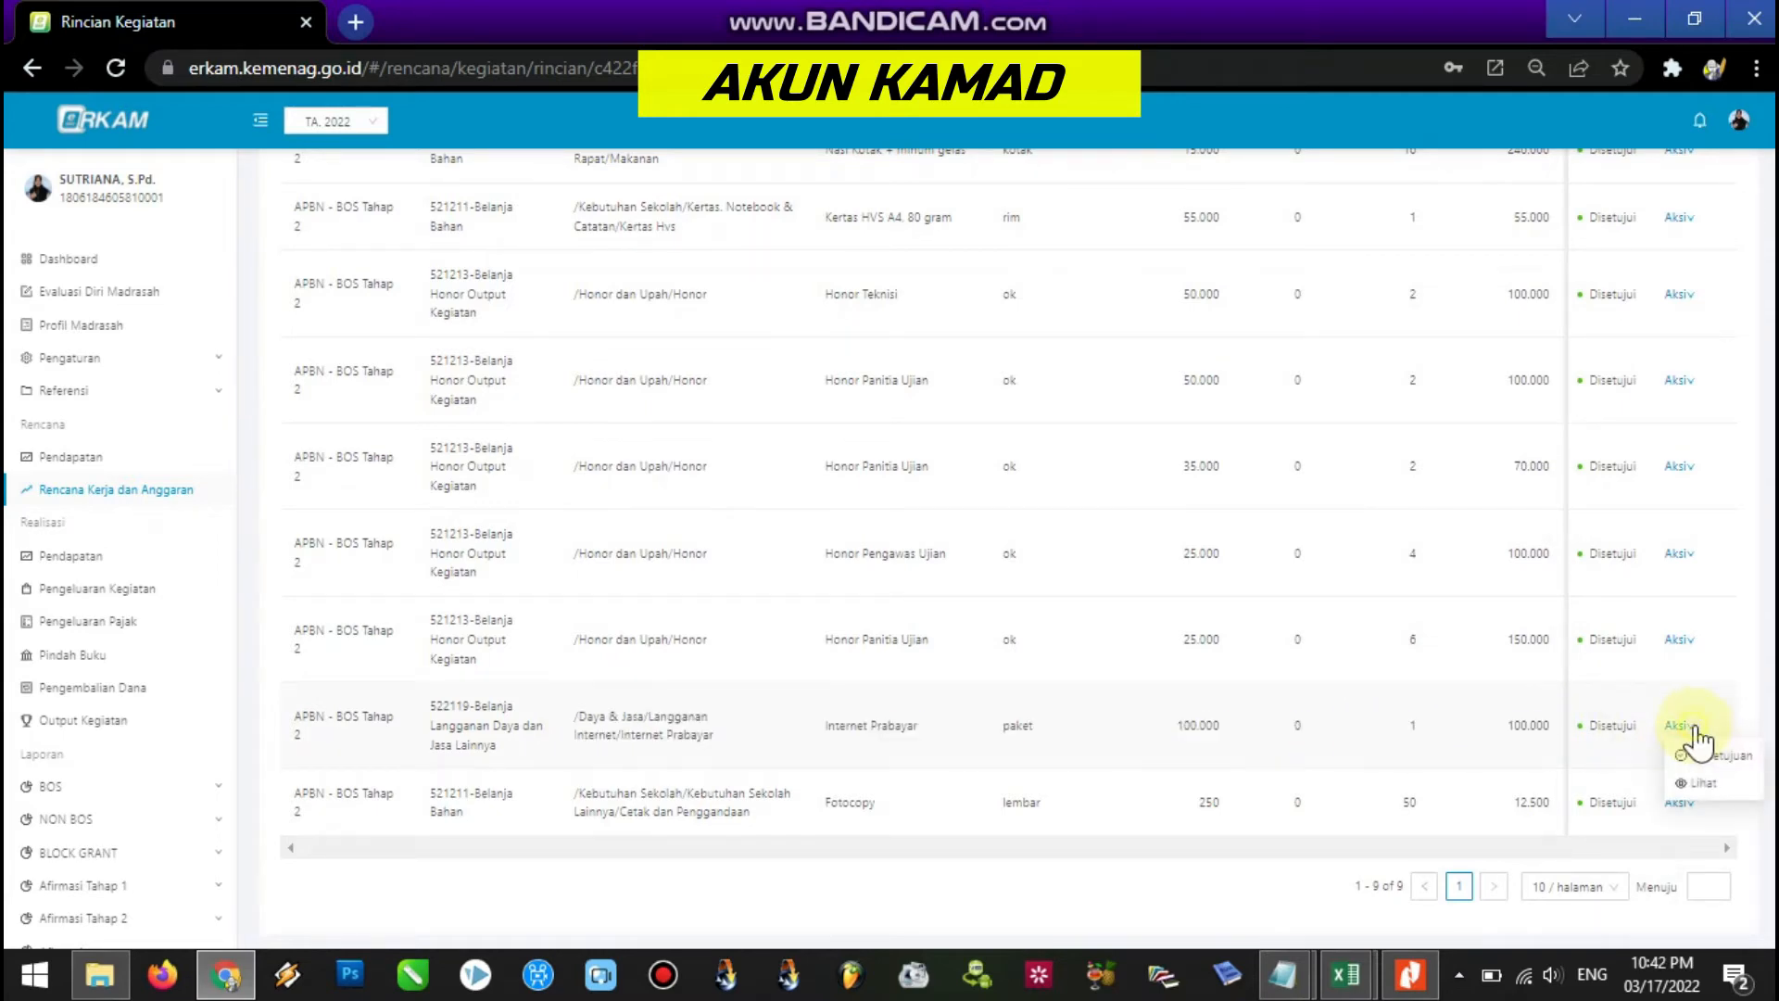
click(1711, 752)
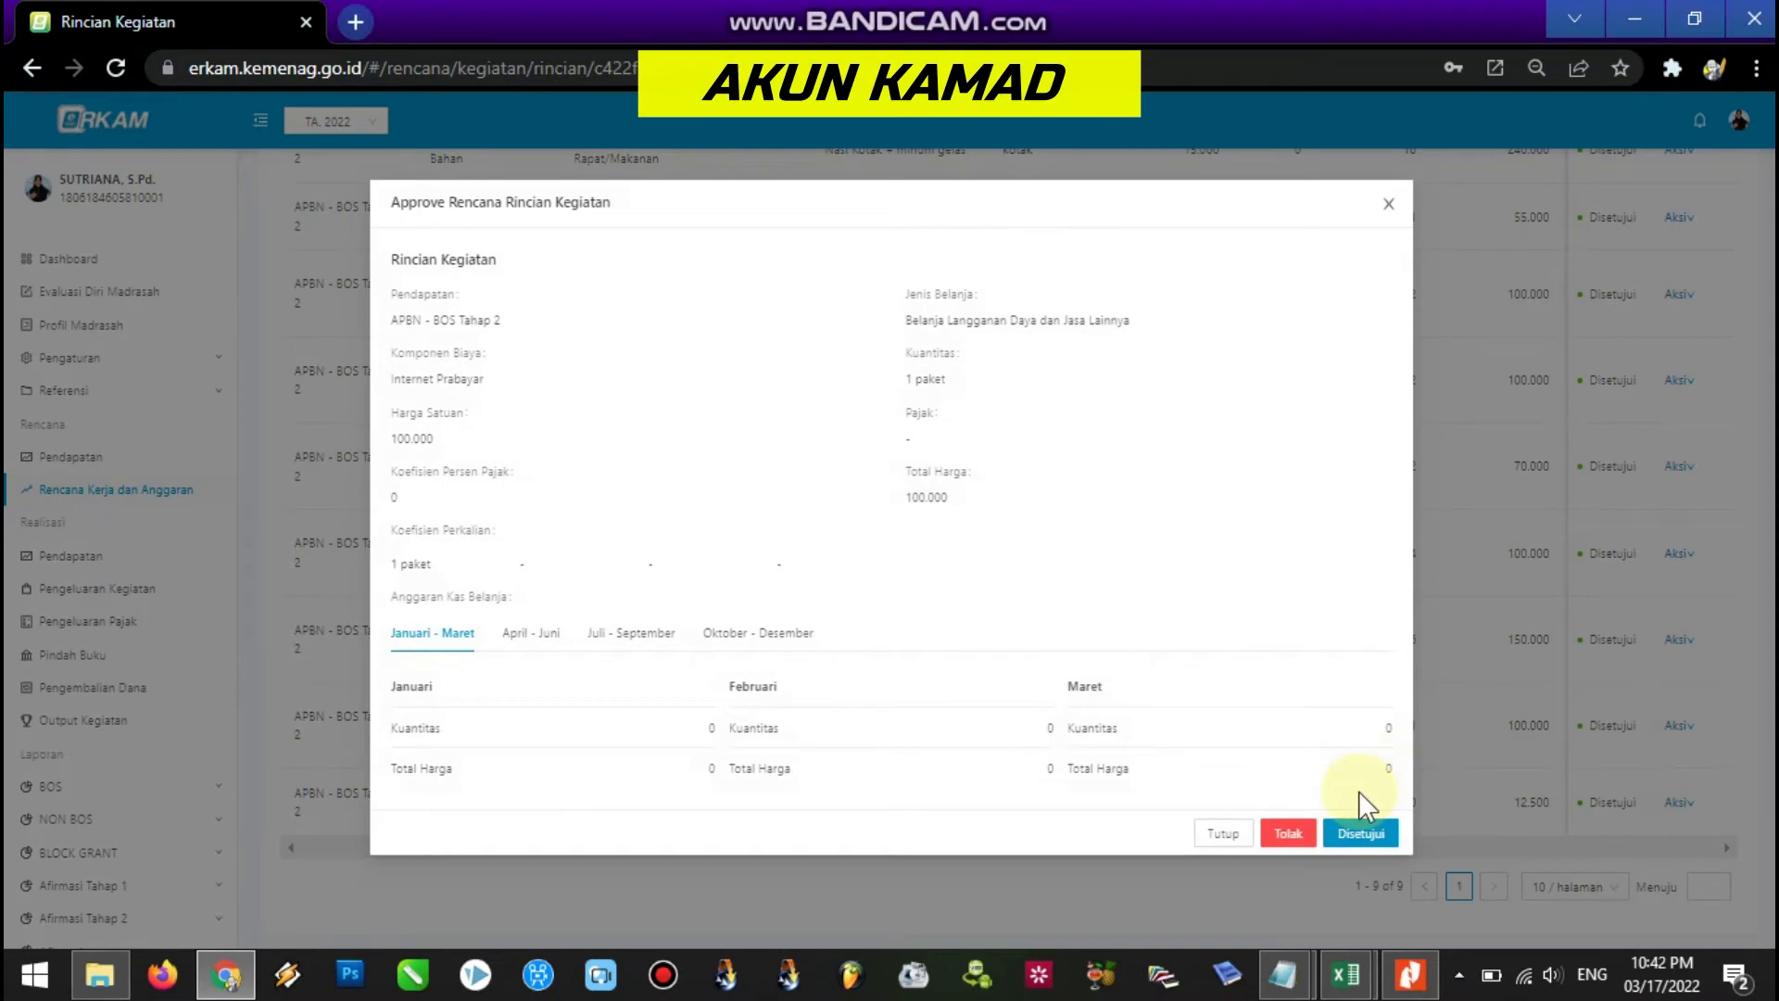
click(1305, 839)
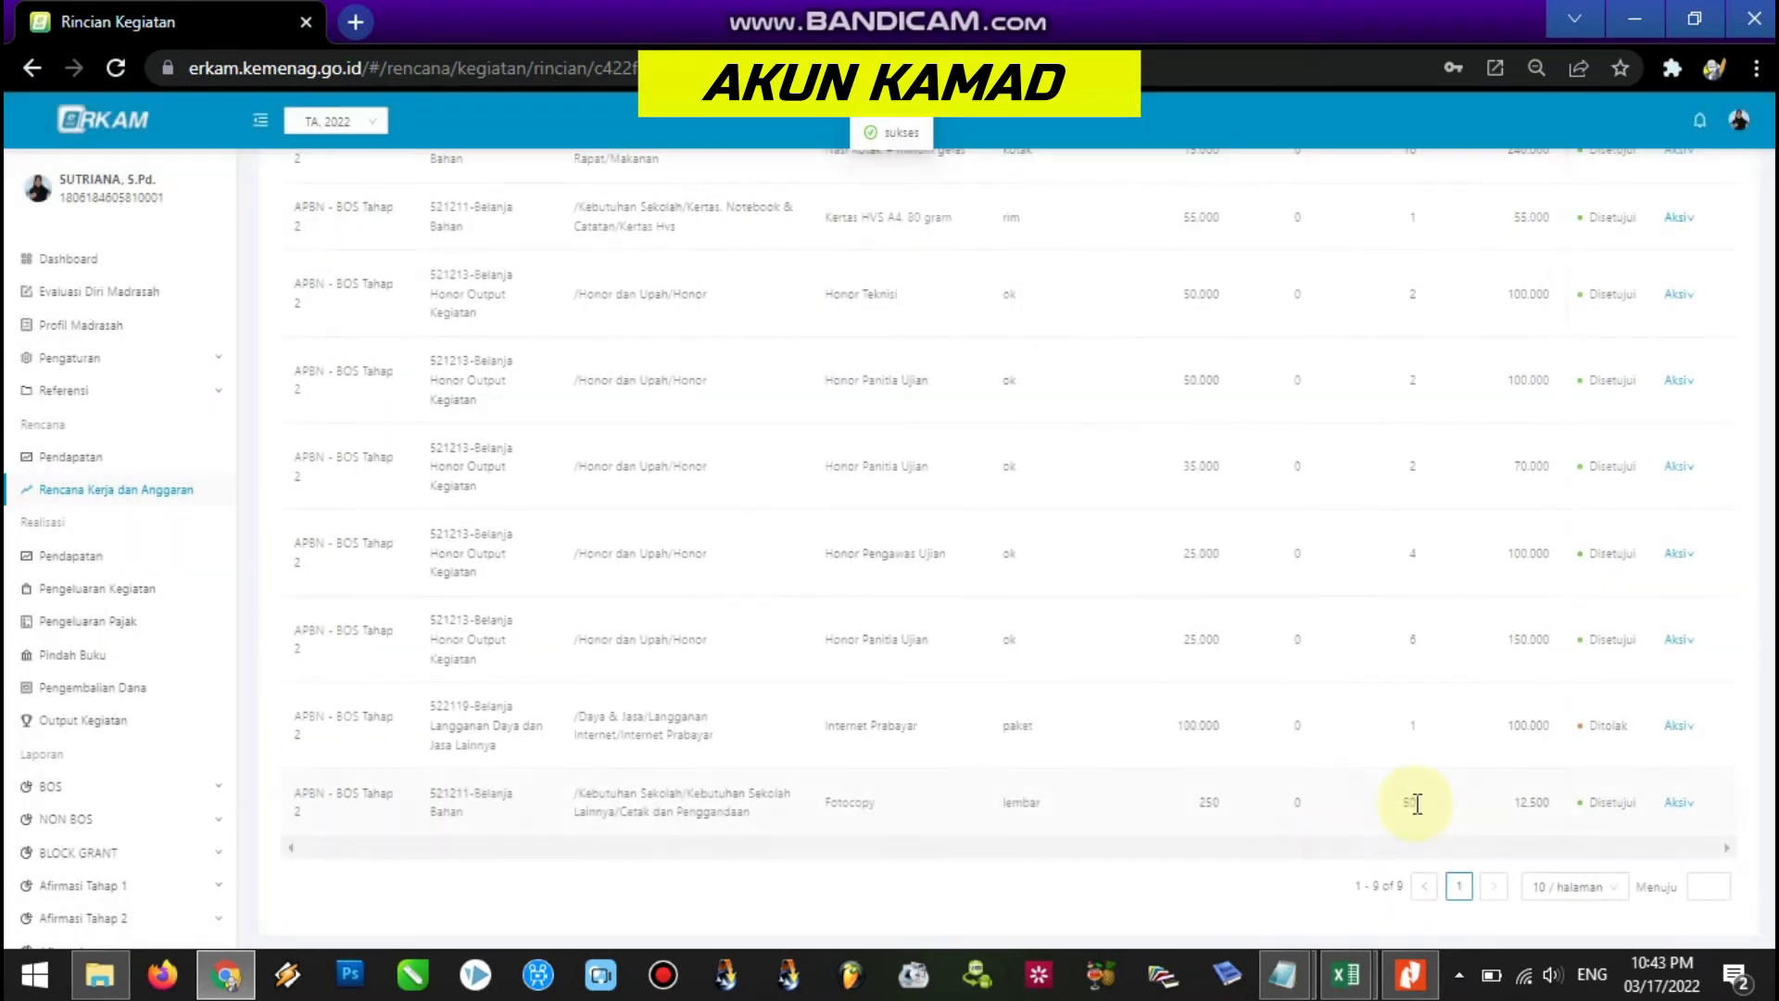
scroll(1009, 548, up, 4)
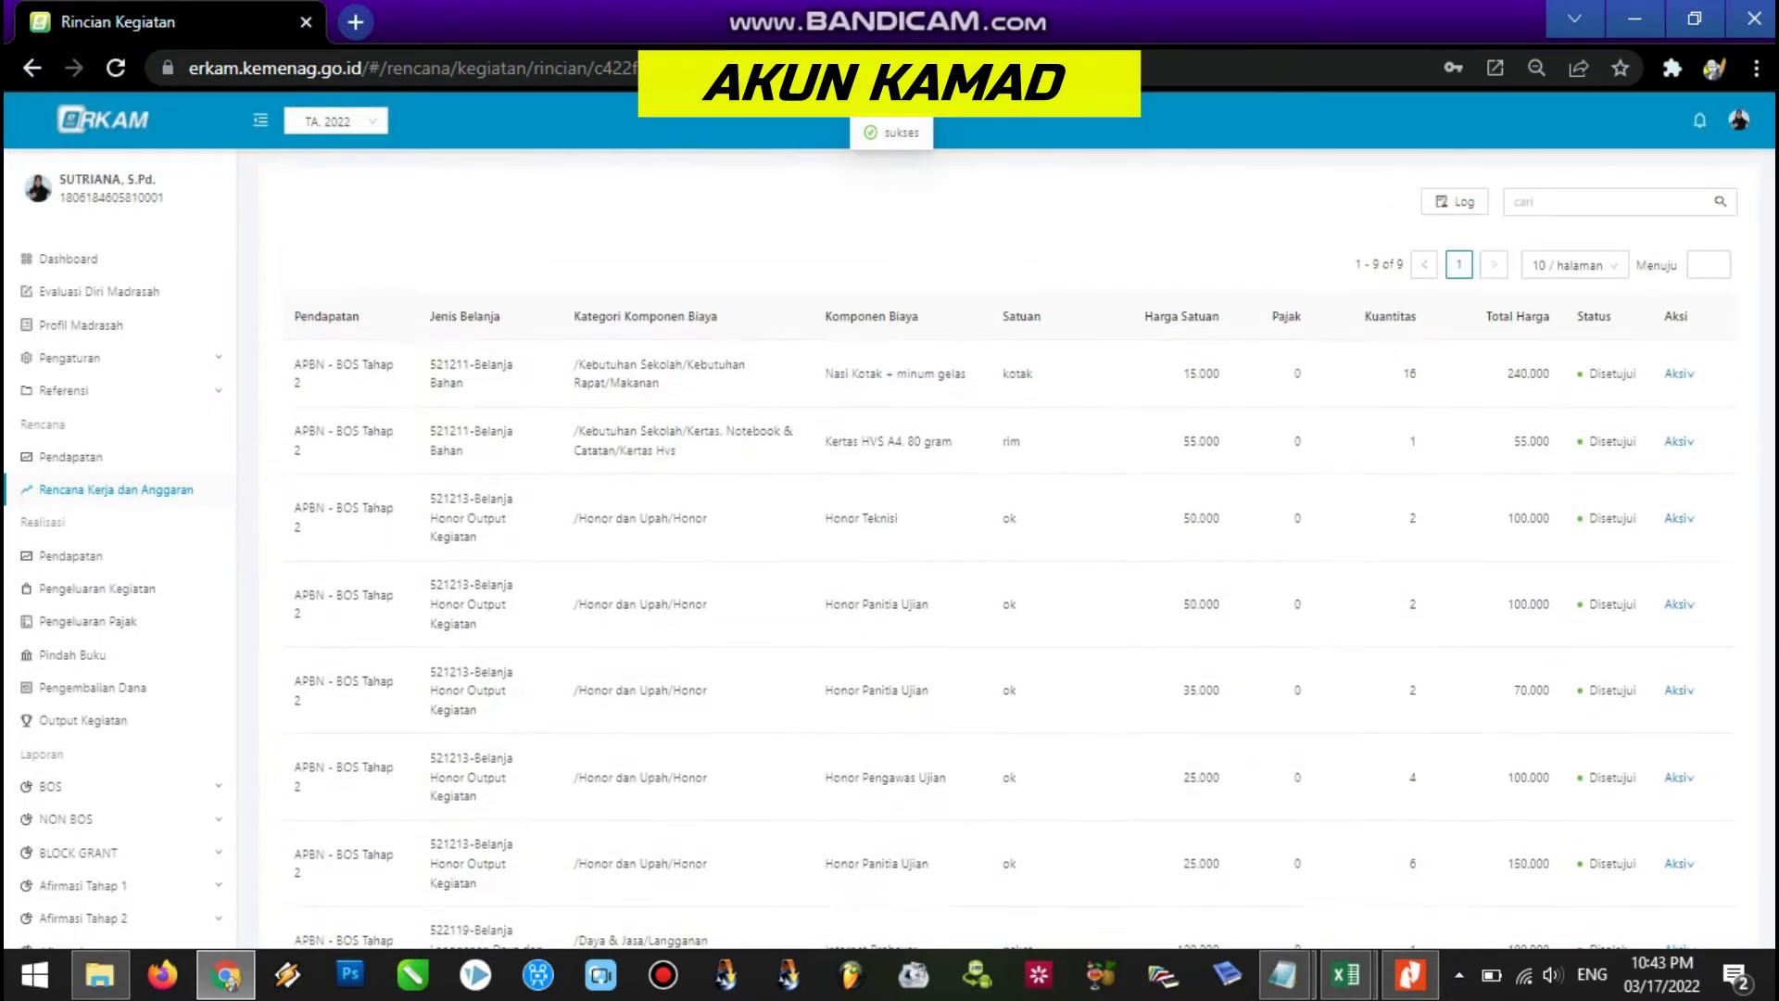
Reopen the Rencana Kerja dan Anggaran list at page 3 and open the avatar's account menu.
scroll(1009, 548, up, 1)
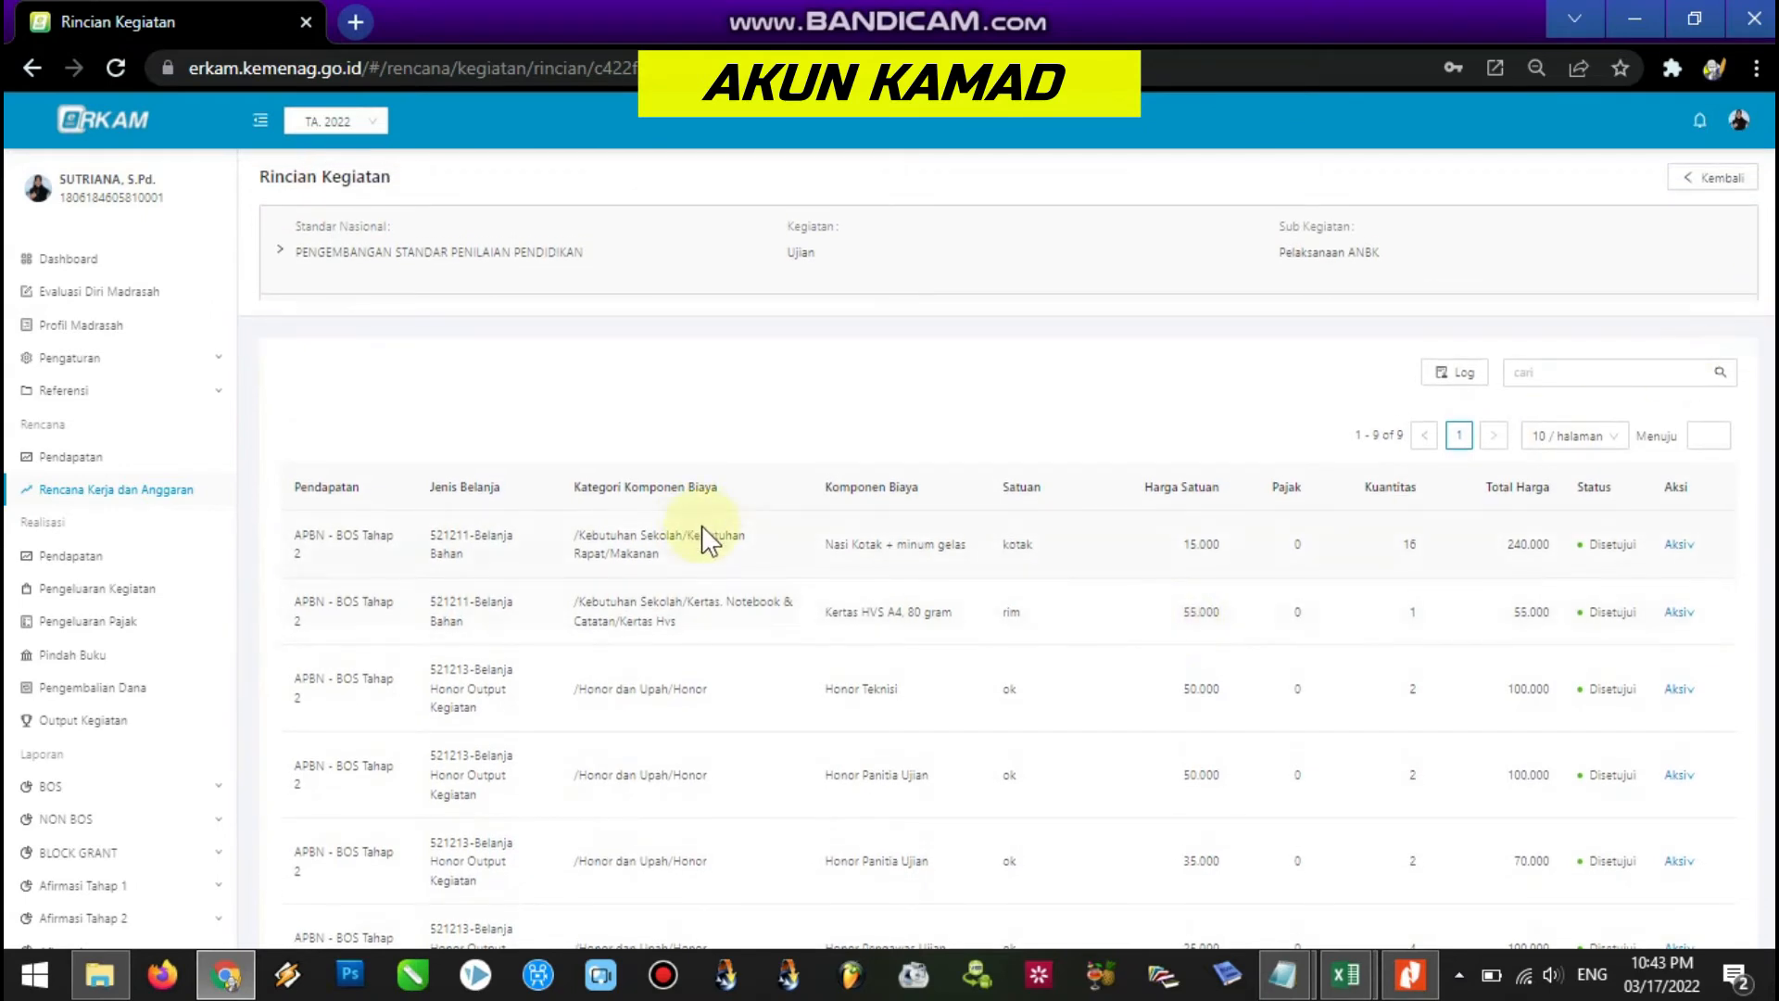
click(187, 496)
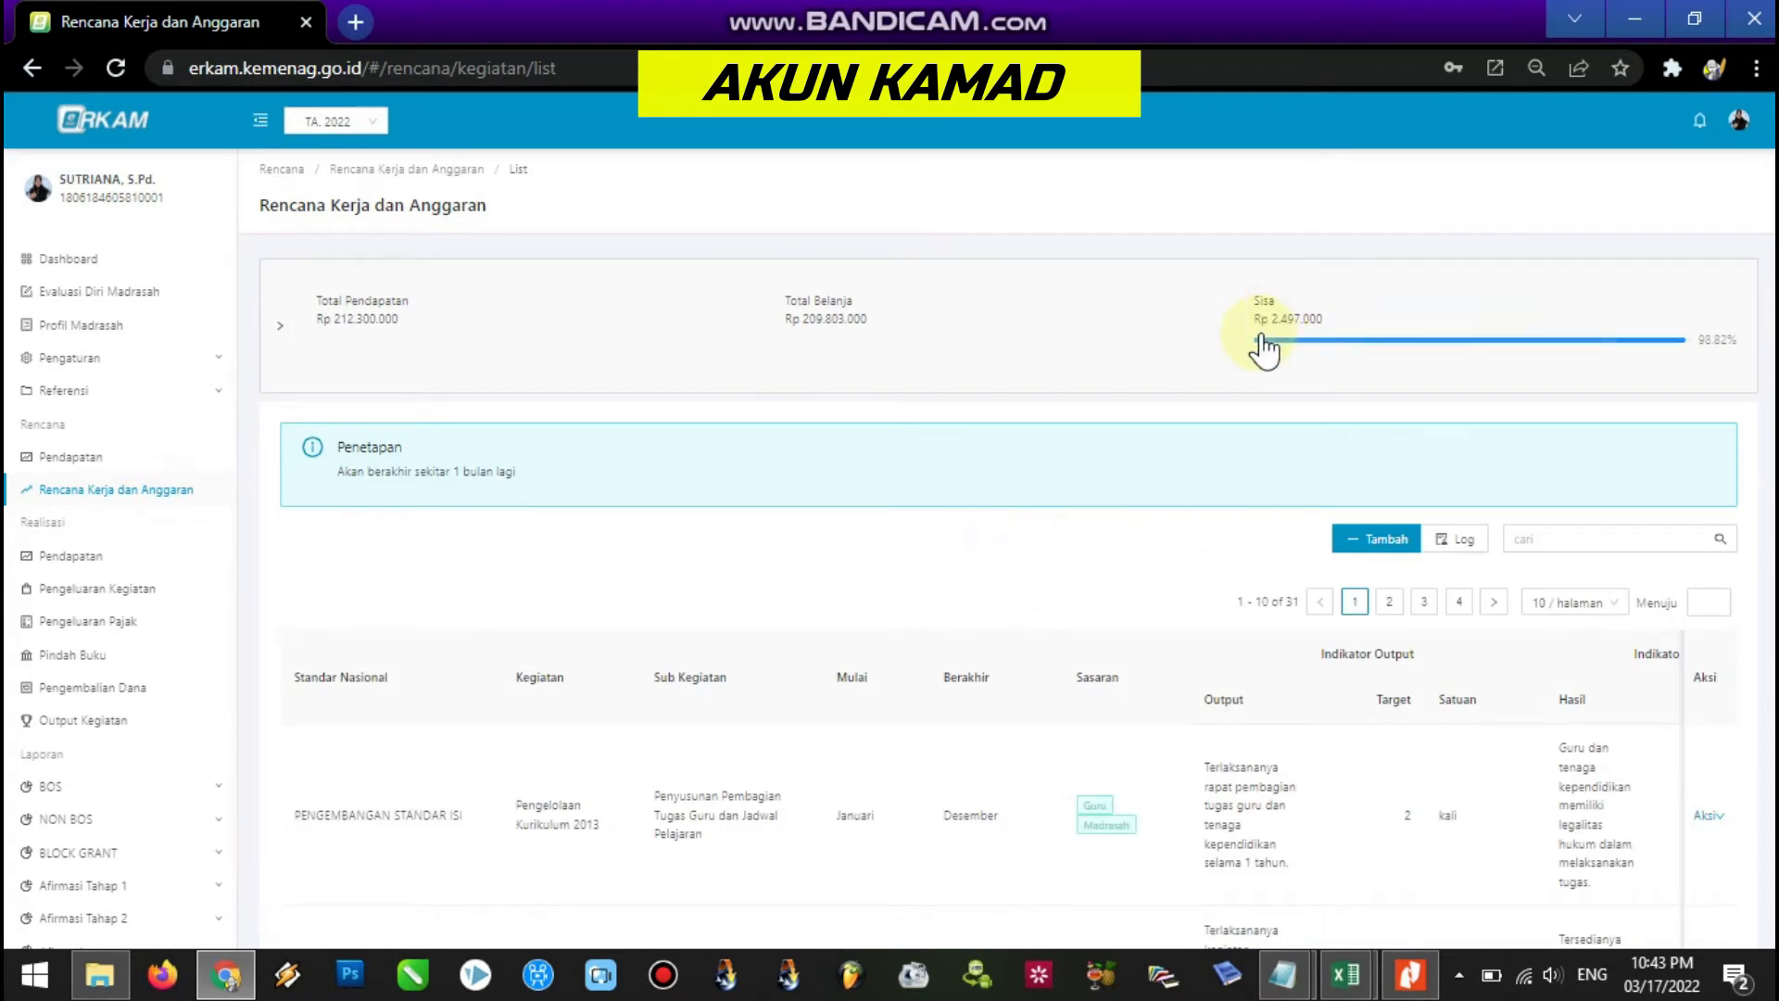
scroll(1008, 556, down, 8)
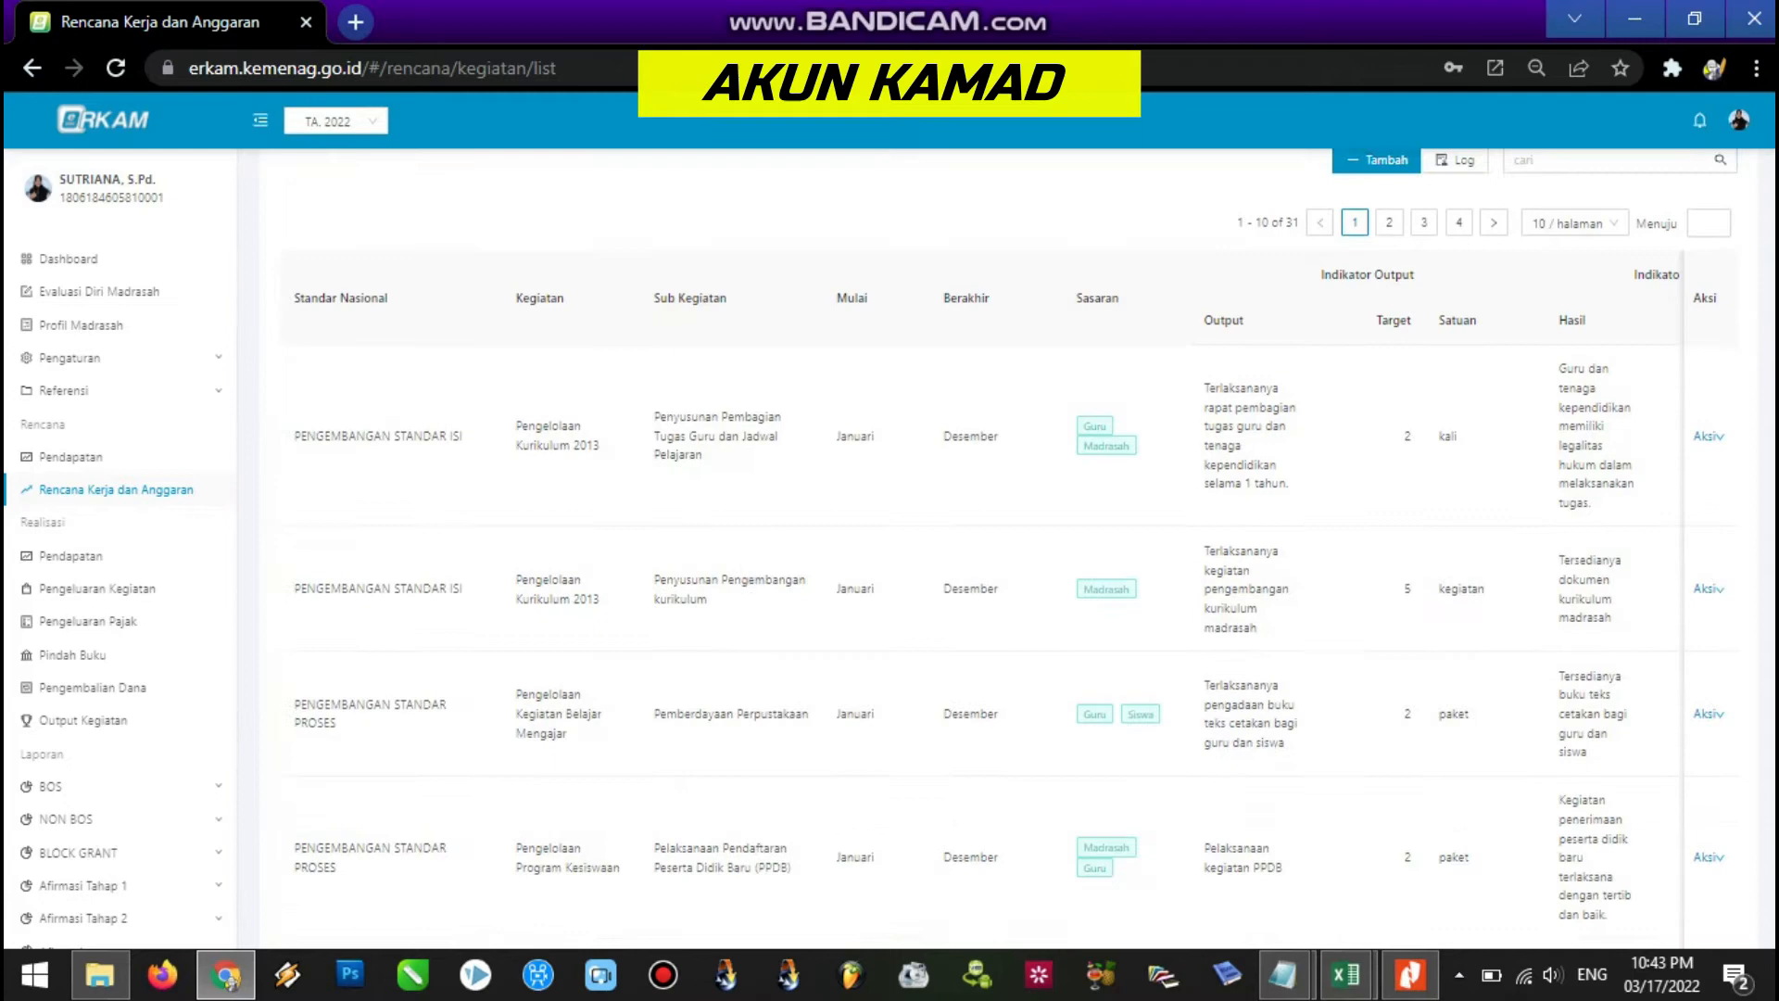
scroll(1755, 441, up, 8)
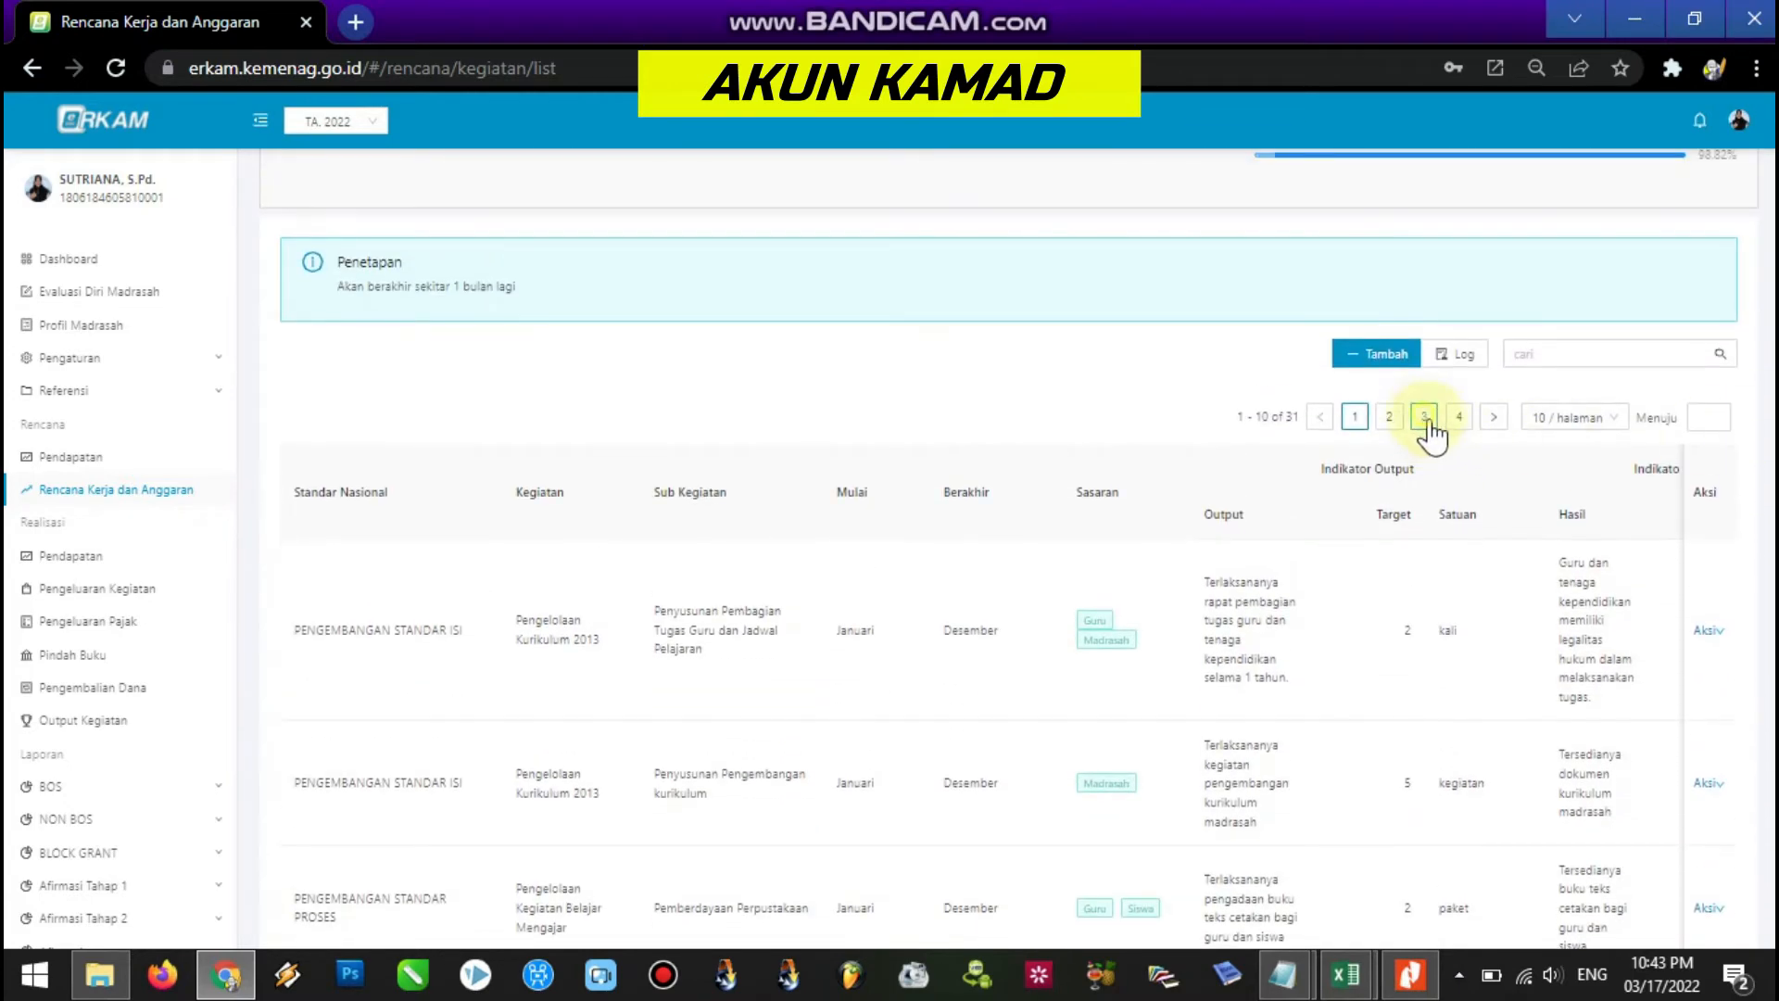
click(1425, 417)
scroll(1757, 398, down, 6)
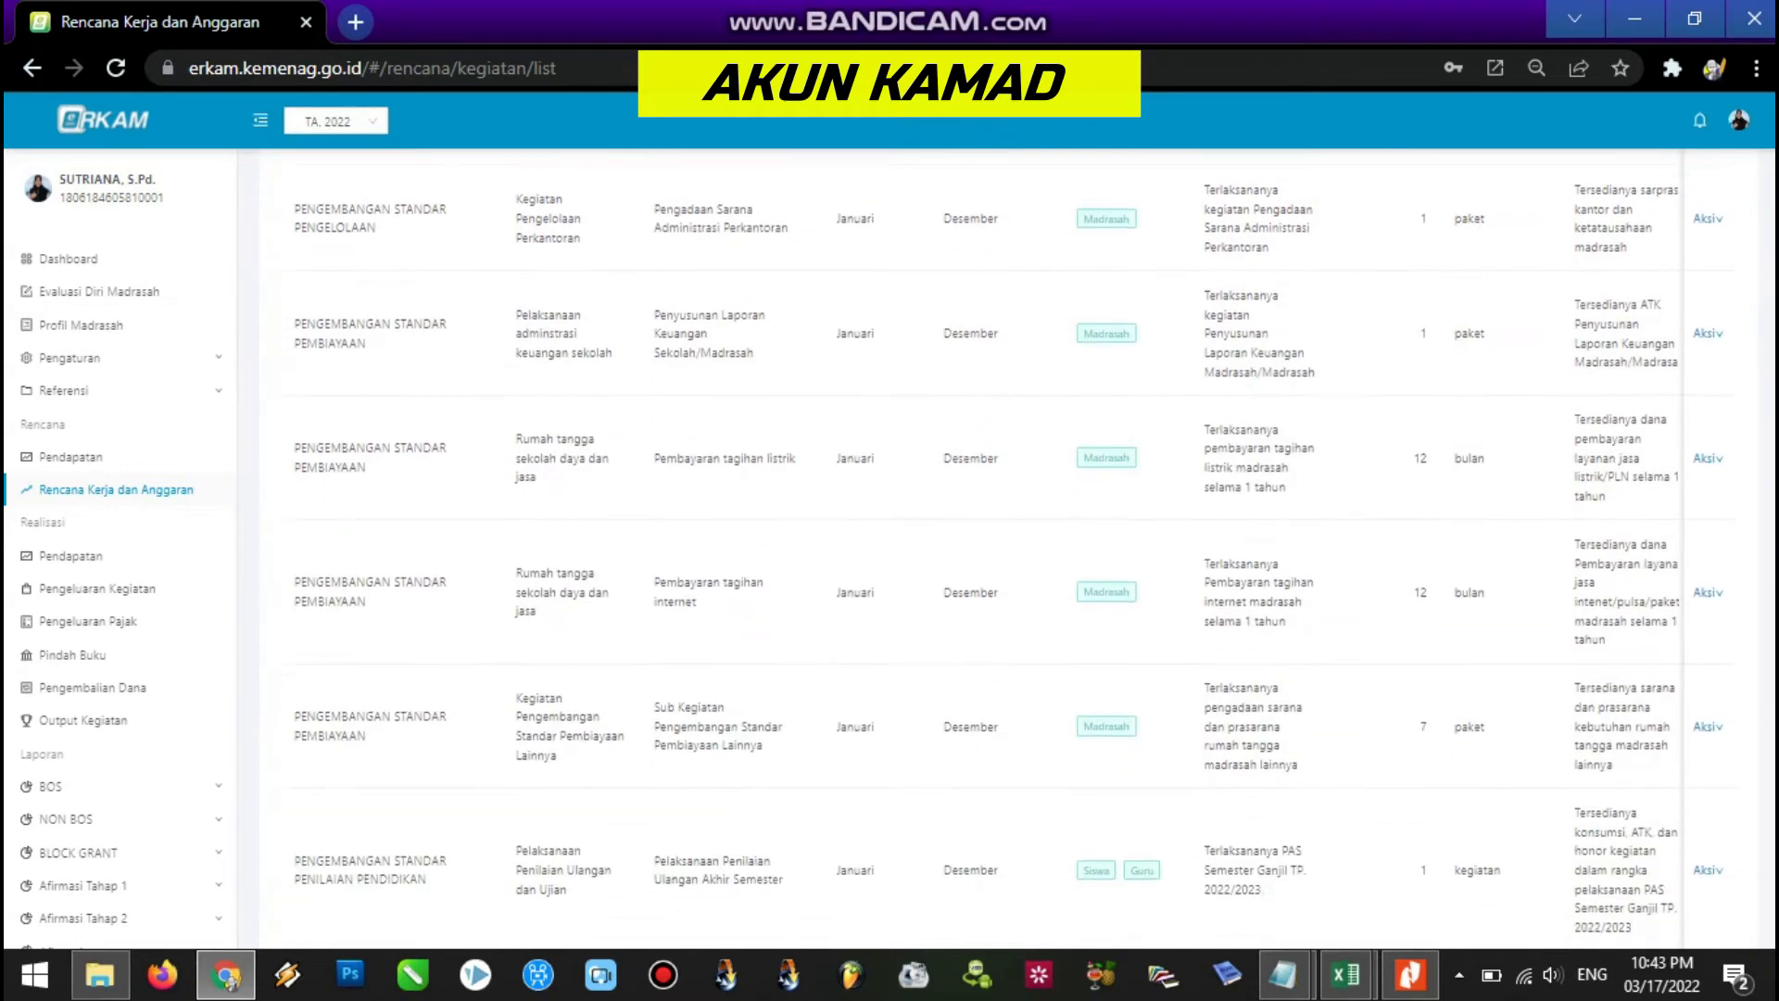
scroll(1009, 549, up, 10)
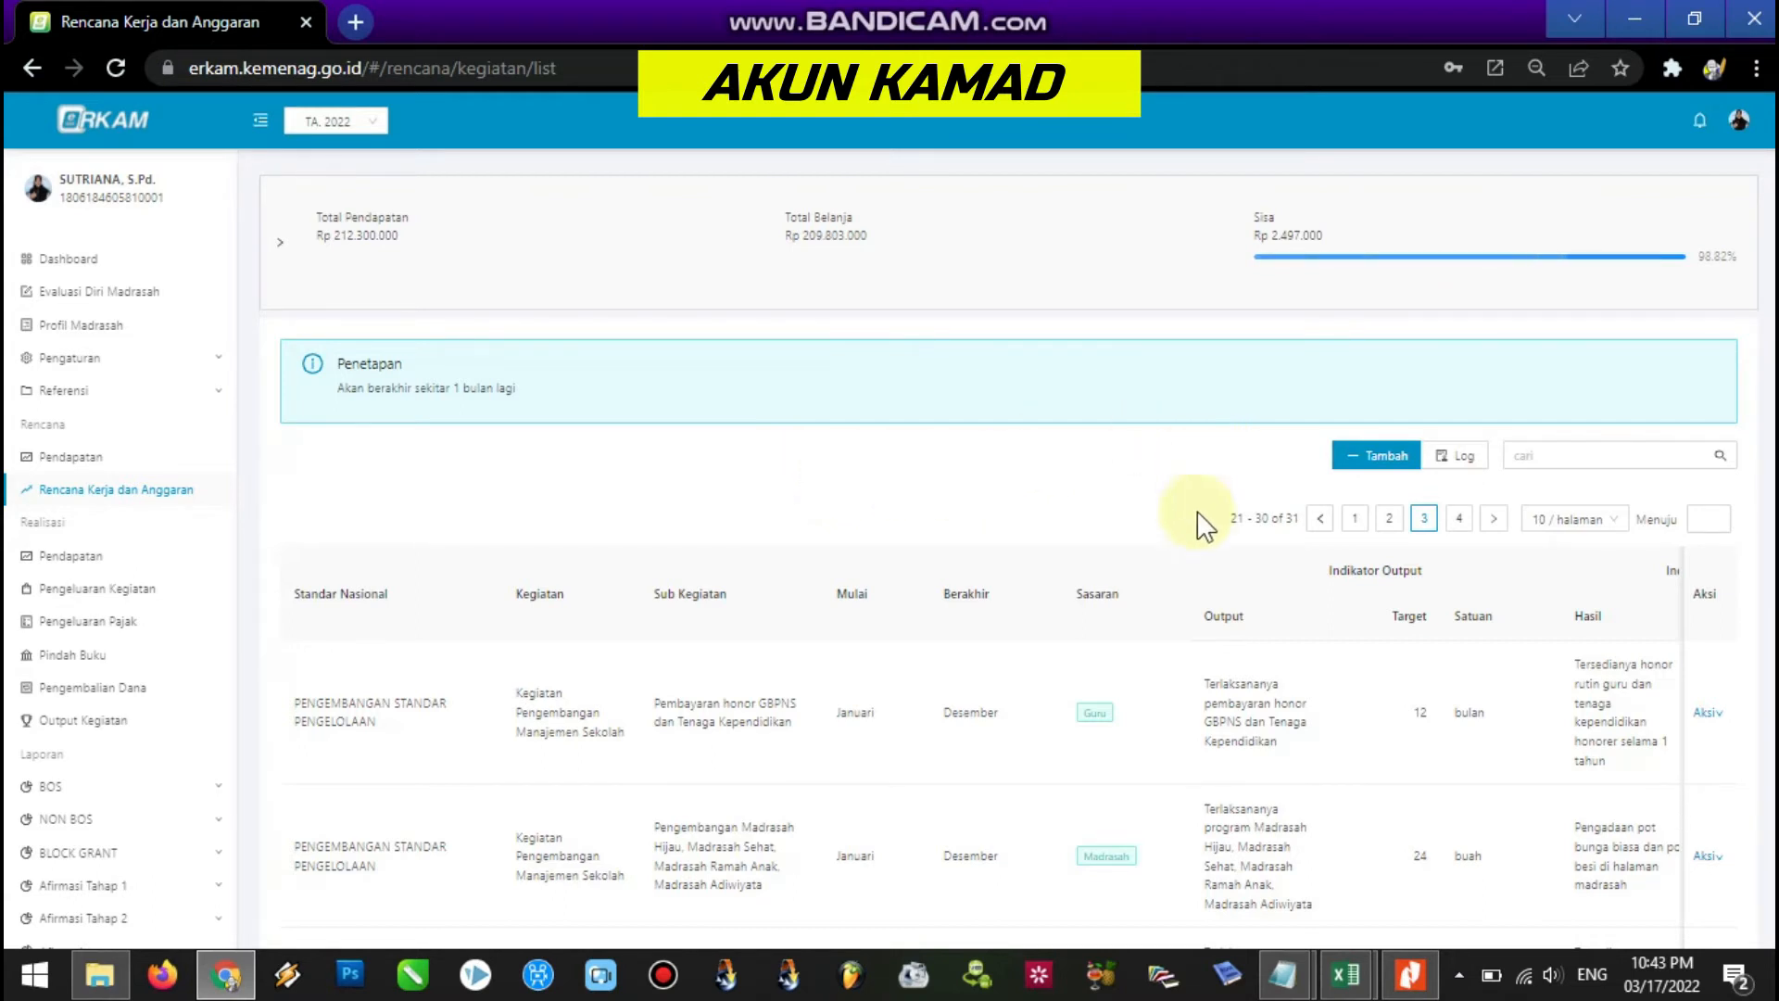
click(1738, 123)
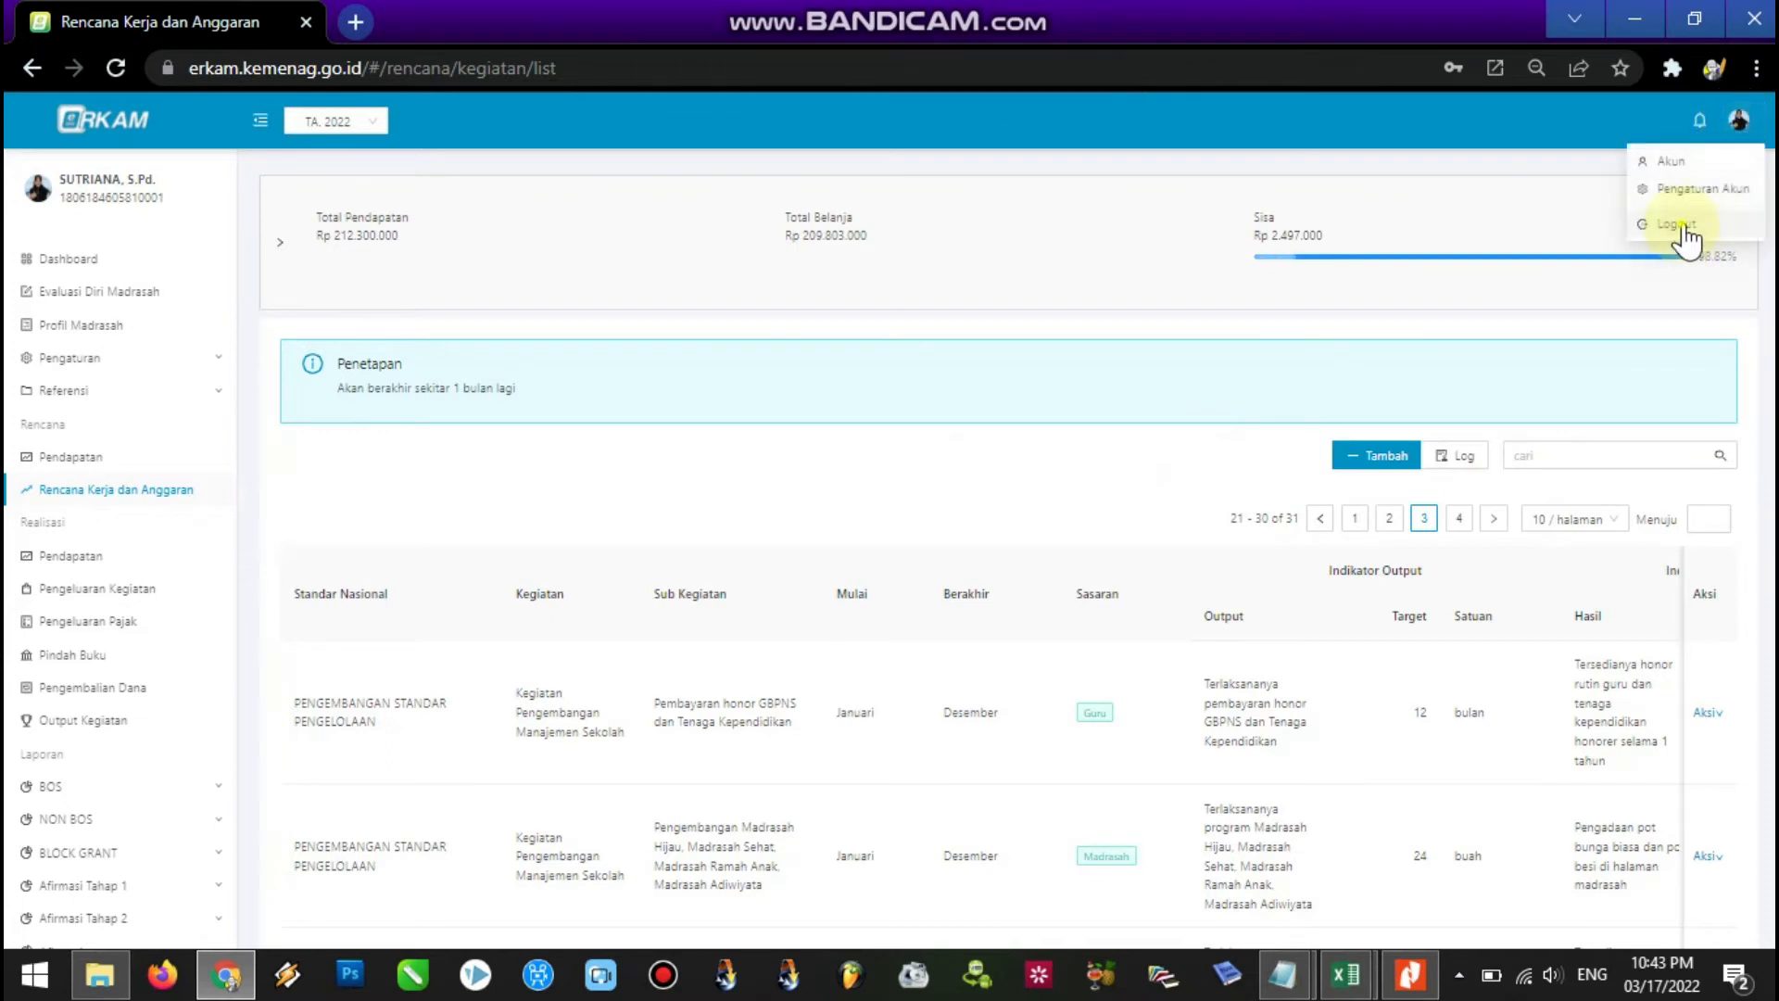
Log out of KAMAD and paste the treasurer account's e-mail into the login field.
click(1692, 231)
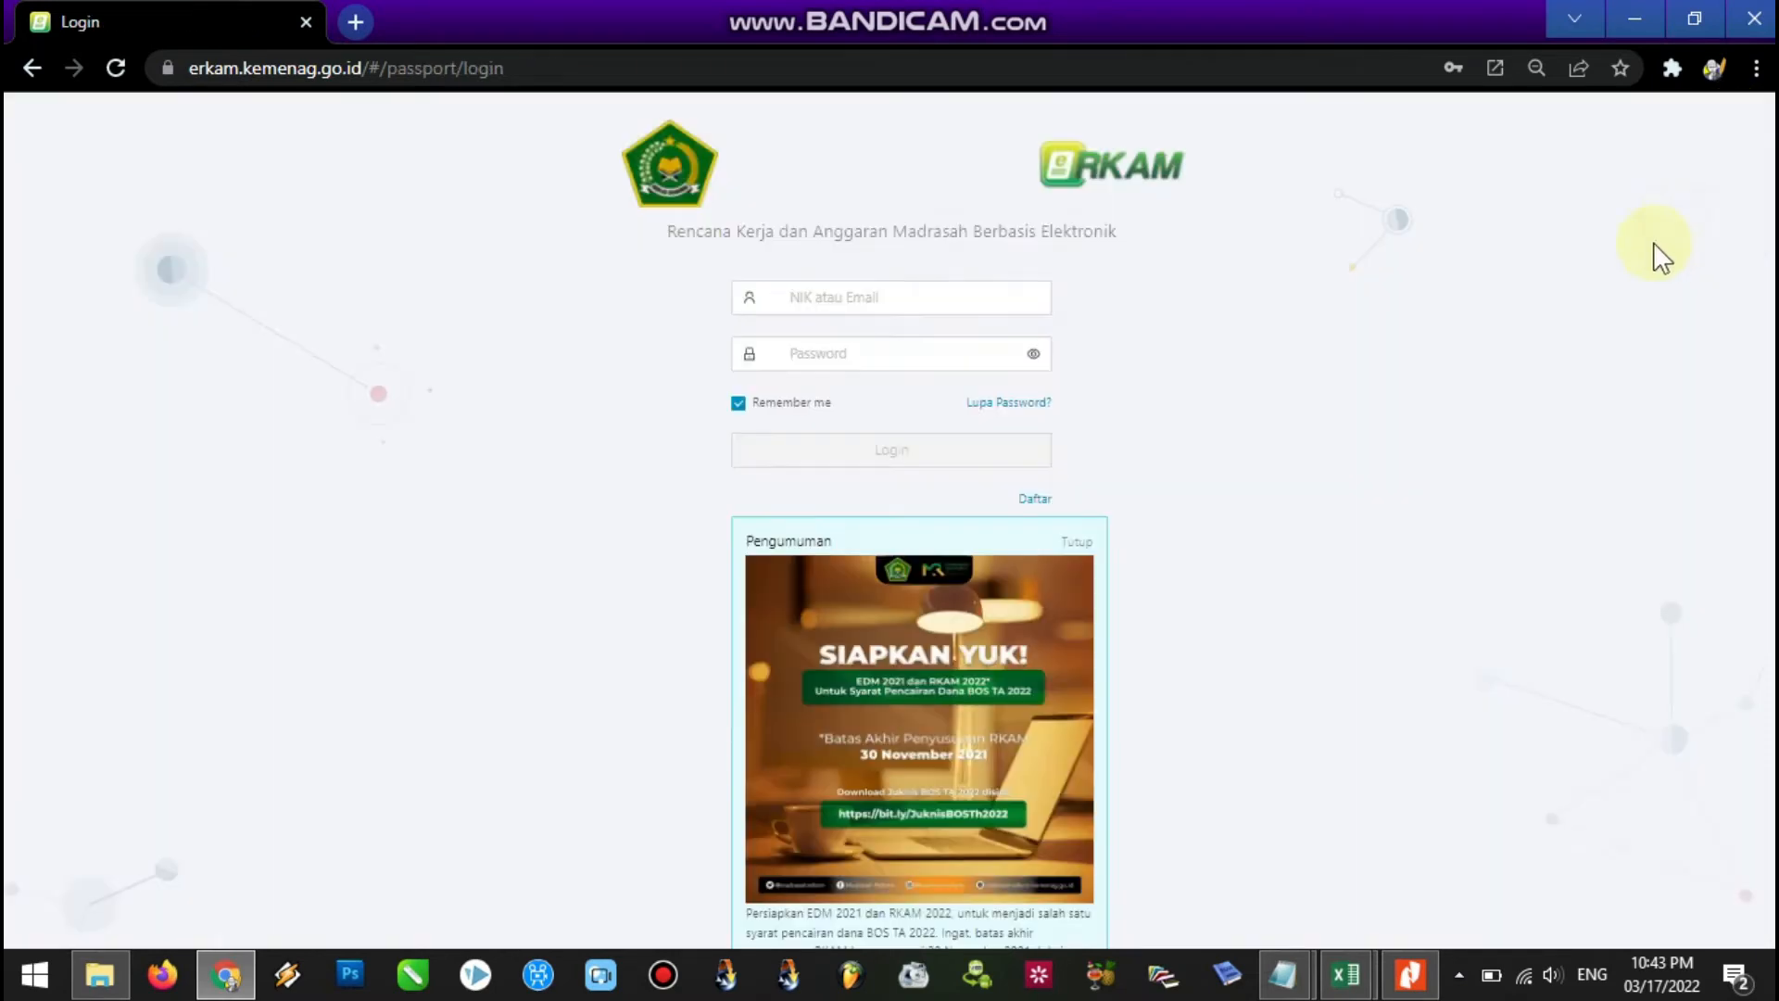
click(1283, 973)
click(1375, 899)
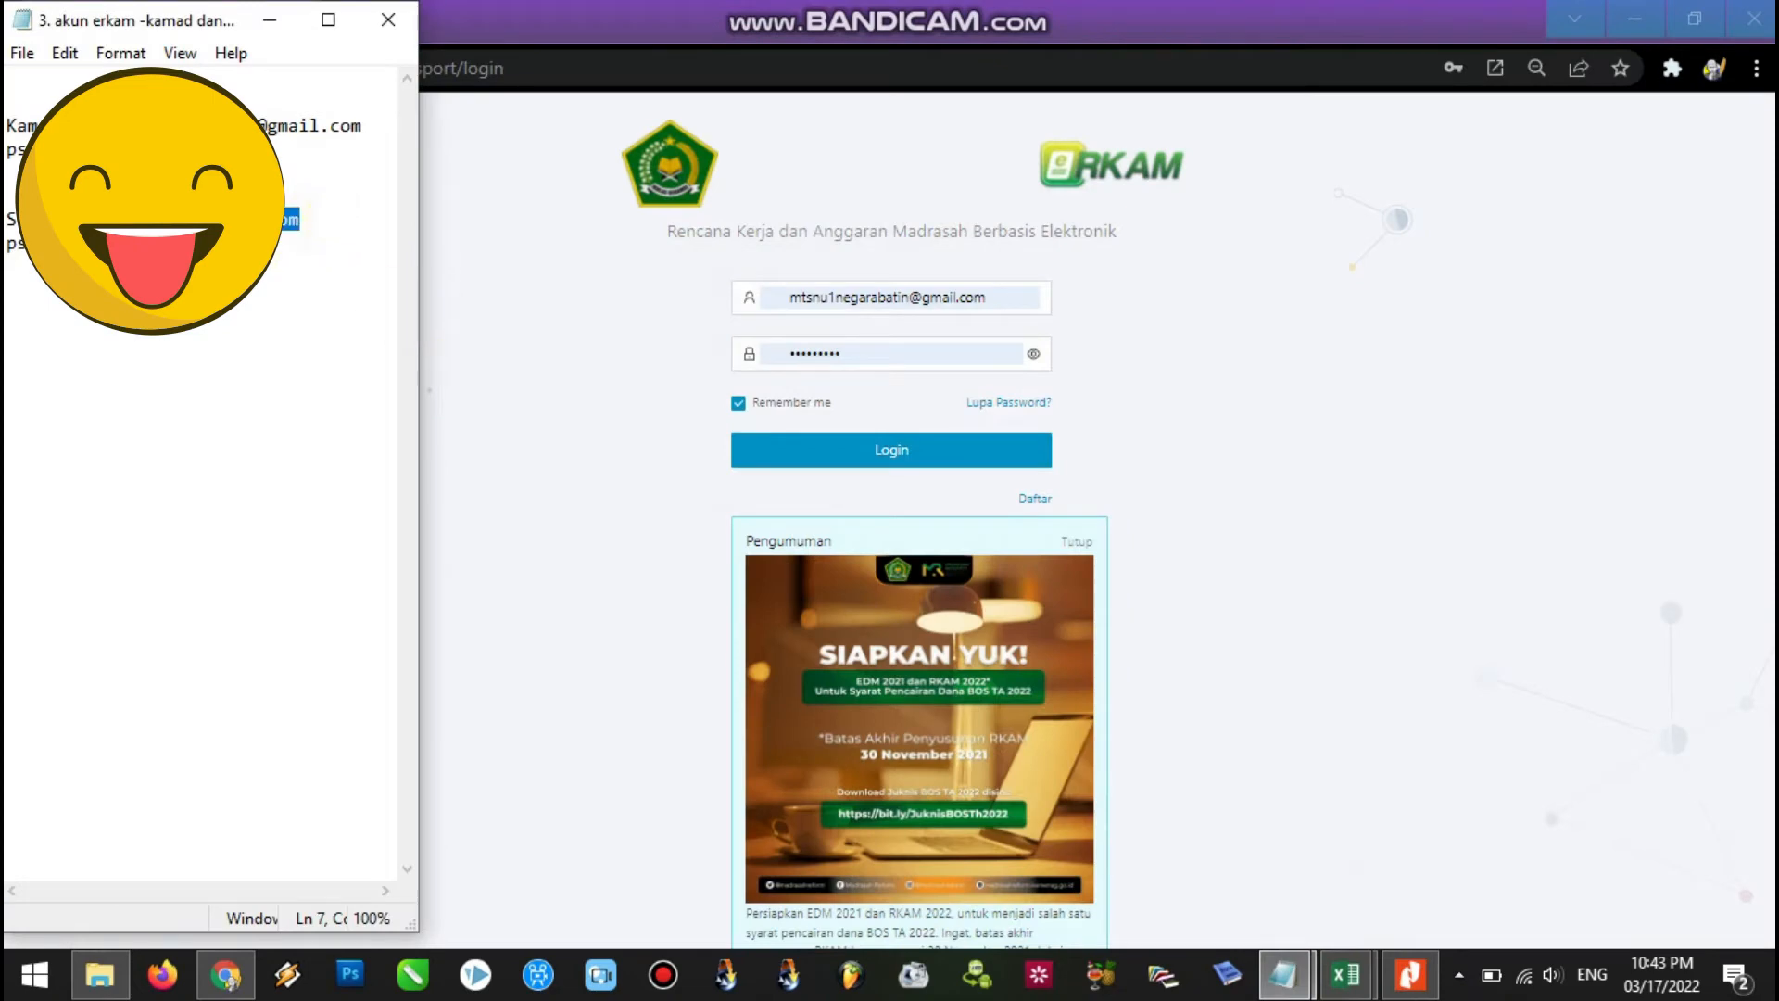
click(866, 296)
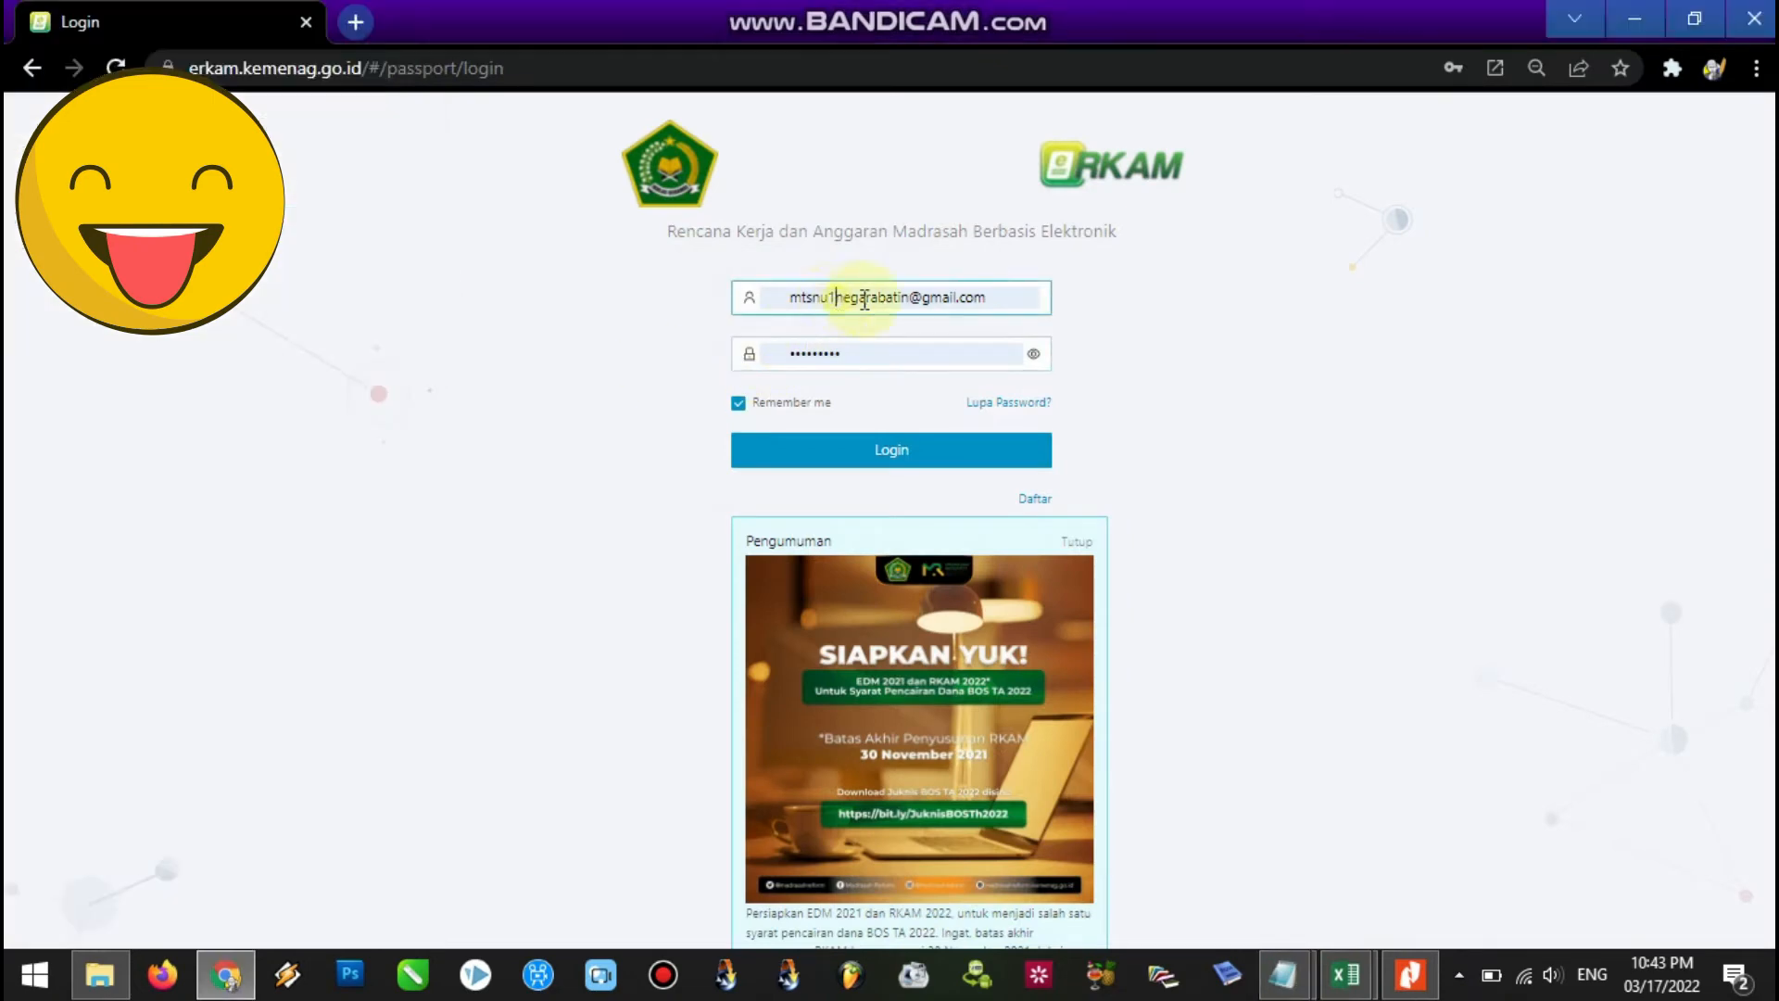
drag(991, 298, 765, 297)
key(ctrl+v)
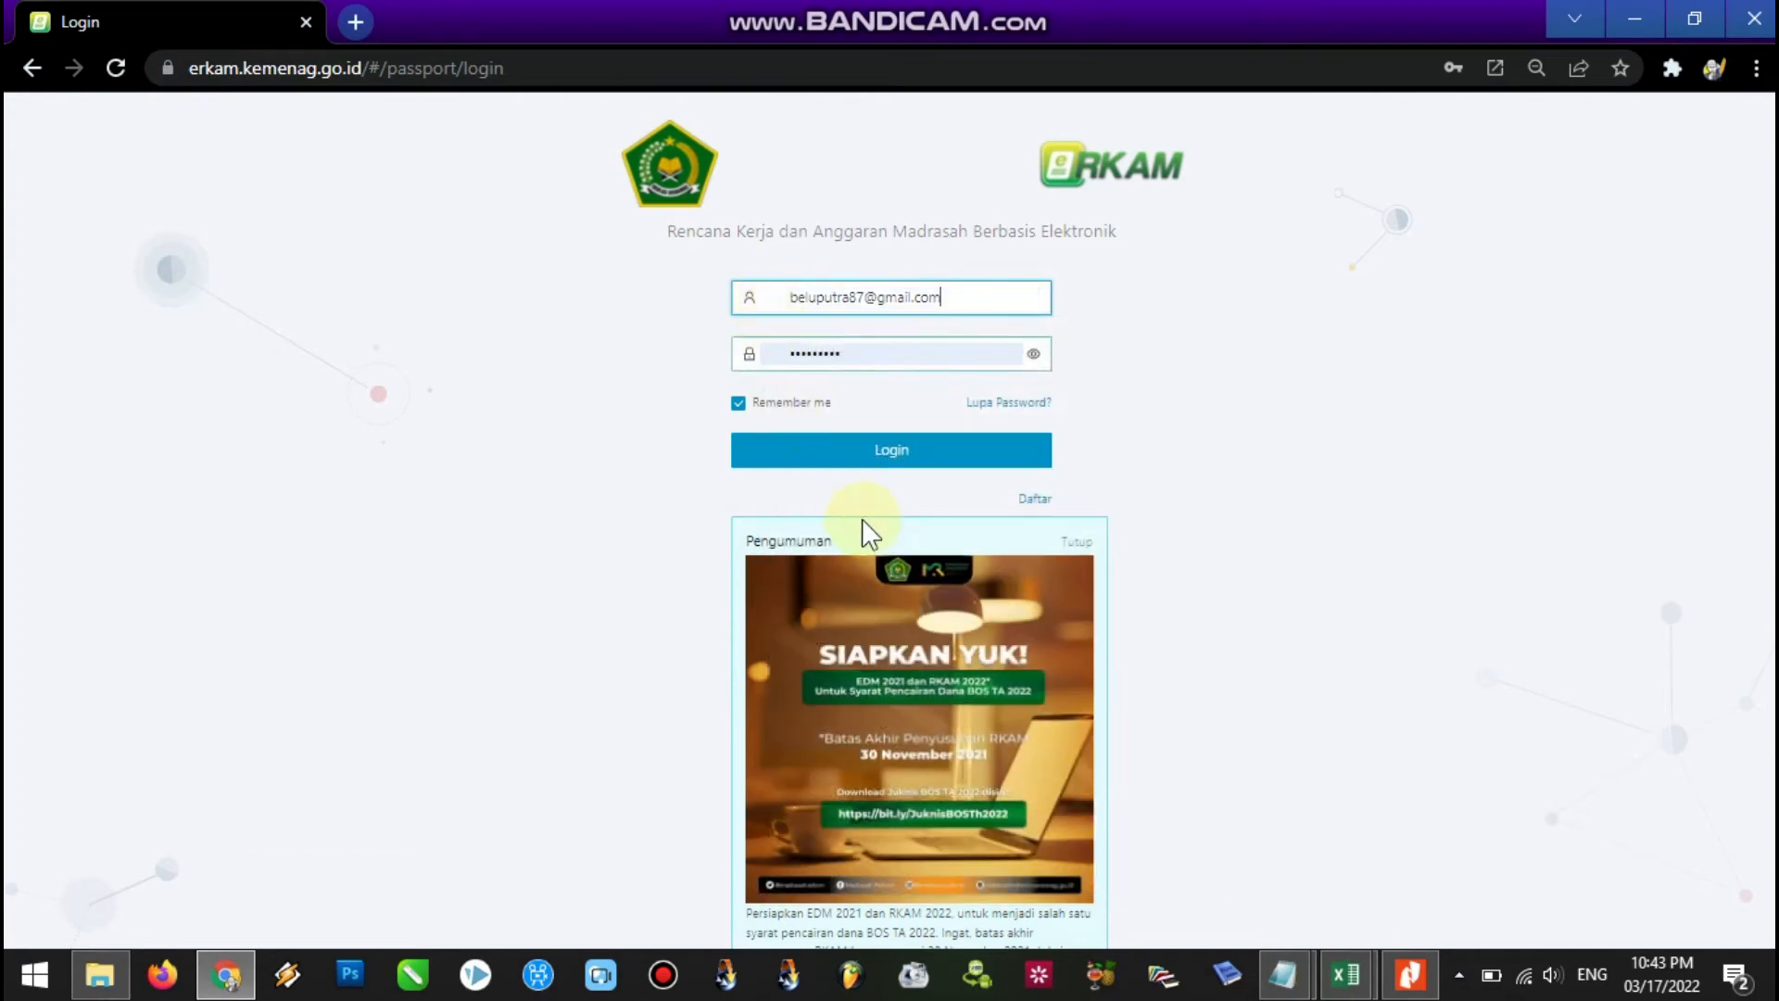
Paste the treasurer account's password from the credentials note and log in.
mouse_move(1278, 984)
click(1418, 913)
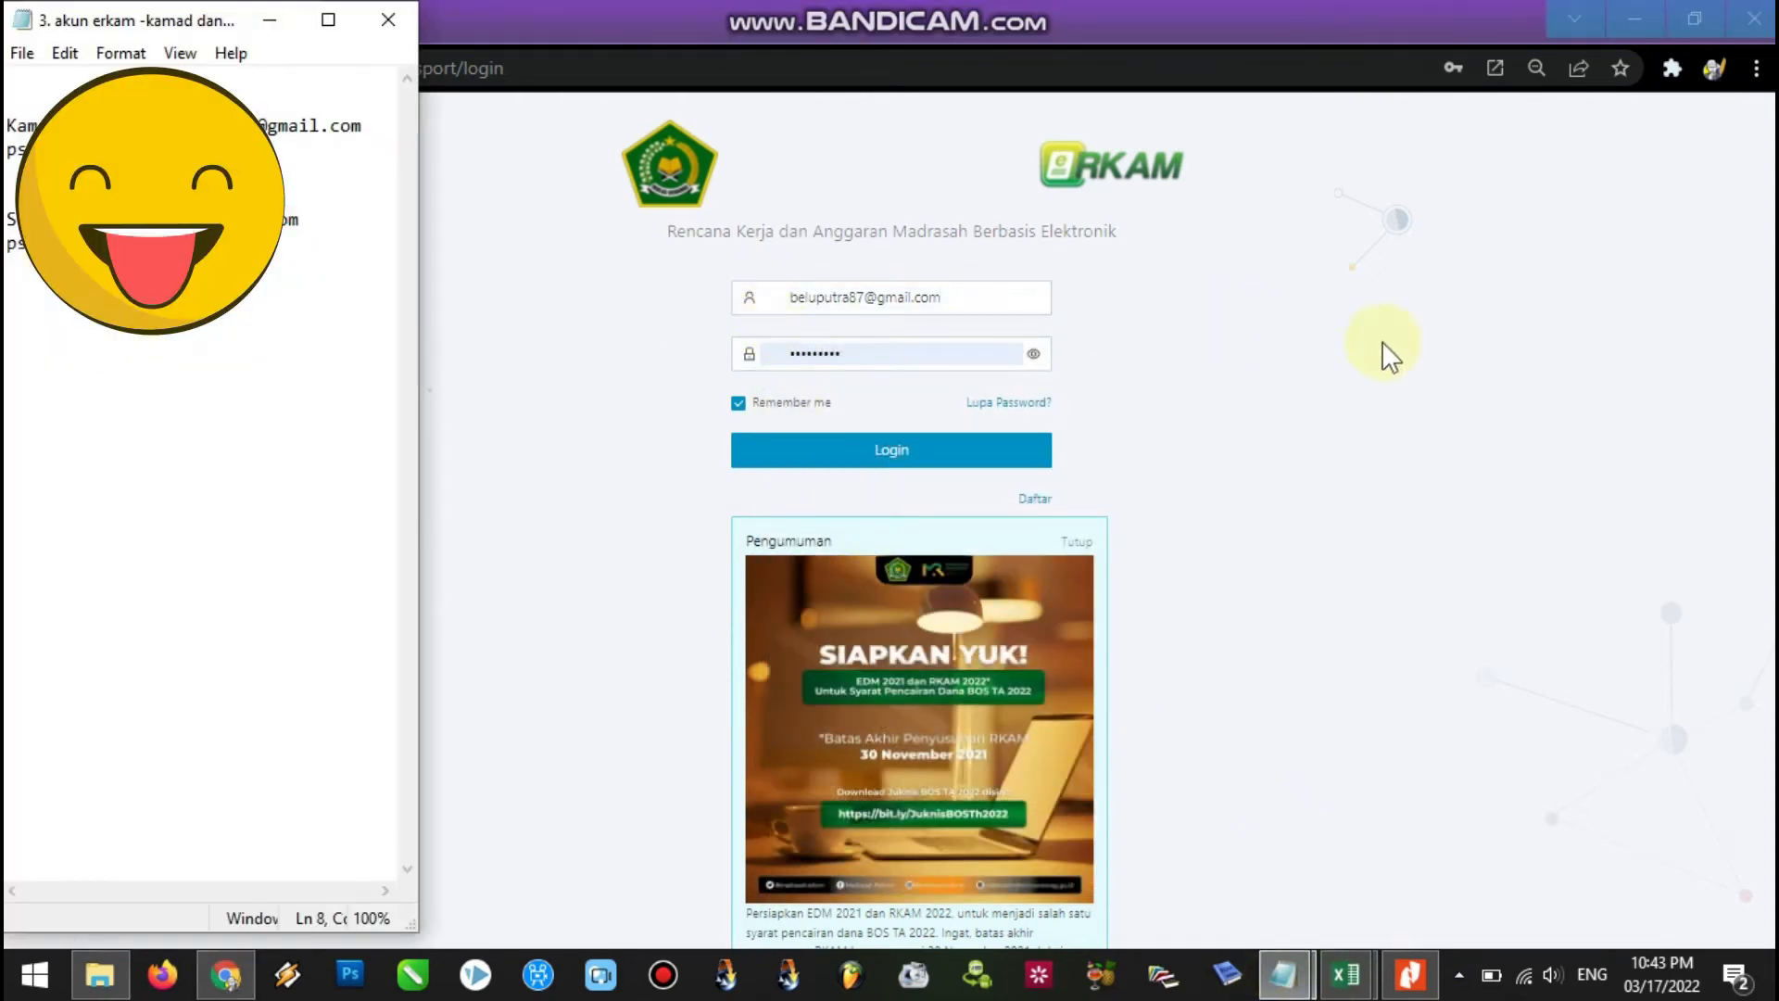
click(1345, 343)
drag(870, 350, 783, 356)
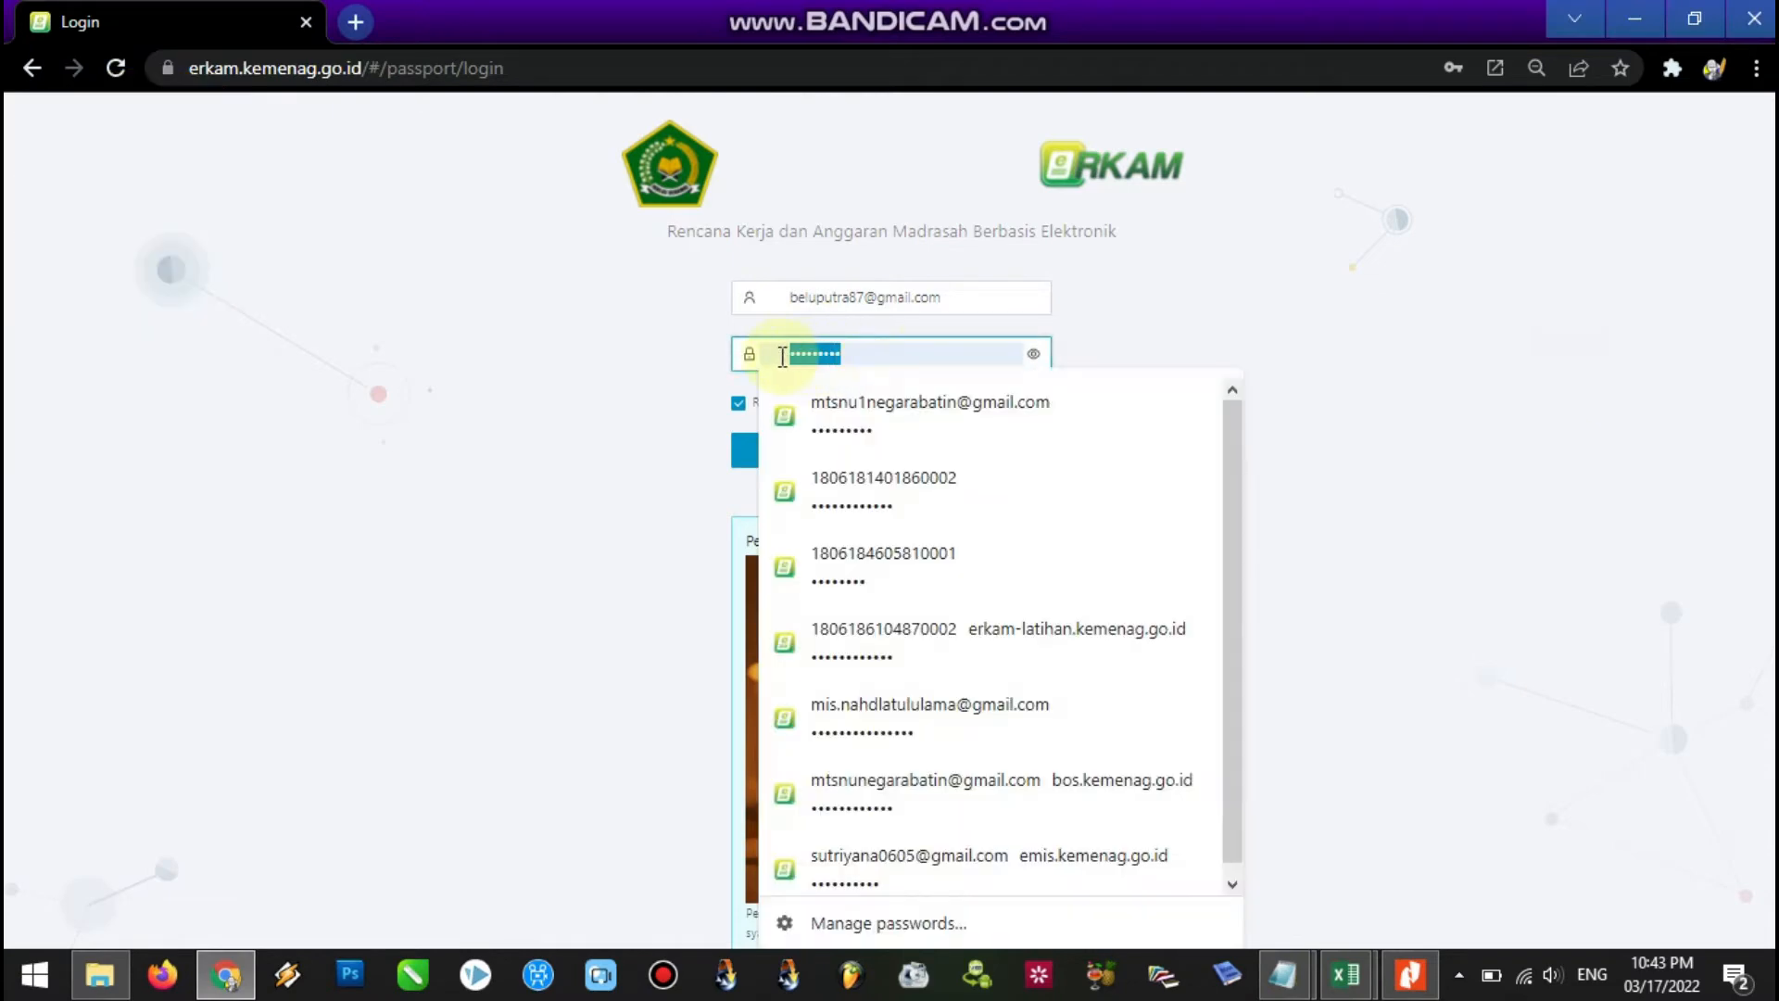
key(ctrl+v)
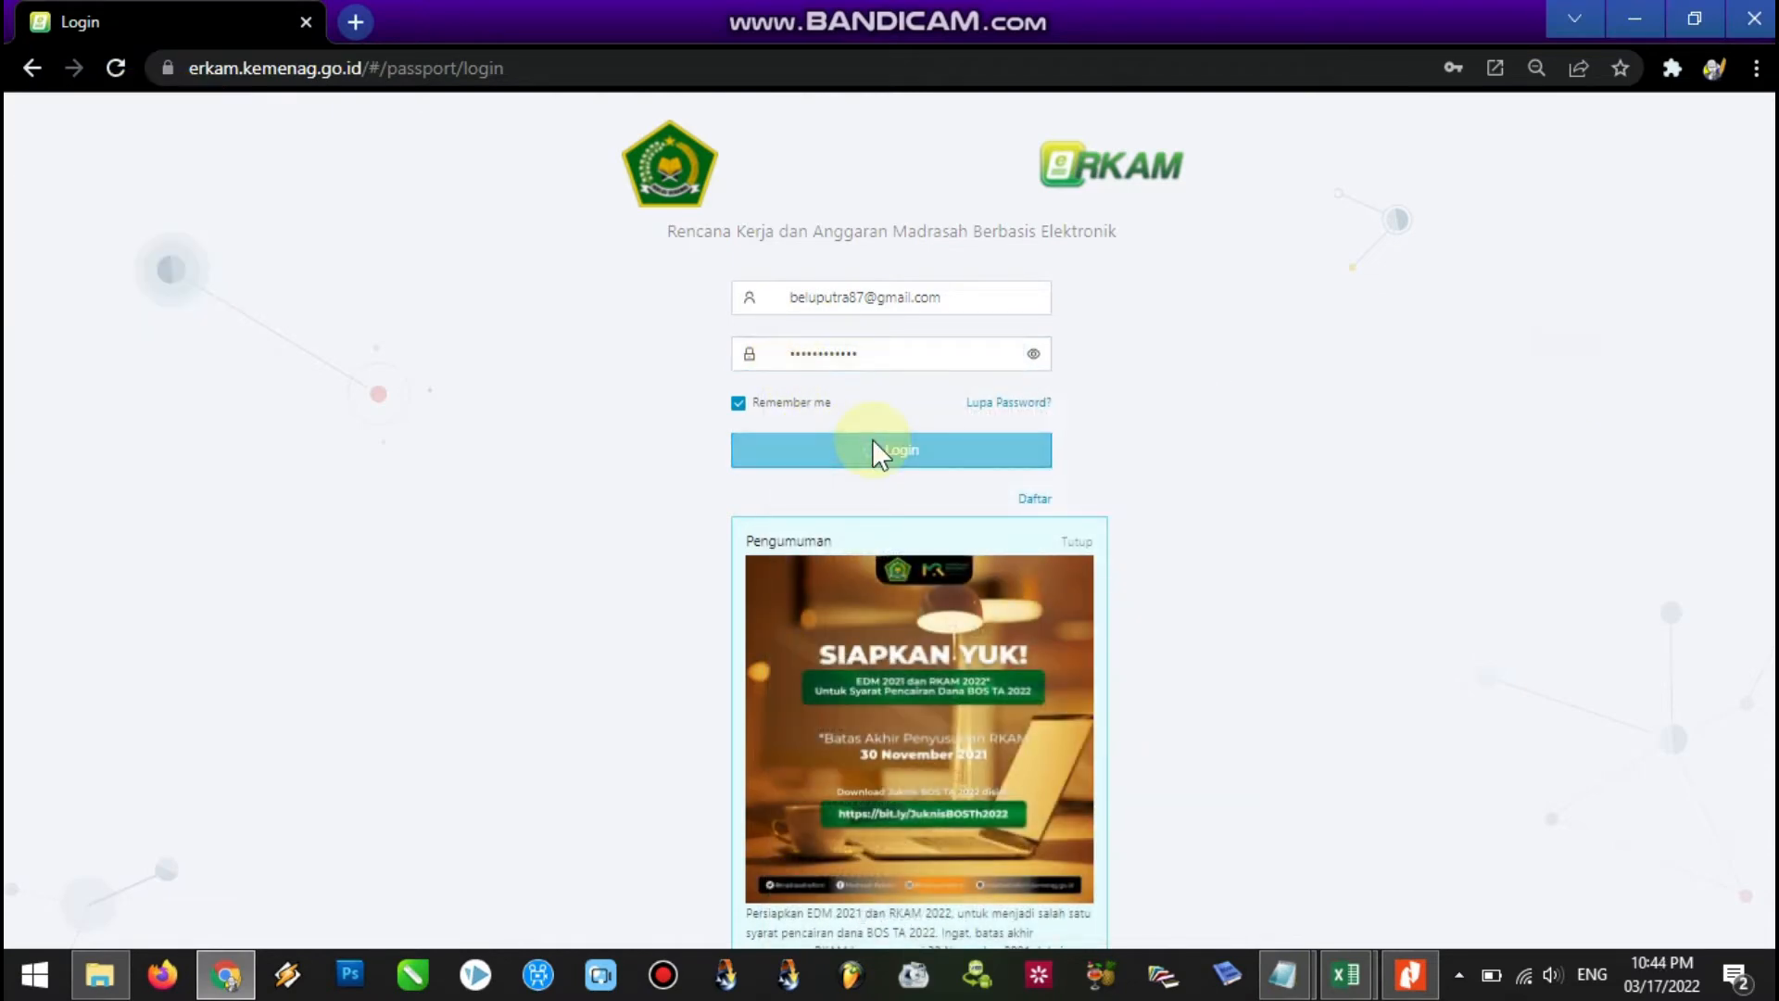
click(873, 443)
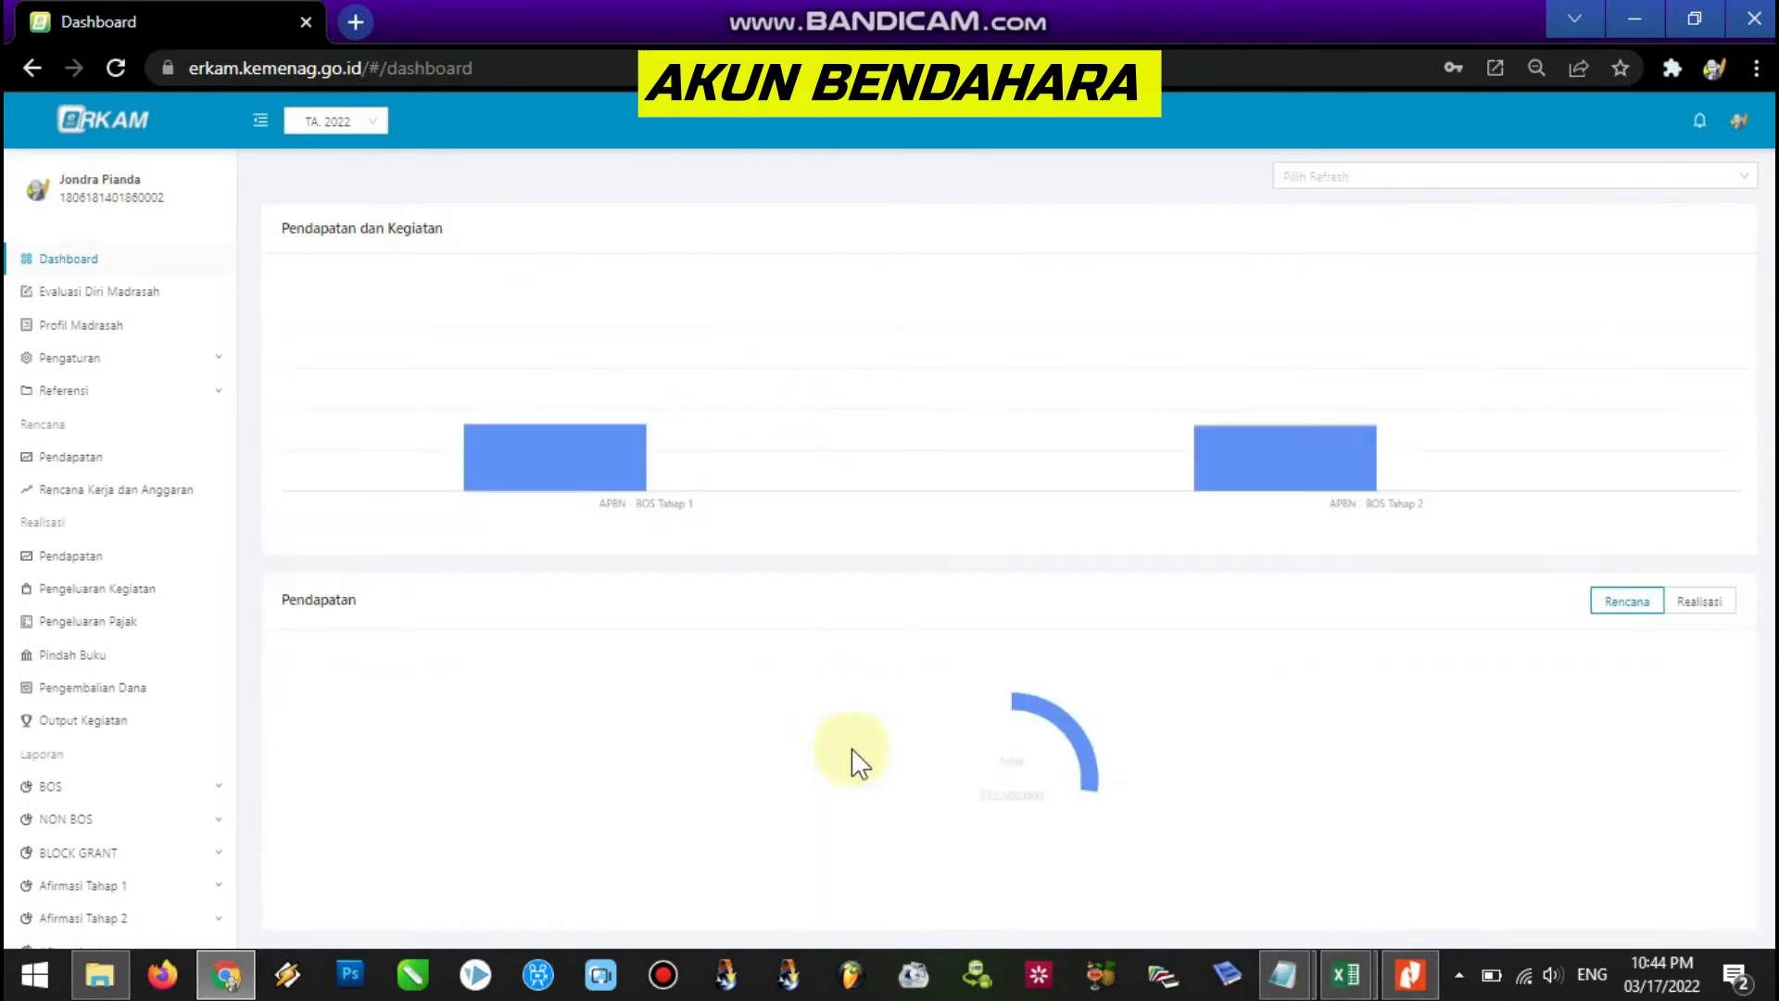
click(1284, 975)
click(1248, 912)
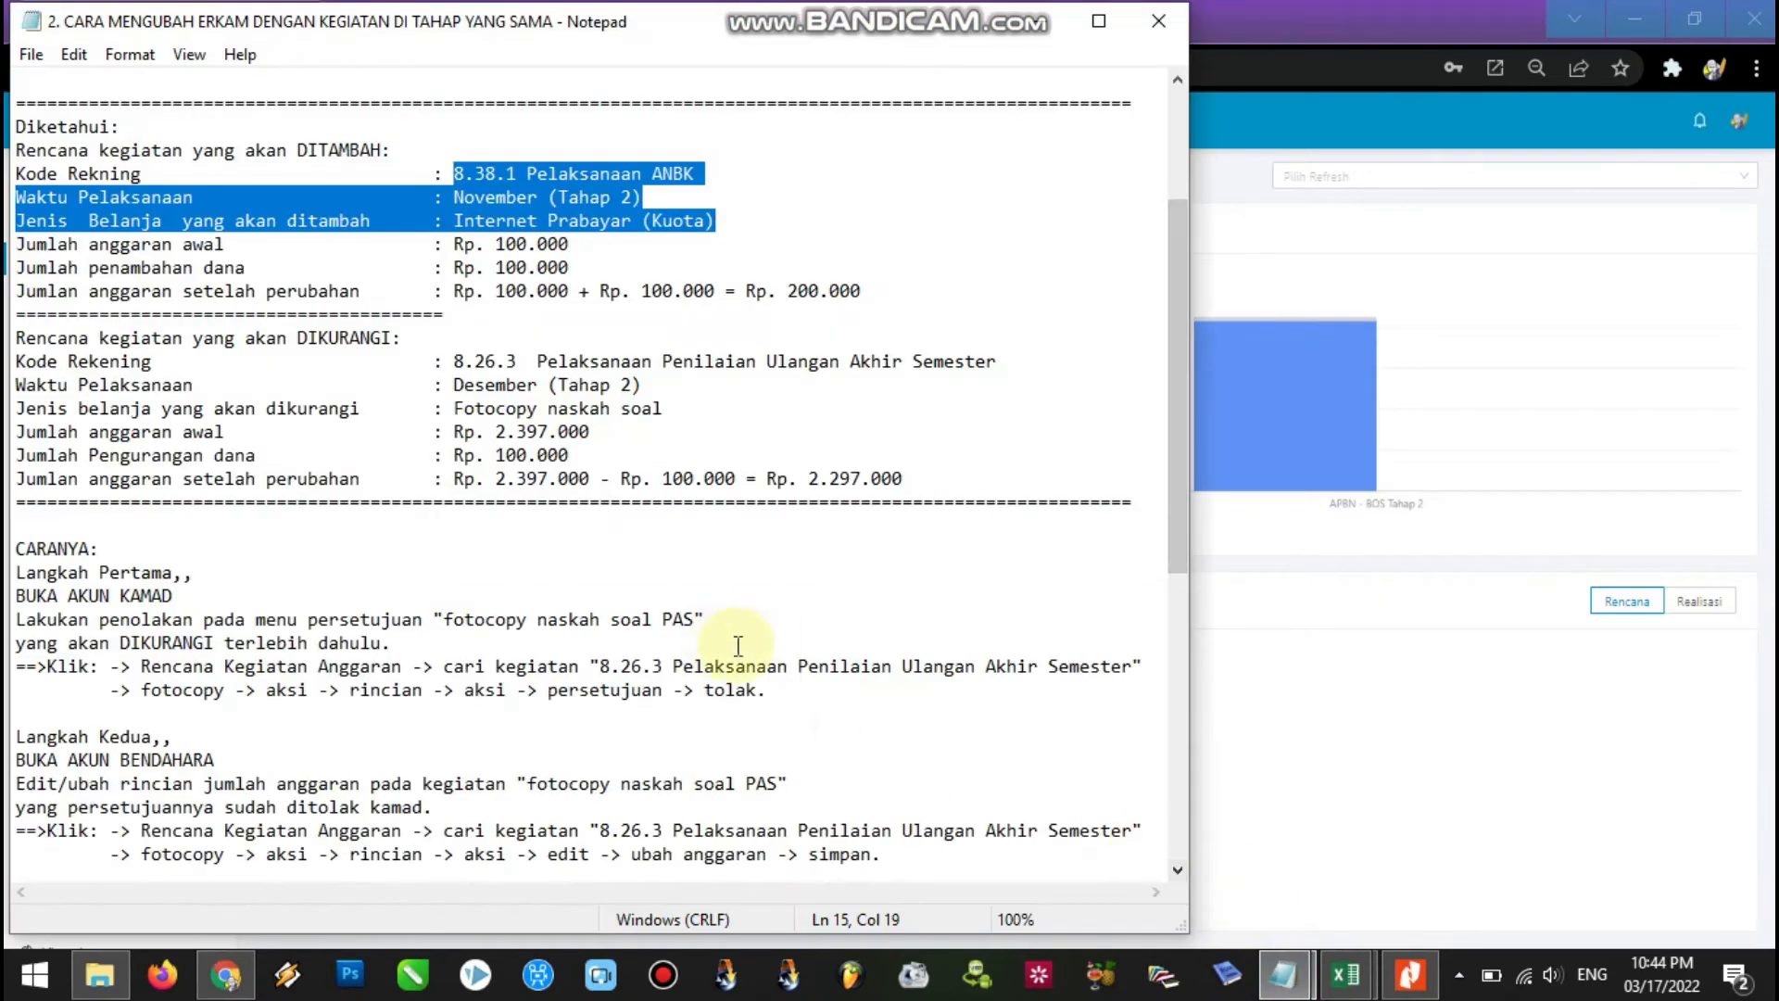
drag(1178, 408, 1181, 527)
drag(775, 425, 92, 387)
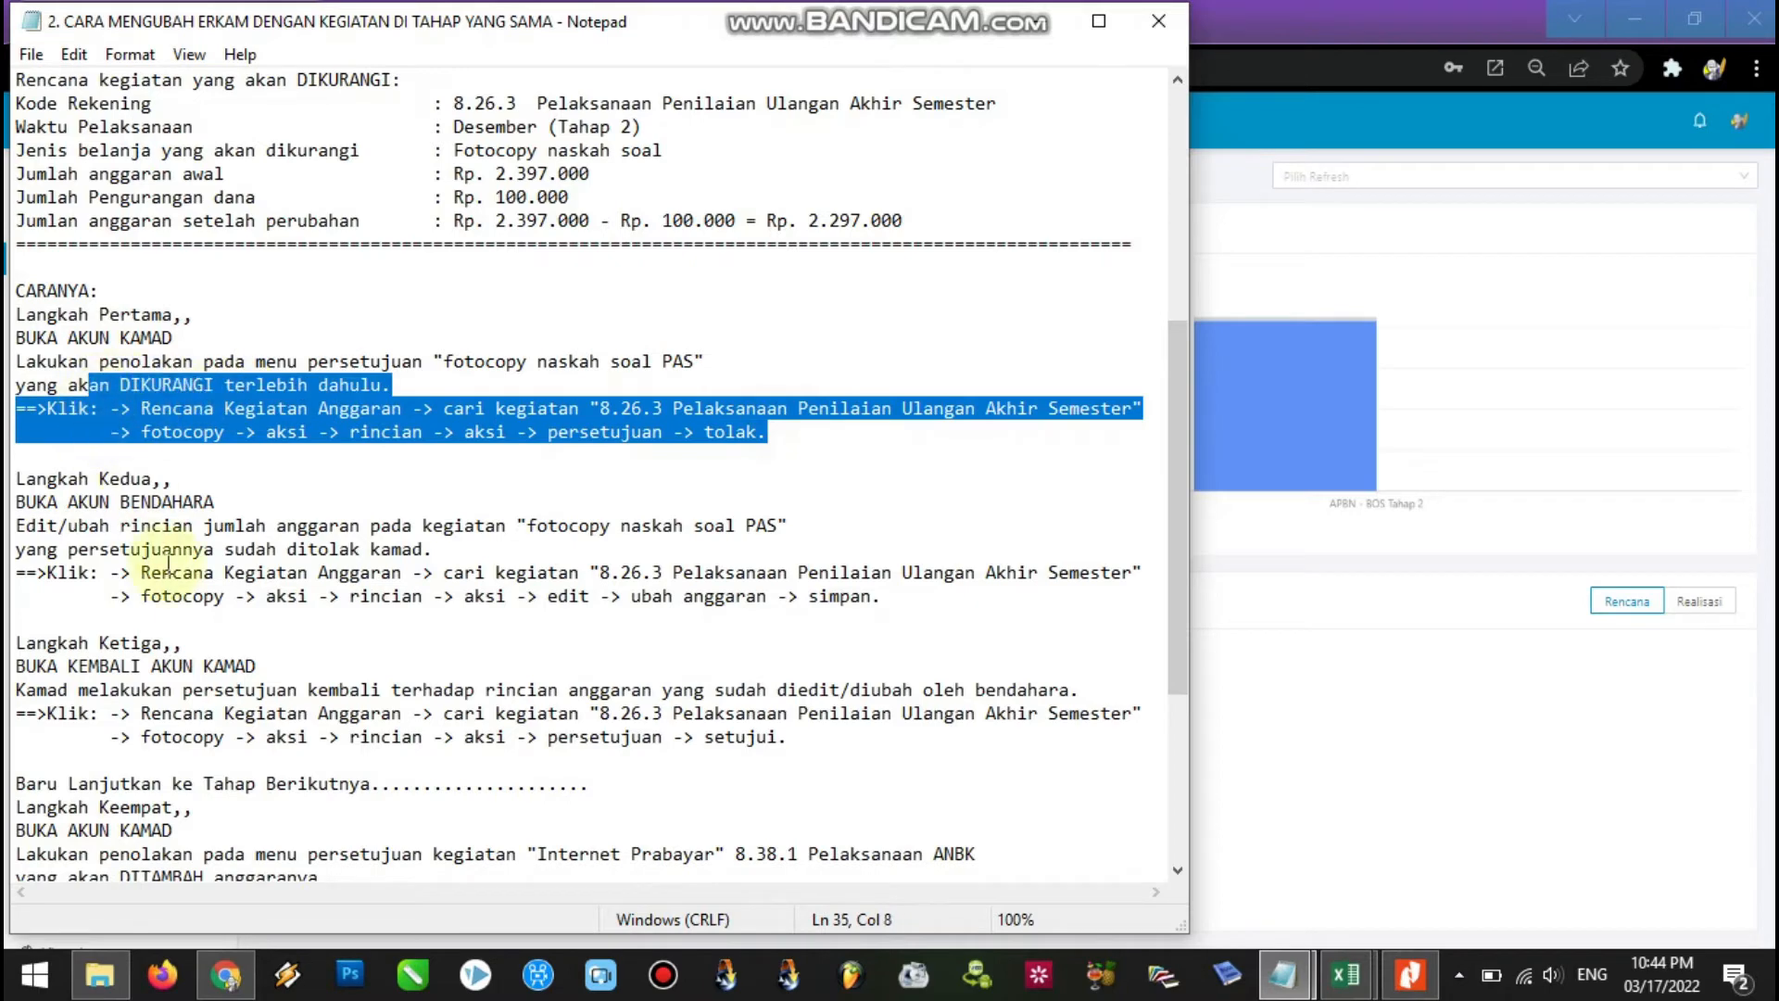
click(173, 533)
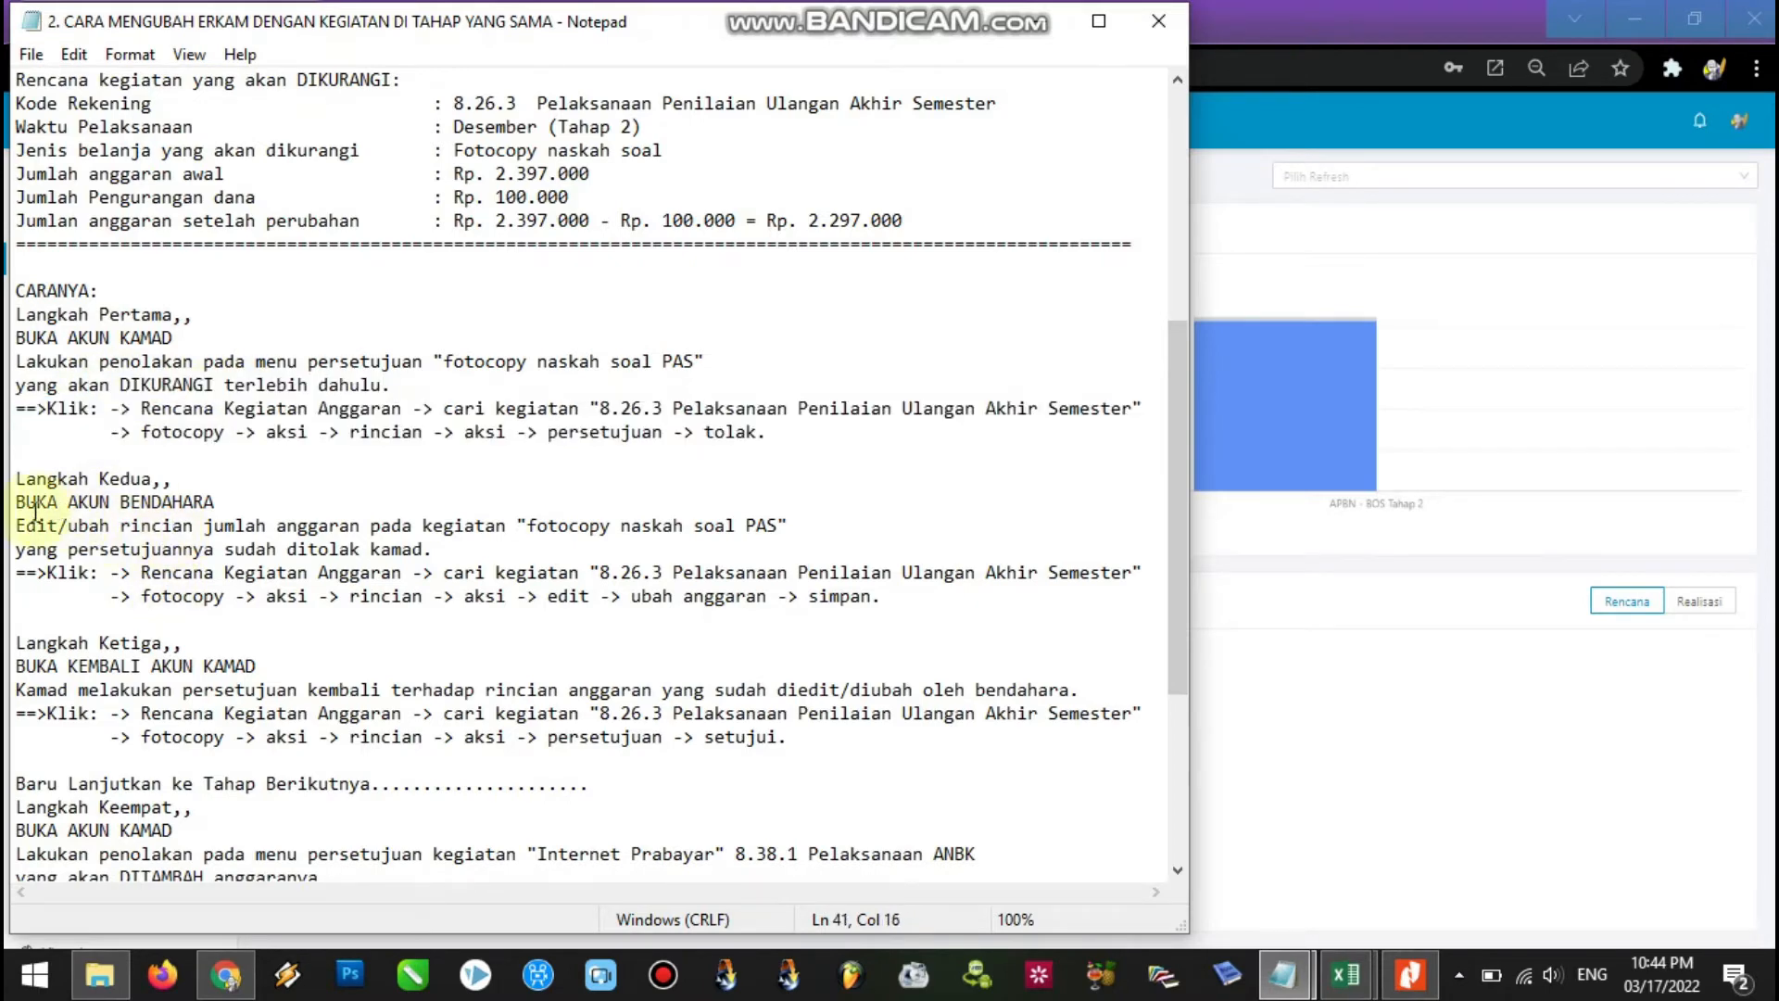
drag(16, 526, 792, 537)
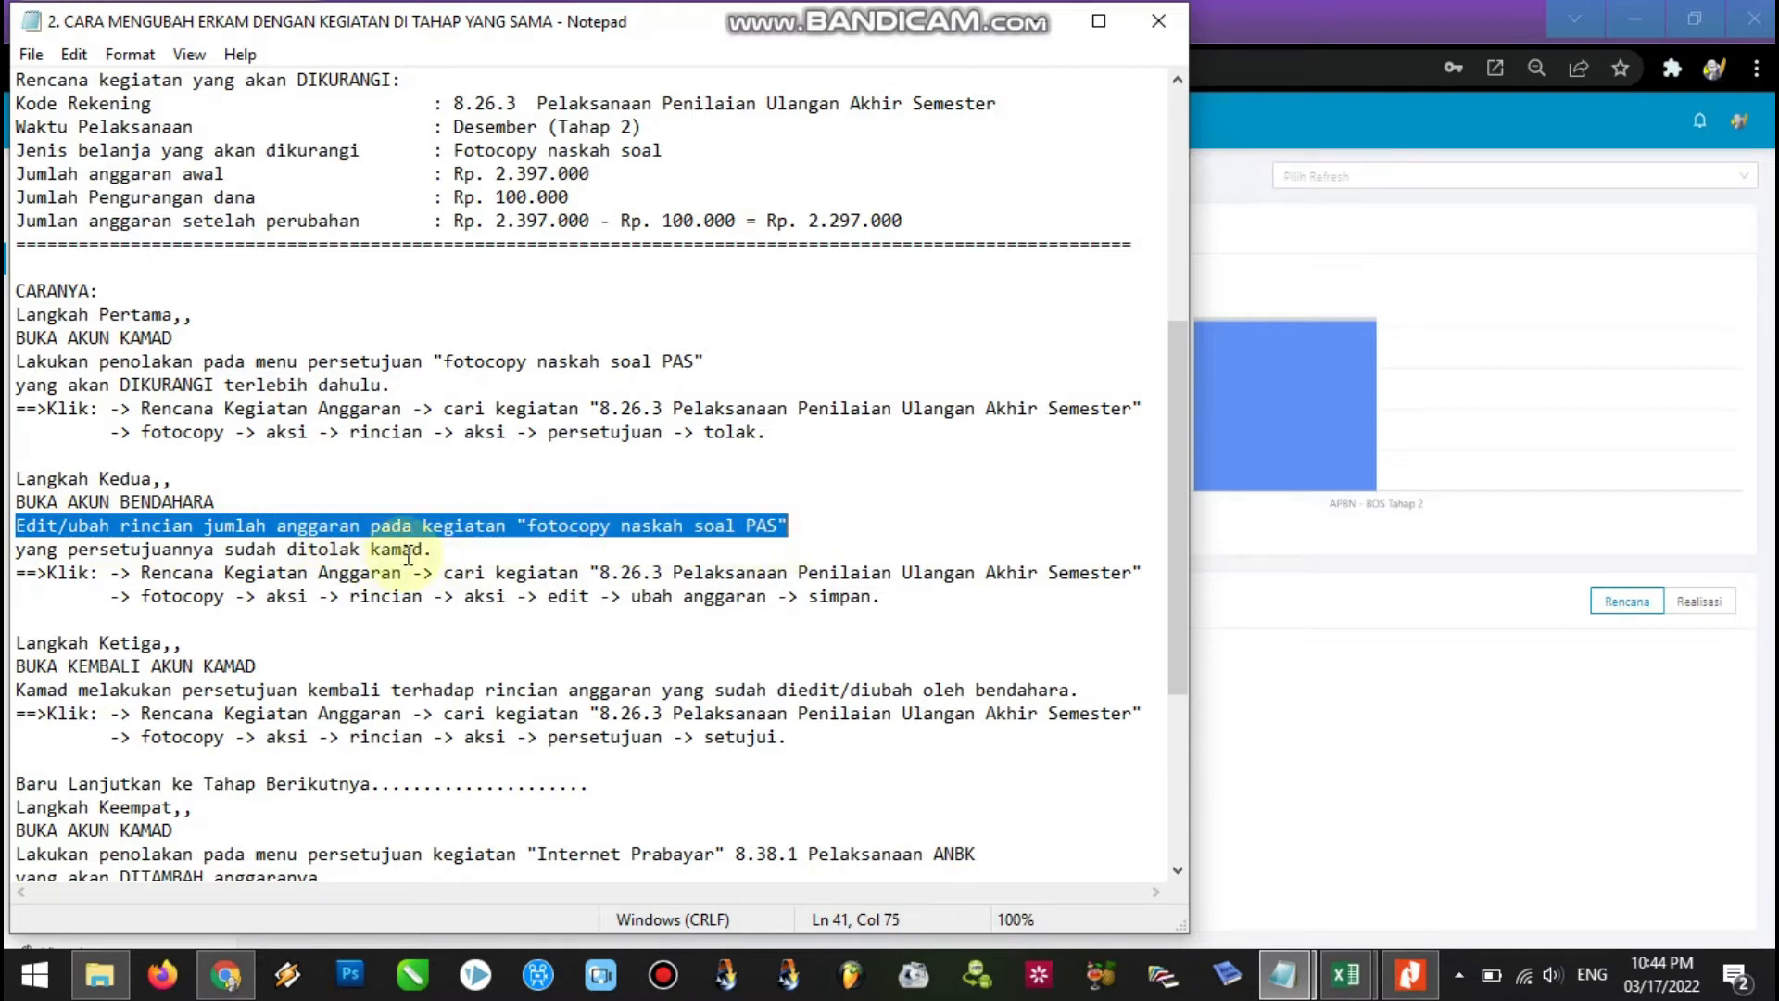
click(433, 550)
shift+click(225, 551)
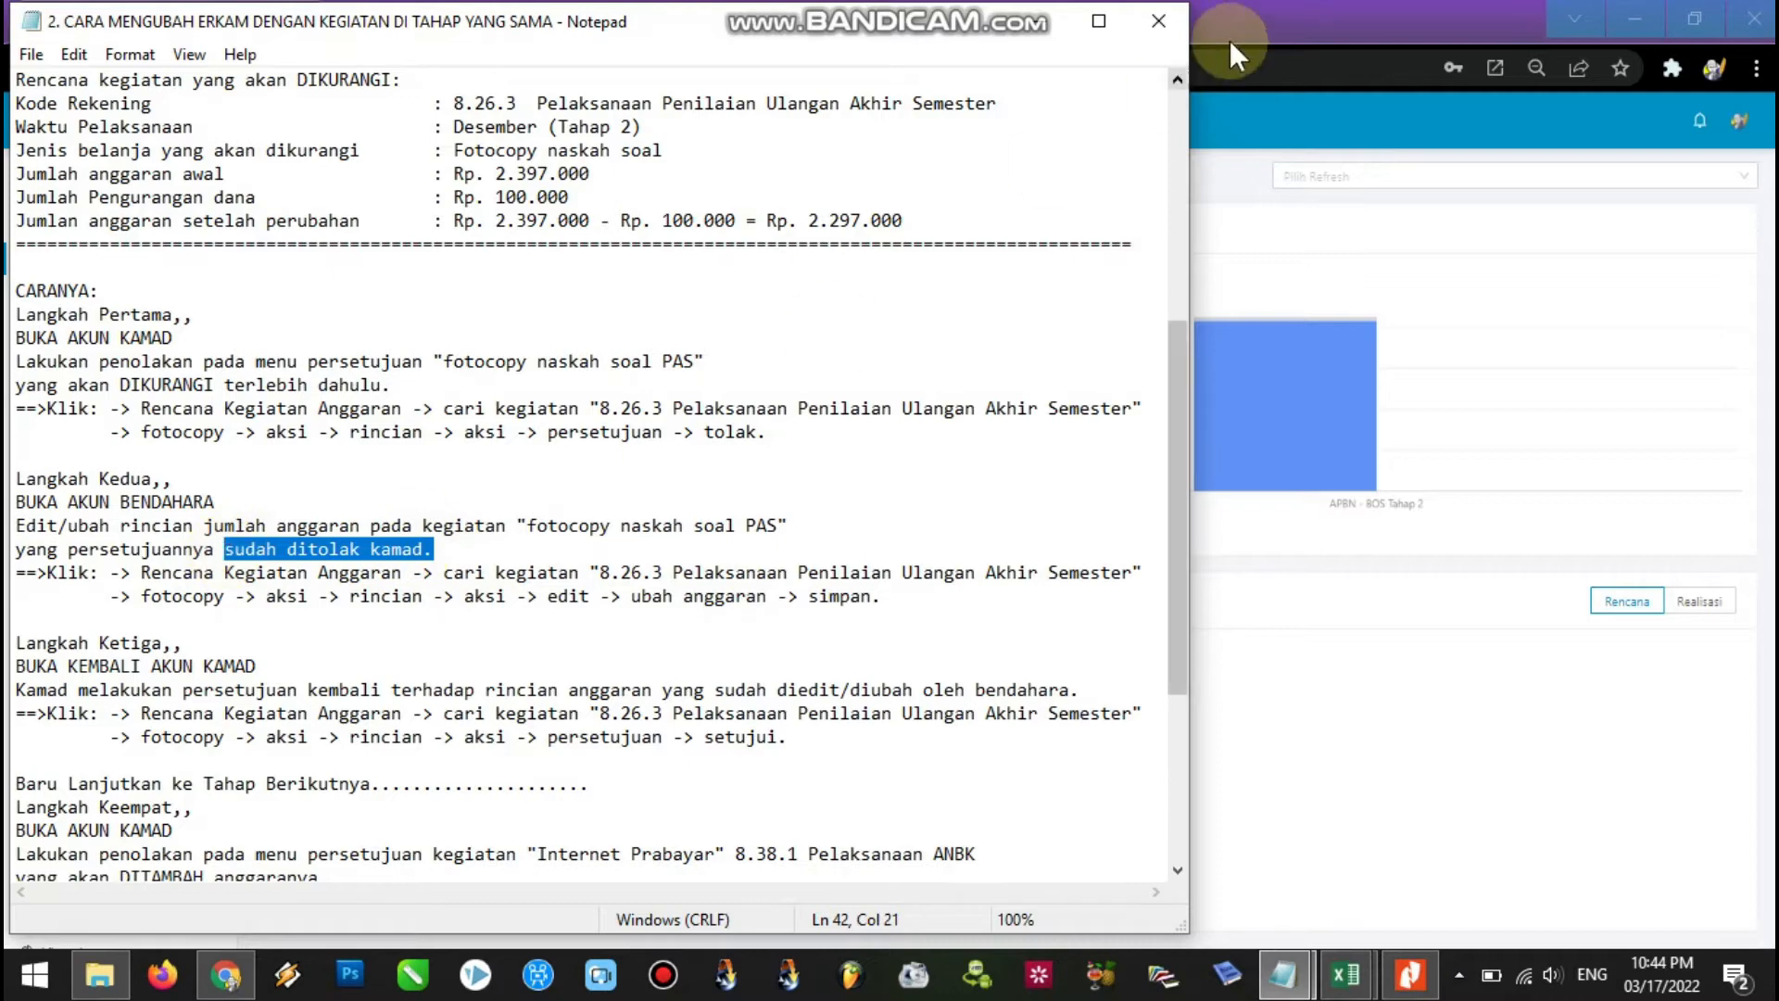
click(1292, 3)
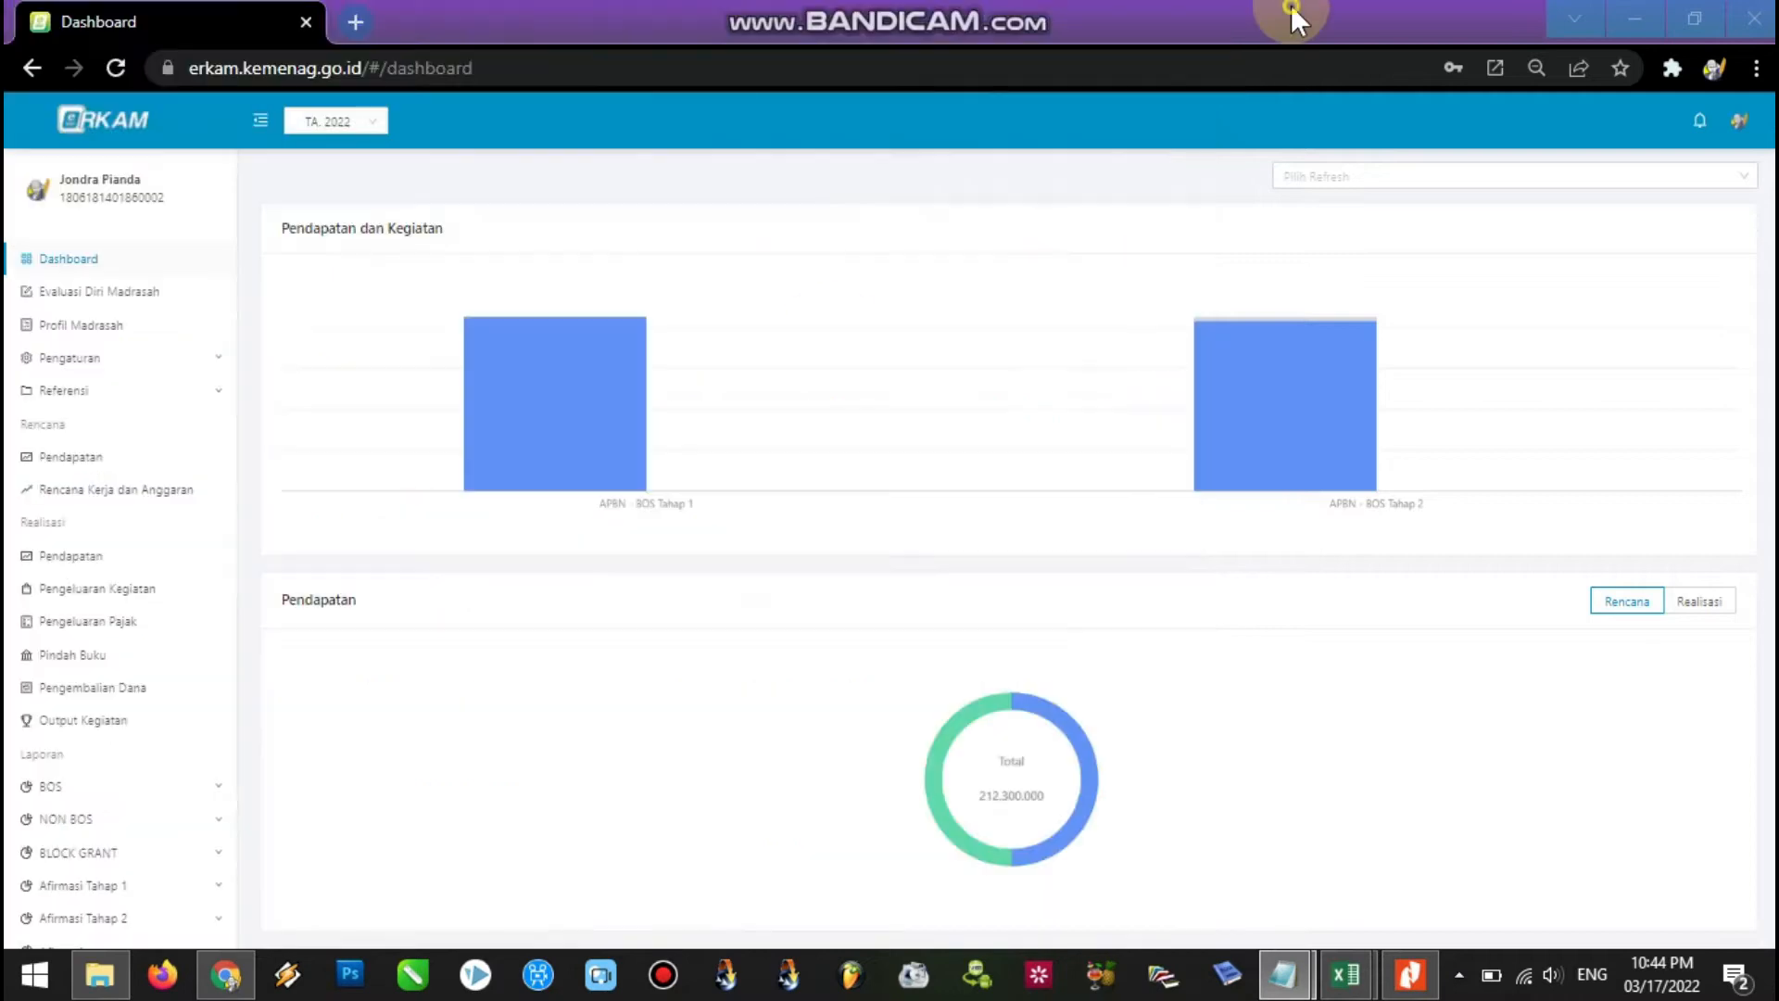
Open Rincian for Pelaksanaan Penilaian Ulangan Akhir Semester on page 3 of the activity list.
click(157, 502)
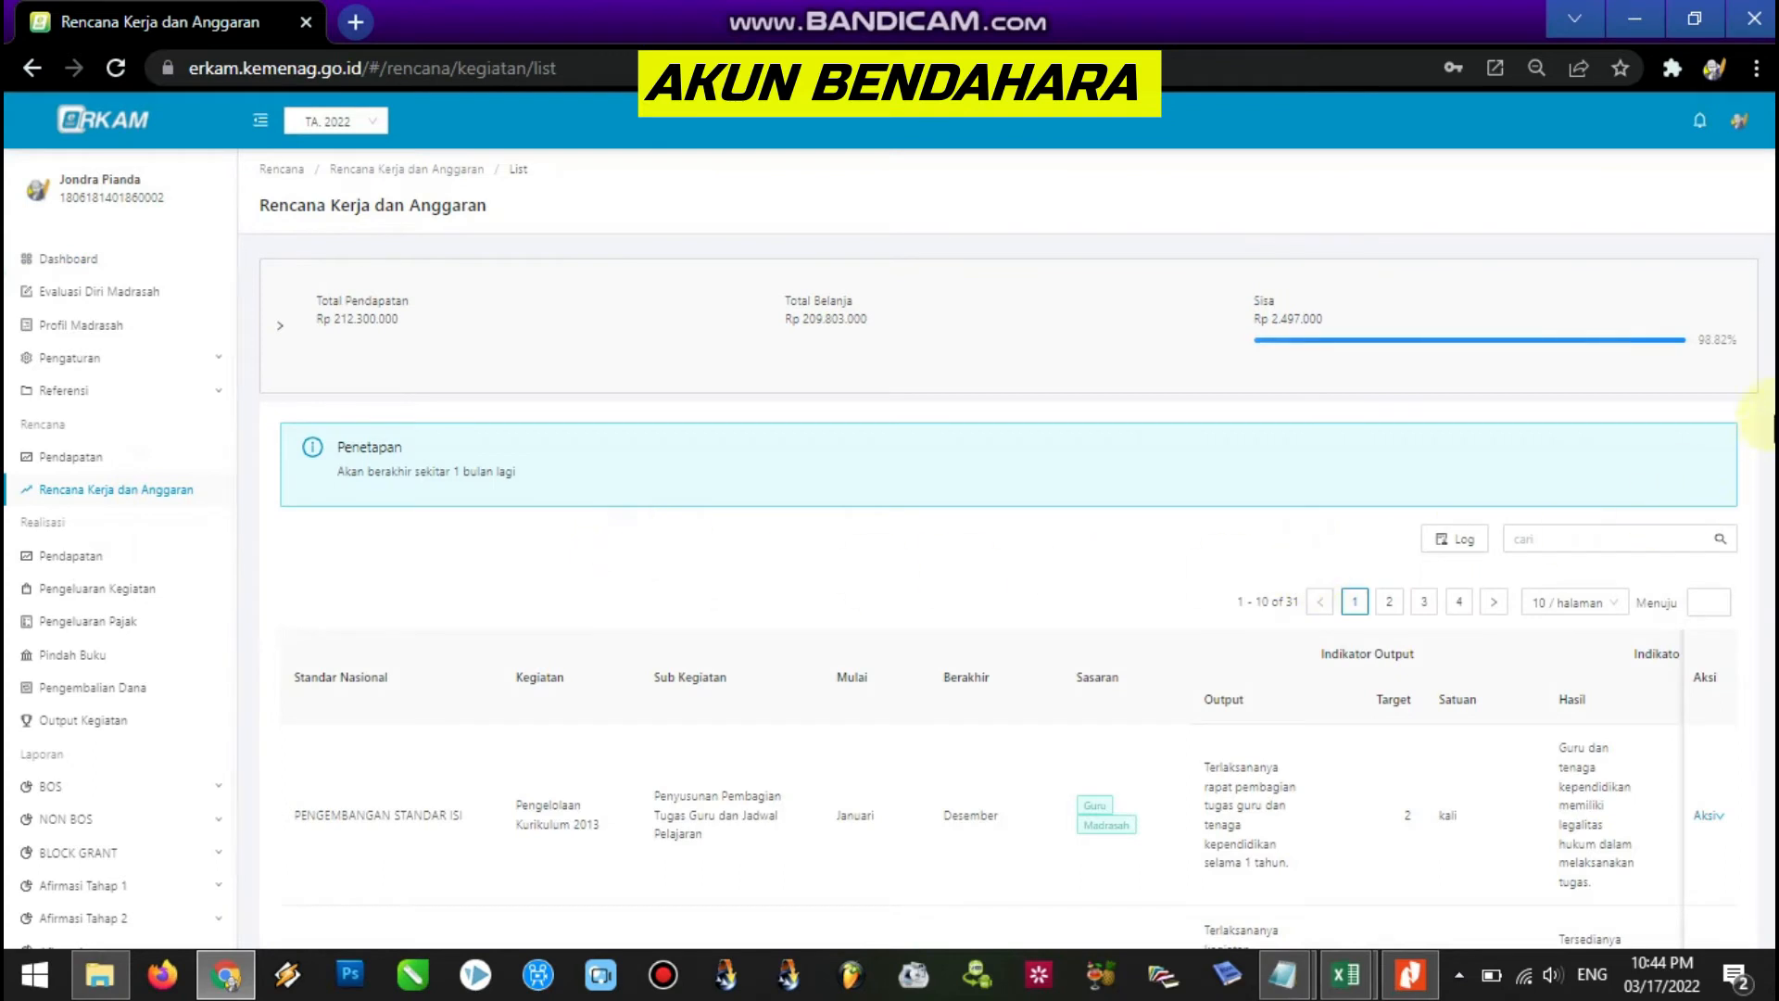
scroll(1770, 429, down, 1)
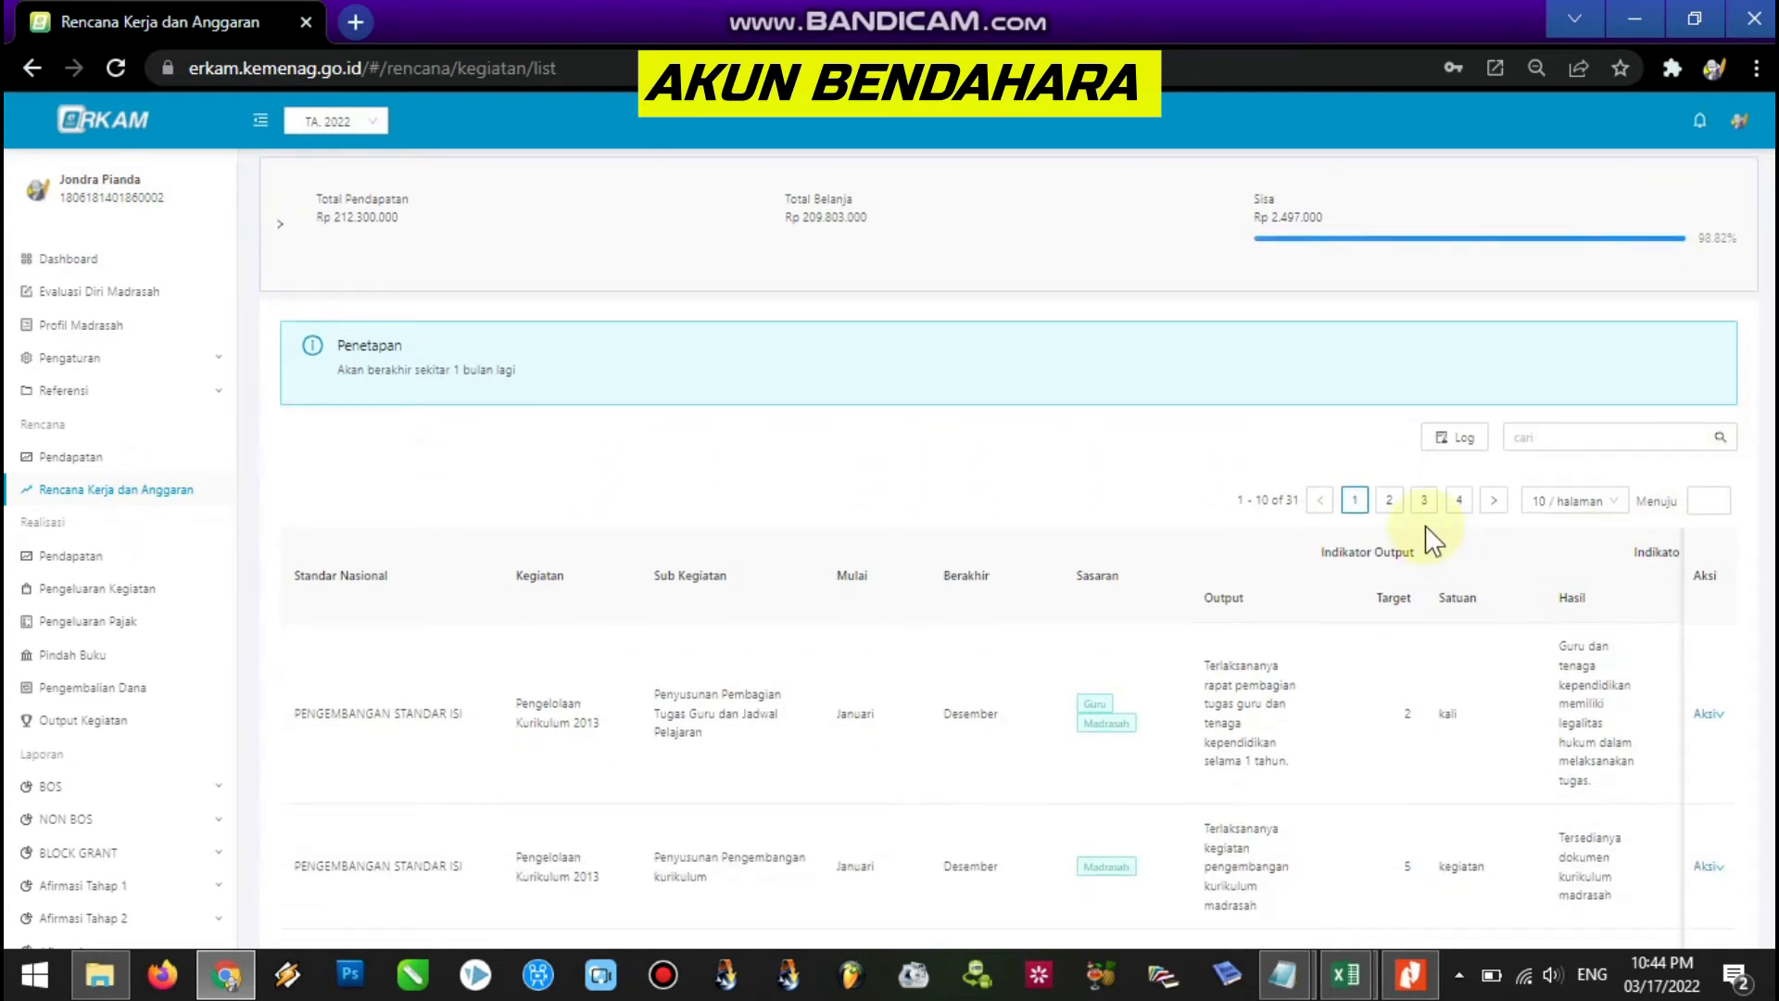
click(1425, 502)
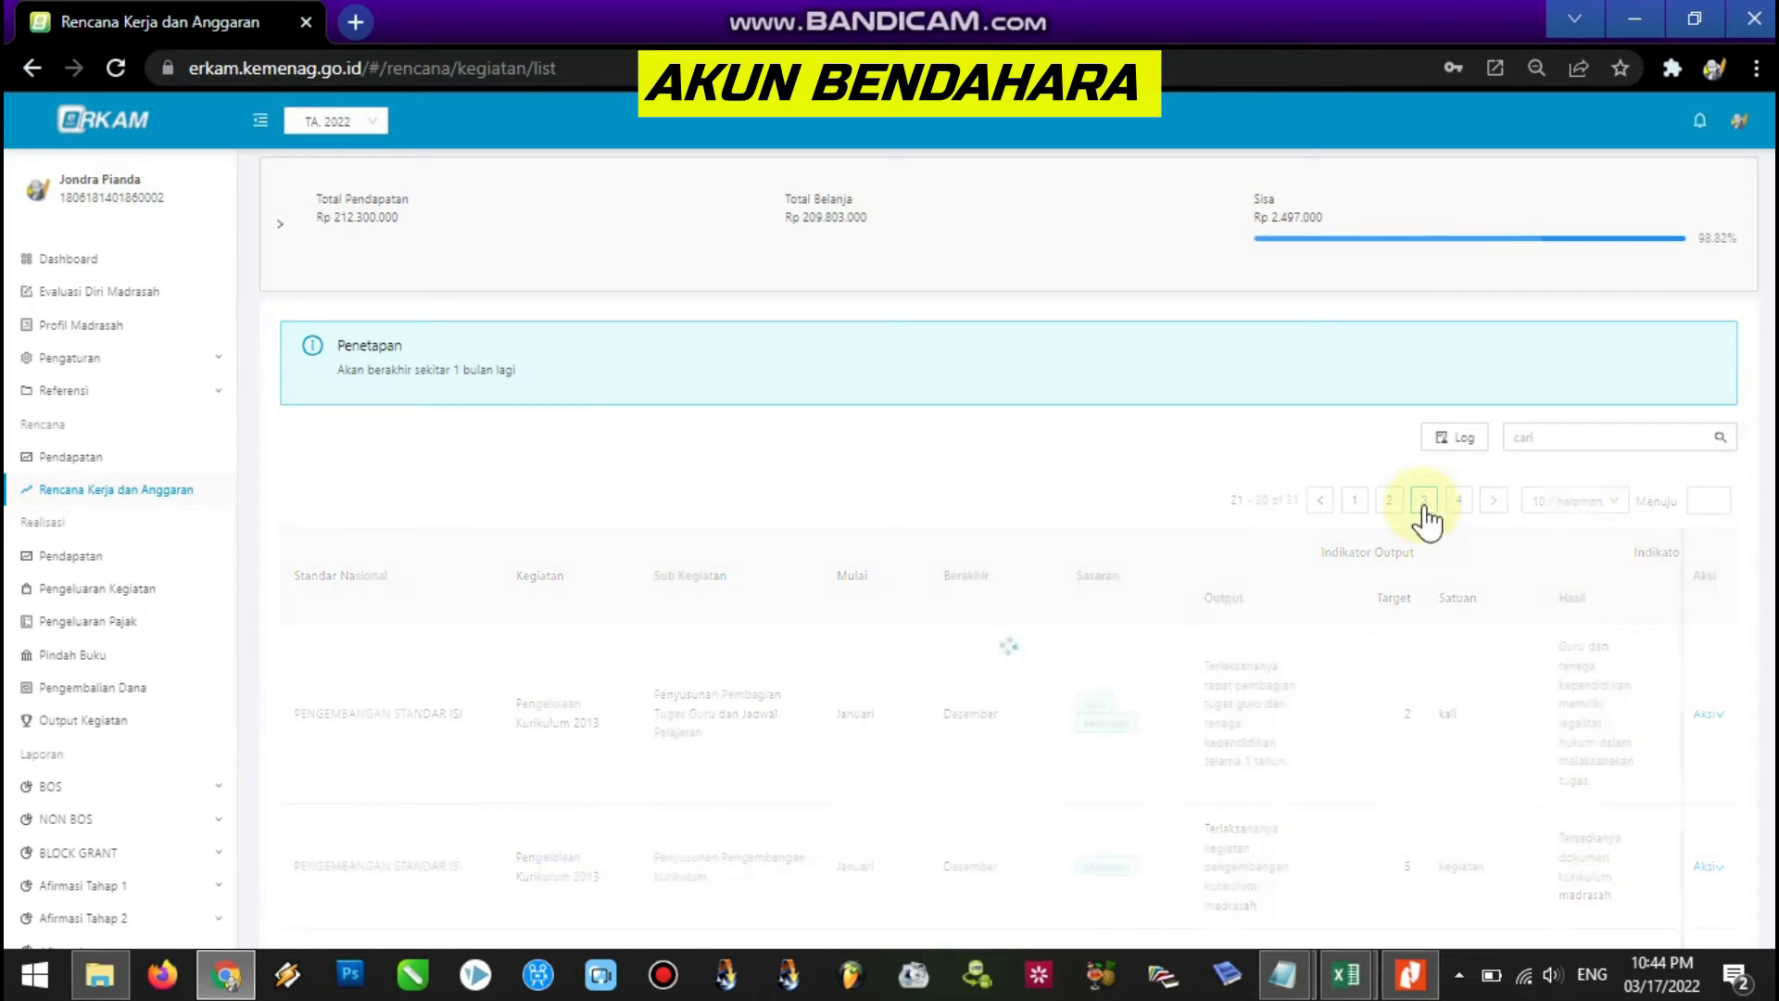
scroll(1752, 538, down, 3)
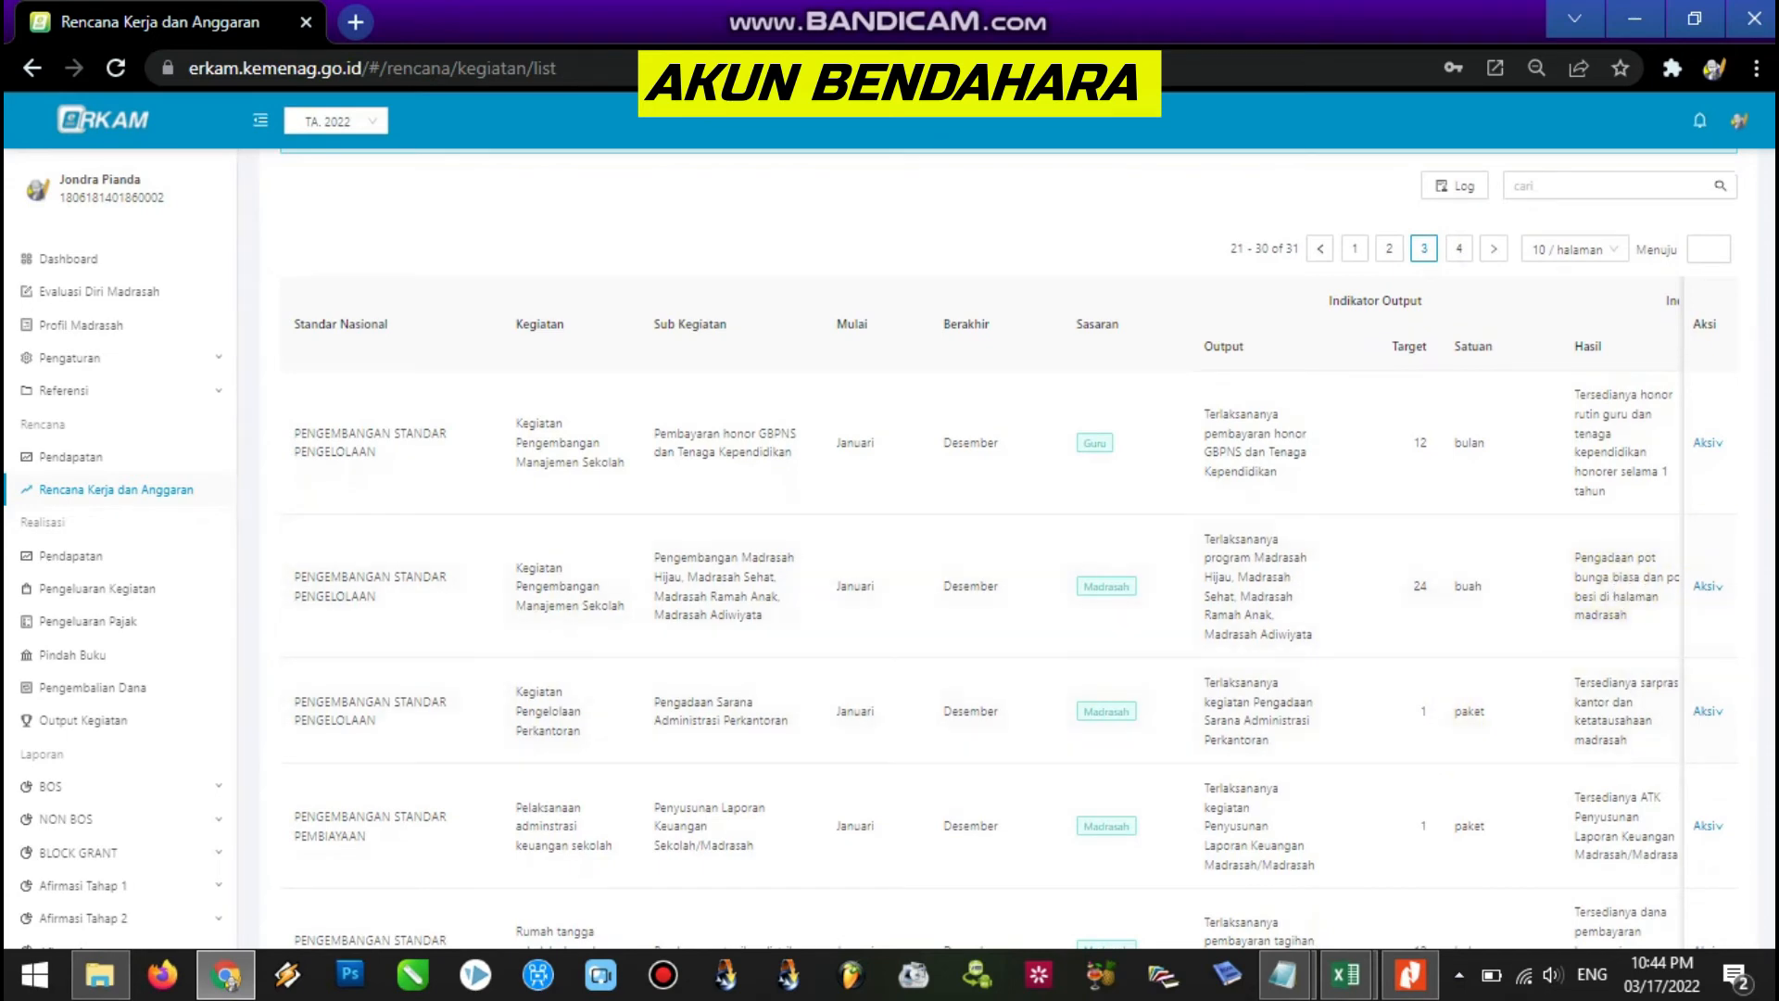
scroll(1009, 549, down, 7)
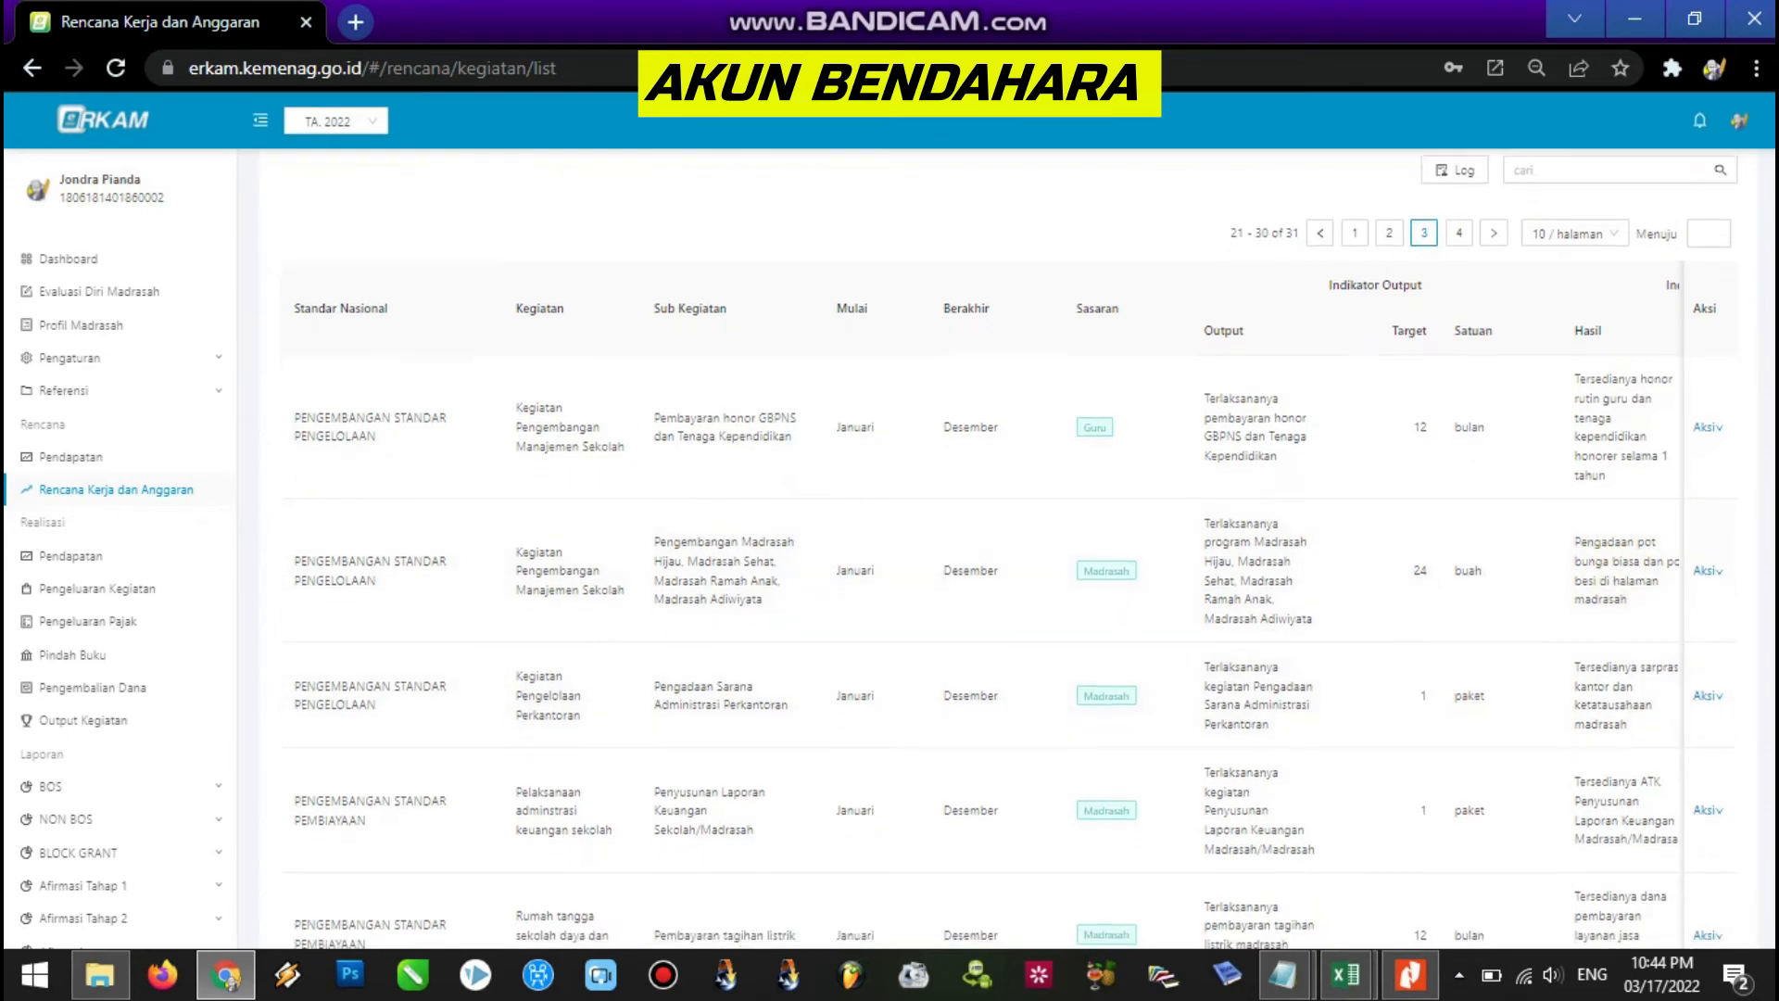
scroll(1563, 641, down, 4)
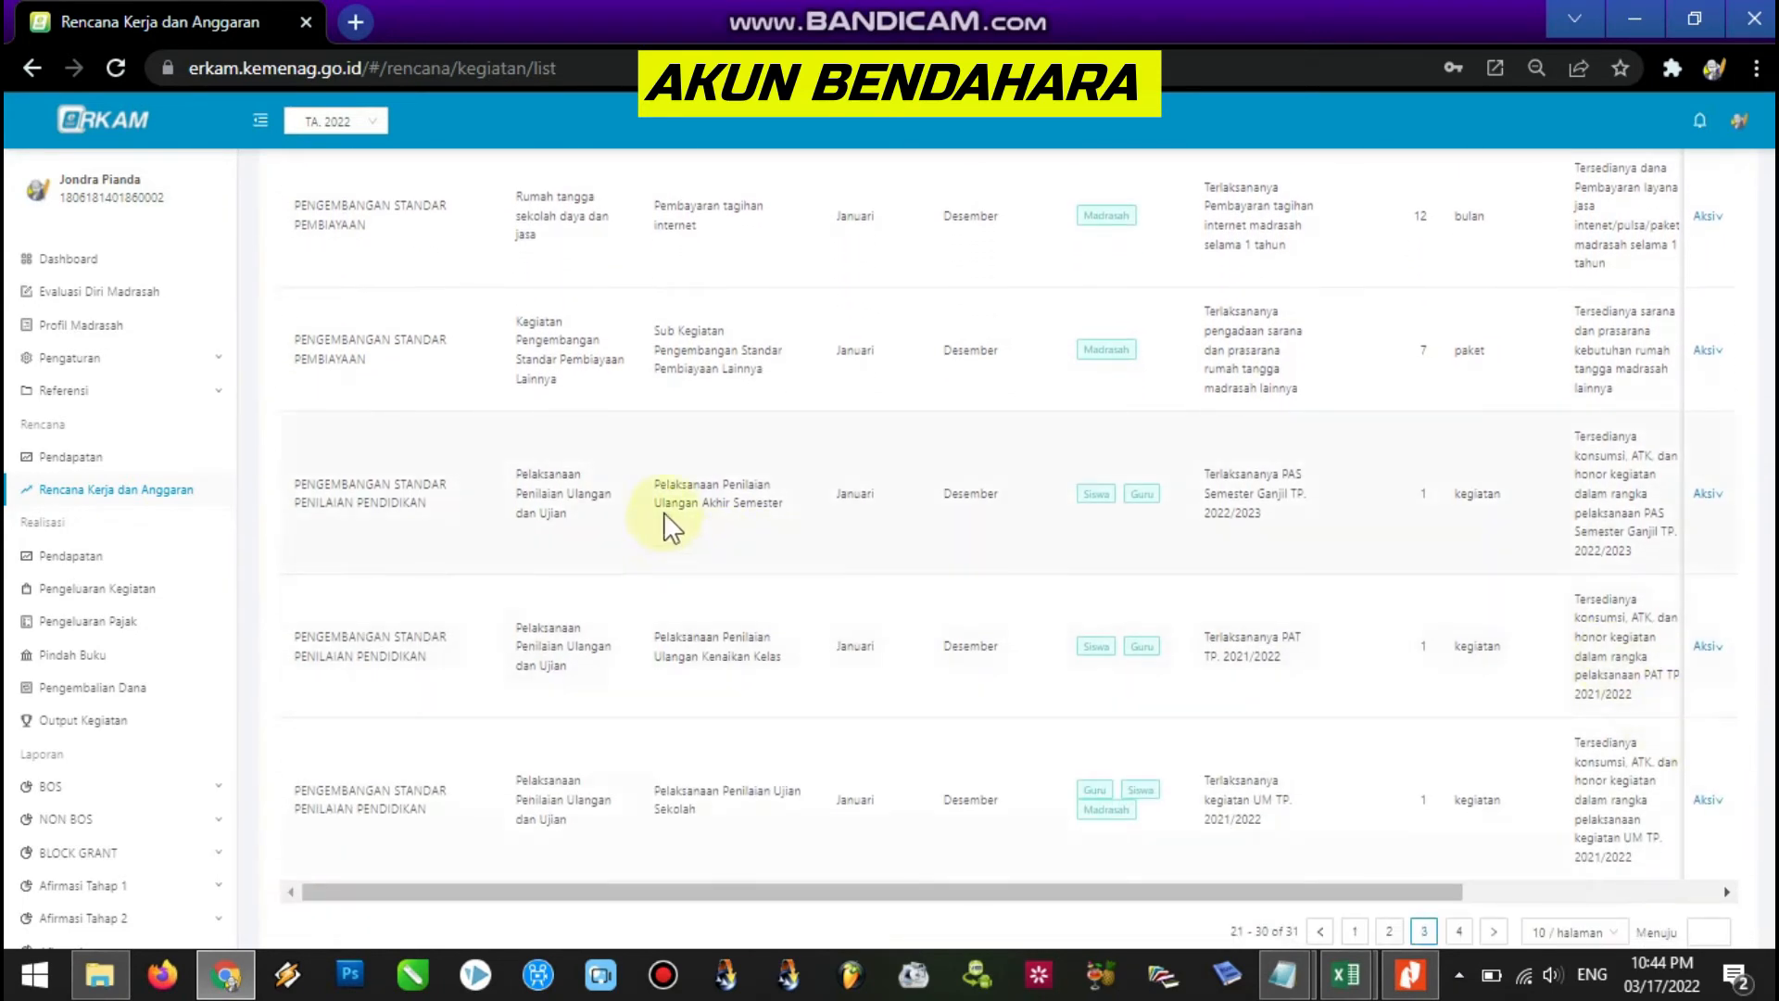
drag(671, 484, 791, 529)
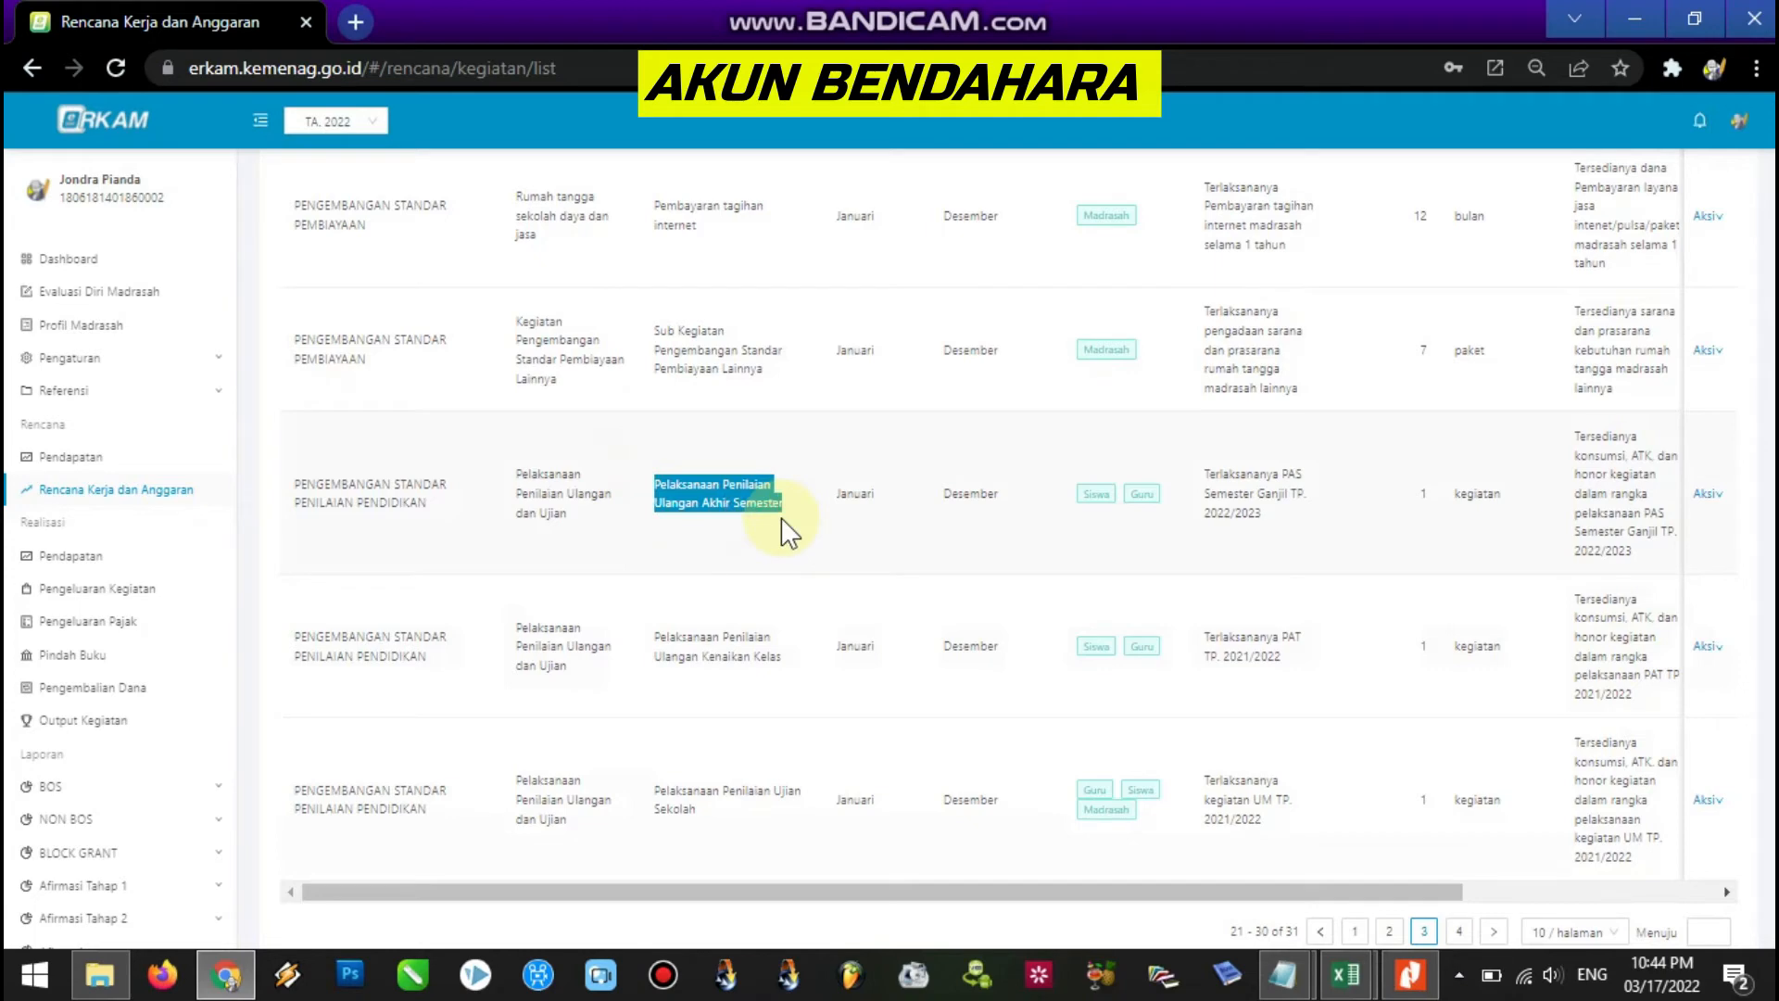
click(1725, 505)
click(1737, 522)
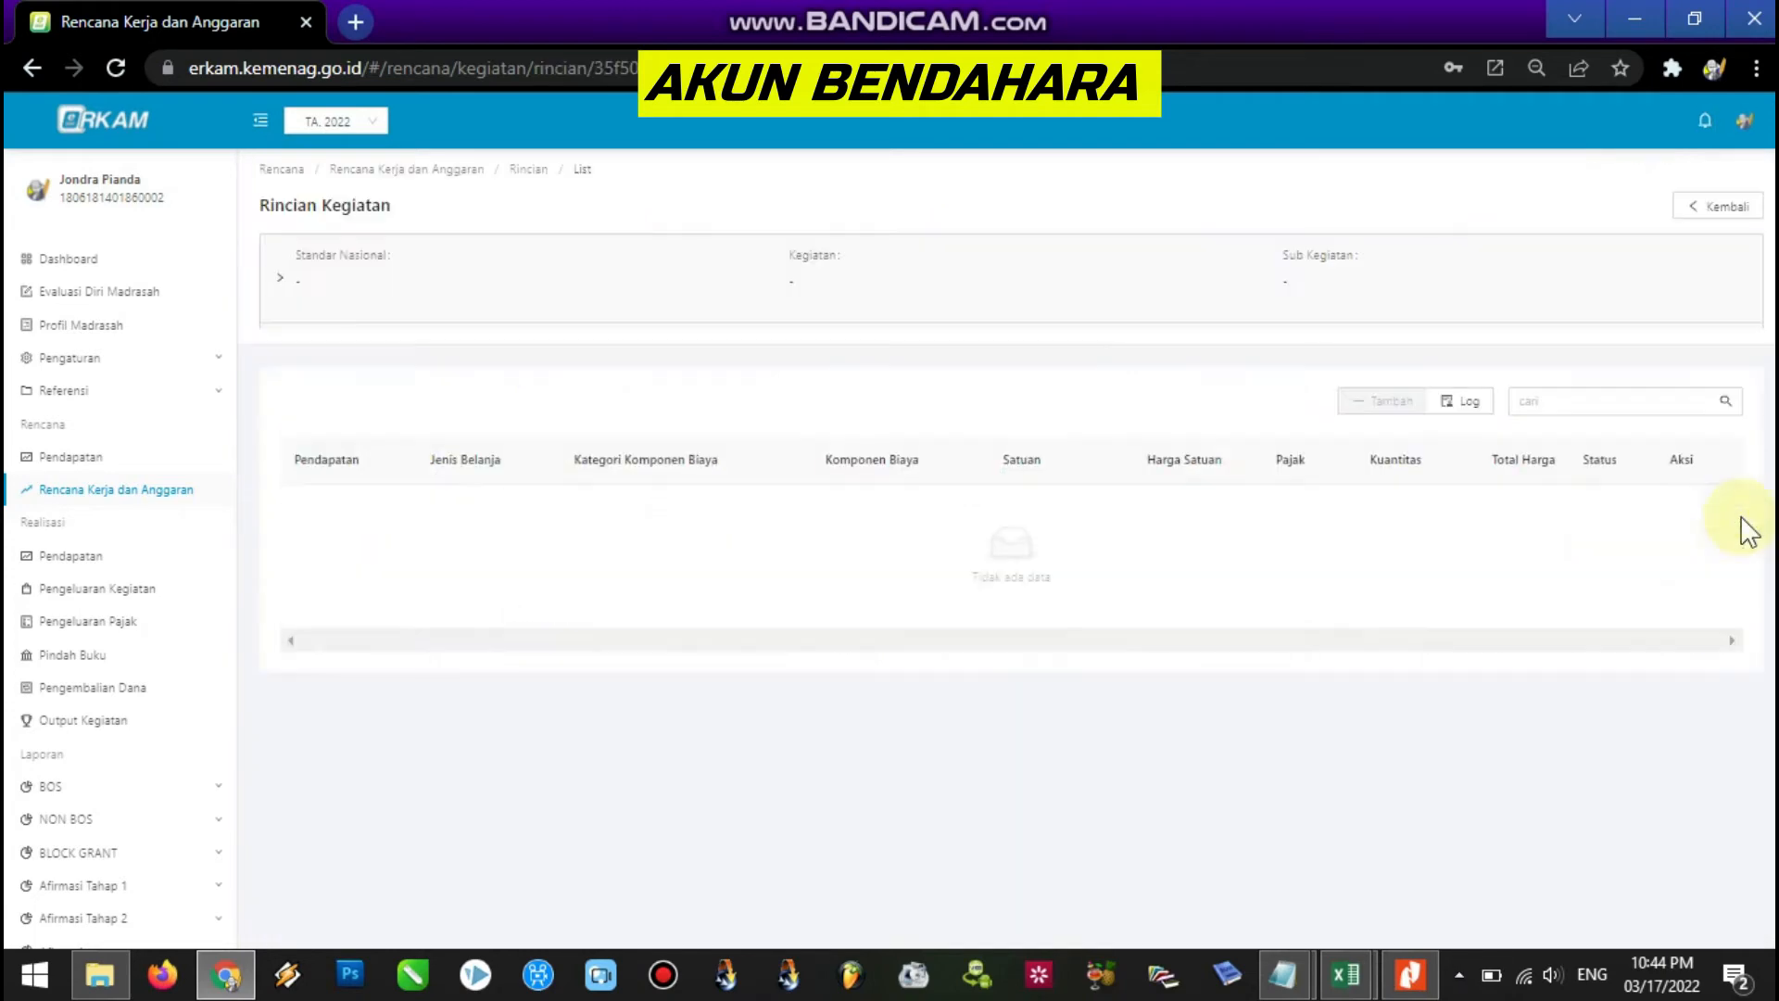
Find the Ditolak Fotocopy line (2,397,000) and show its action options.
scroll(1008, 552, down, 3)
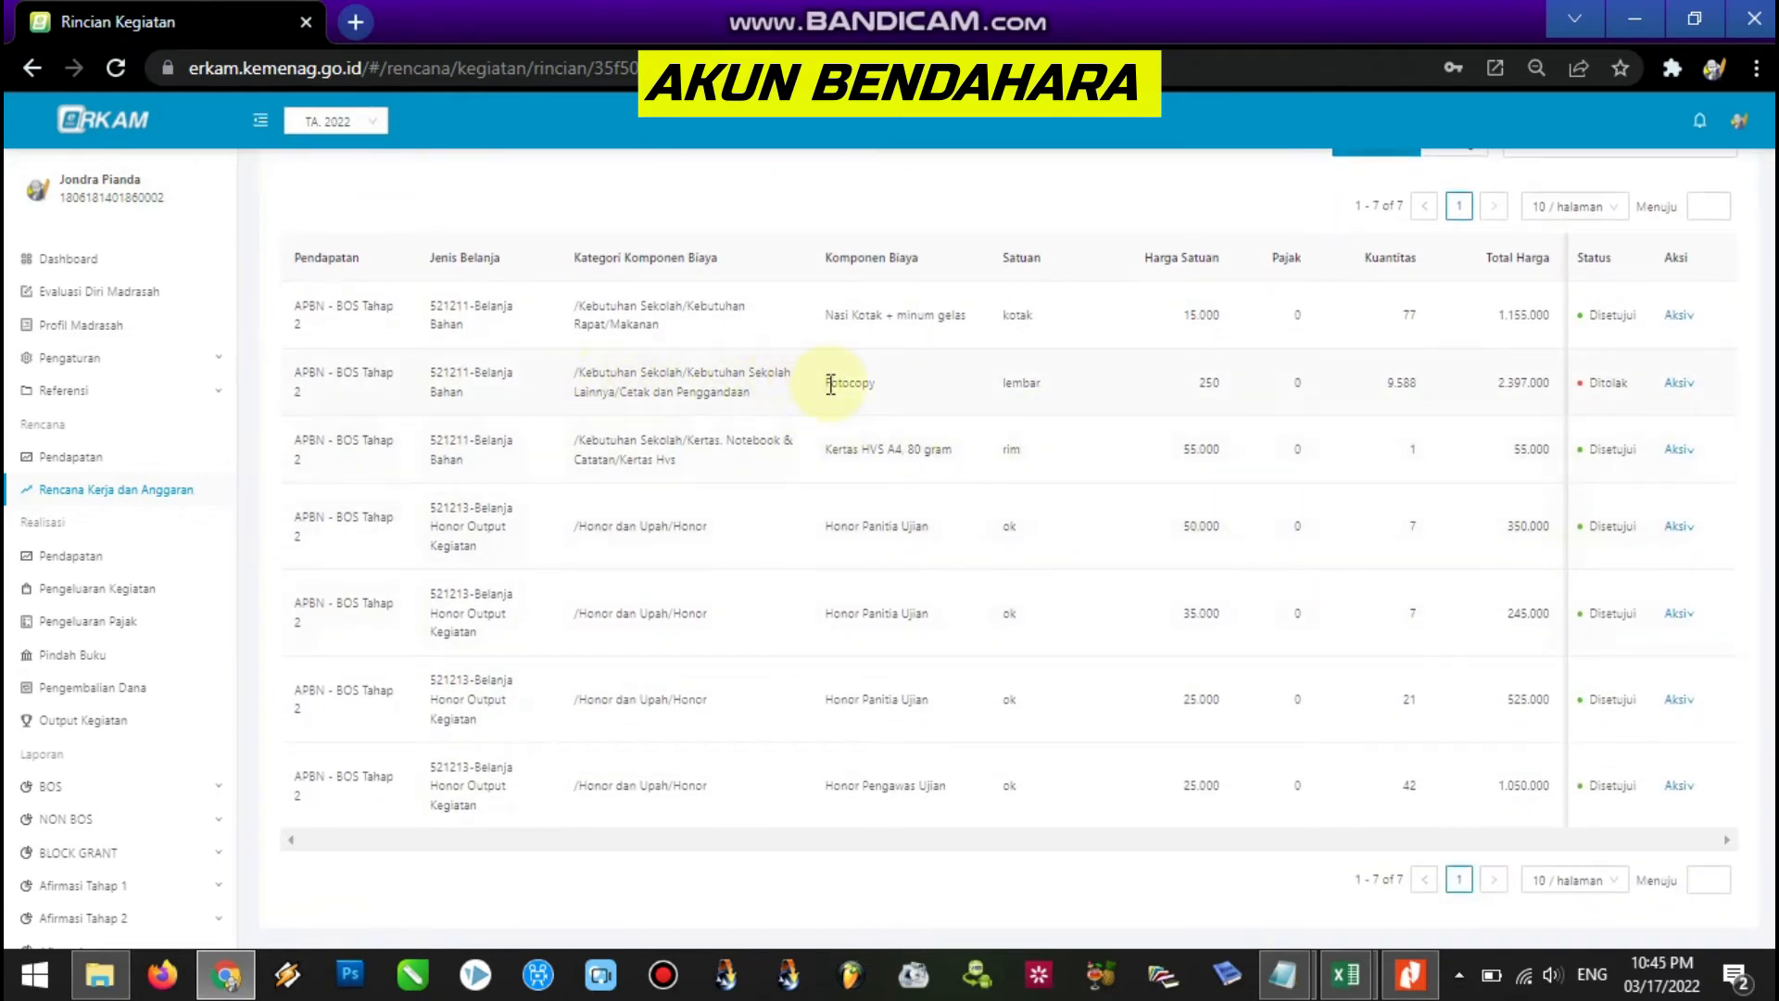
drag(825, 385, 1247, 401)
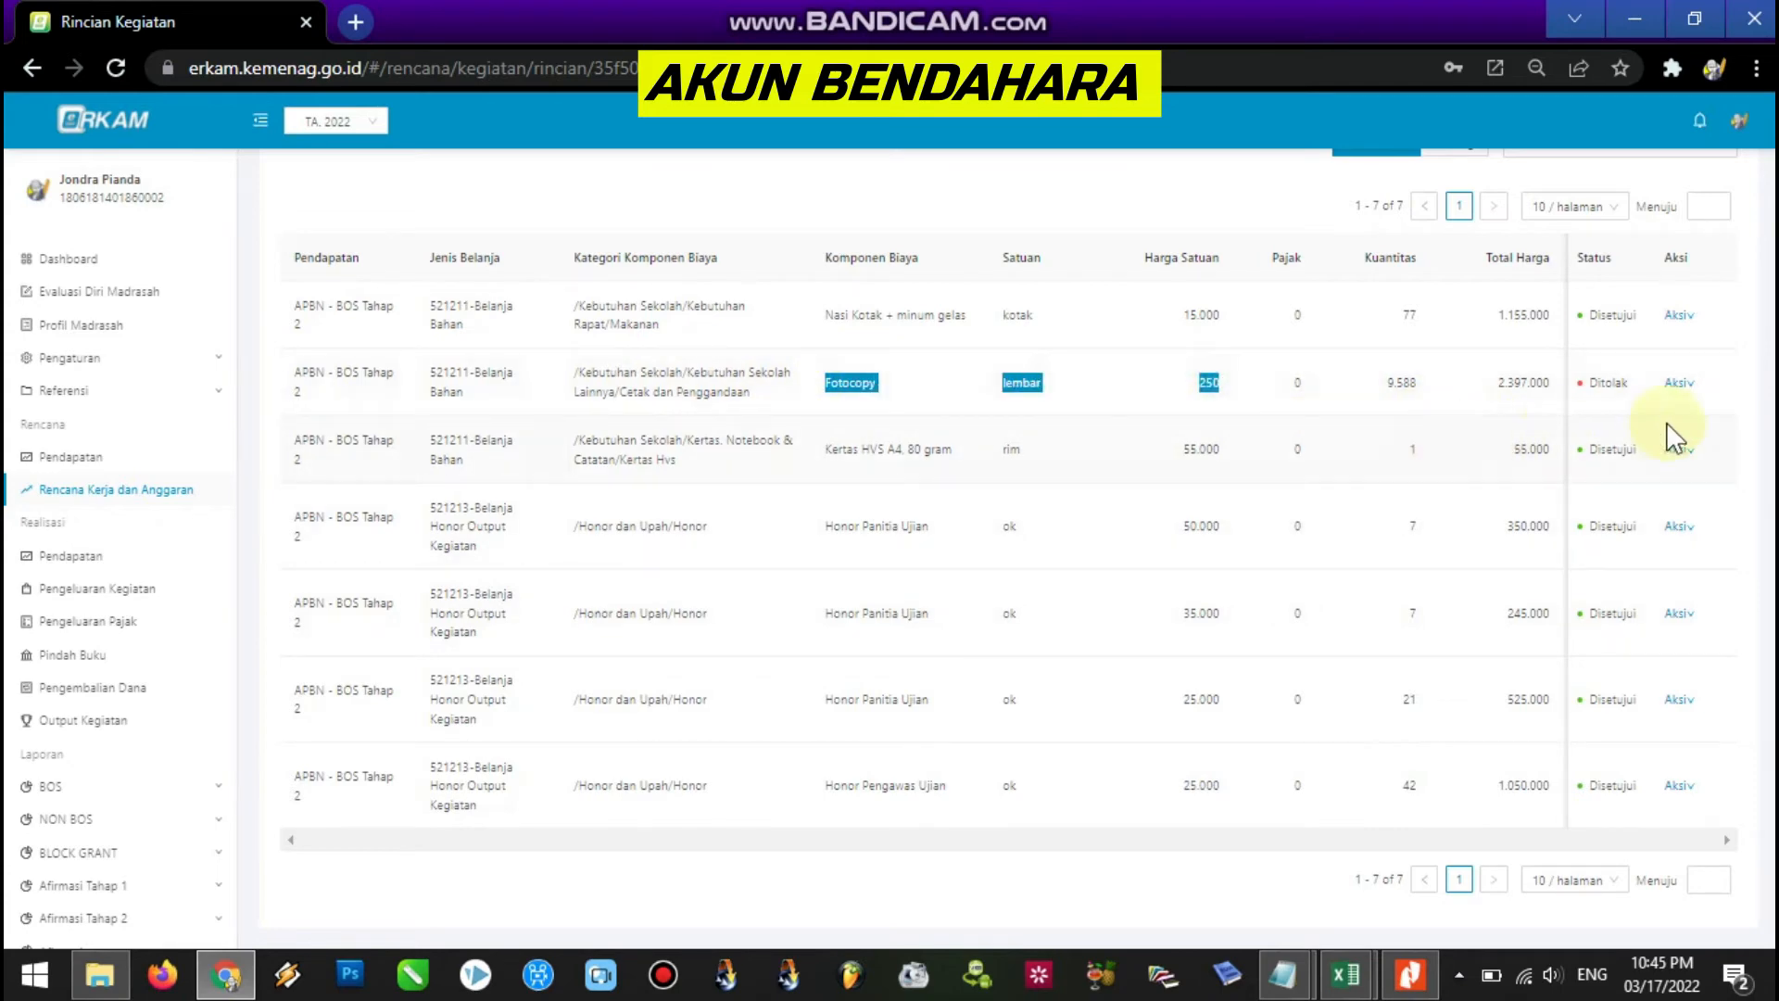
mouse_move(1692, 389)
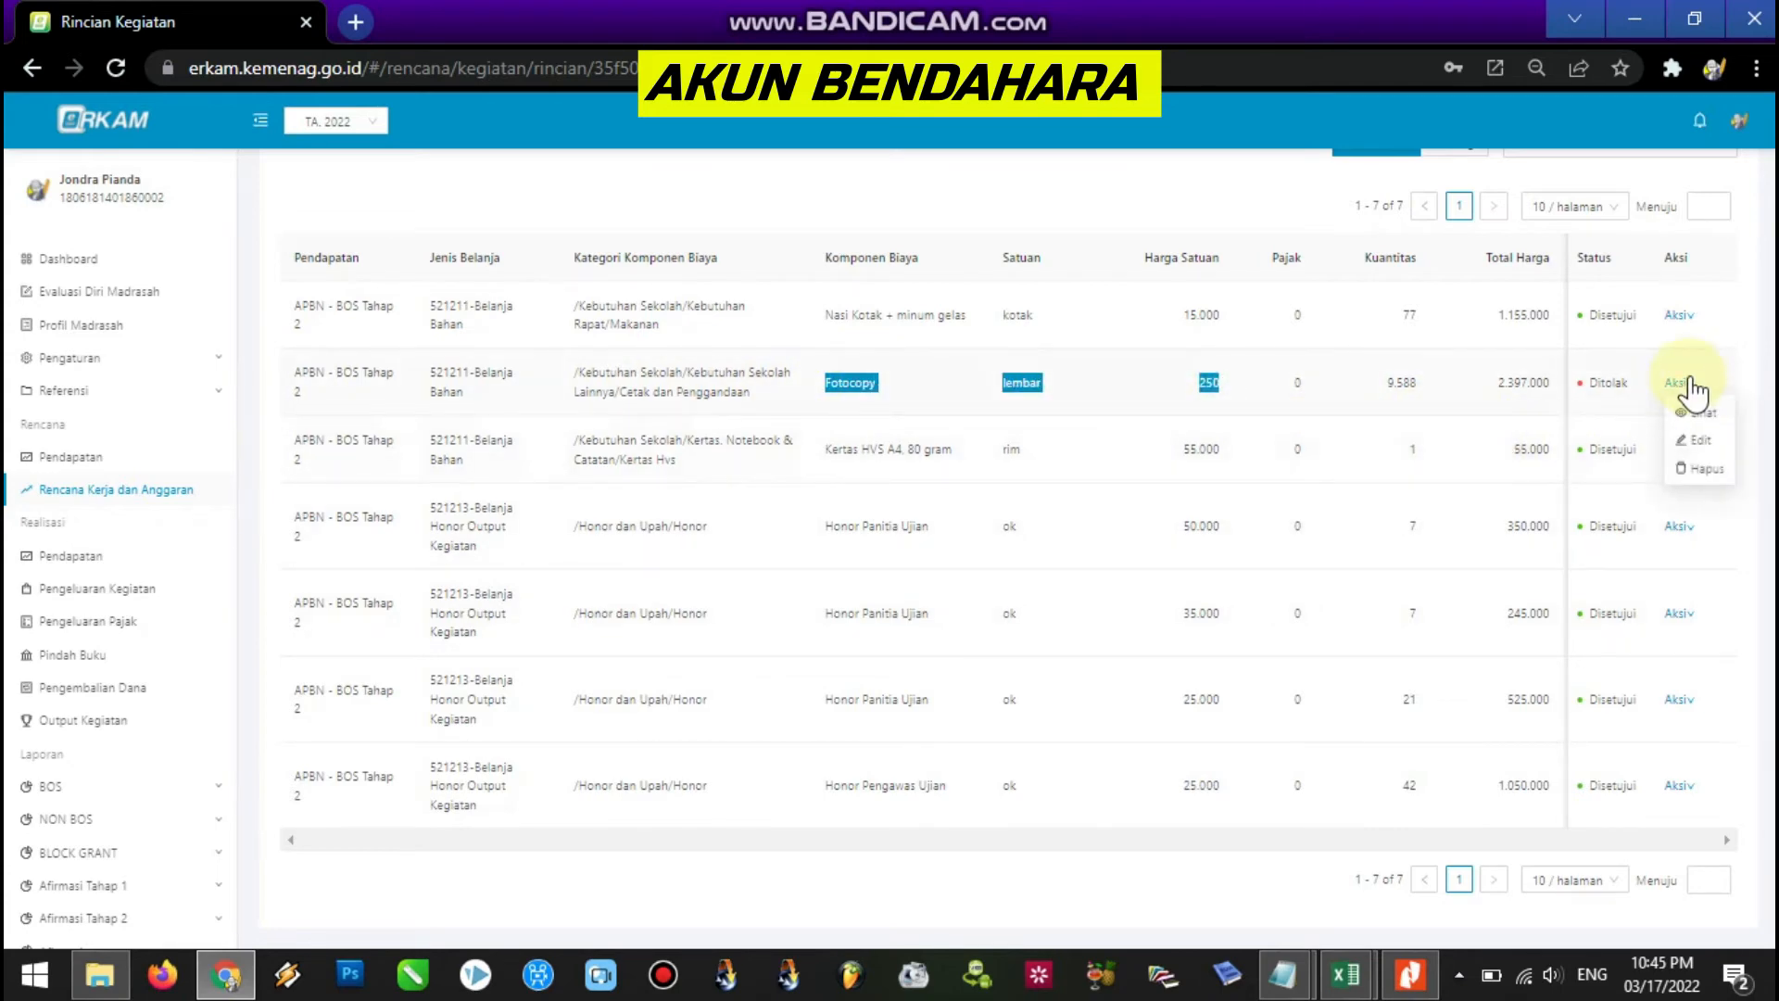
click(1692, 389)
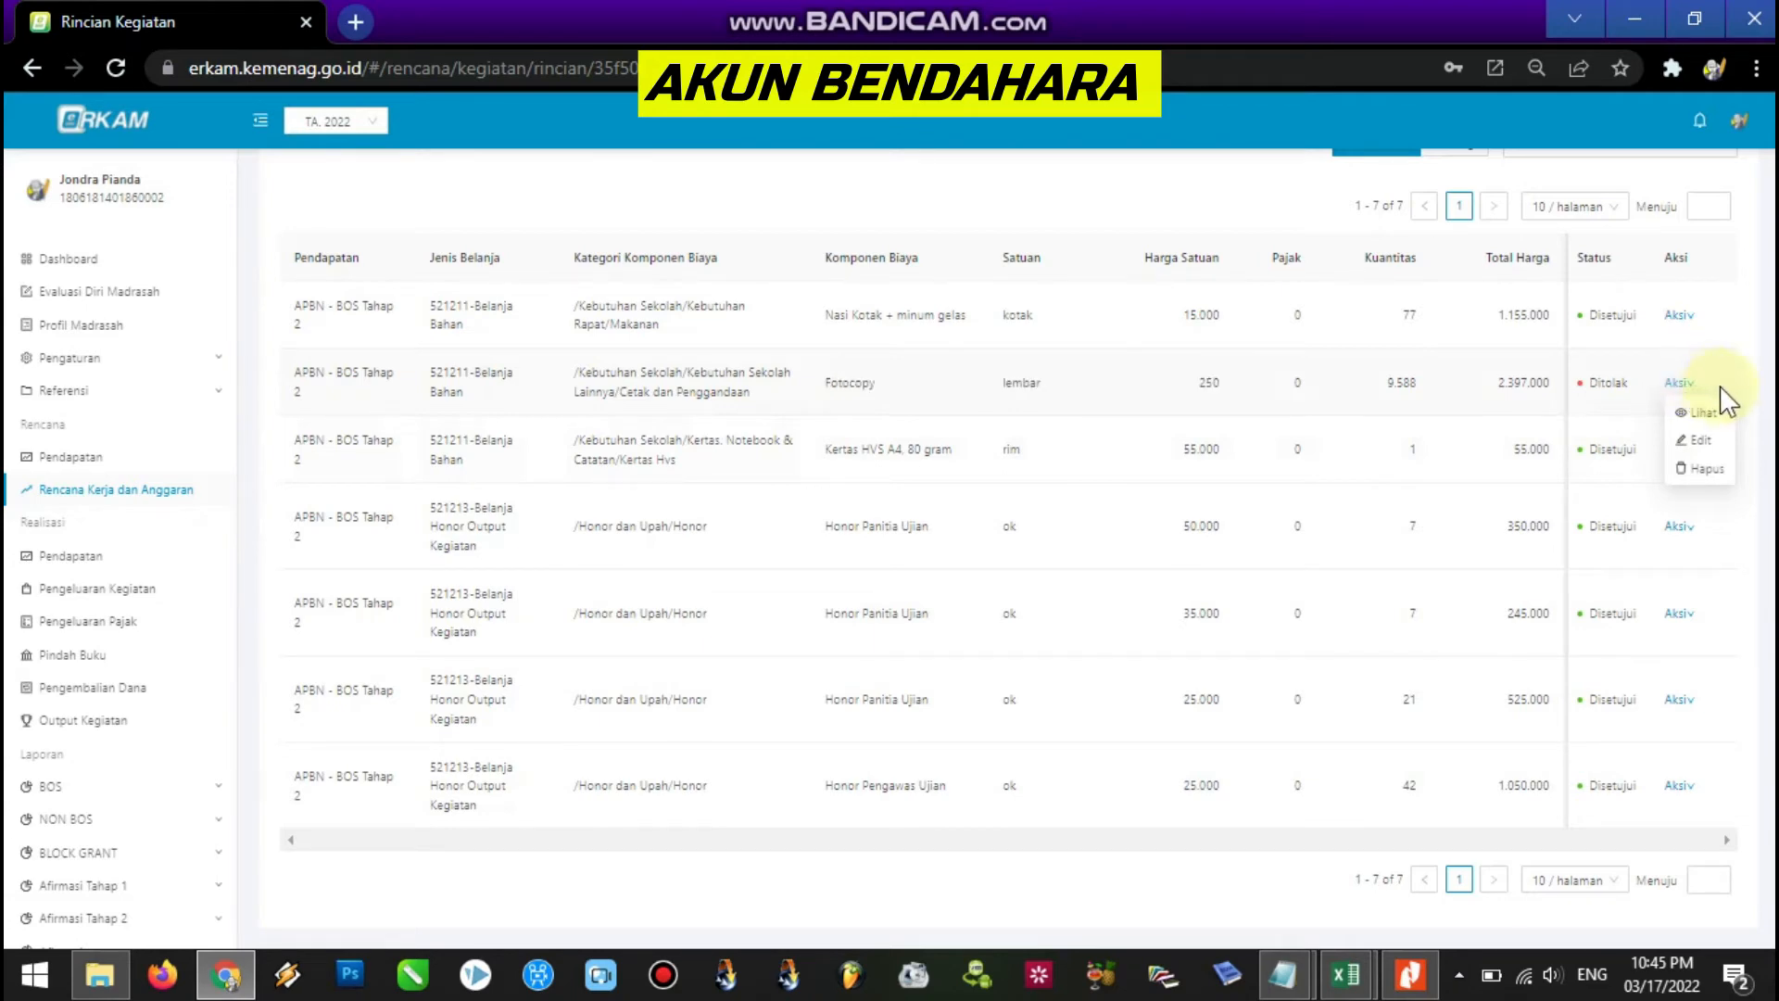
Open the Fotocopy item's edit form and inspect the cost component picker.
click(1722, 438)
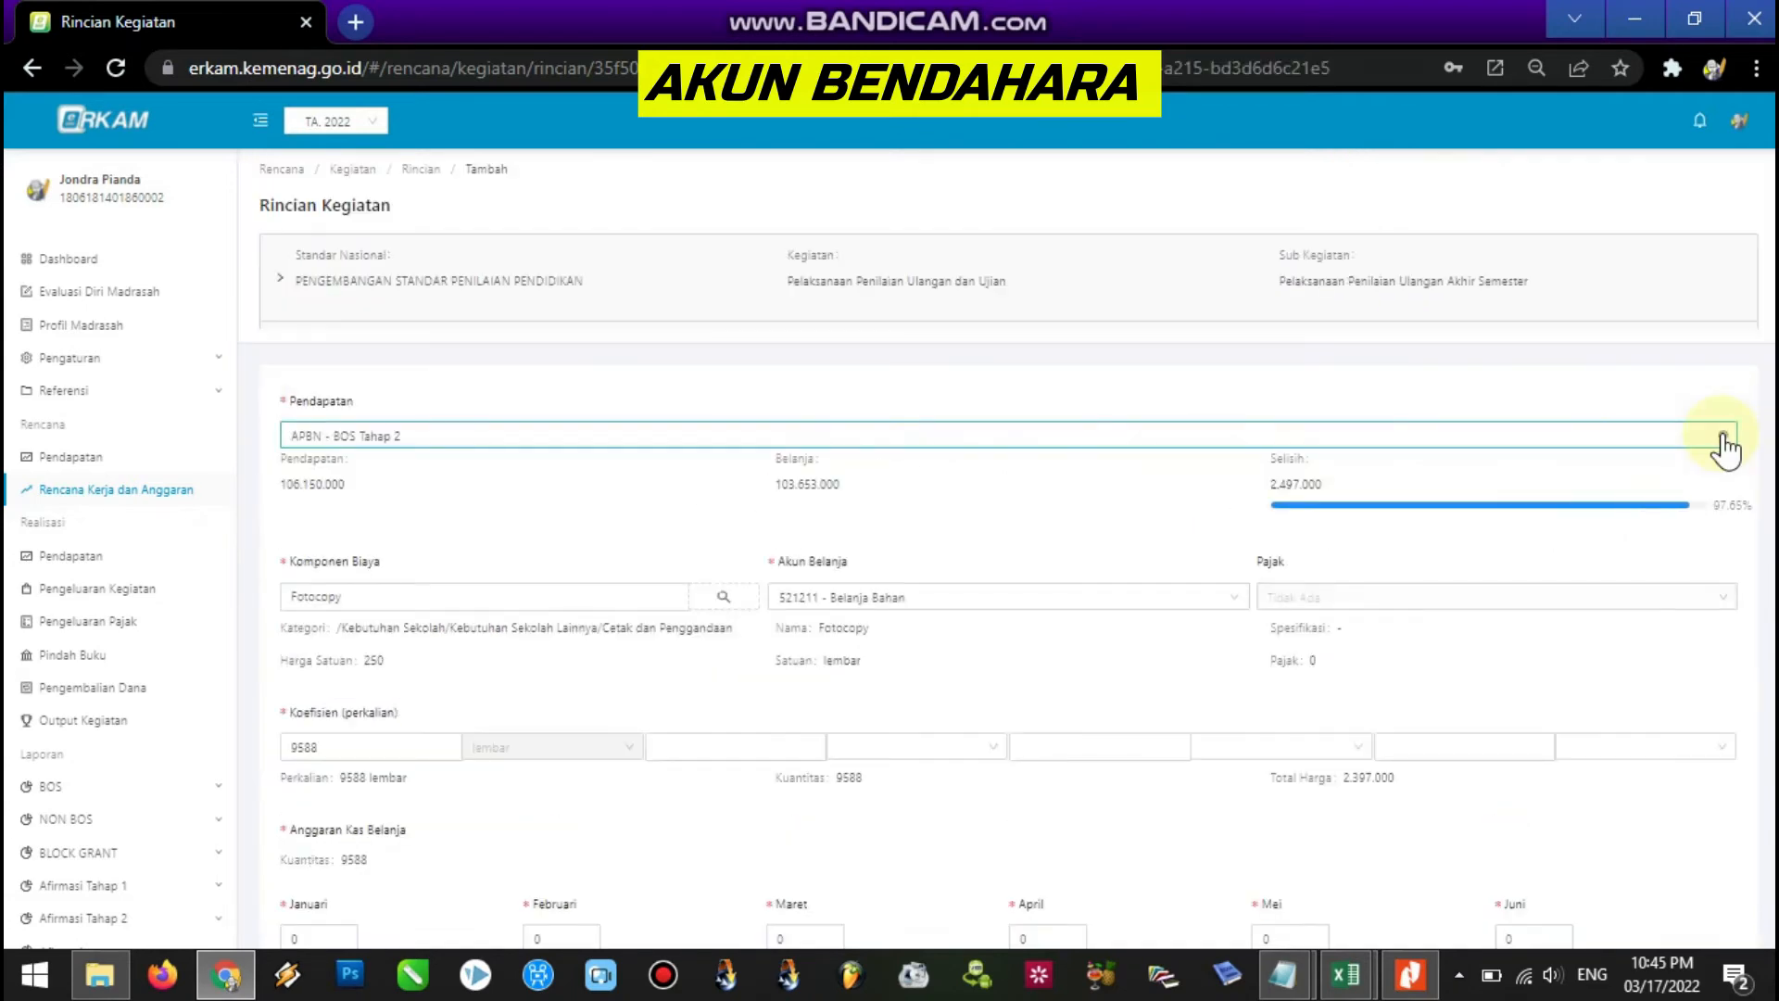
scroll(1007, 553, down, 2)
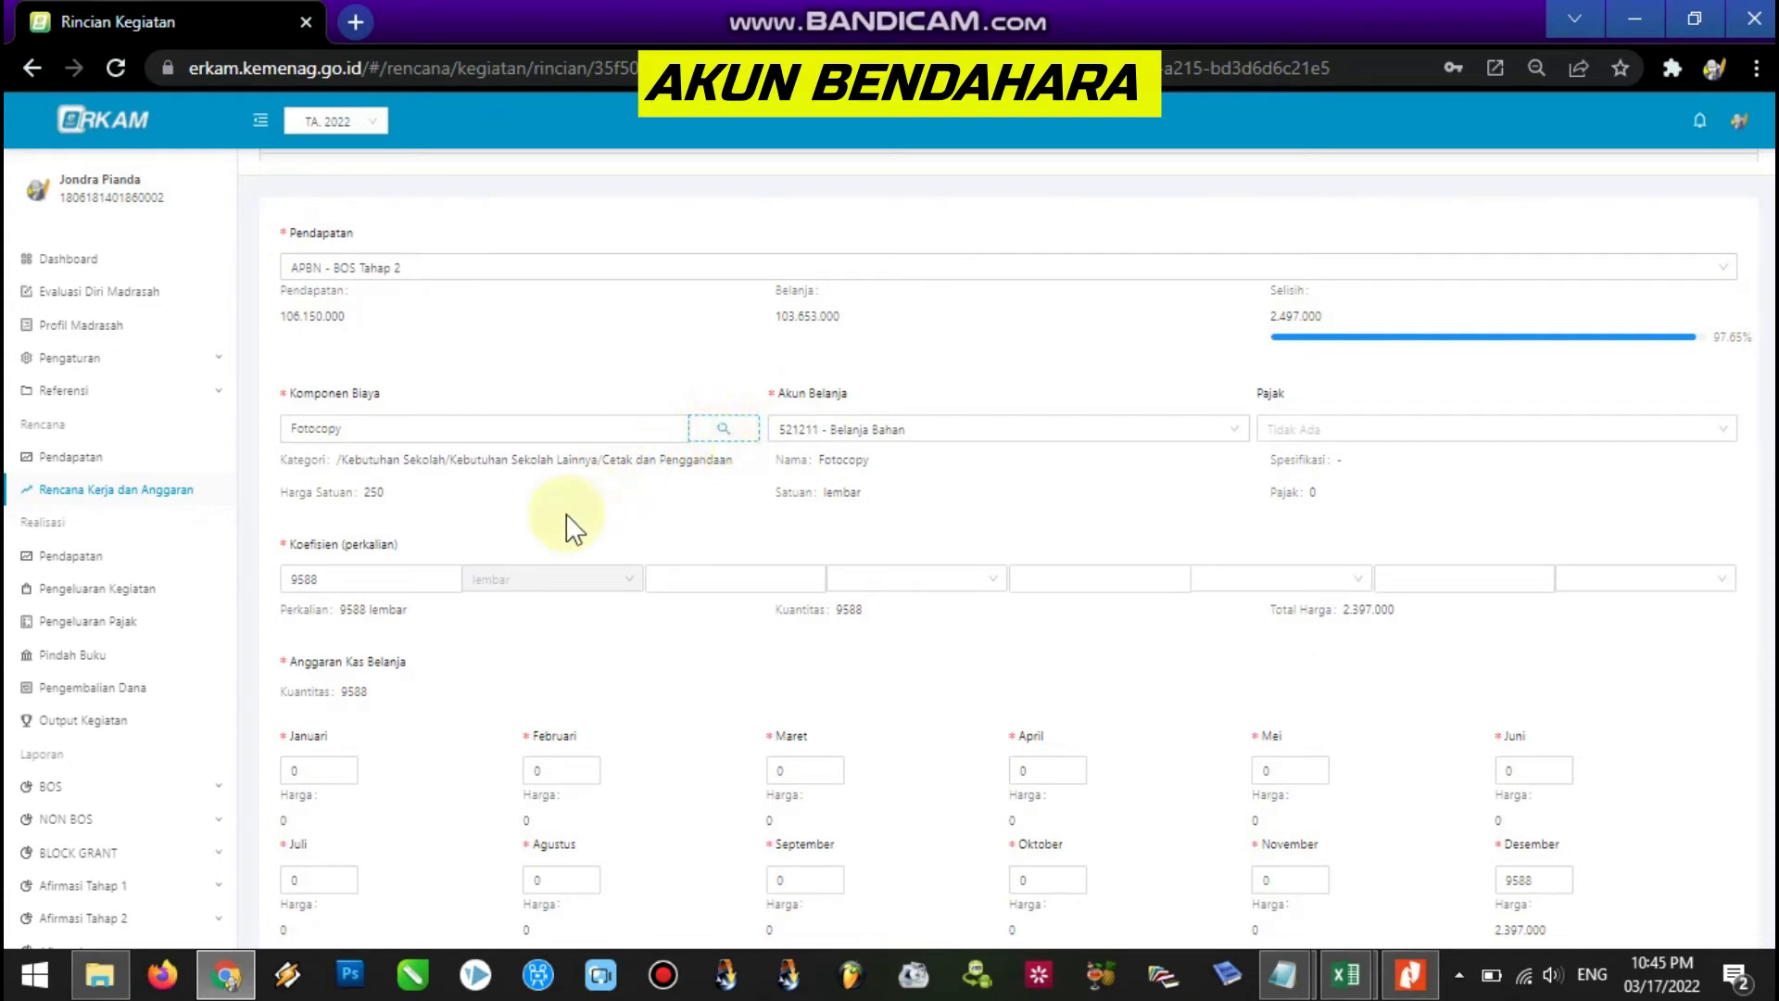
drag(337, 584, 289, 584)
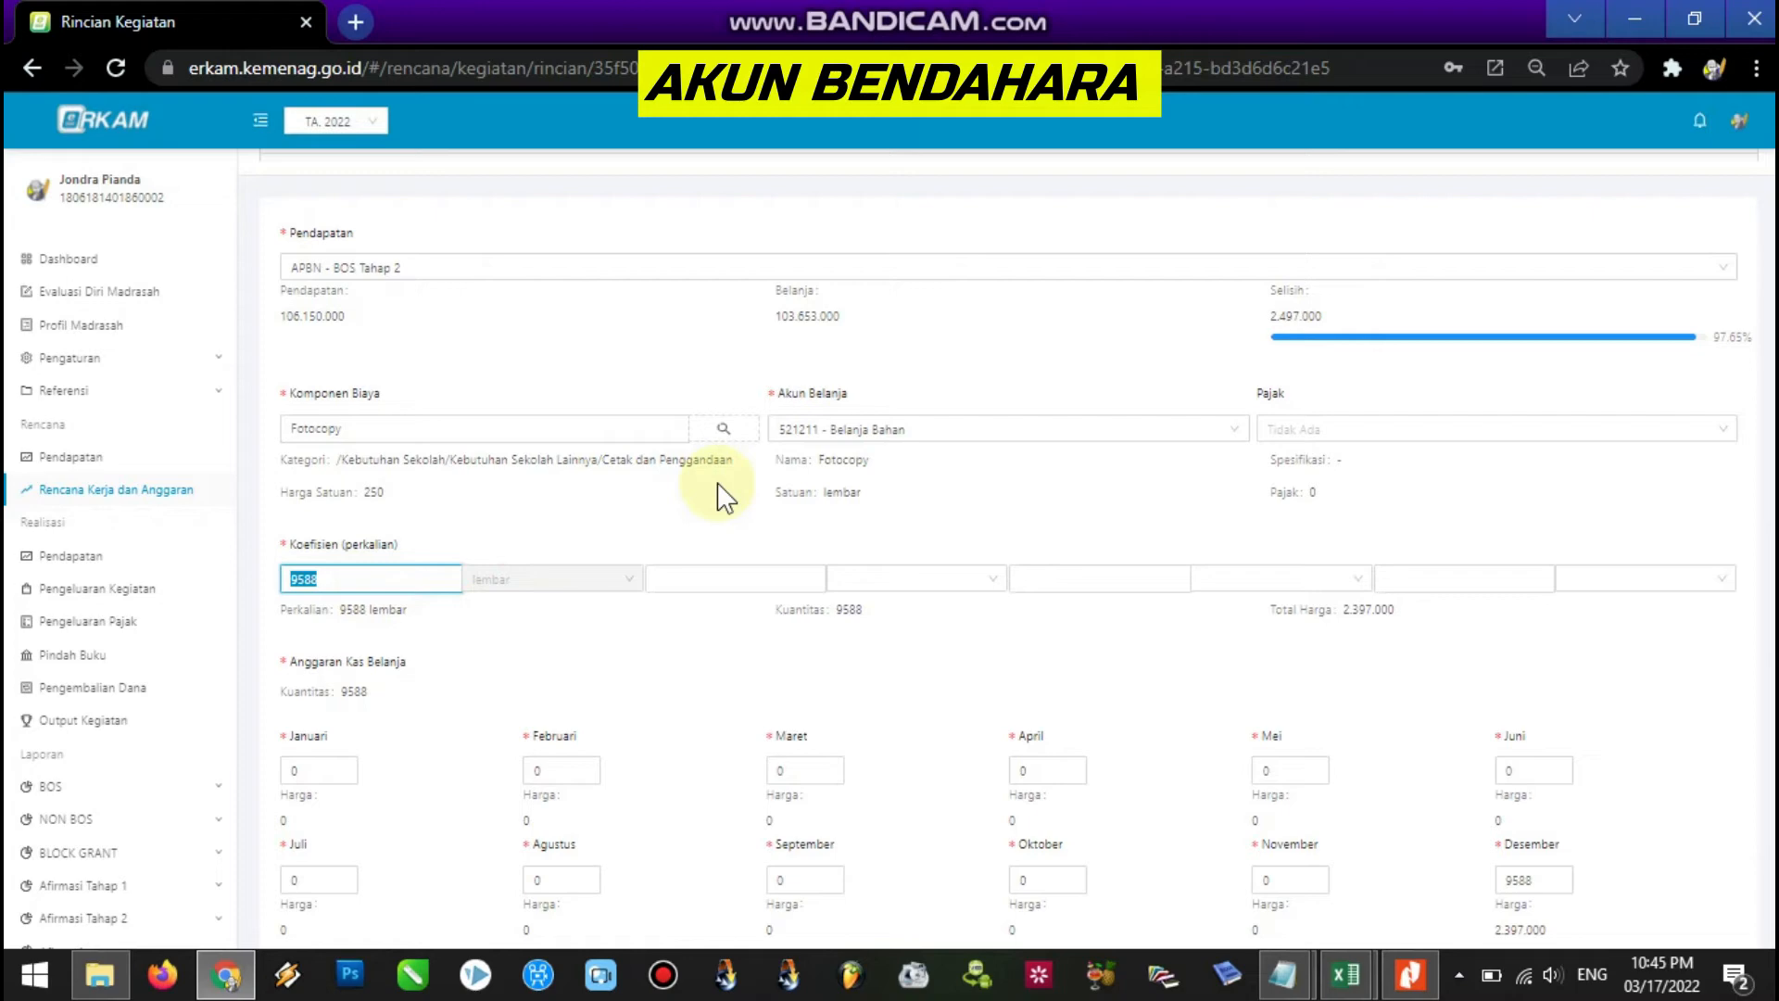
click(732, 434)
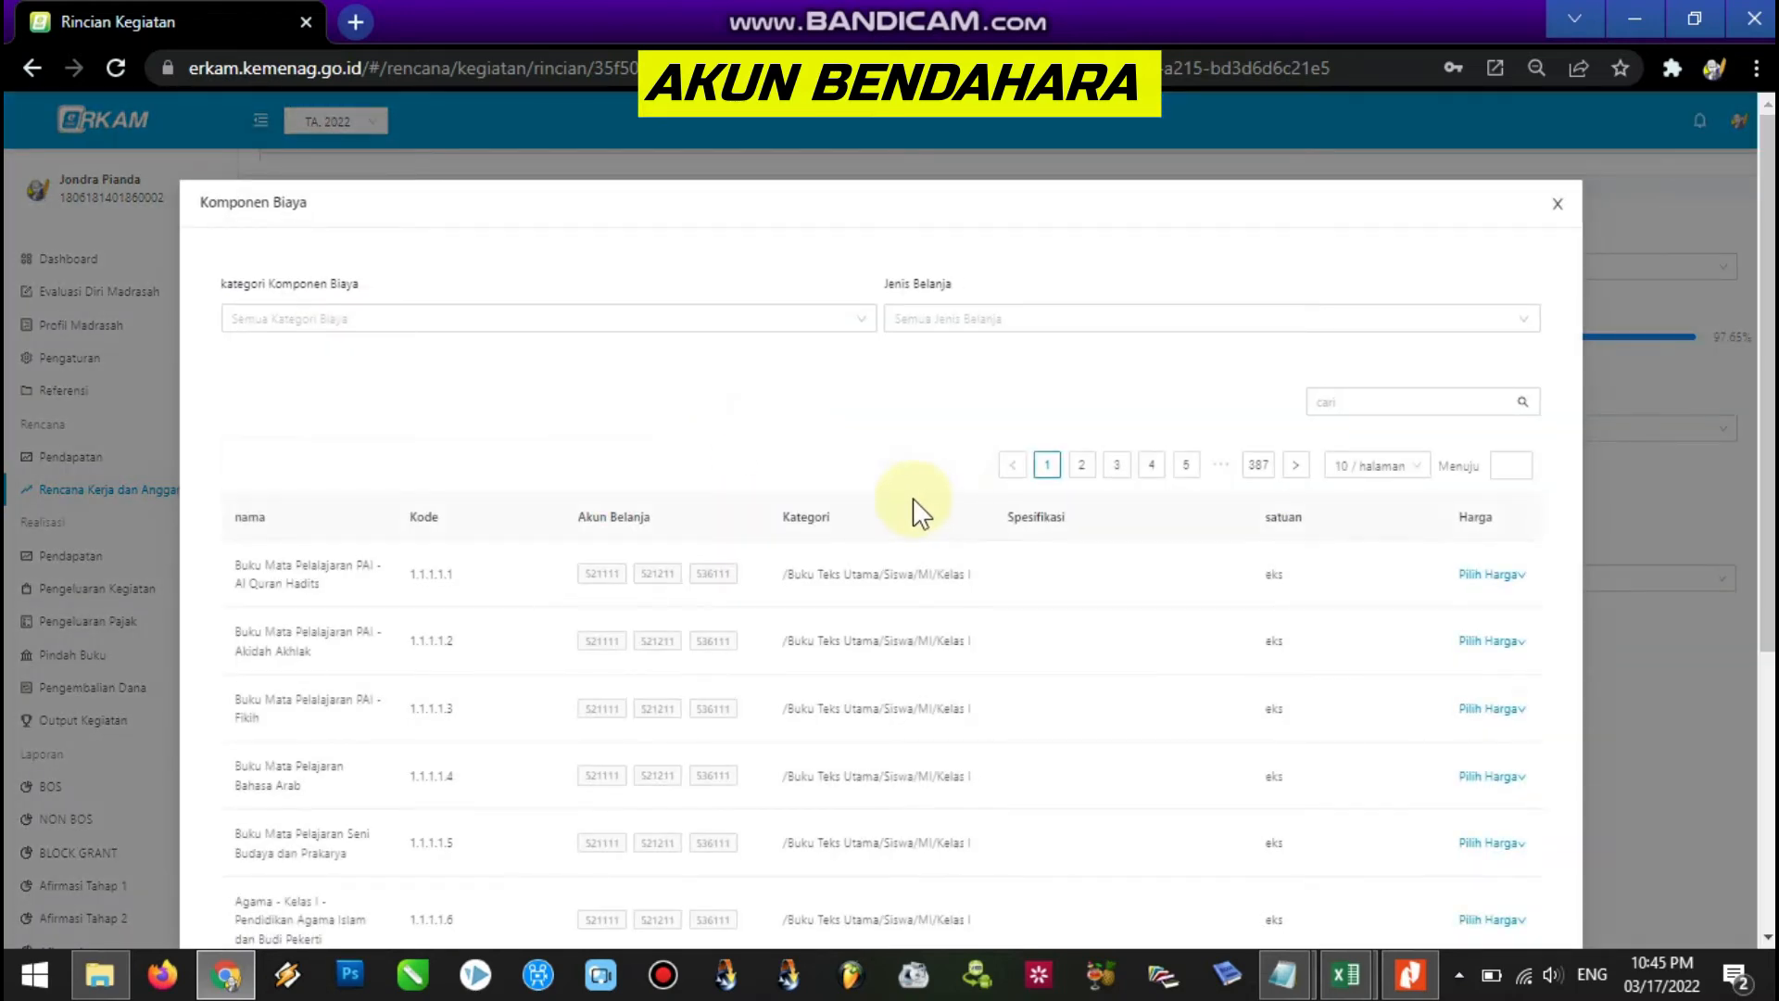
click(1348, 403)
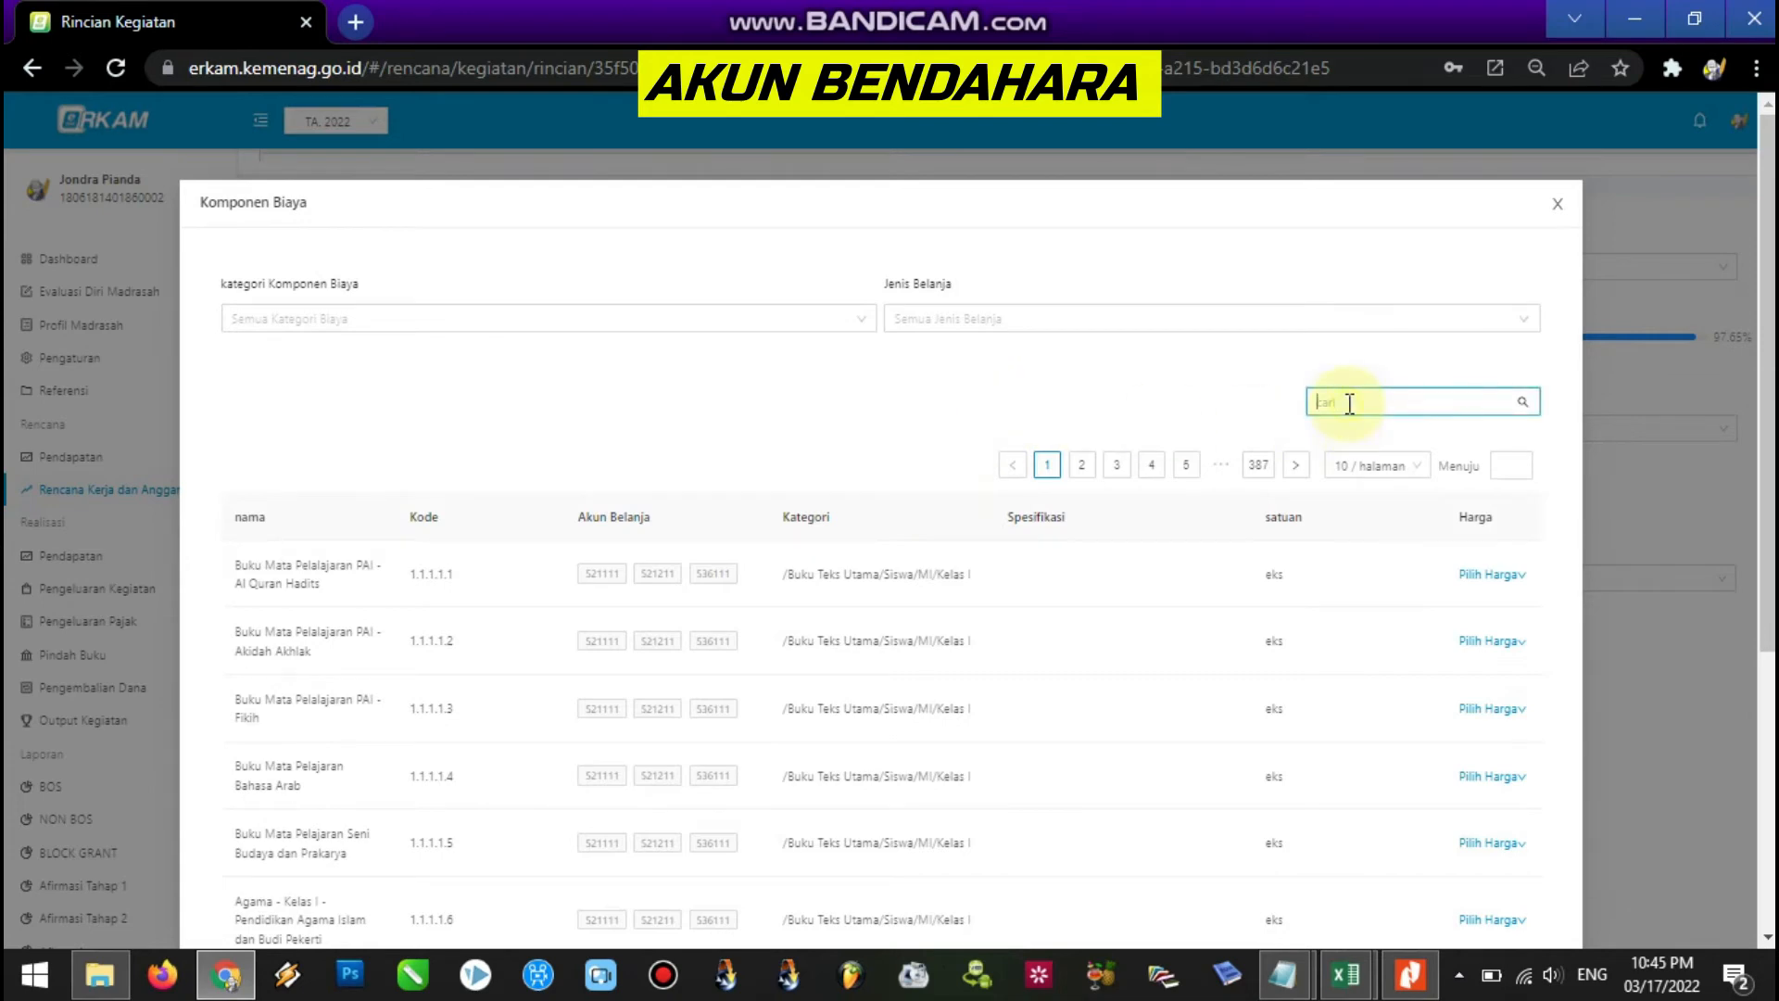
click(1558, 204)
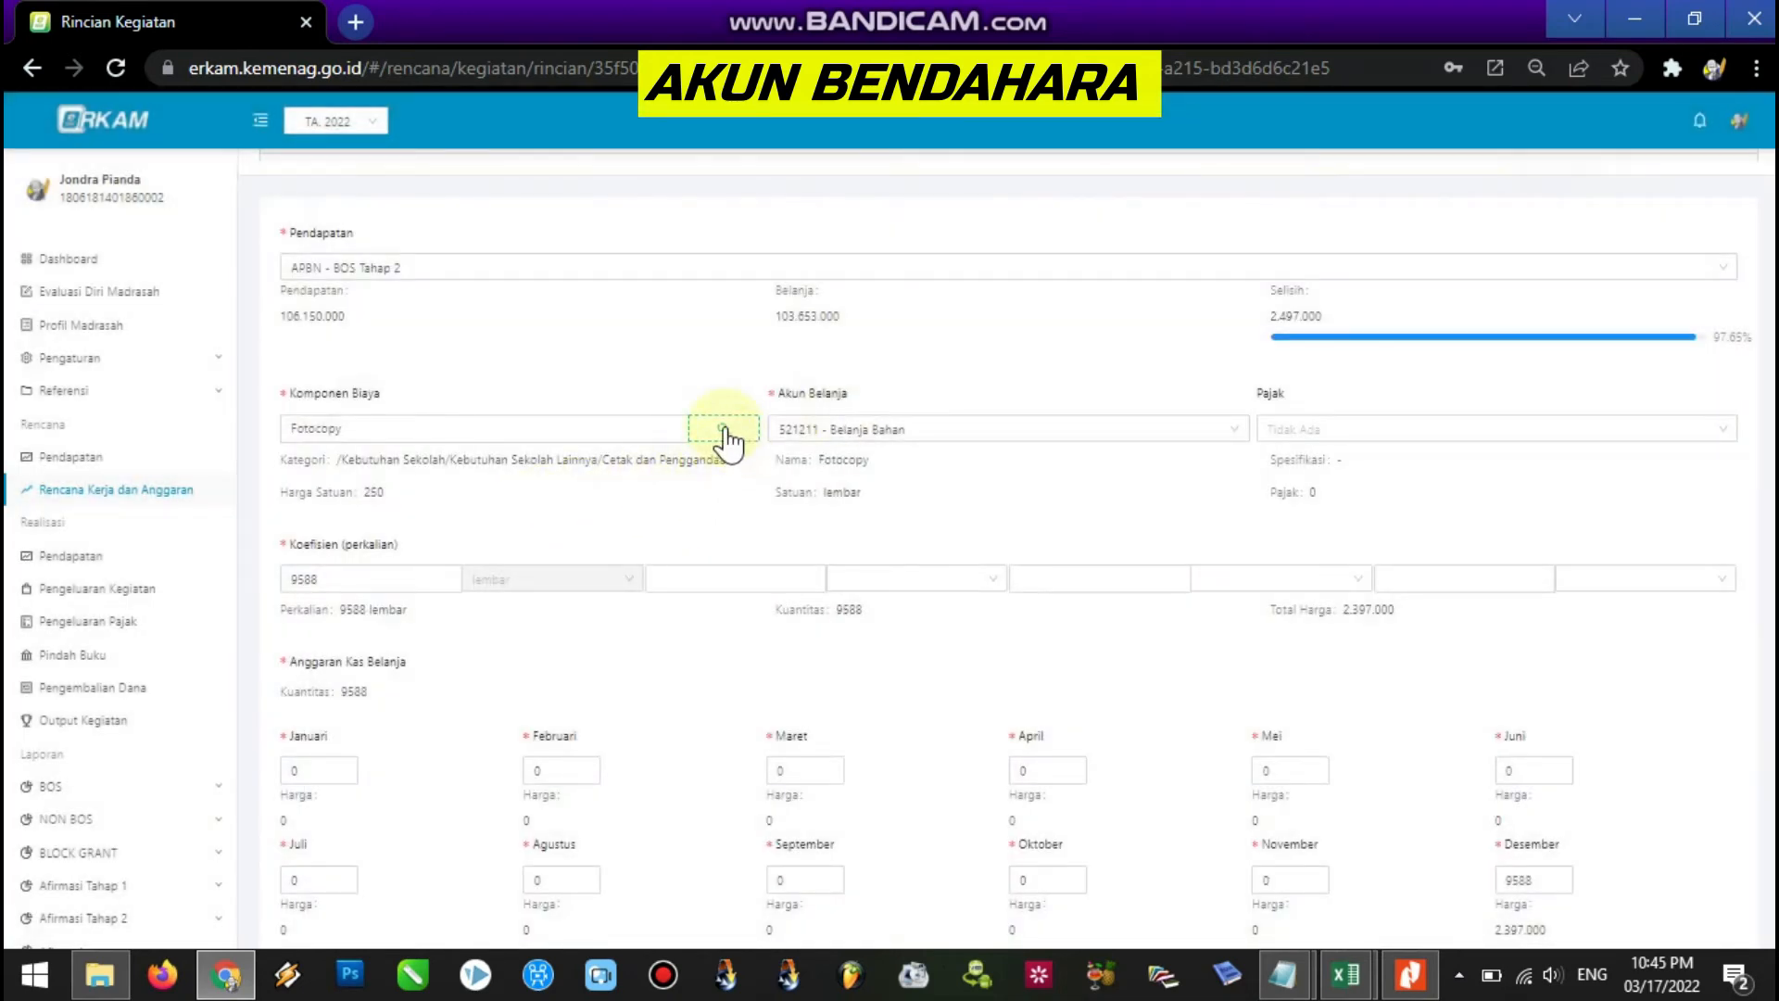
Search the Fotocopy component, save a custom unit price of 250, and select the Koefisien value.
click(596, 426)
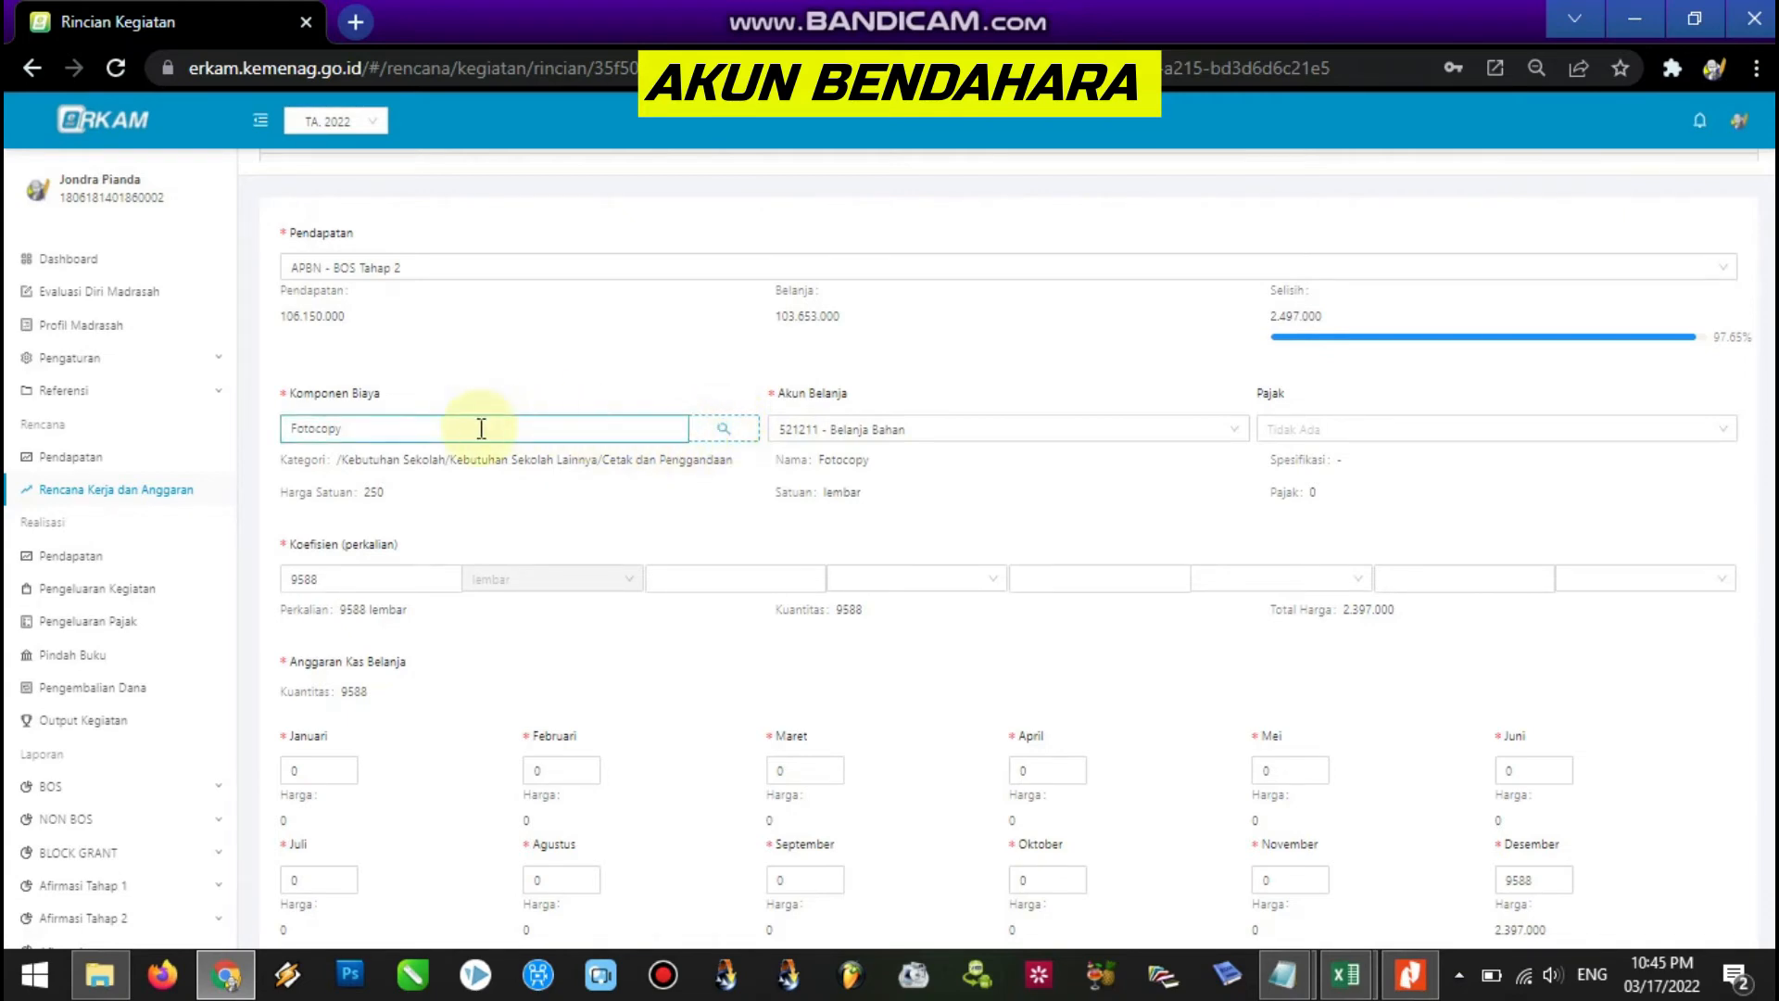
click(725, 430)
click(1339, 402)
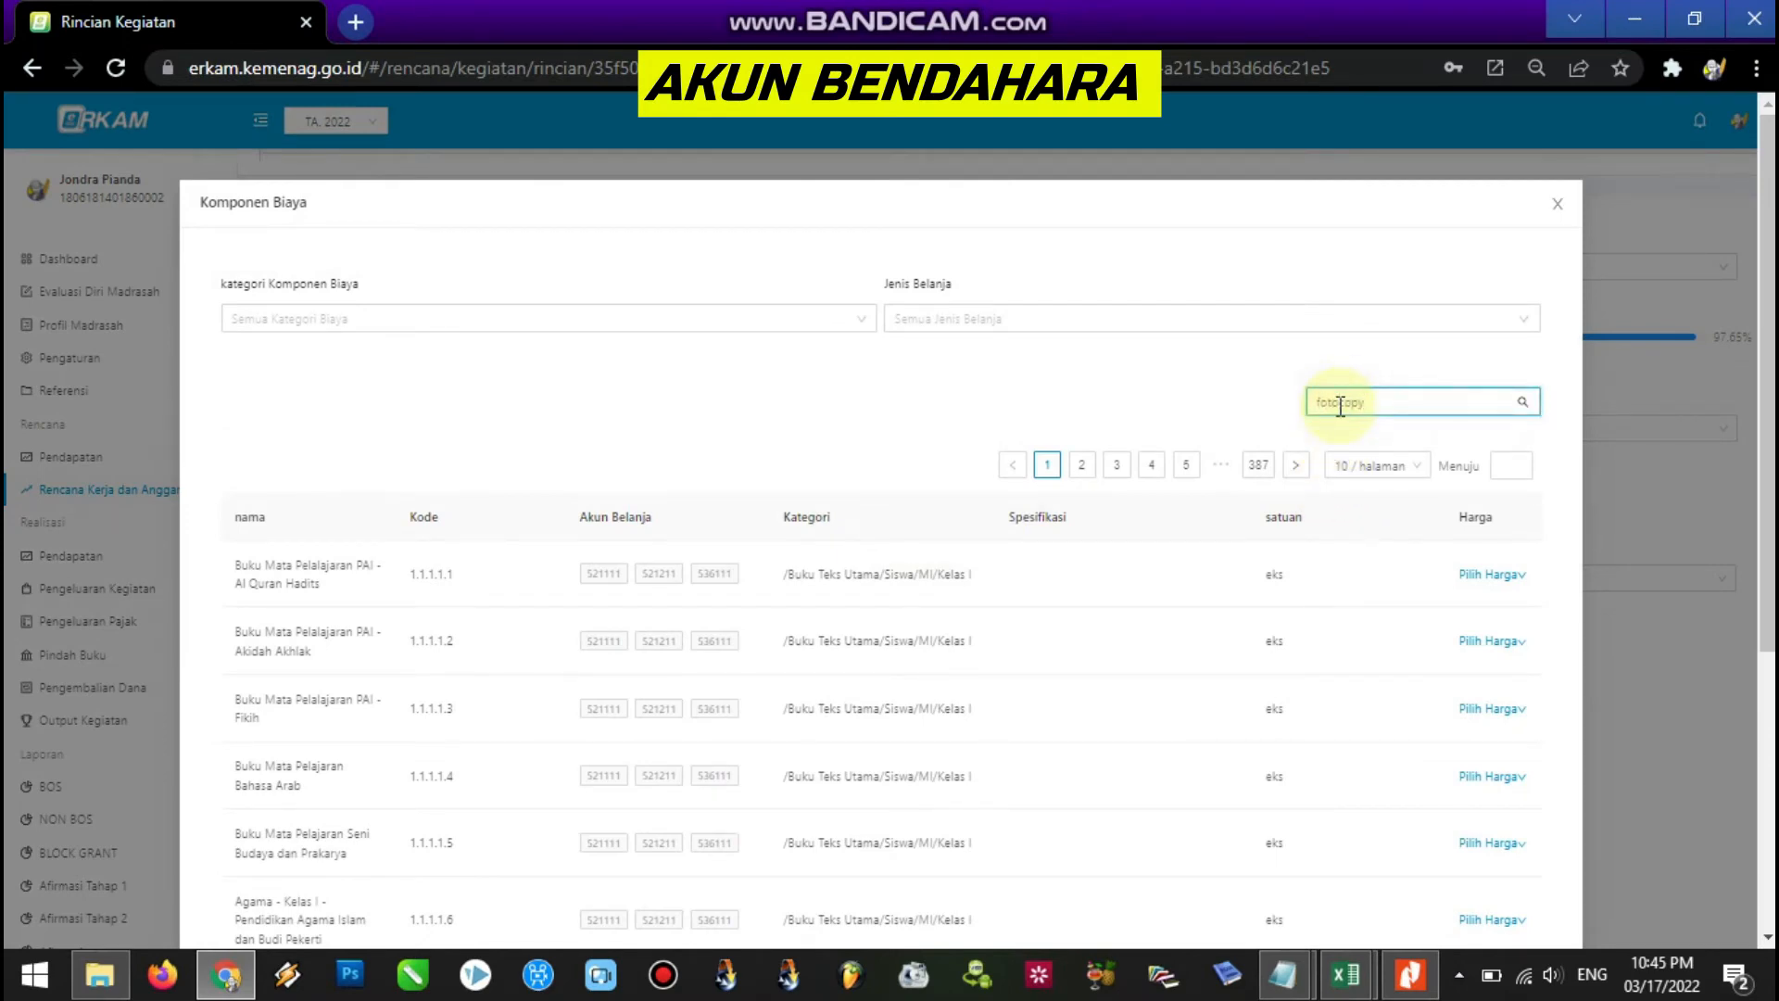
key(Return)
click(1513, 586)
click(1525, 712)
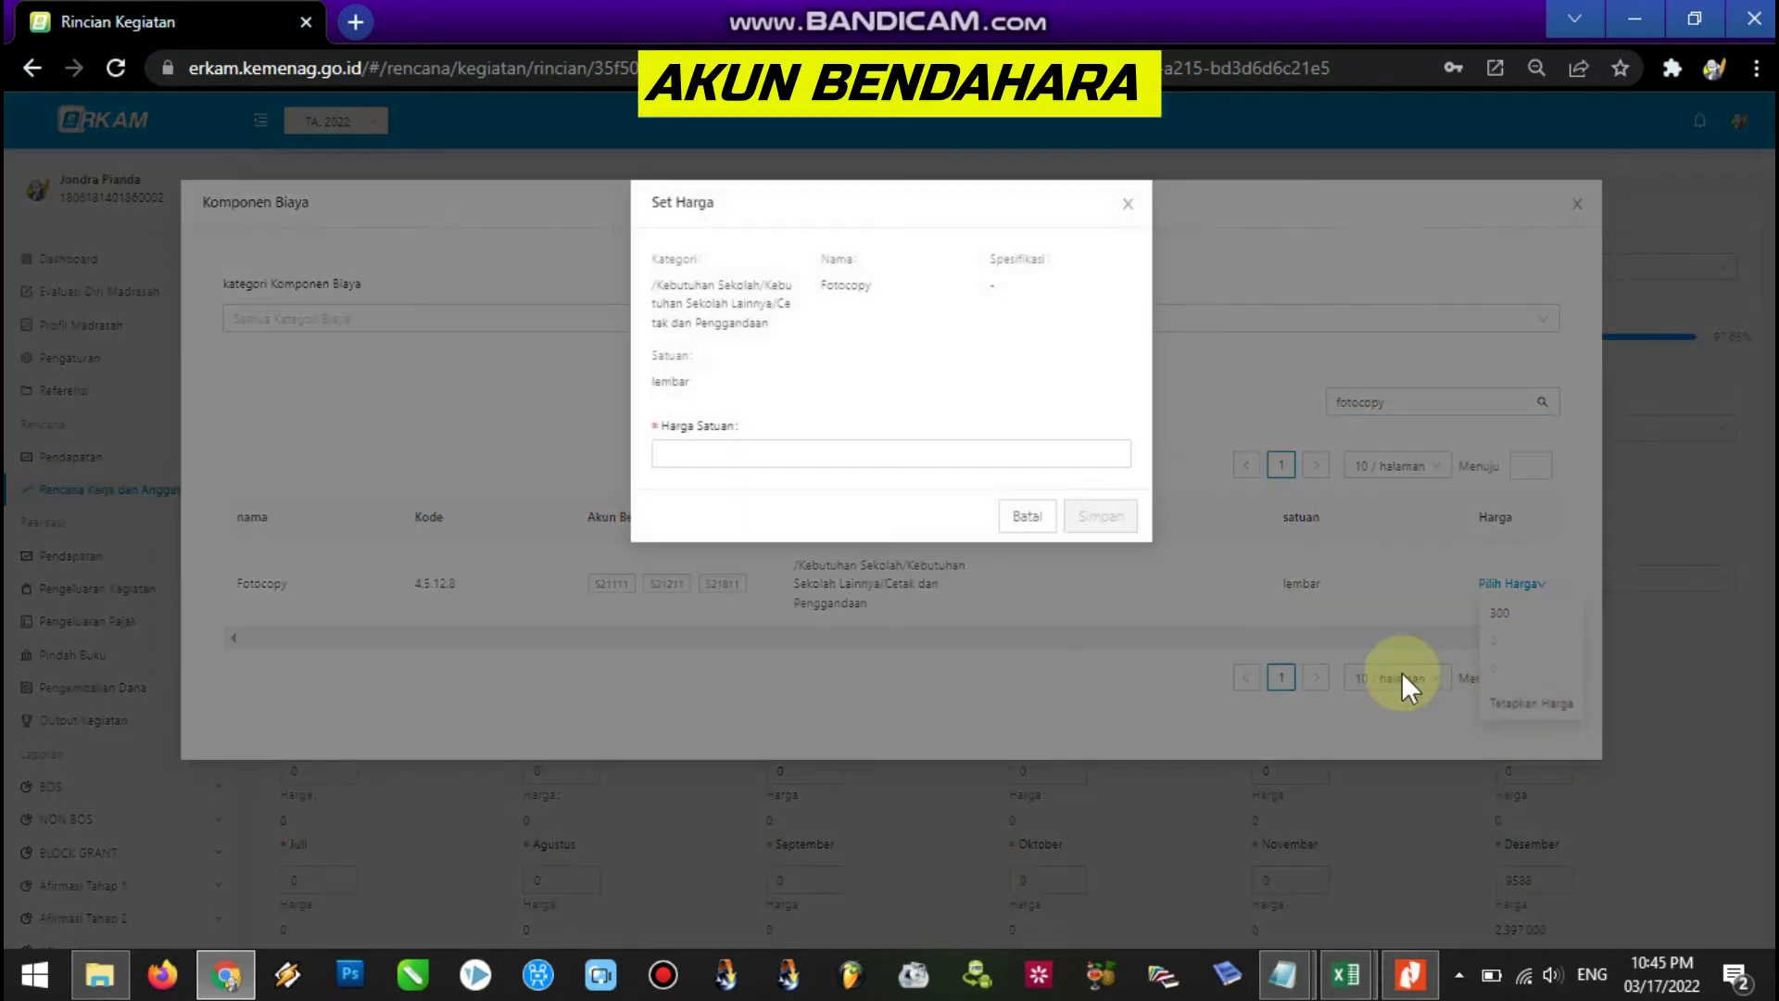
click(776, 453)
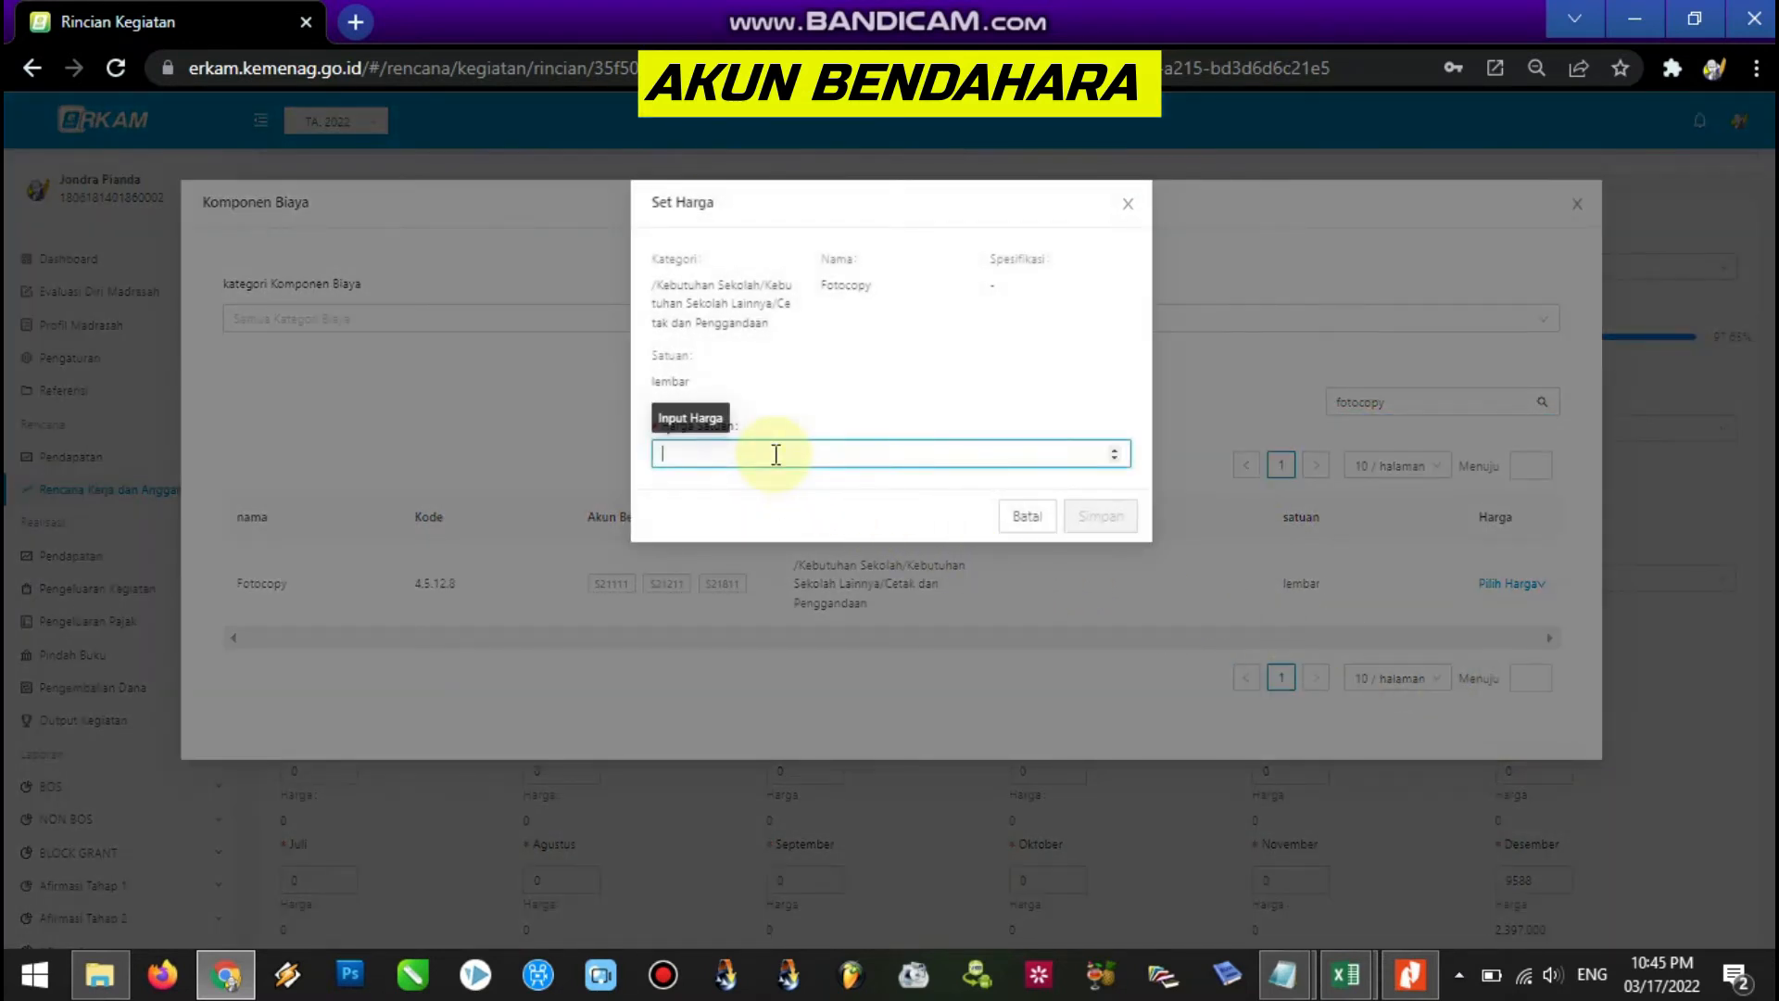
text(250)
click(1071, 517)
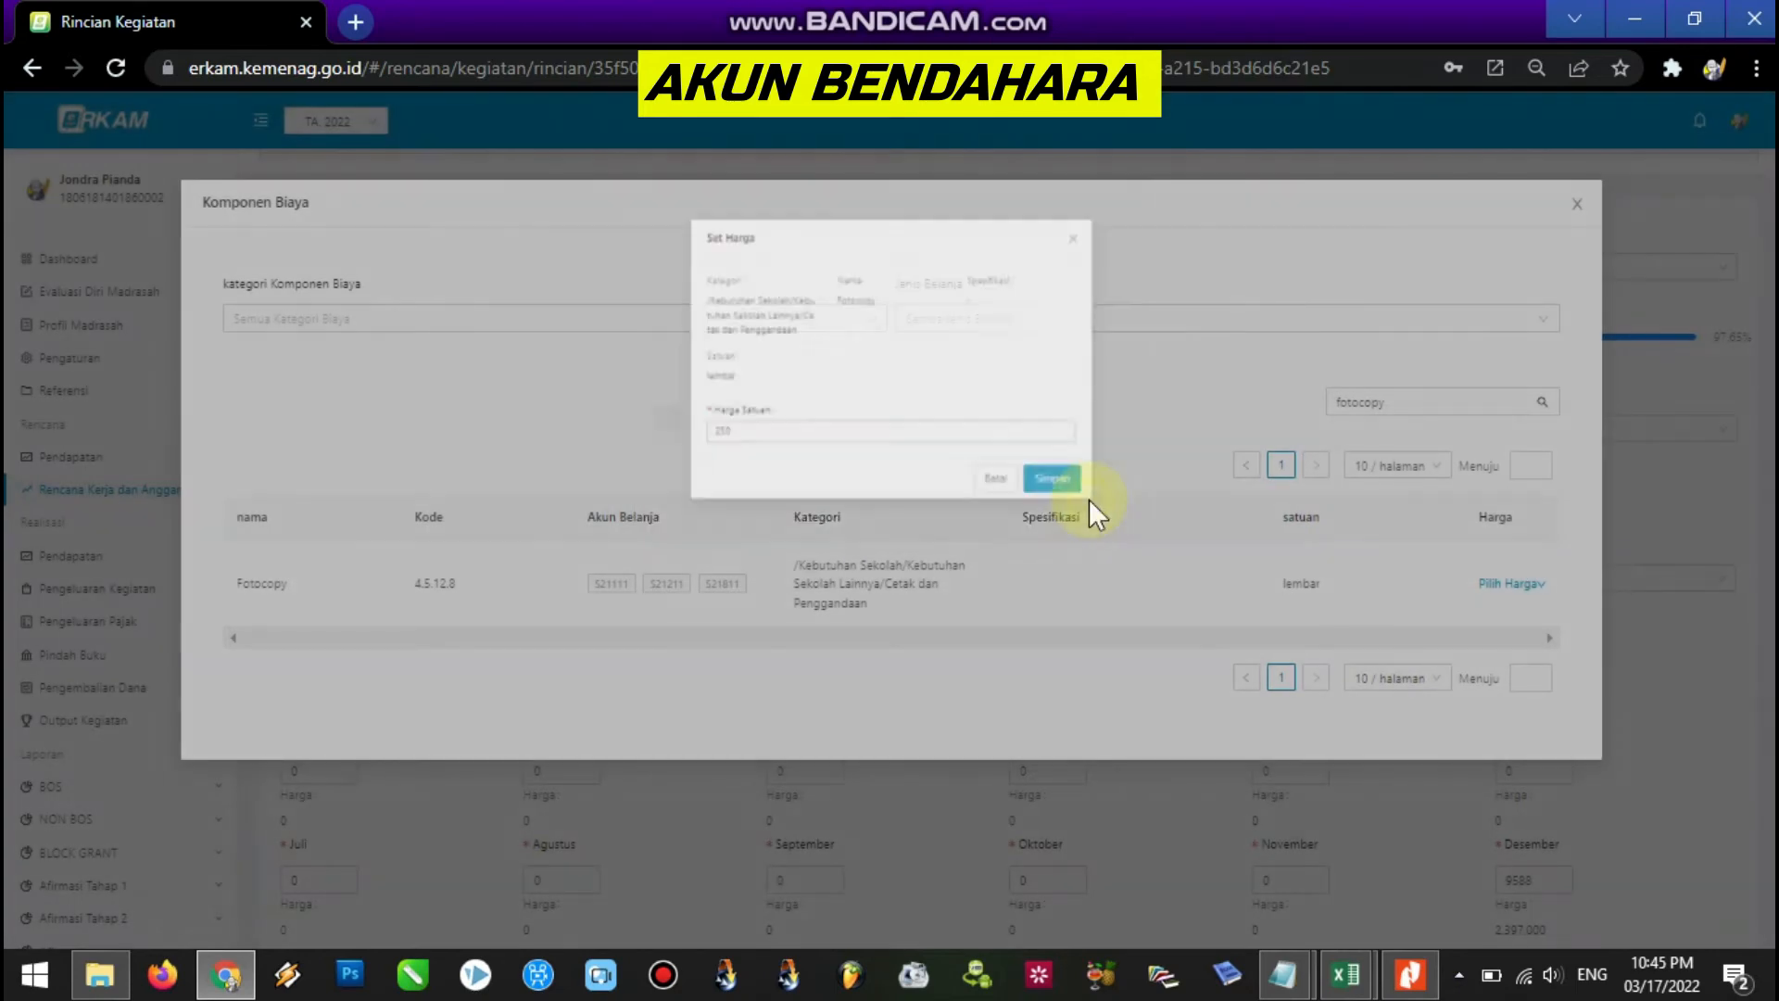
click(309, 582)
double_click(309, 582)
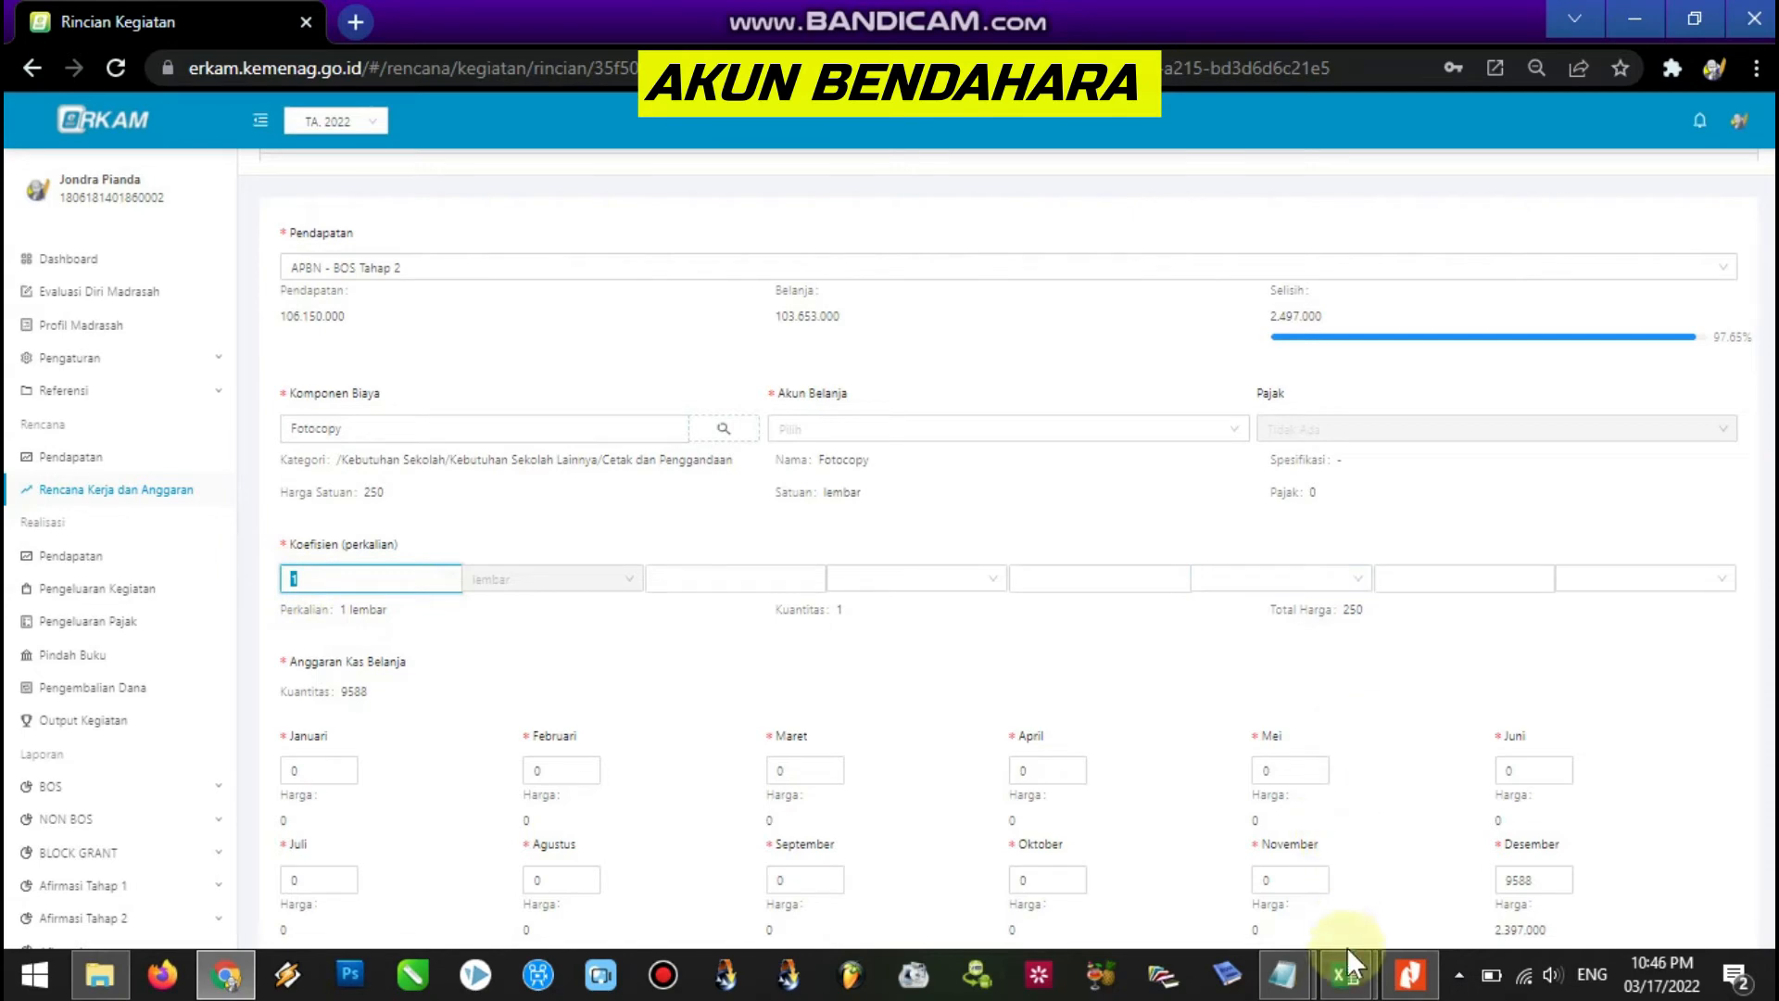
In the RKAM MTS 2022 sheet, compute 100000/250 = 400 in spare cell M596.
mouse_move(1336, 952)
click(1283, 920)
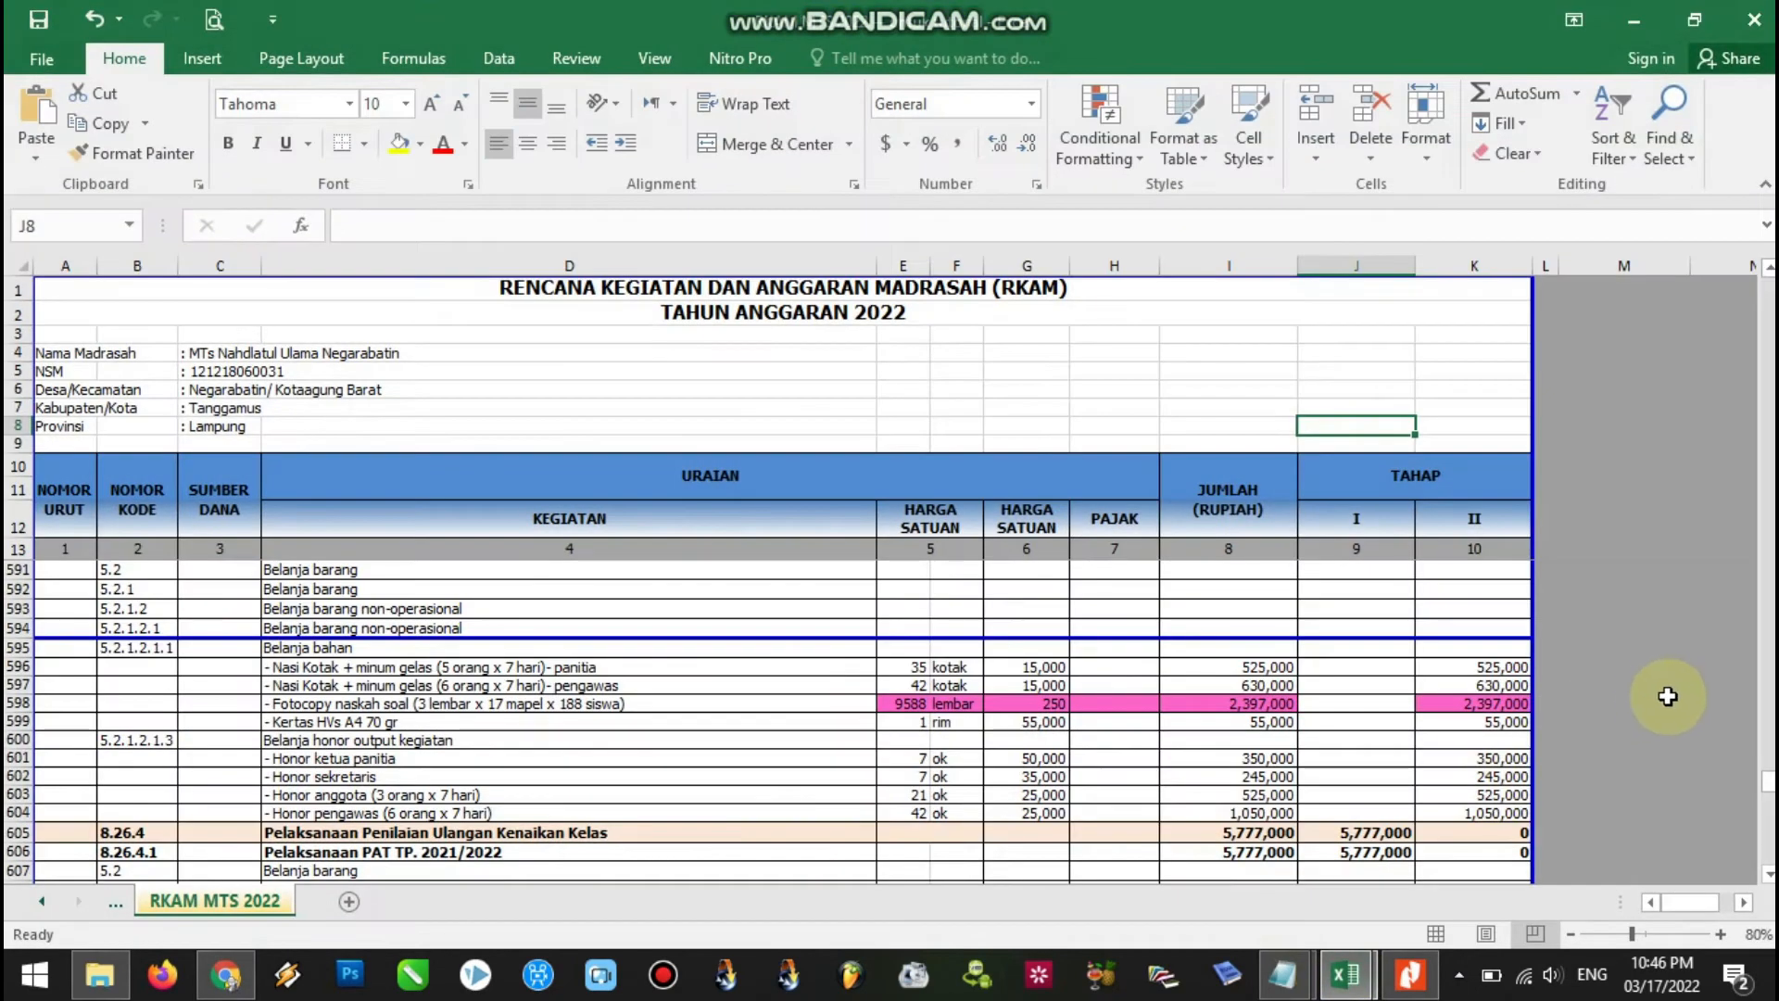
drag(1766, 781, 1765, 778)
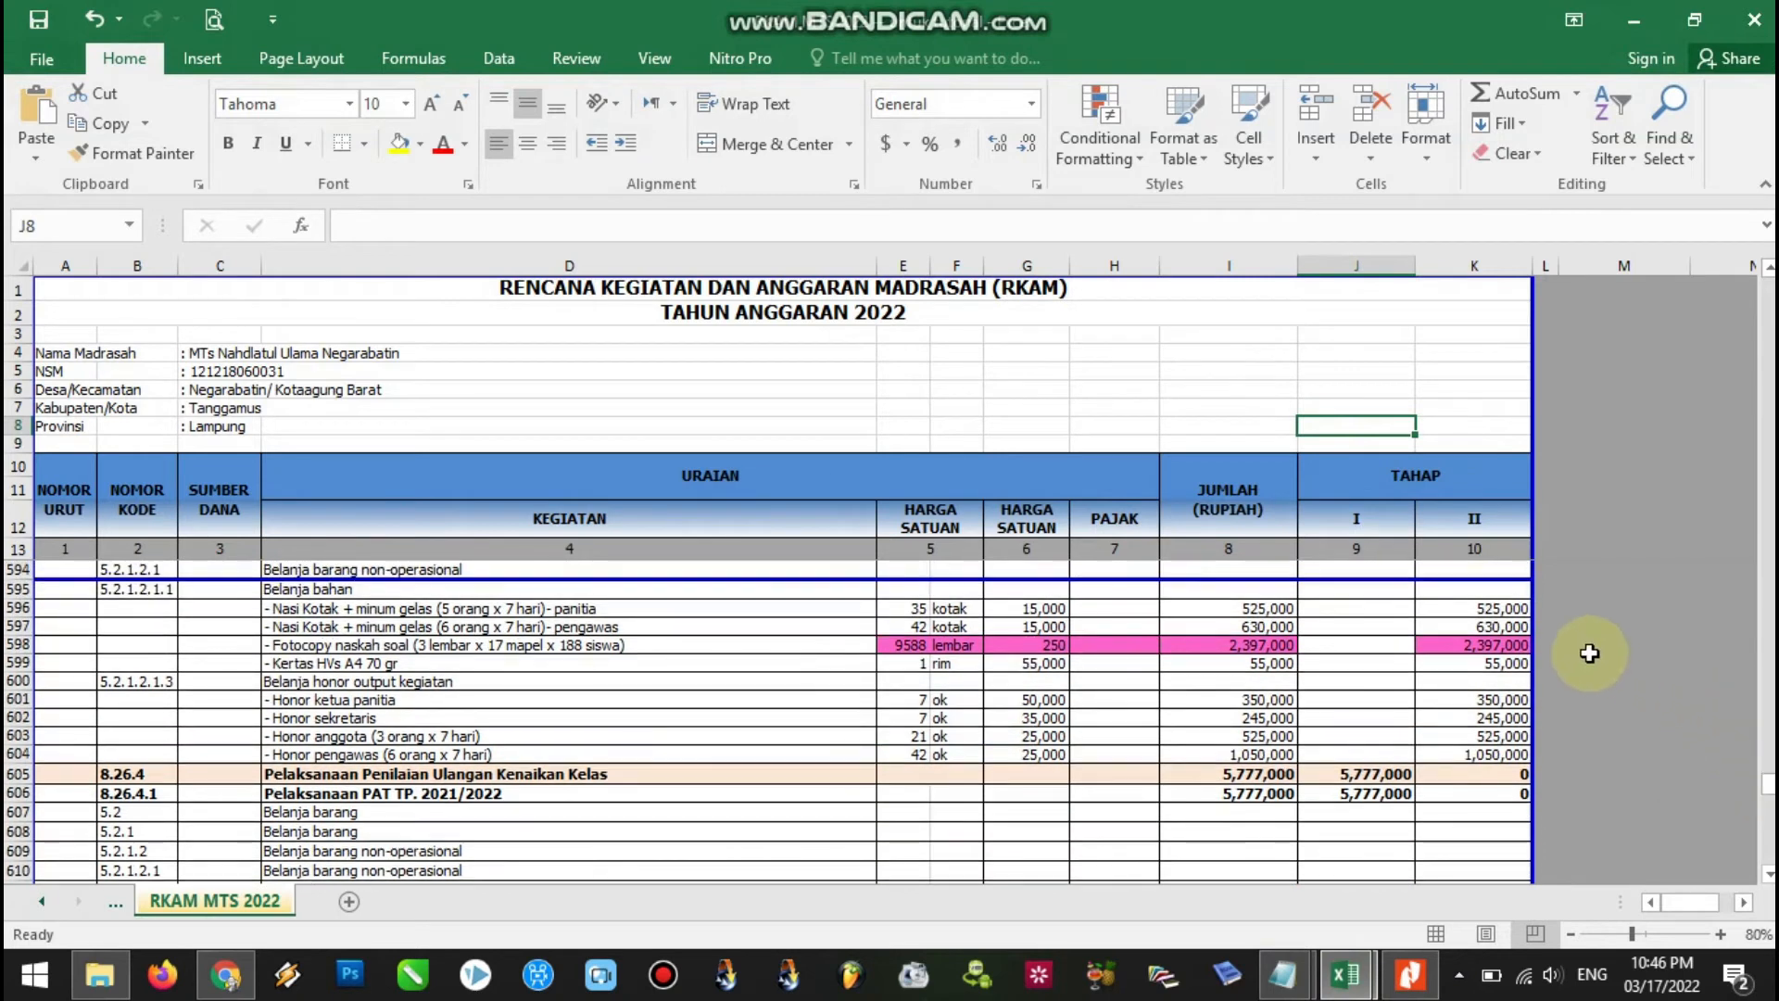
click(1599, 654)
click(1600, 608)
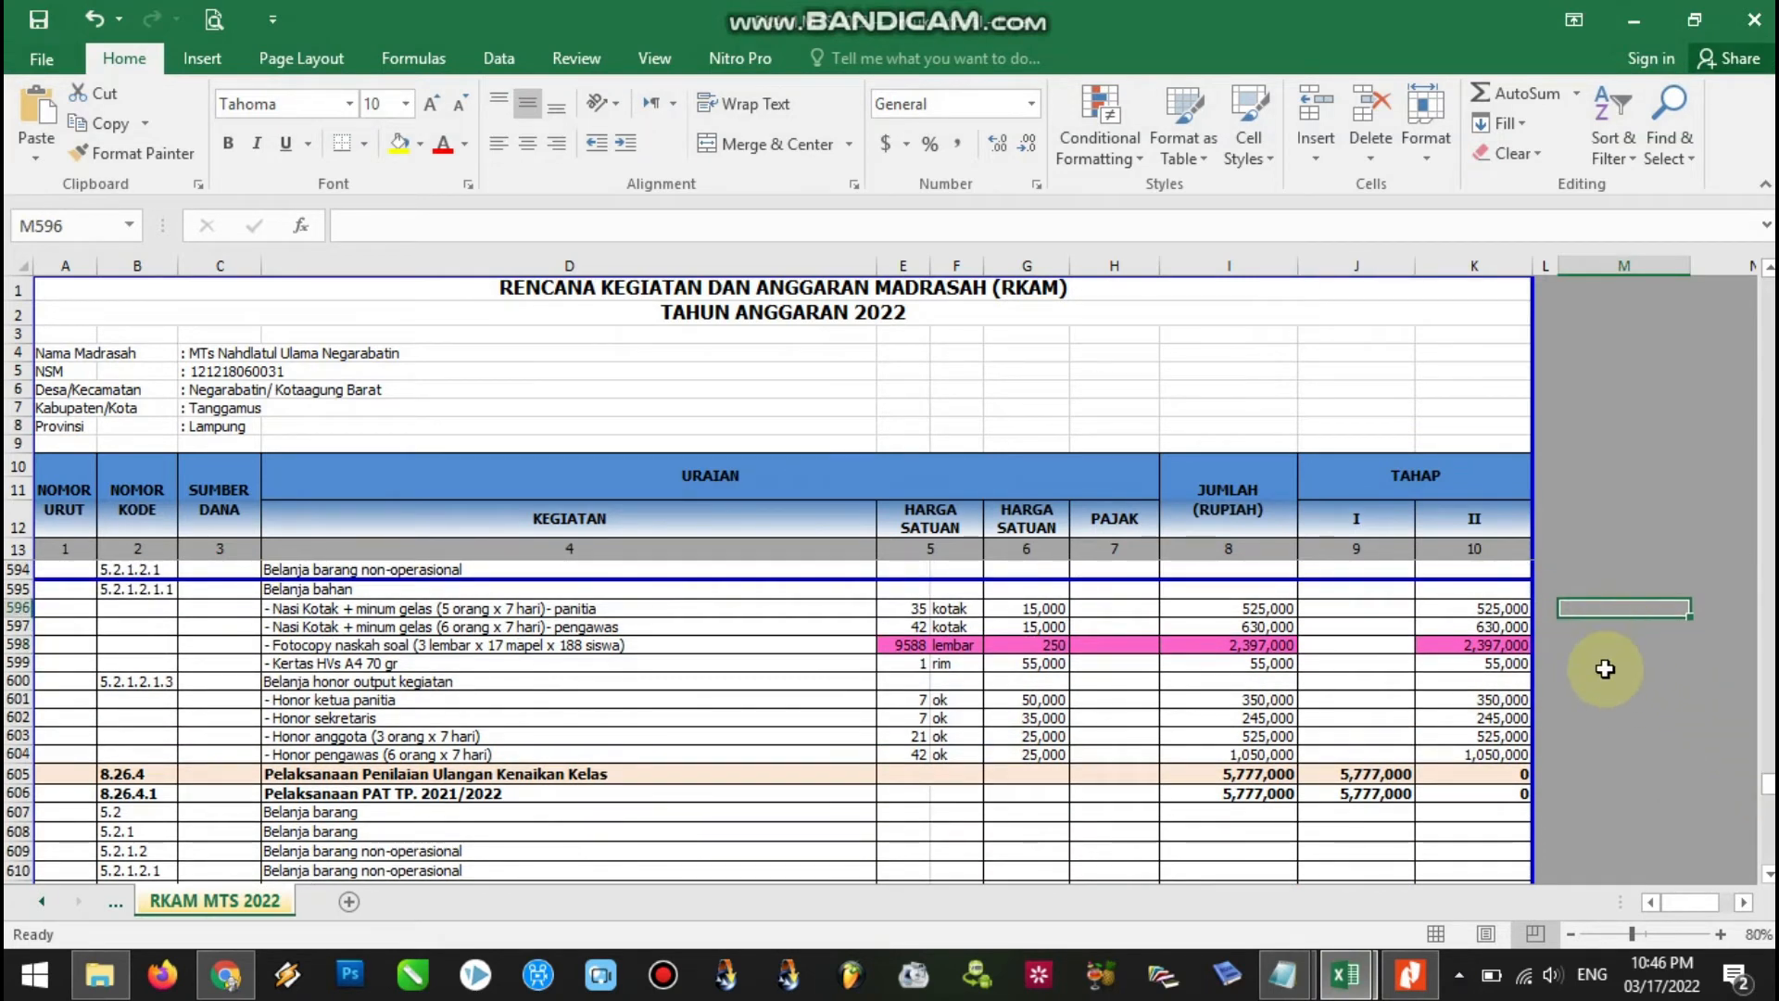
text(=)
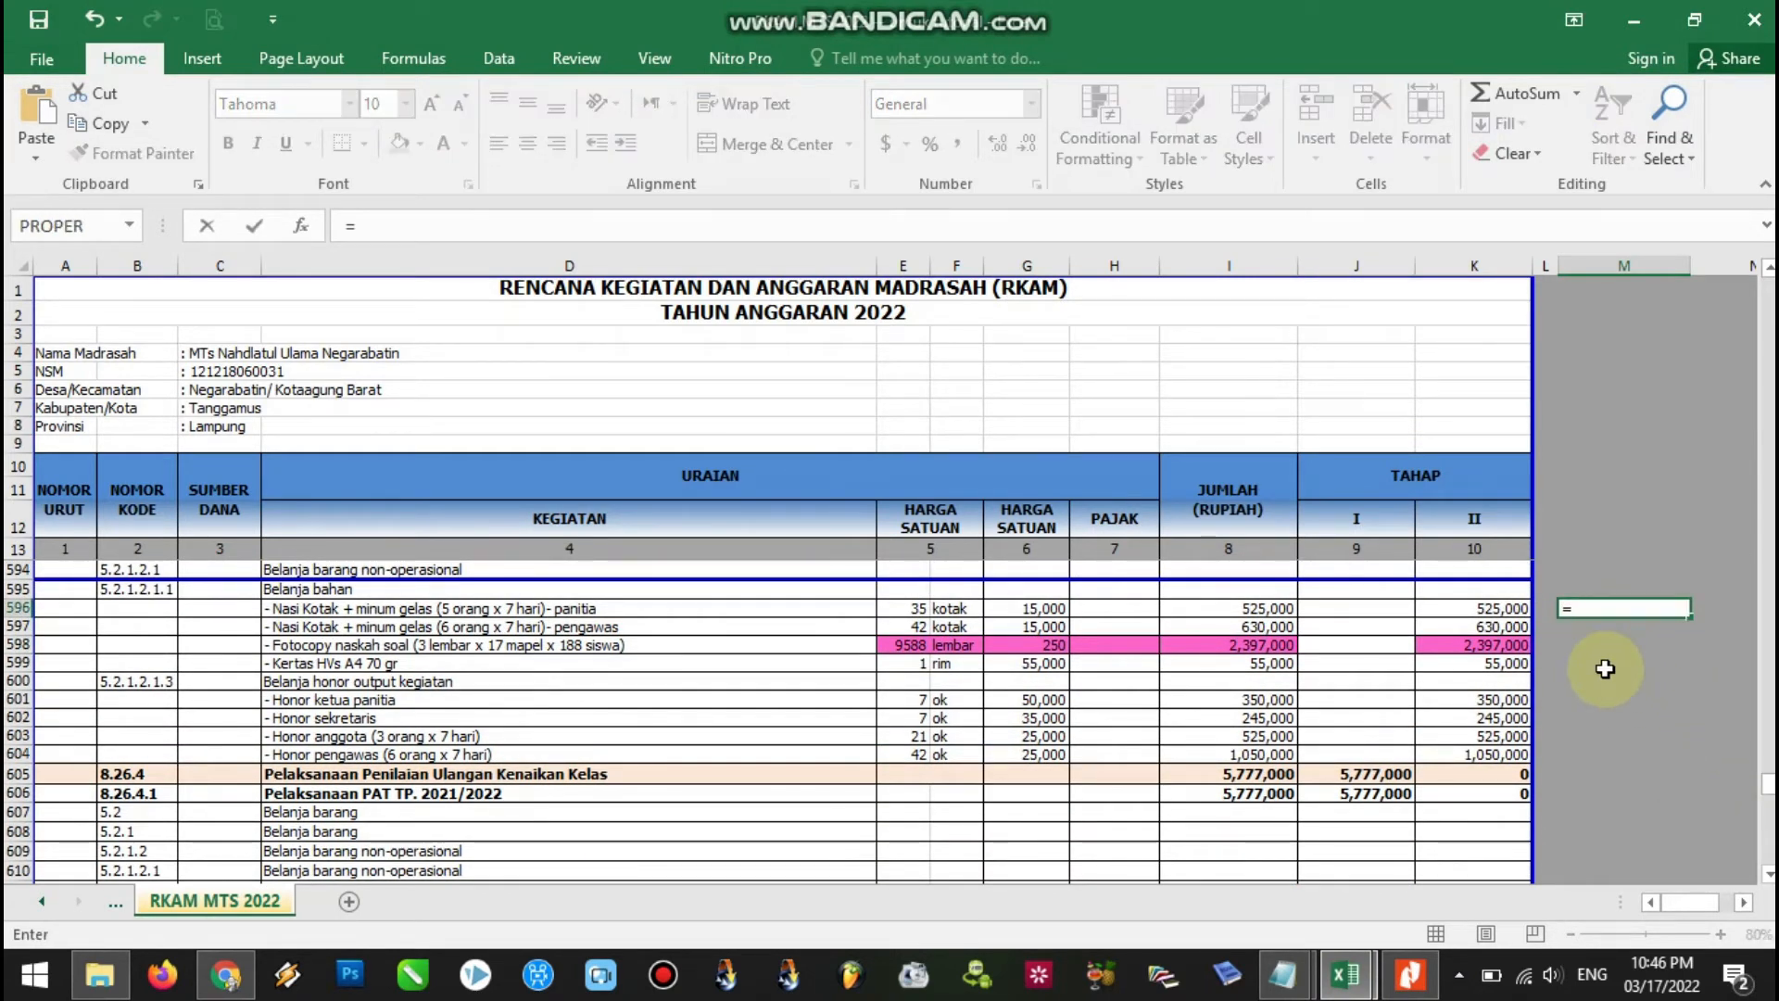
text(100000)
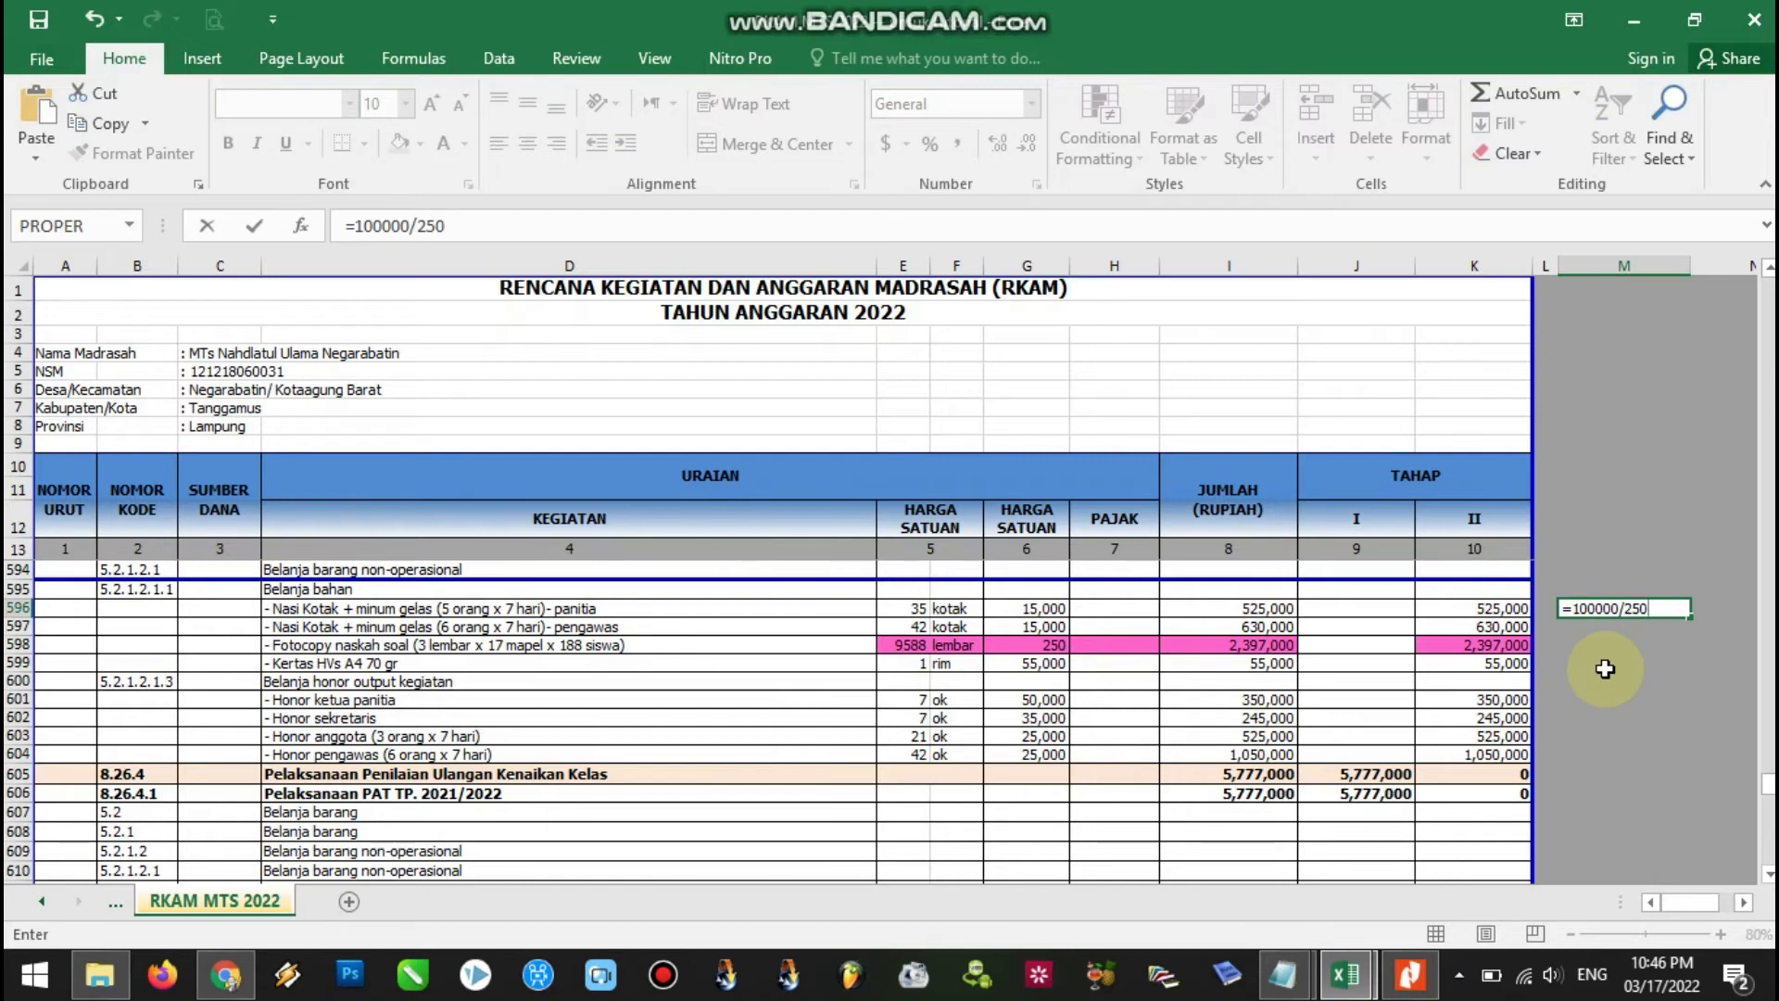
key(Return)
click(1659, 610)
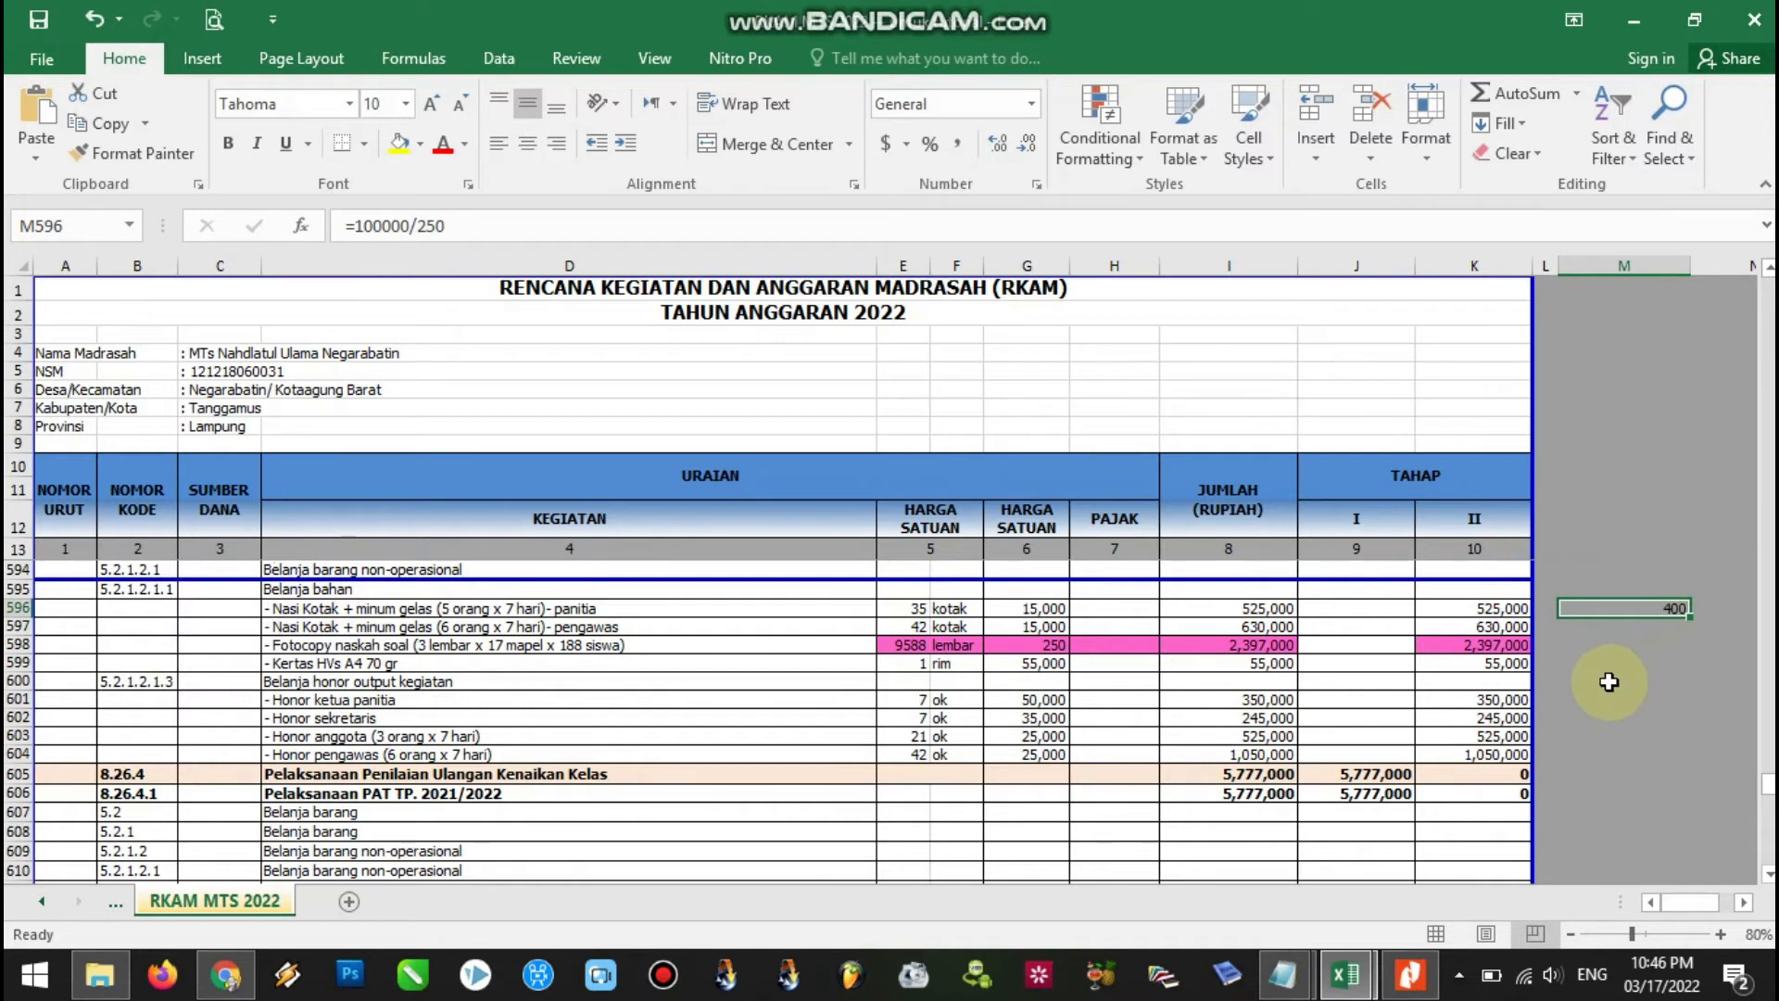
click(911, 649)
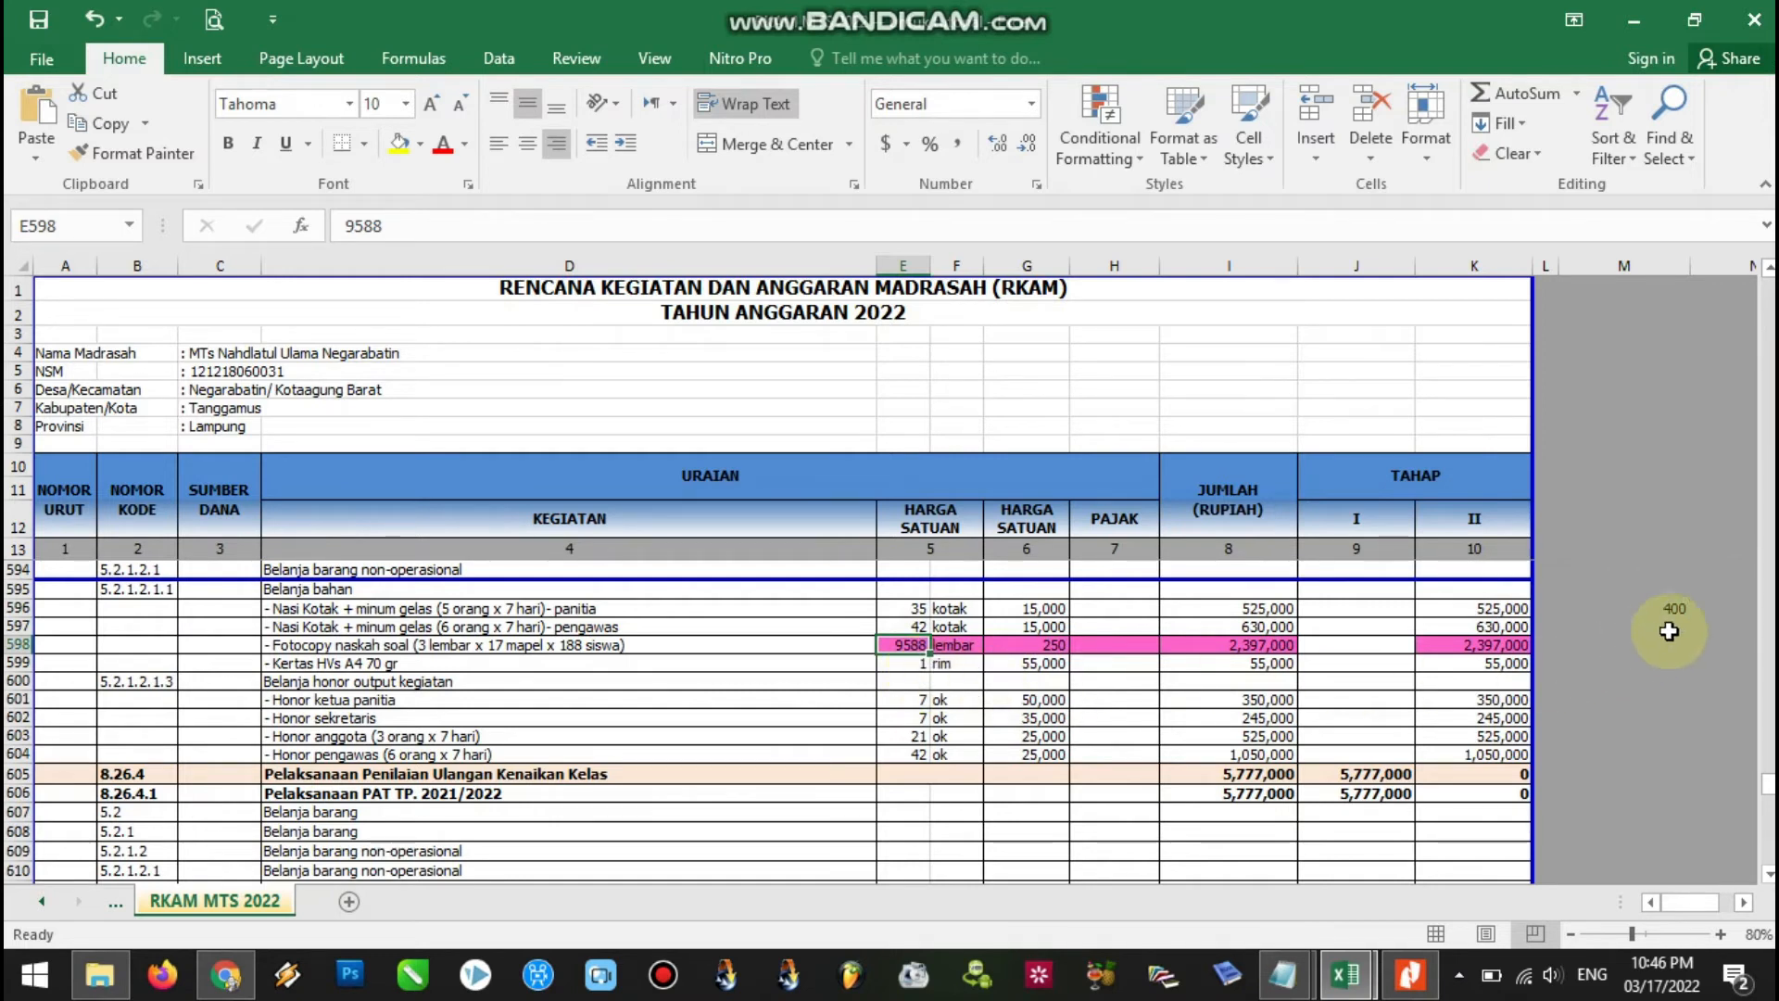
click(1678, 608)
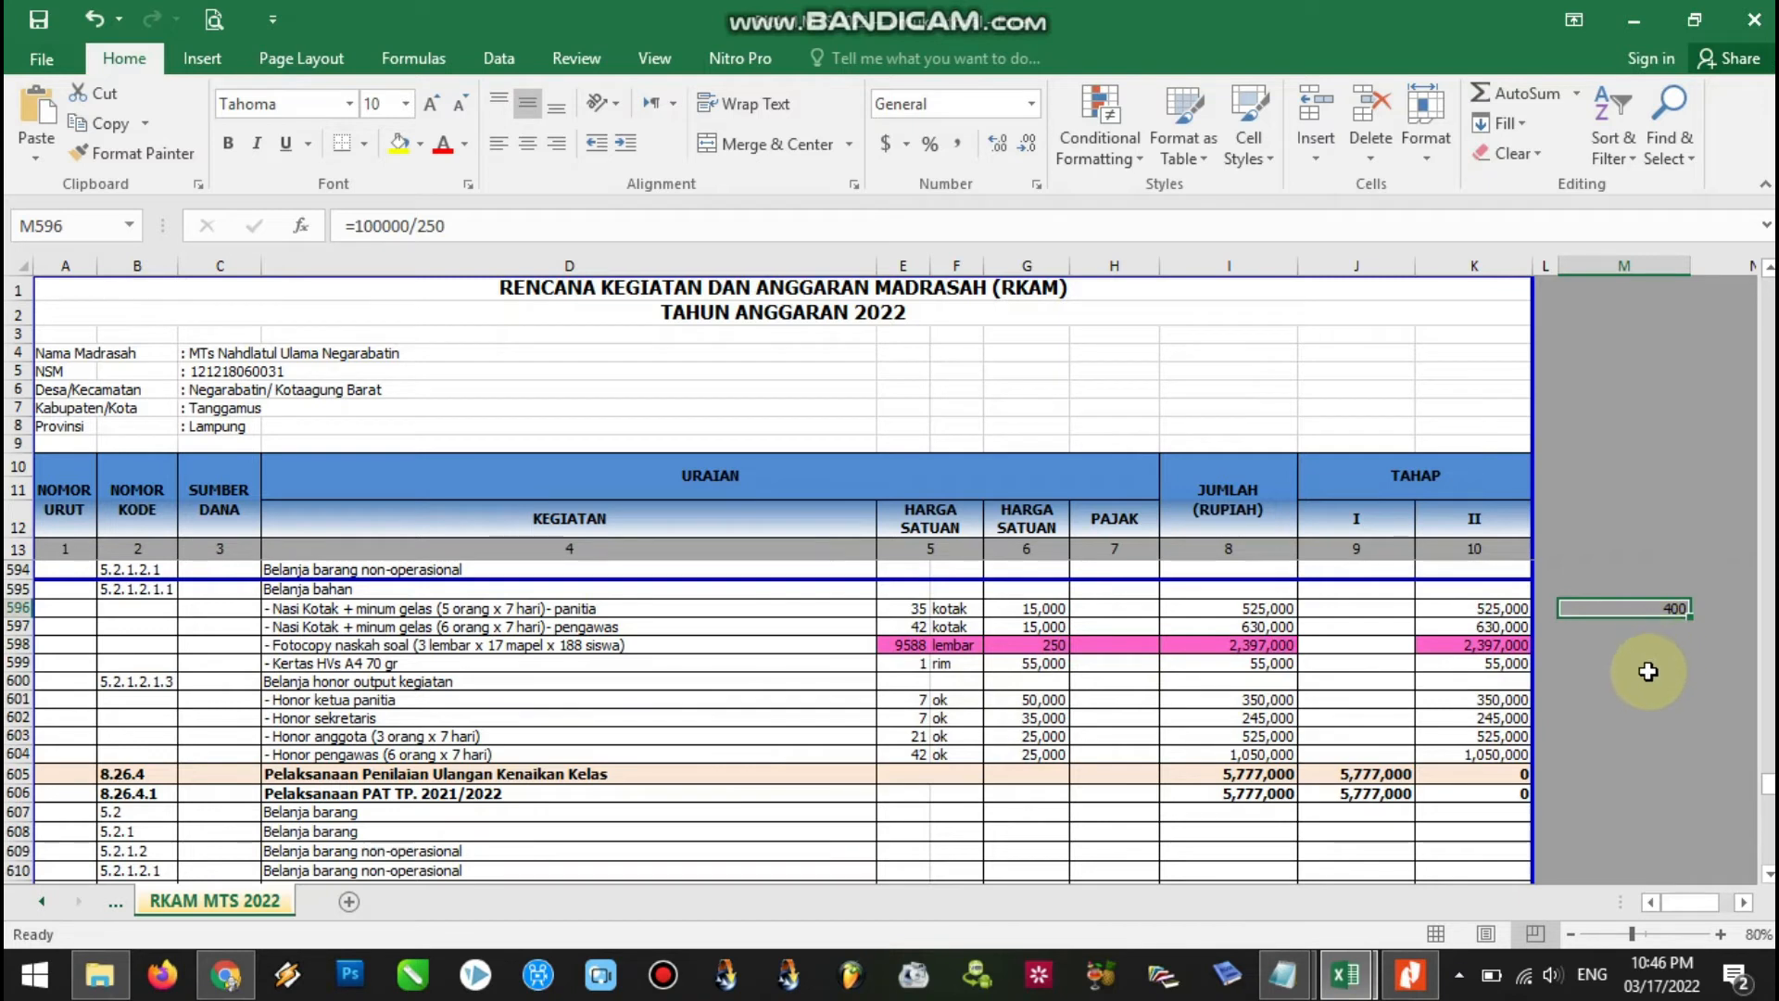
Enter =M596*250 in M599 to multiply the 400 result back by 250.
click(1650, 667)
text(=)
click(1666, 608)
text(*25)
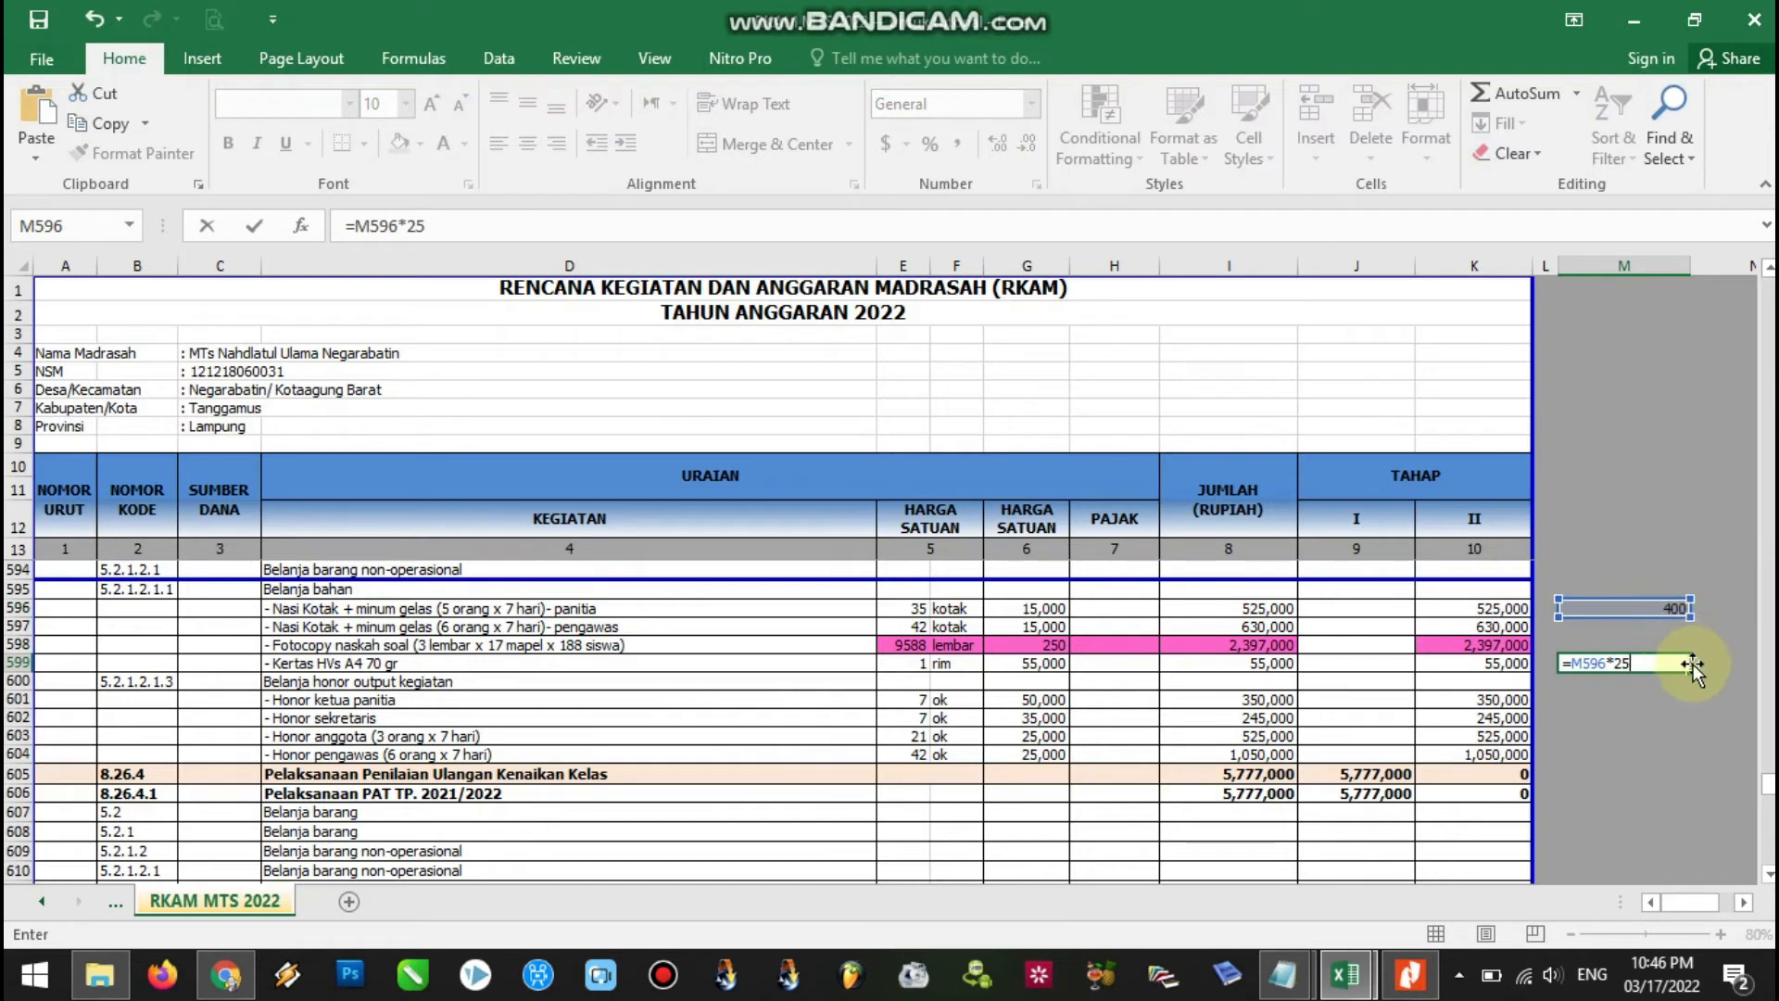
text(0)
key(Return)
click(1664, 663)
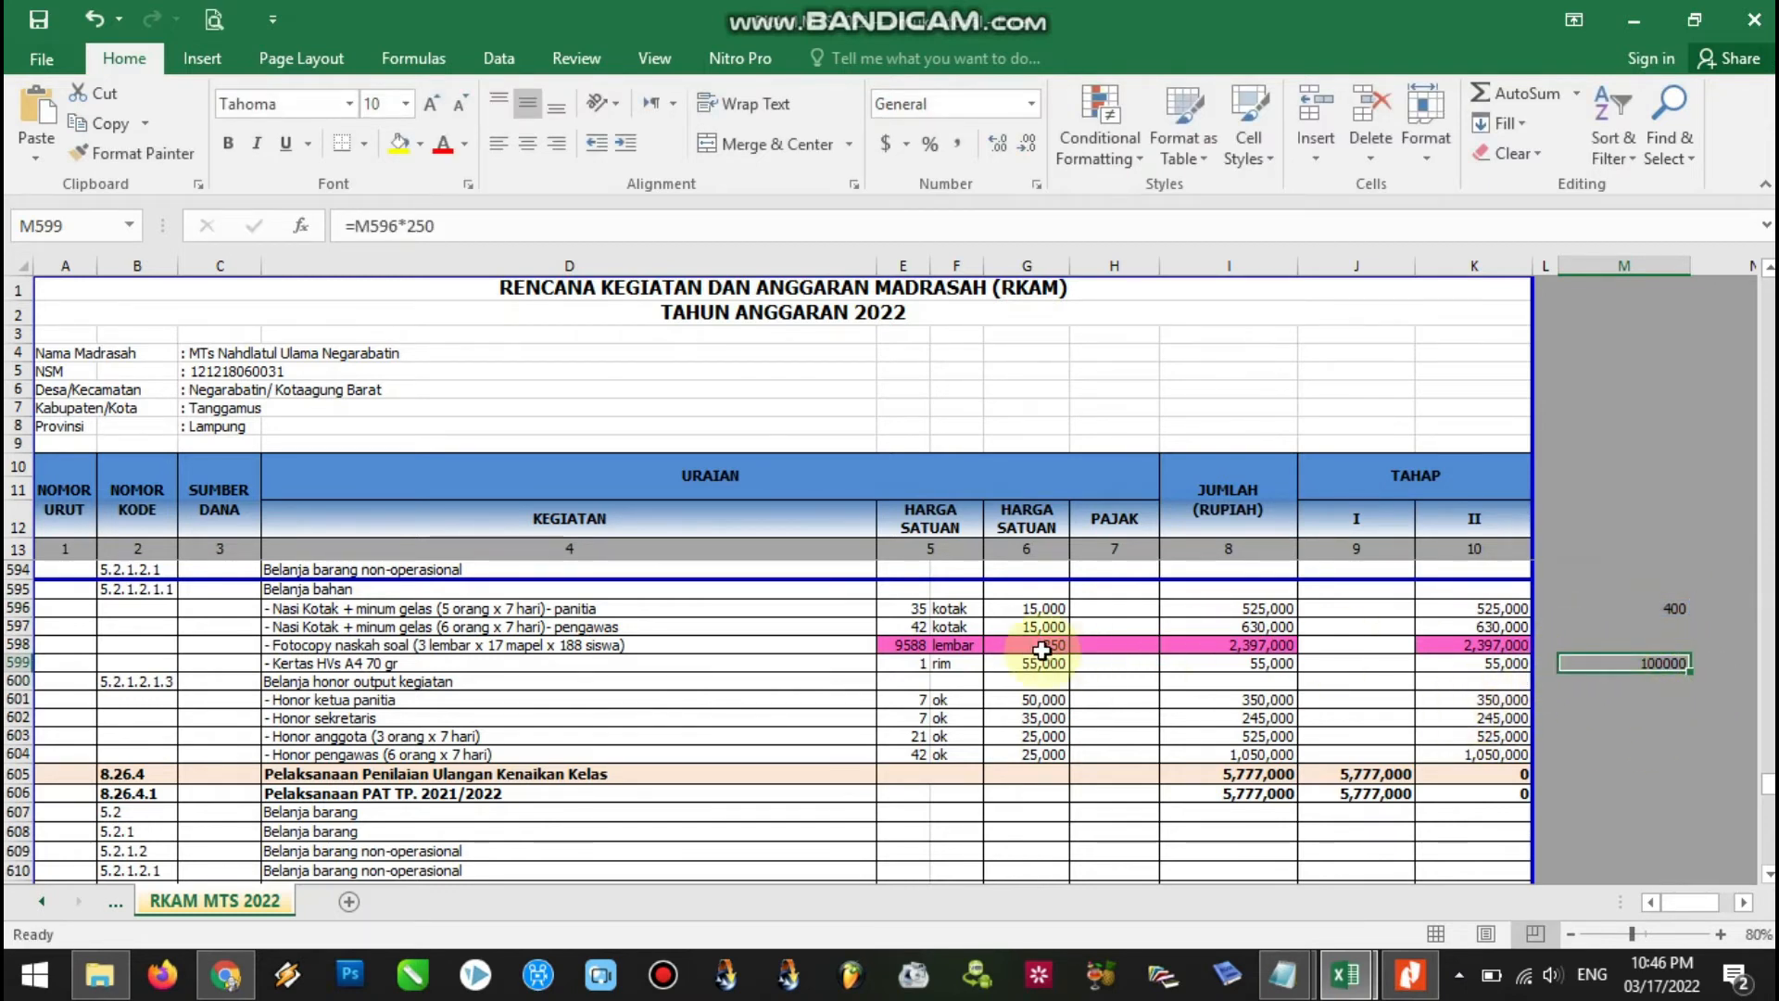
Change the Fotocopy quantity in E598 to 9188 and set K598 to =E598*G598.
click(904, 646)
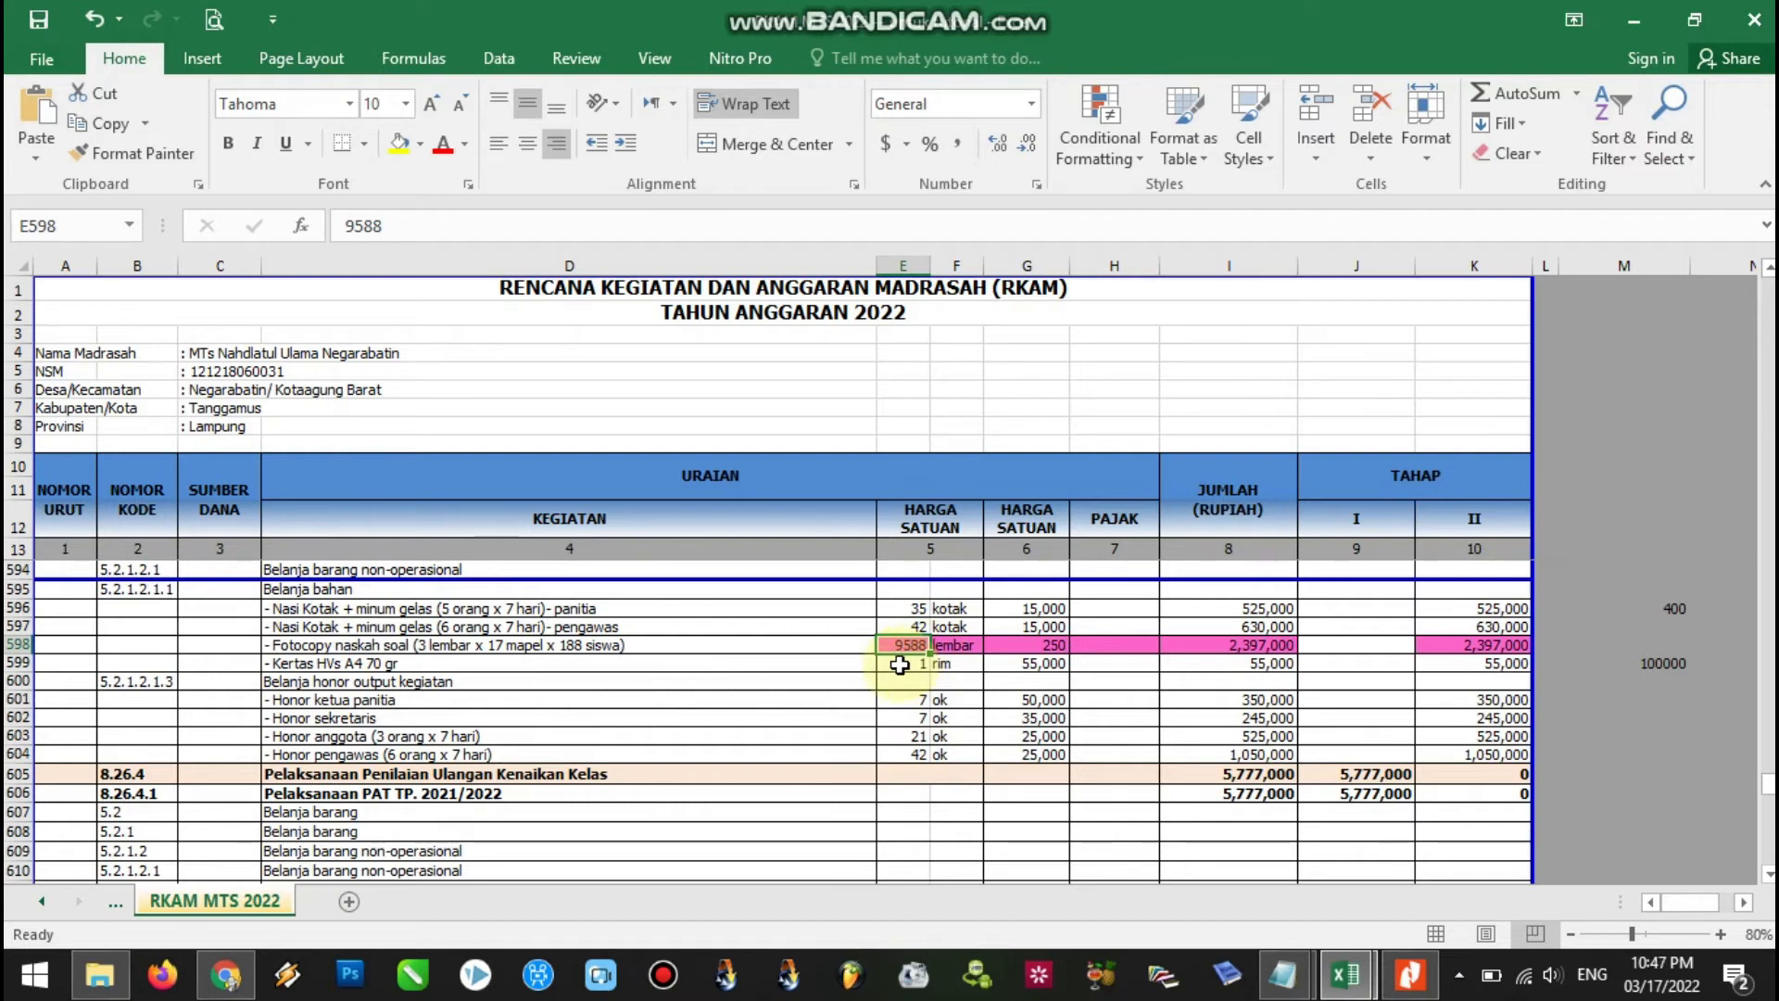
text(9)
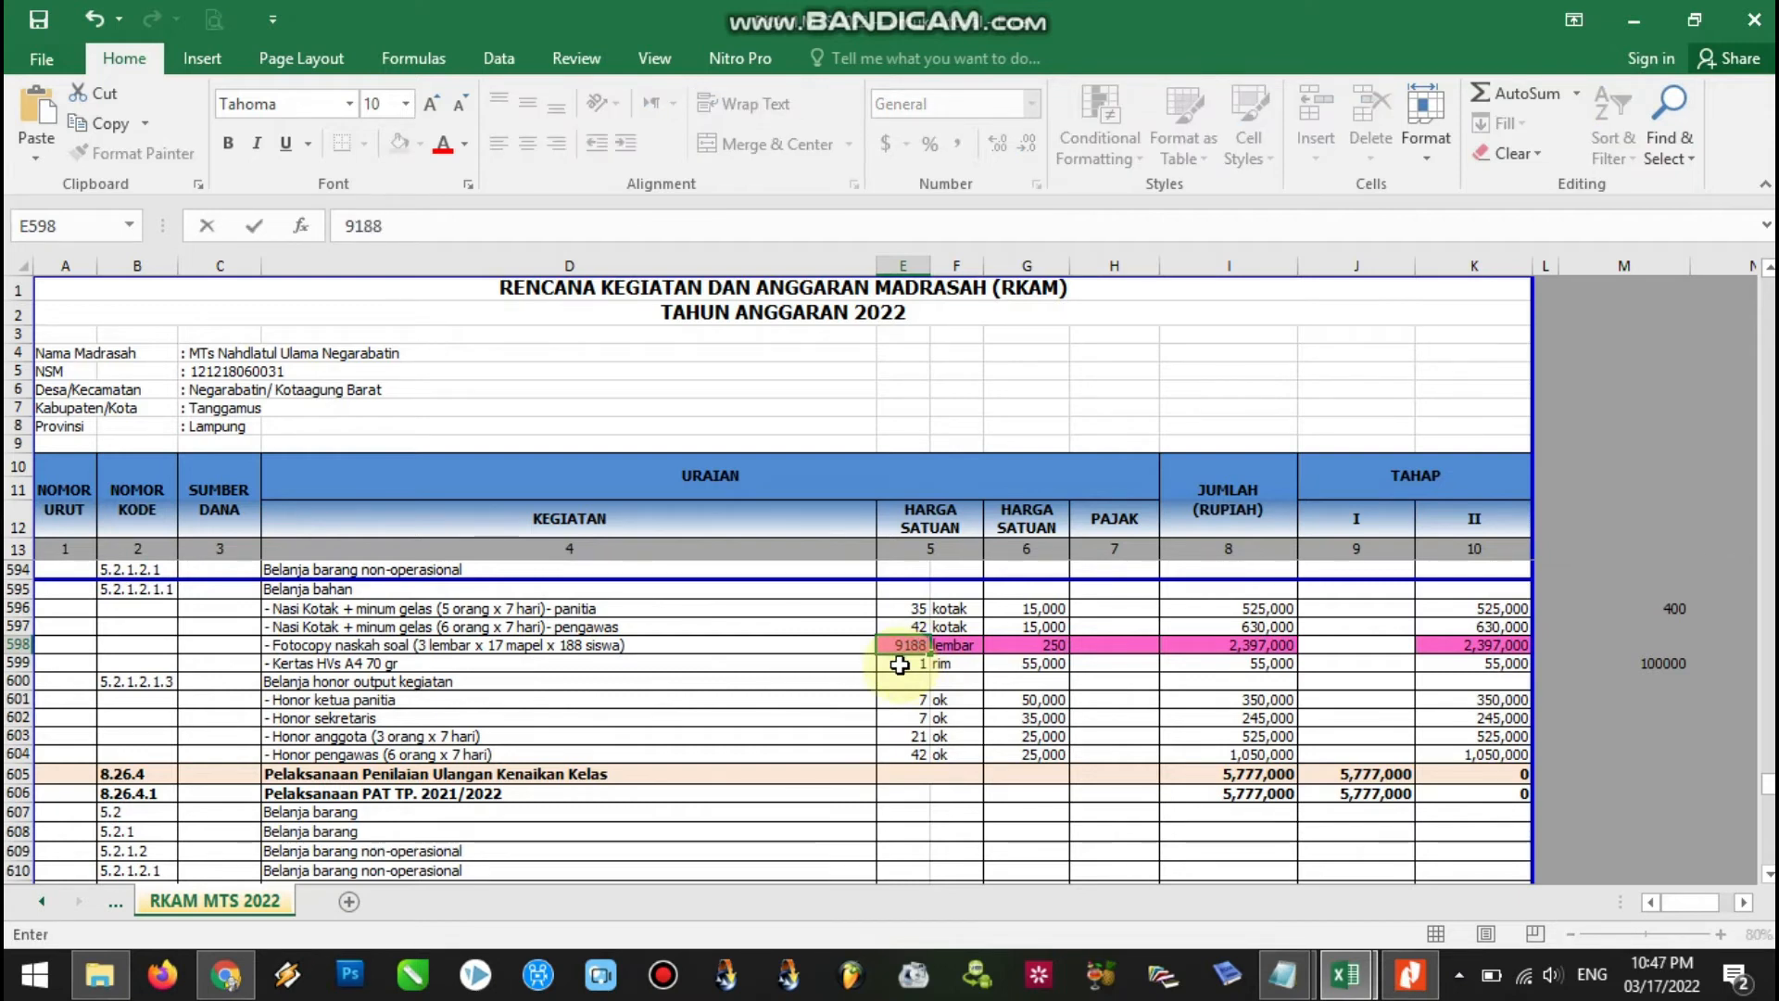
text(188)
click(1138, 678)
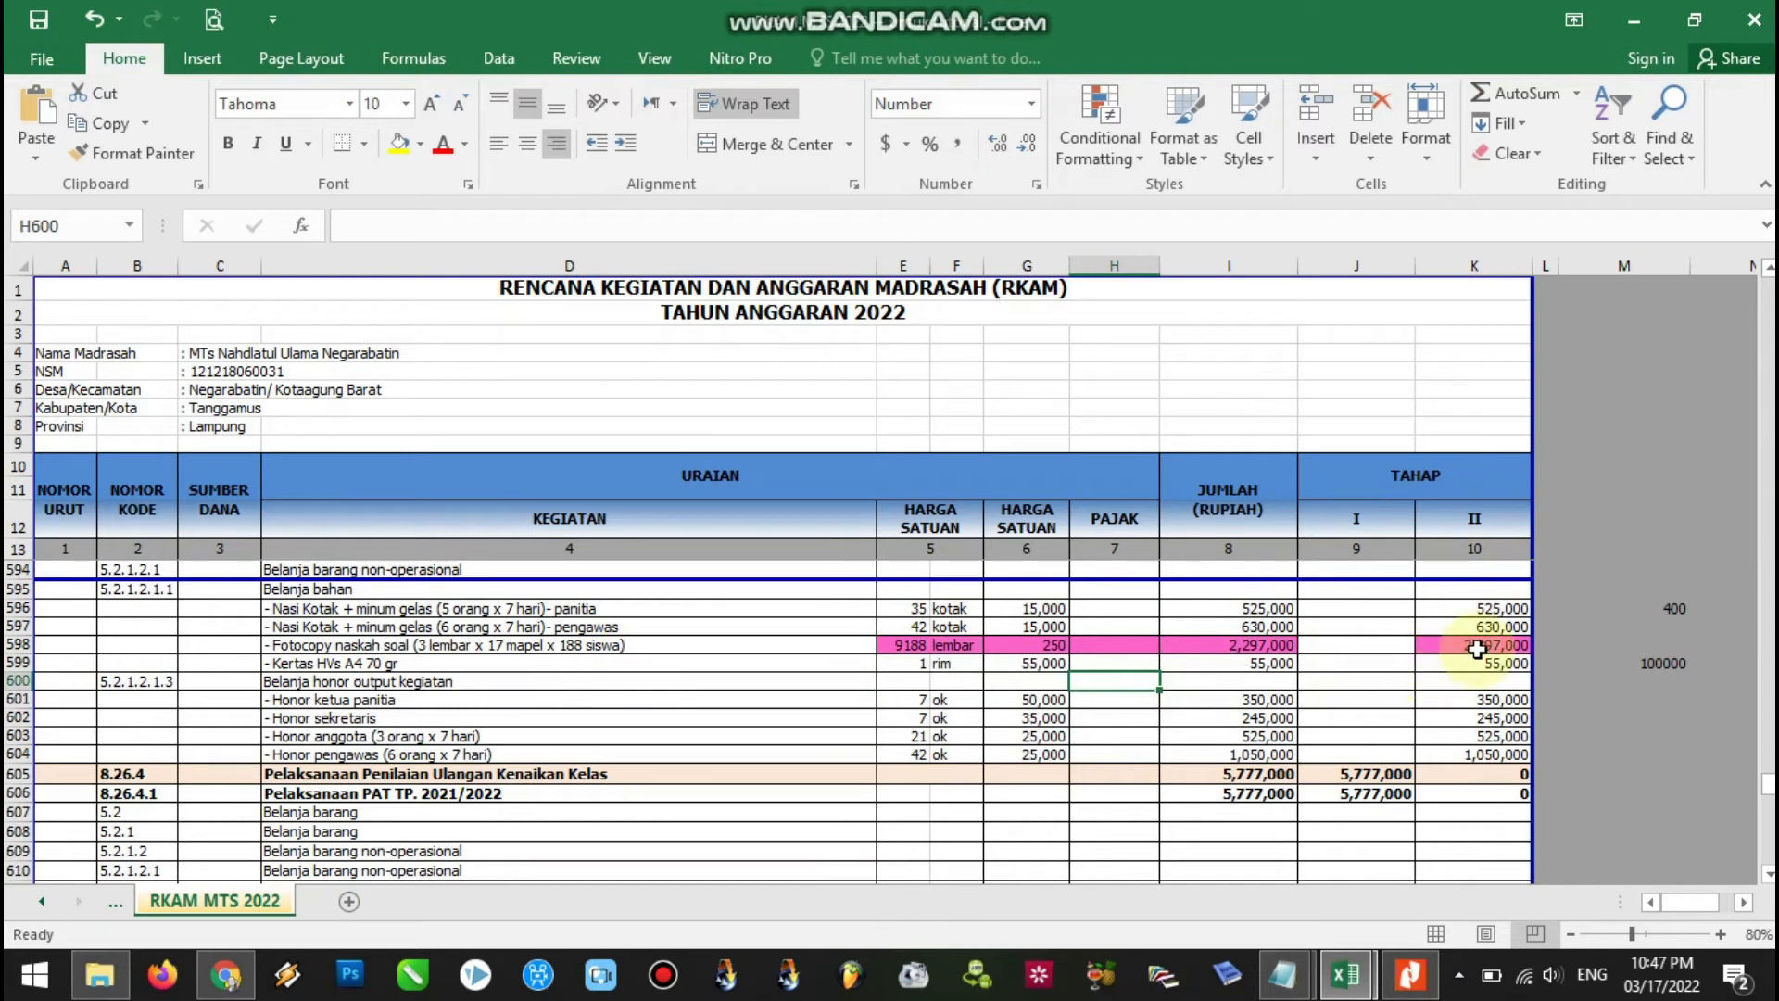
click(1477, 647)
text(=)
click(916, 643)
text(*)
click(1027, 646)
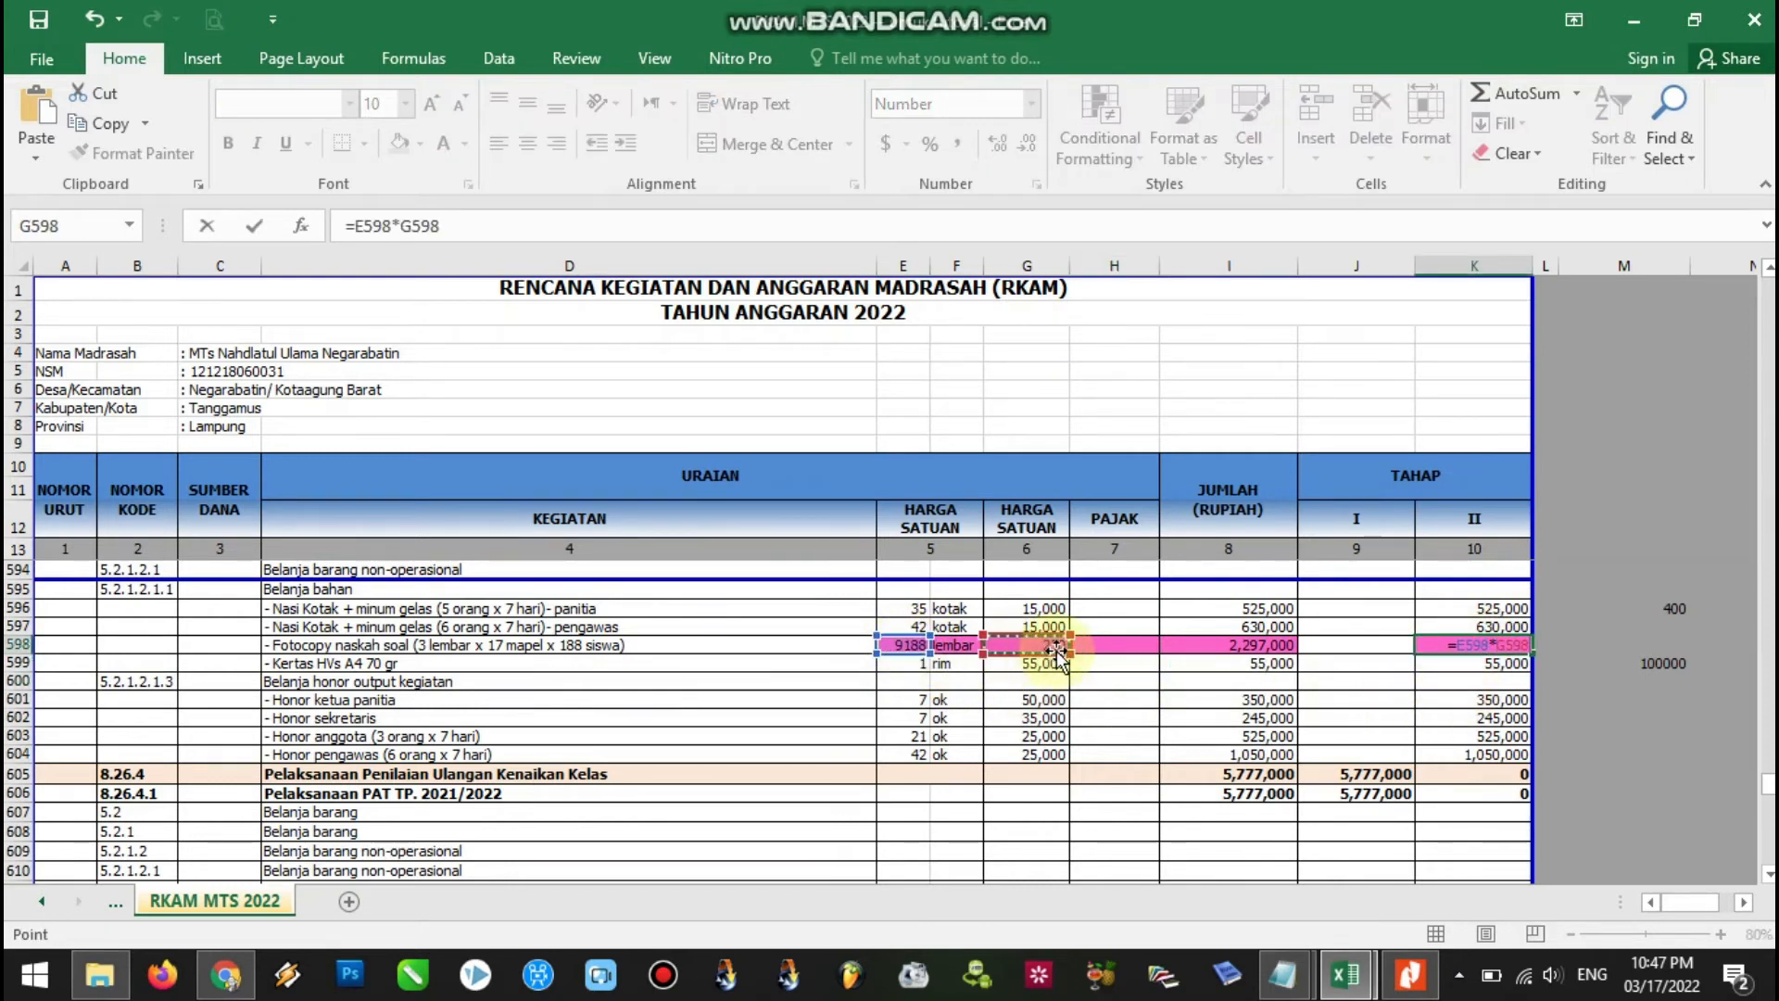
key(Return)
click(1480, 647)
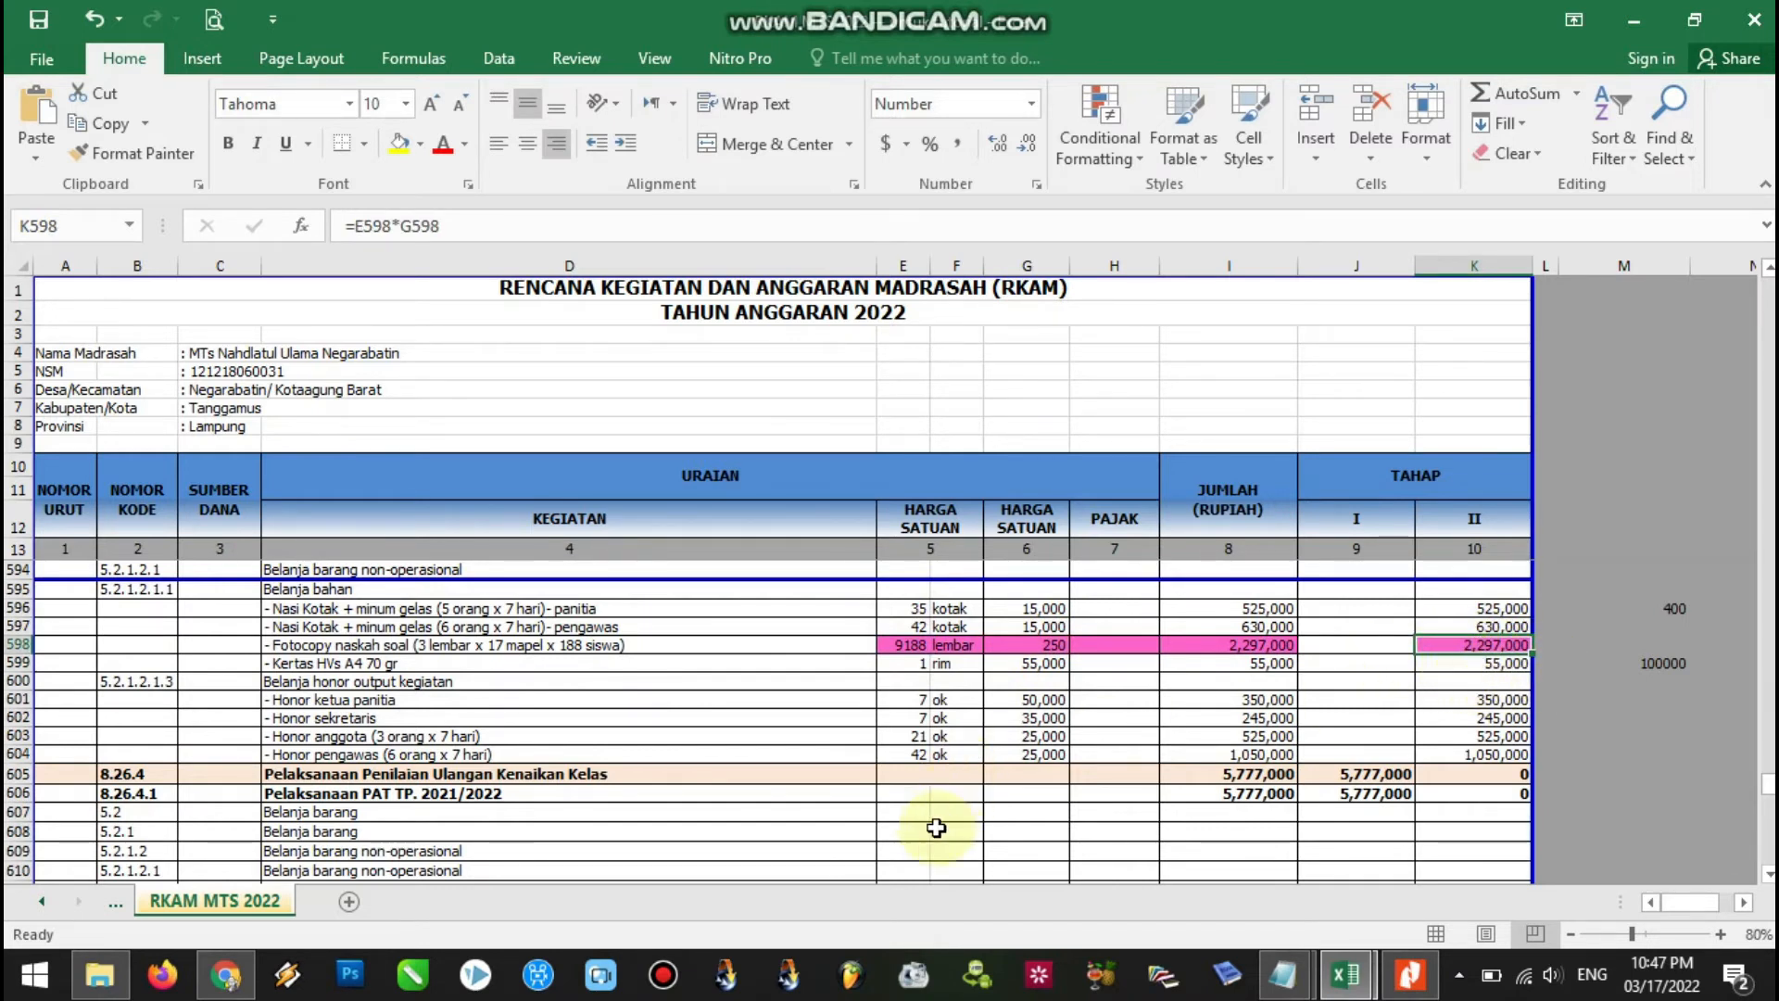
Glance at the ERKAM form, then recheck the 9188 quantity in E598.
click(226, 974)
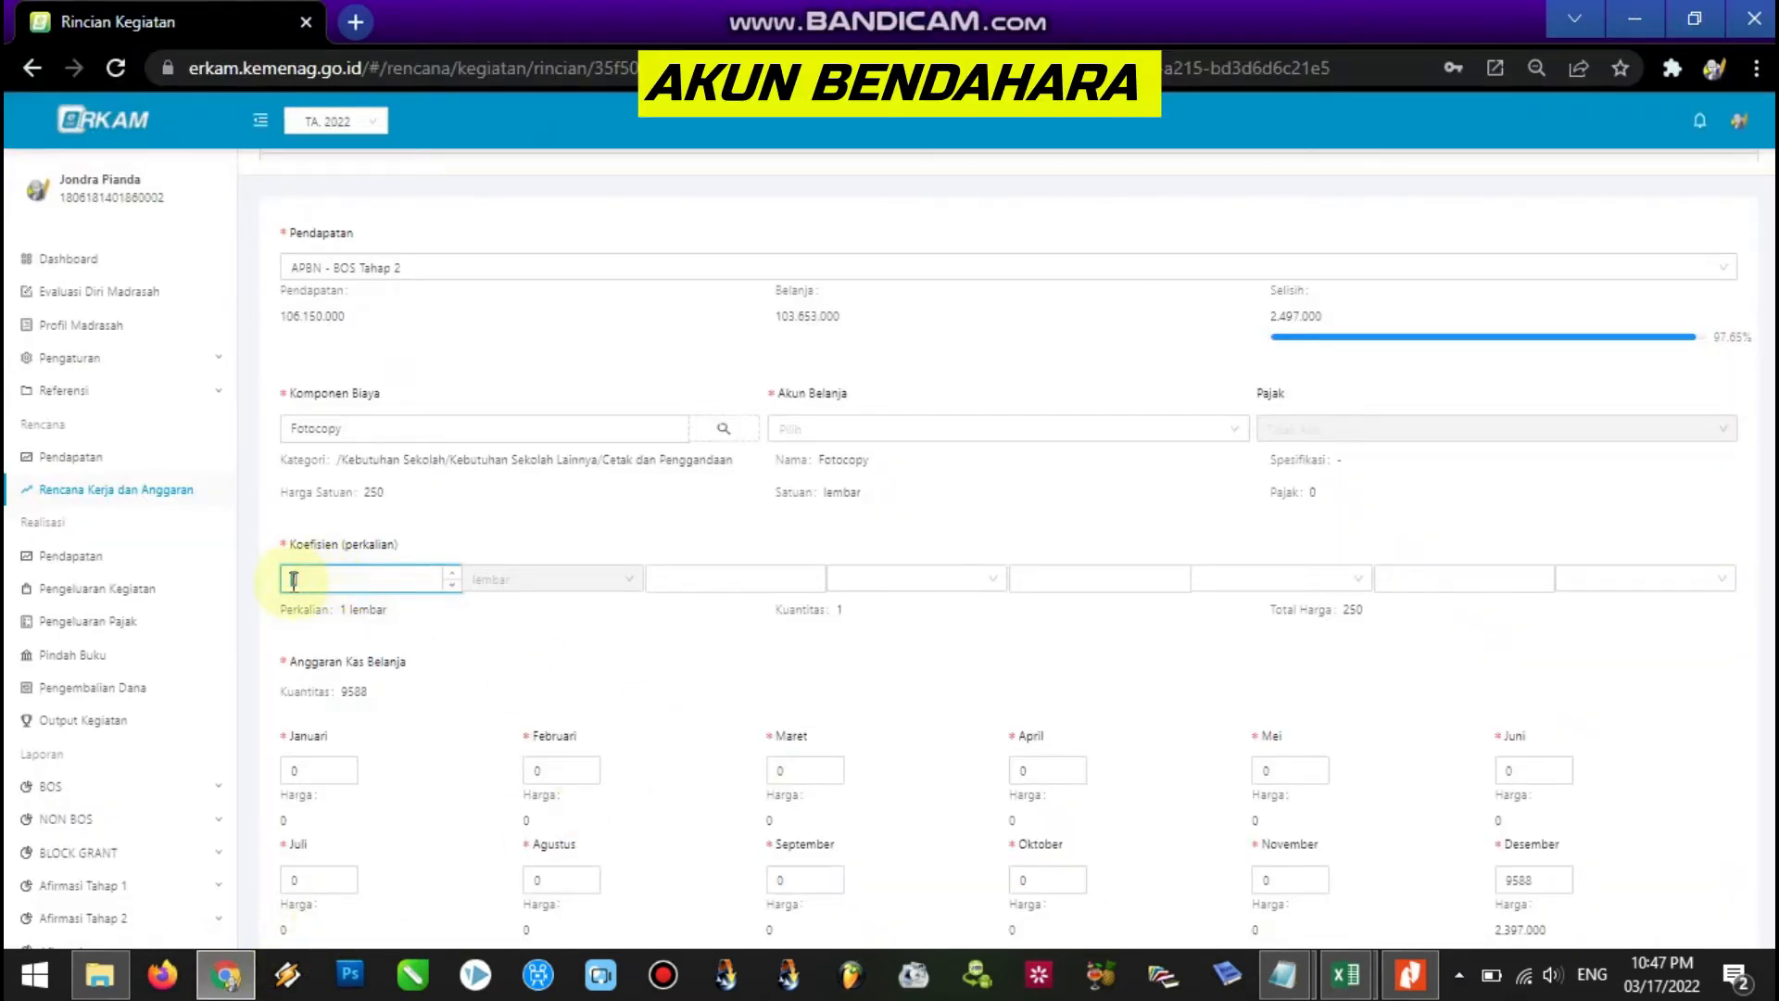
mouse_move(1350, 970)
click(1316, 904)
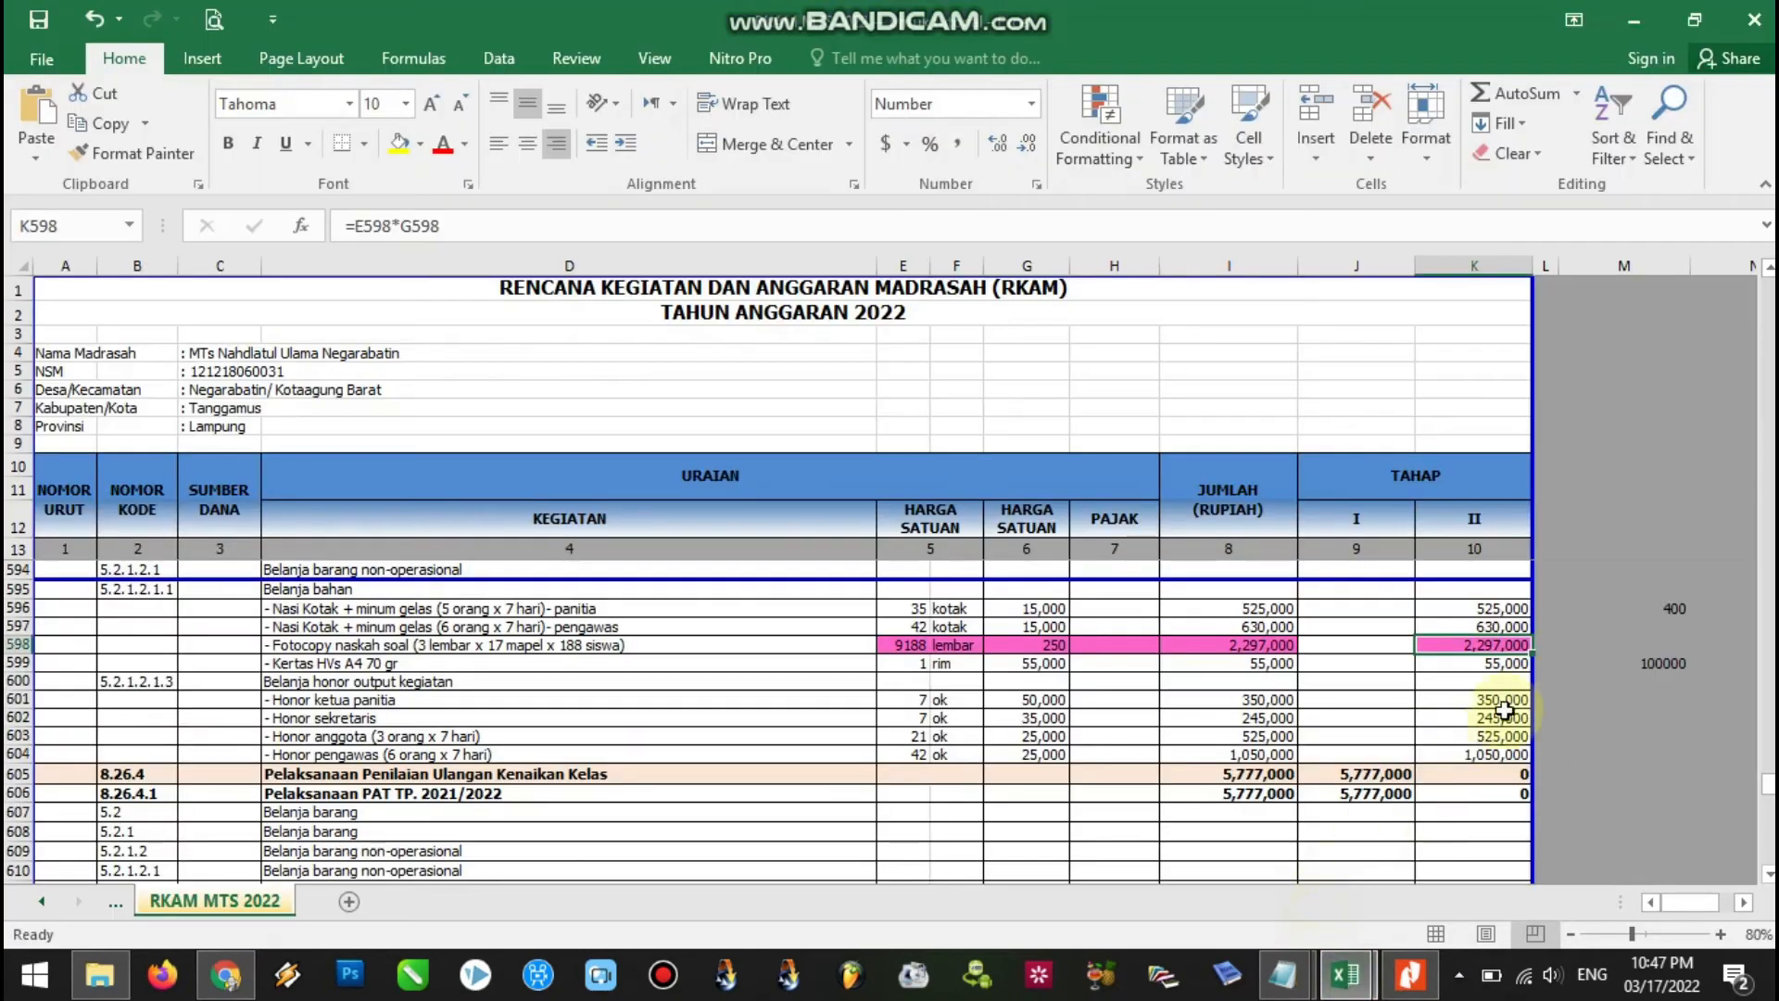
click(892, 645)
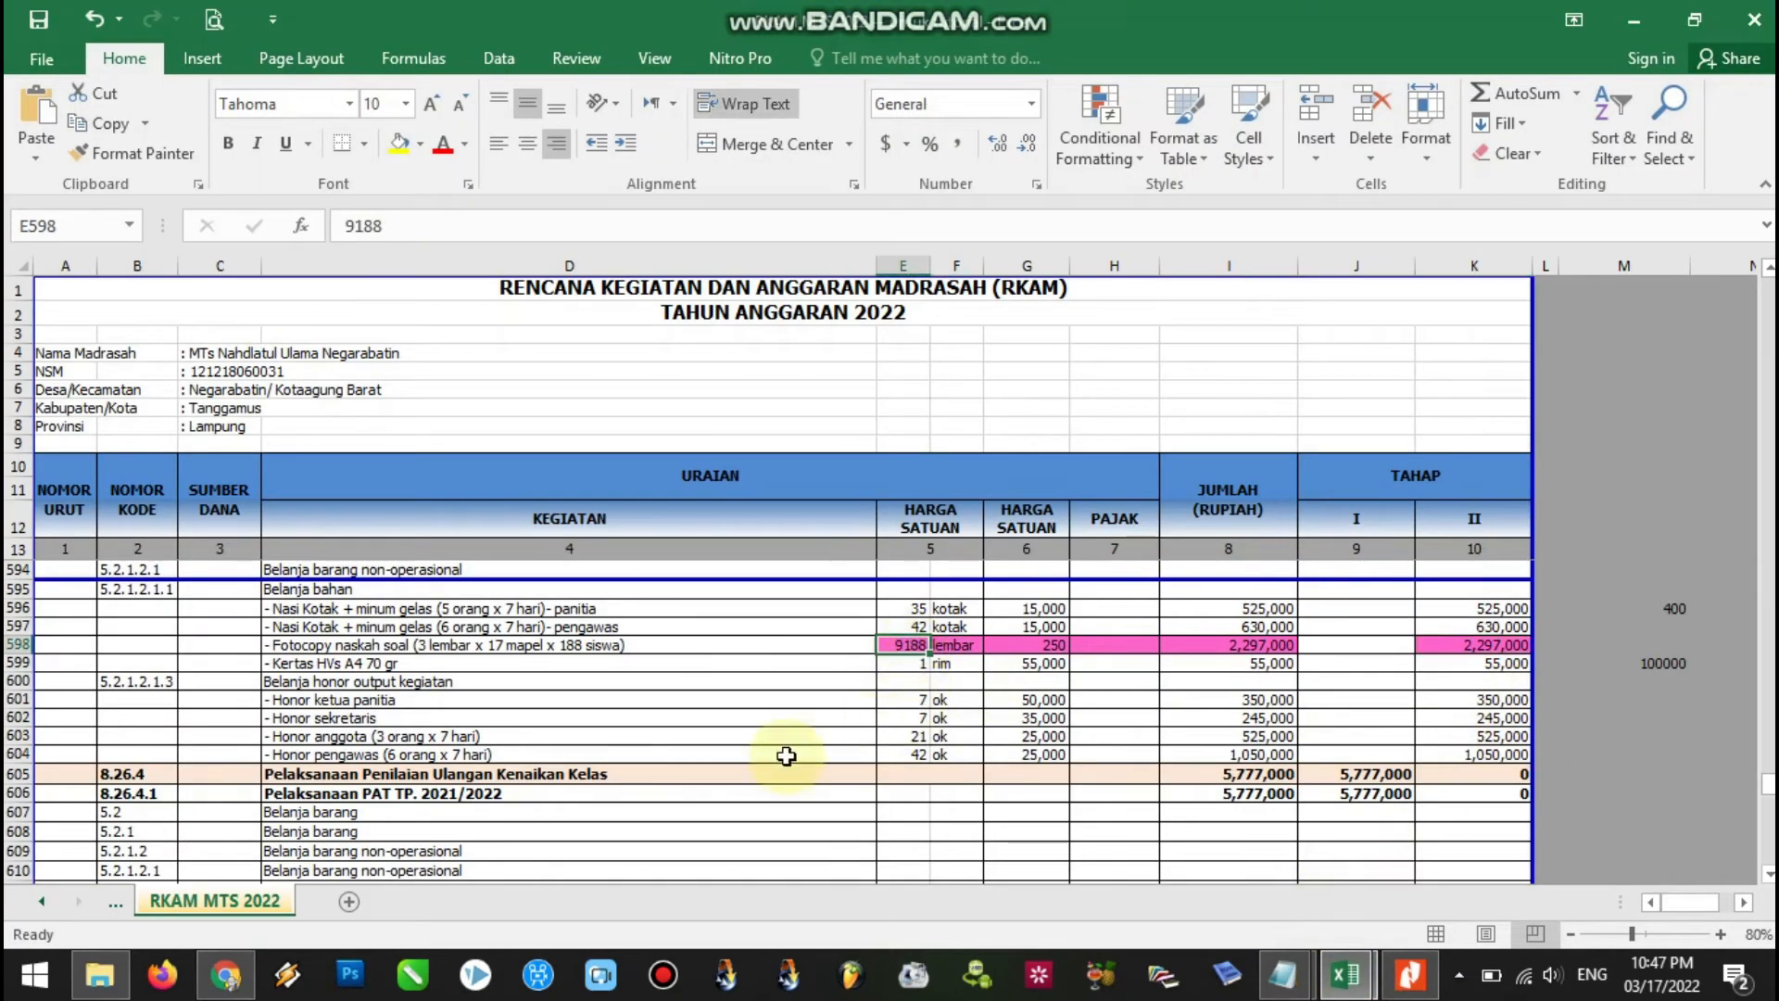
Set the Fotocopy Koefisien and the Desember allocation to 9188 in the ERKAM form.
click(226, 974)
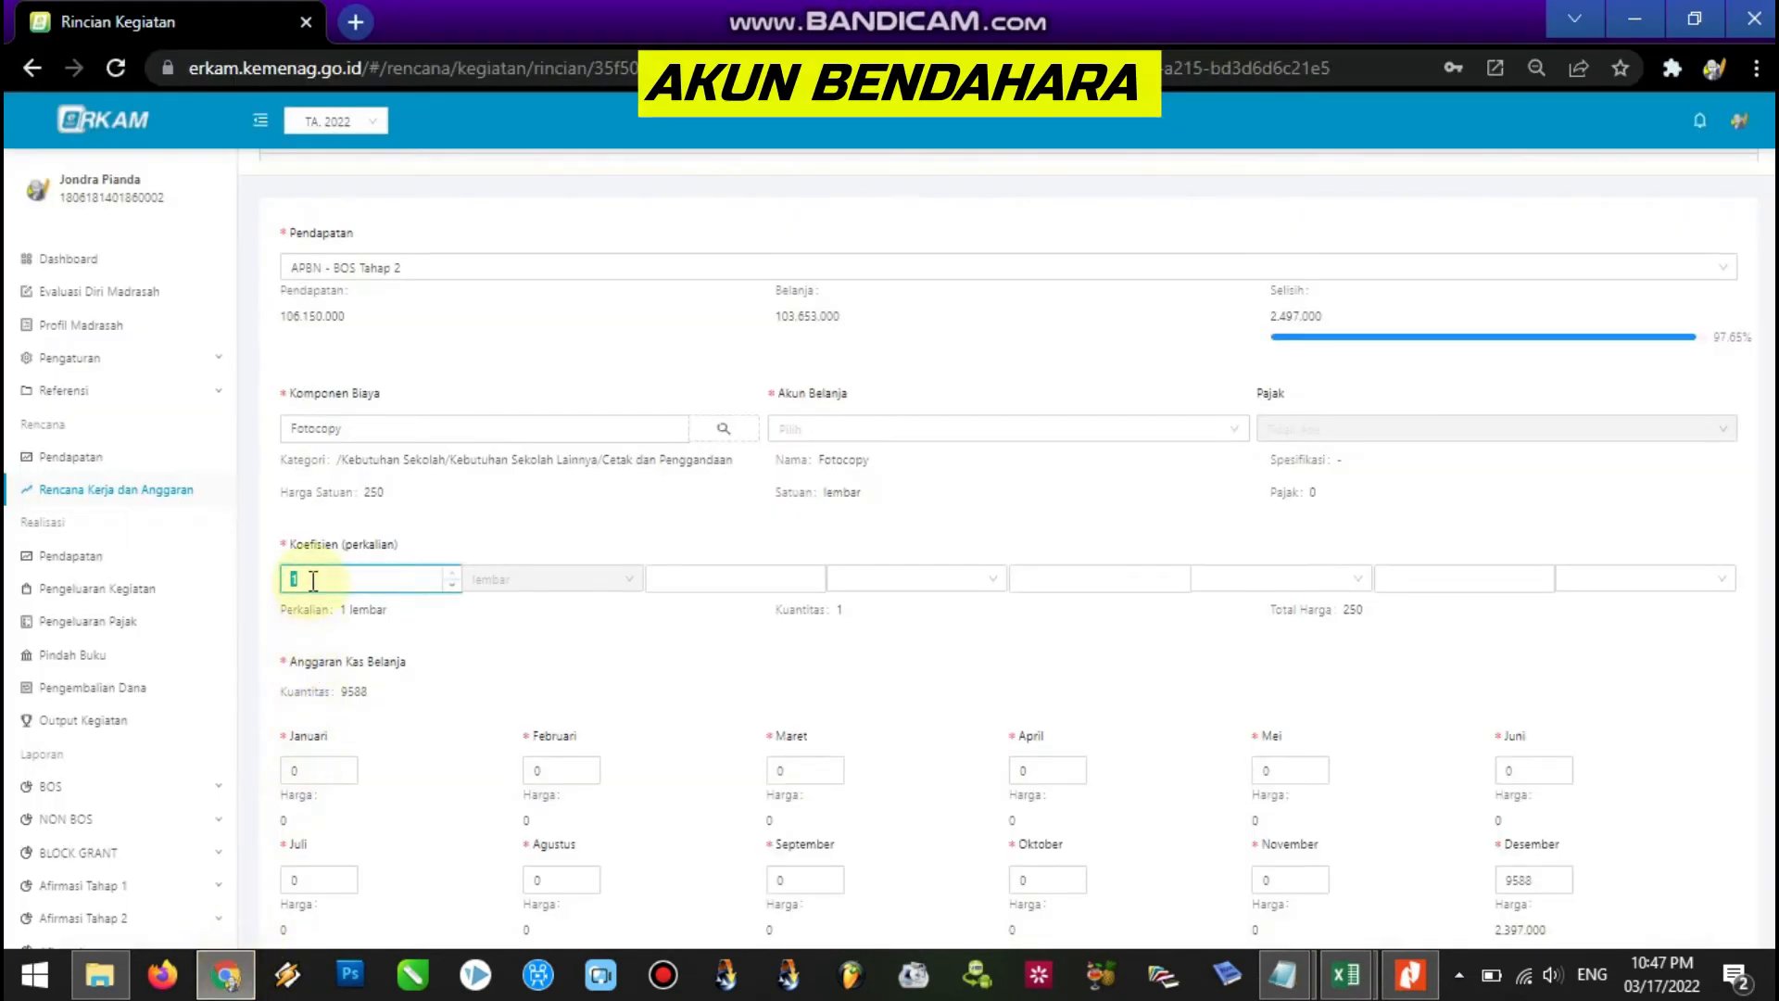
text(9188)
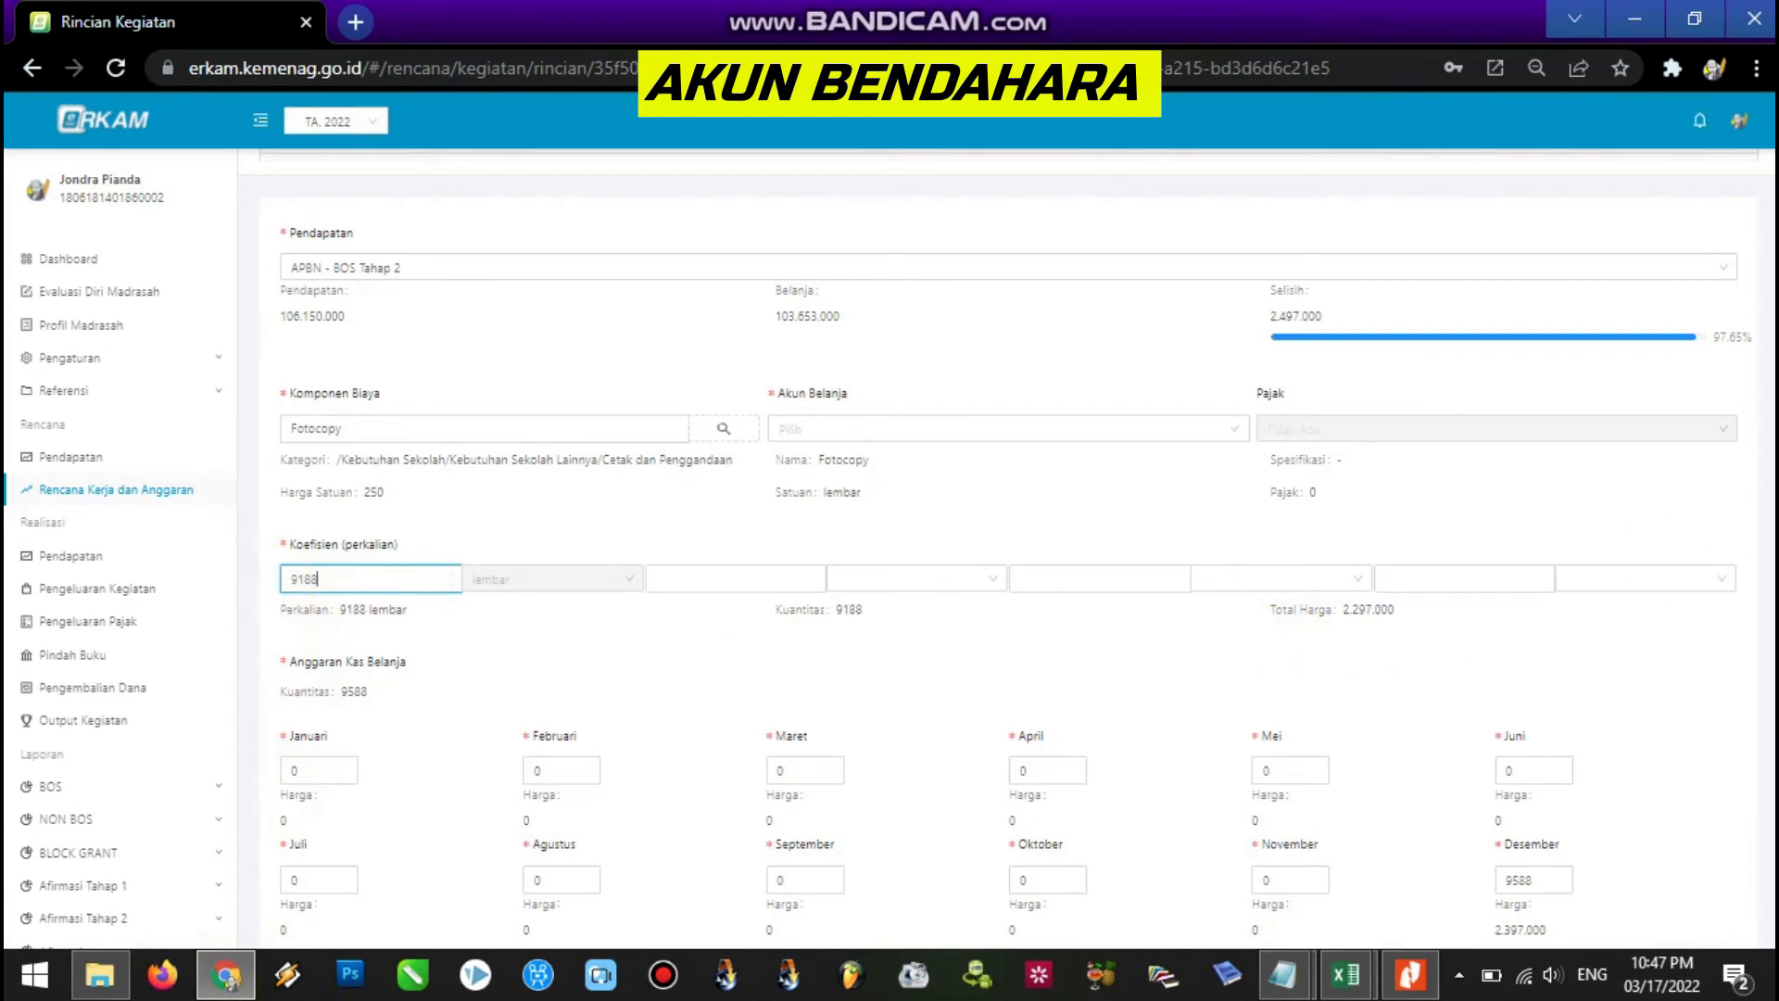
scroll(1006, 549, down, 1)
click(1545, 799)
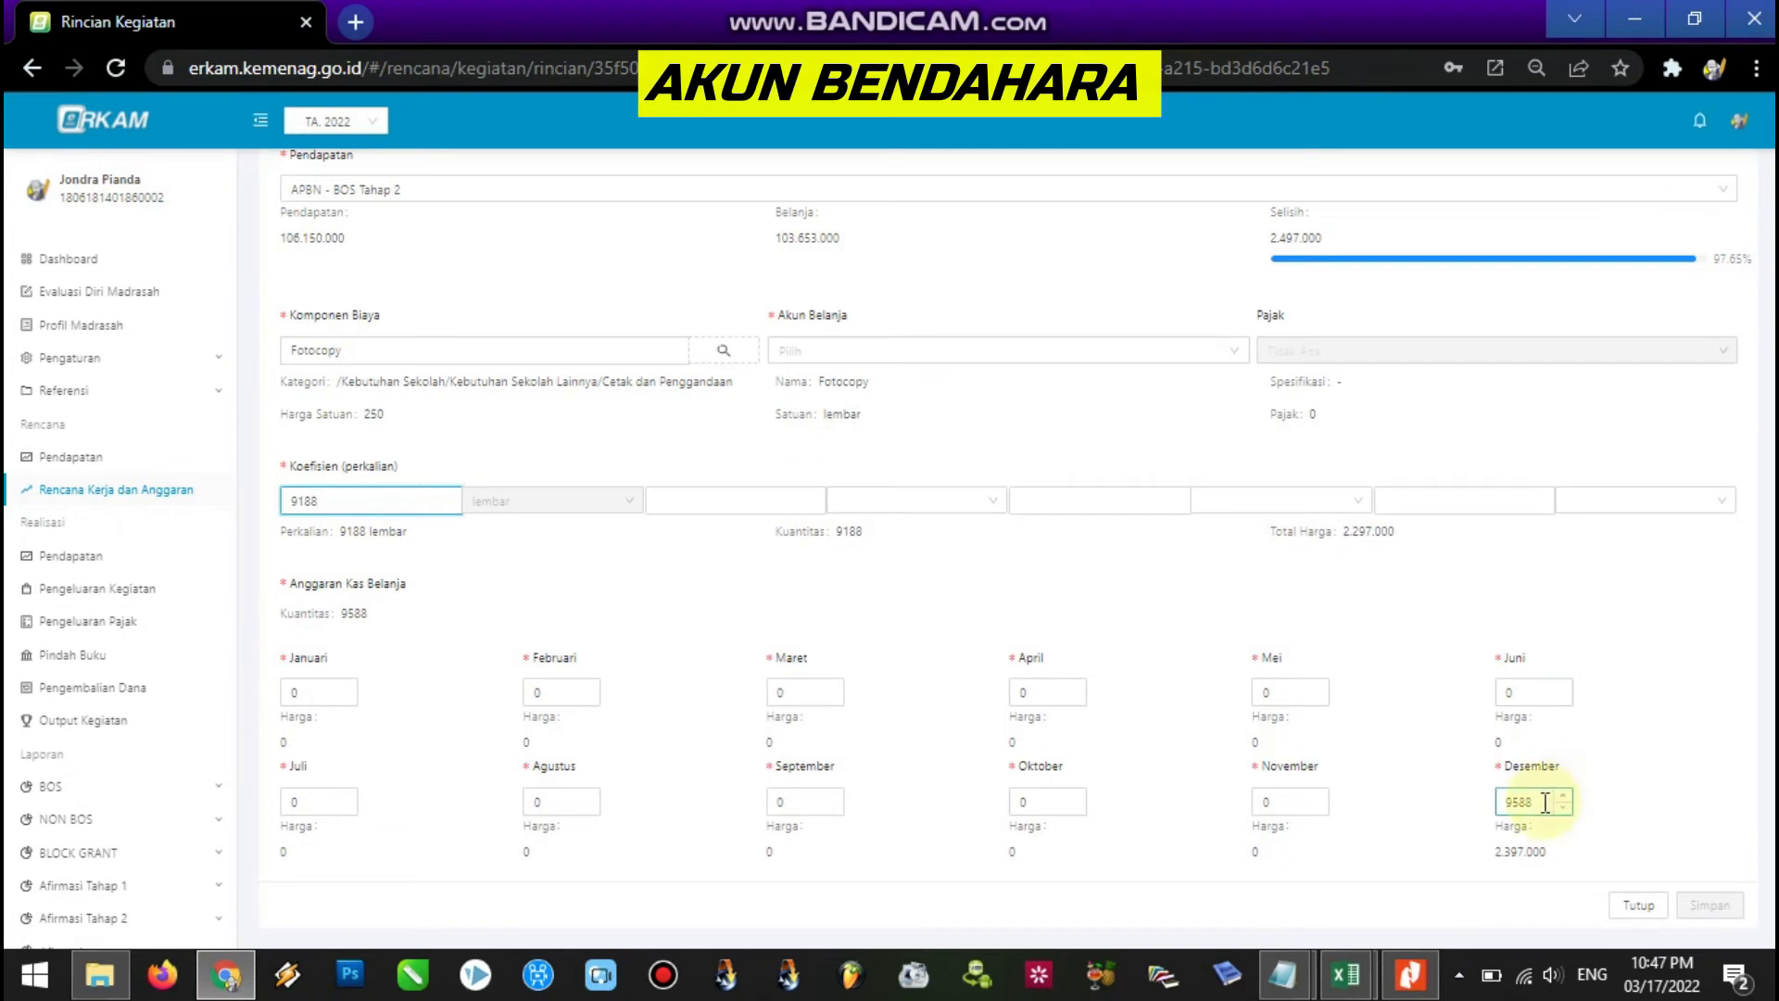
drag(1524, 802, 1501, 803)
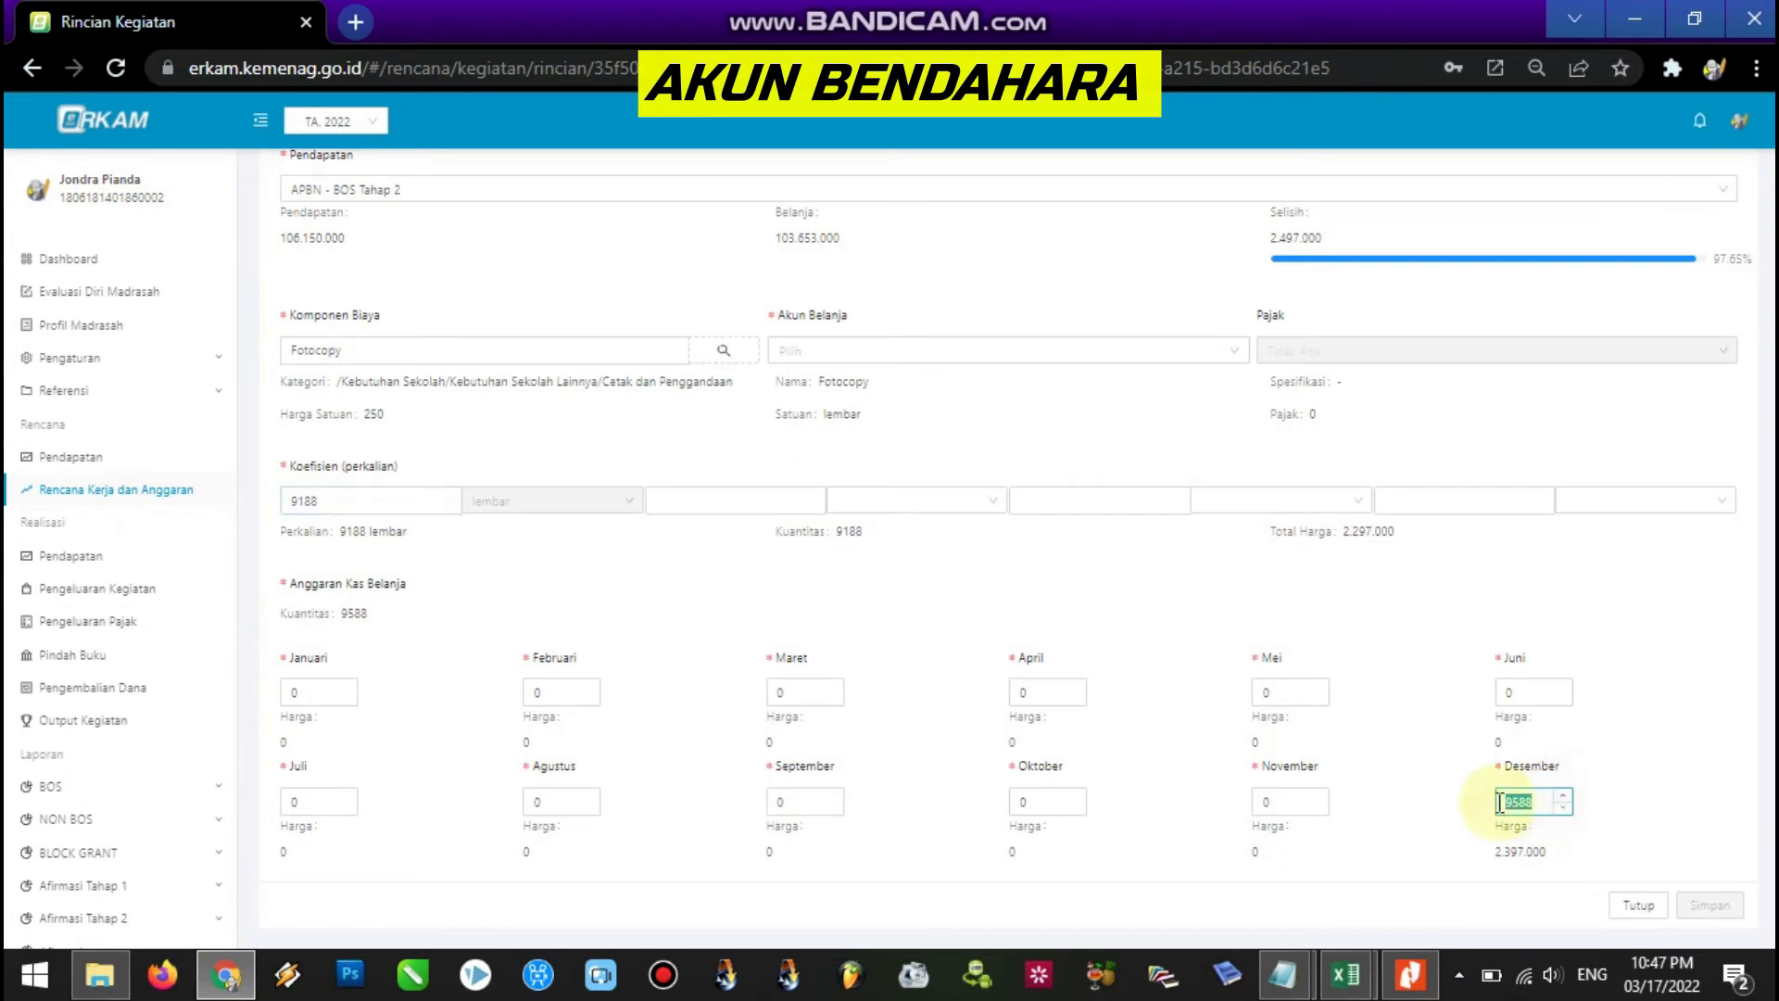
text(9188)
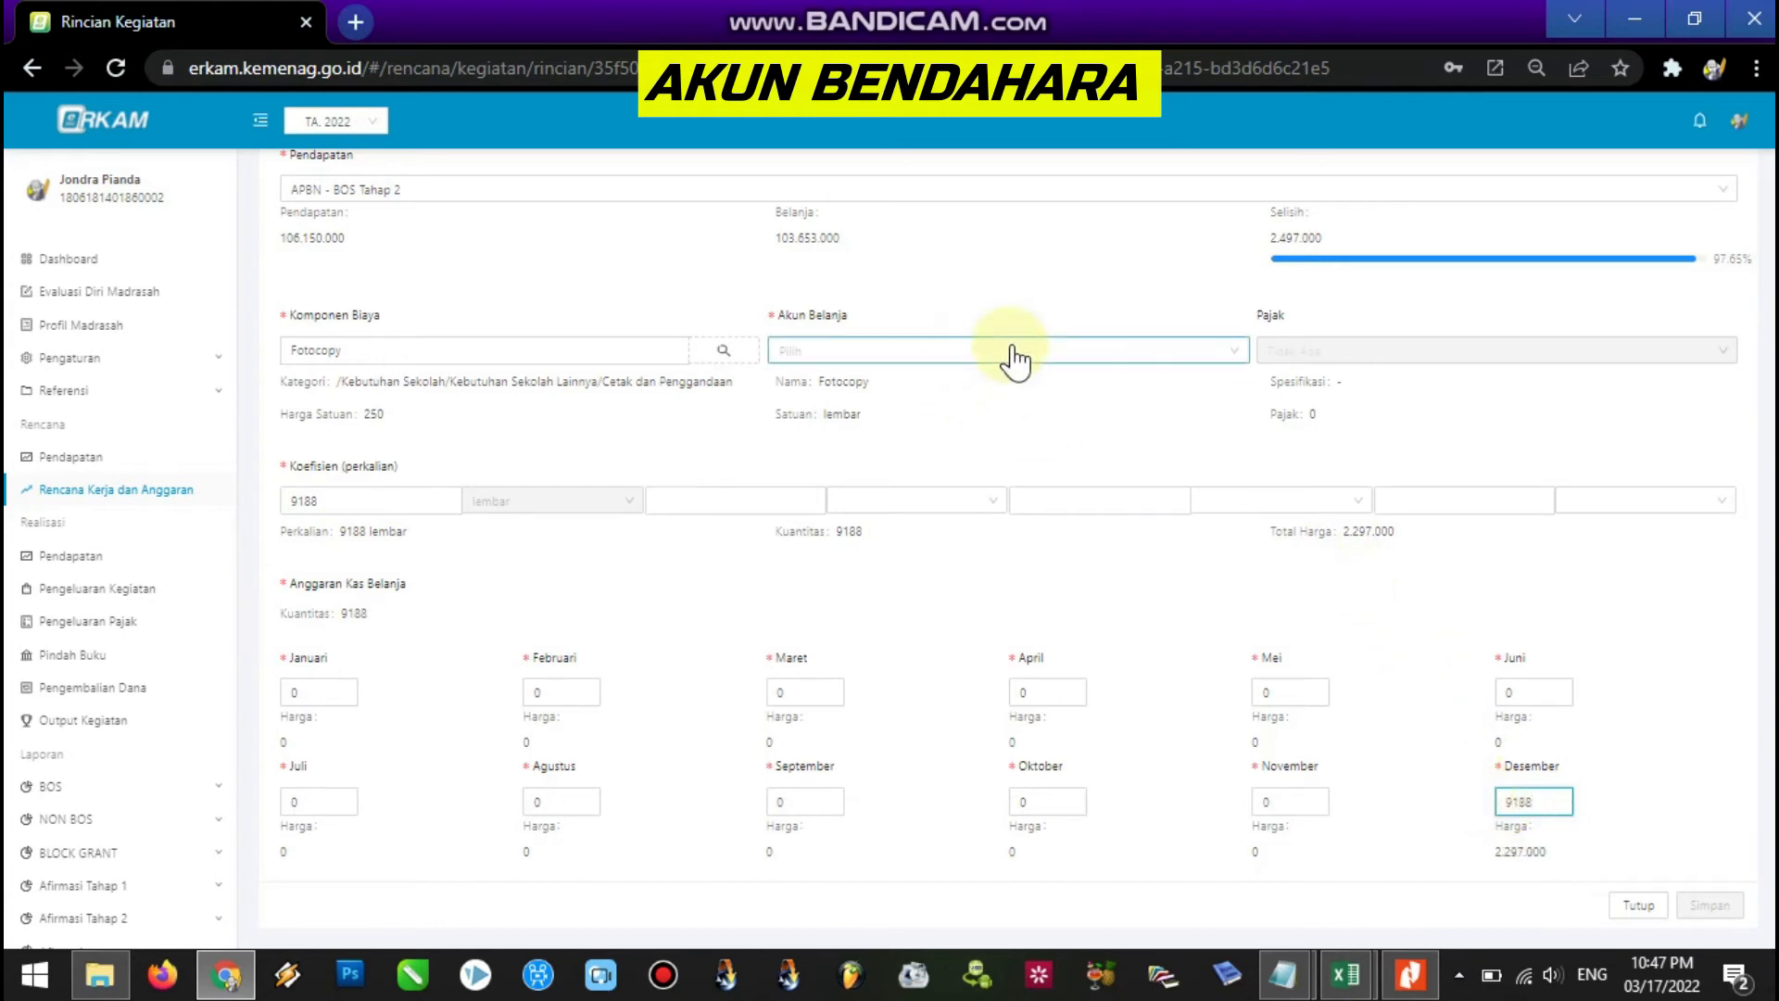
Choose account 521211 - Belanja Bahan and save the Fotocopy item.
click(1054, 353)
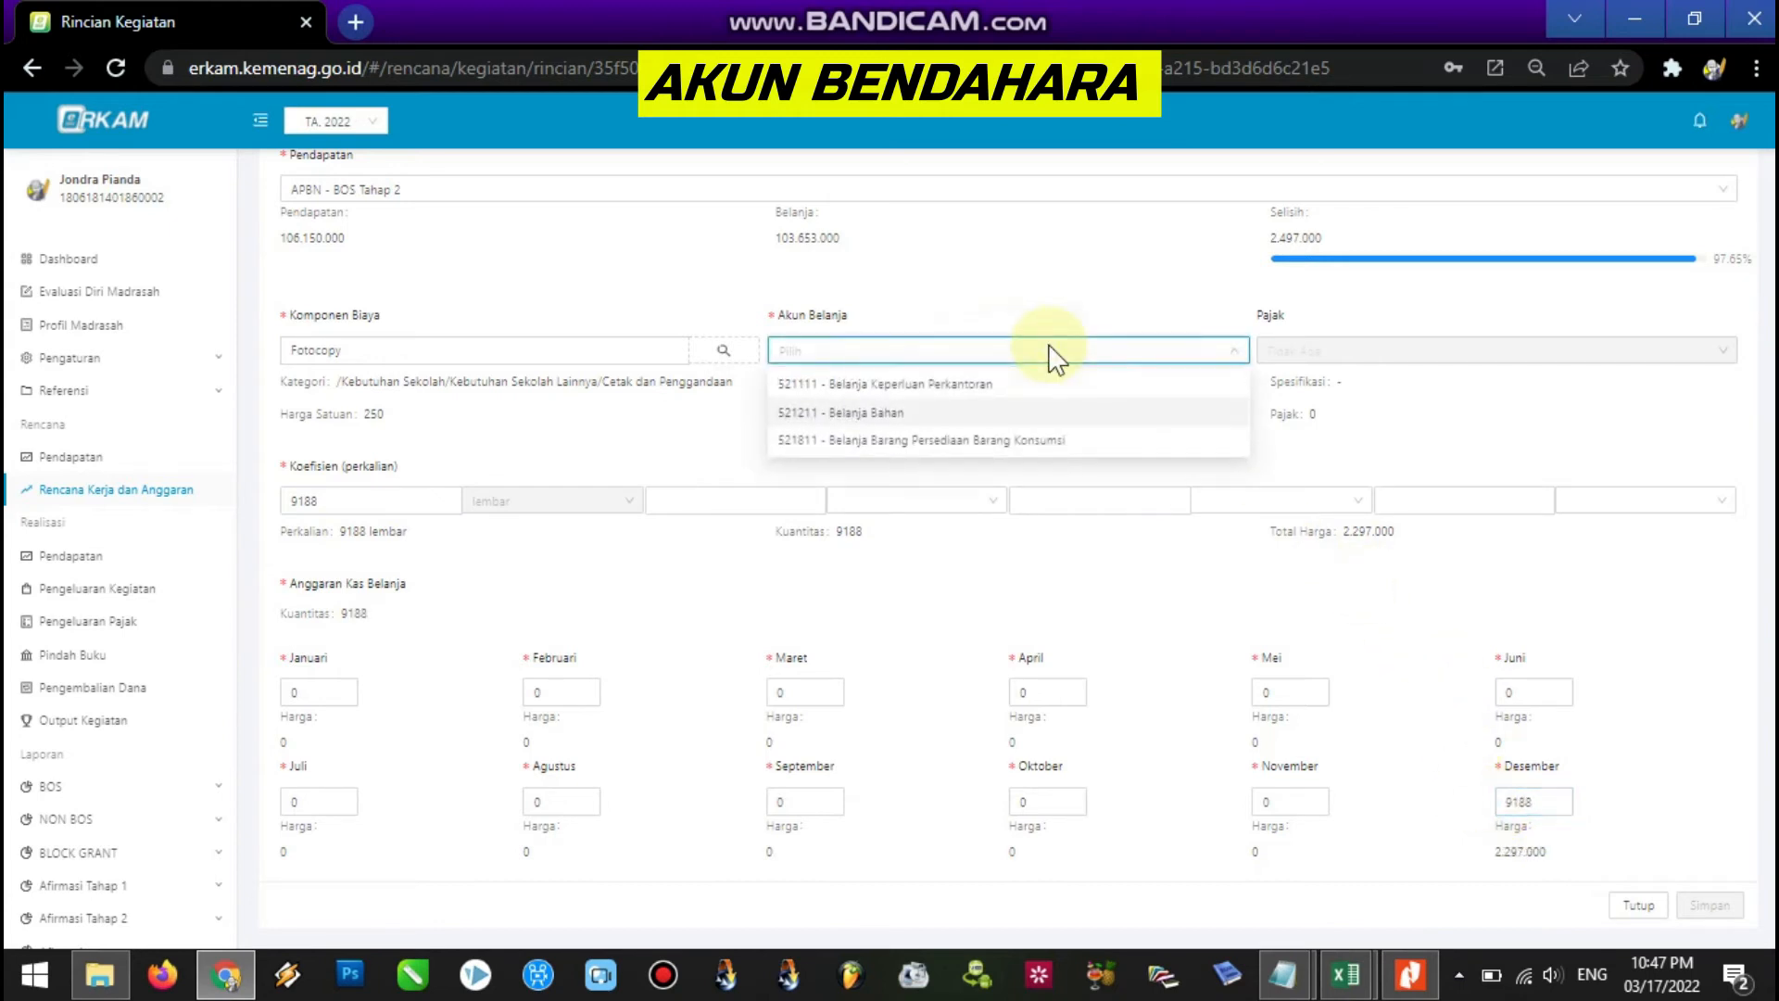
click(964, 412)
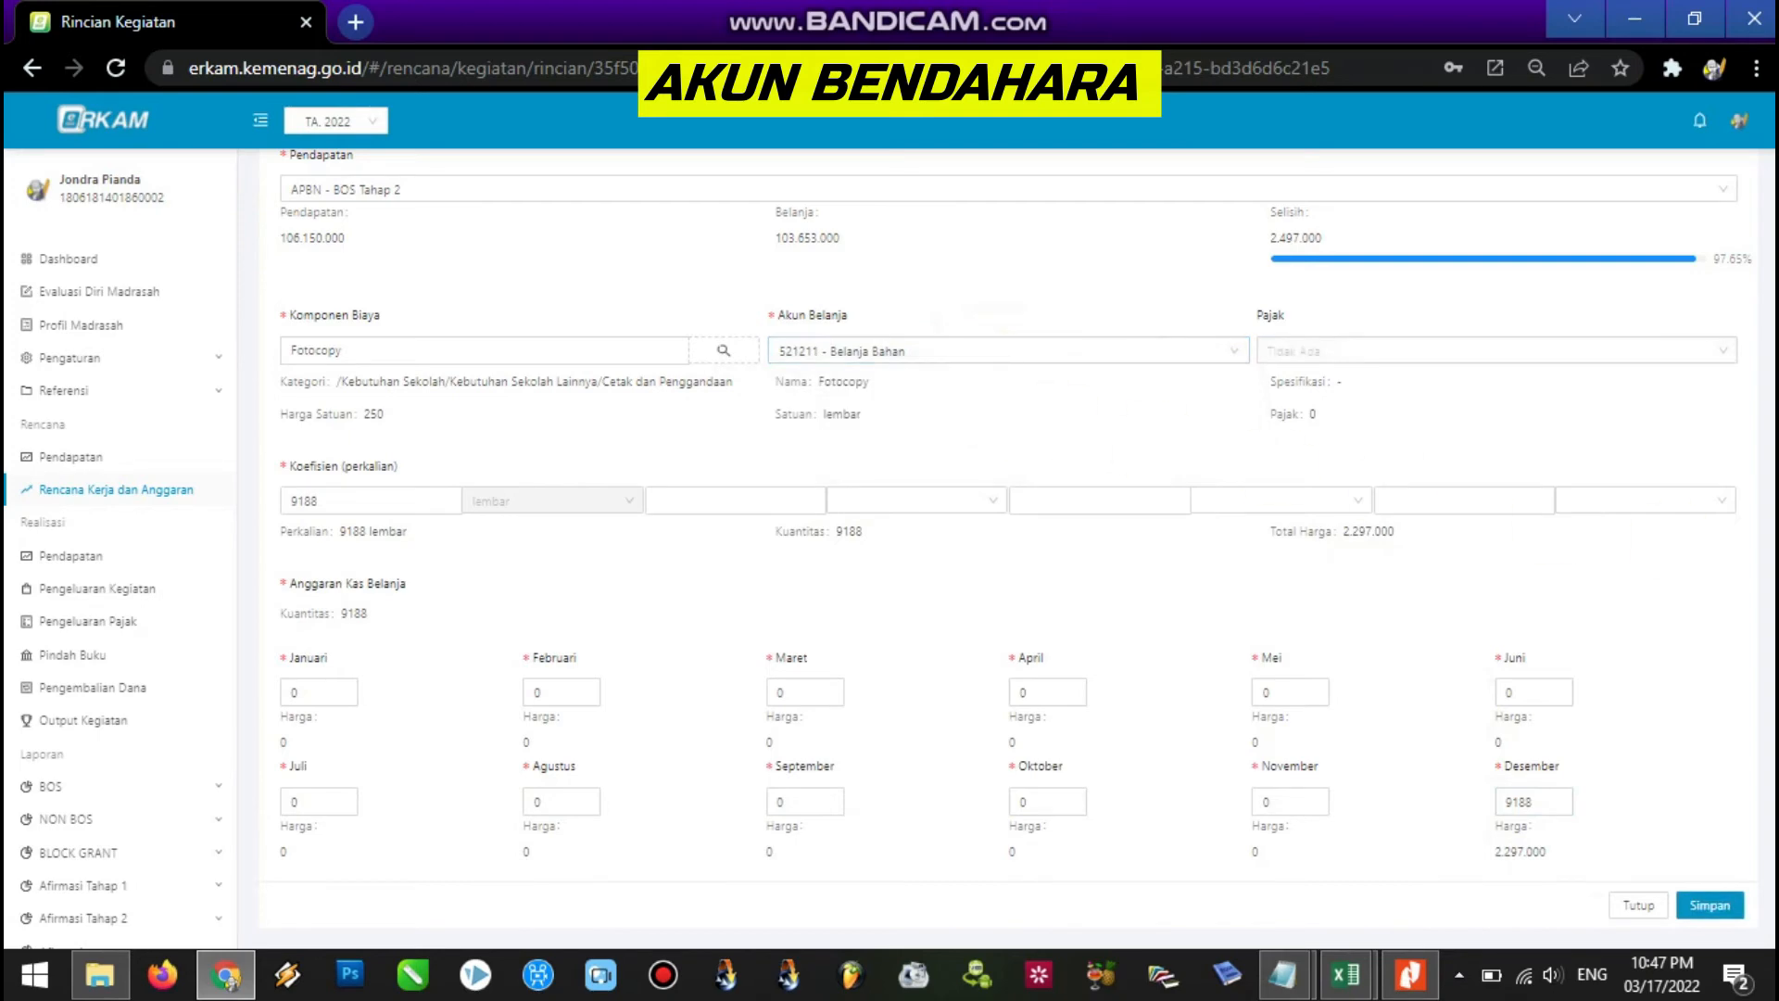
click(1705, 910)
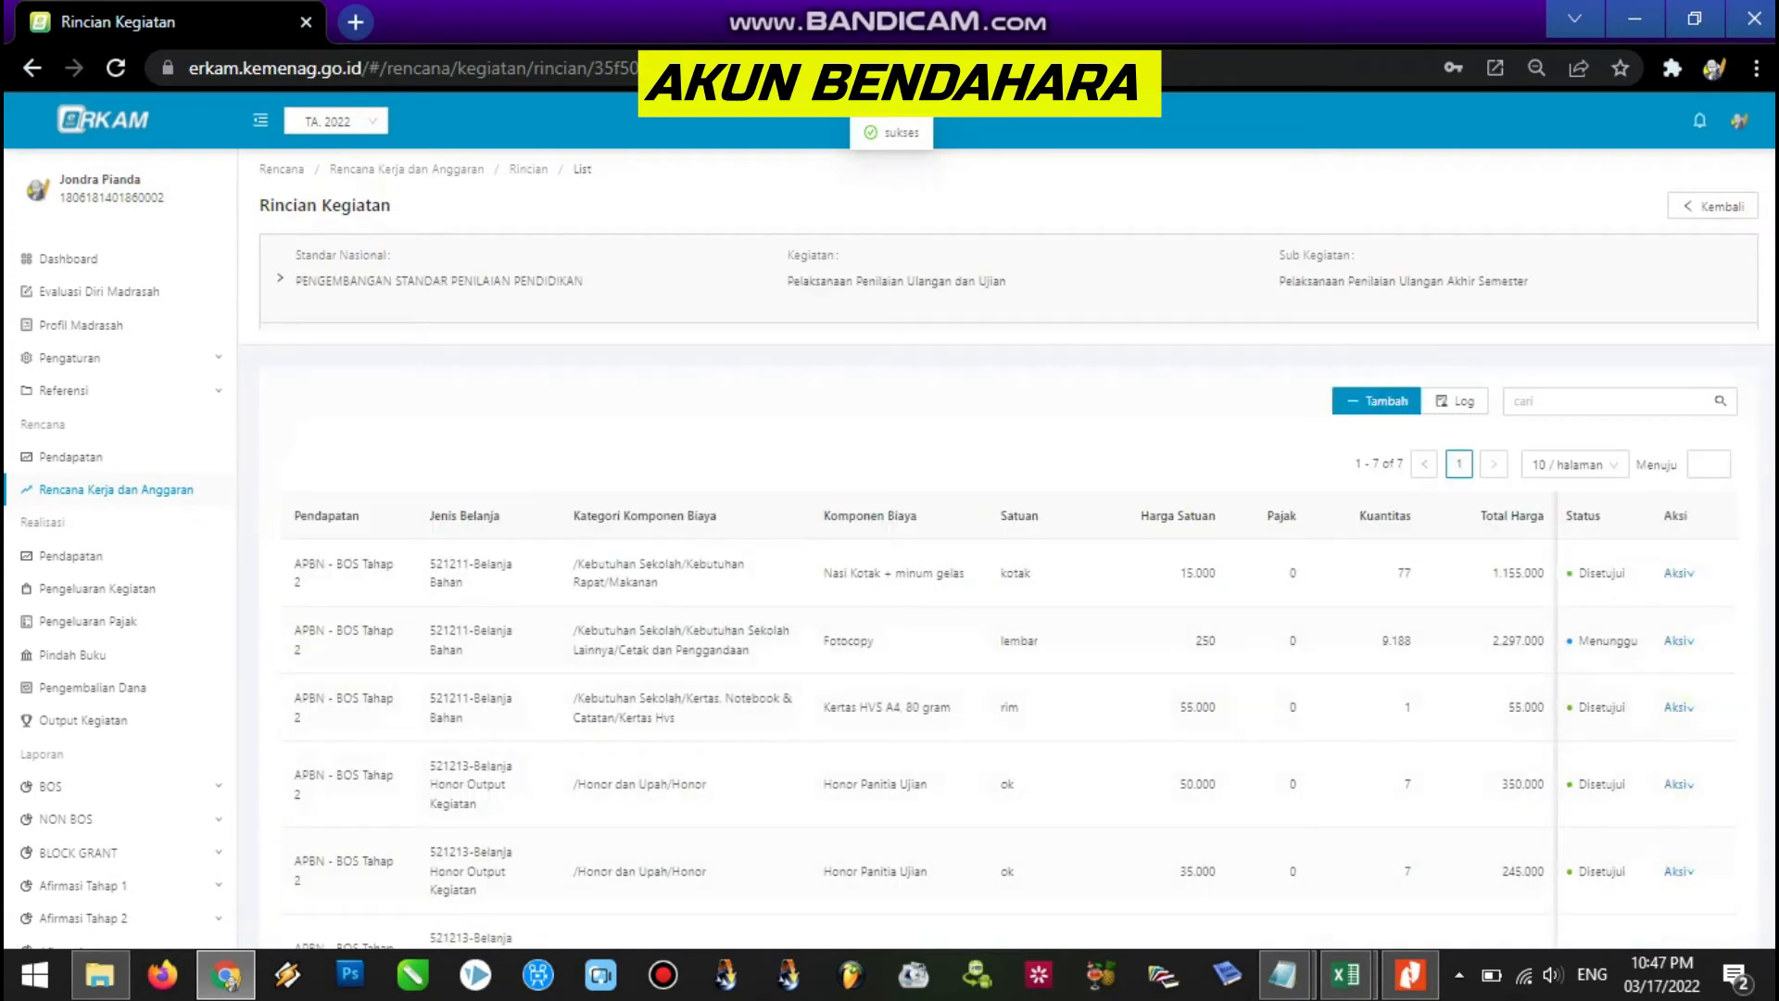
Log the treasurer out of ERKAM and bring the Notepad revision notes forward.
scroll(1007, 533, down, 2)
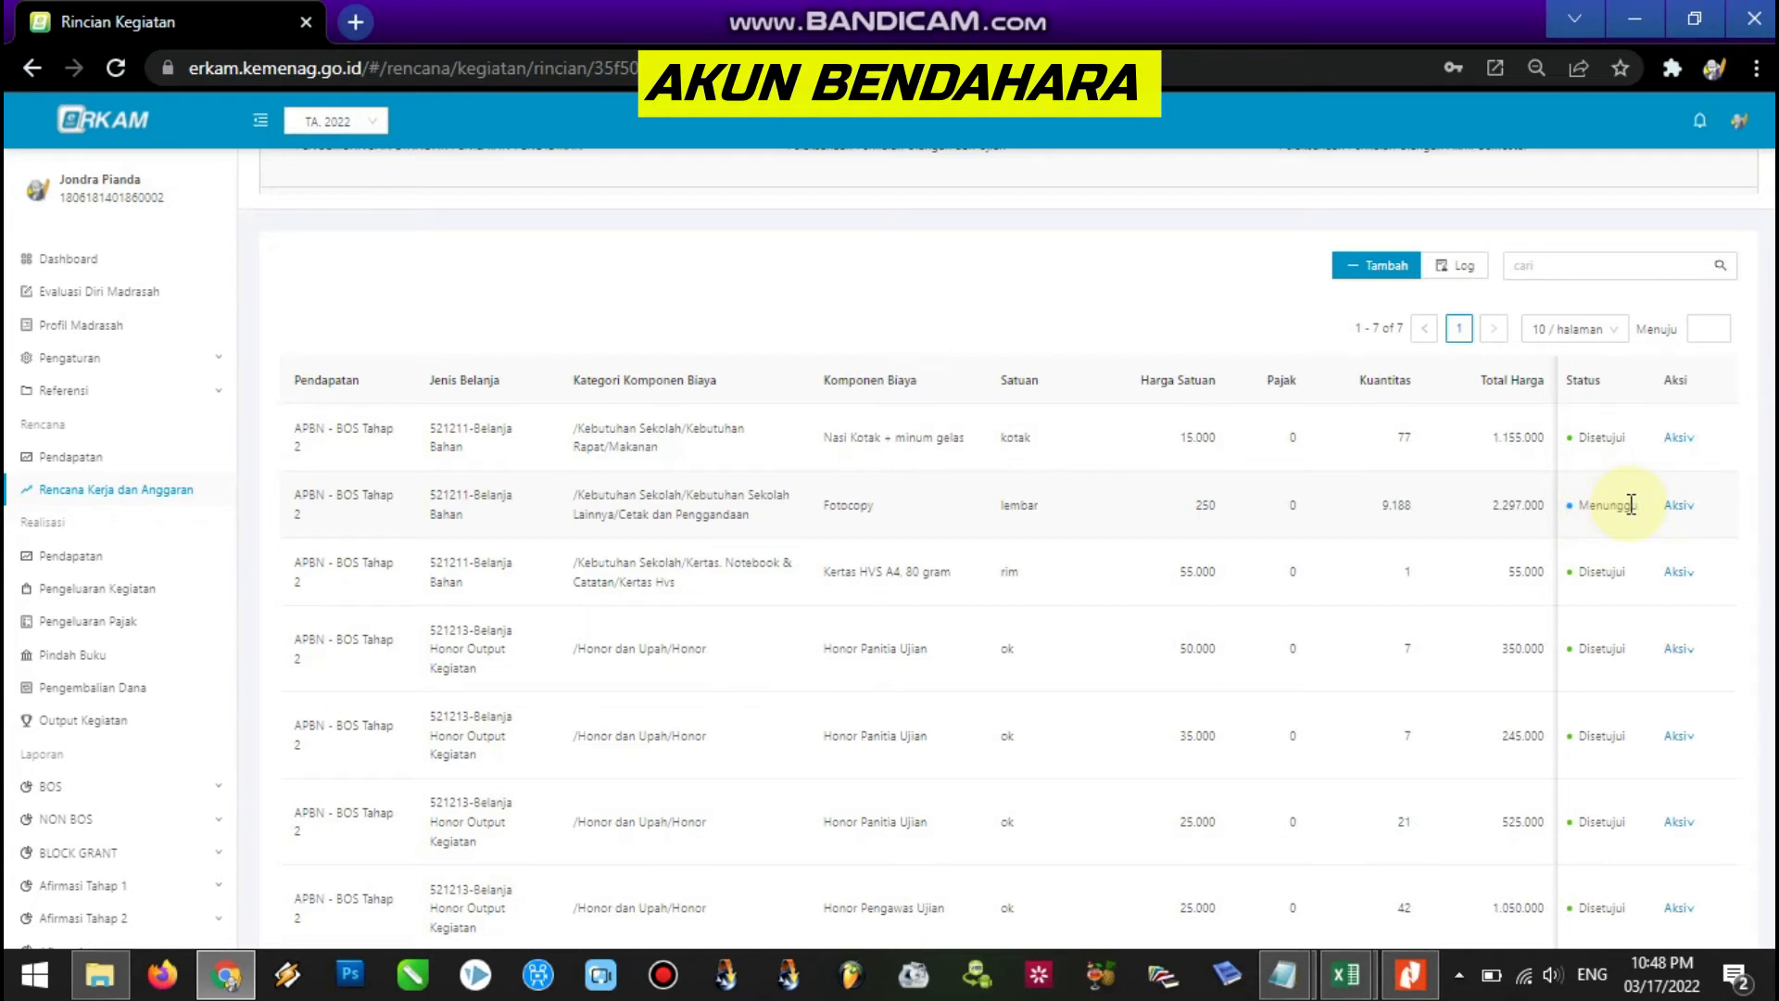
scroll(1007, 548, up, 2)
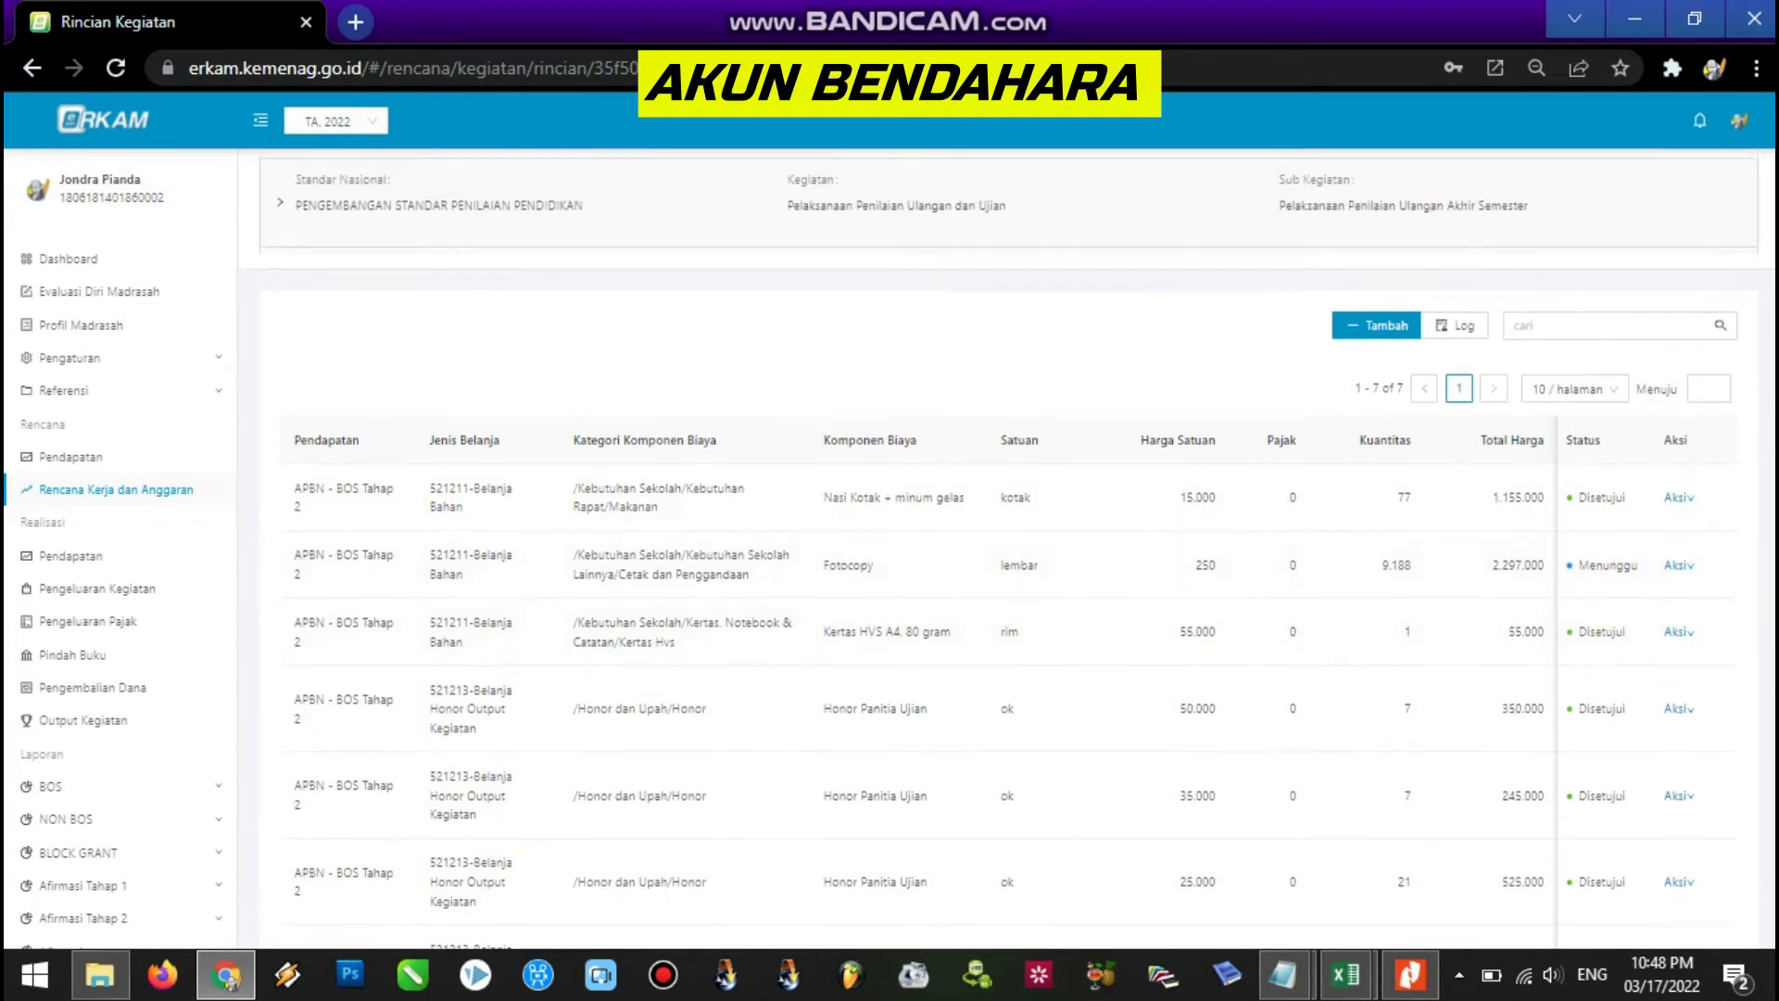
mouse_move(1735, 131)
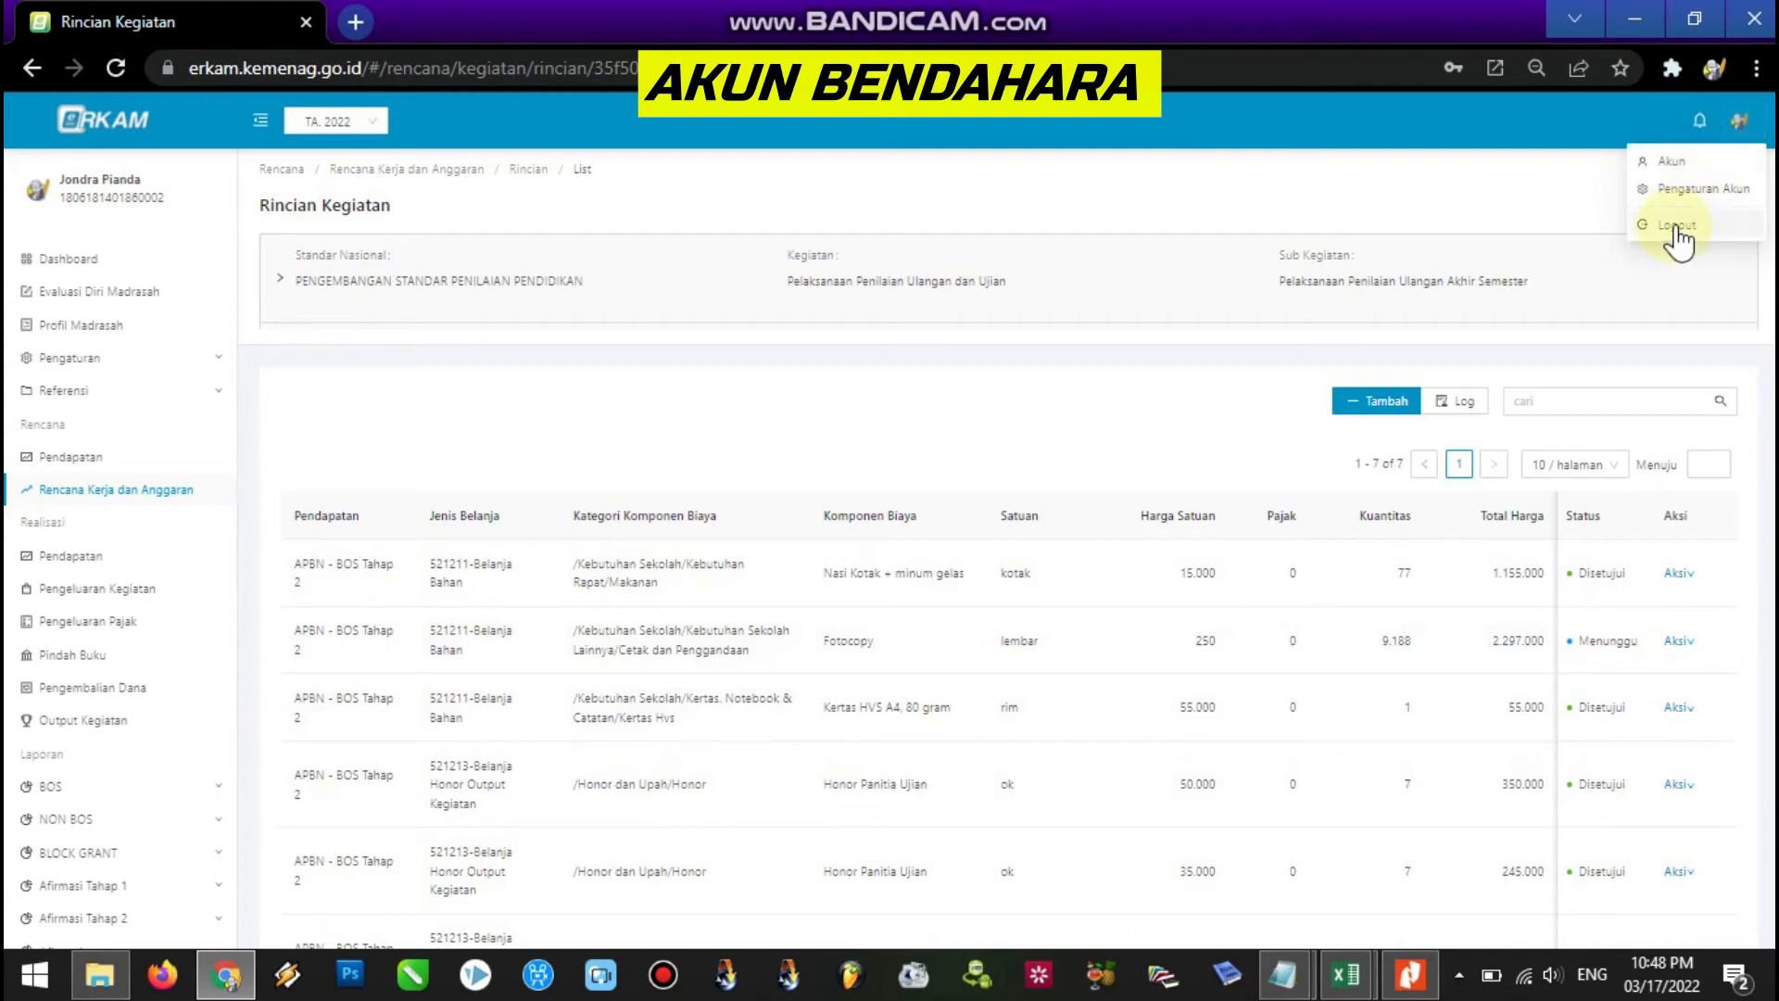
click(1673, 225)
mouse_move(1290, 982)
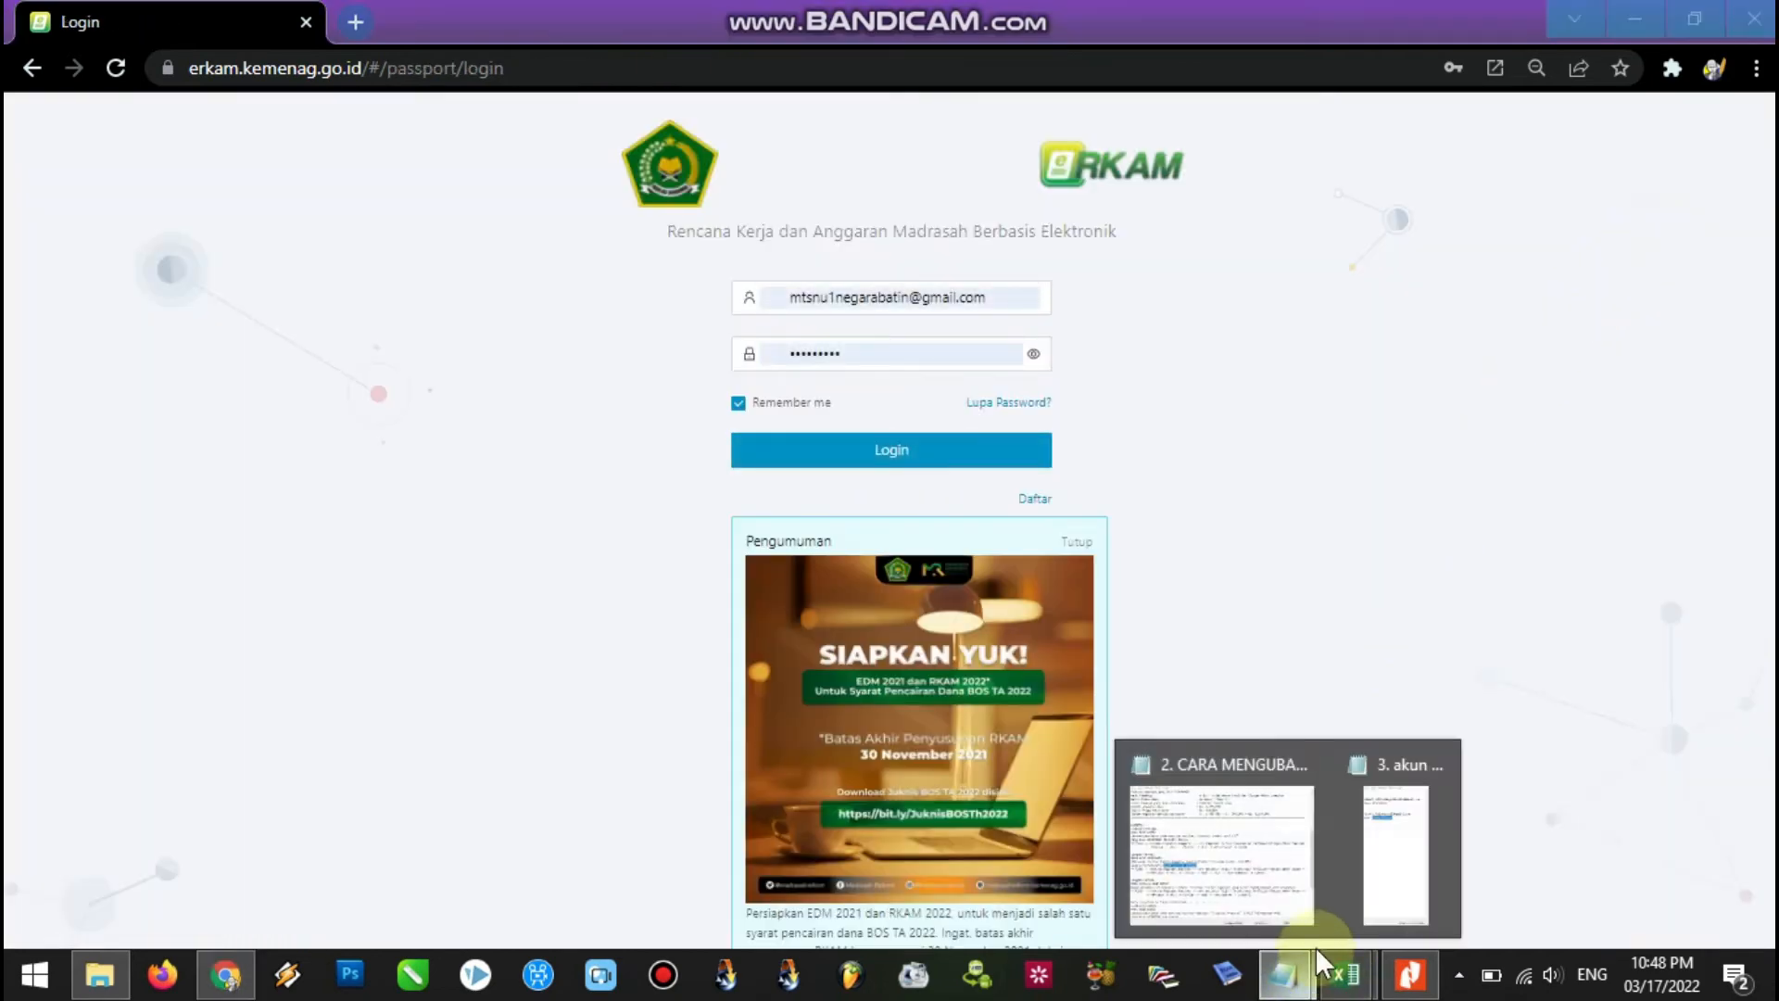
click(1253, 882)
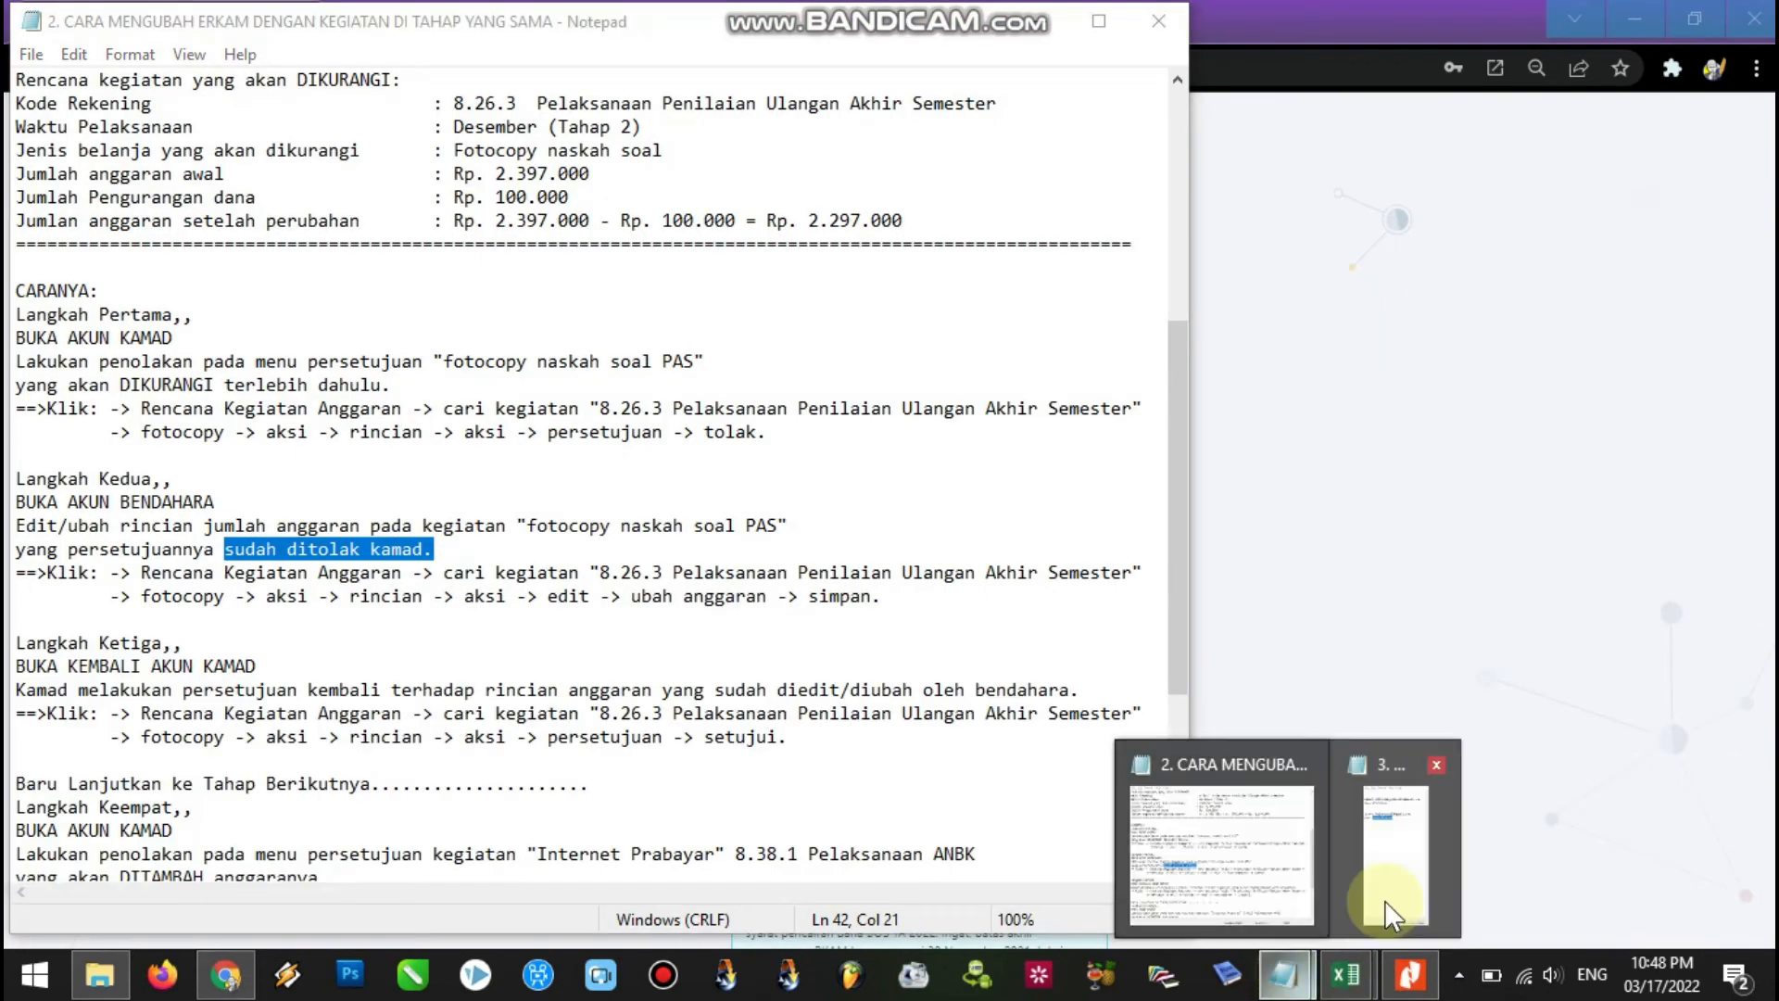
Copy the Kamad's e-mail from the '3. akun erkam' notes and log in as Kamad.
click(1385, 899)
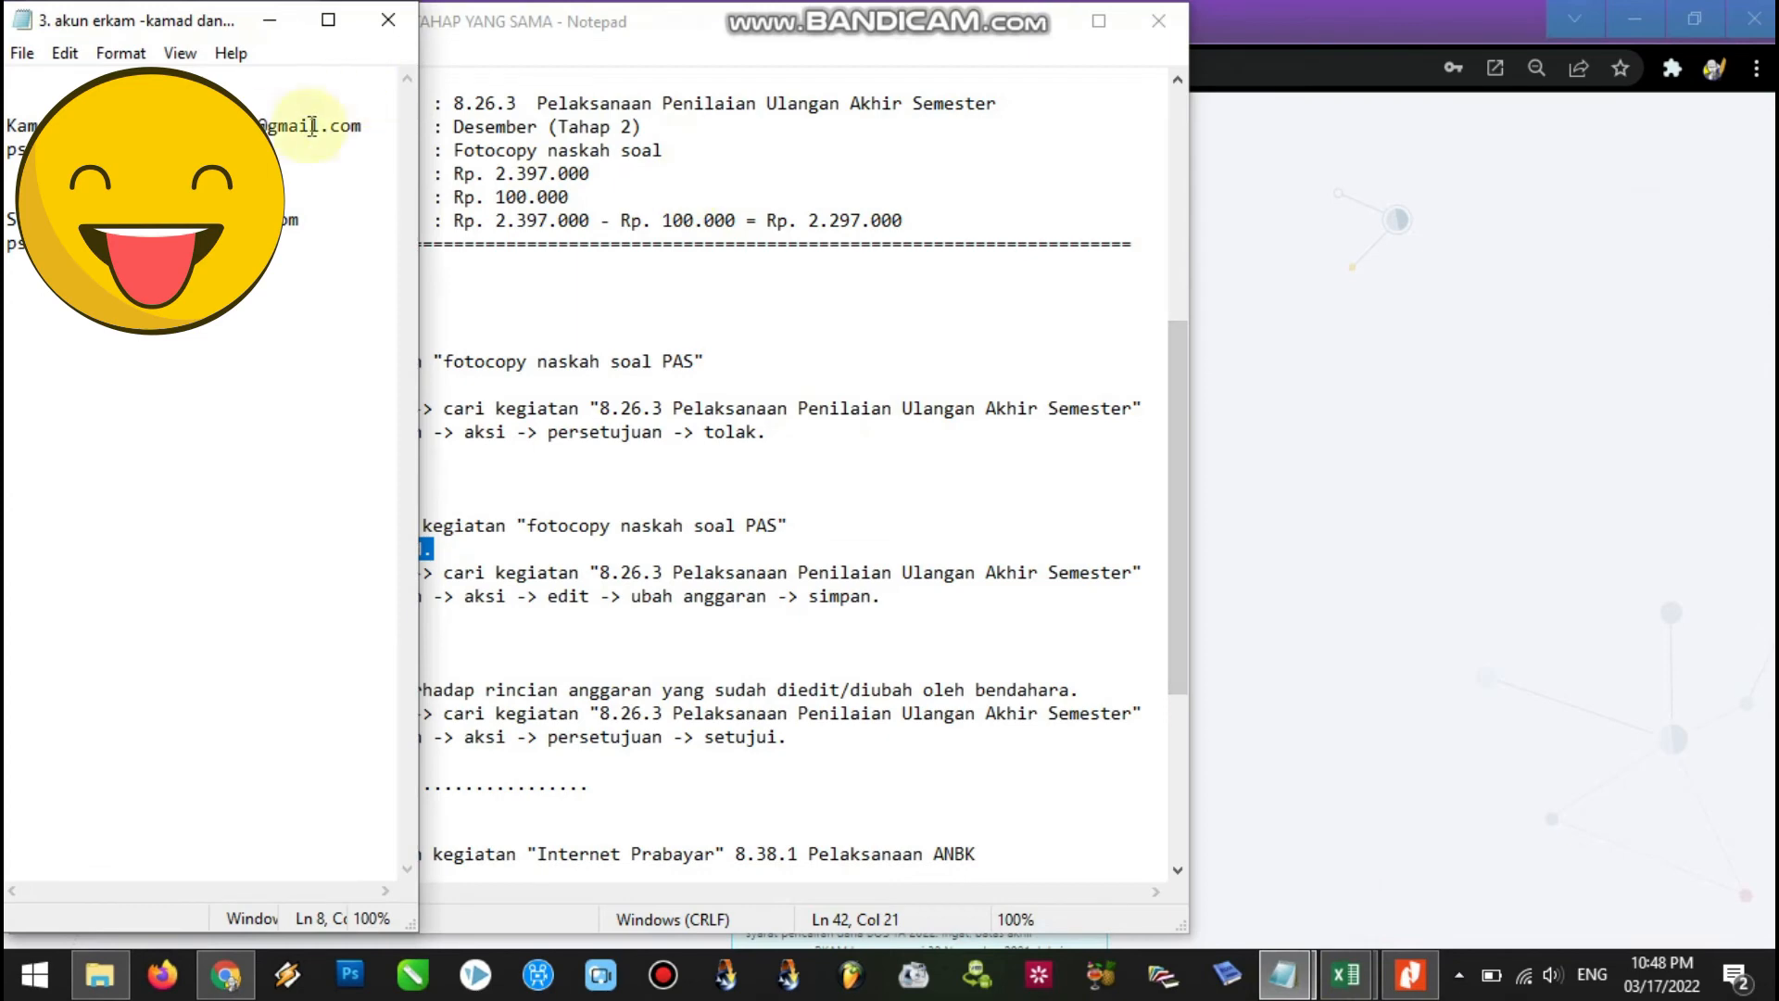
drag(367, 126, 167, 127)
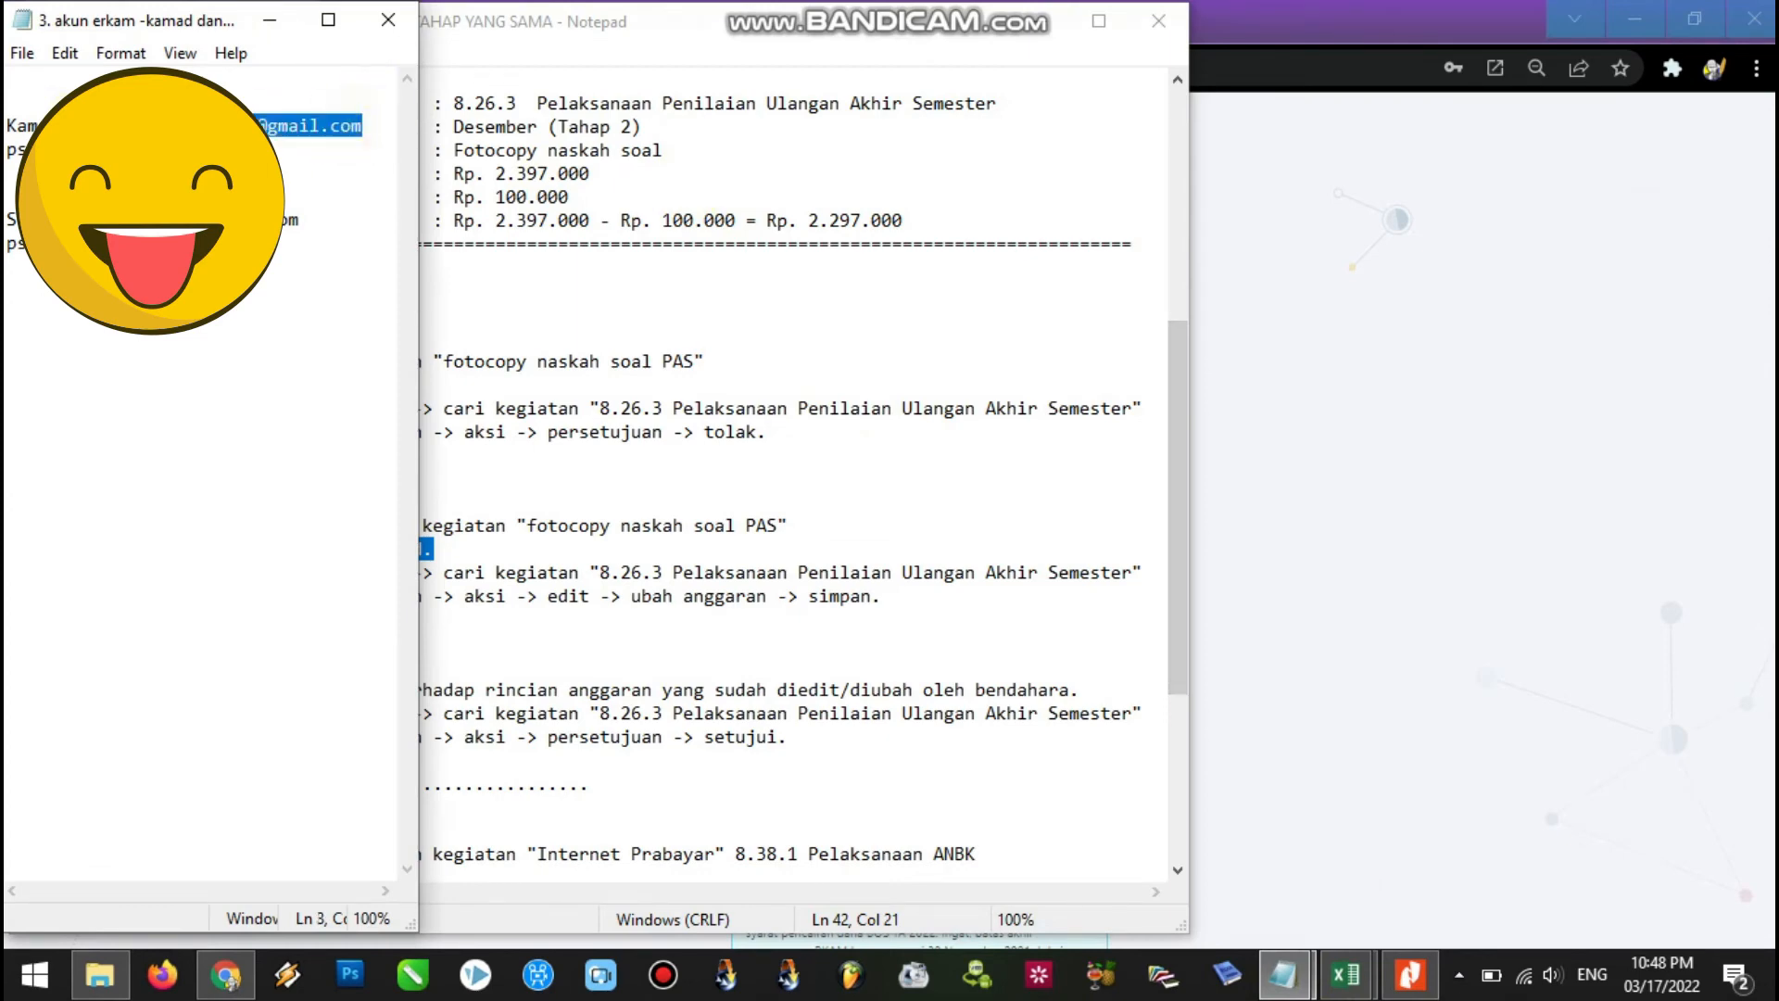
click(225, 975)
click(873, 360)
click(923, 453)
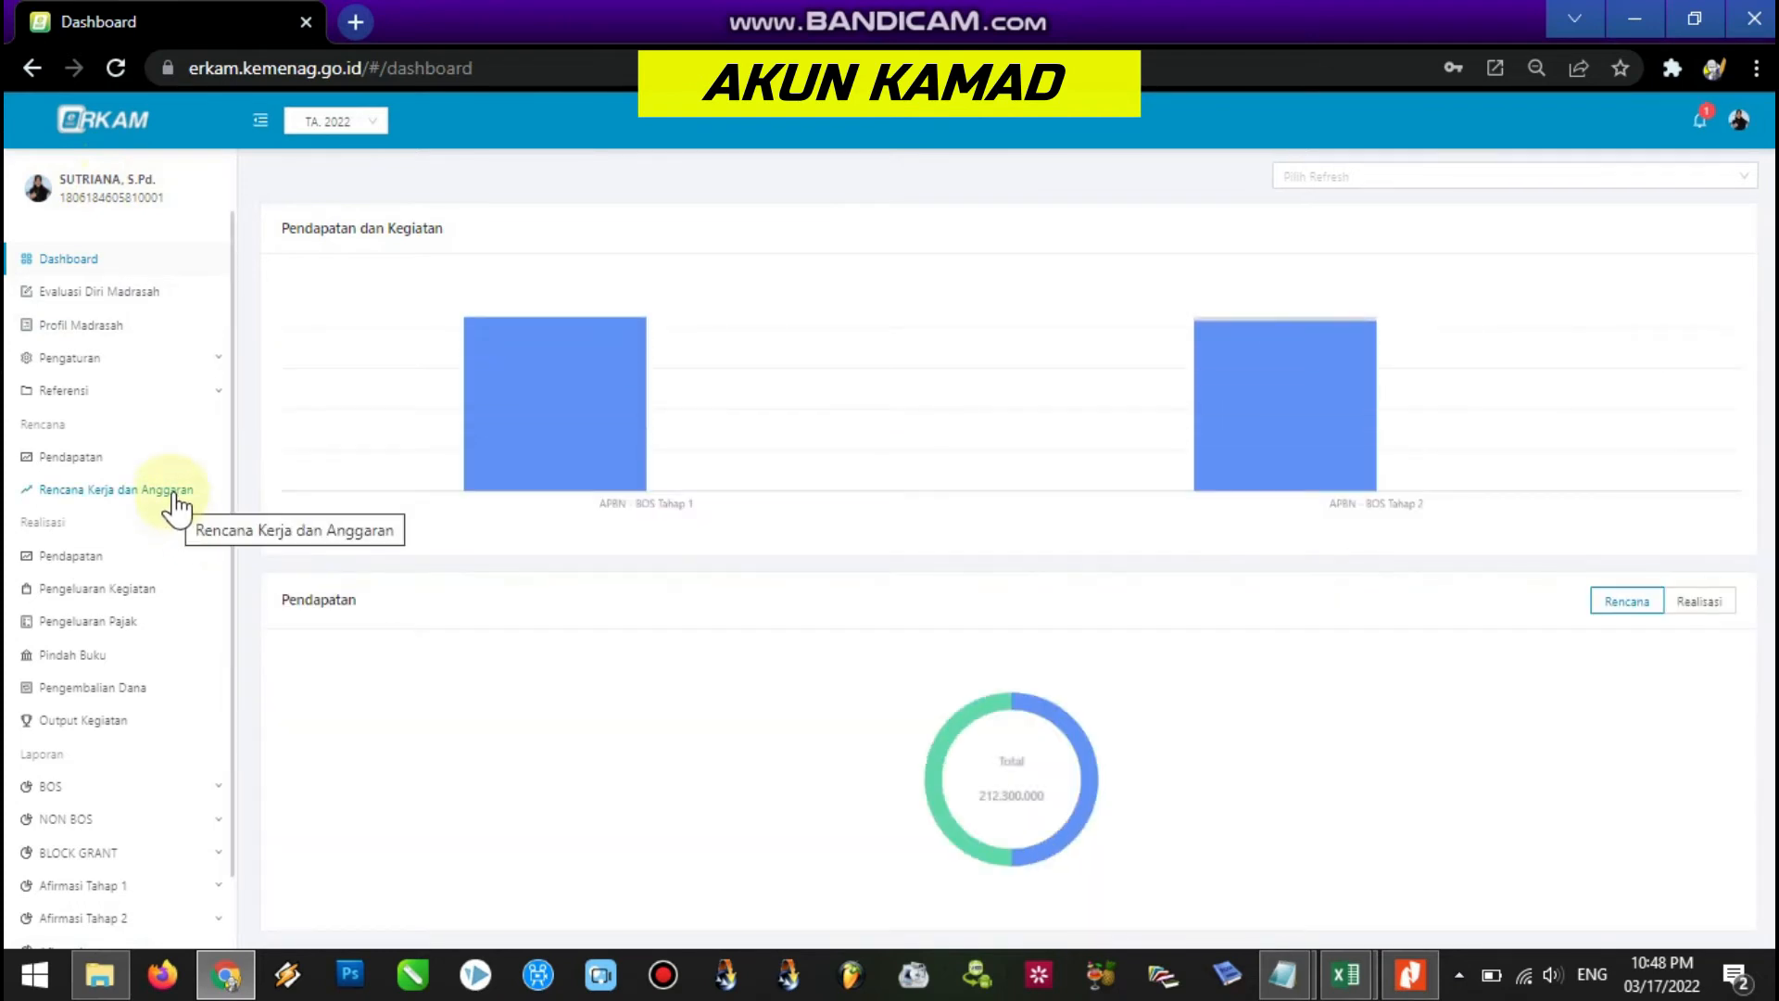
Open the Rincian of Pelaksanaan Penilaian Ulangan Akhir Semester on page 3 of Rencana Kerja dan Anggaran.
click(176, 507)
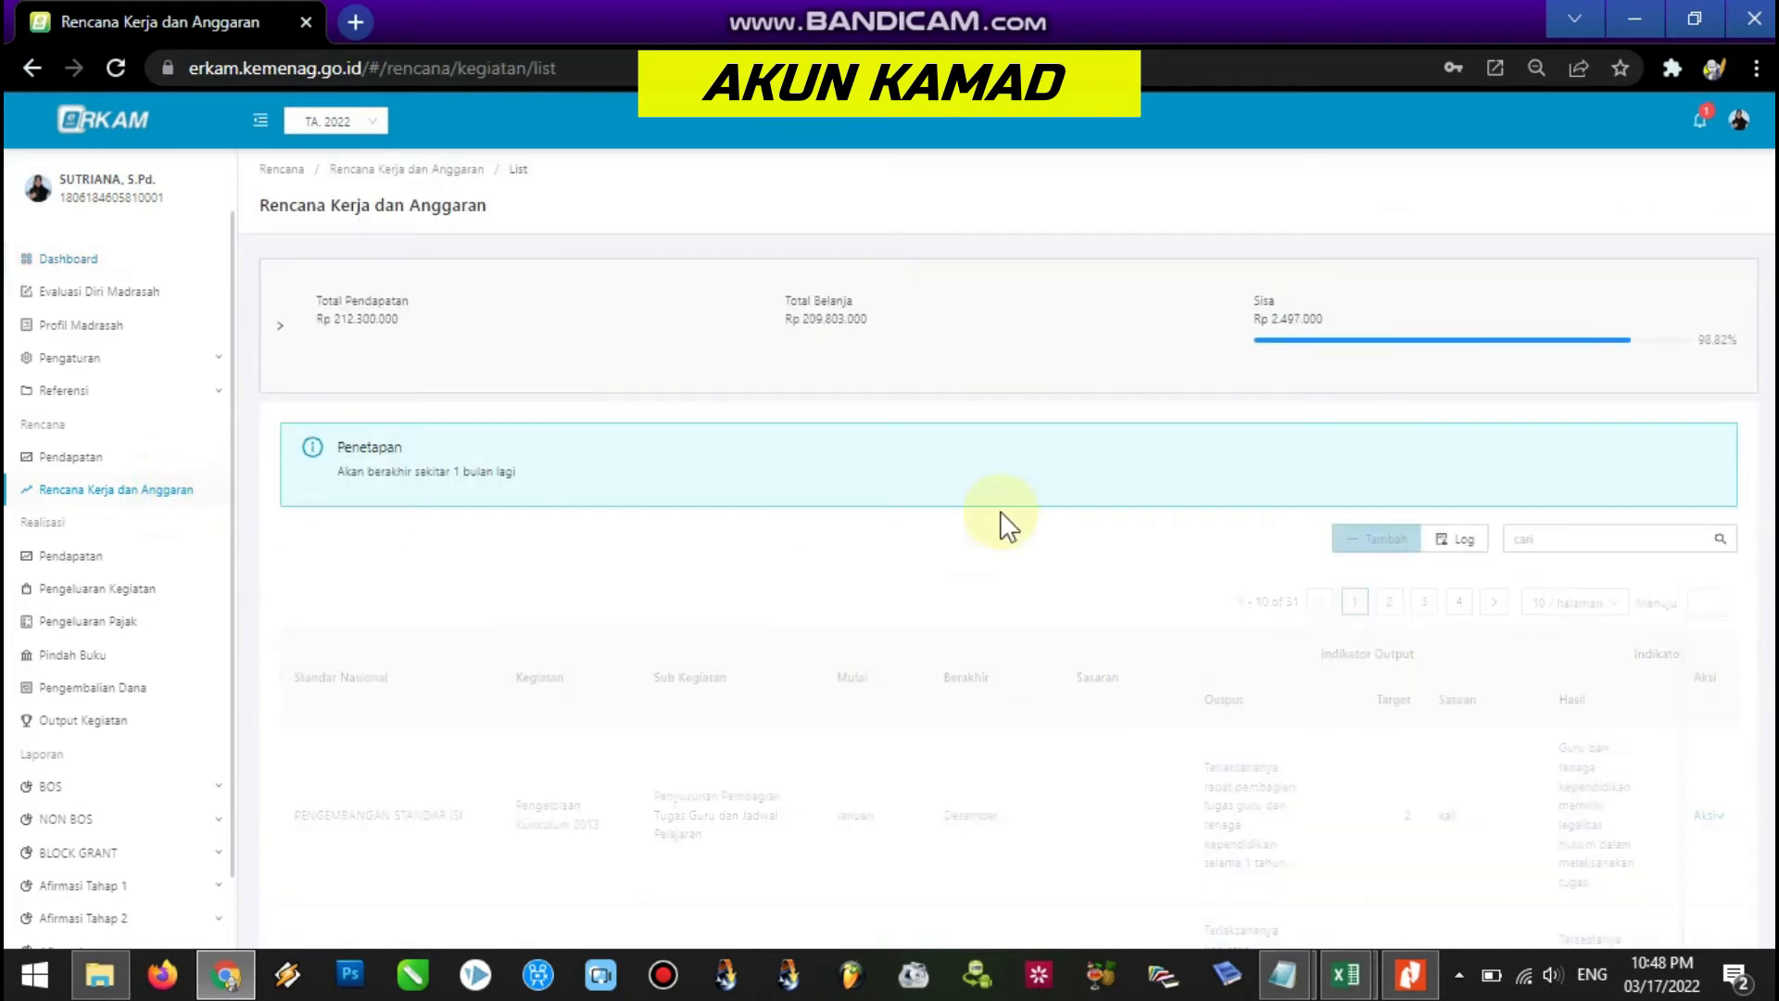
scroll(1545, 390, down, 3)
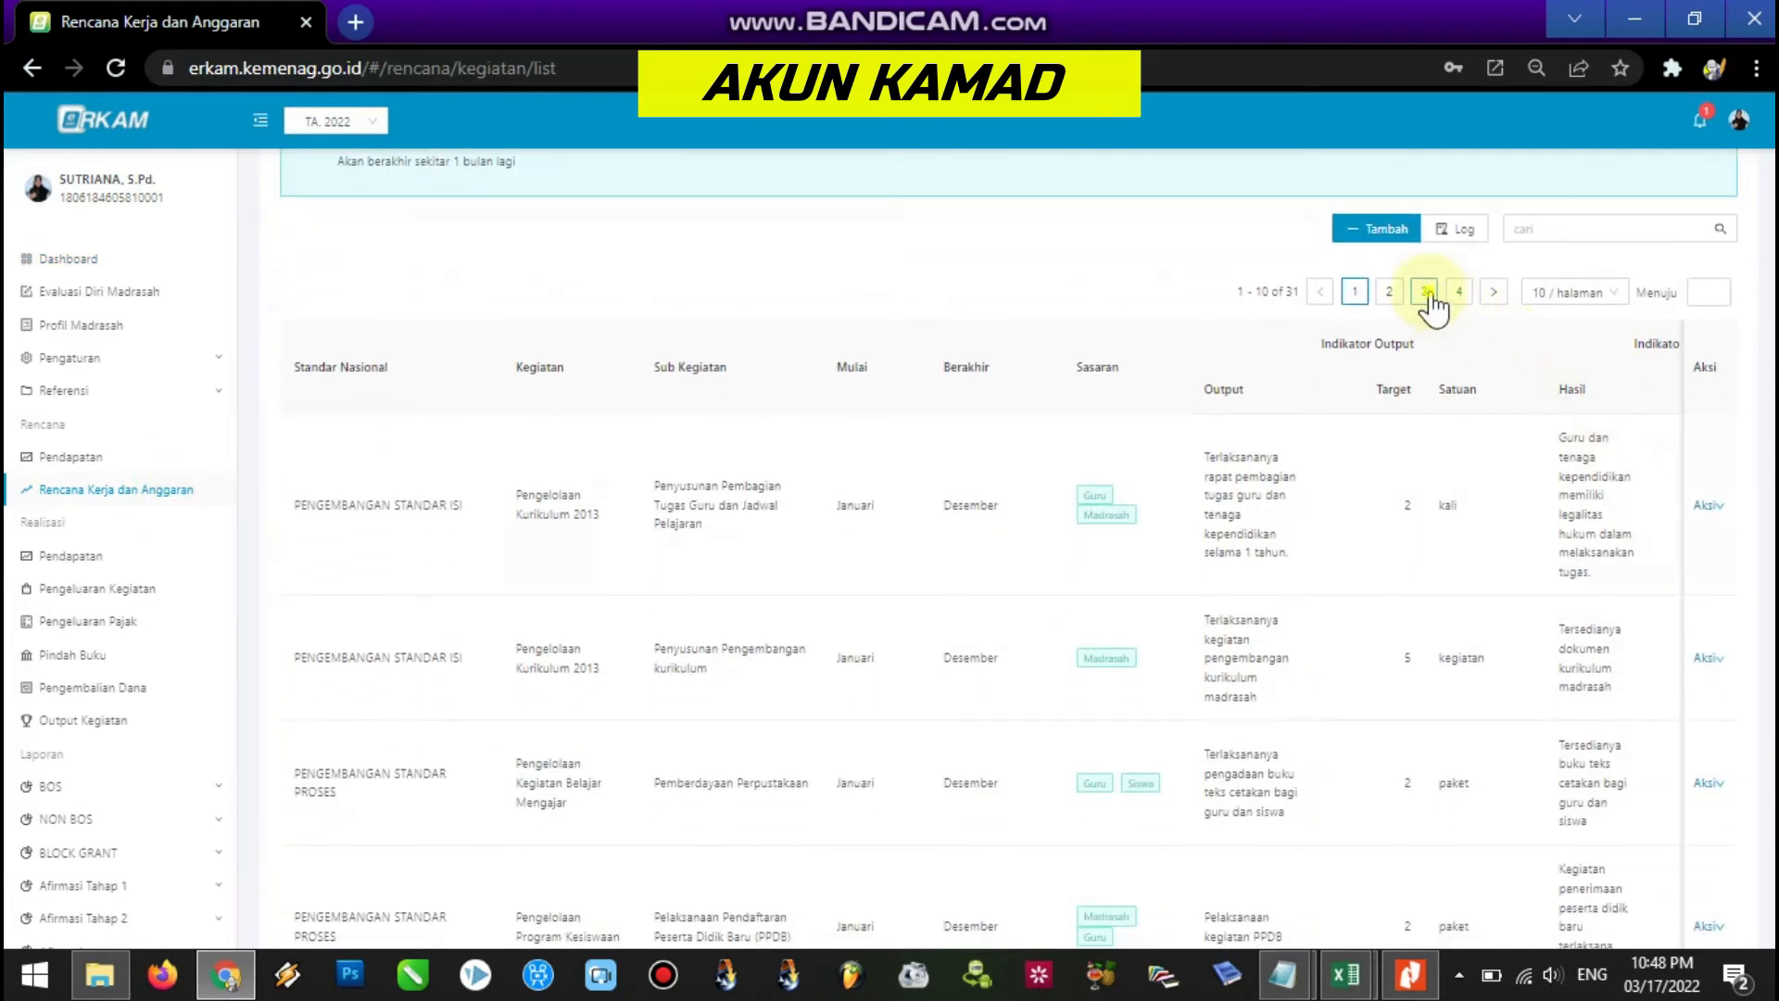
click(1431, 301)
scroll(1010, 440, down, 5)
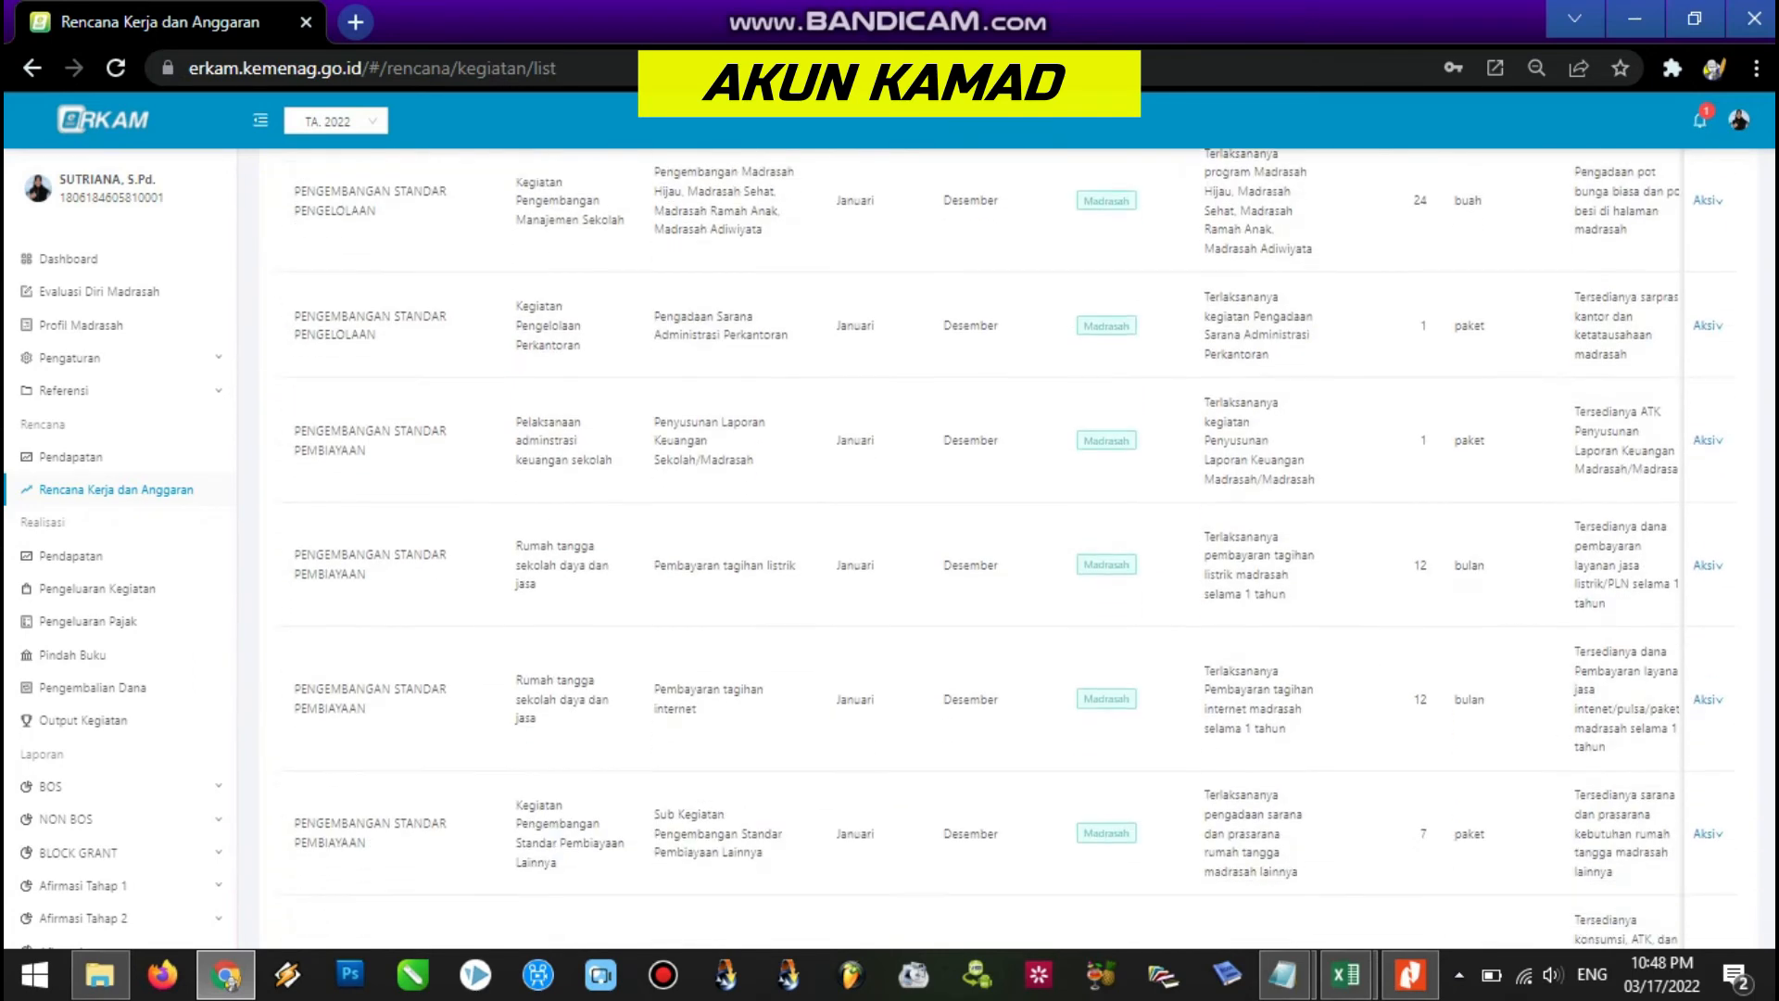
scroll(1010, 547, down, 5)
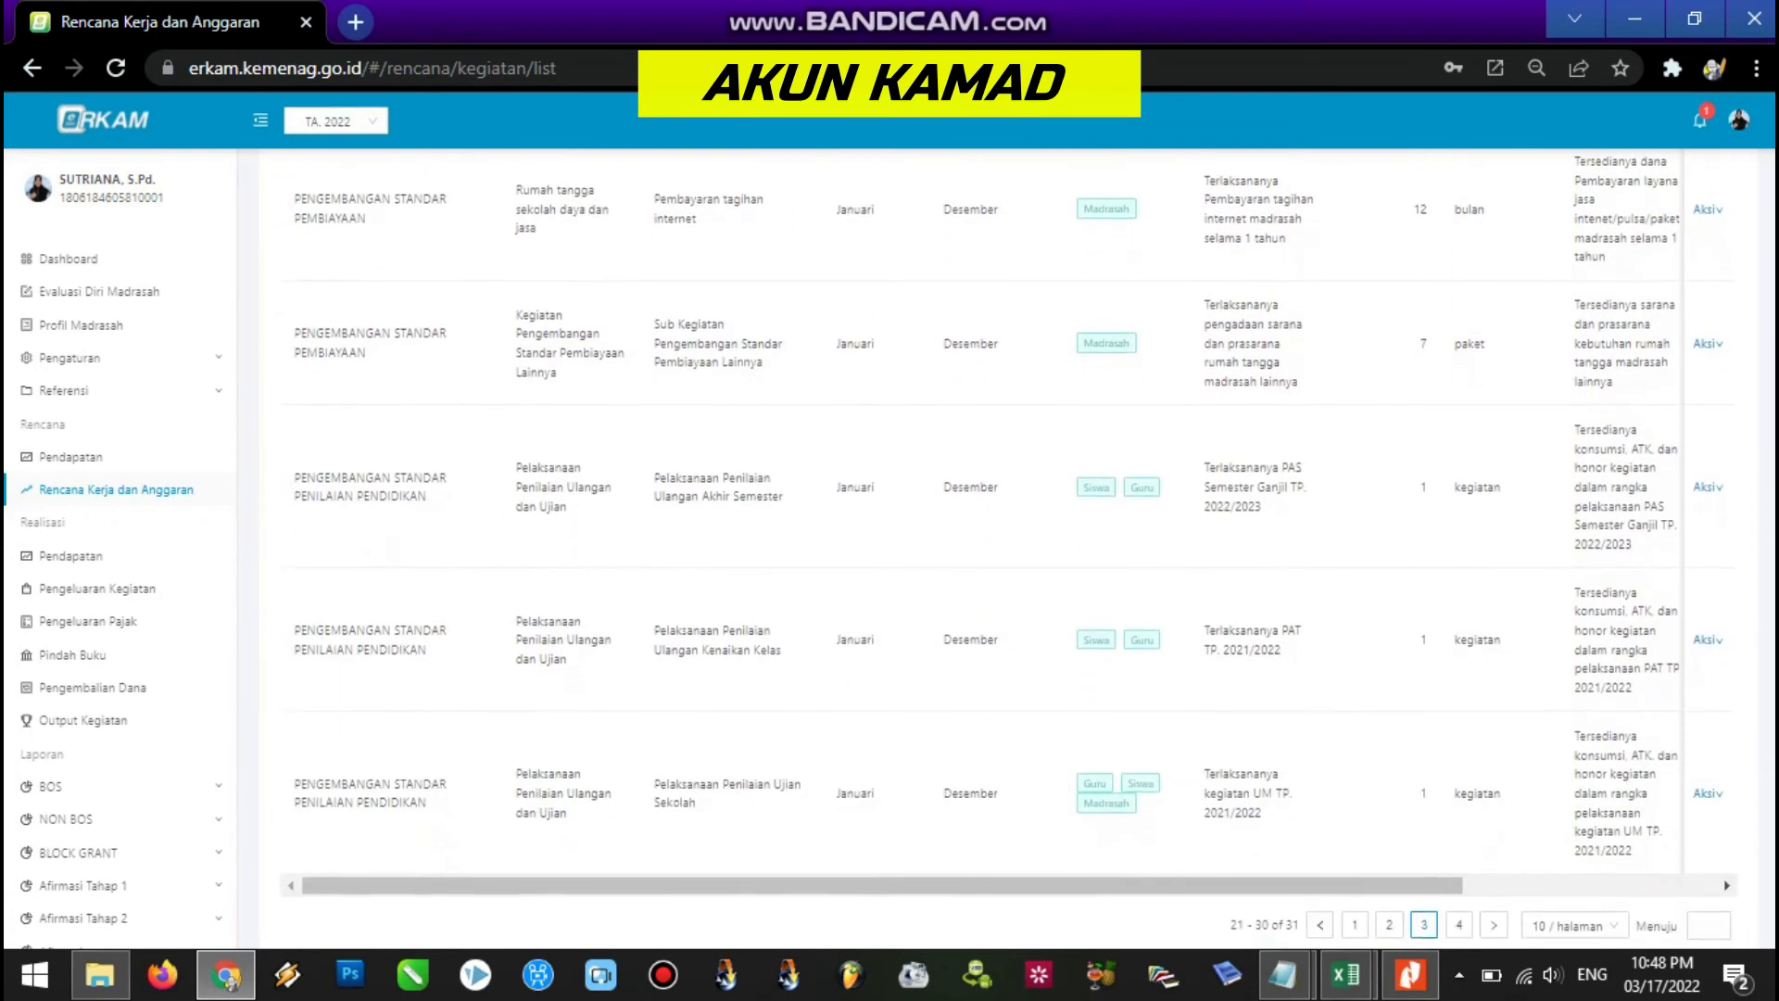
mouse_move(1703, 486)
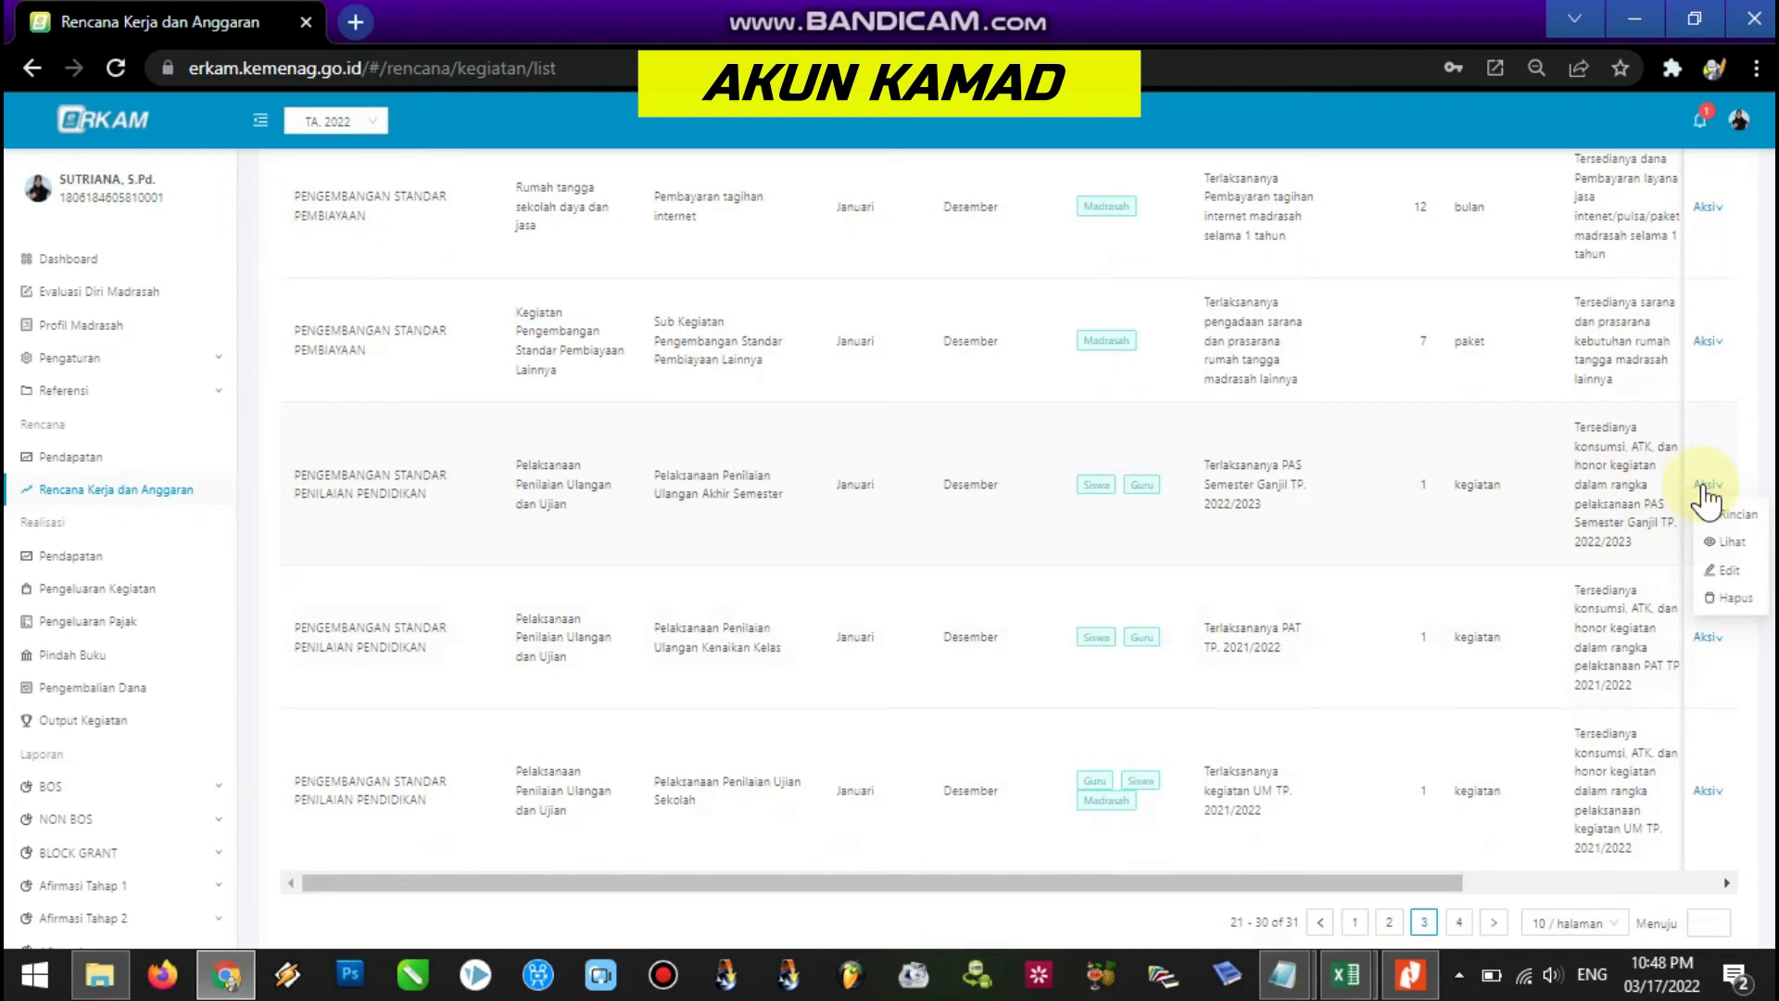
click(1752, 515)
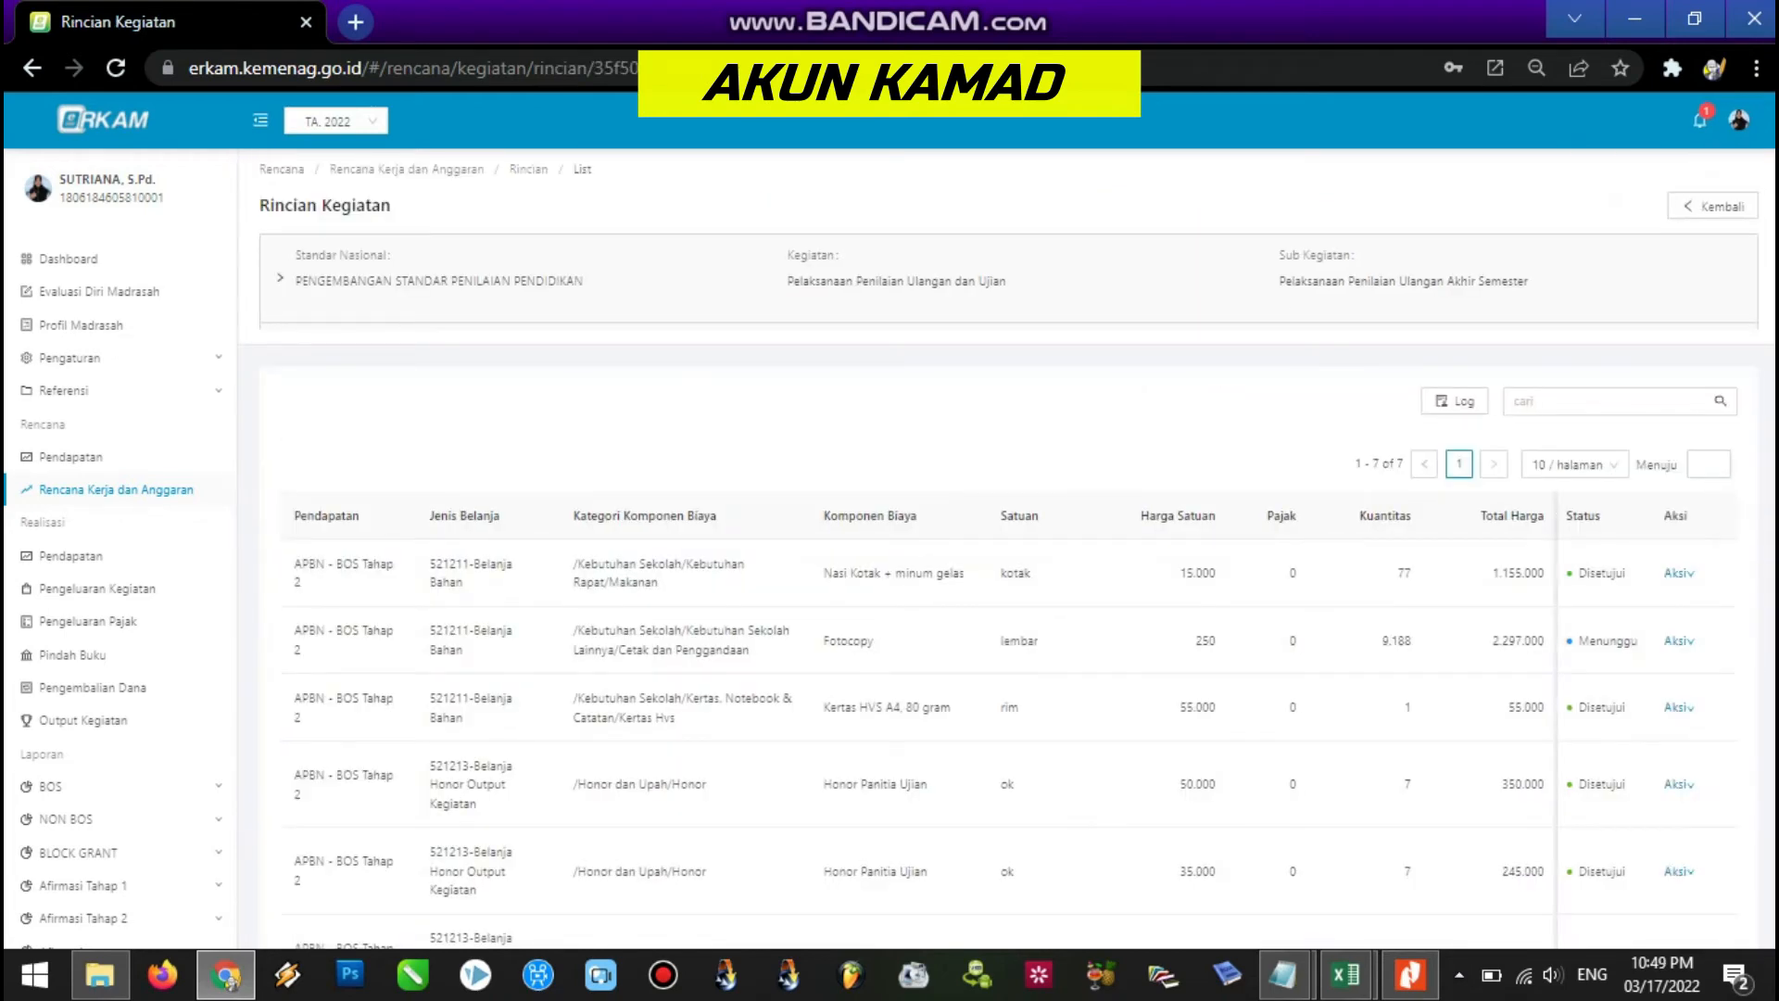
Approve the Fotocopy item (2.297.000) as Disetujui via Persetujuan.
scroll(1610, 408, down, 3)
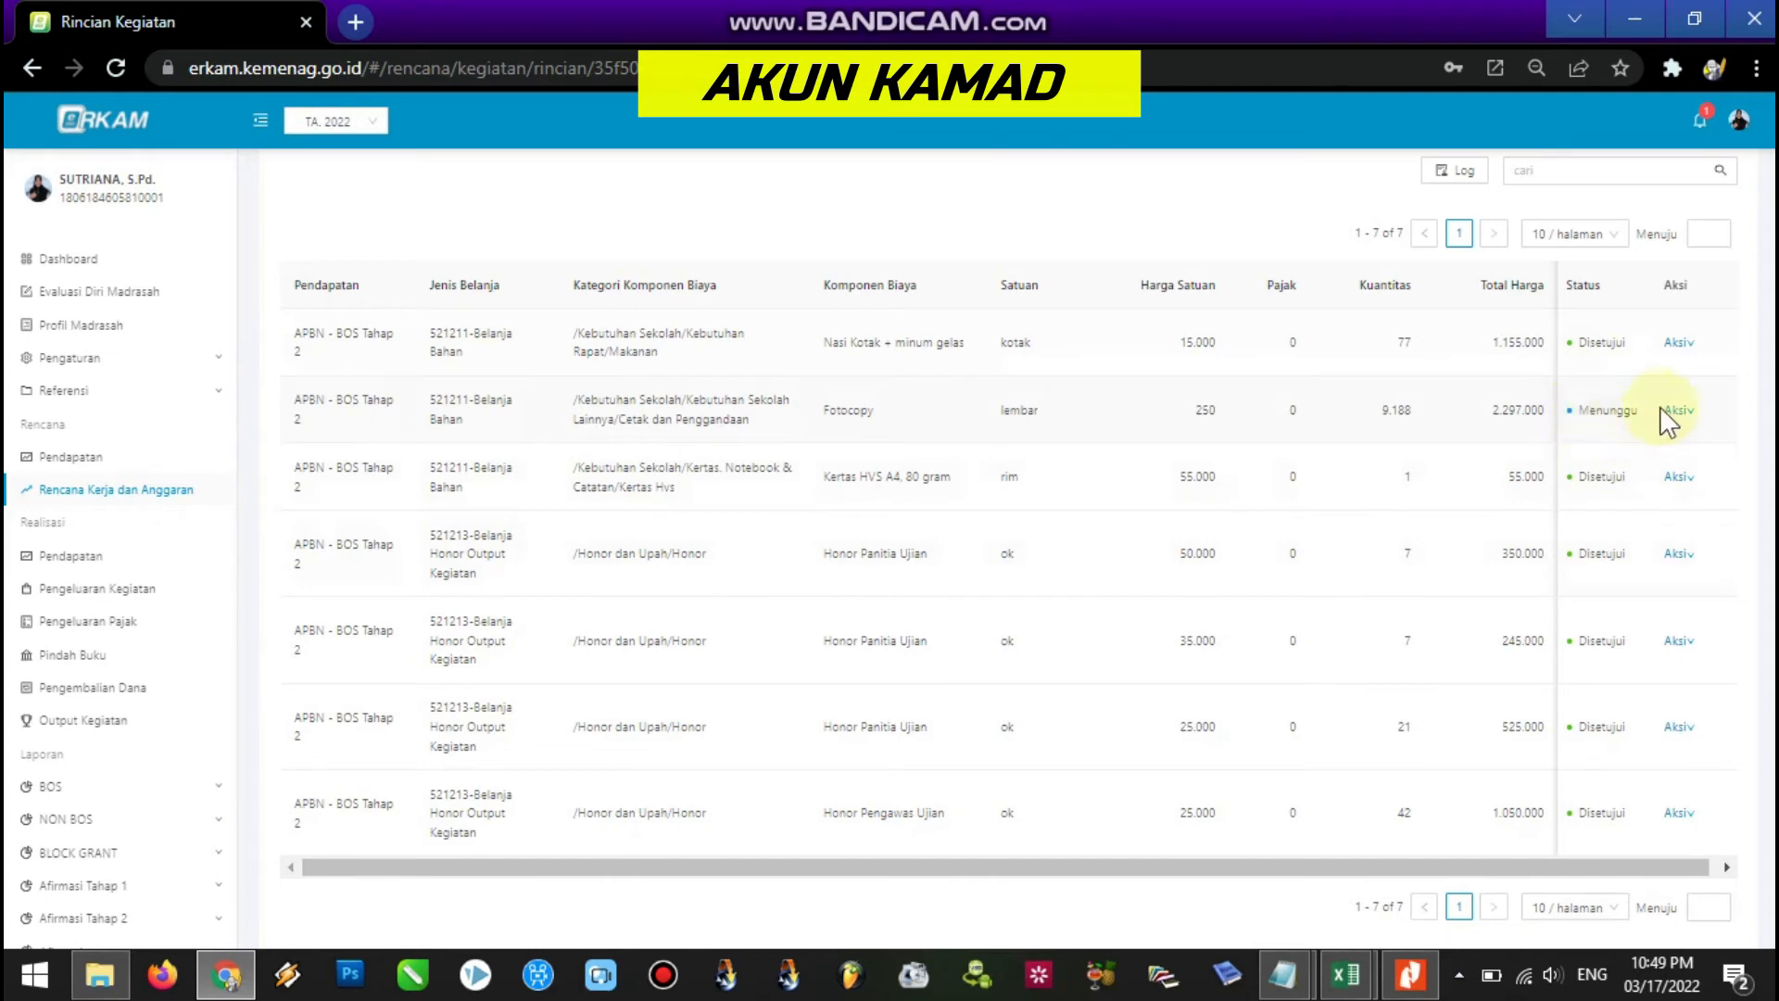
mouse_move(1686, 410)
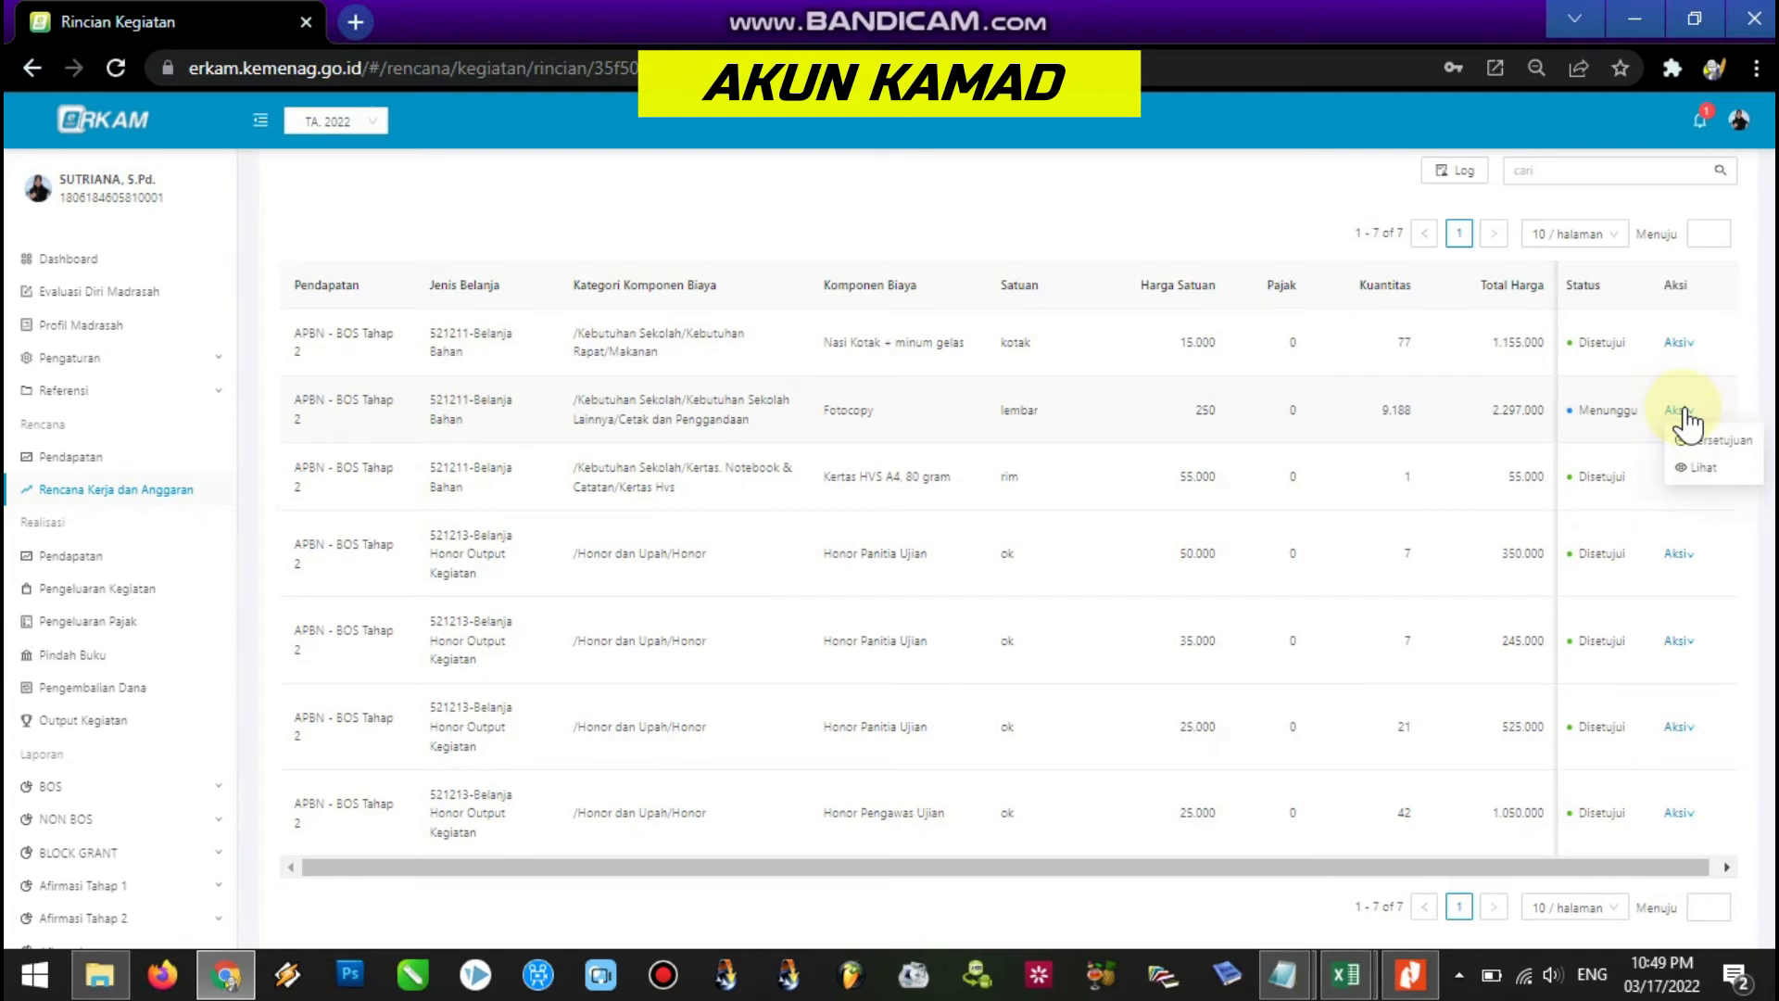
click(1711, 430)
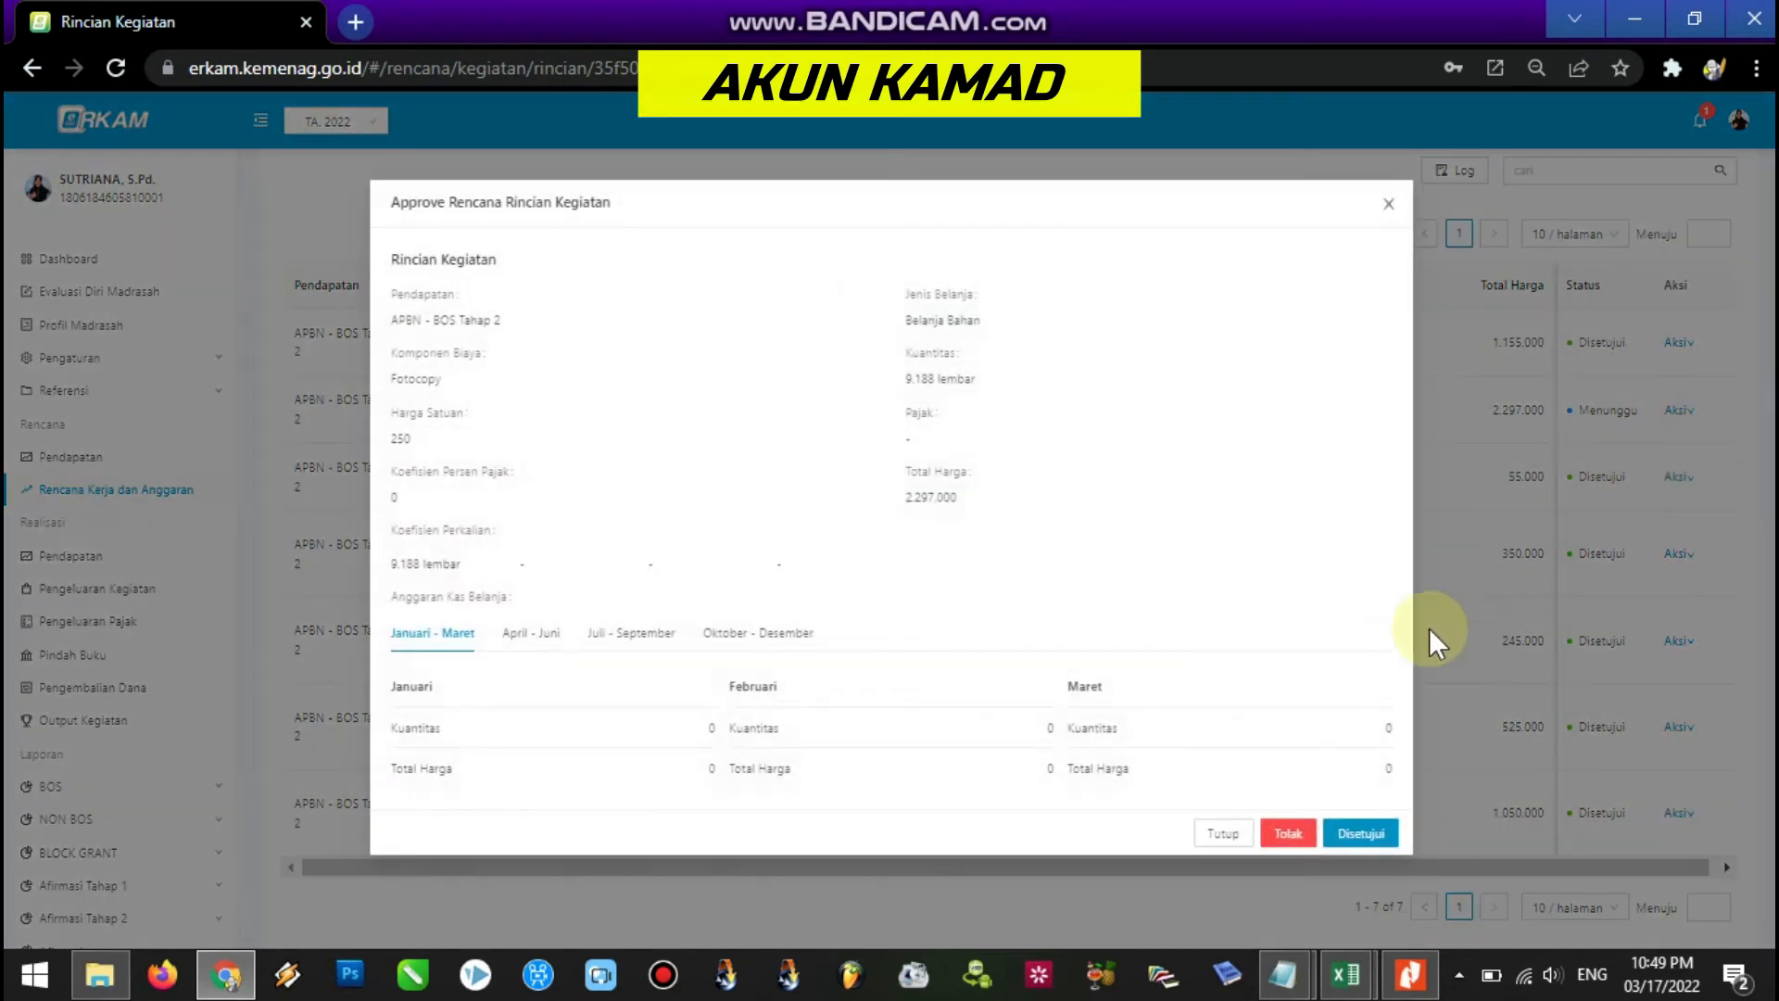
click(1360, 834)
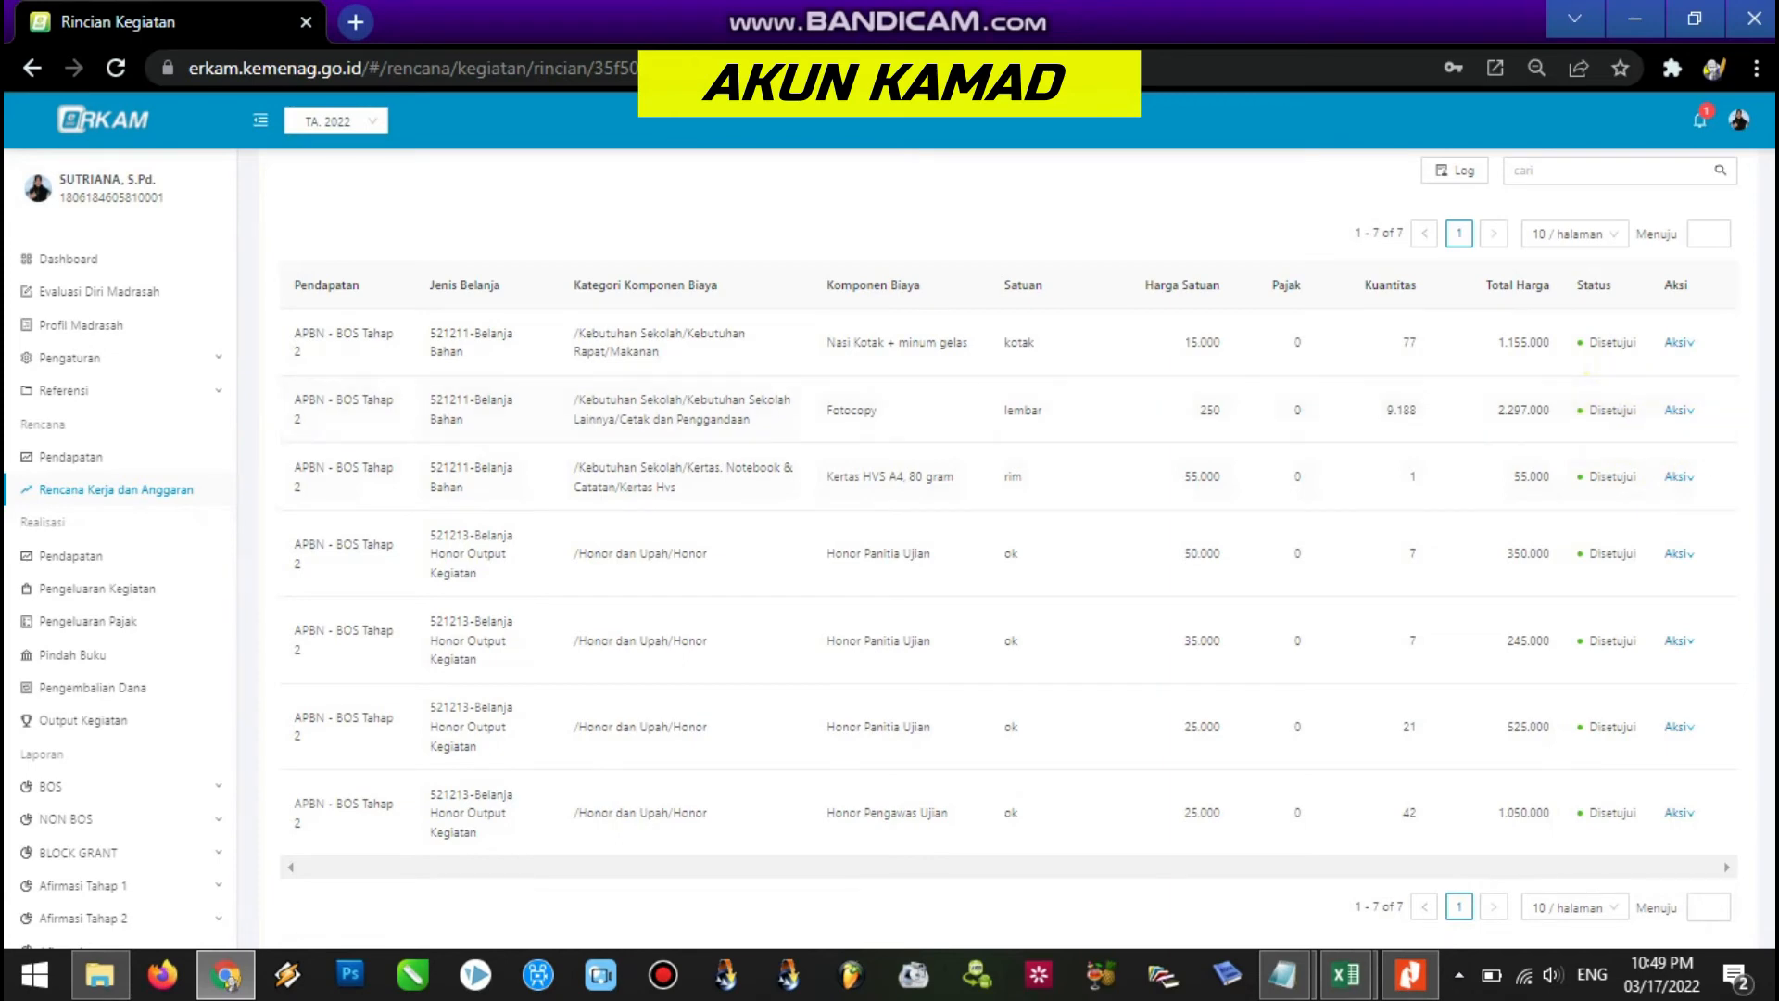
scroll(1633, 443, up, 3)
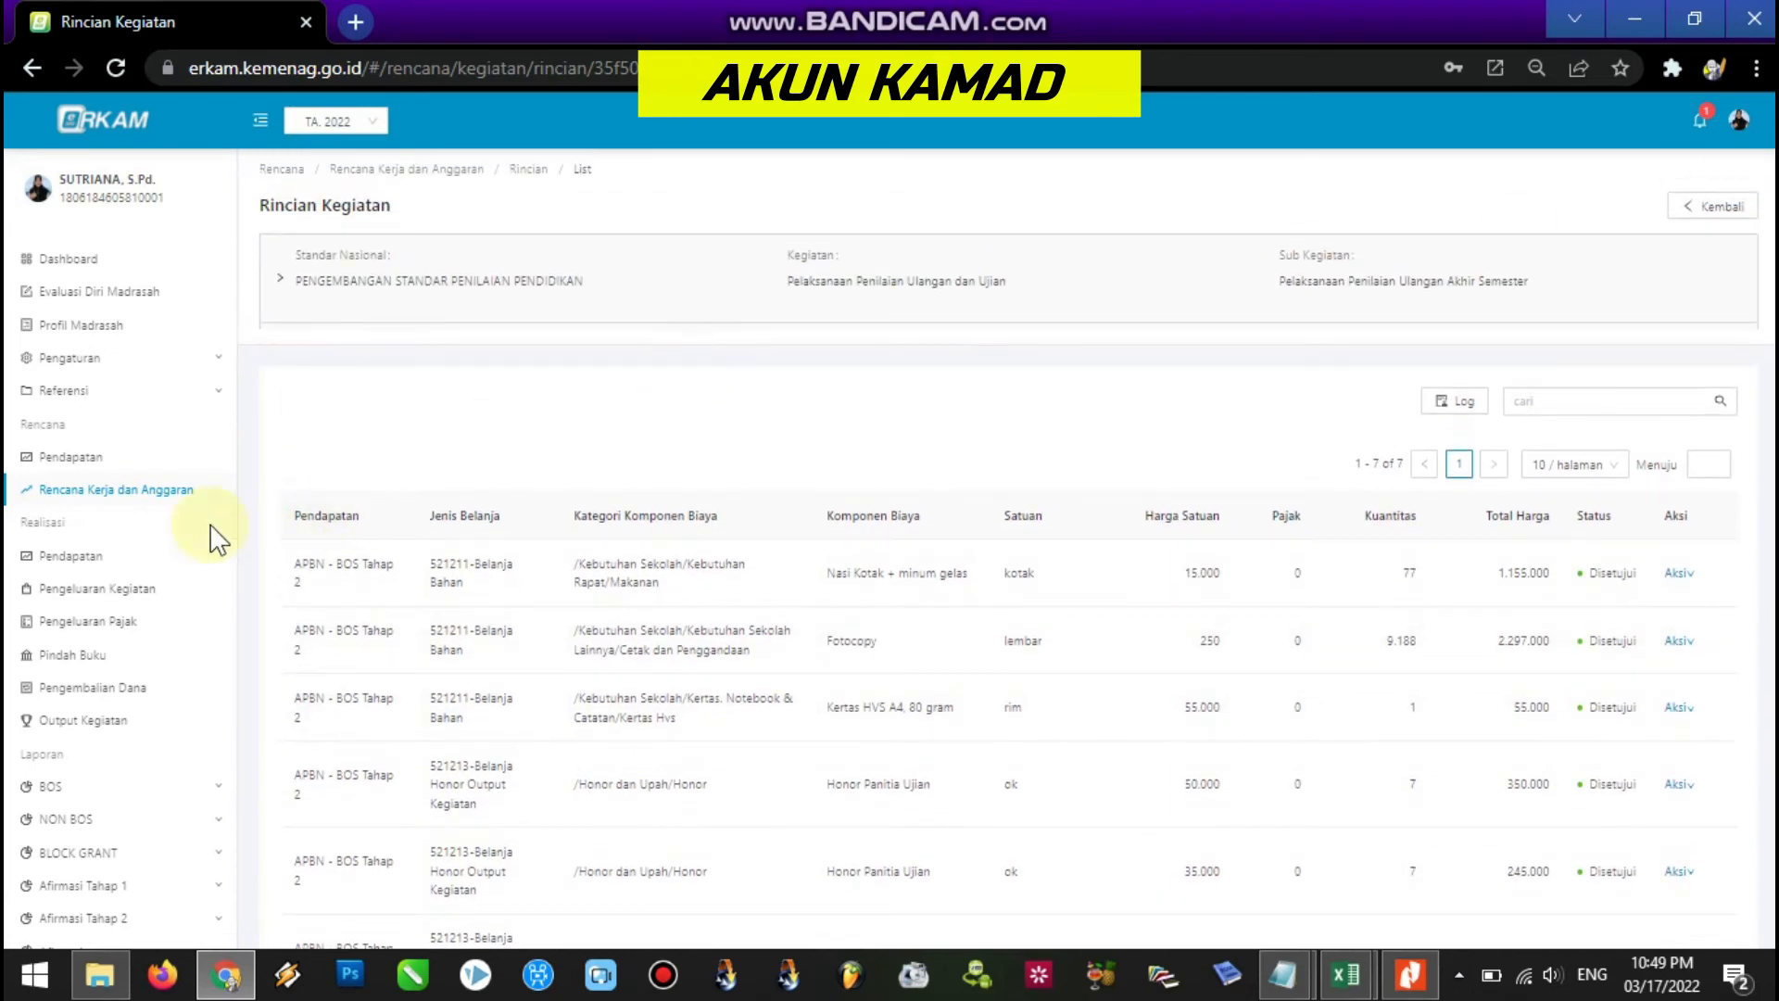
Return to Rencana Kerja dan Anggaran and log out of the Kamad account.
click(139, 489)
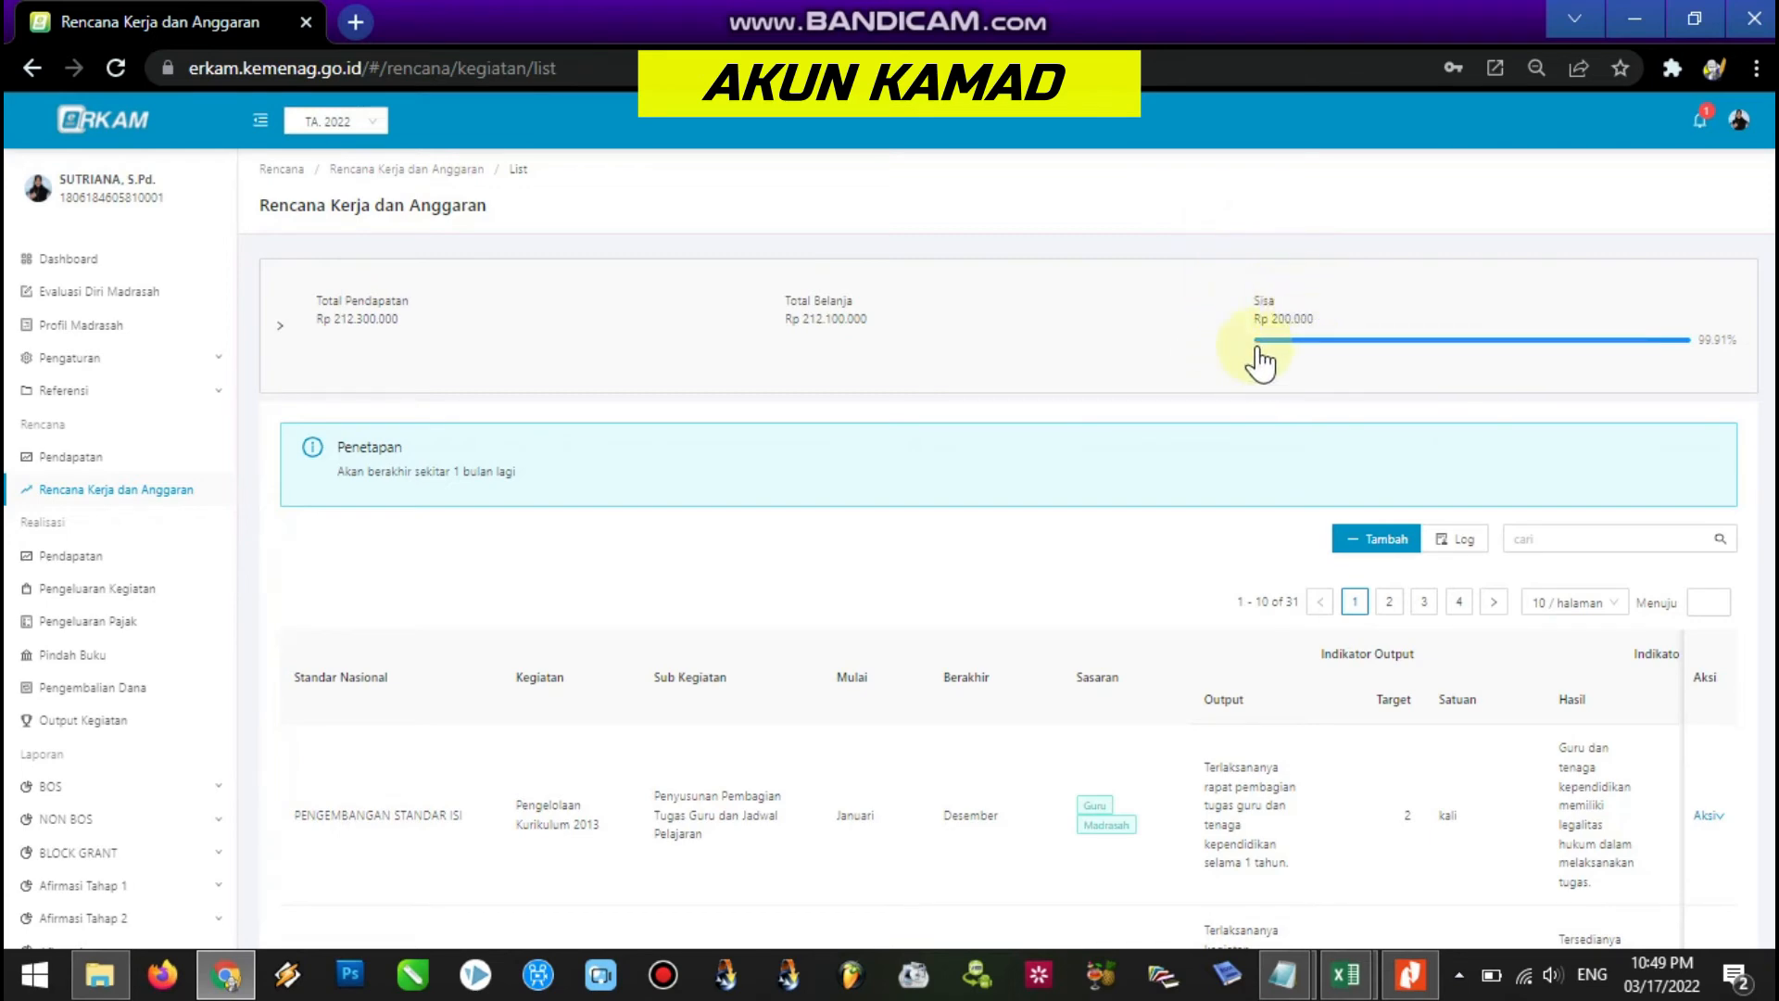
scroll(1733, 373, down, 1)
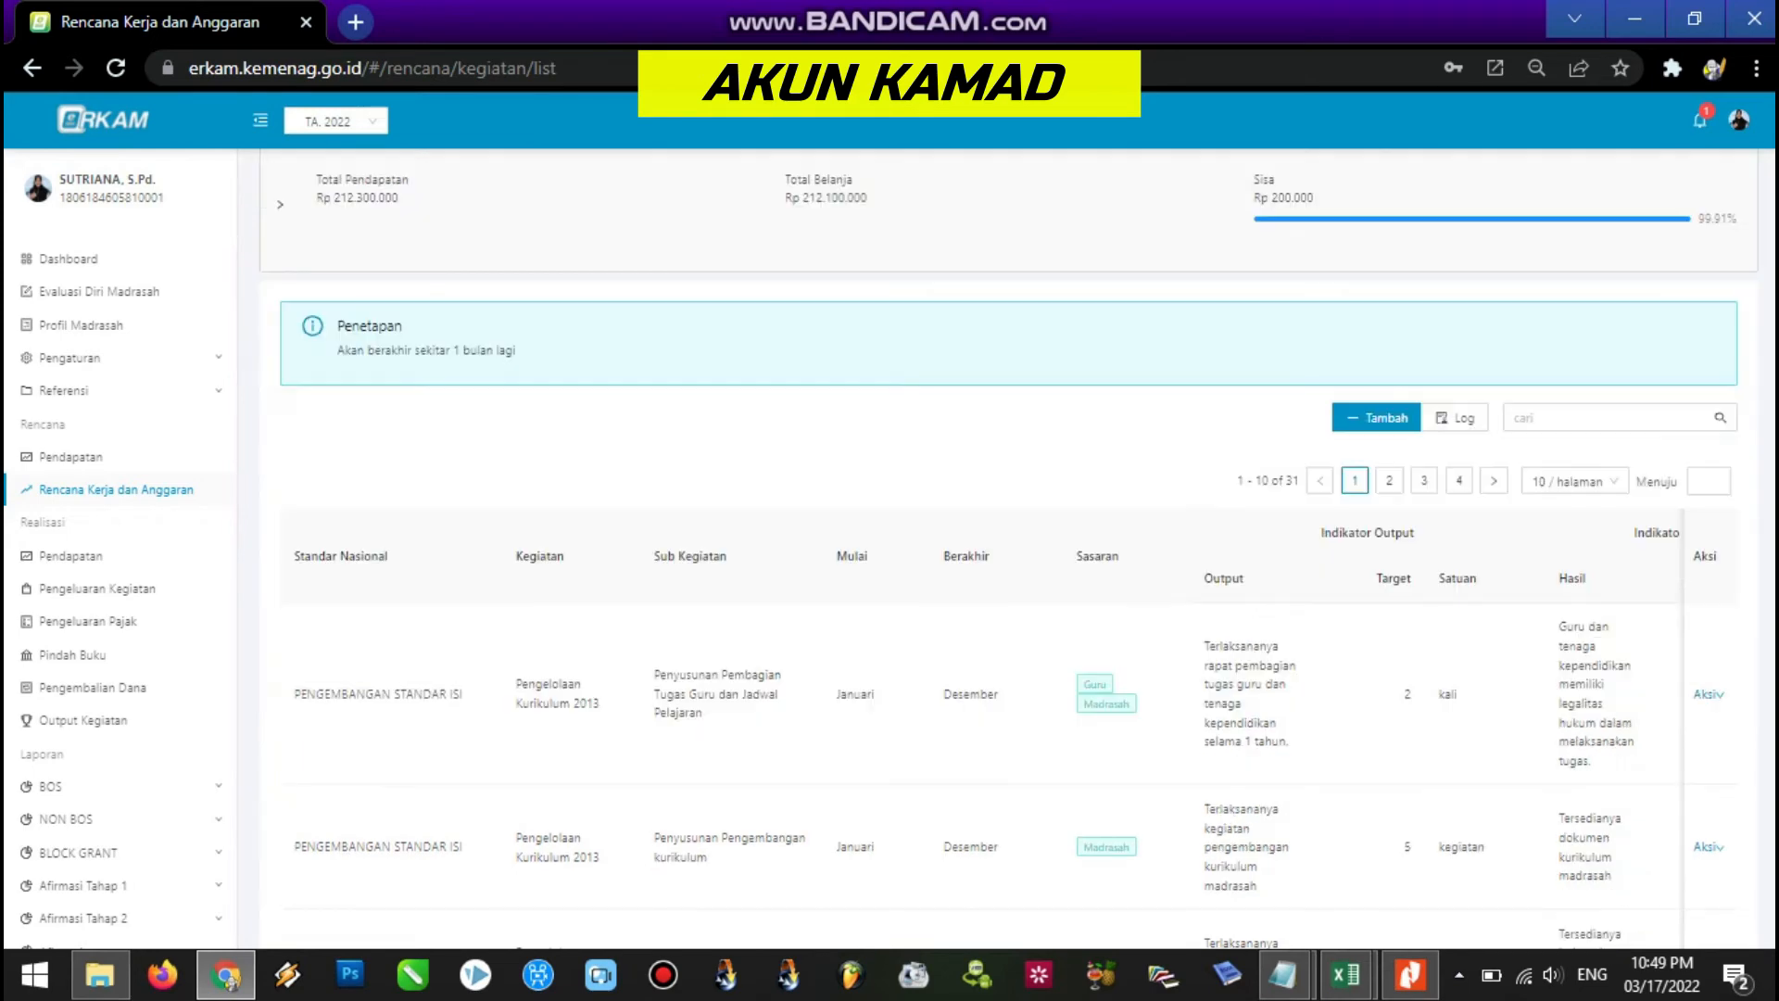
scroll(1733, 373, down, 1)
mouse_move(1298, 982)
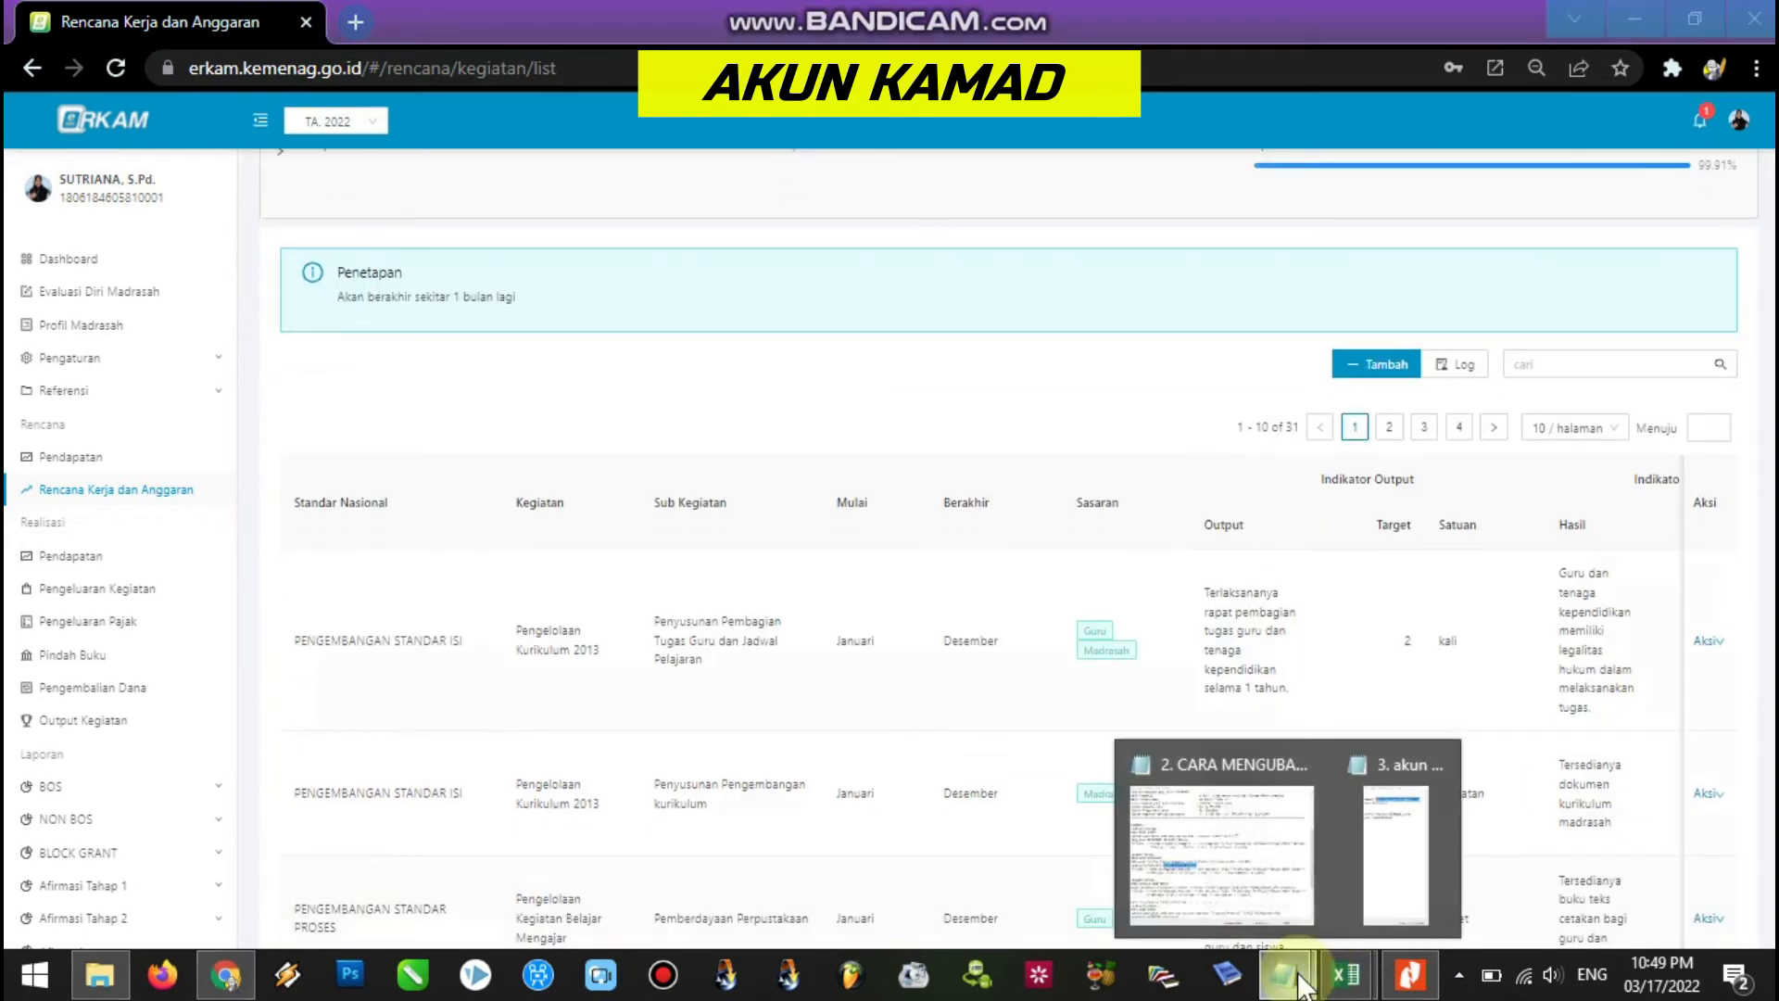
drag(1776, 278, 1776, 209)
click(1740, 119)
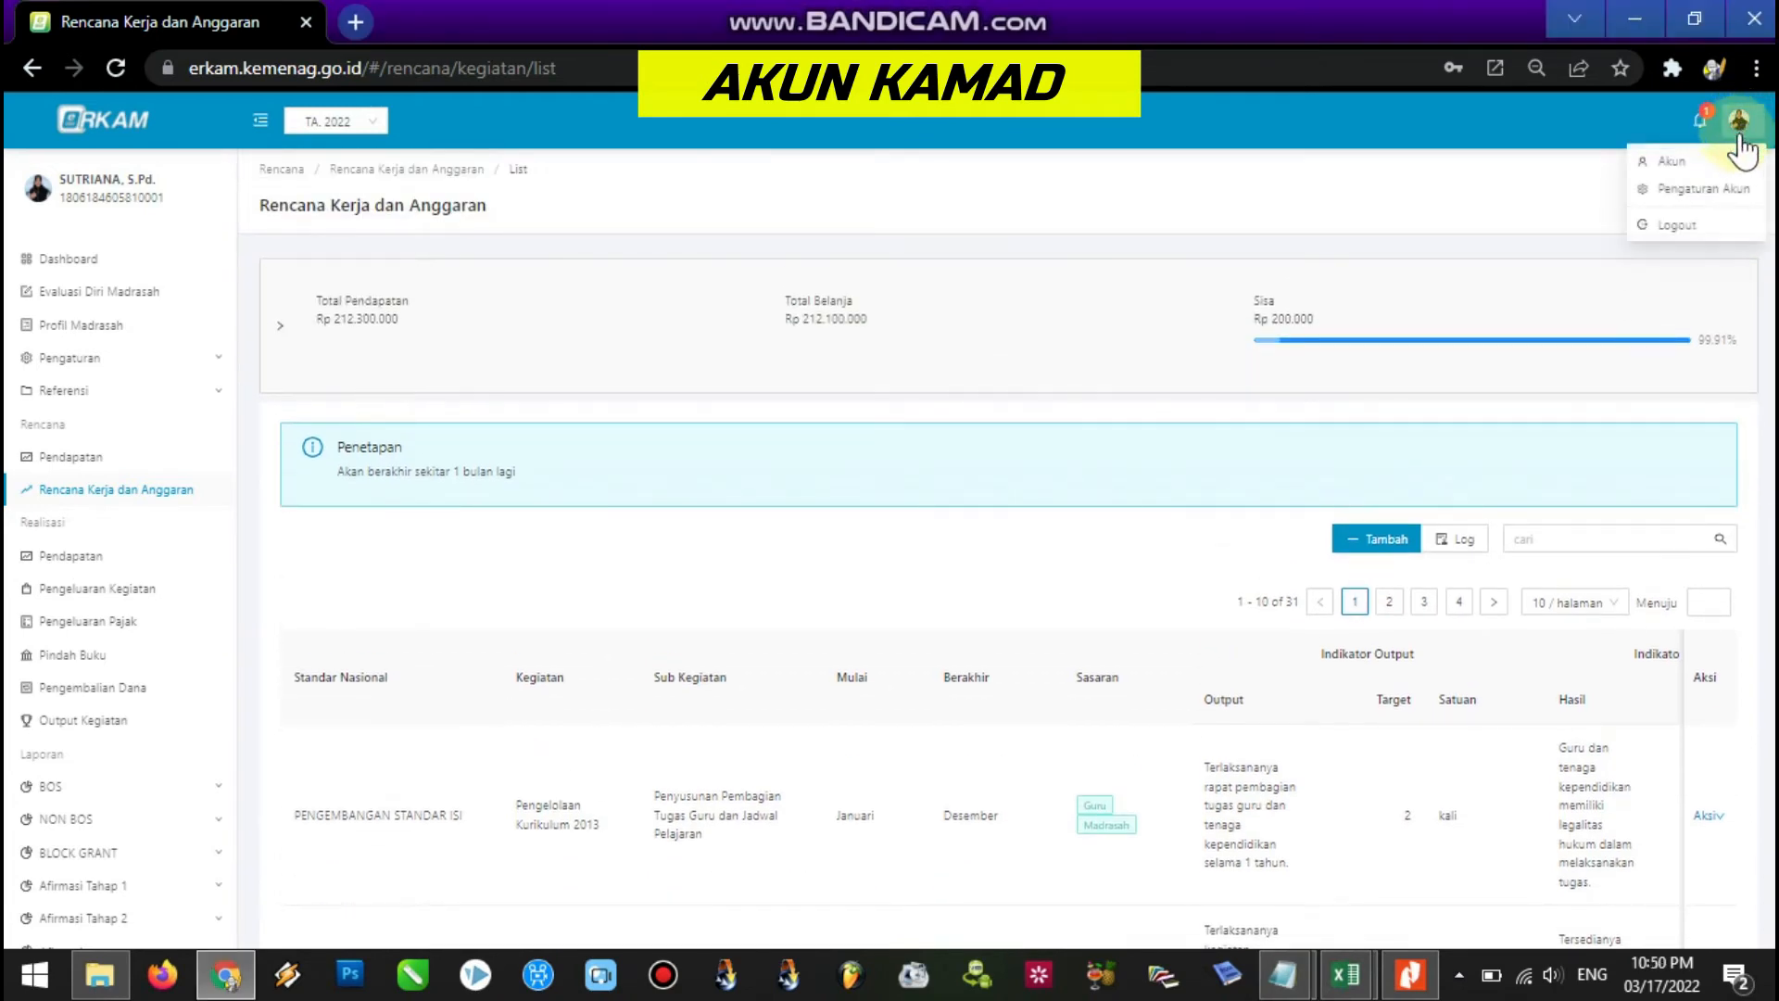
click(1709, 232)
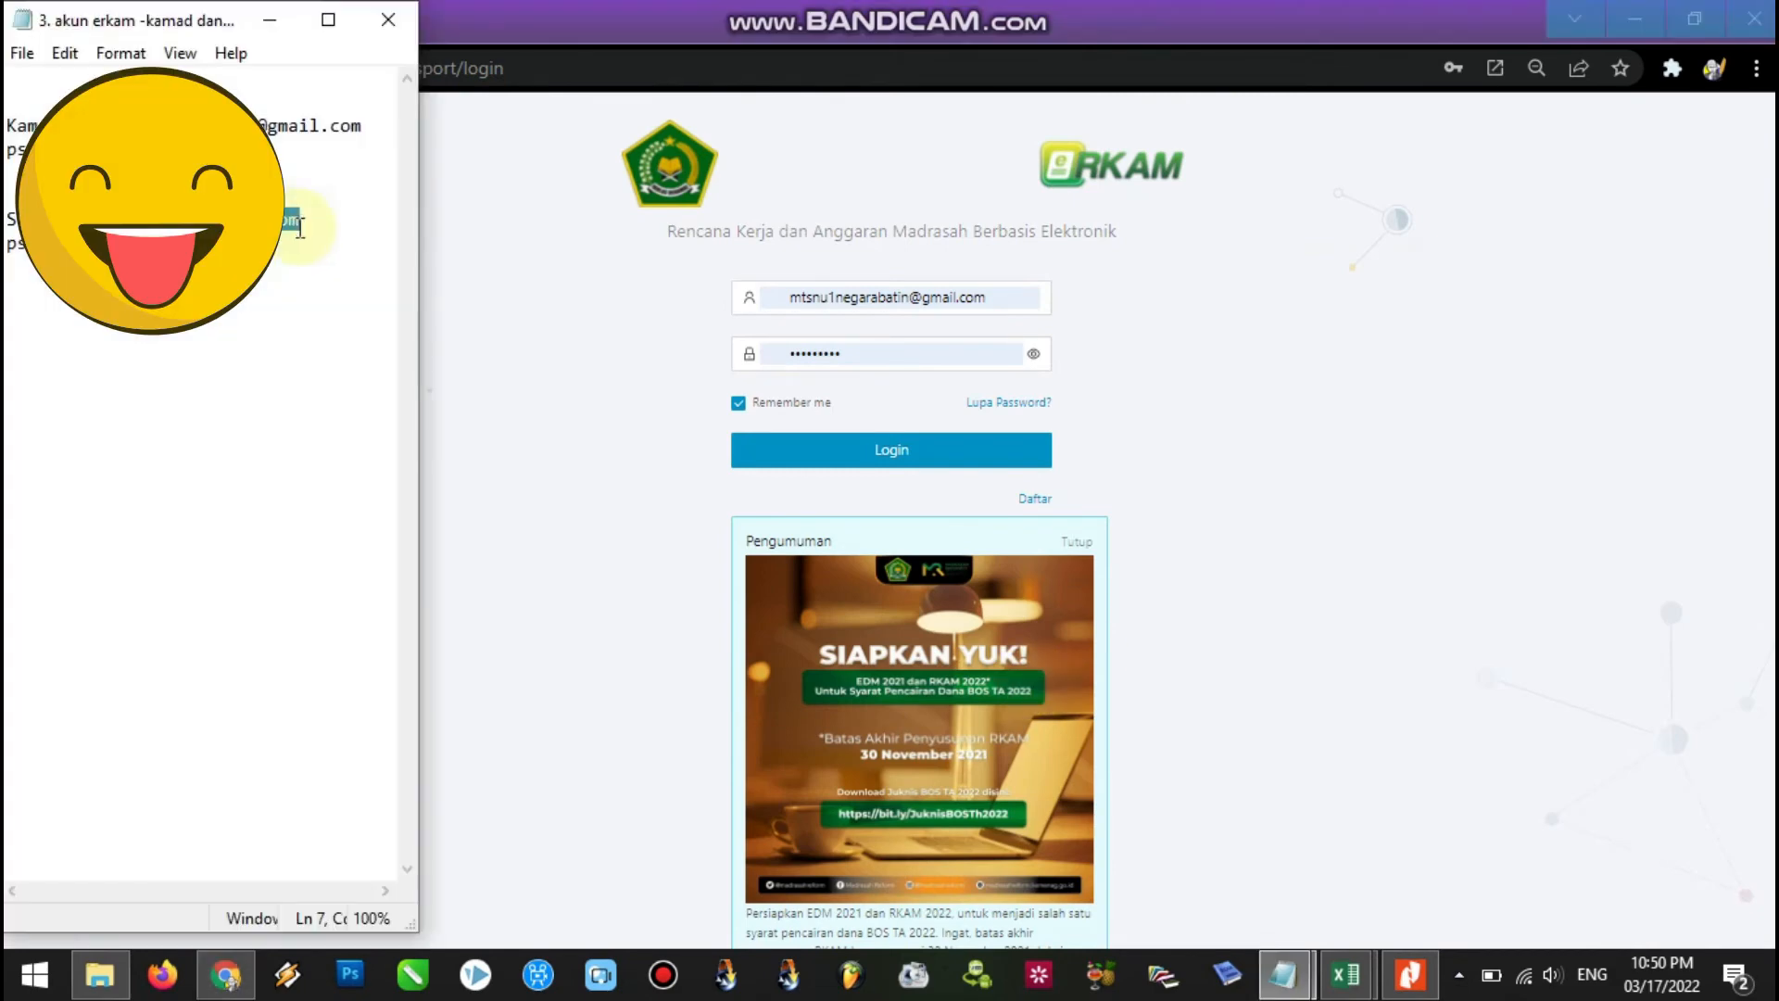
Paste the treasurer's e-mail, replace the password and log in as Bendahara.
click(227, 975)
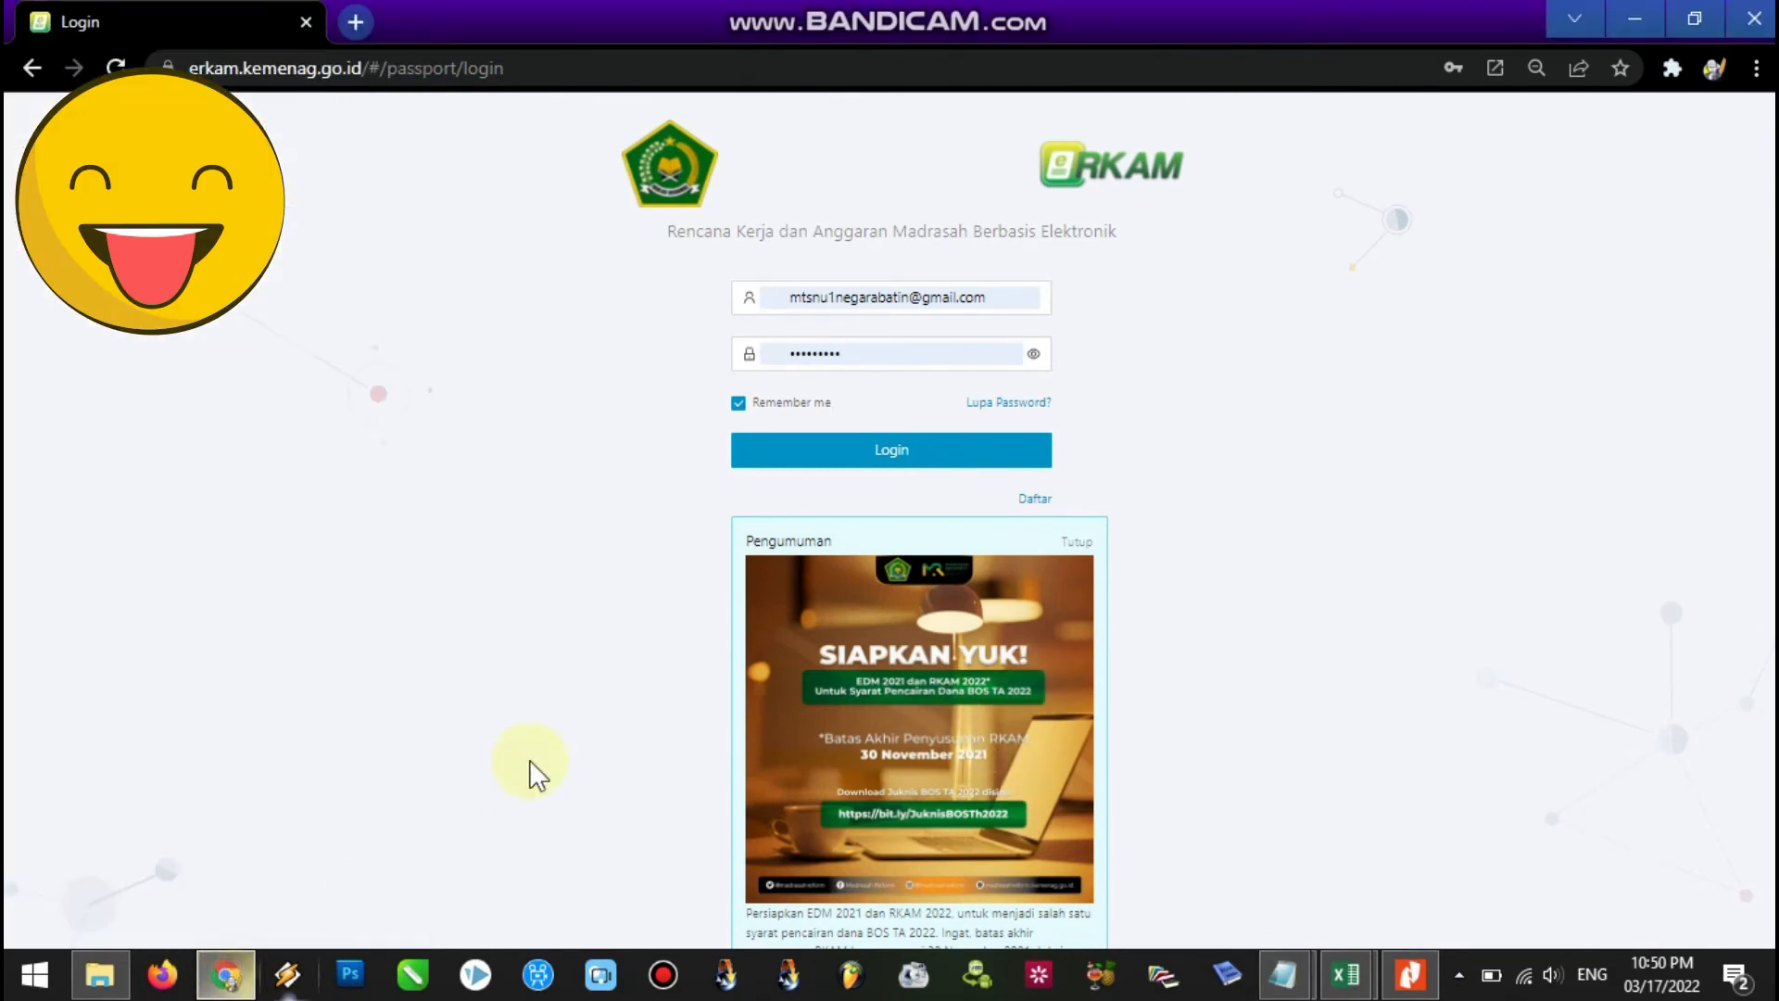
click(969, 295)
drag(1010, 297, 789, 300)
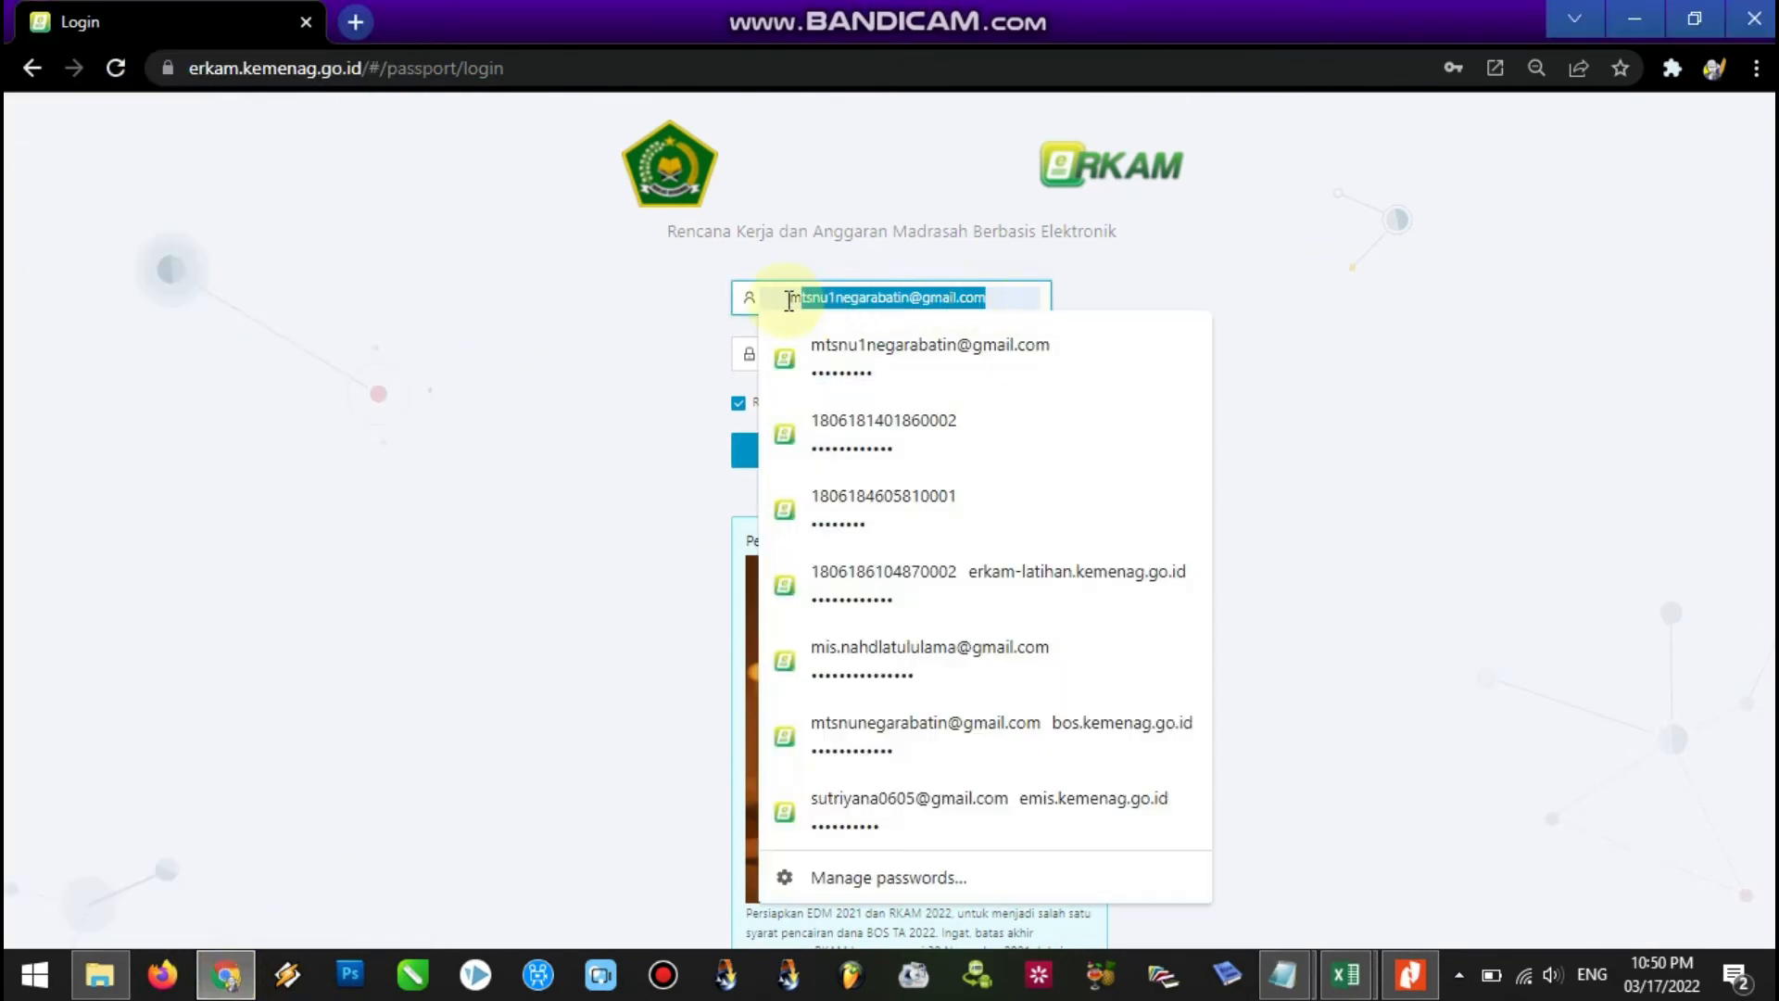
key(ctrl+v)
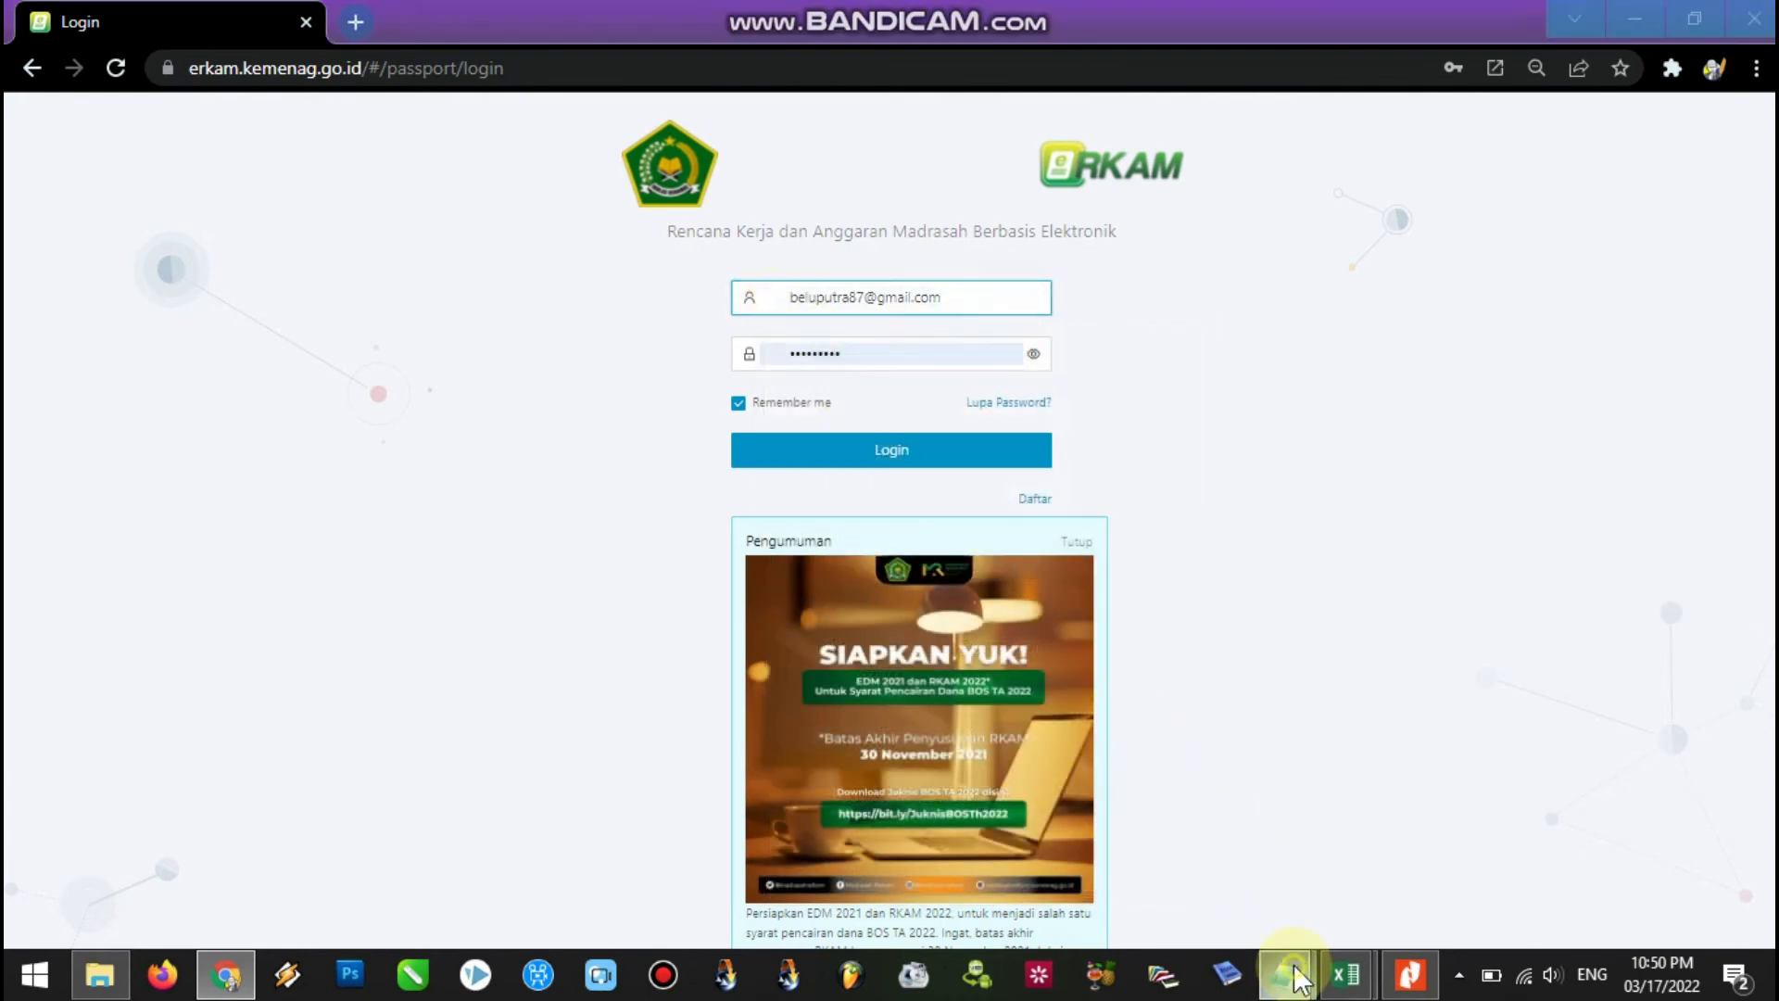
mouse_move(1285, 975)
click(1395, 853)
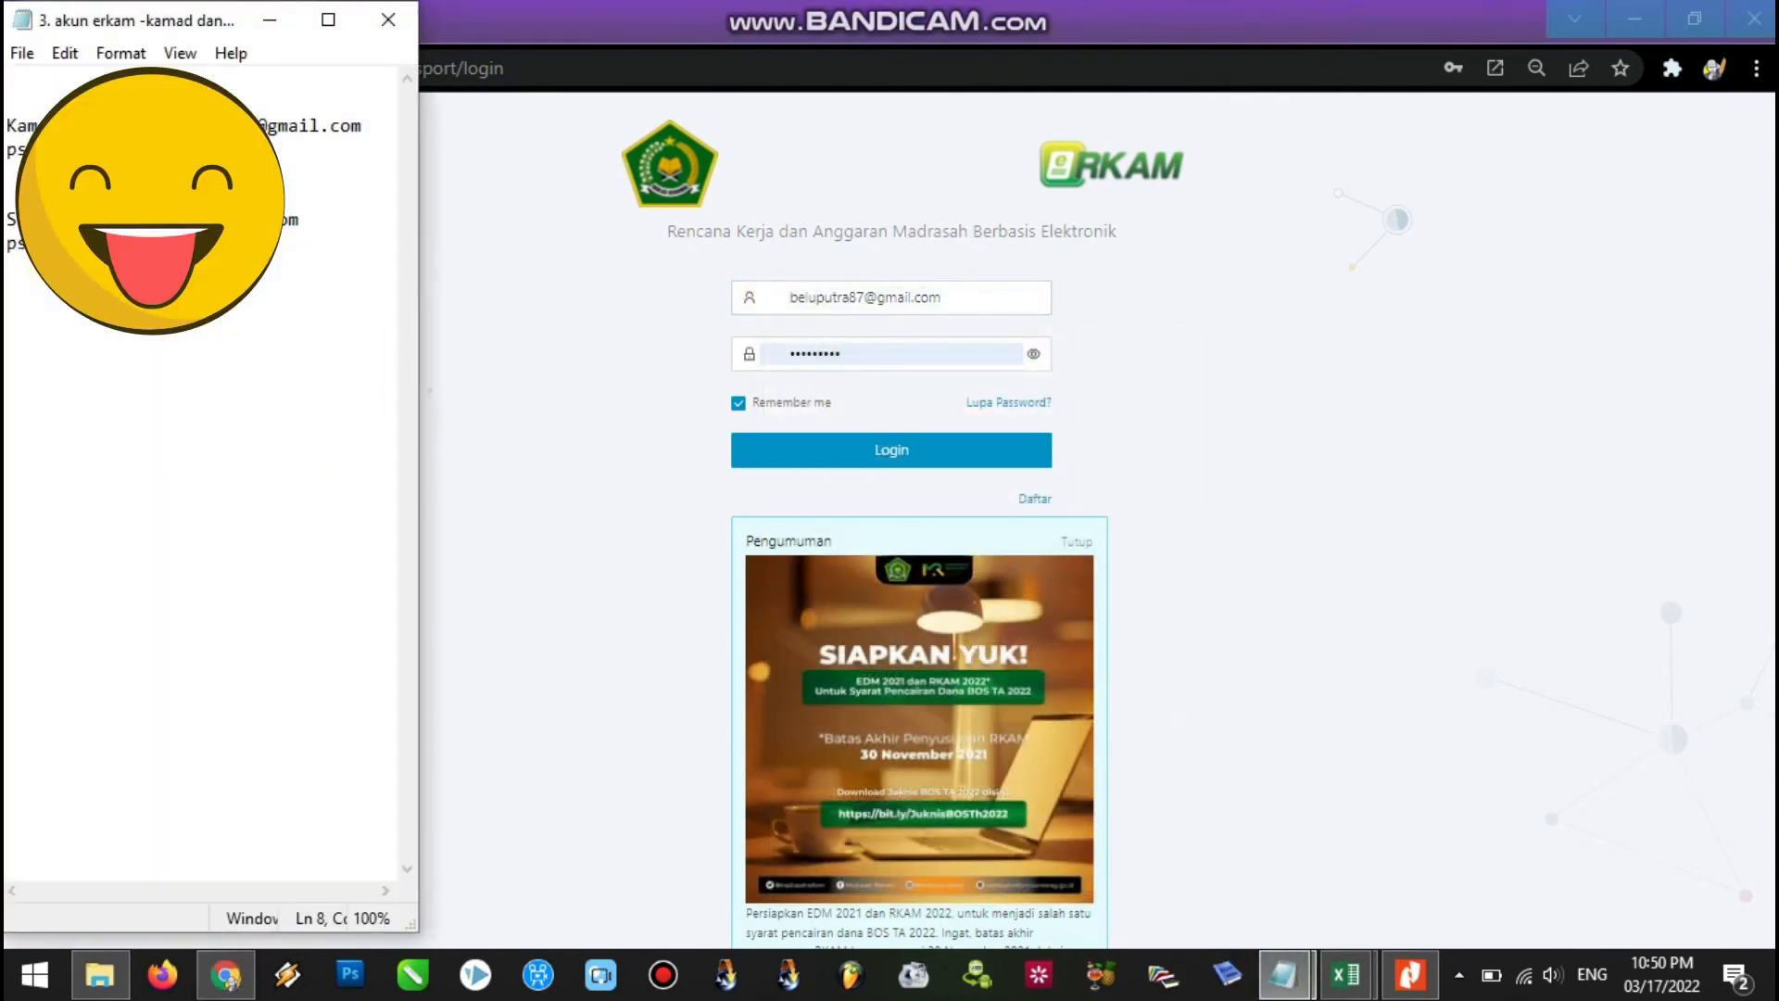
drag(881, 351, 776, 359)
click(830, 452)
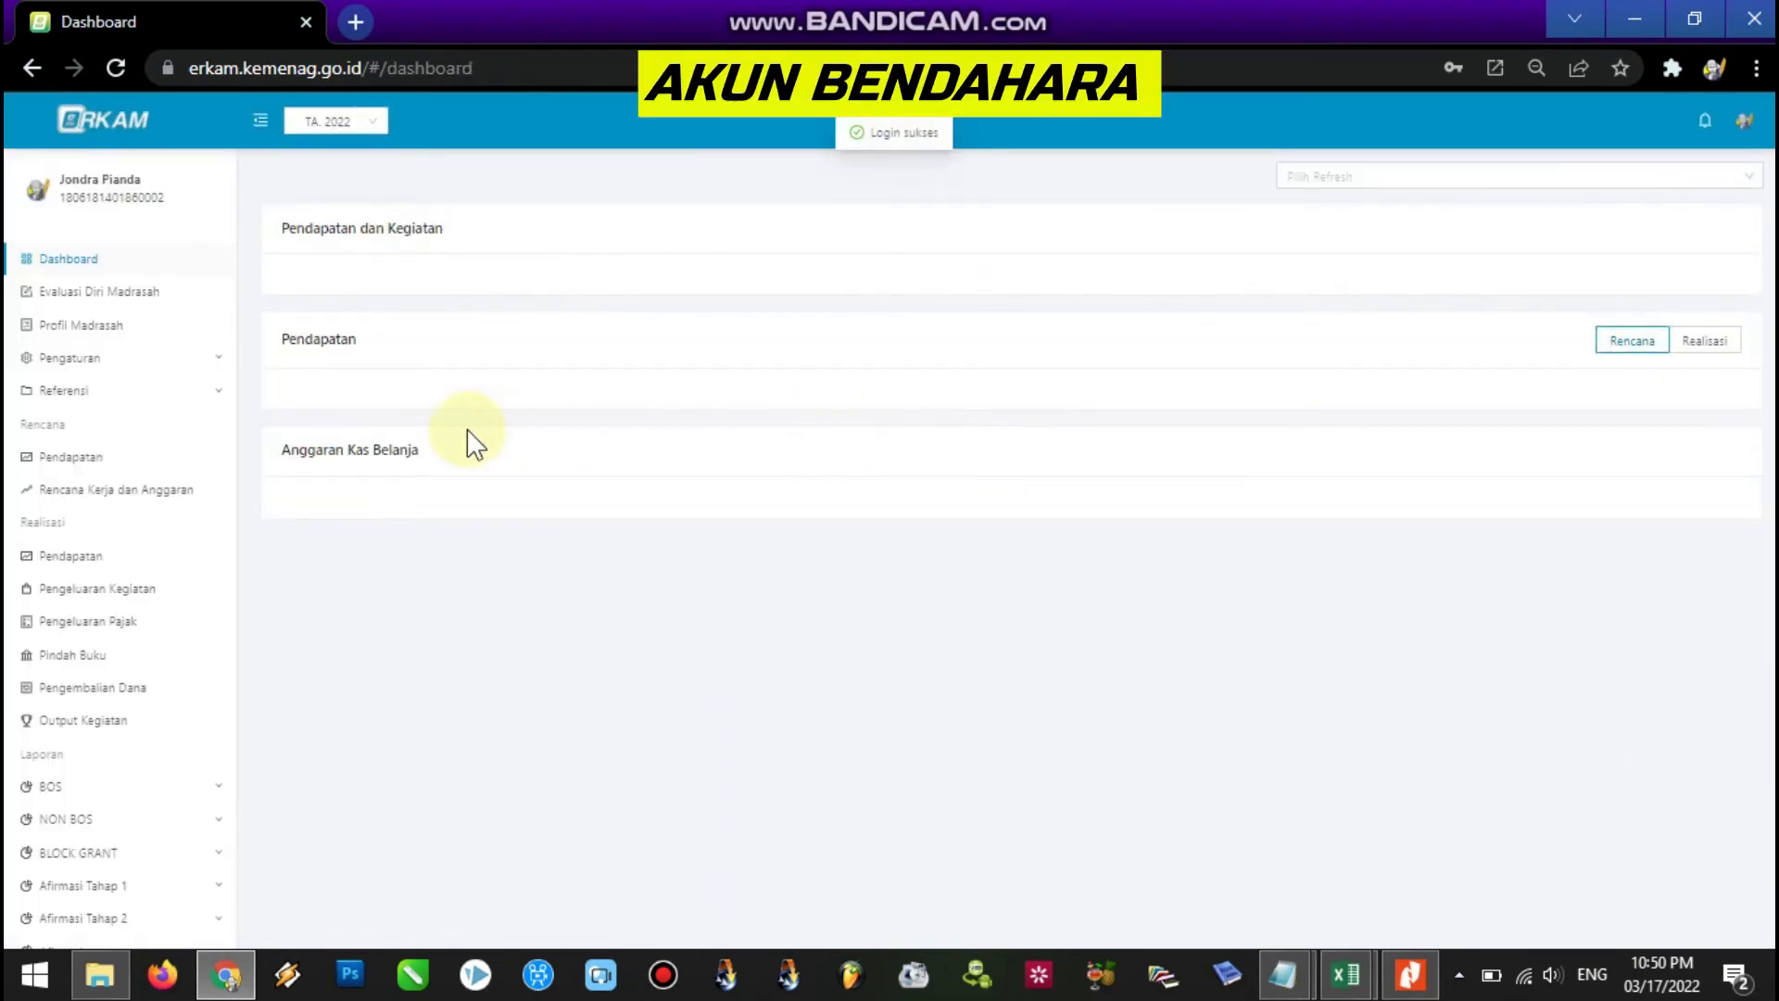
Open the budget items of the Pelaksanaan ANBK activity in Rencana Kerja dan Anggaran.
click(162, 493)
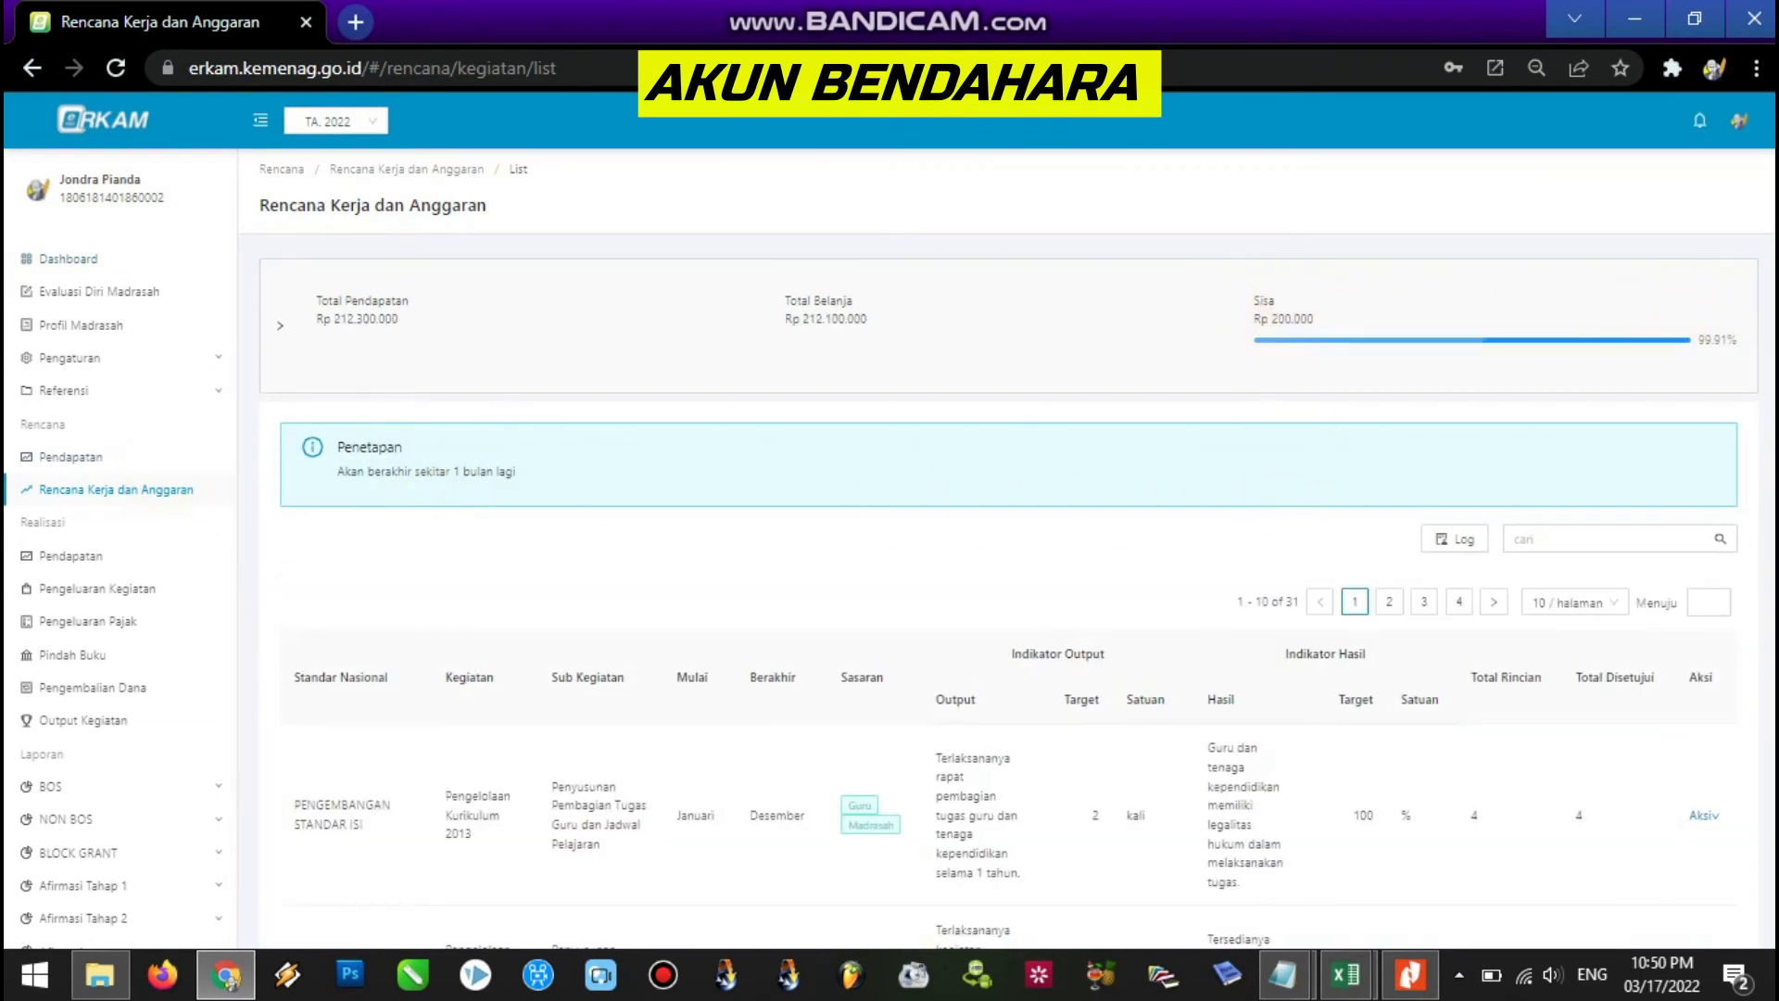
scroll(1749, 321, down, 2)
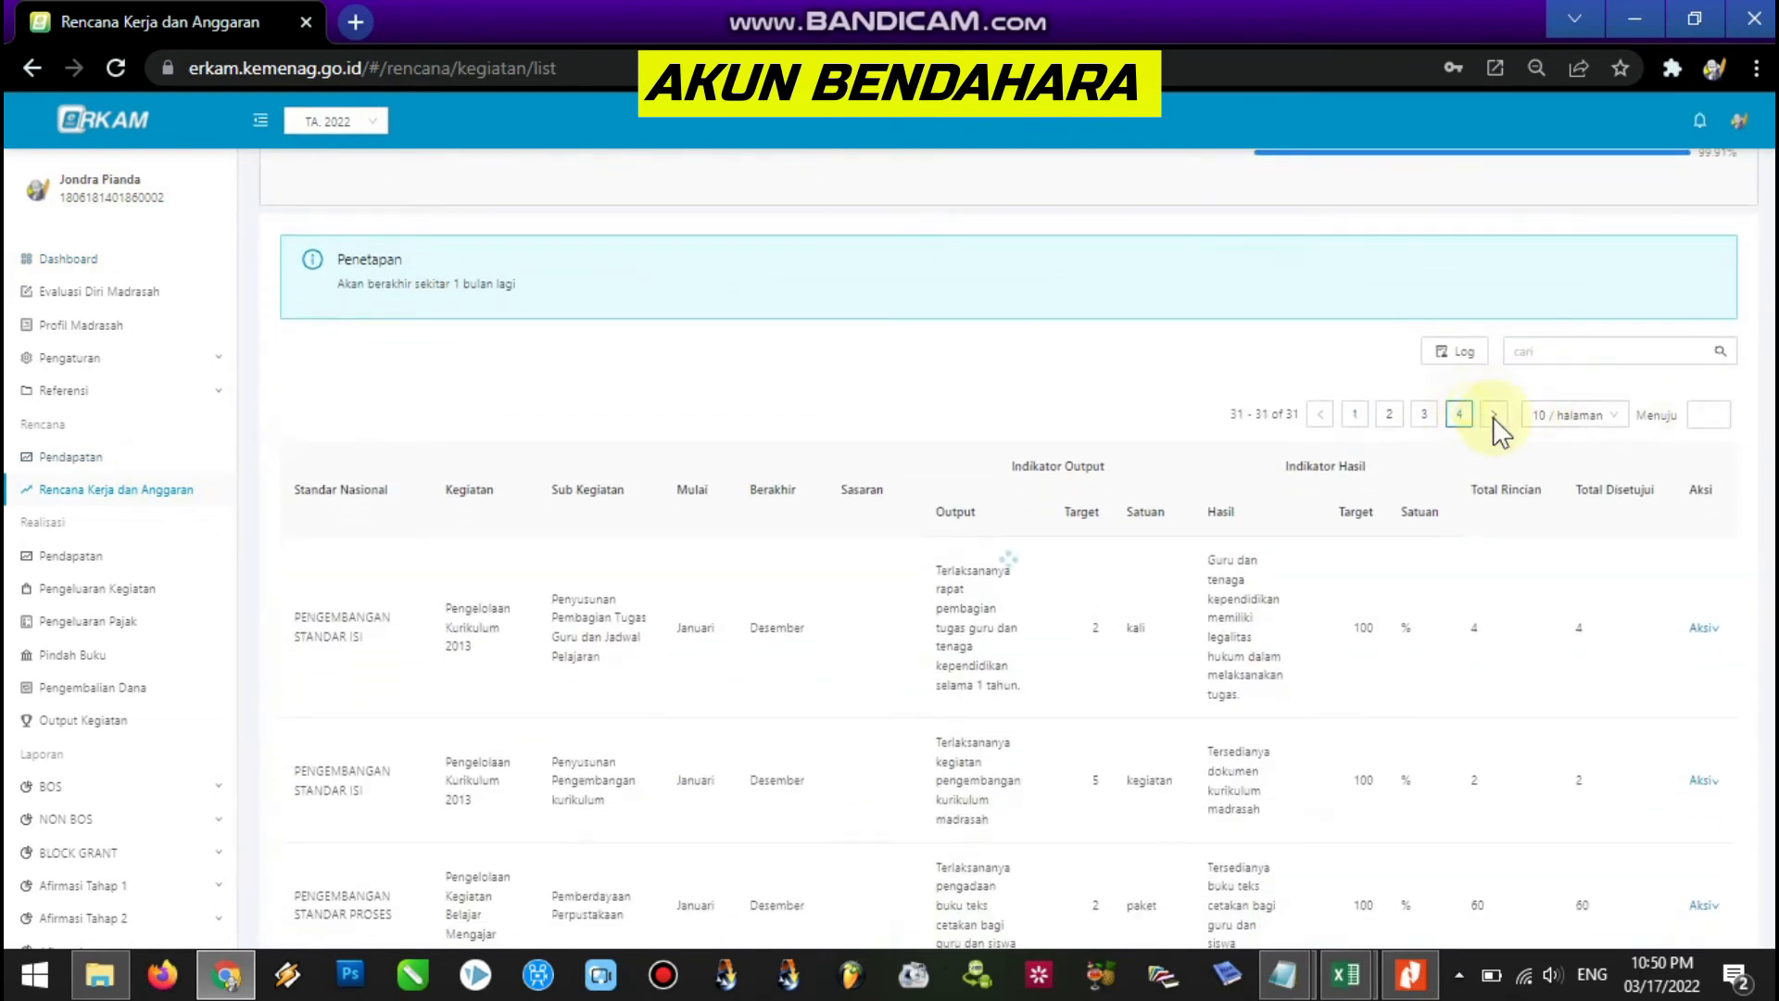
click(1459, 415)
click(162, 491)
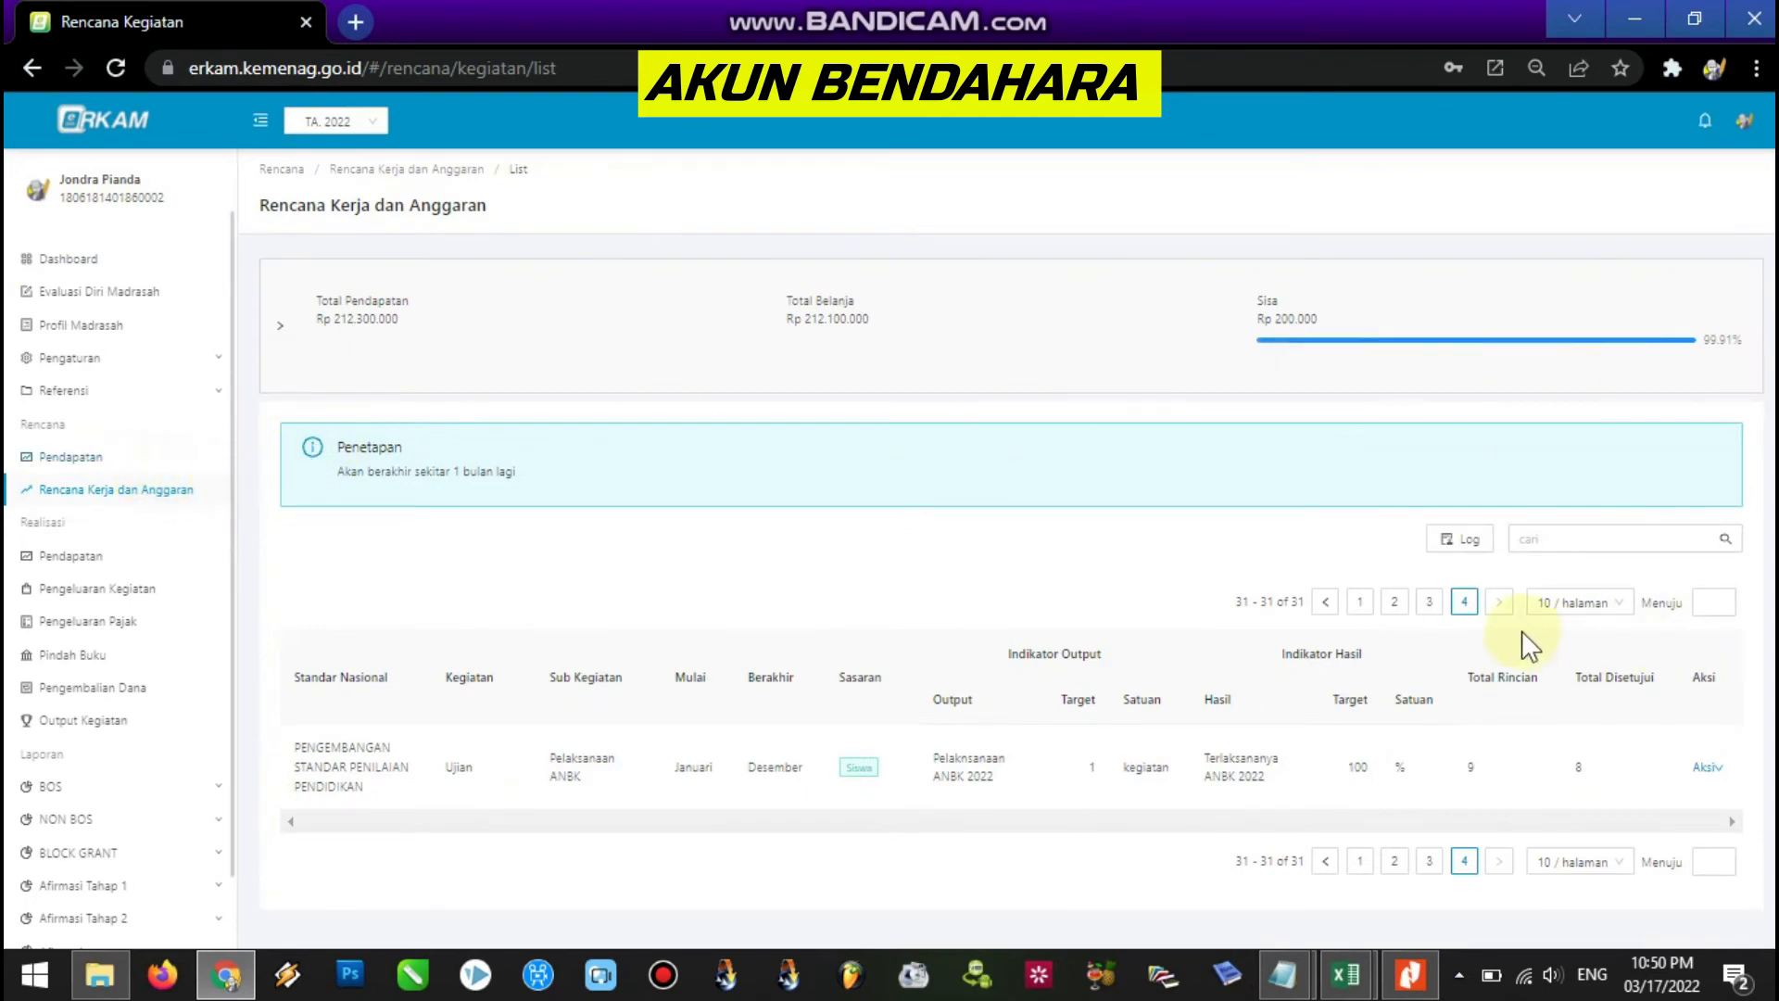
click(1467, 604)
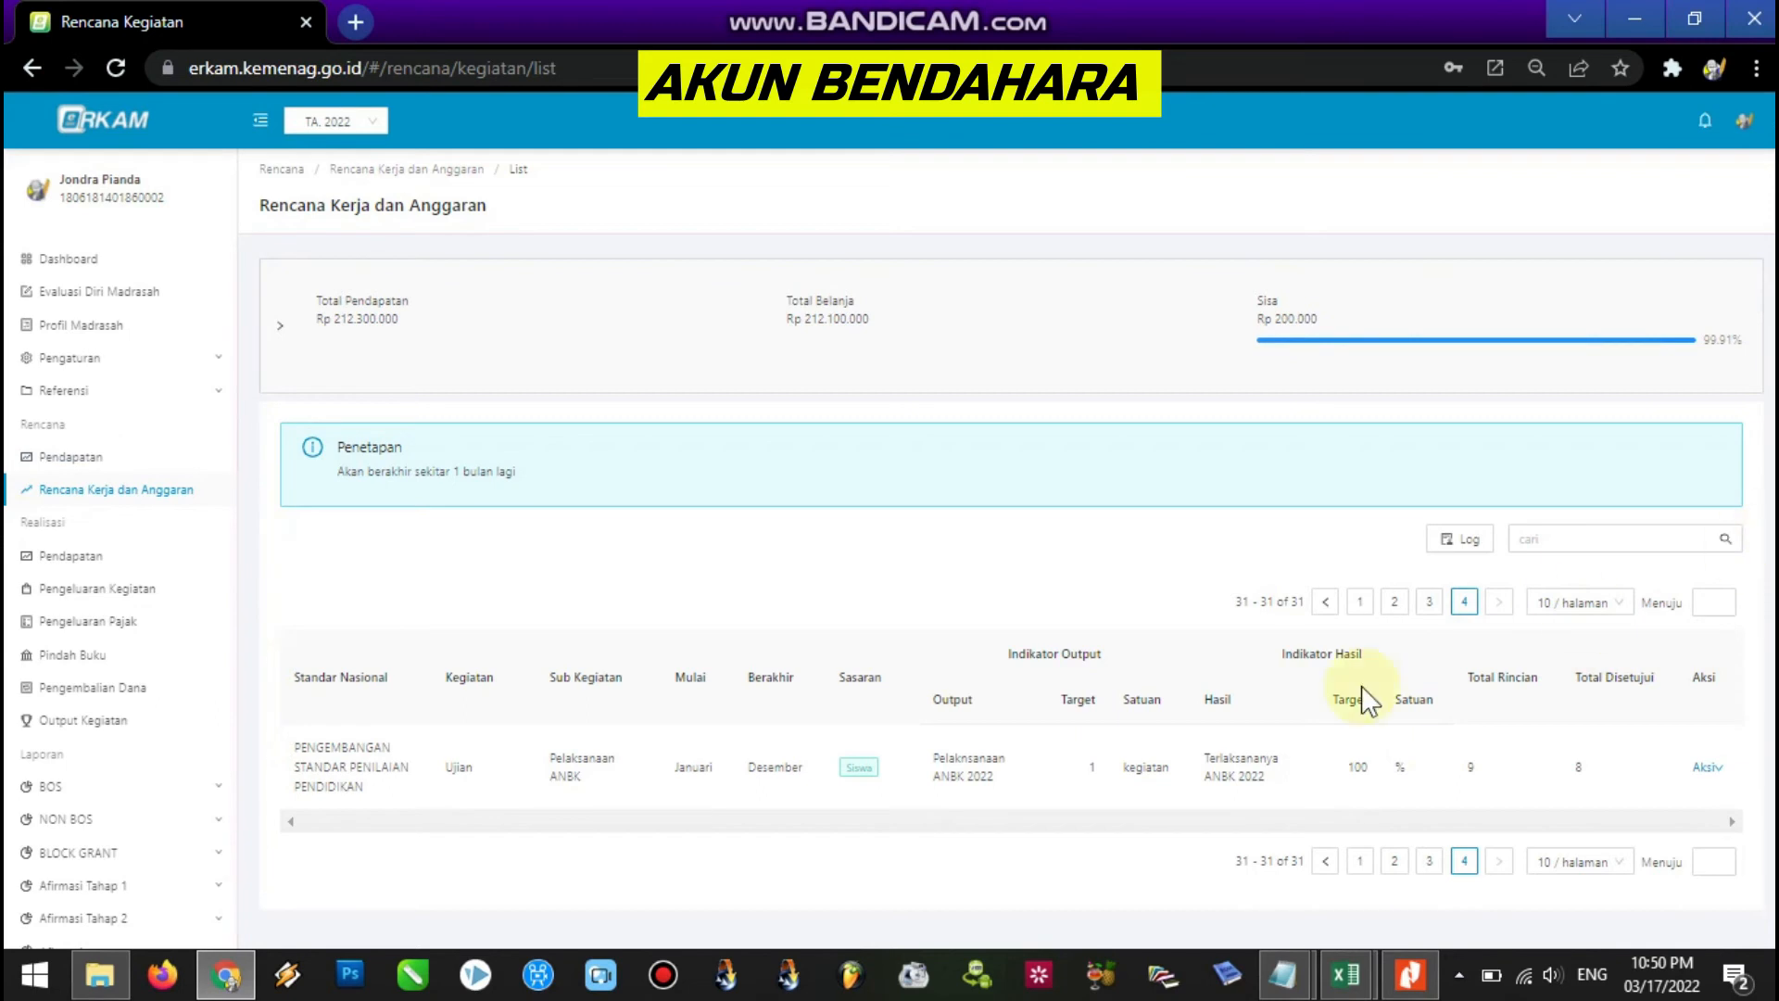
mouse_move(1705, 779)
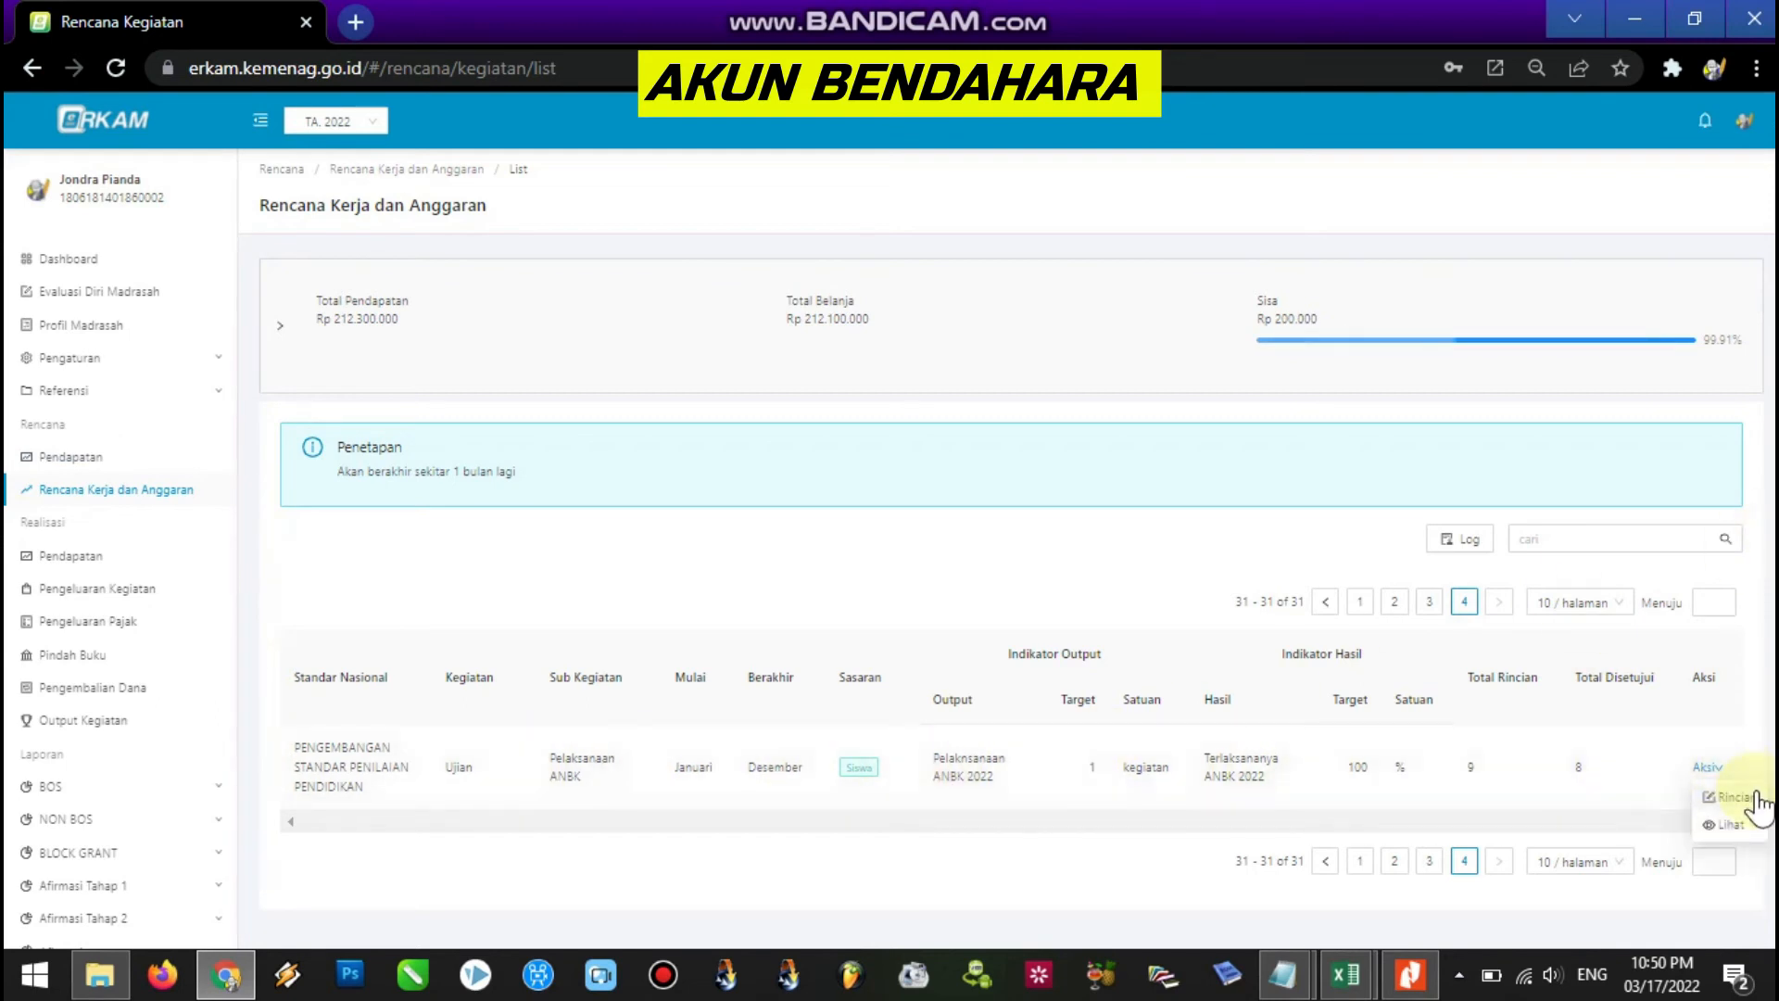
click(1739, 797)
Choose Aksi > Edit on the rejected (Ditolak) Internet Prabayar row.
scroll(1007, 550, down, 4)
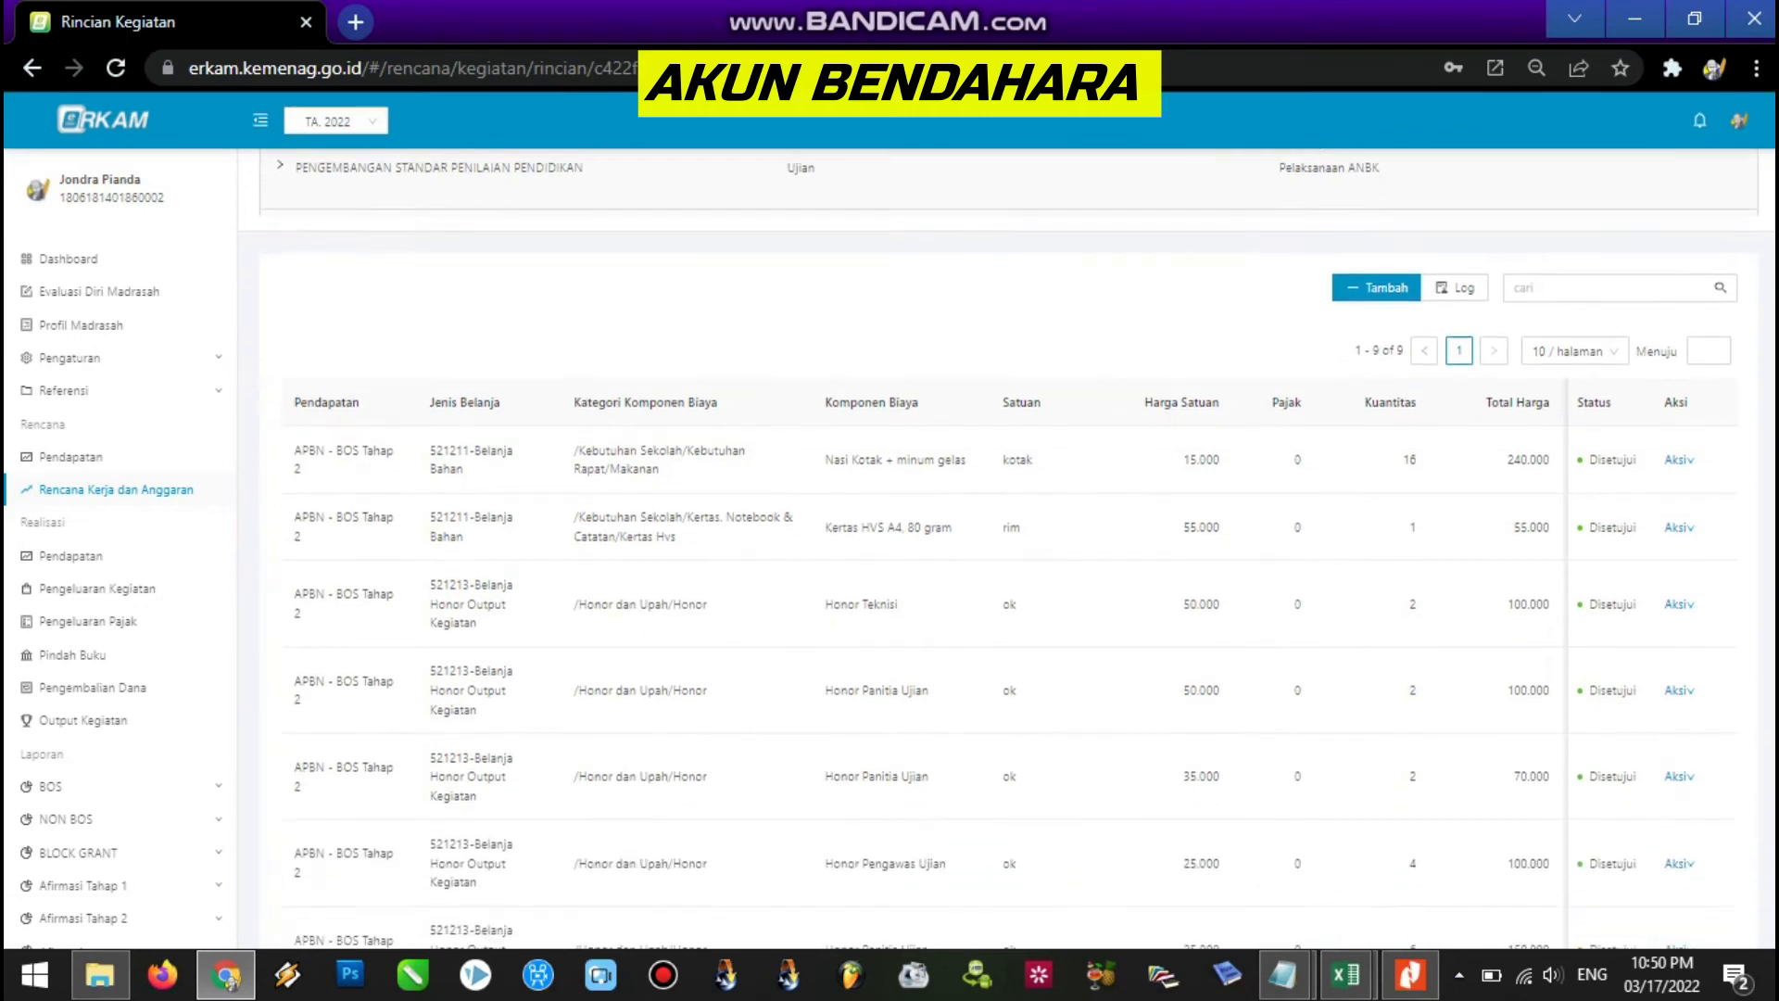
scroll(1007, 551, down, 1)
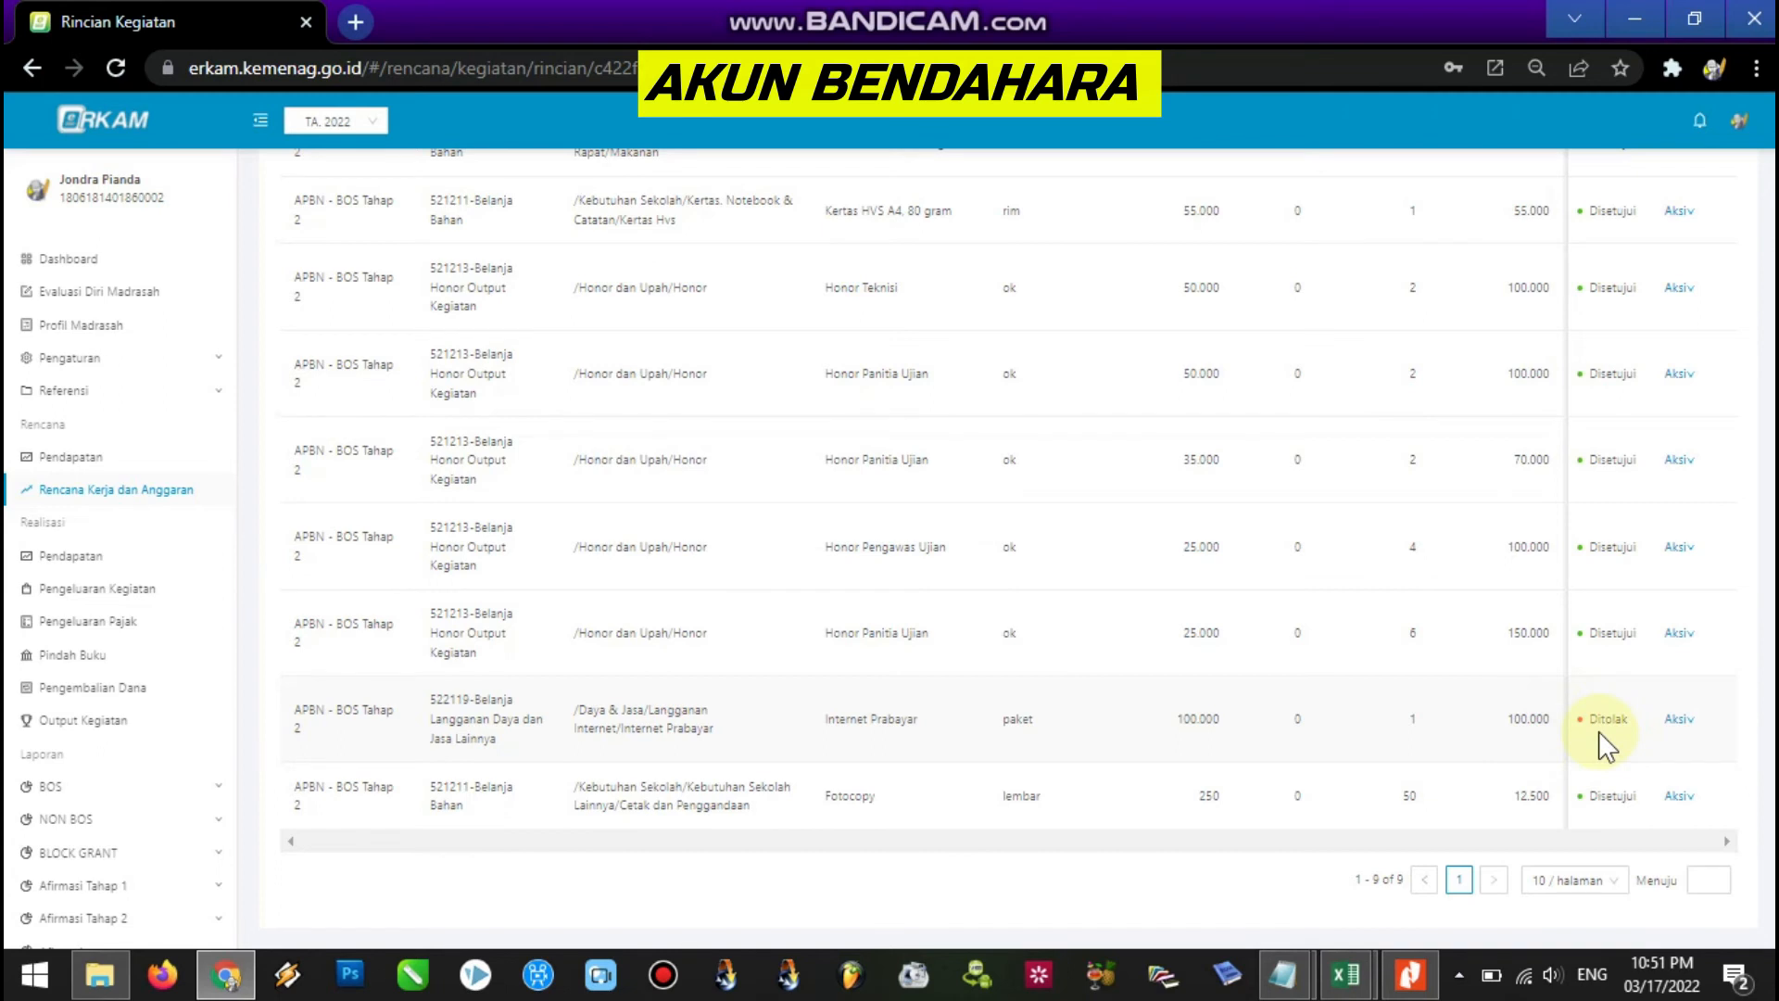
click(1680, 721)
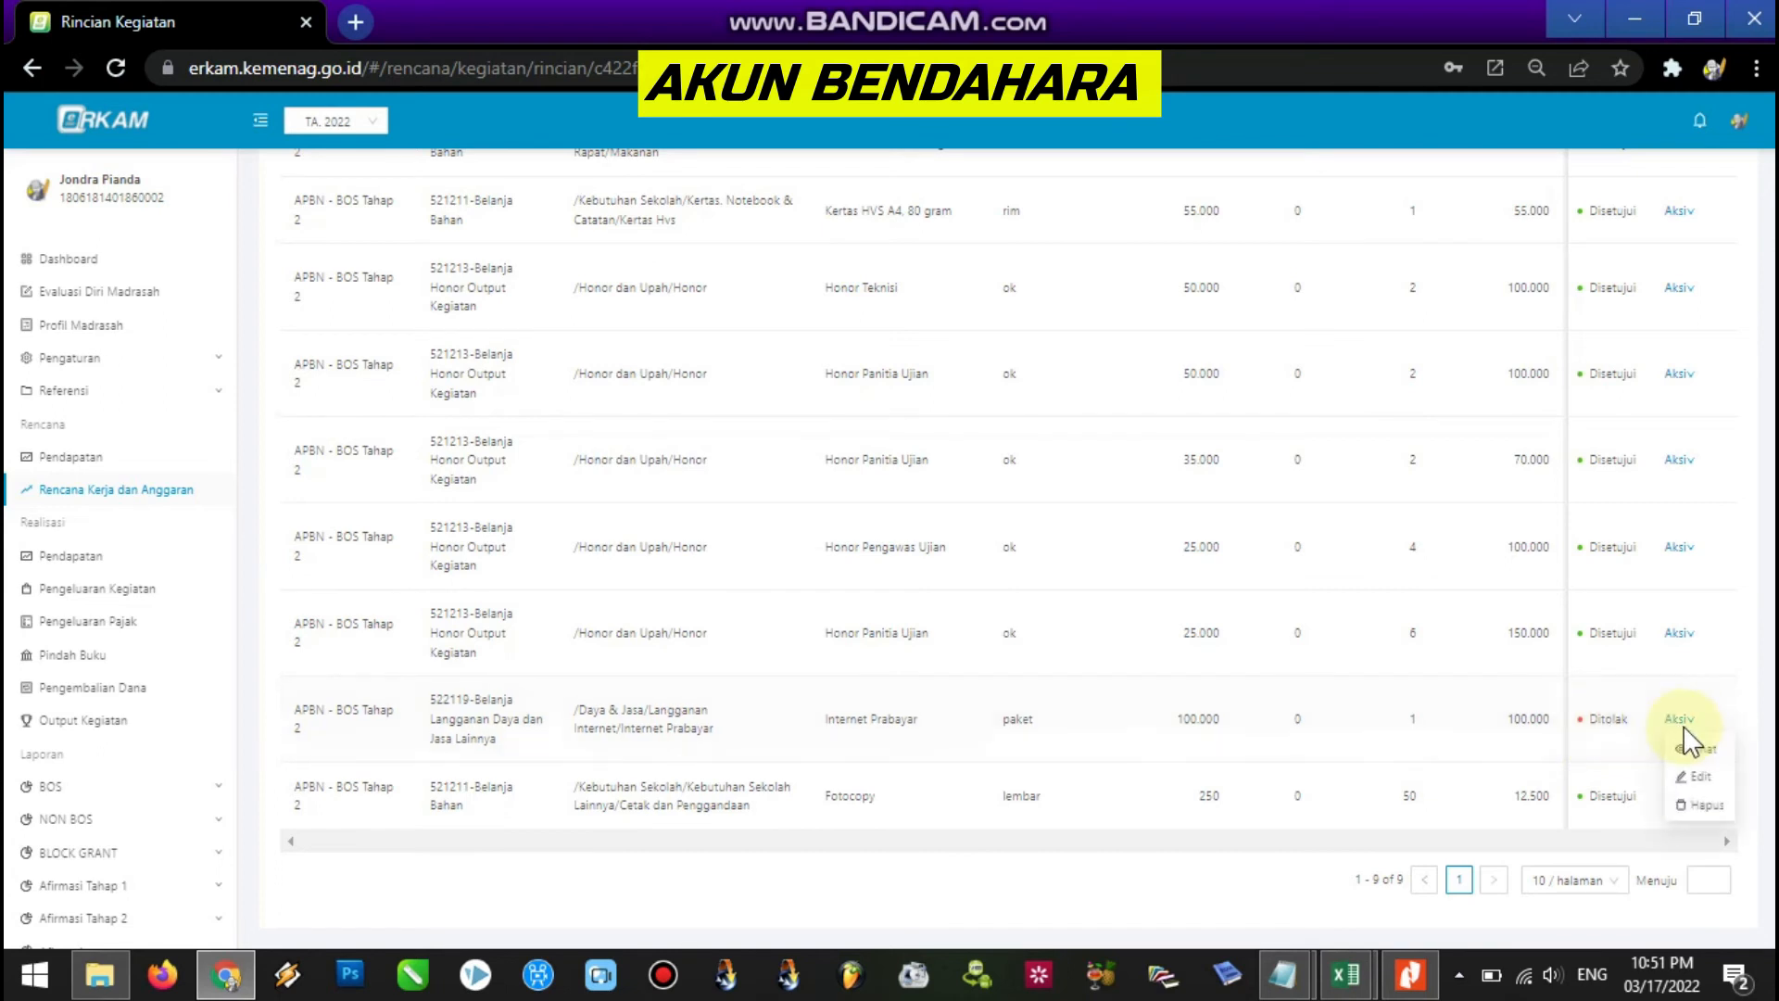
click(1735, 737)
click(1694, 720)
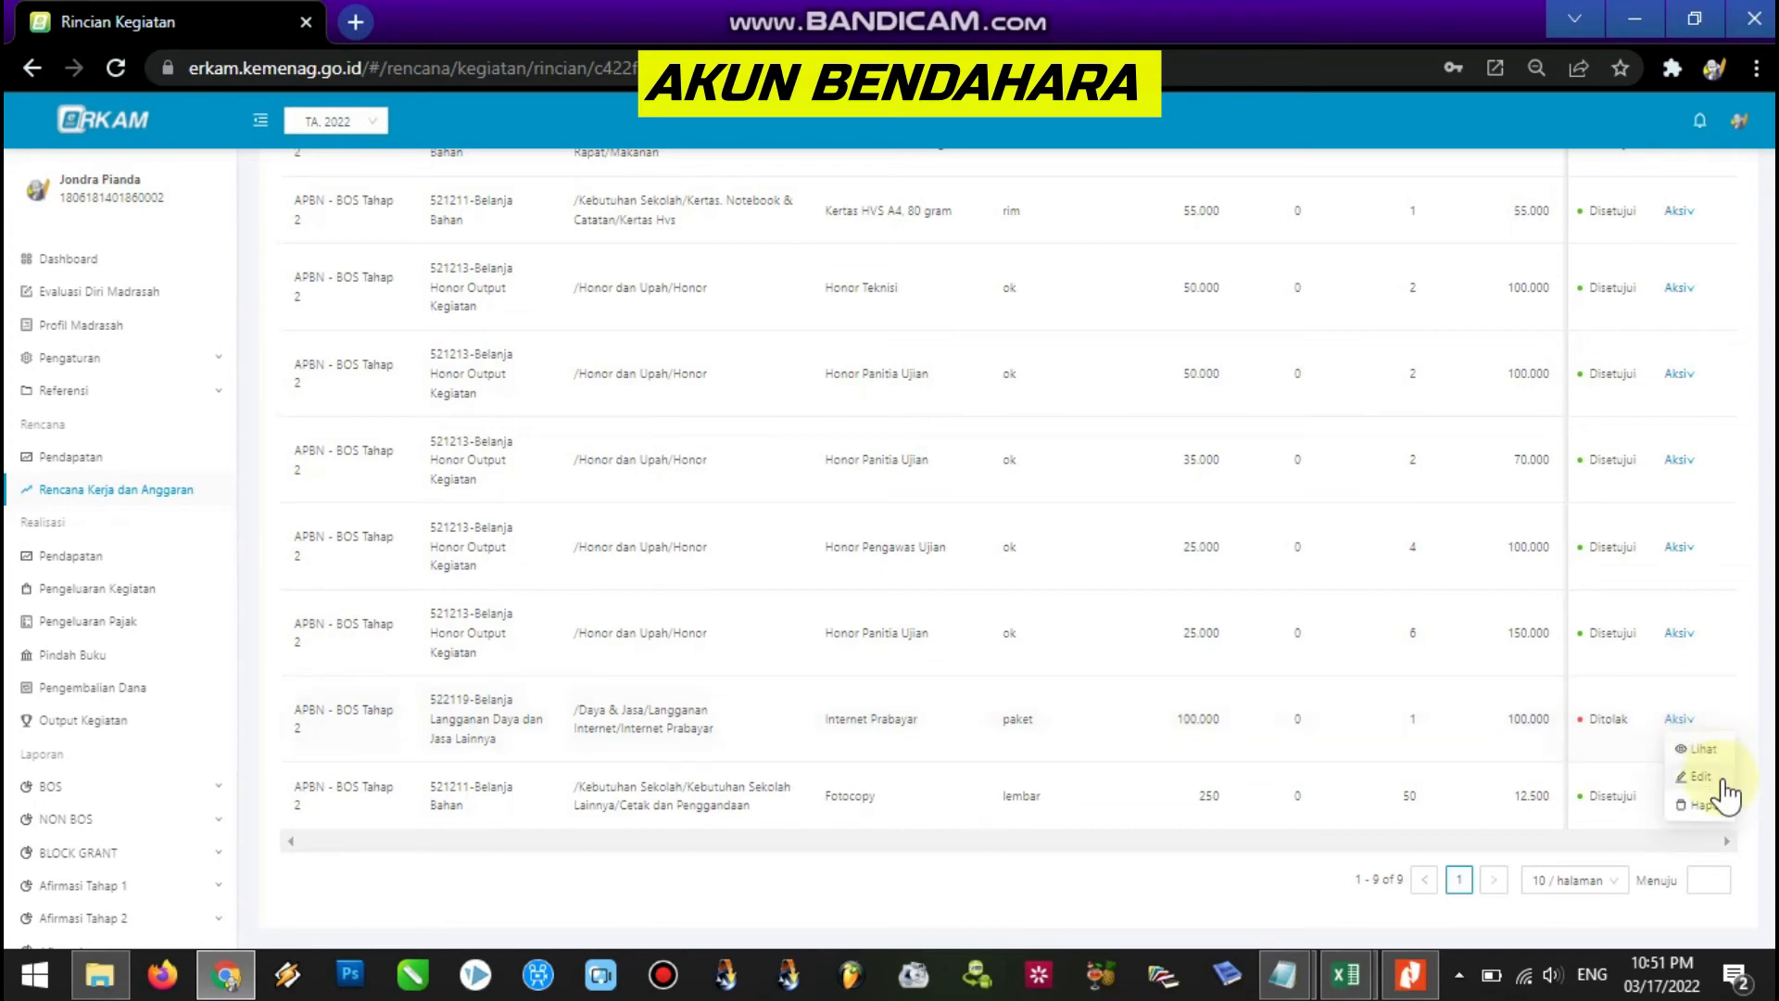
click(1717, 781)
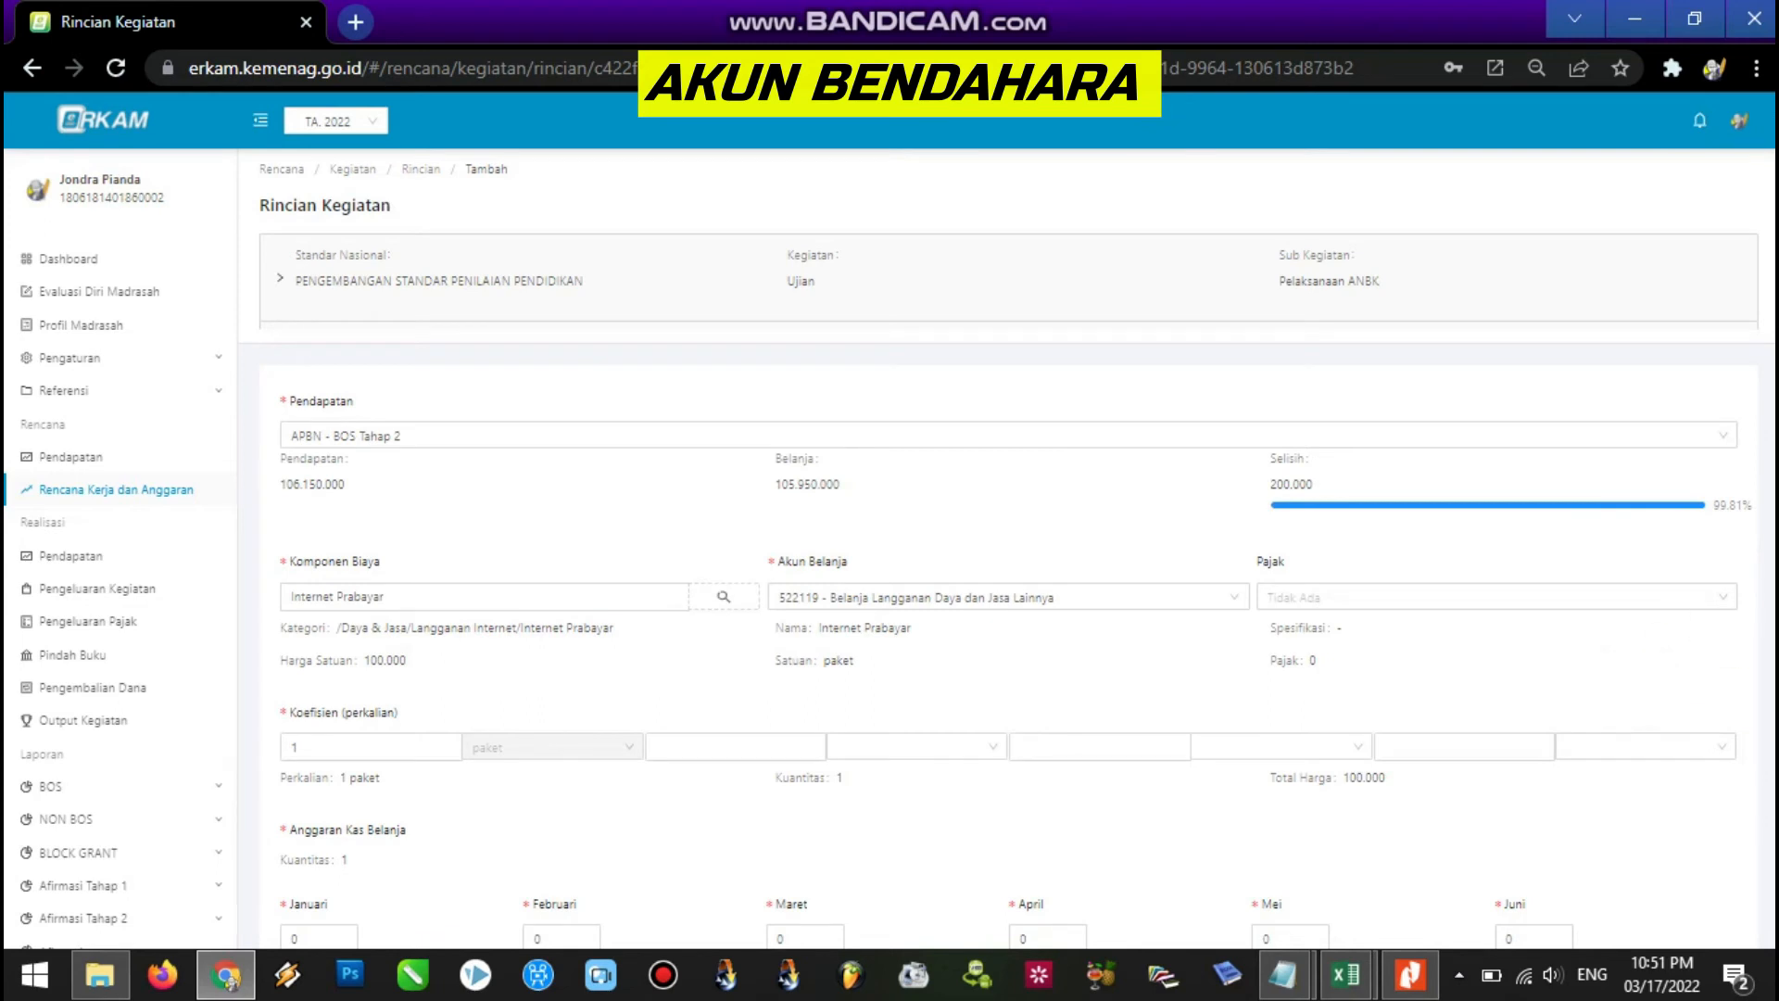
Search Komponen Biaya for 'internet pra' and choose Pilih Harga > Tetapkan Harga for Internet Prabayar.
scroll(1008, 548, down, 3)
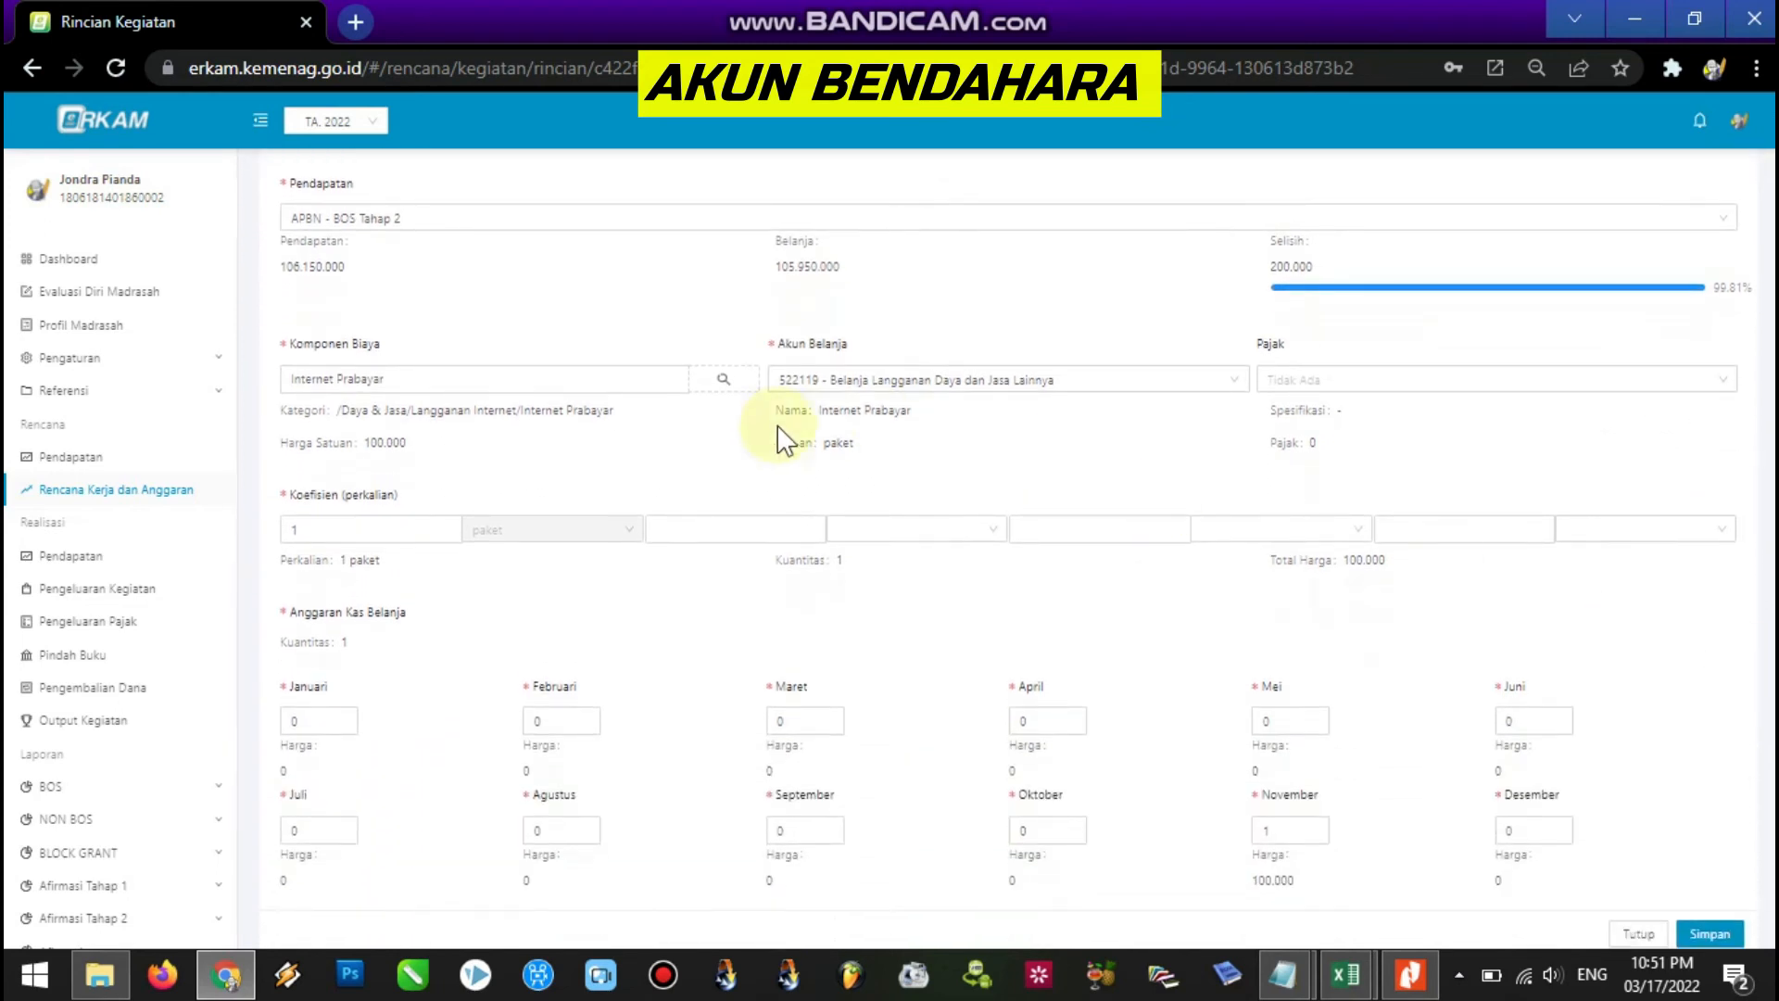
click(722, 390)
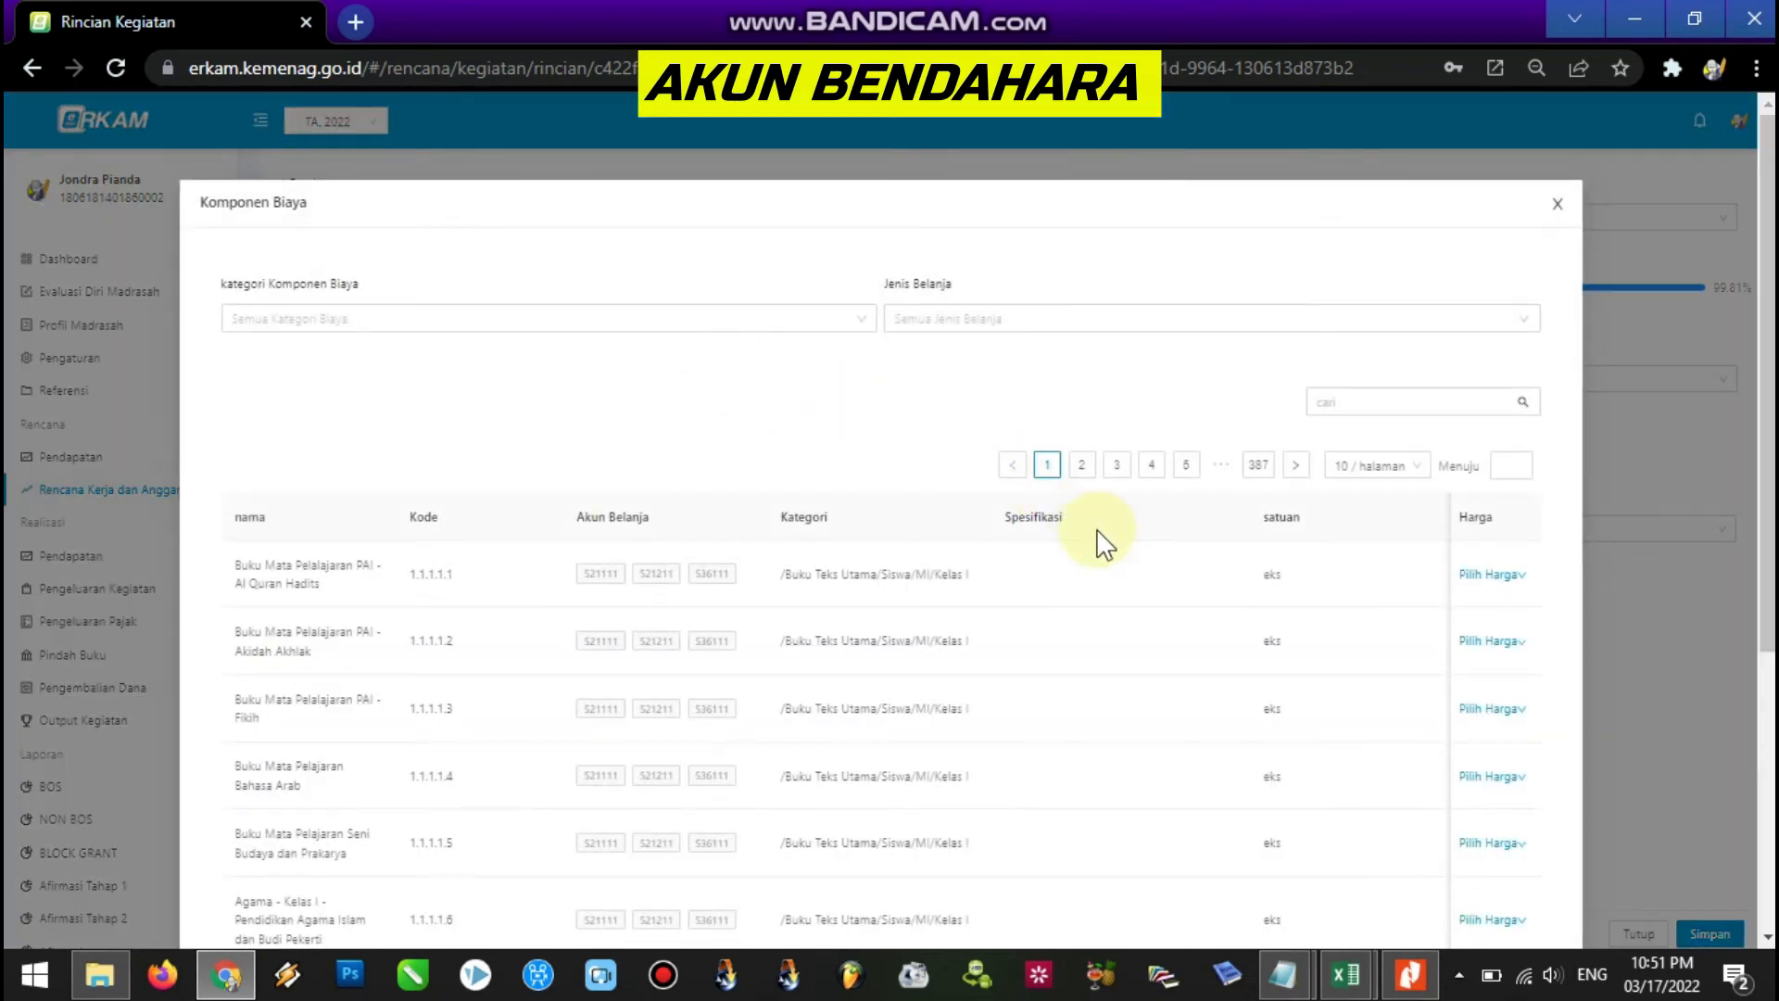
click(1378, 402)
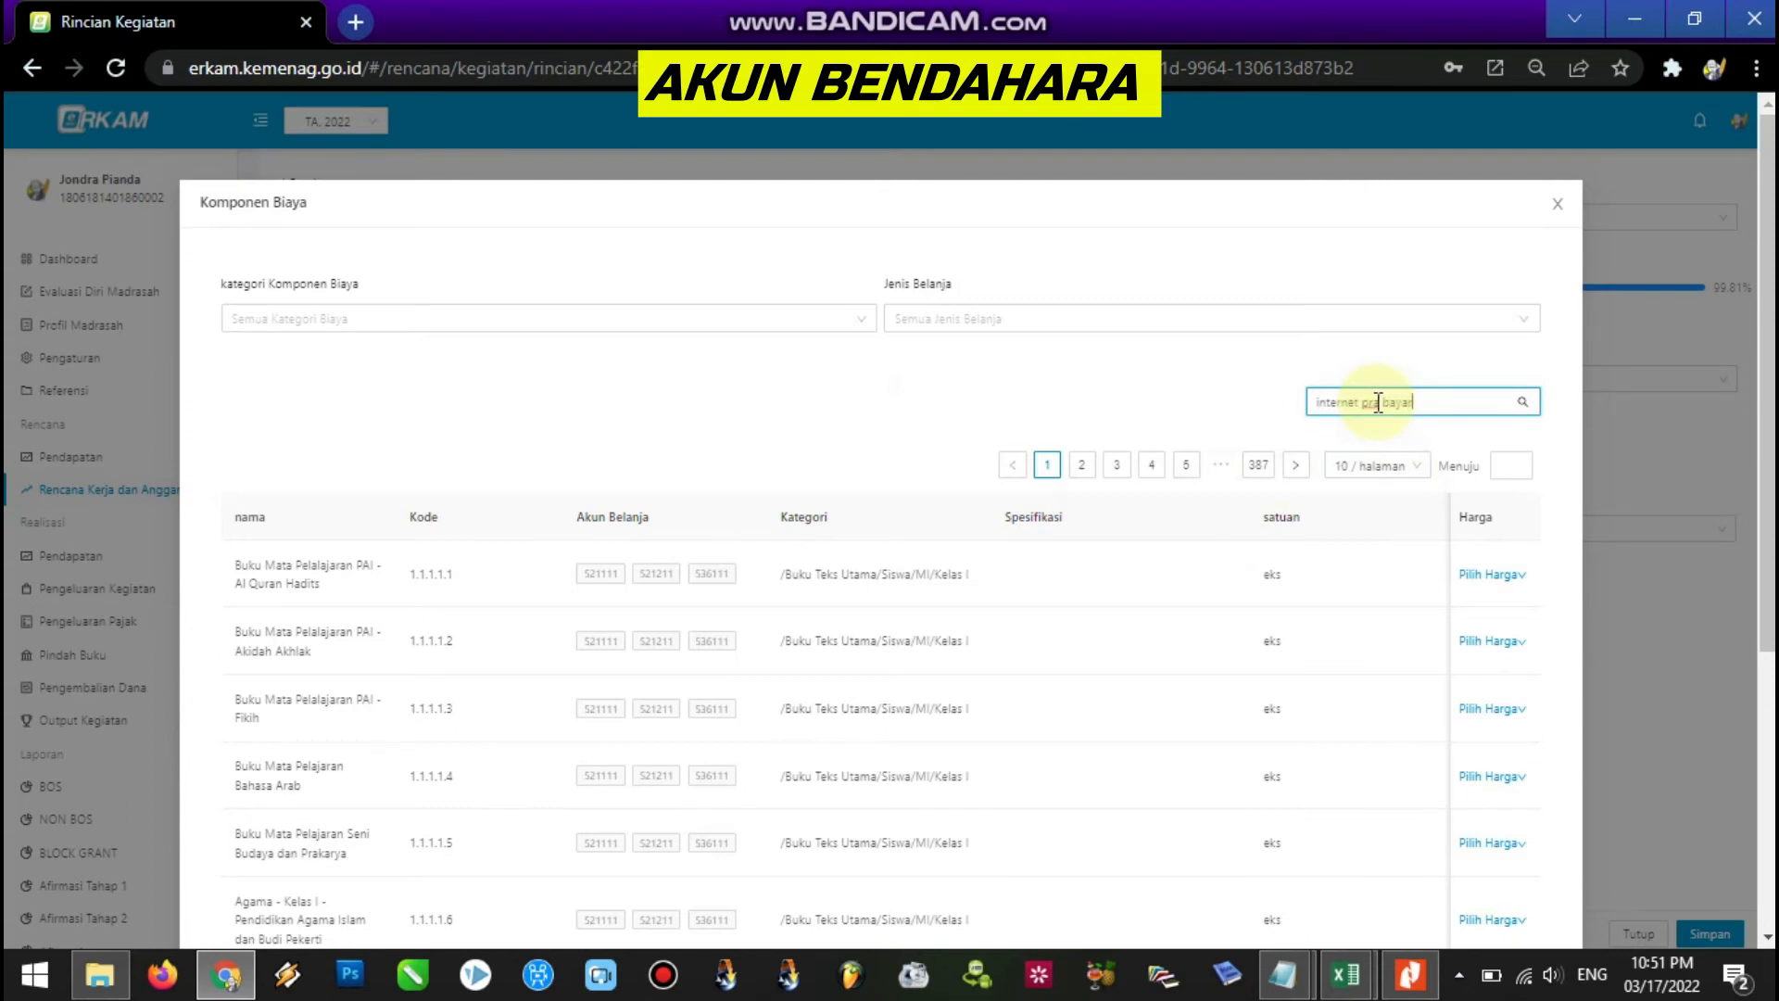
key(BackSpace)
key(BackSpace)
key(BackSpace)
key(BackSpace)
key(BackSpace)
key(BackSpace)
click(1512, 576)
click(1520, 697)
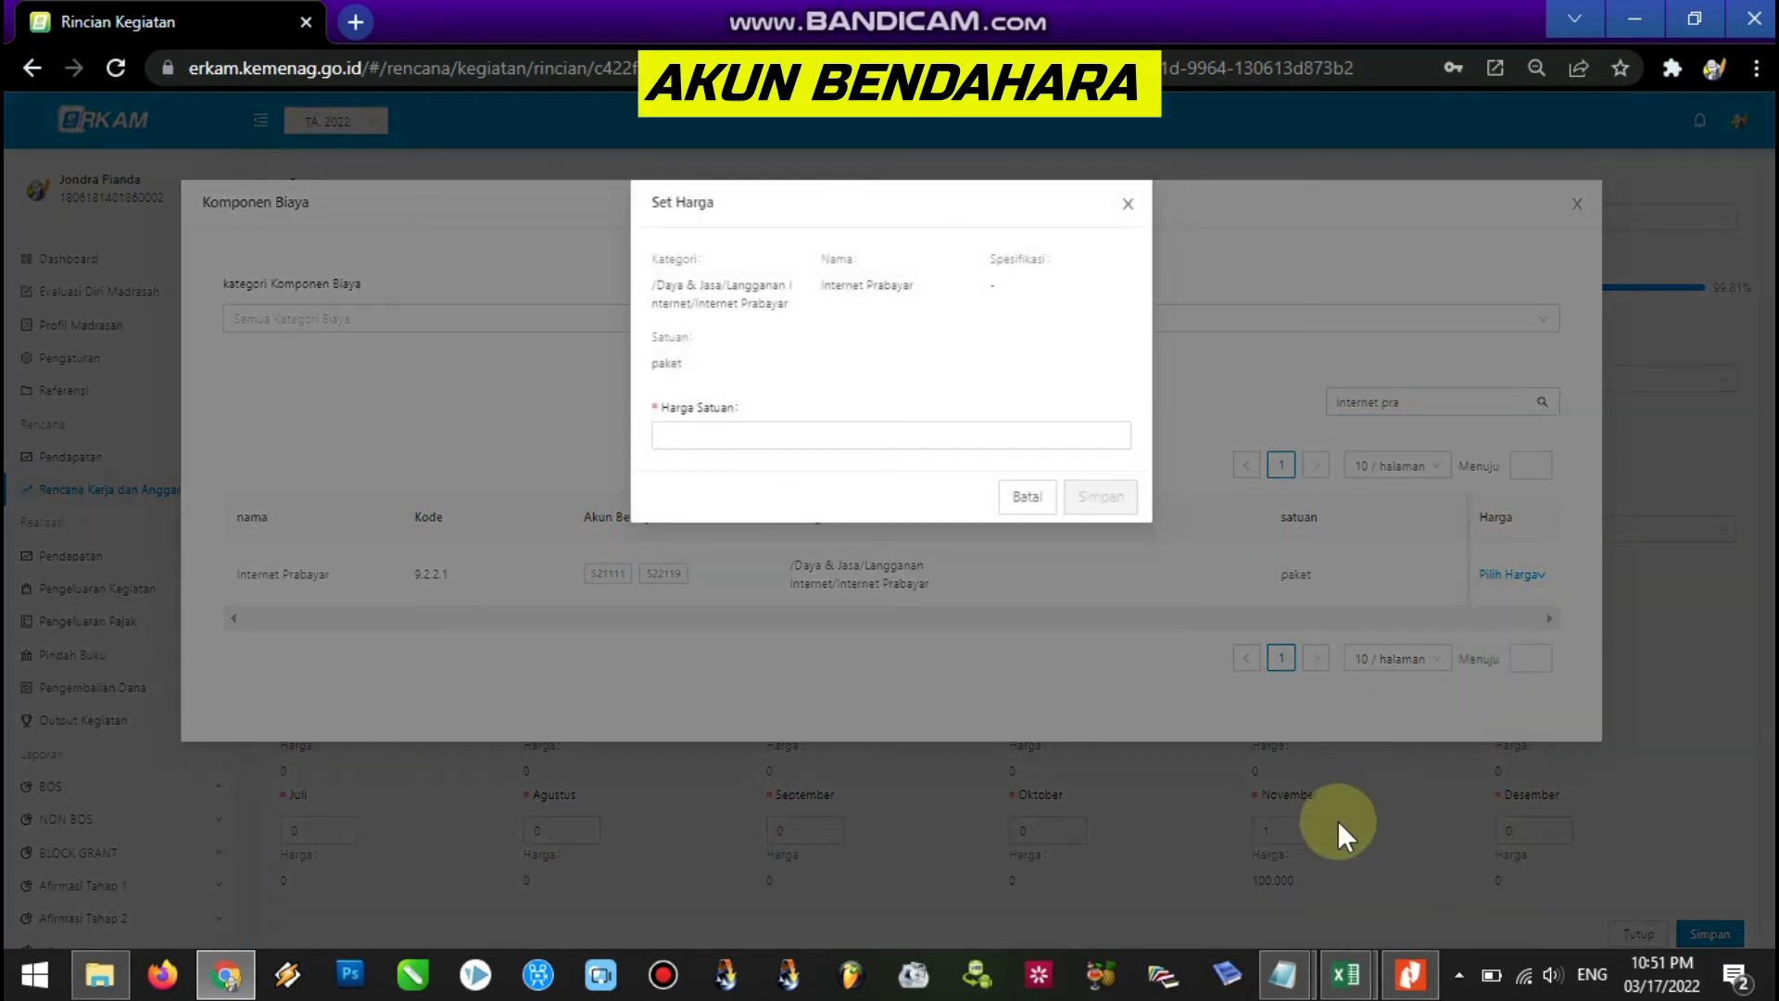
mouse_move(1342, 983)
click(1272, 882)
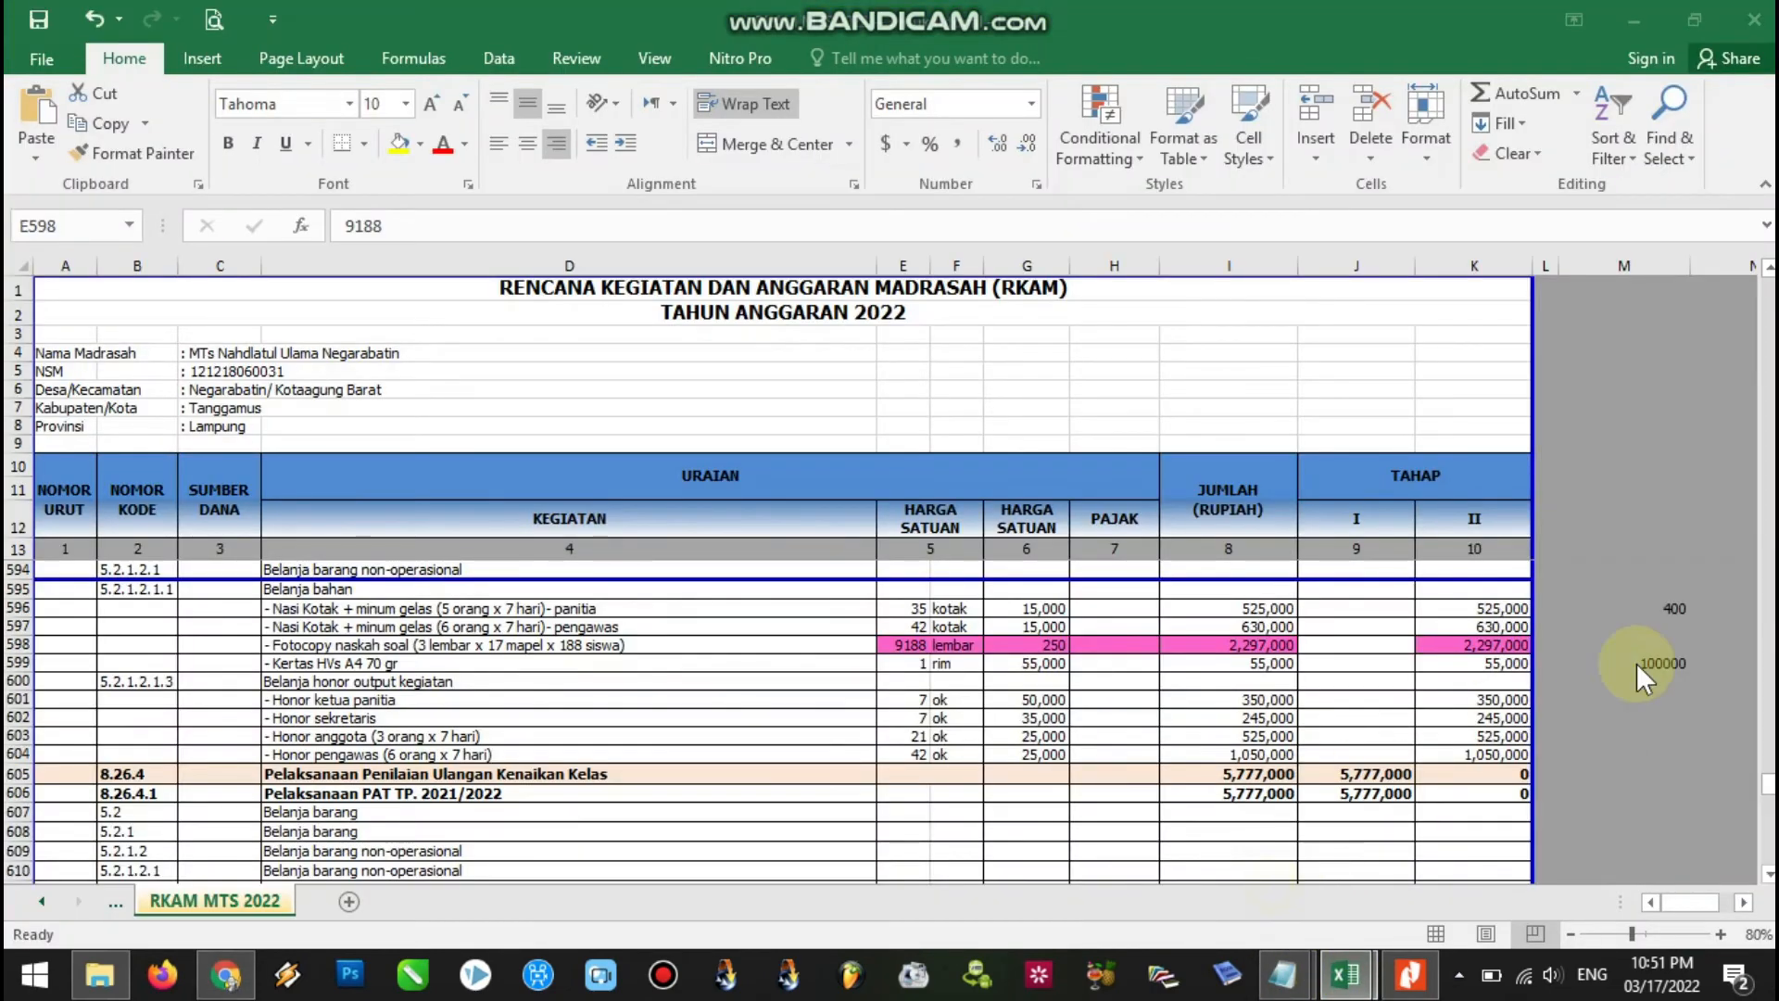
Change the Internet Prabayar unit price in G660 to 200,000, making the ANBK total 1,027,500.
drag(1771, 793, 1770, 836)
click(1039, 682)
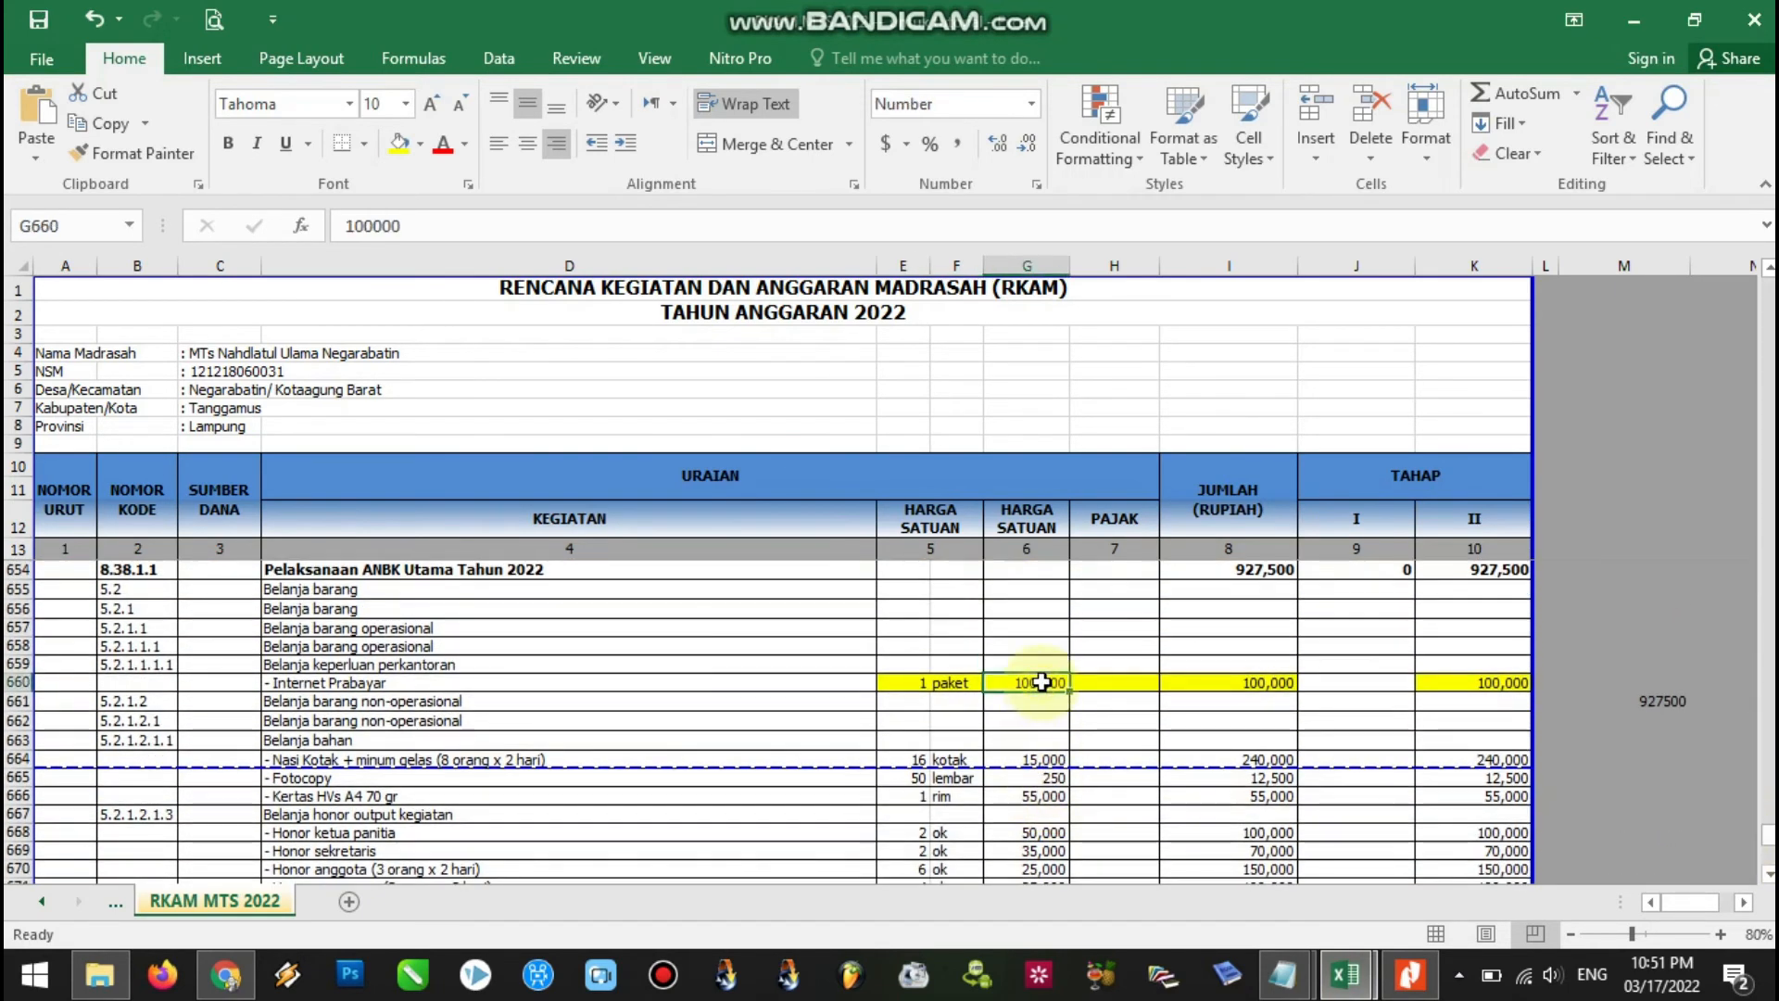
click(1460, 682)
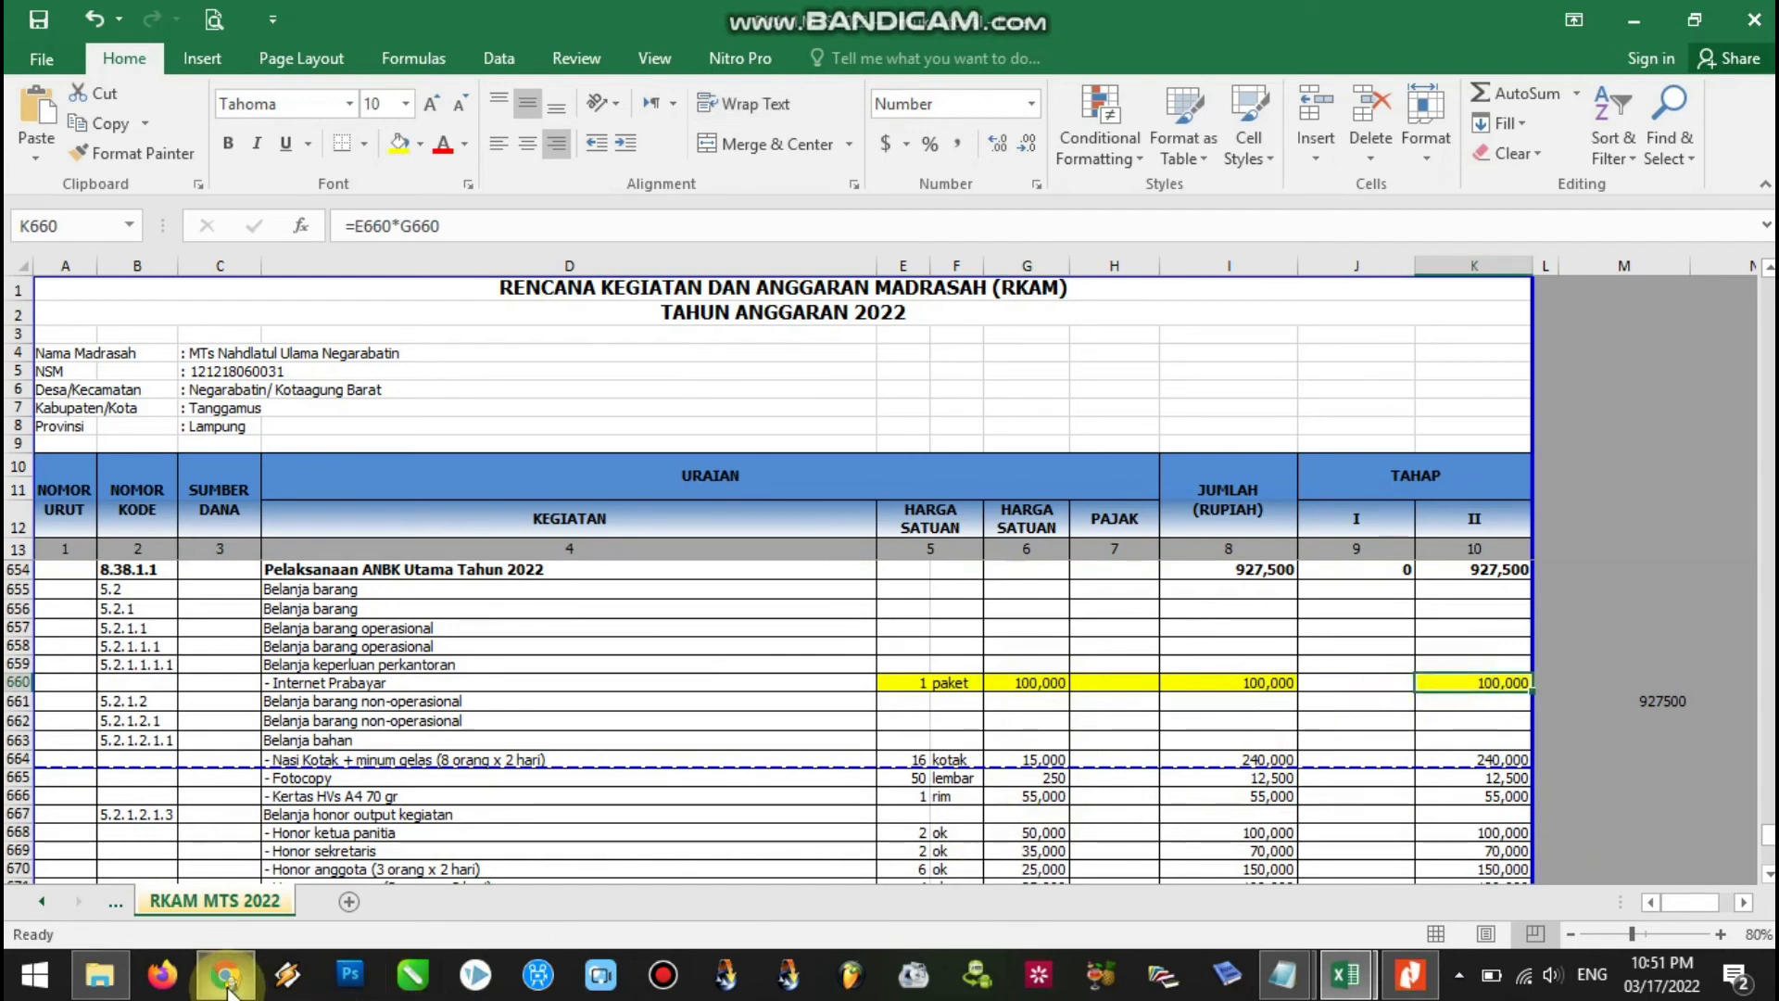
click(914, 683)
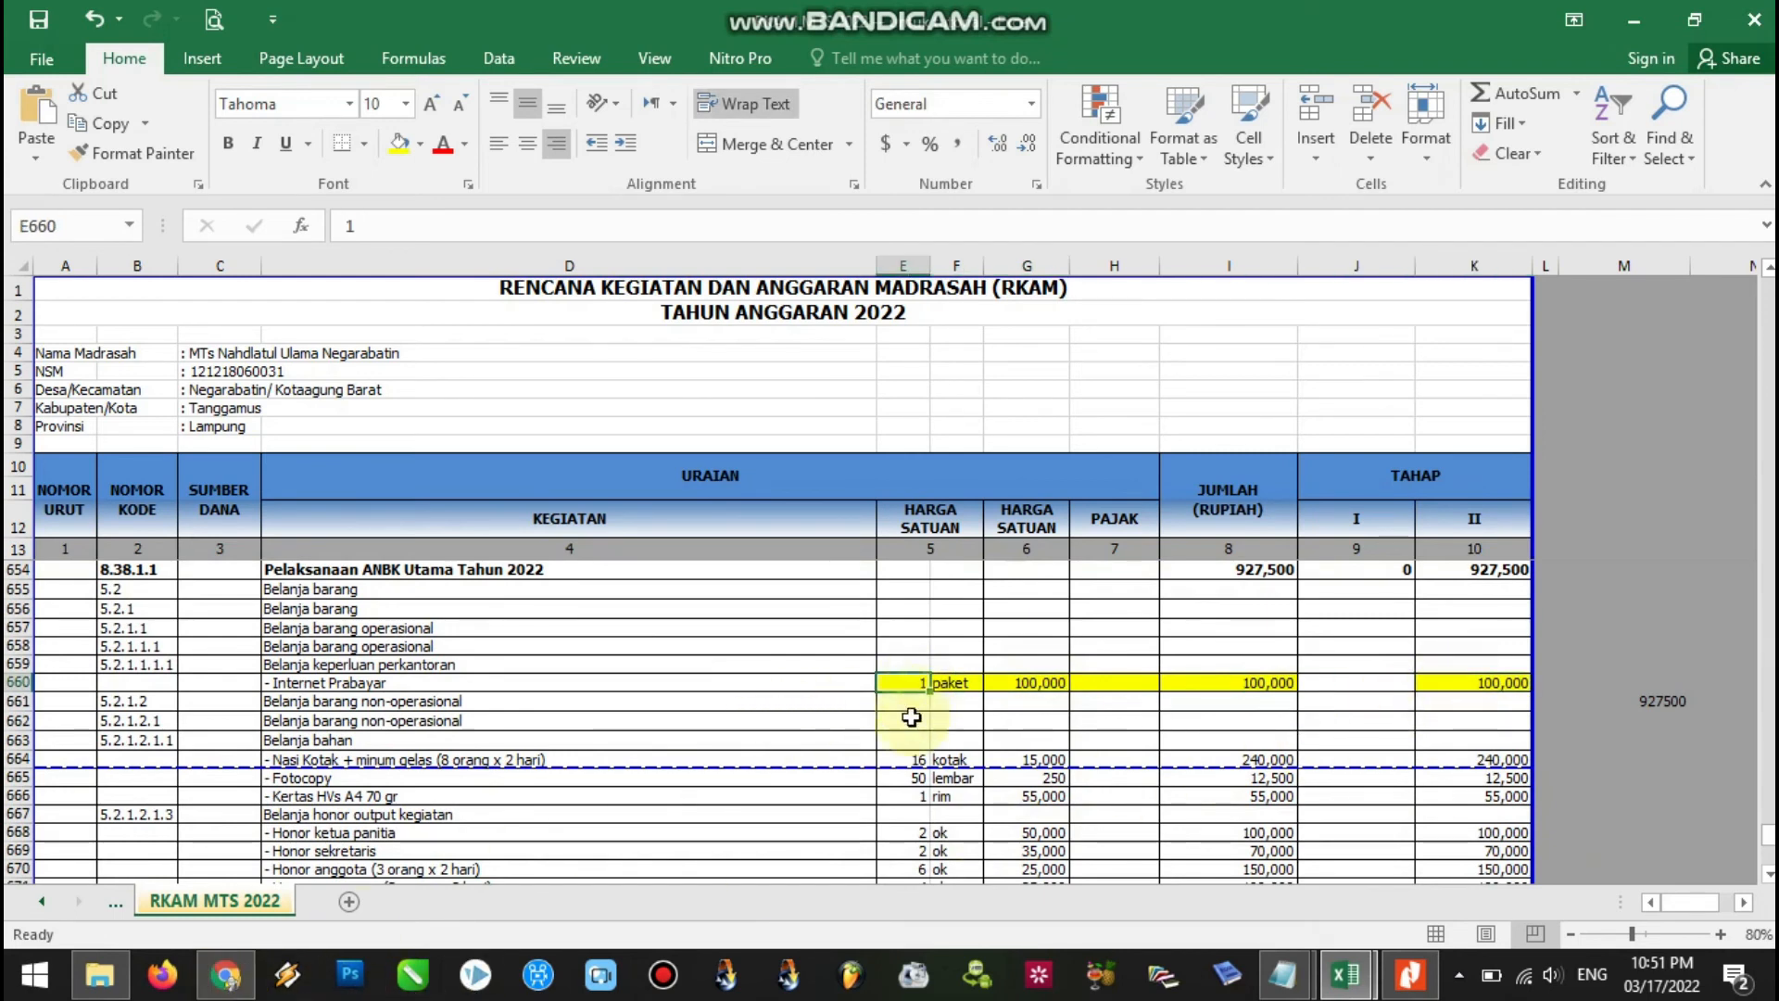
click(1025, 686)
text(200,00)
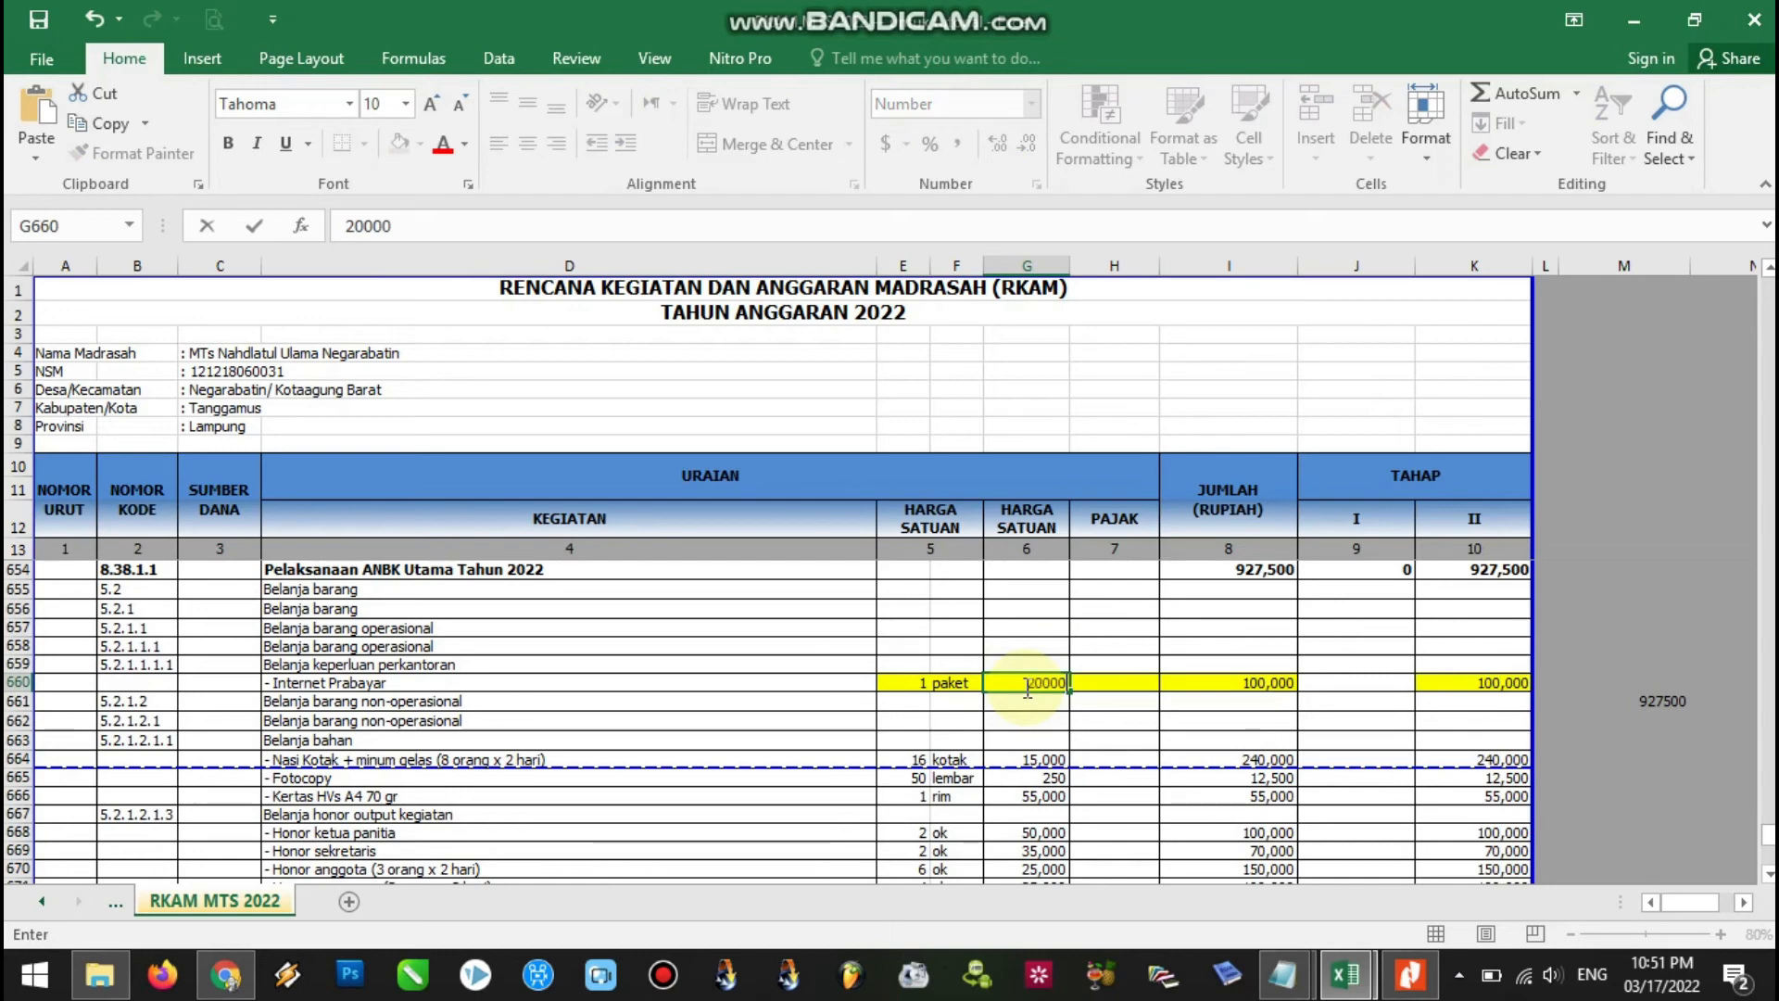
text(0)
click(1180, 625)
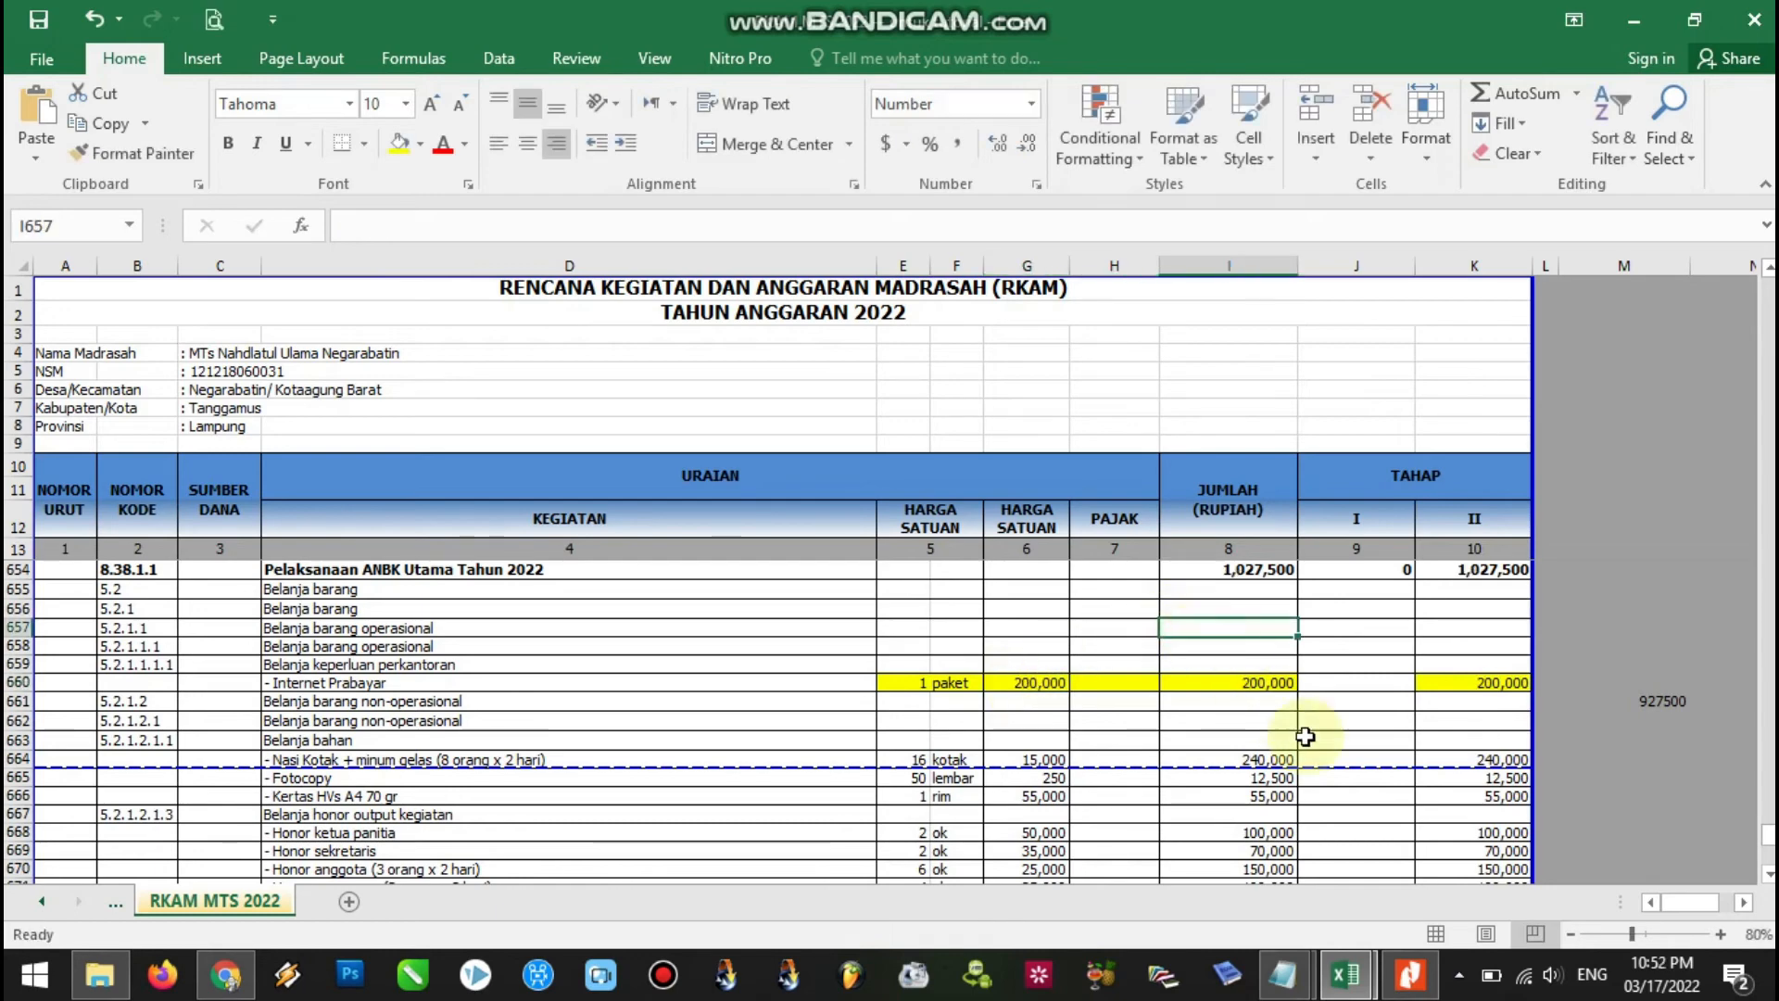
Enter and save a Harga Satuan of 200000 for Internet Prabayar in ERKAM.
click(226, 975)
click(715, 432)
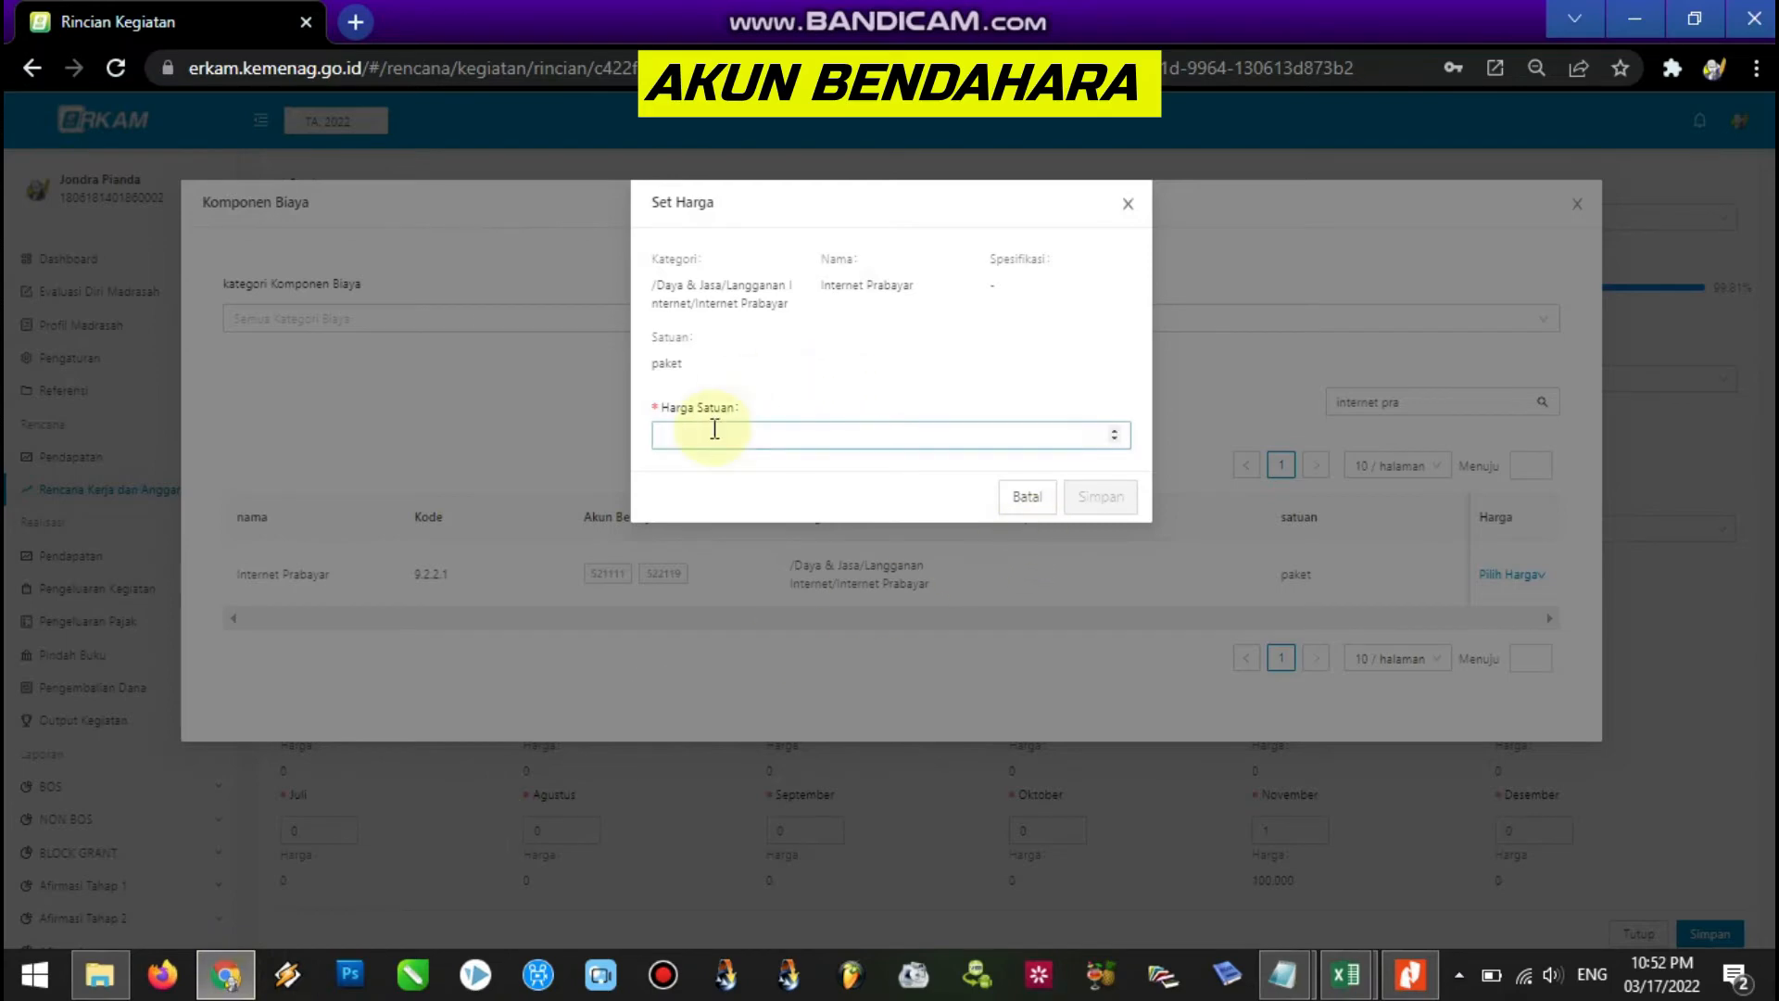
text(20000)
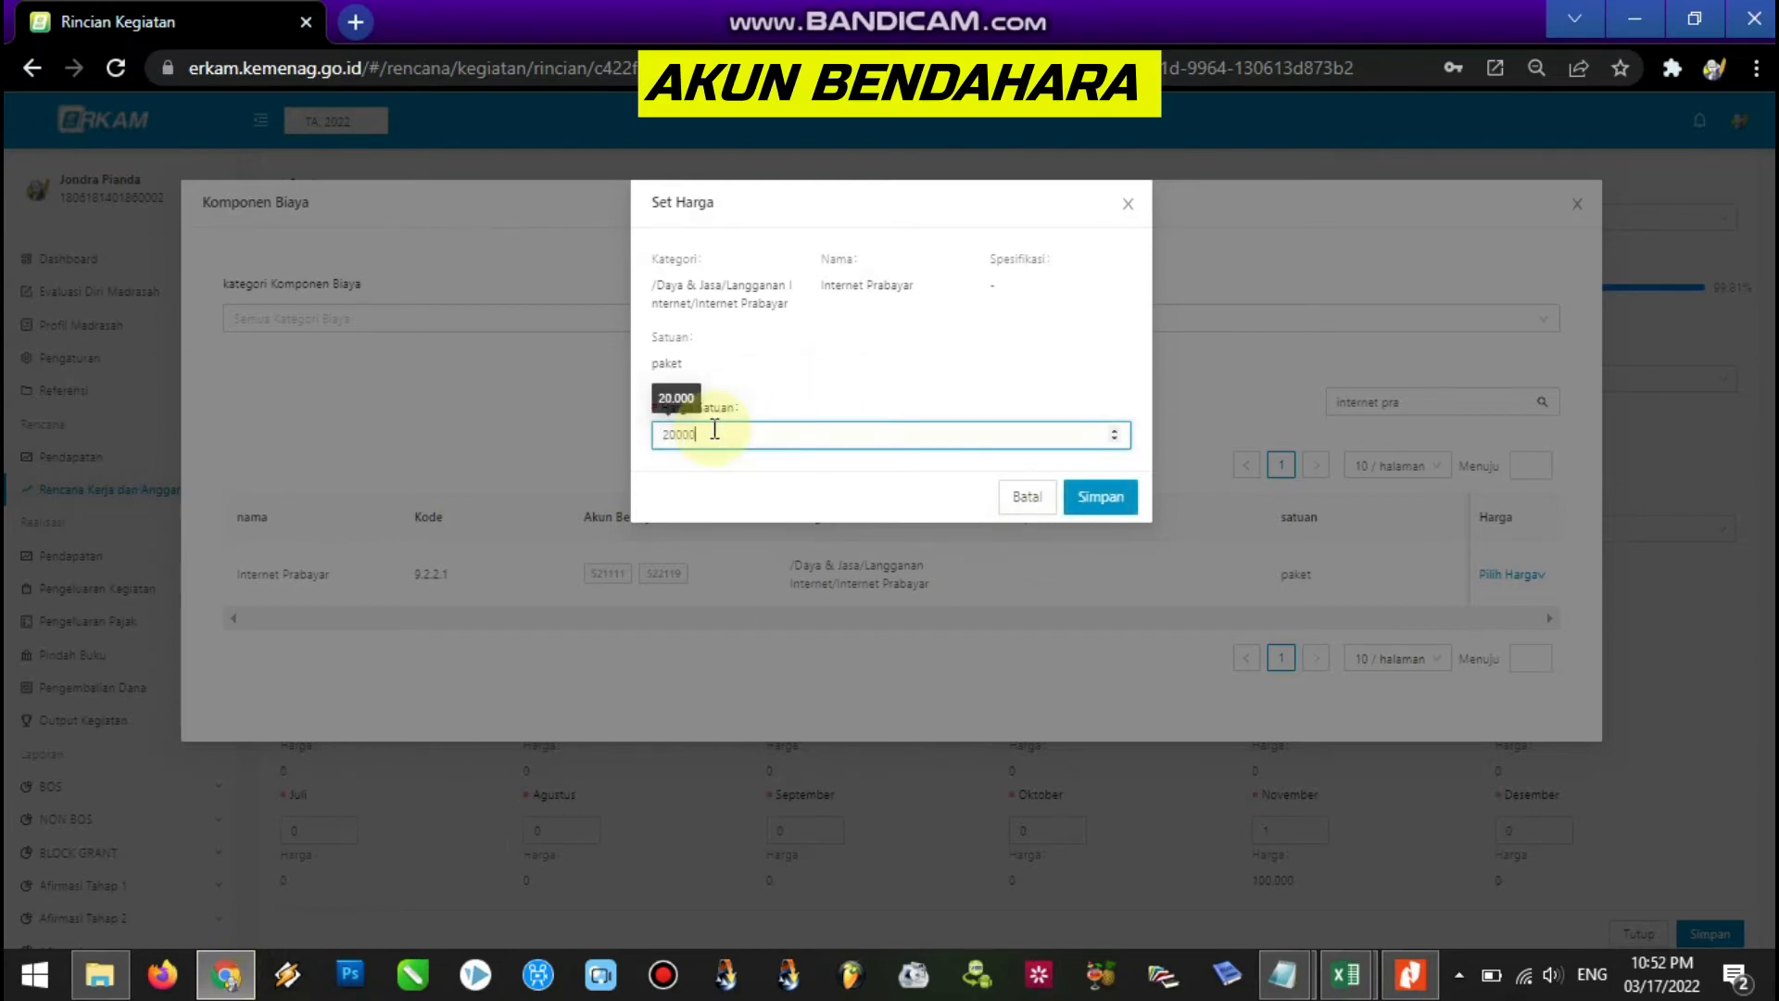
text(0)
click(1099, 497)
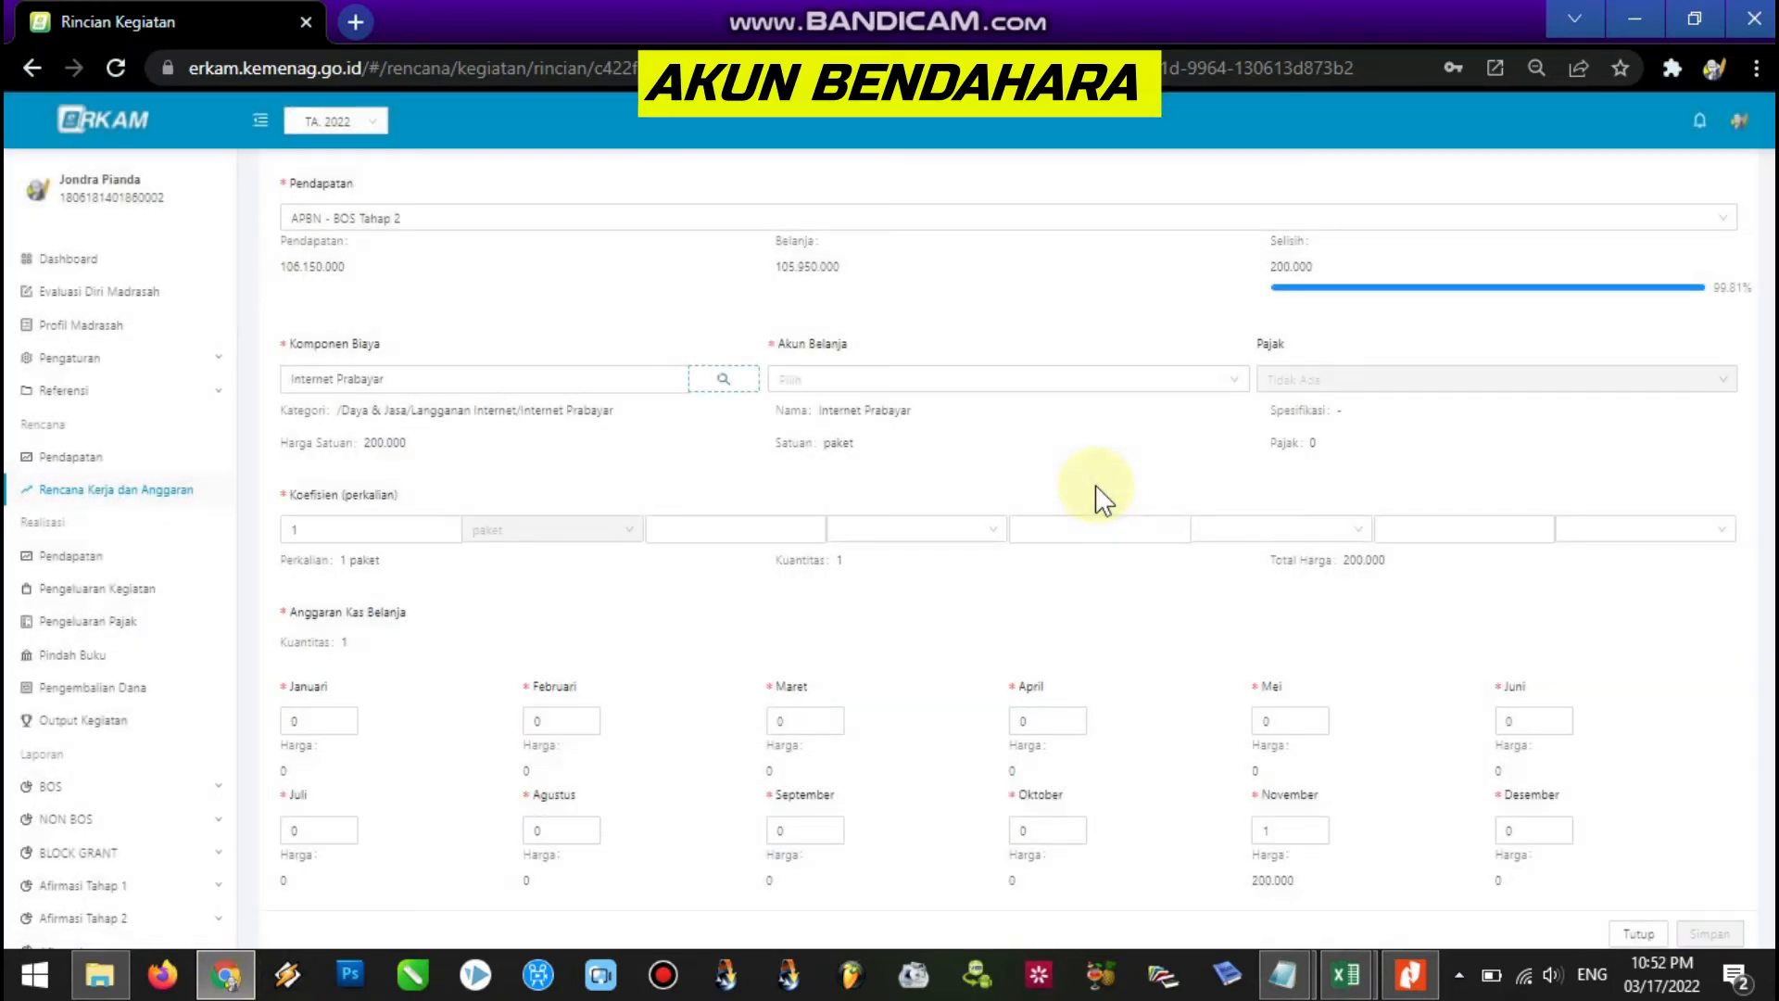
click(320, 524)
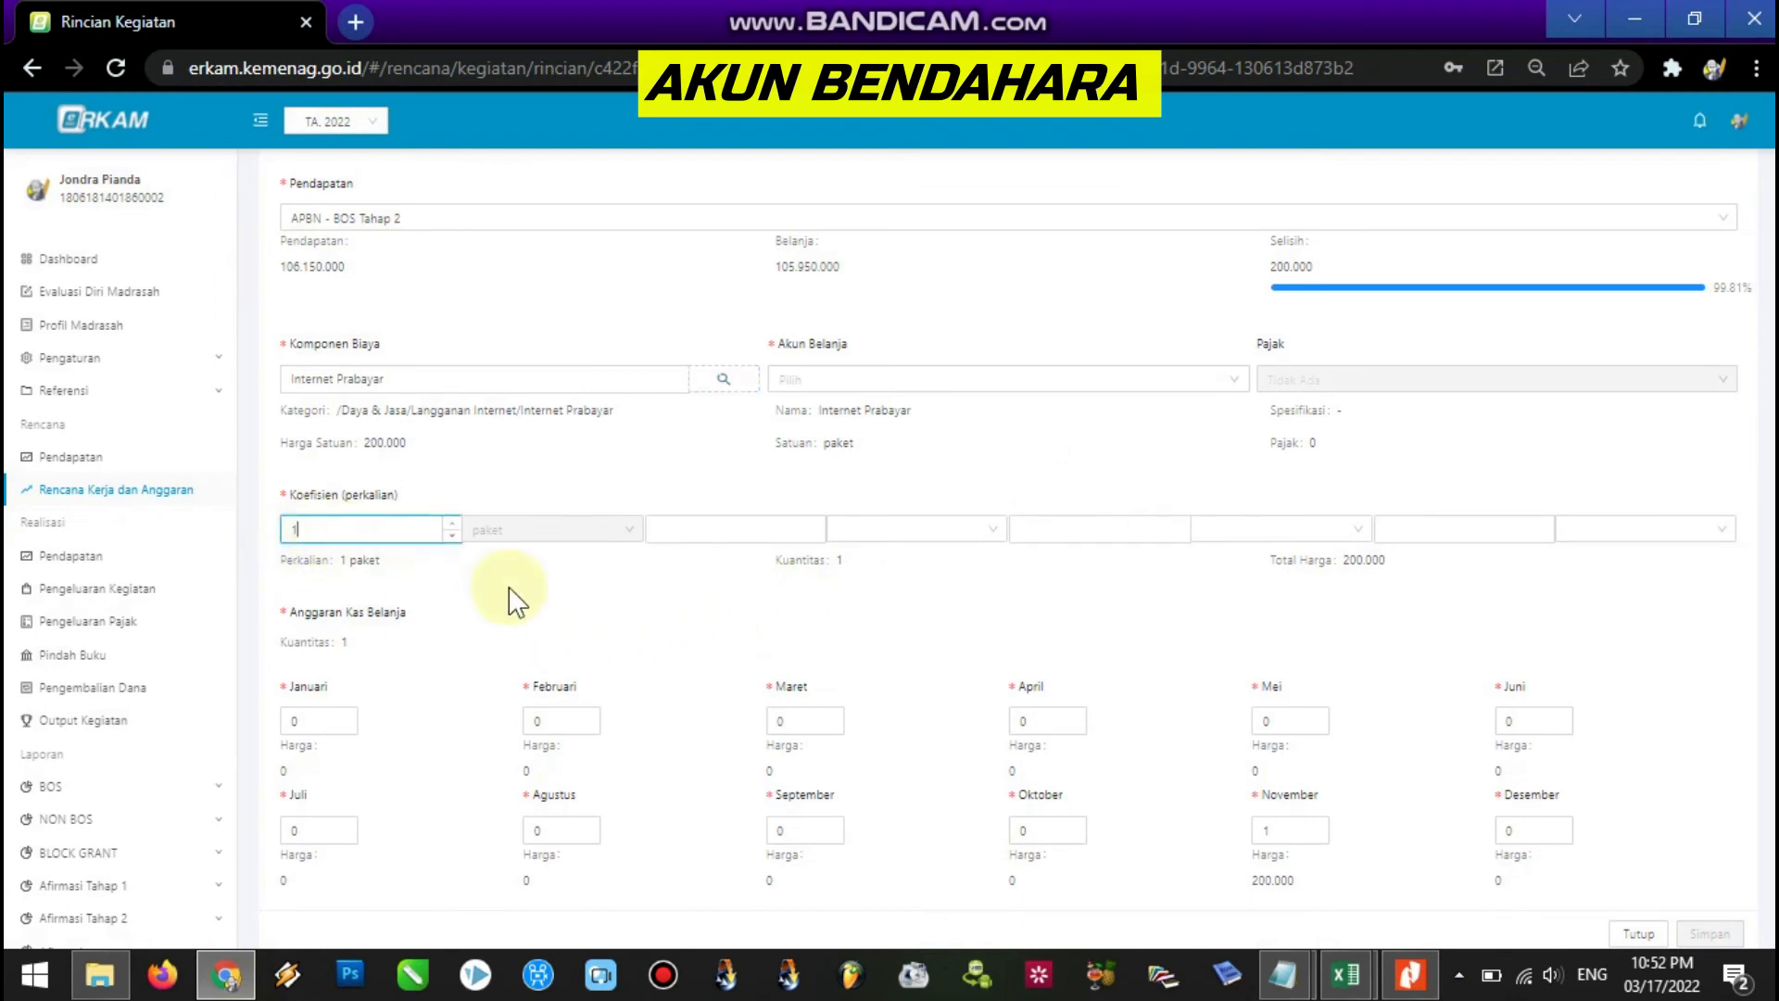
Pick account 522119 Belanja Langganan Daya dan Jasa Lainnya and save the item.
scroll(1372, 751, down, 1)
click(1291, 801)
click(973, 352)
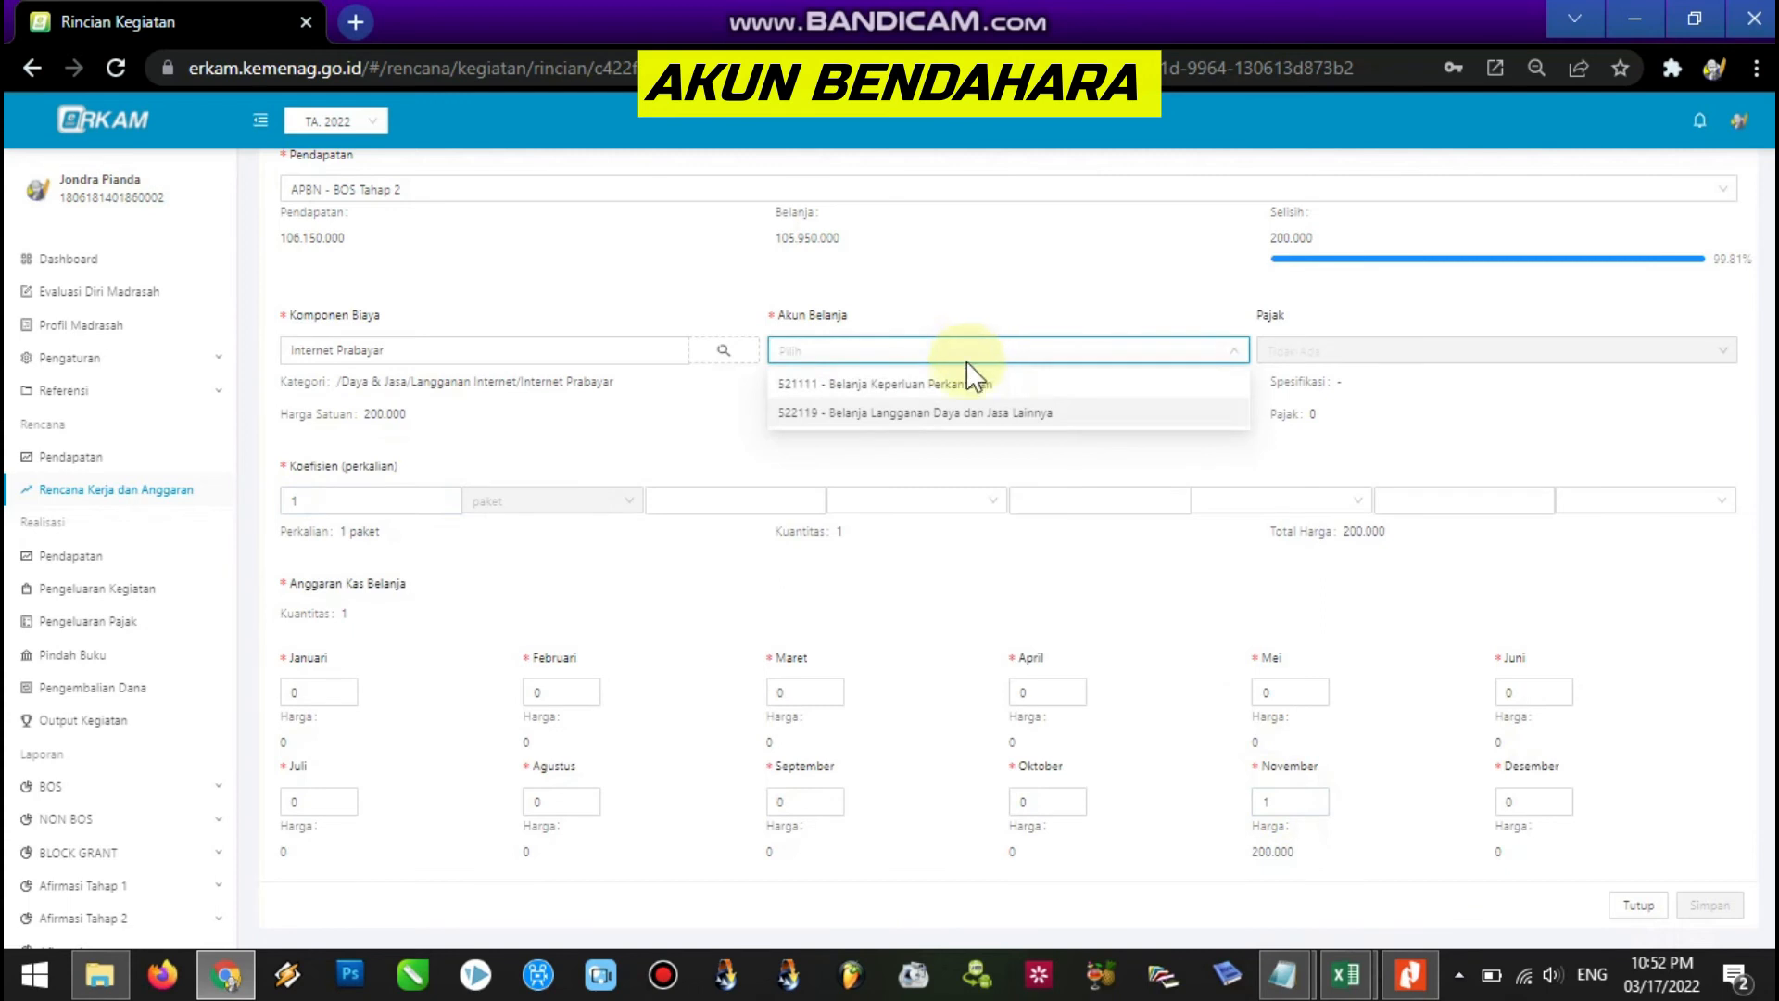
click(997, 416)
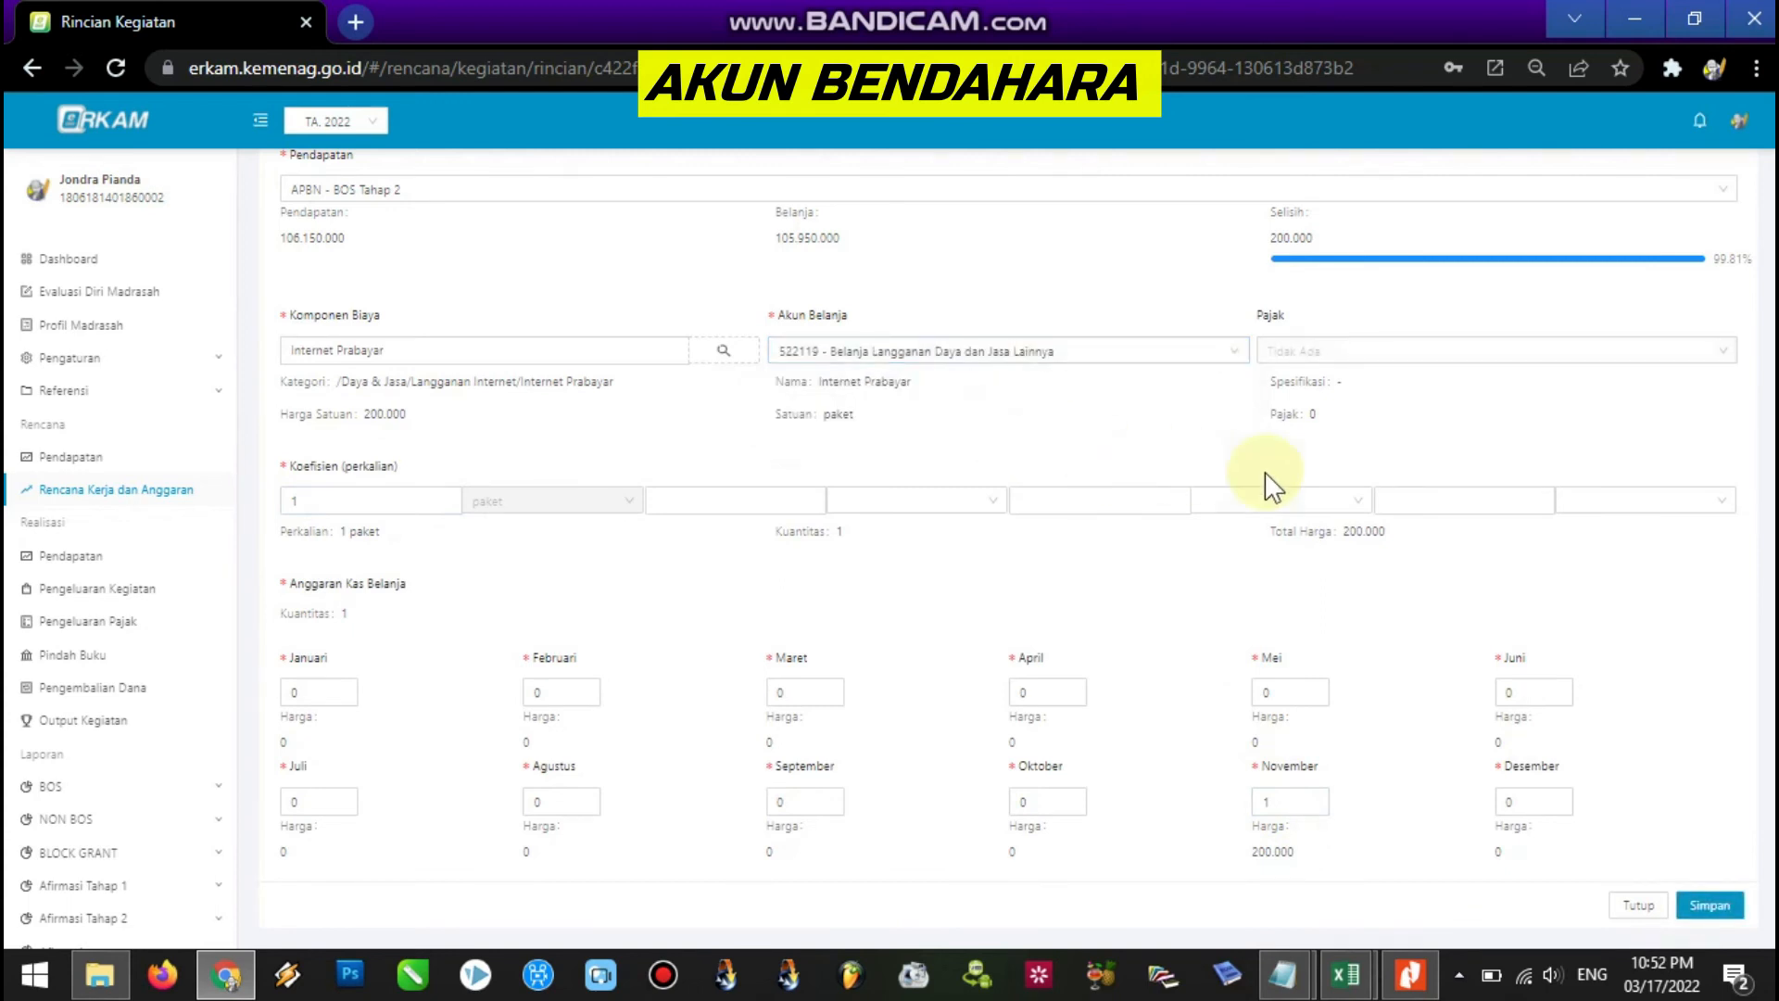
click(1710, 906)
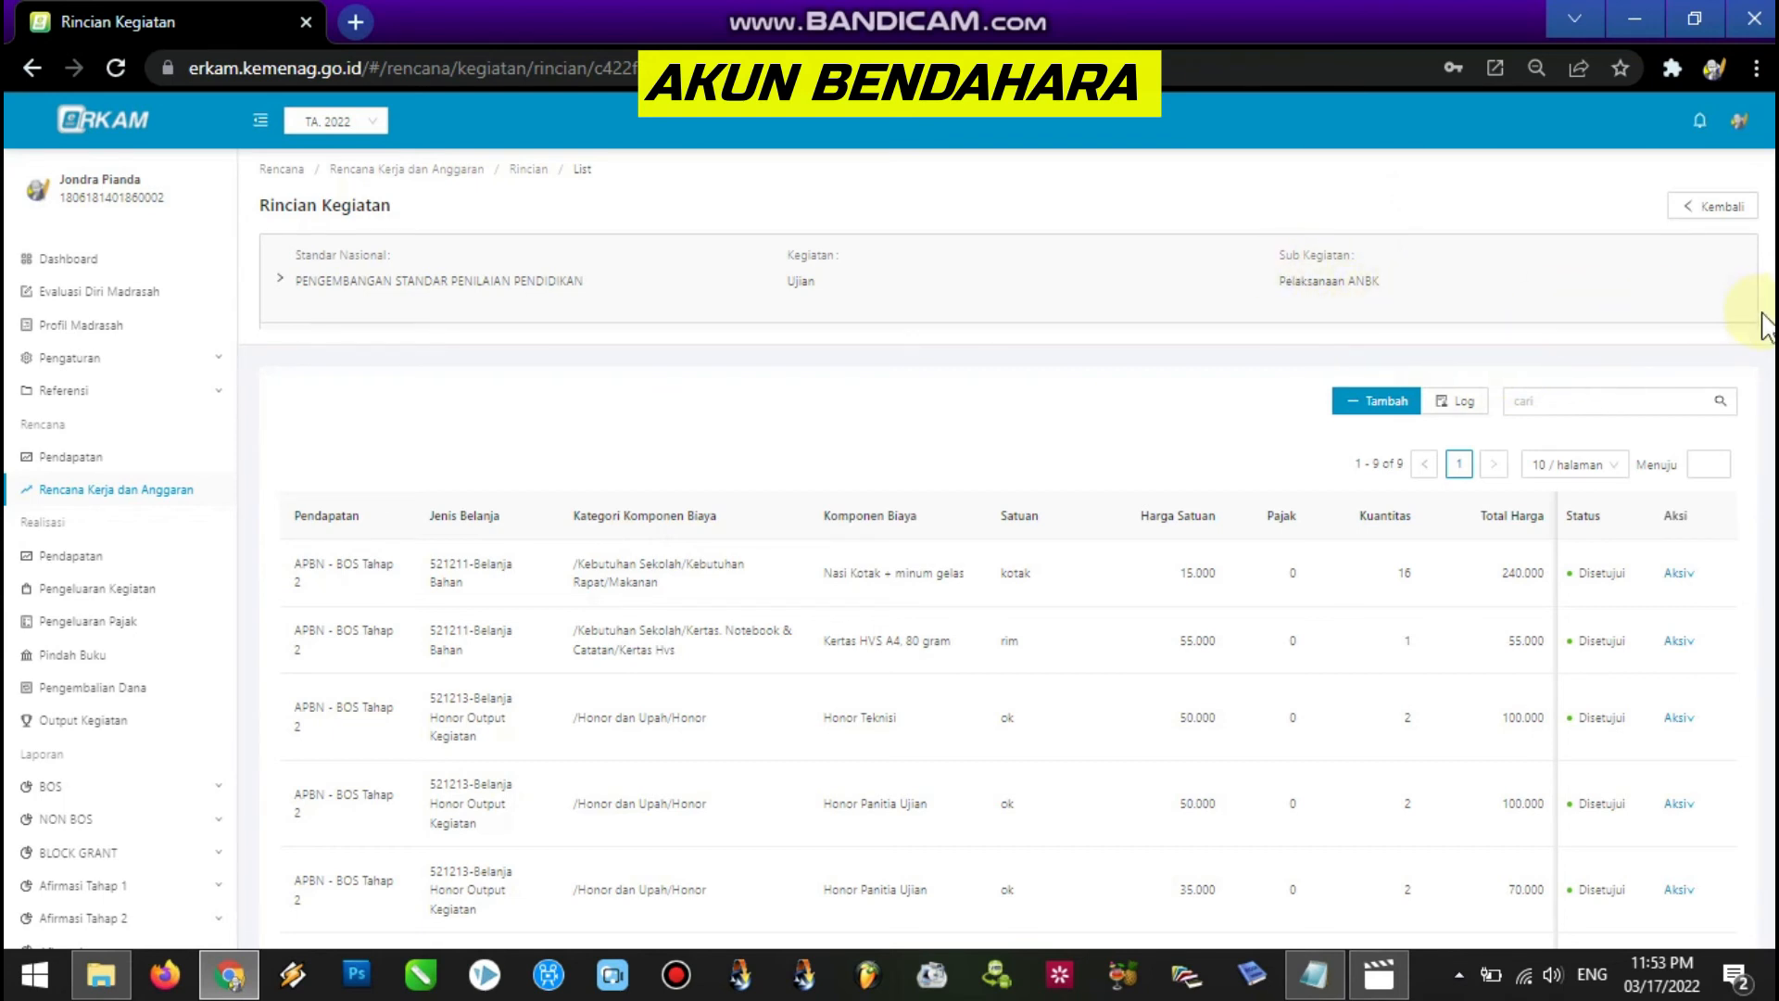
Verify Internet Prabayar reads 1 paket × 200,000 with Menunggu status, then log out of the treasurer account.
scroll(1713, 414, down, 4)
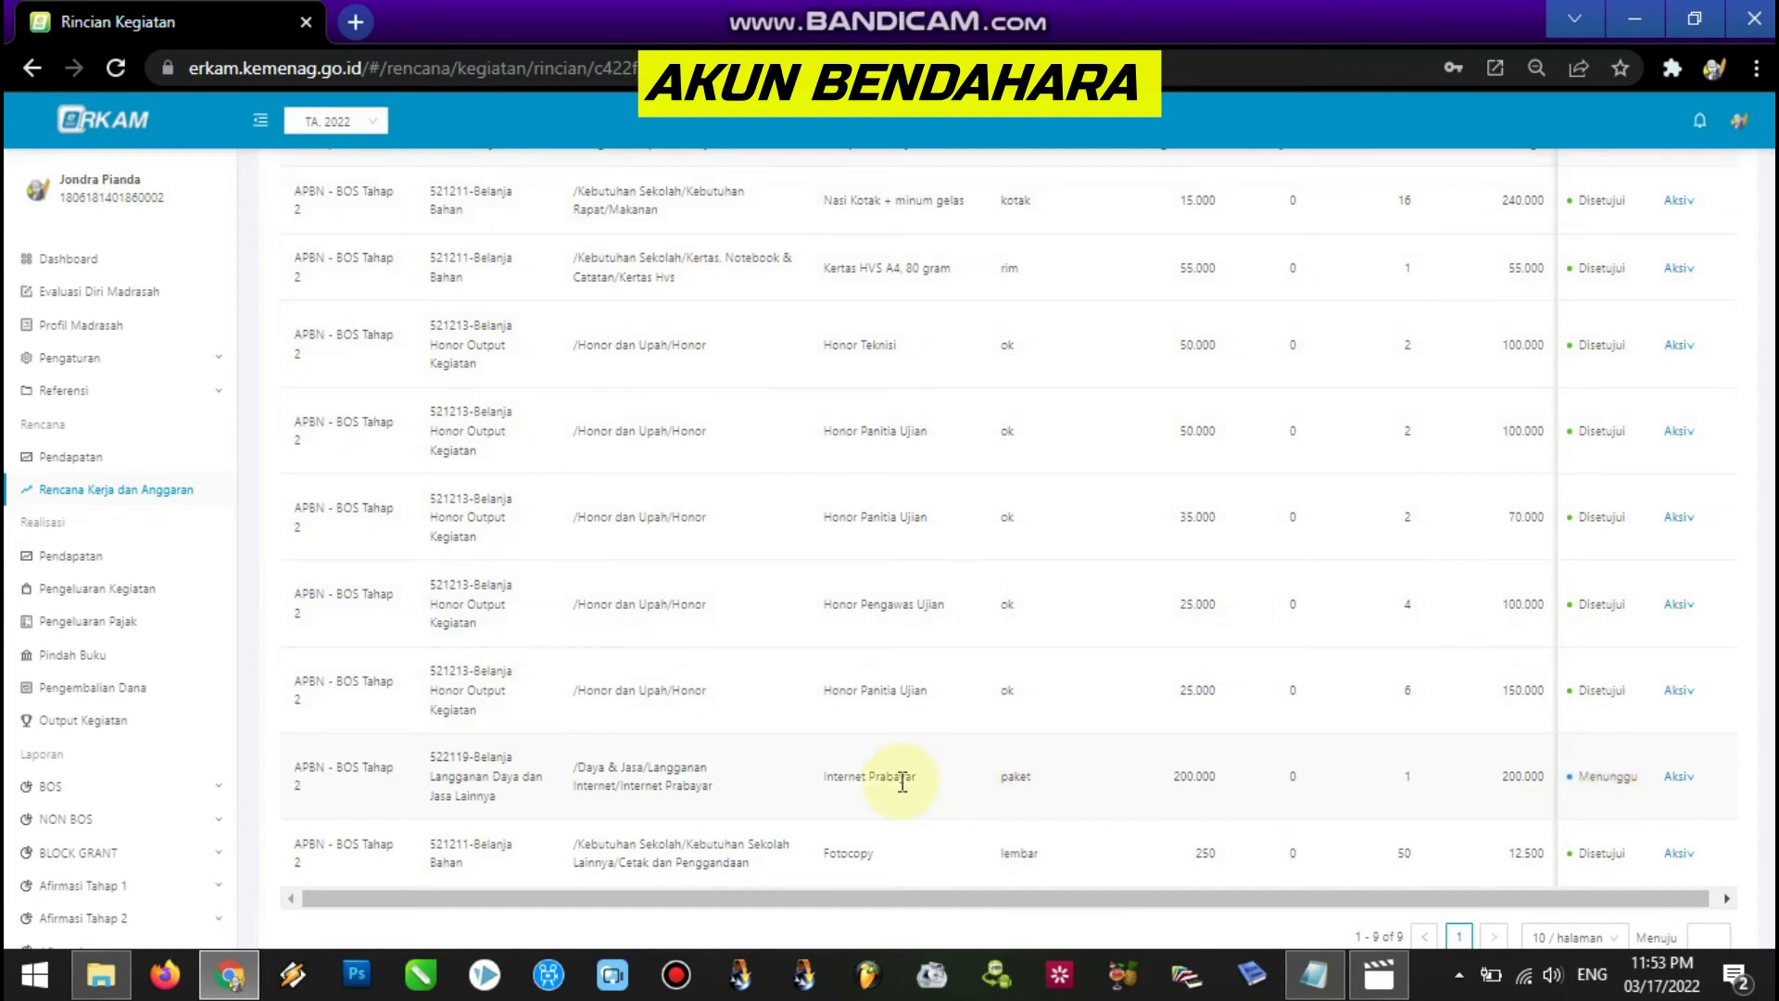
drag(855, 777, 1511, 781)
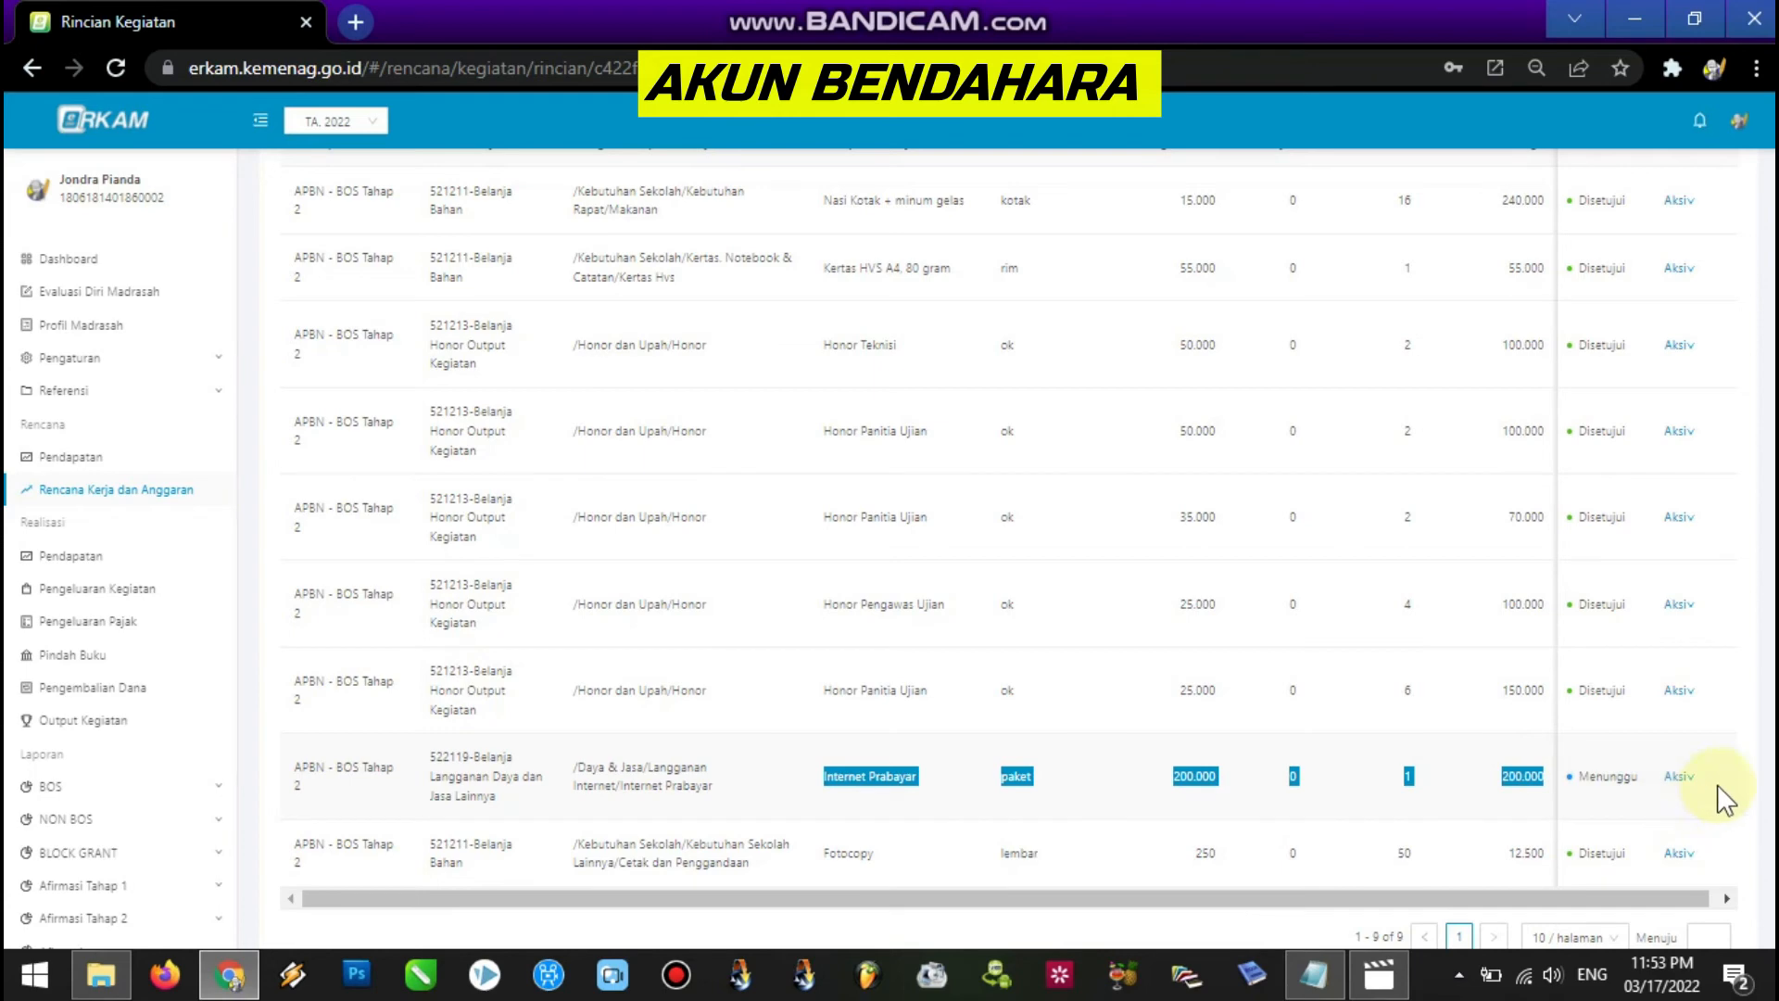
scroll(1010, 564, up, 4)
mouse_move(1742, 121)
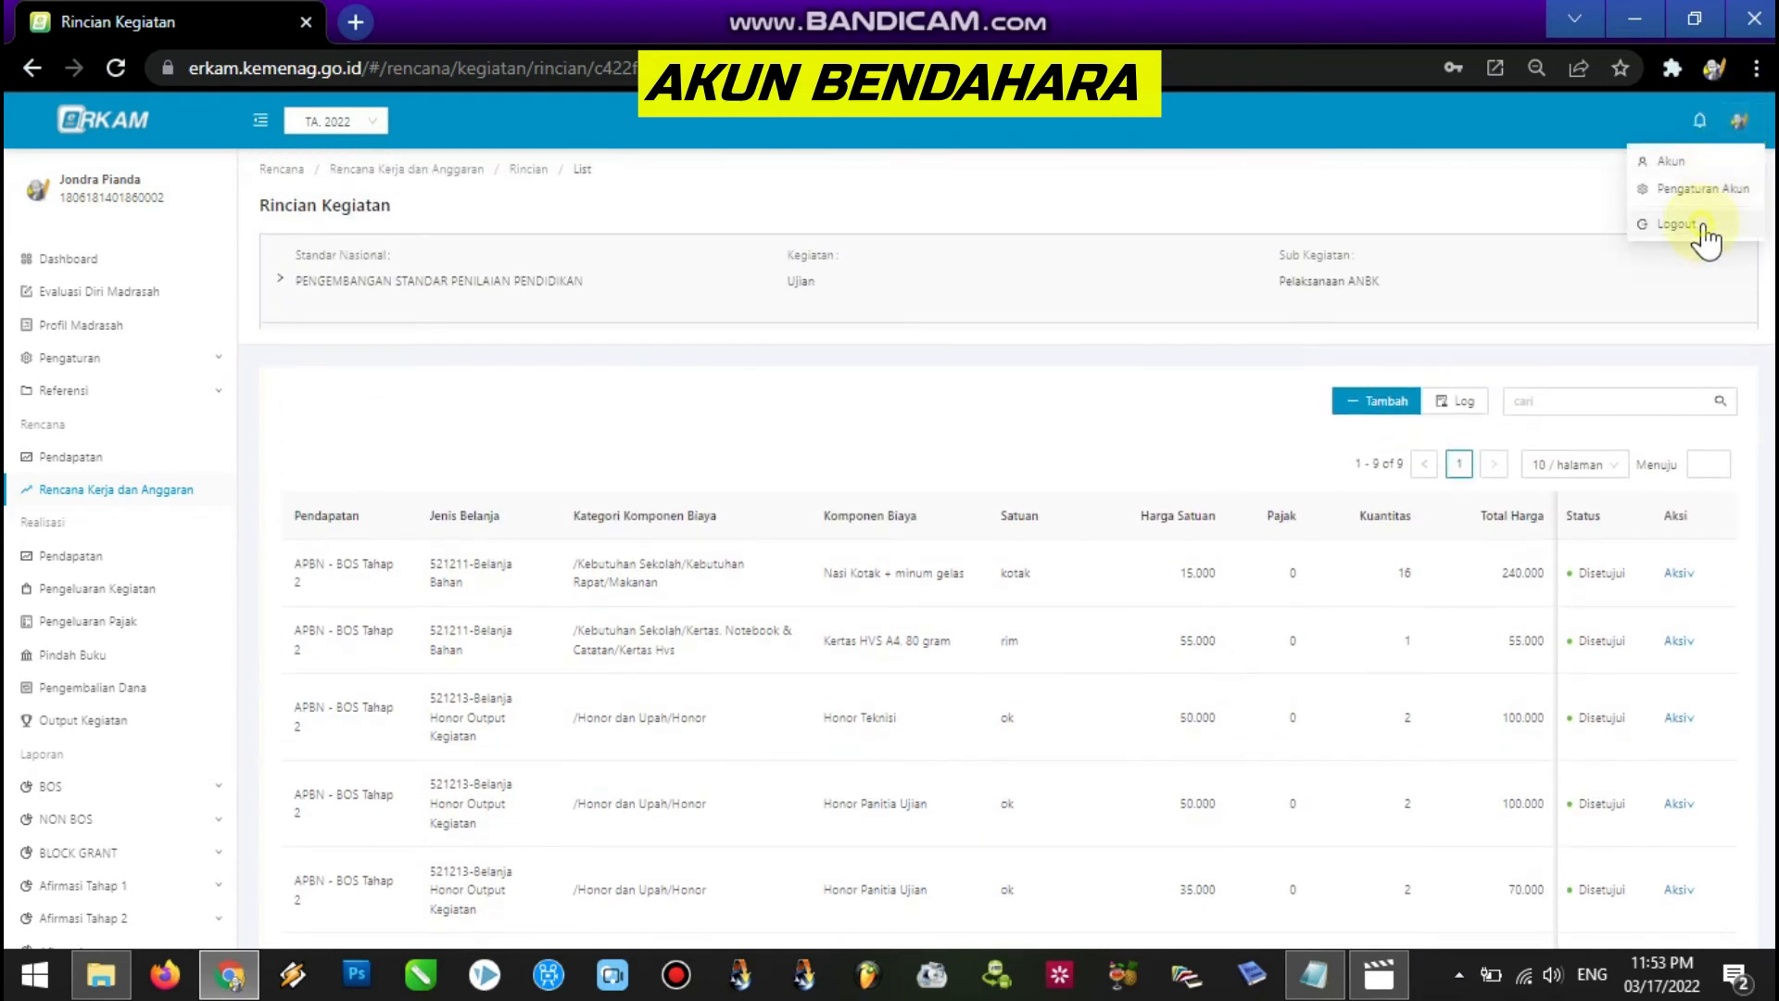
click(1703, 228)
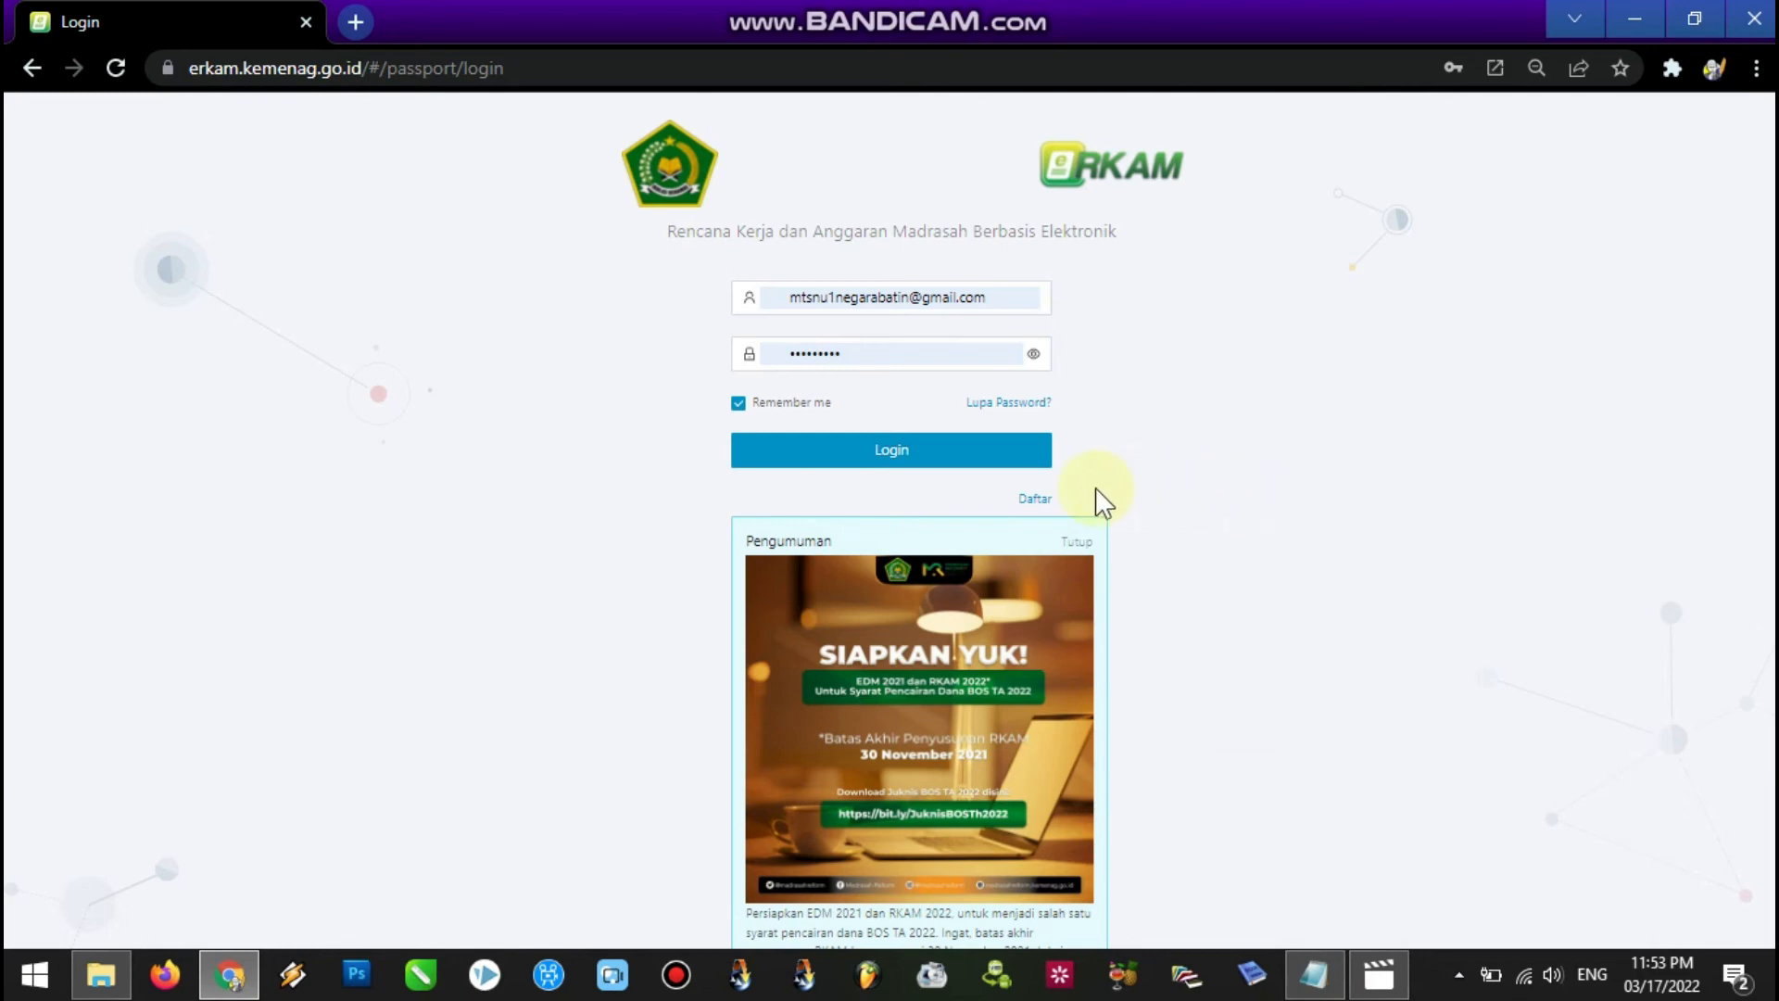
Log in as the headmaster and go to the last page of the Rencana Kerja dan Anggaran list.
click(1015, 452)
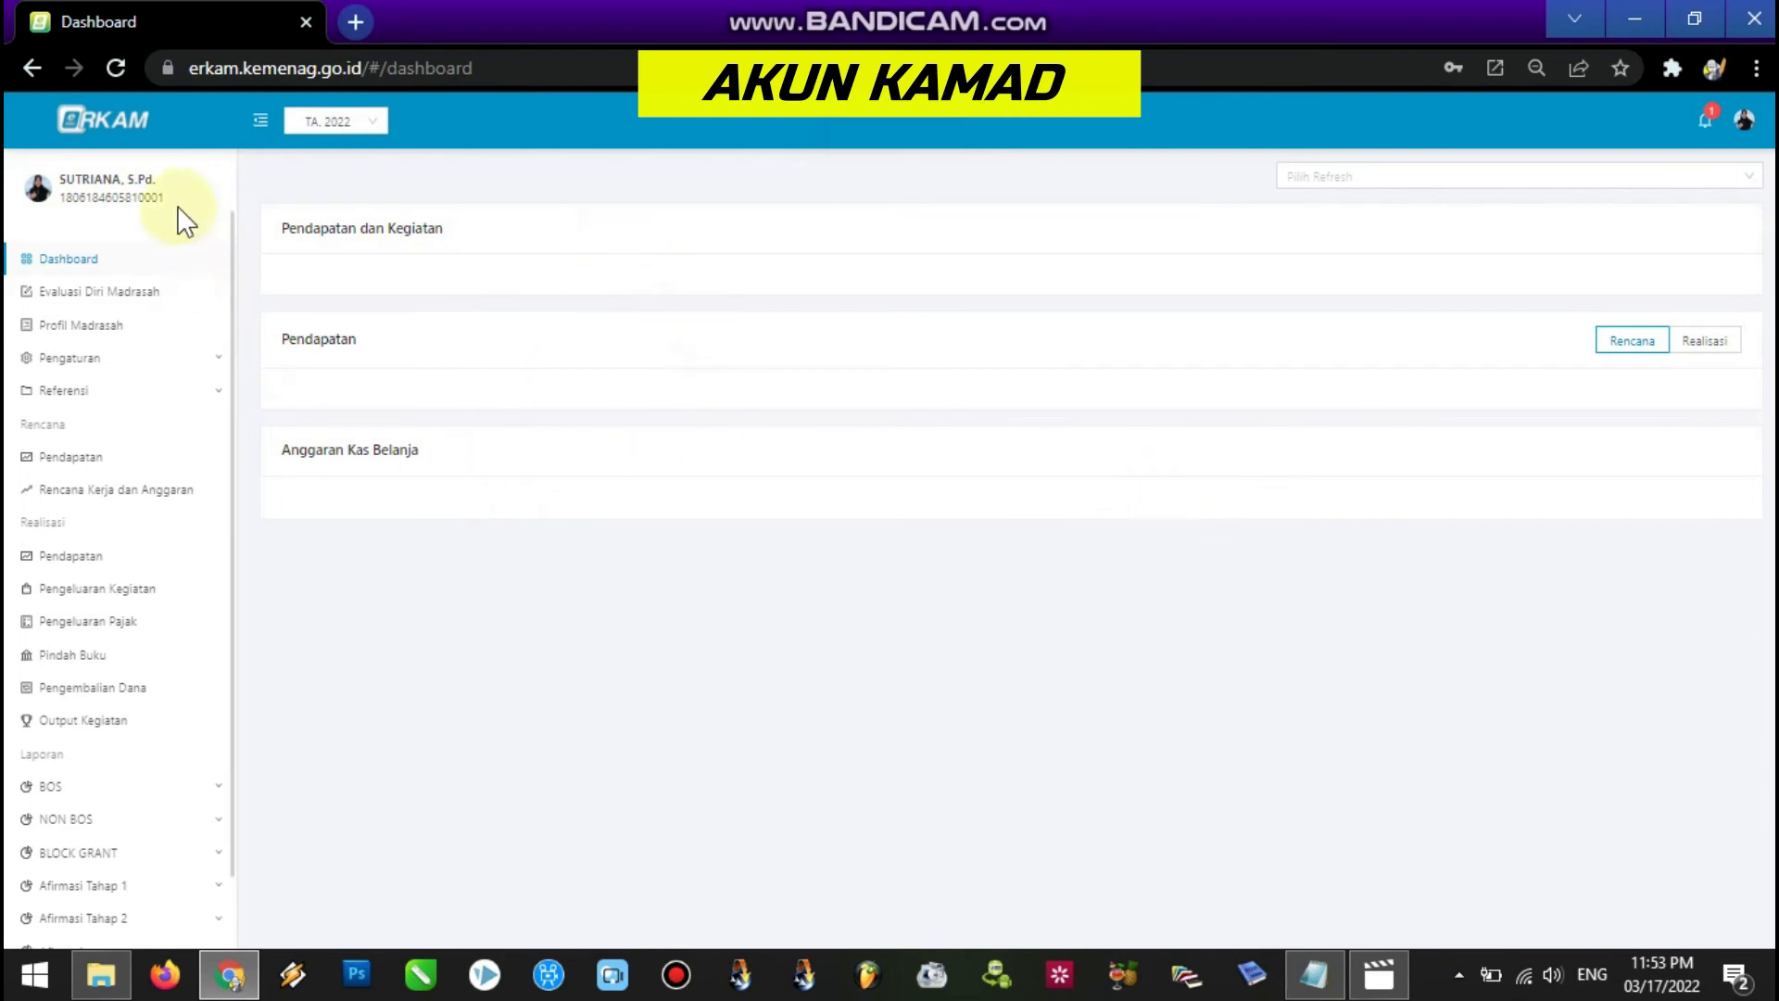
click(157, 500)
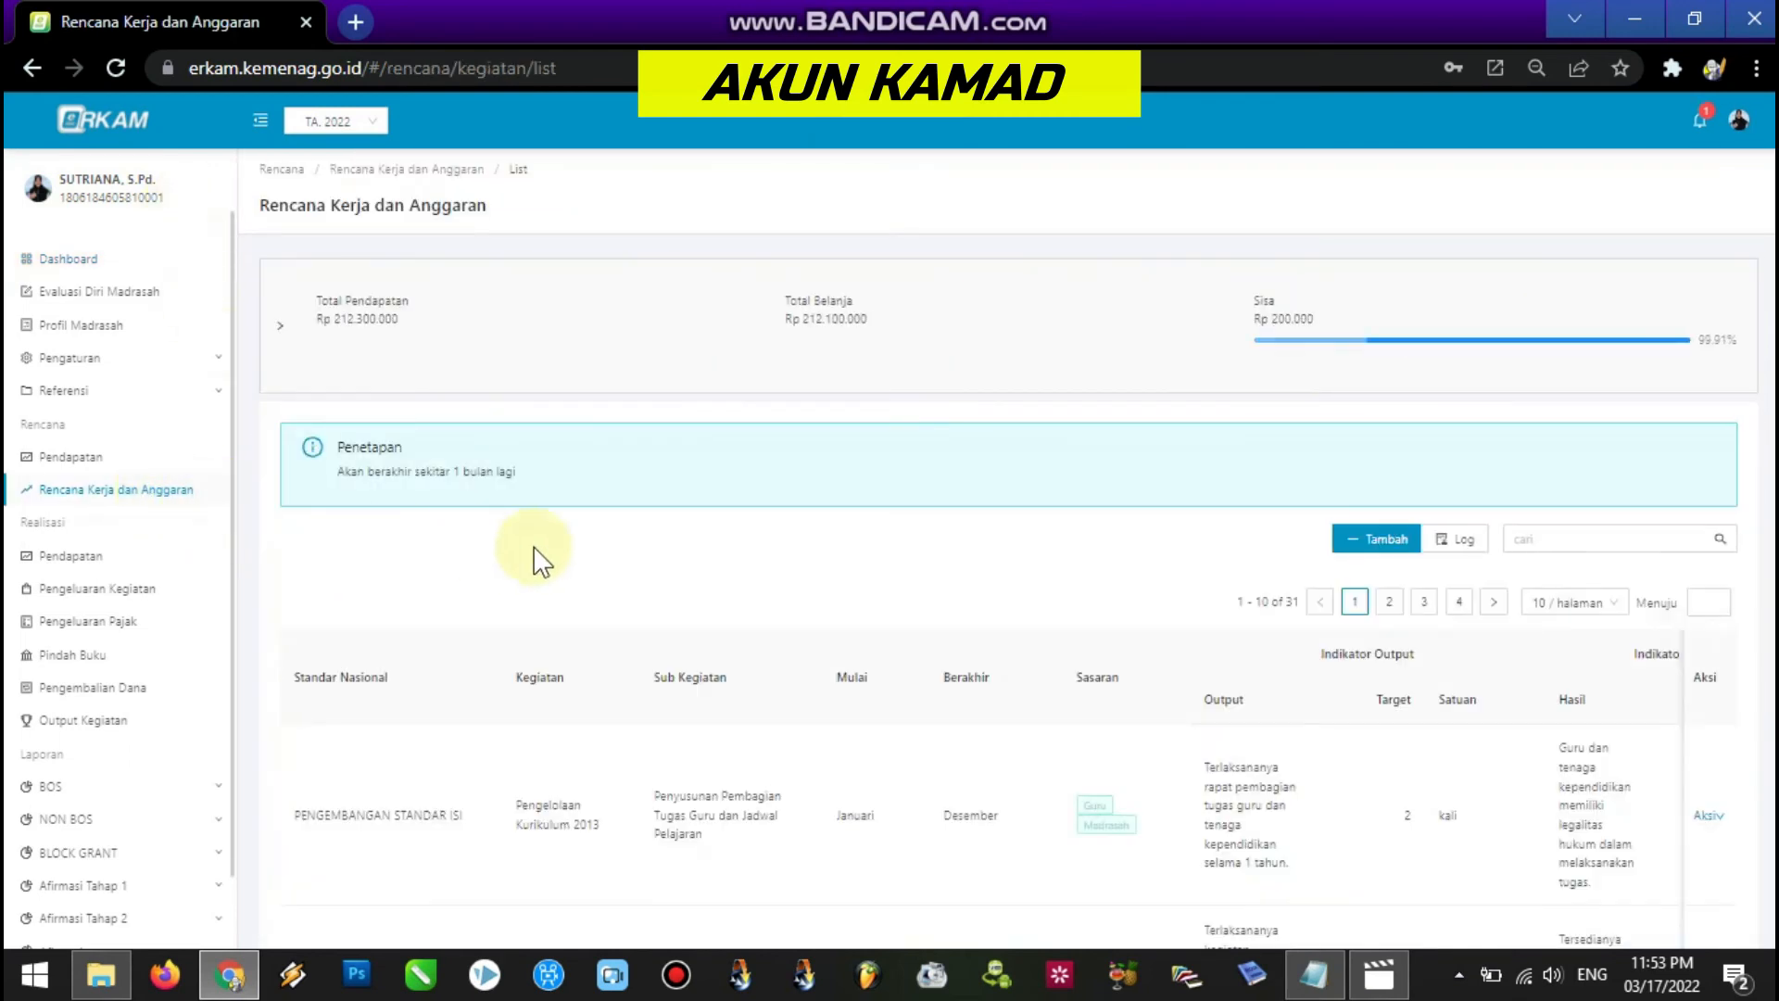
scroll(1451, 436, down, 2)
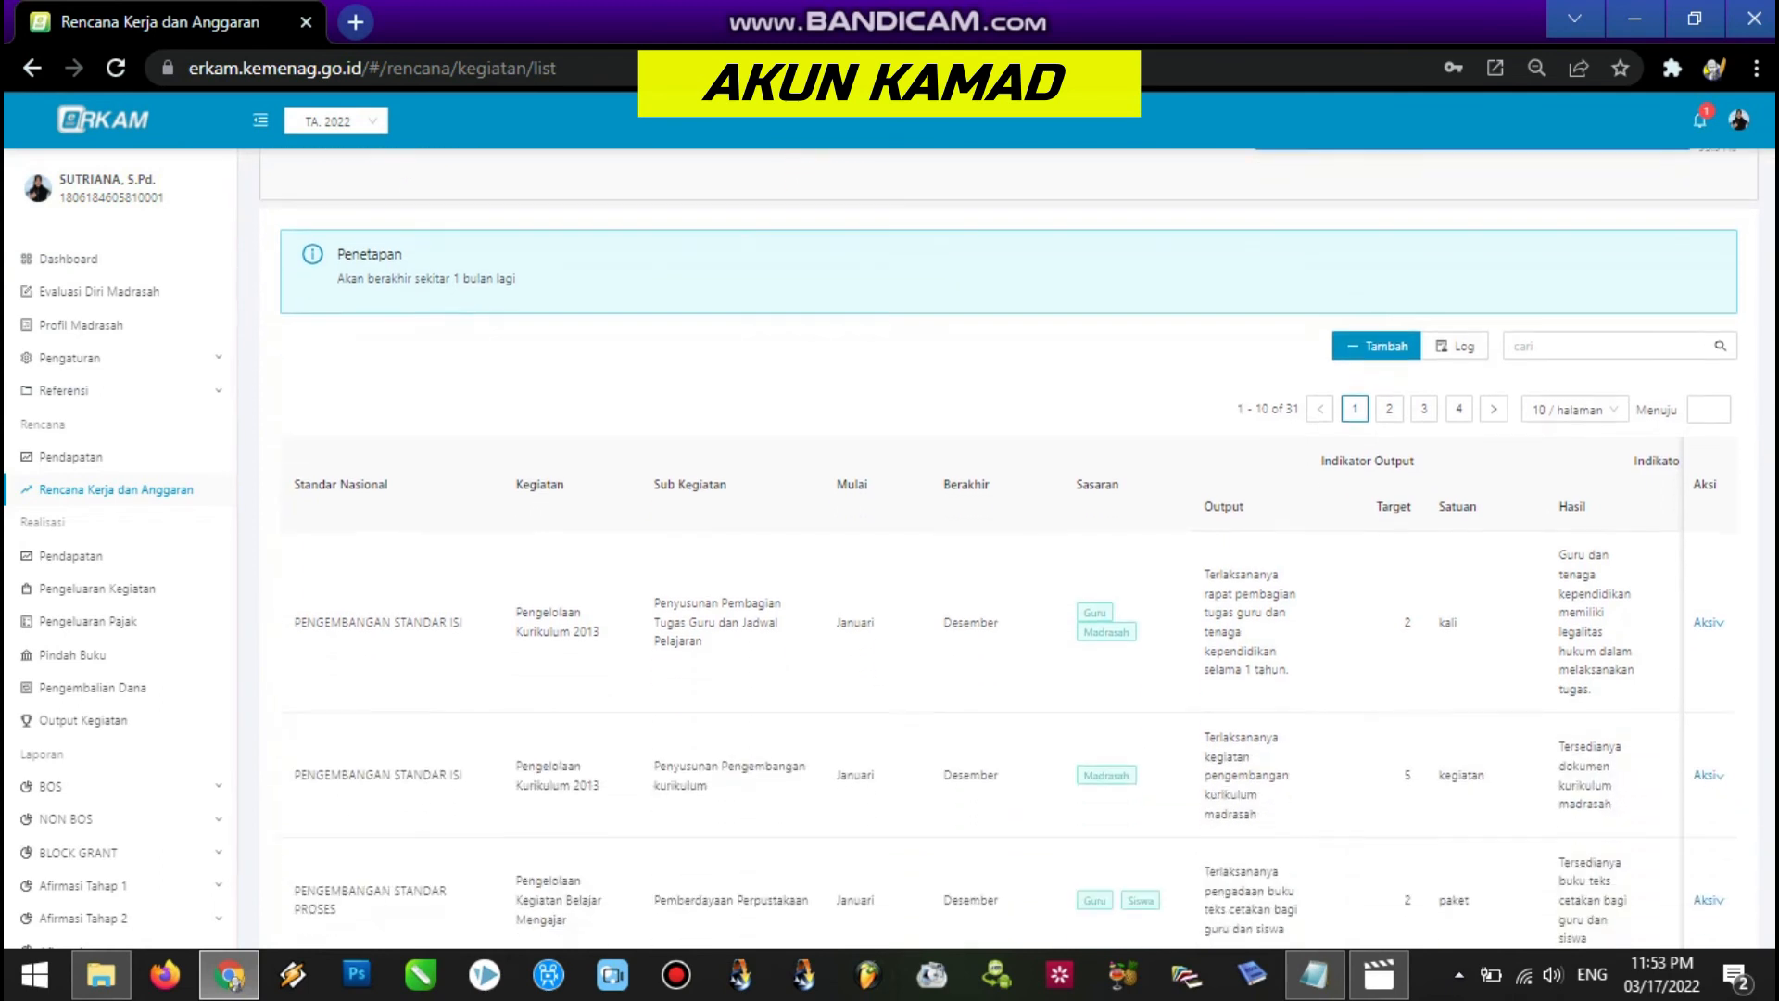
click(1456, 398)
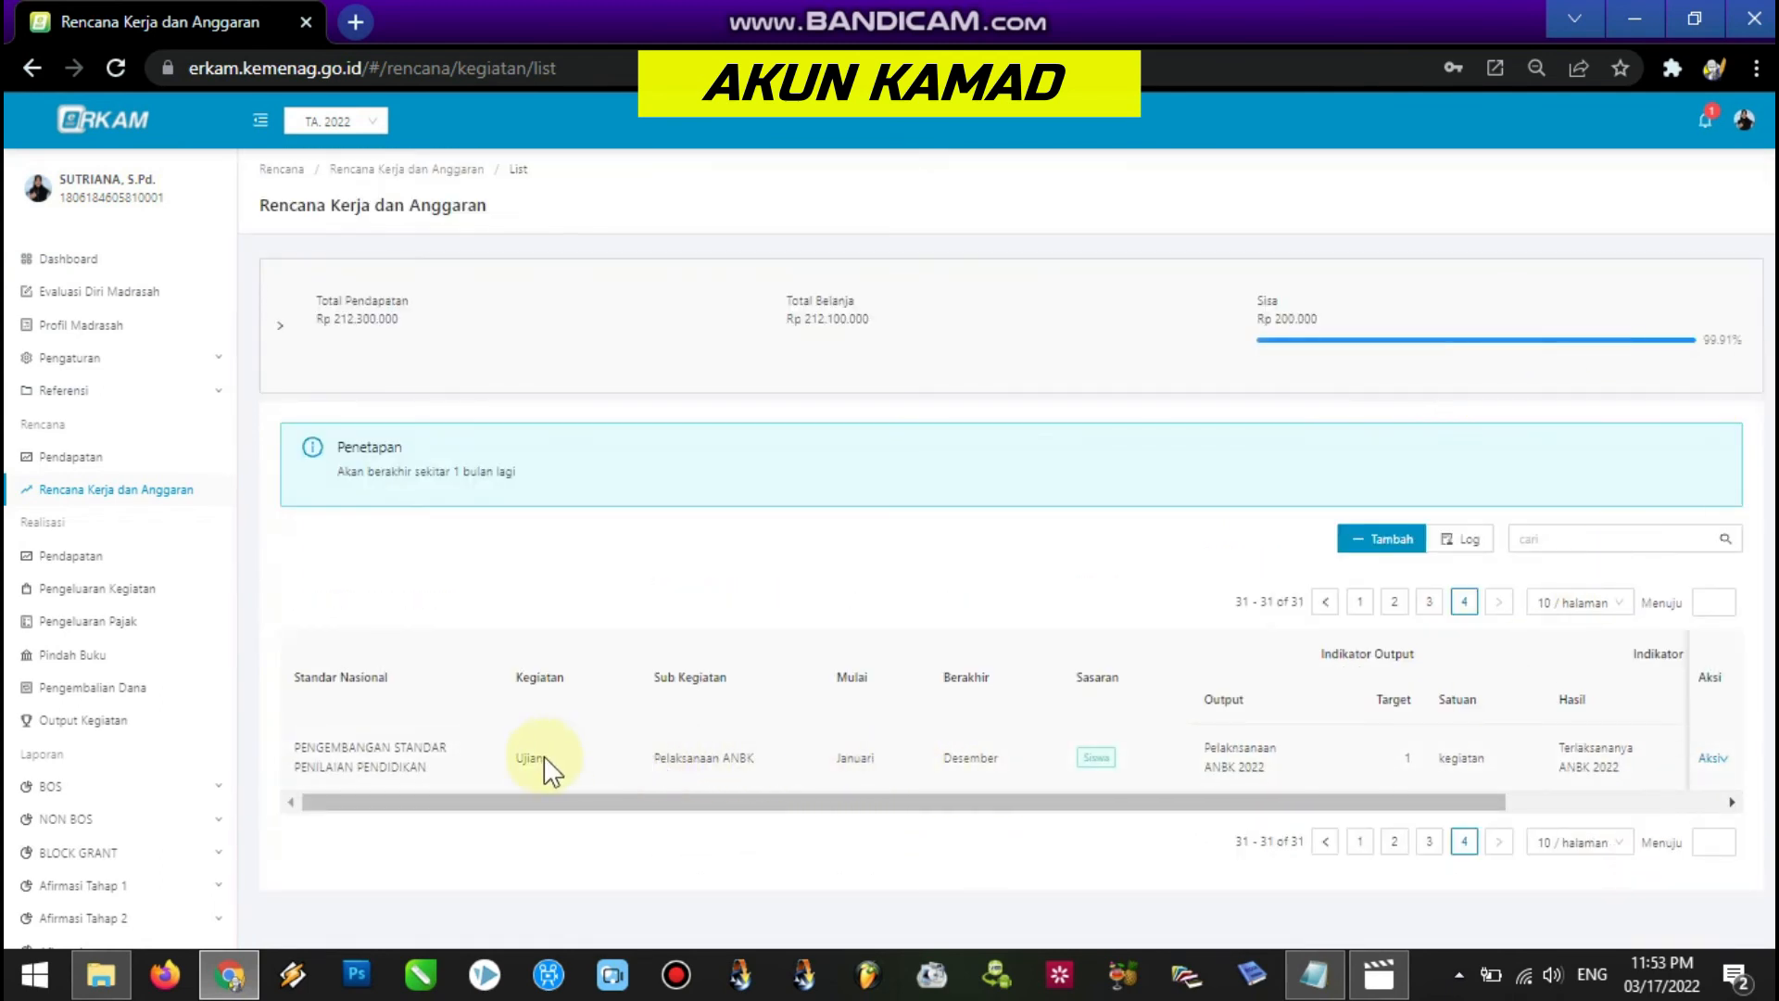
Open the Rincian item details of the Ujian – Pelaksanaan ANBK activity.
drag(523, 758, 814, 766)
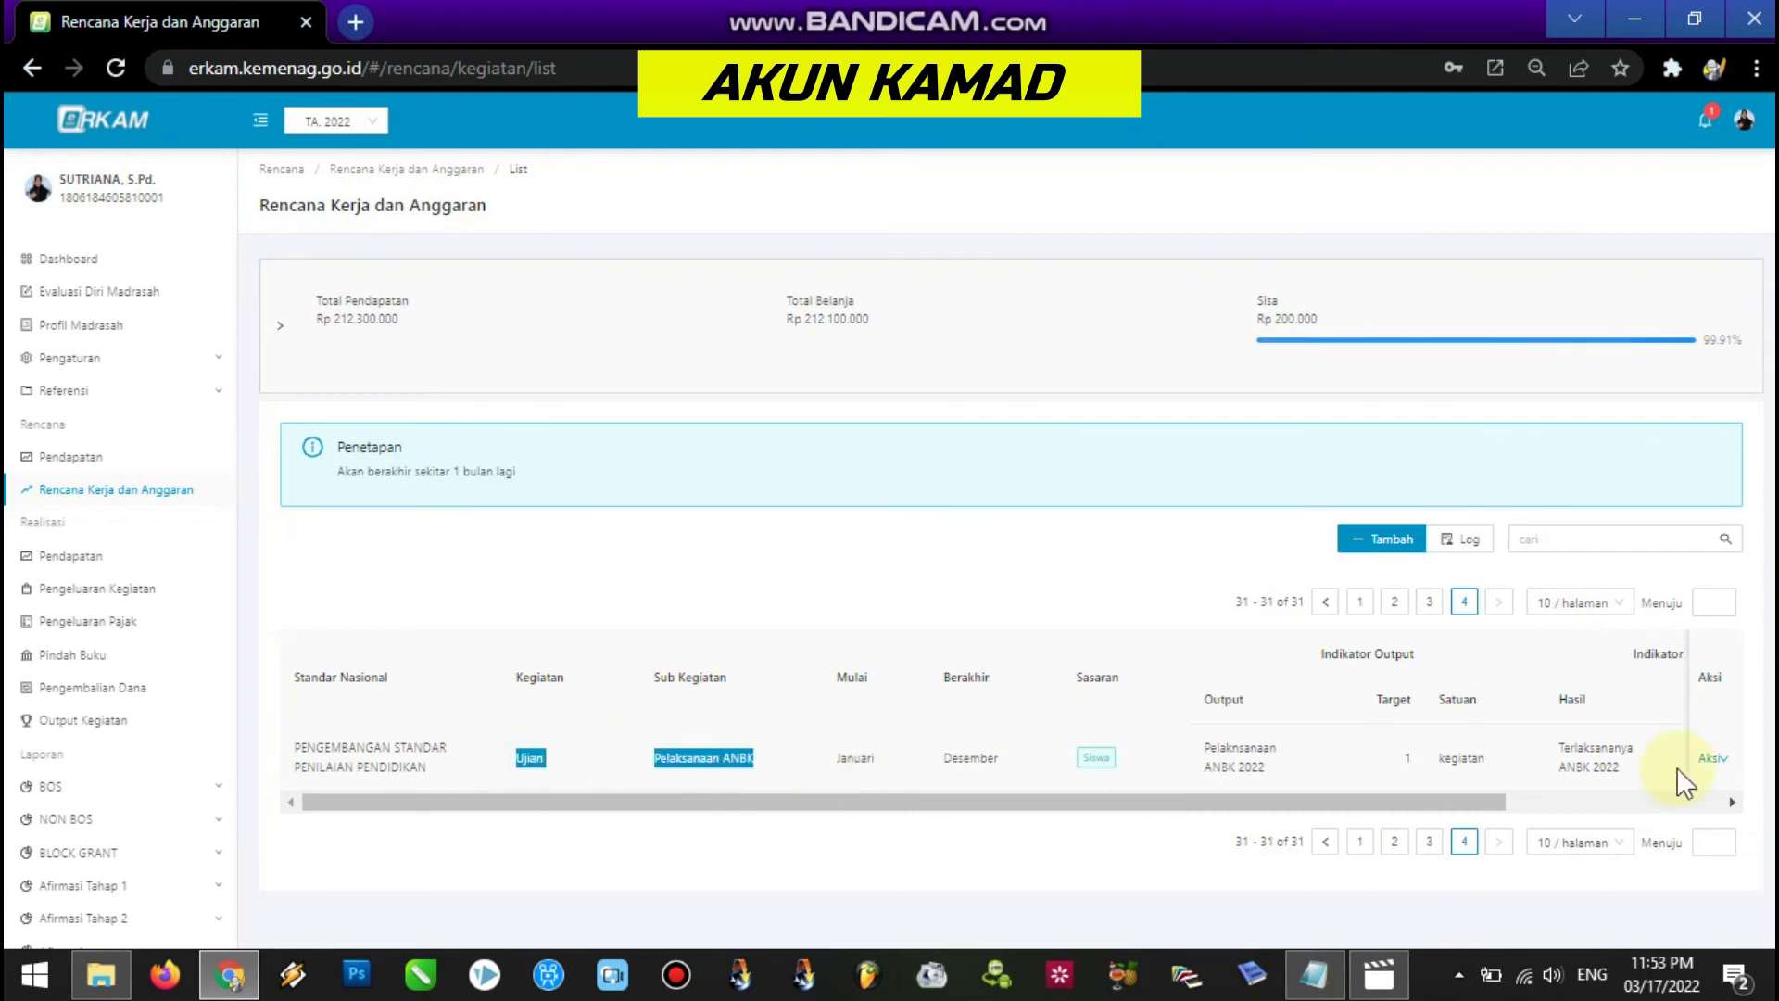
click(1715, 758)
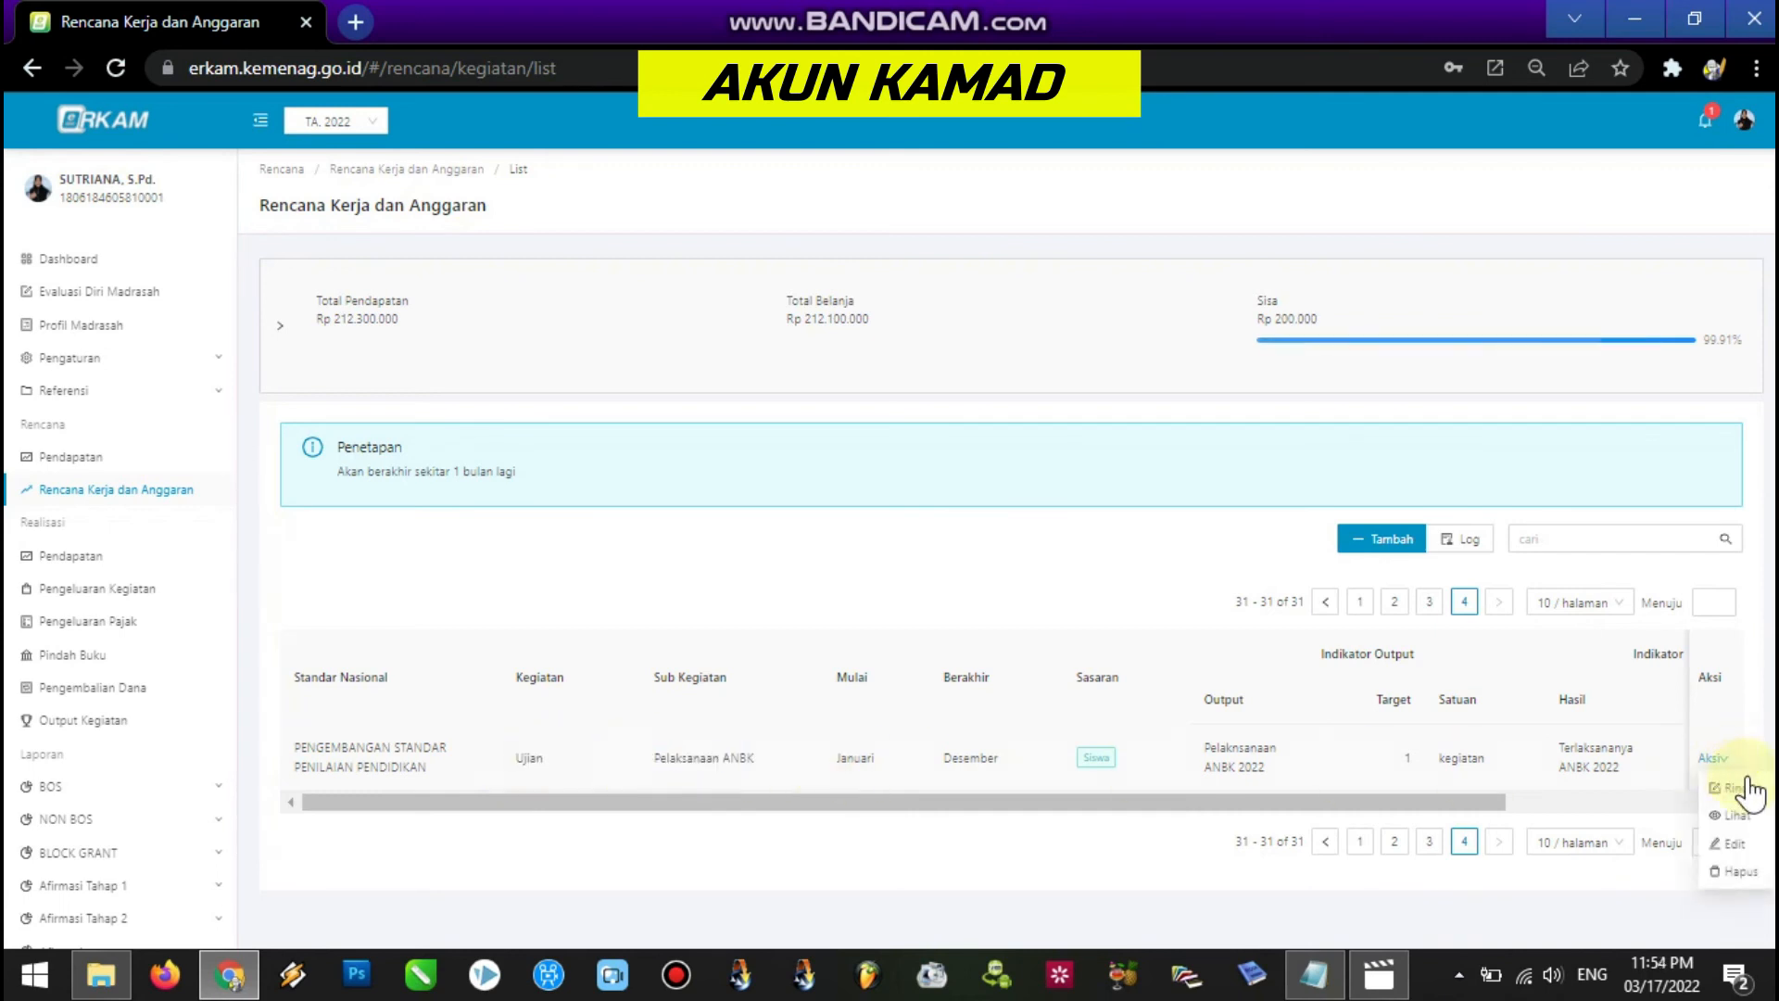
click(1748, 790)
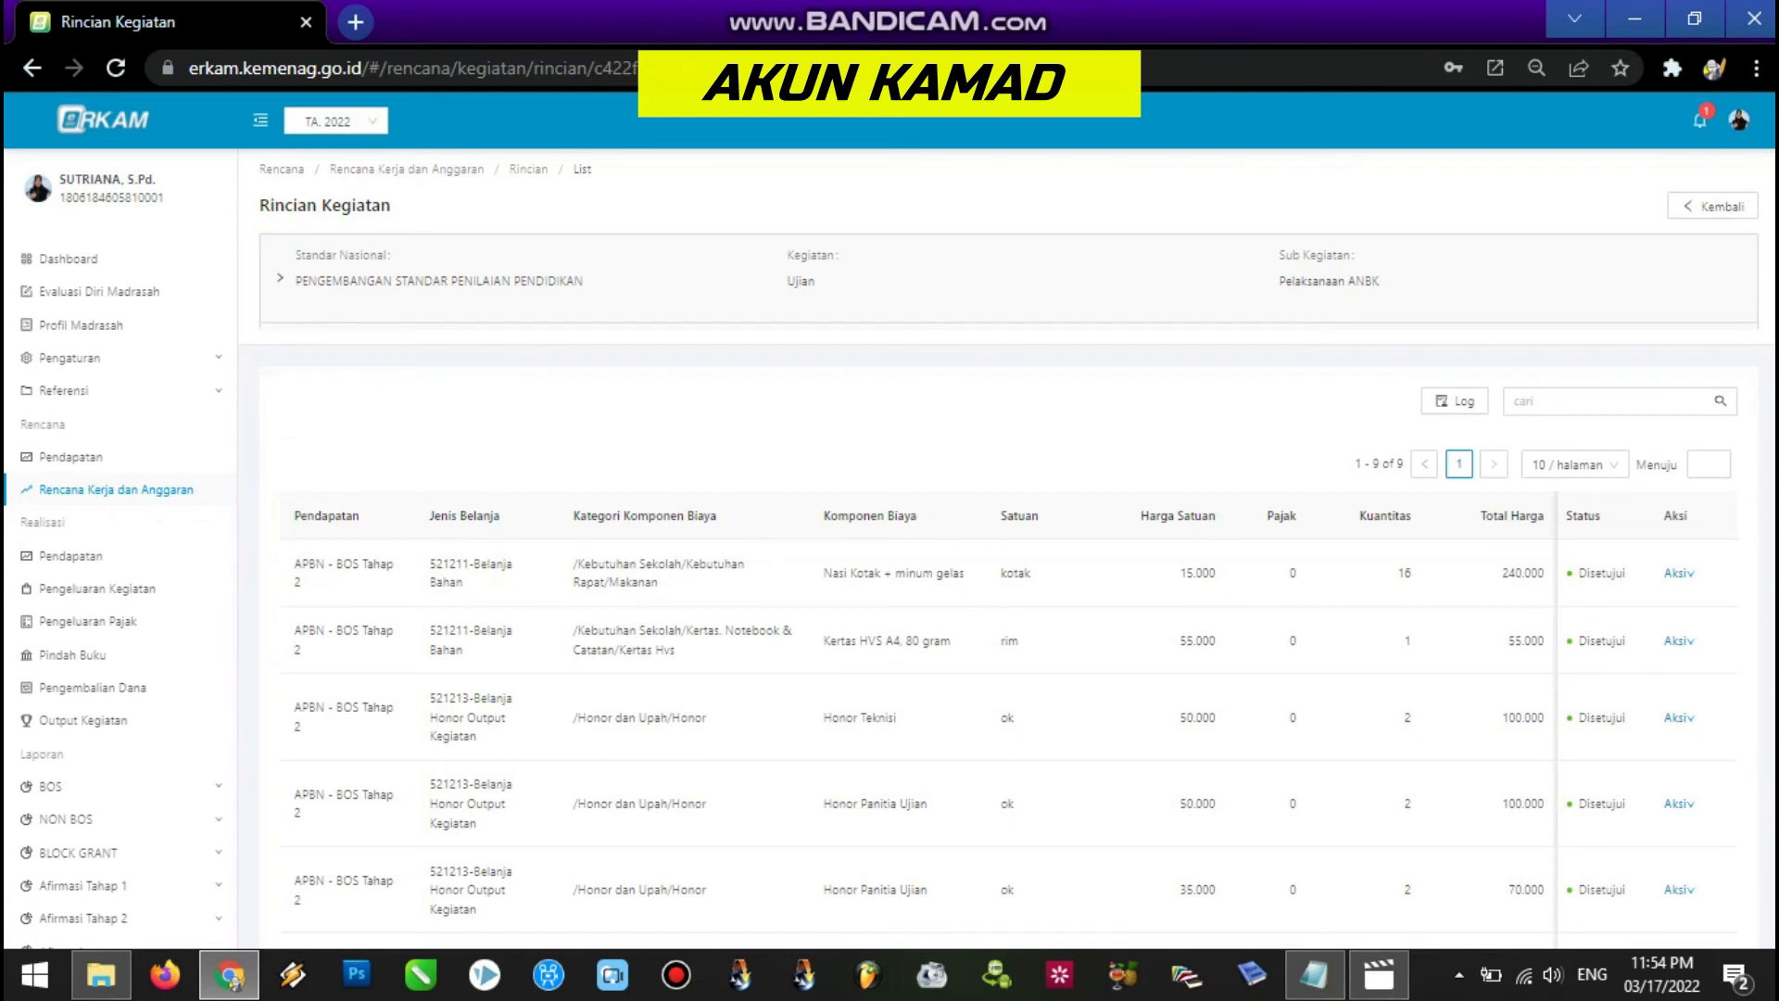
Mark the pending Internet Prabayar item as Disetujui, then return to the Rencana Kerja dan Anggaran list.
scroll(1761, 797, down, 2)
scroll(1015, 549, down, 1)
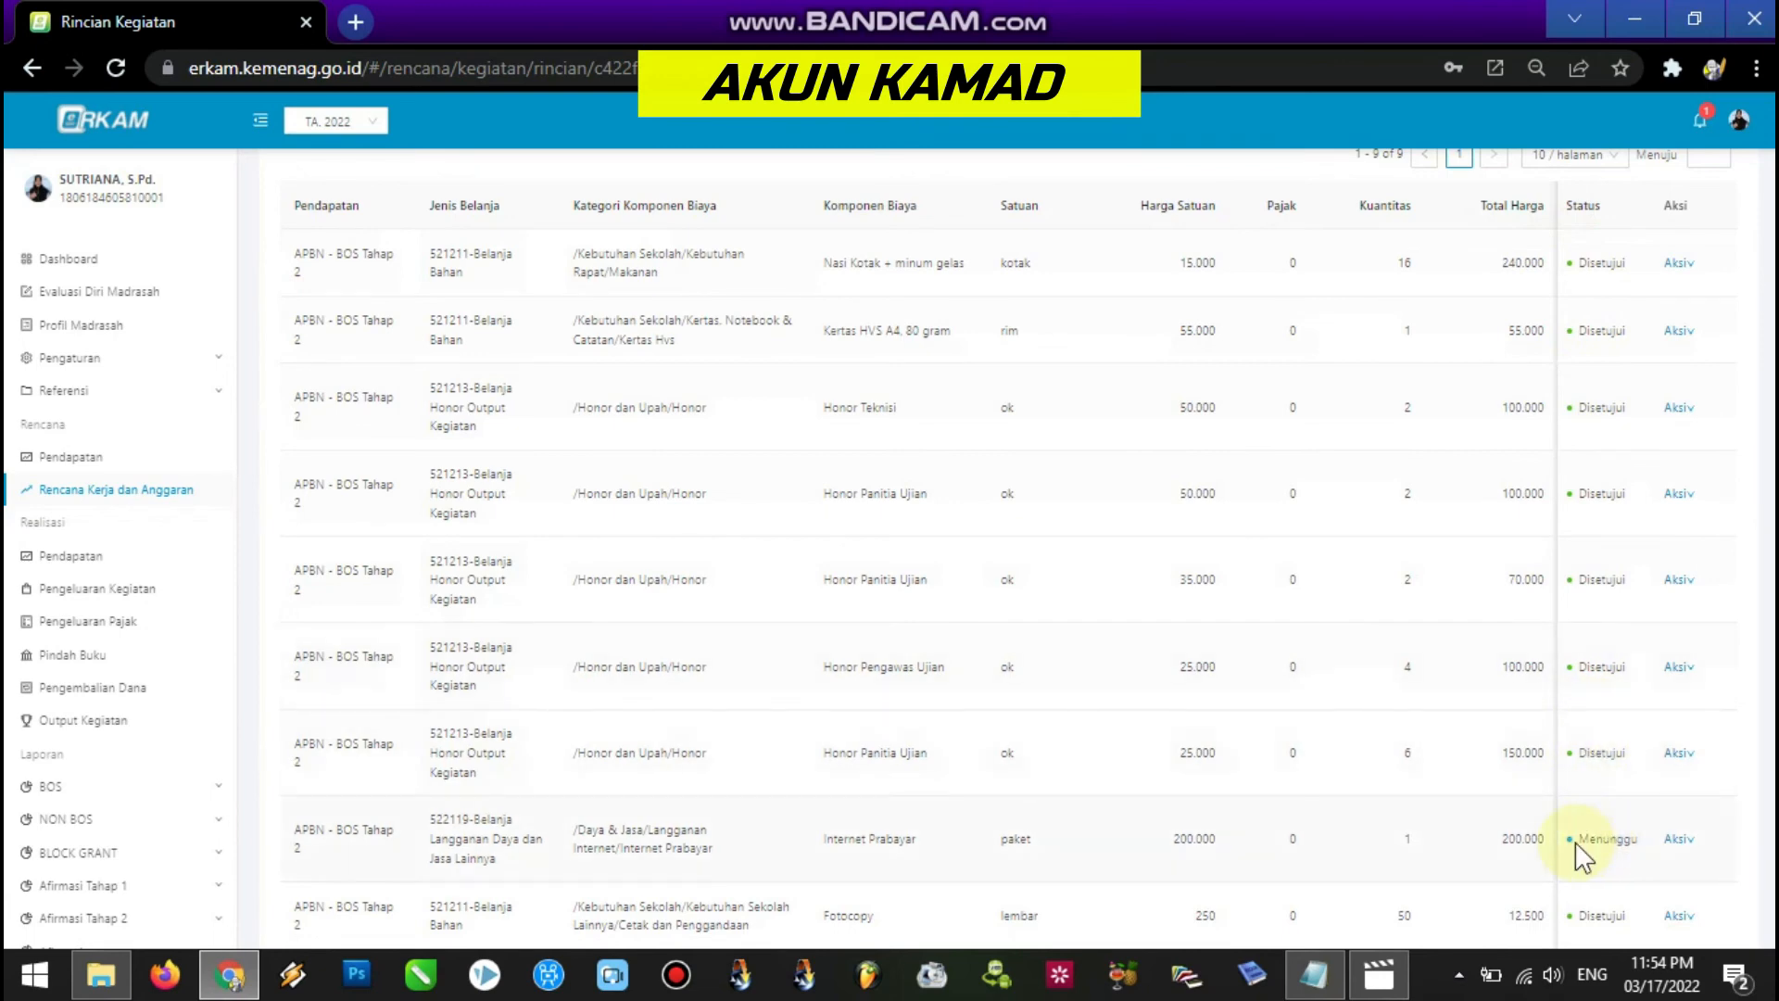
drag(824, 841, 1455, 839)
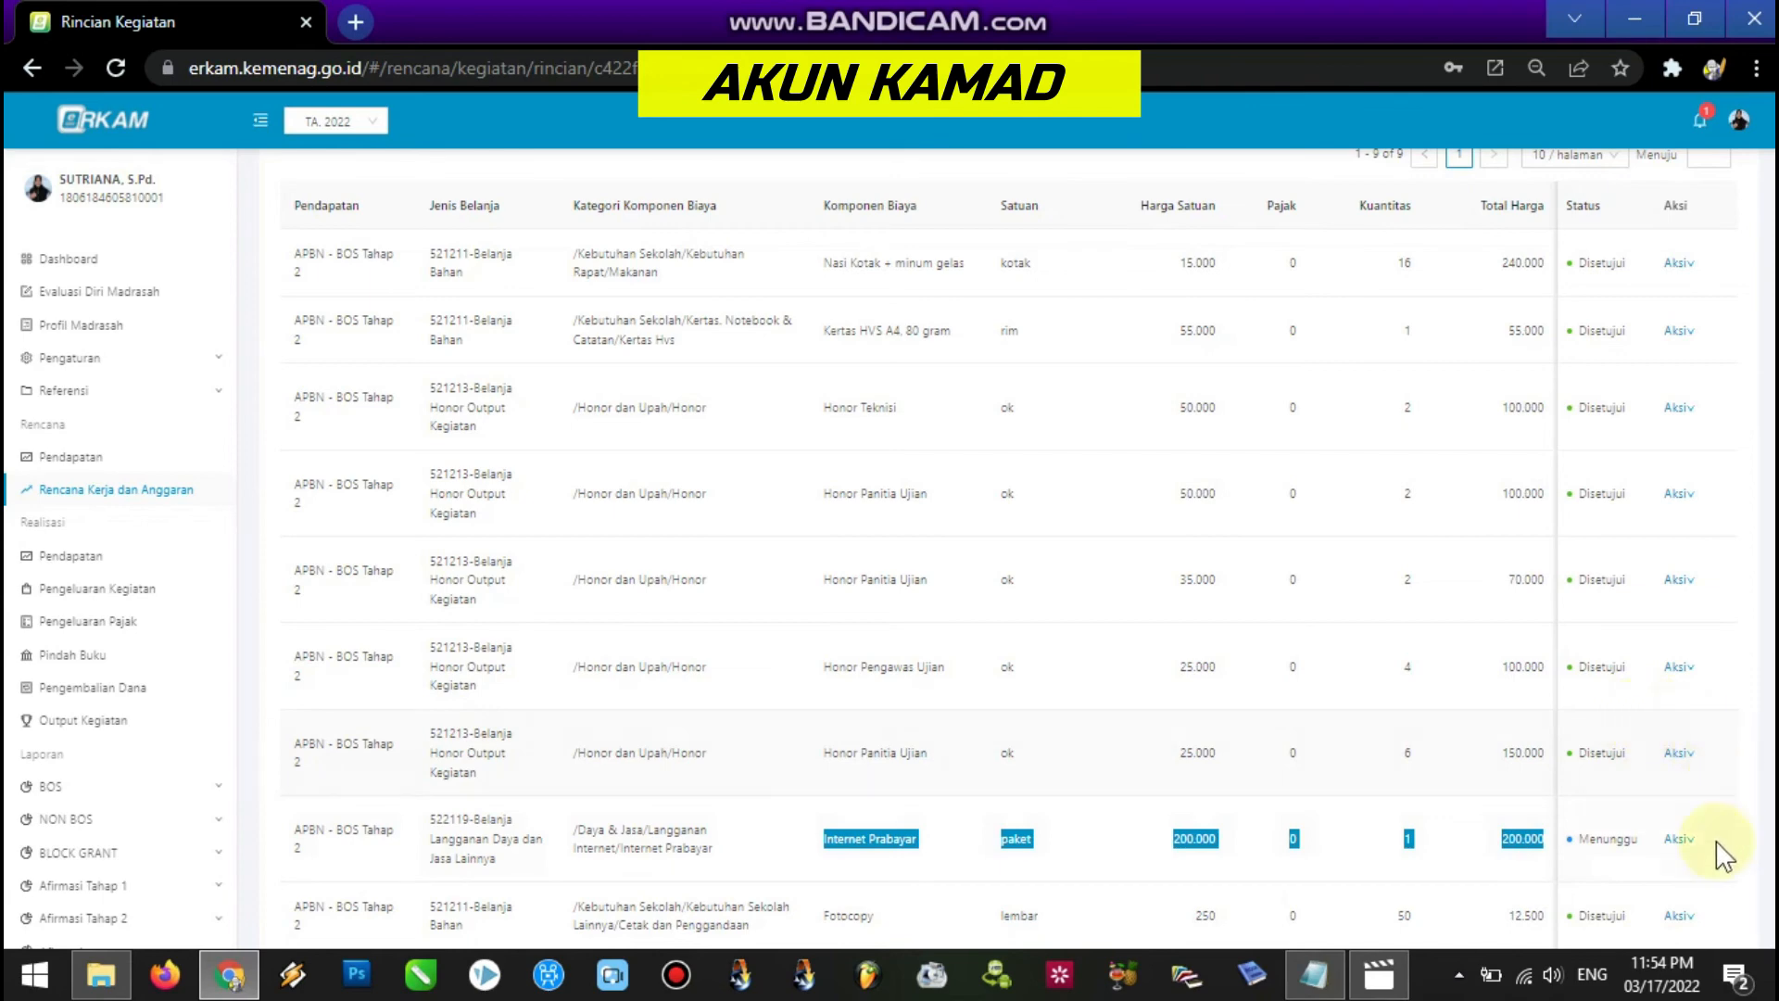
click(1681, 841)
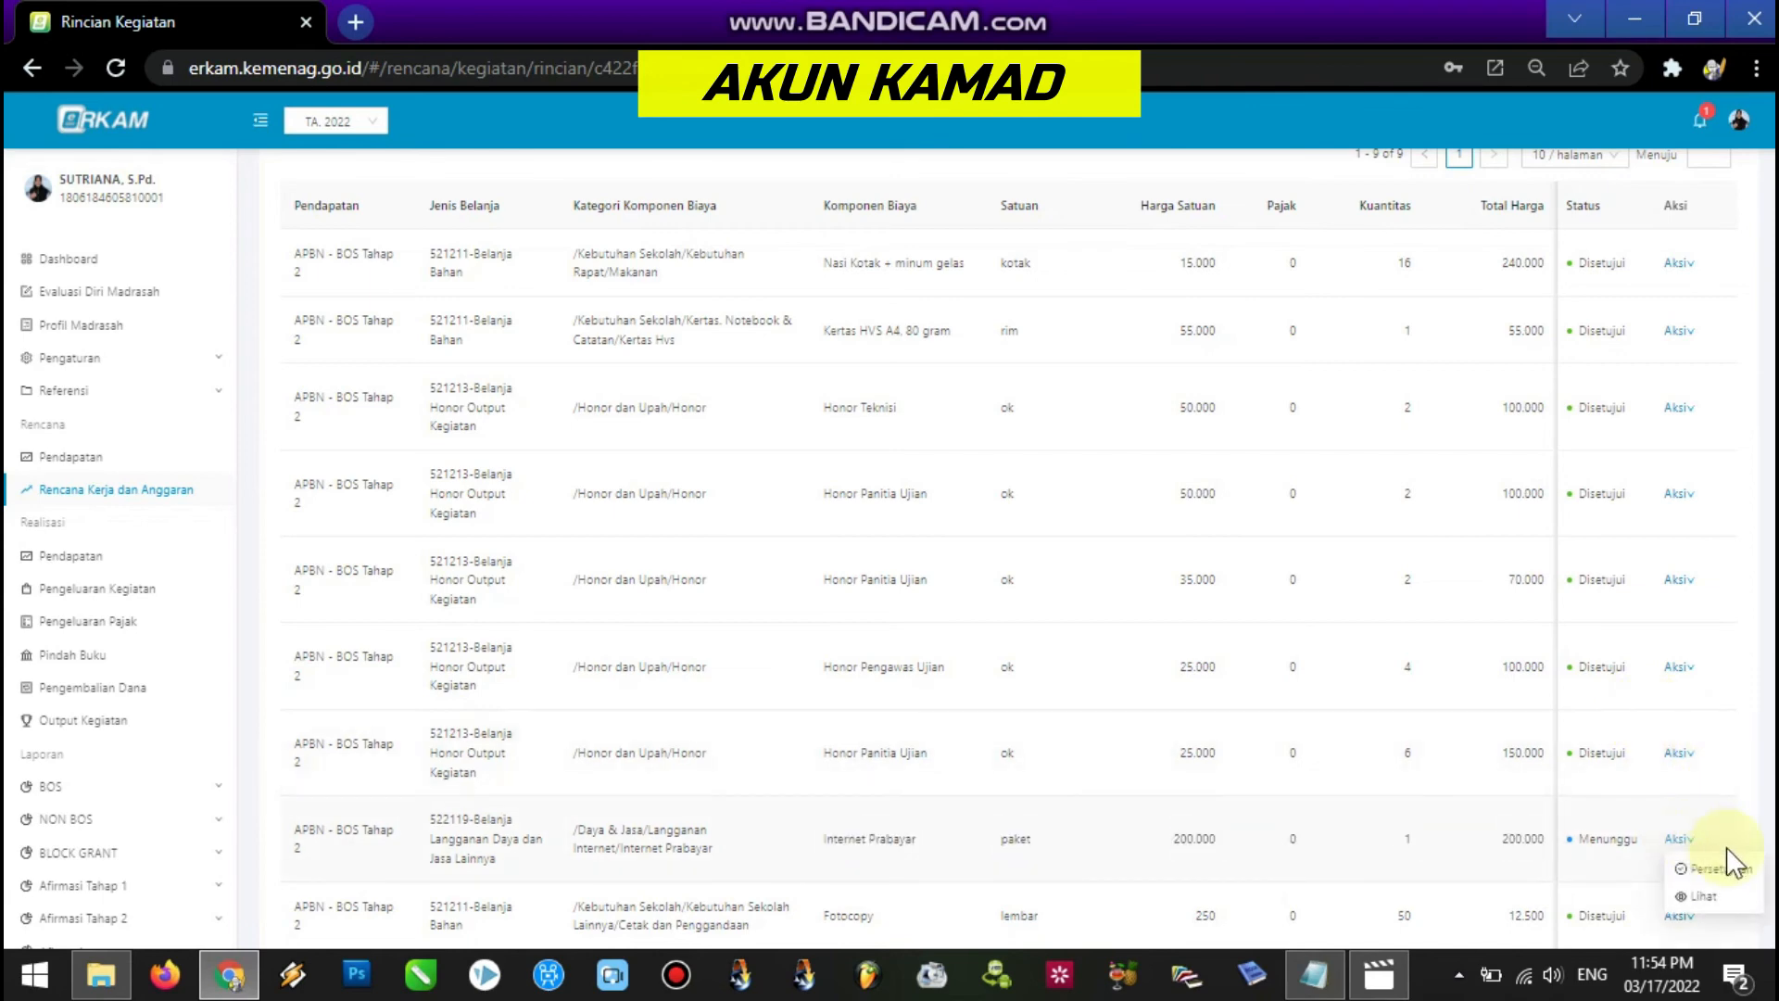
click(1716, 867)
click(1363, 833)
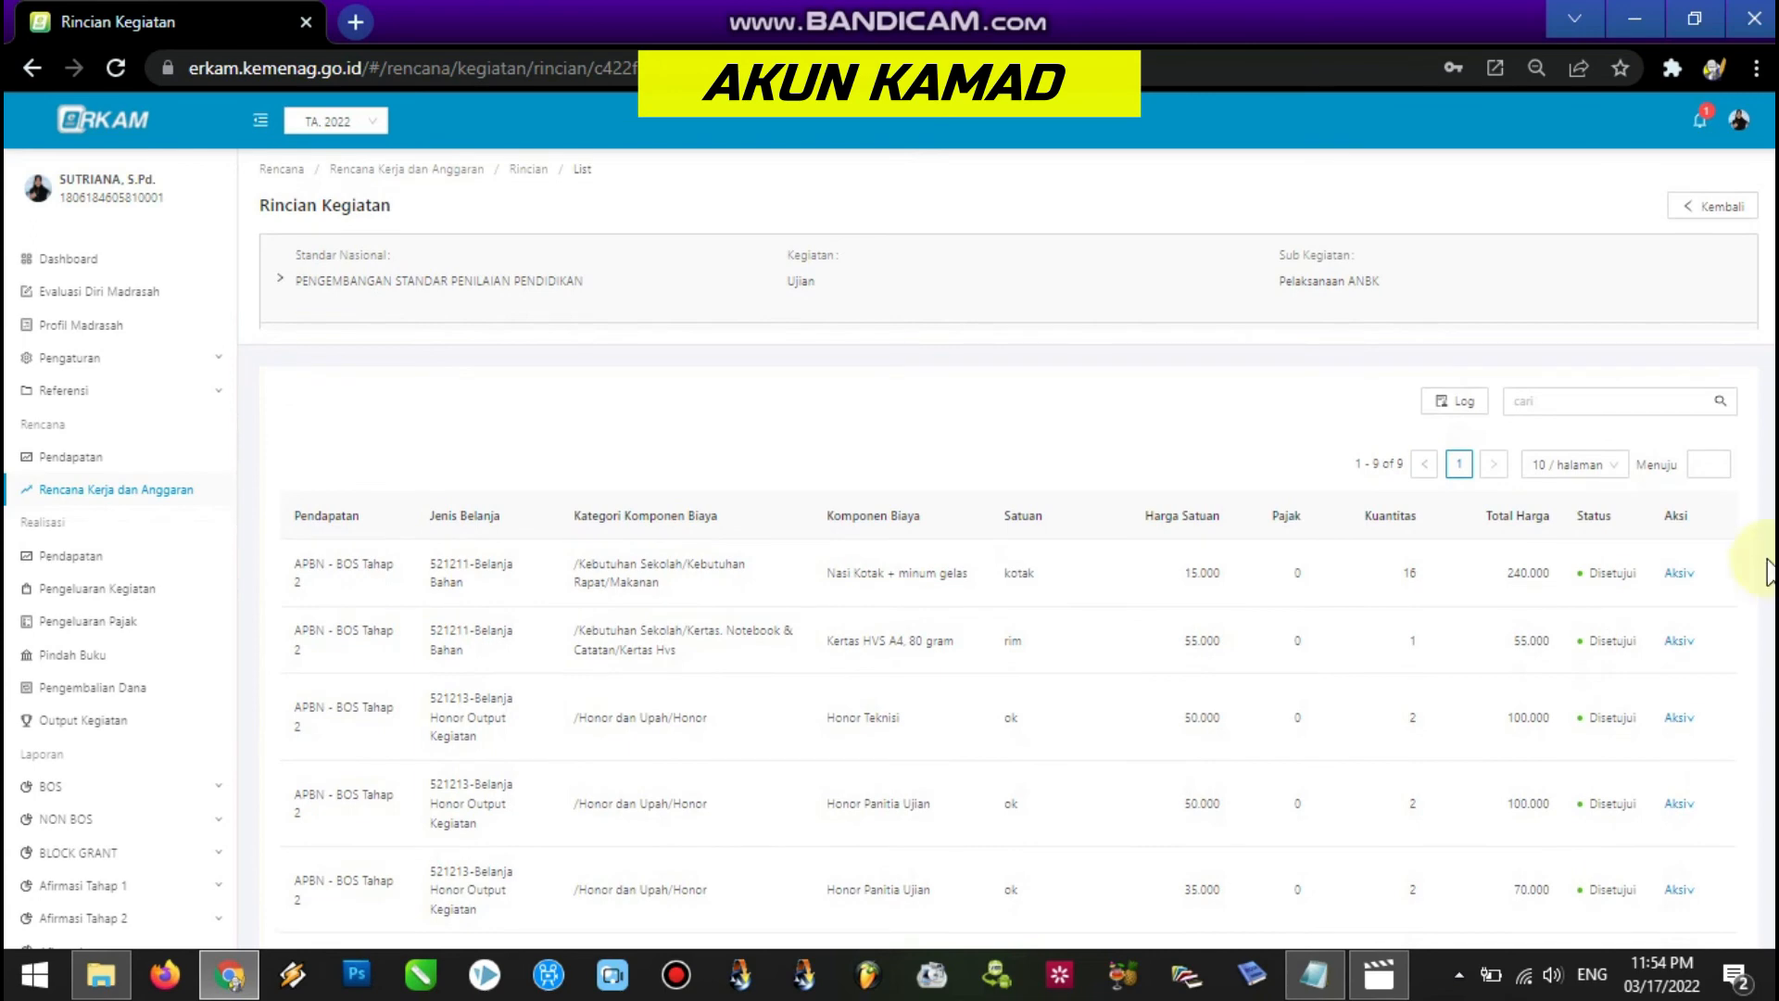
click(165, 491)
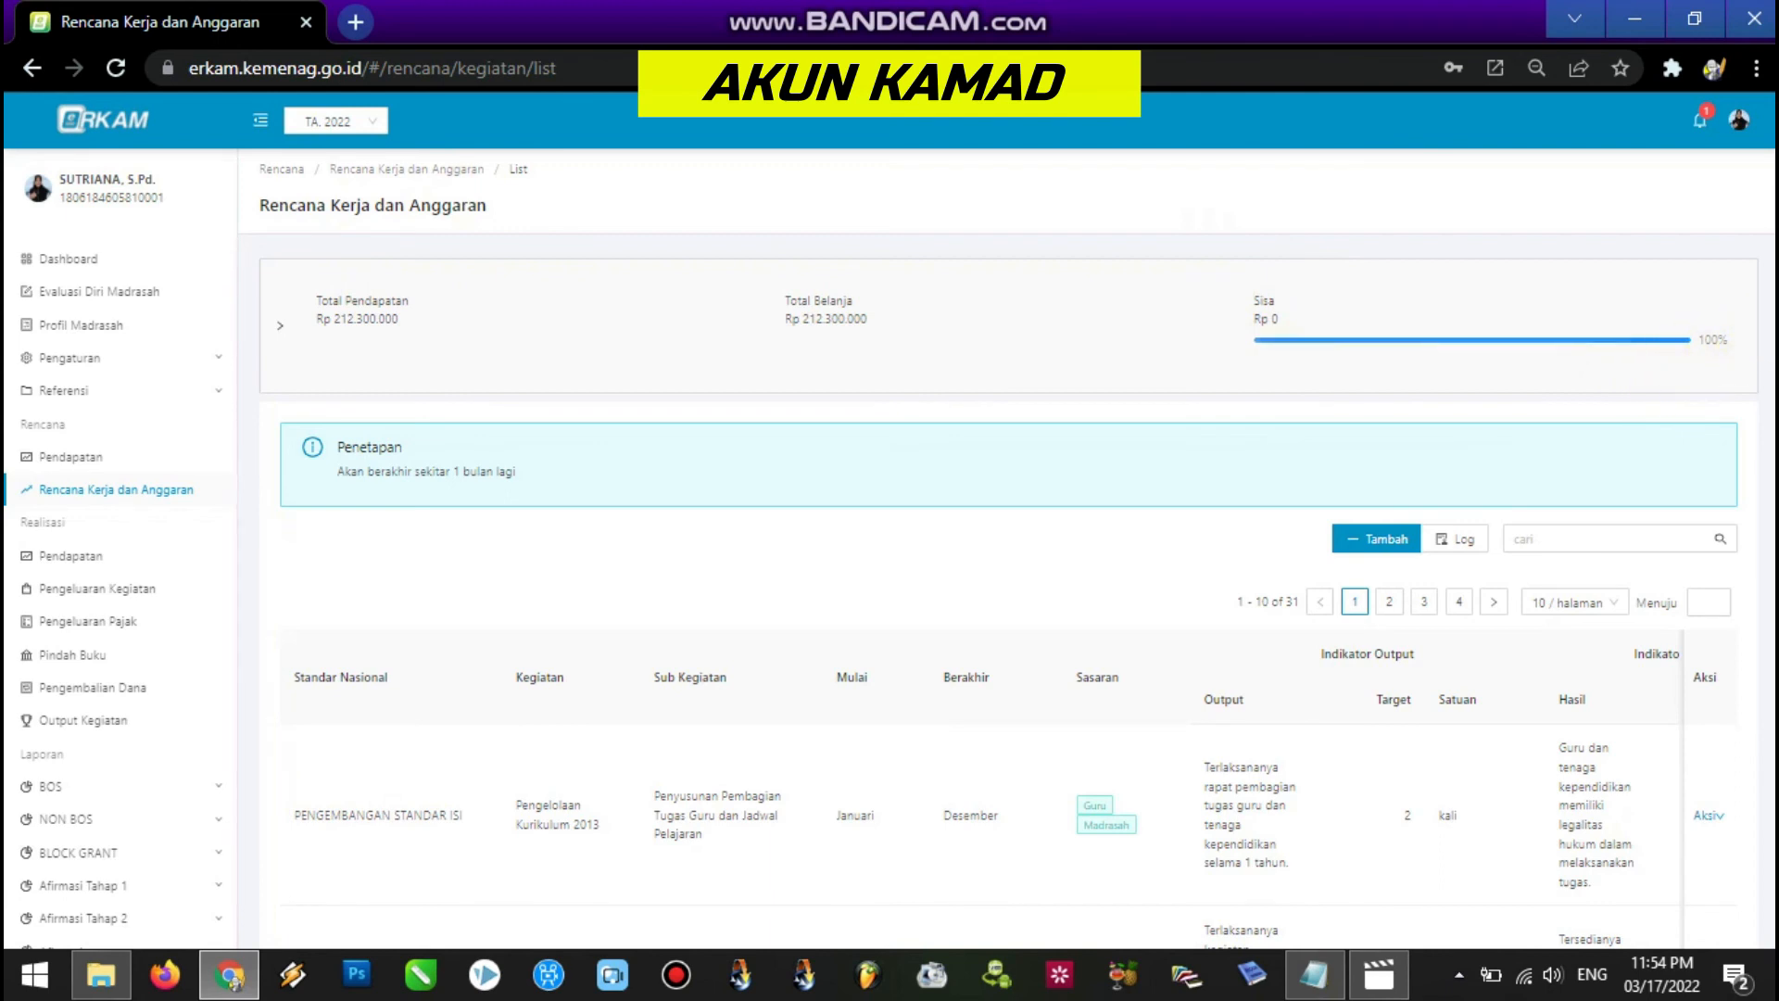
Open the RKAM (BOS K1) report under Laporan > BOS and open its Export options for PDF.
scroll(927, 556, down, 2)
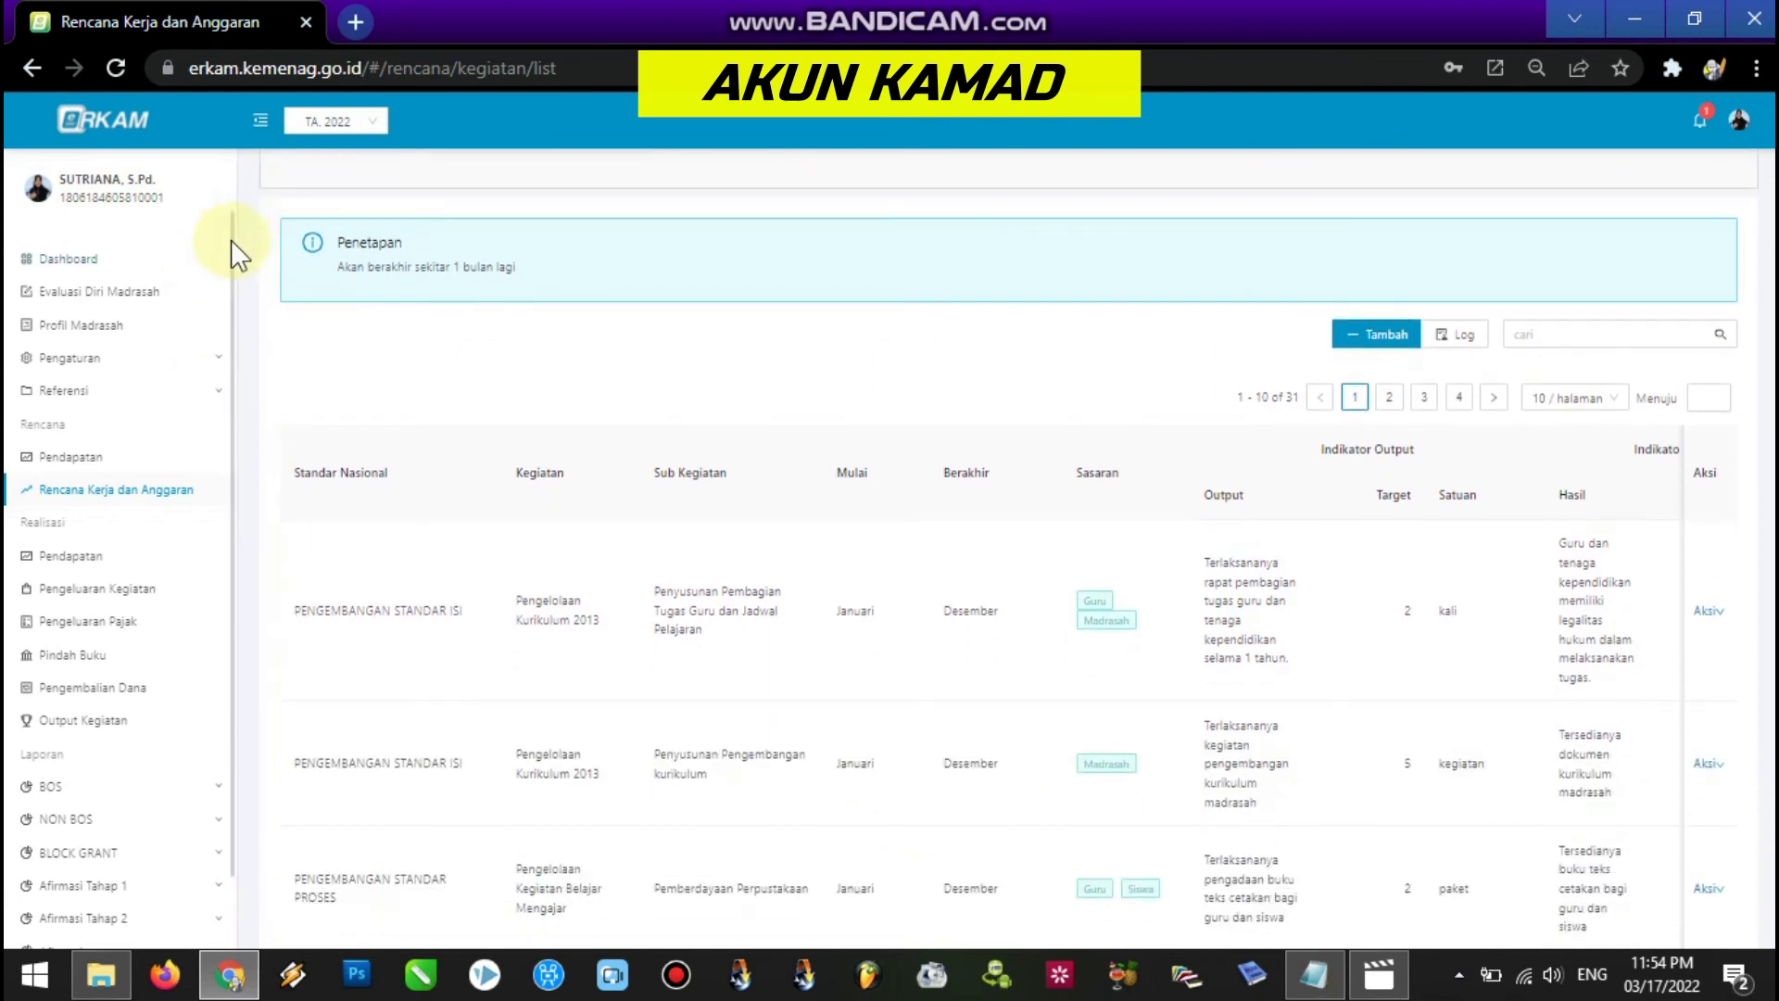
click(70, 789)
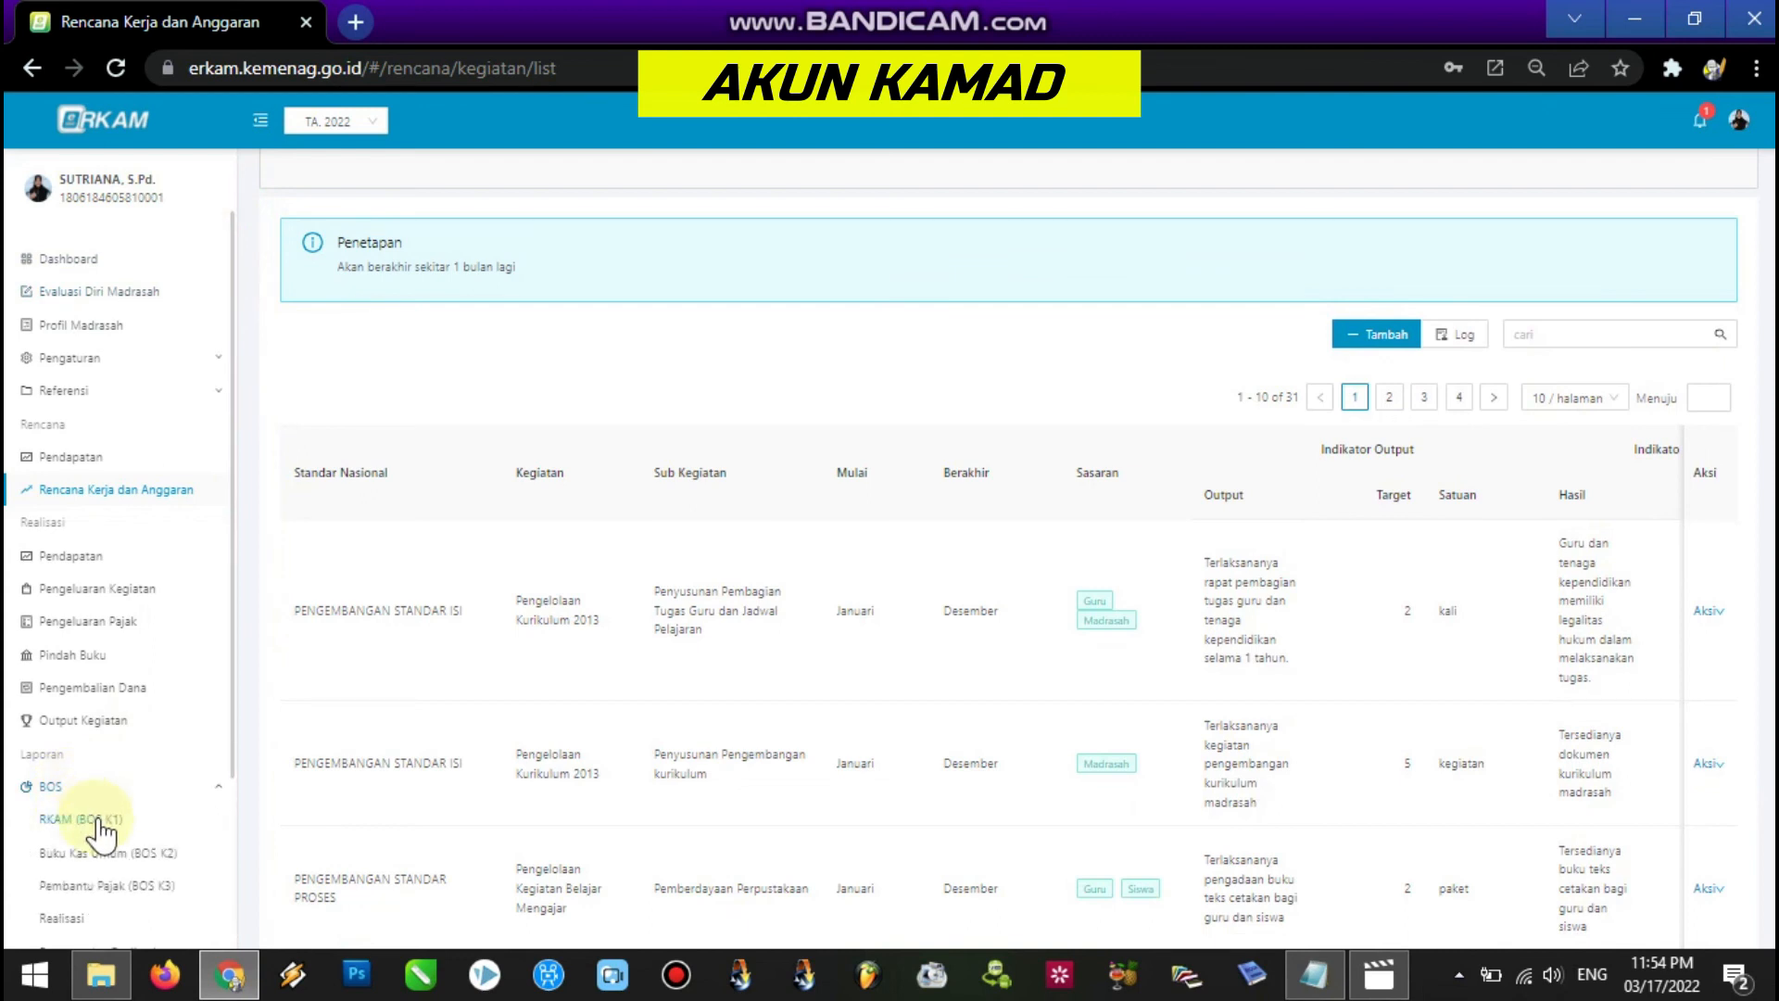
click(83, 821)
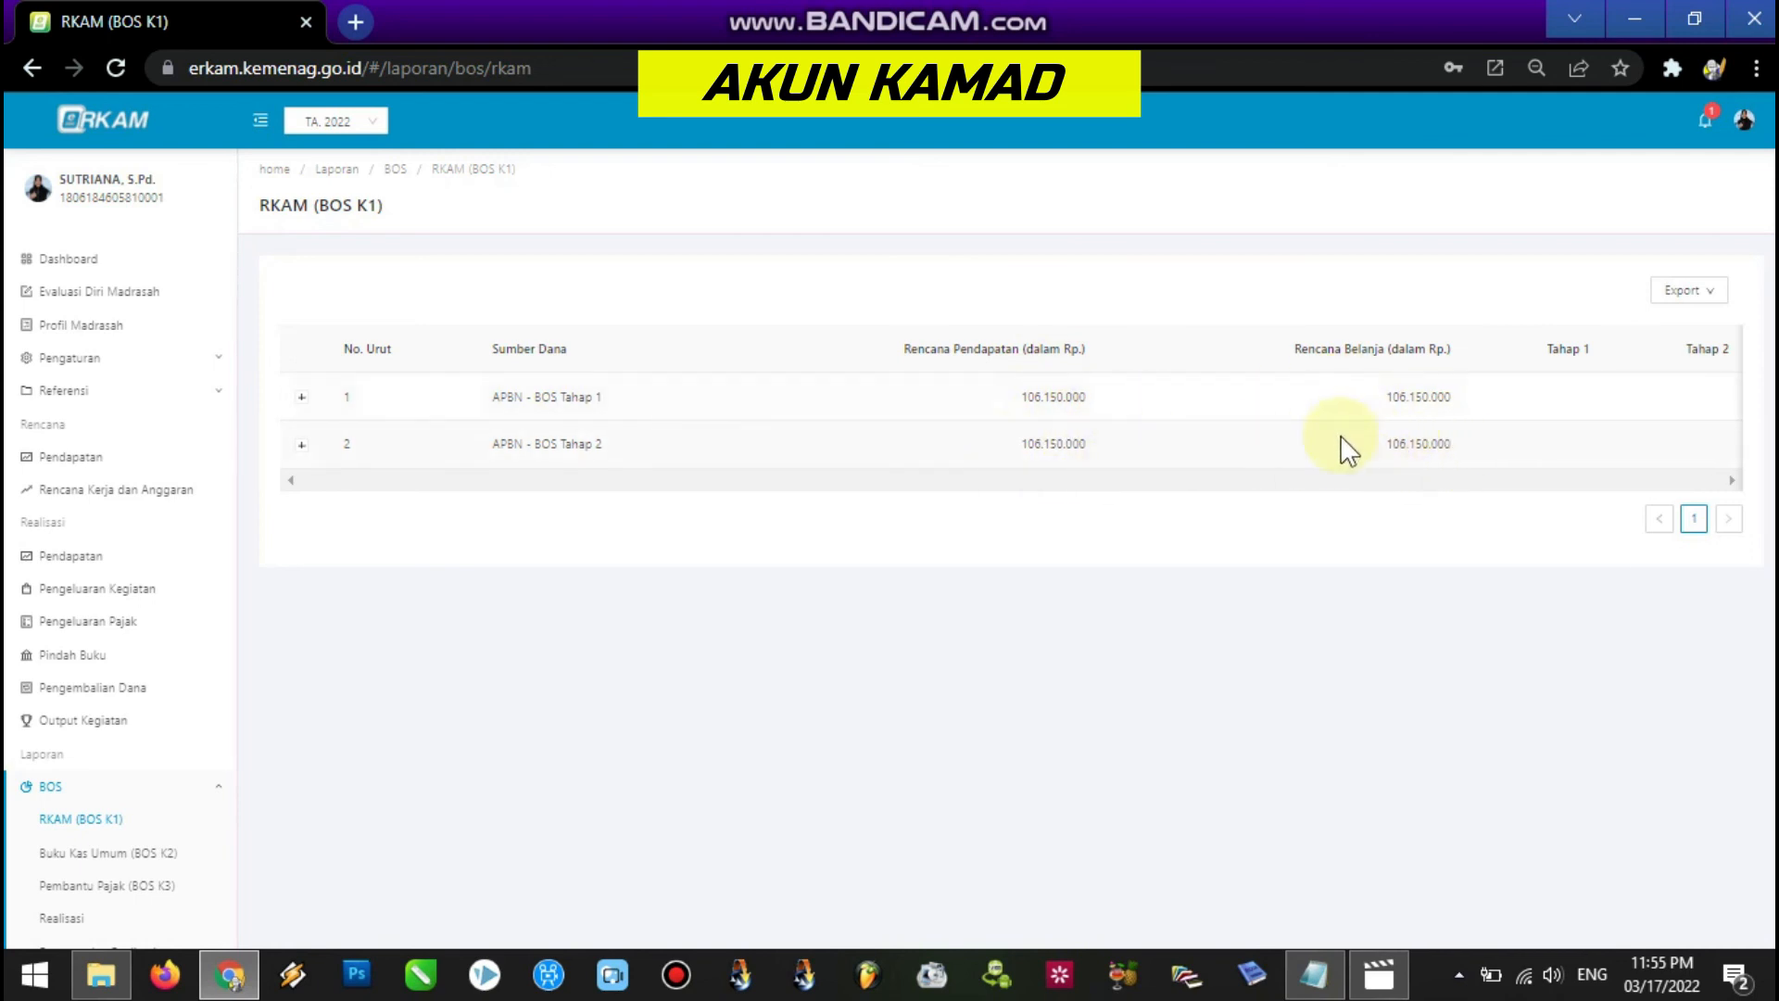
click(1683, 294)
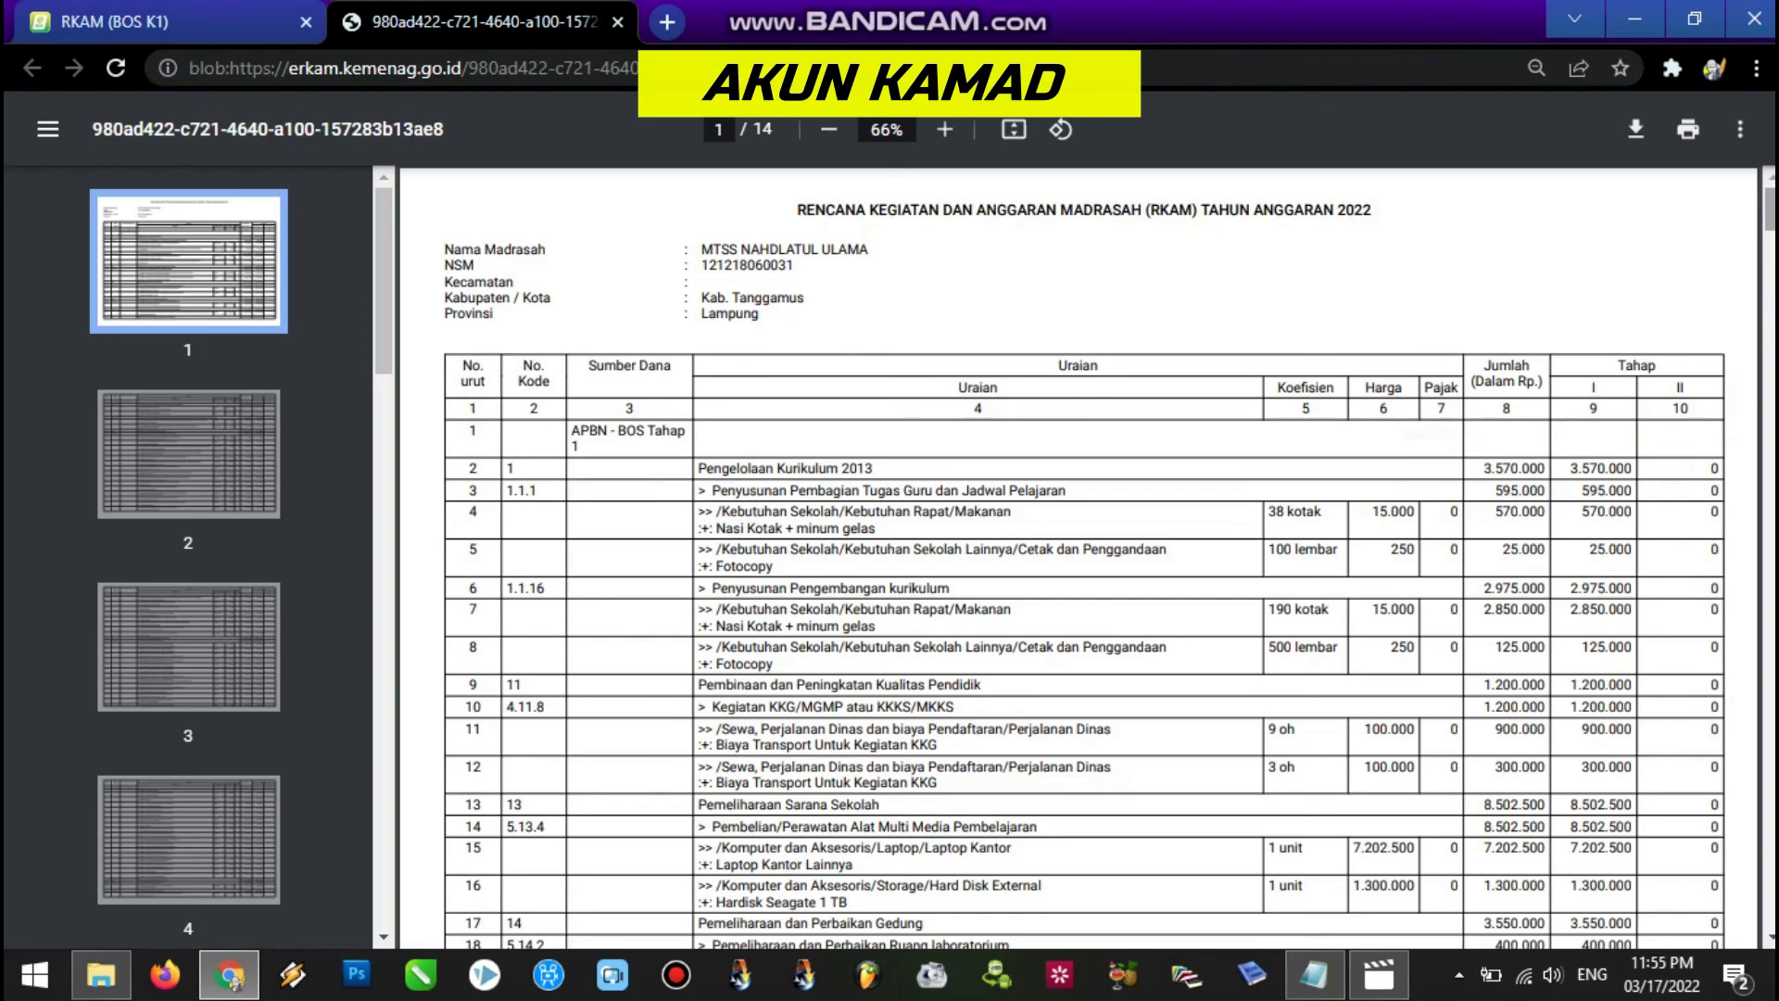
Check Internet Prabayar at 200.000 in row 271 and the Fotocopy entries in rows 228 and 235.
drag(1771, 213, 1771, 805)
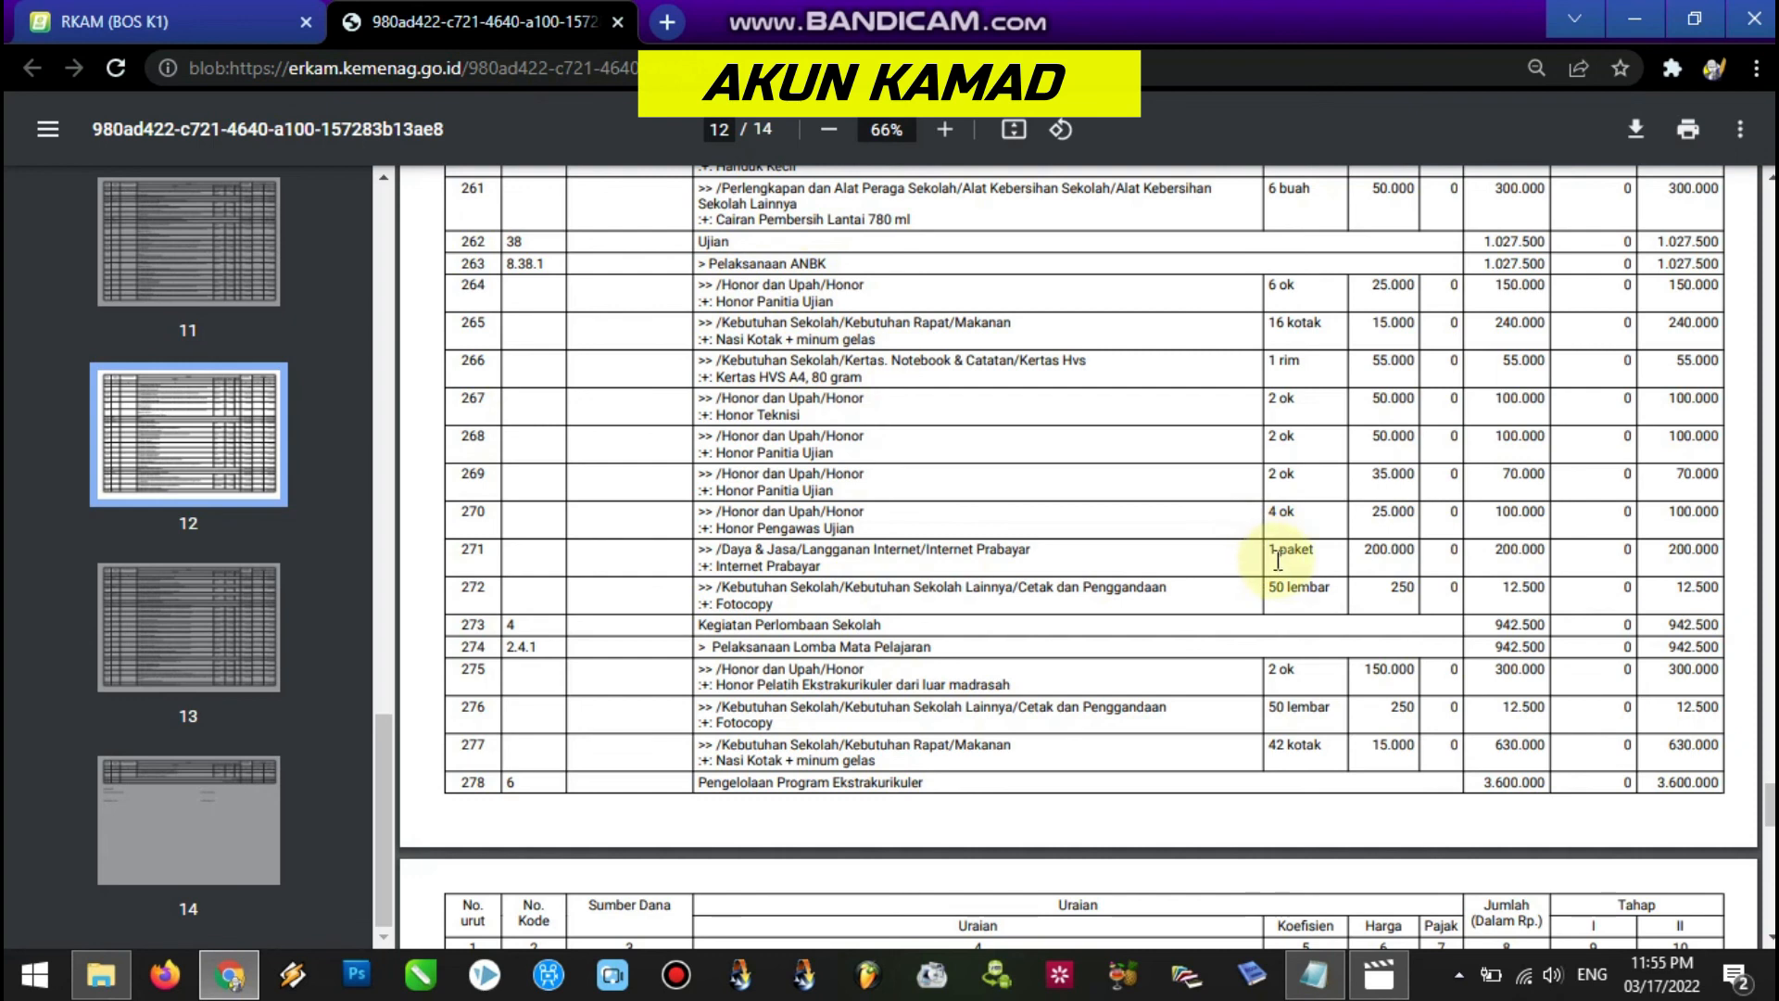
drag(1271, 550, 1722, 550)
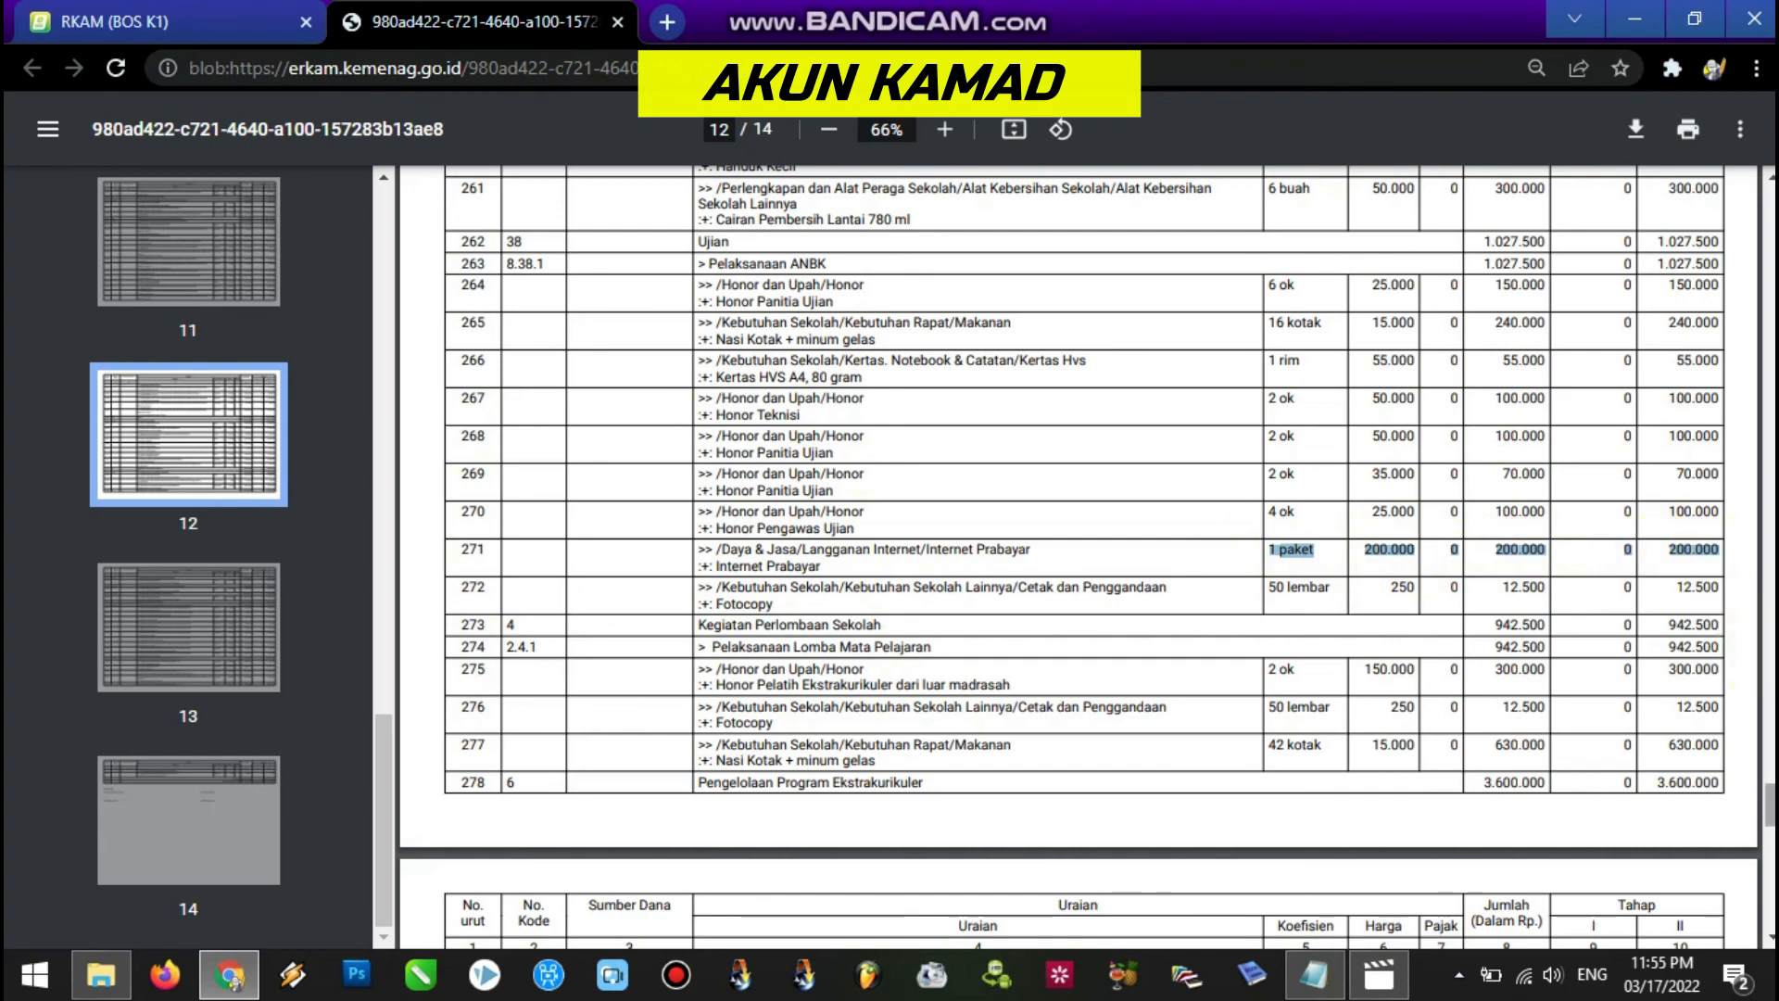
scroll(1079, 556, up, 15)
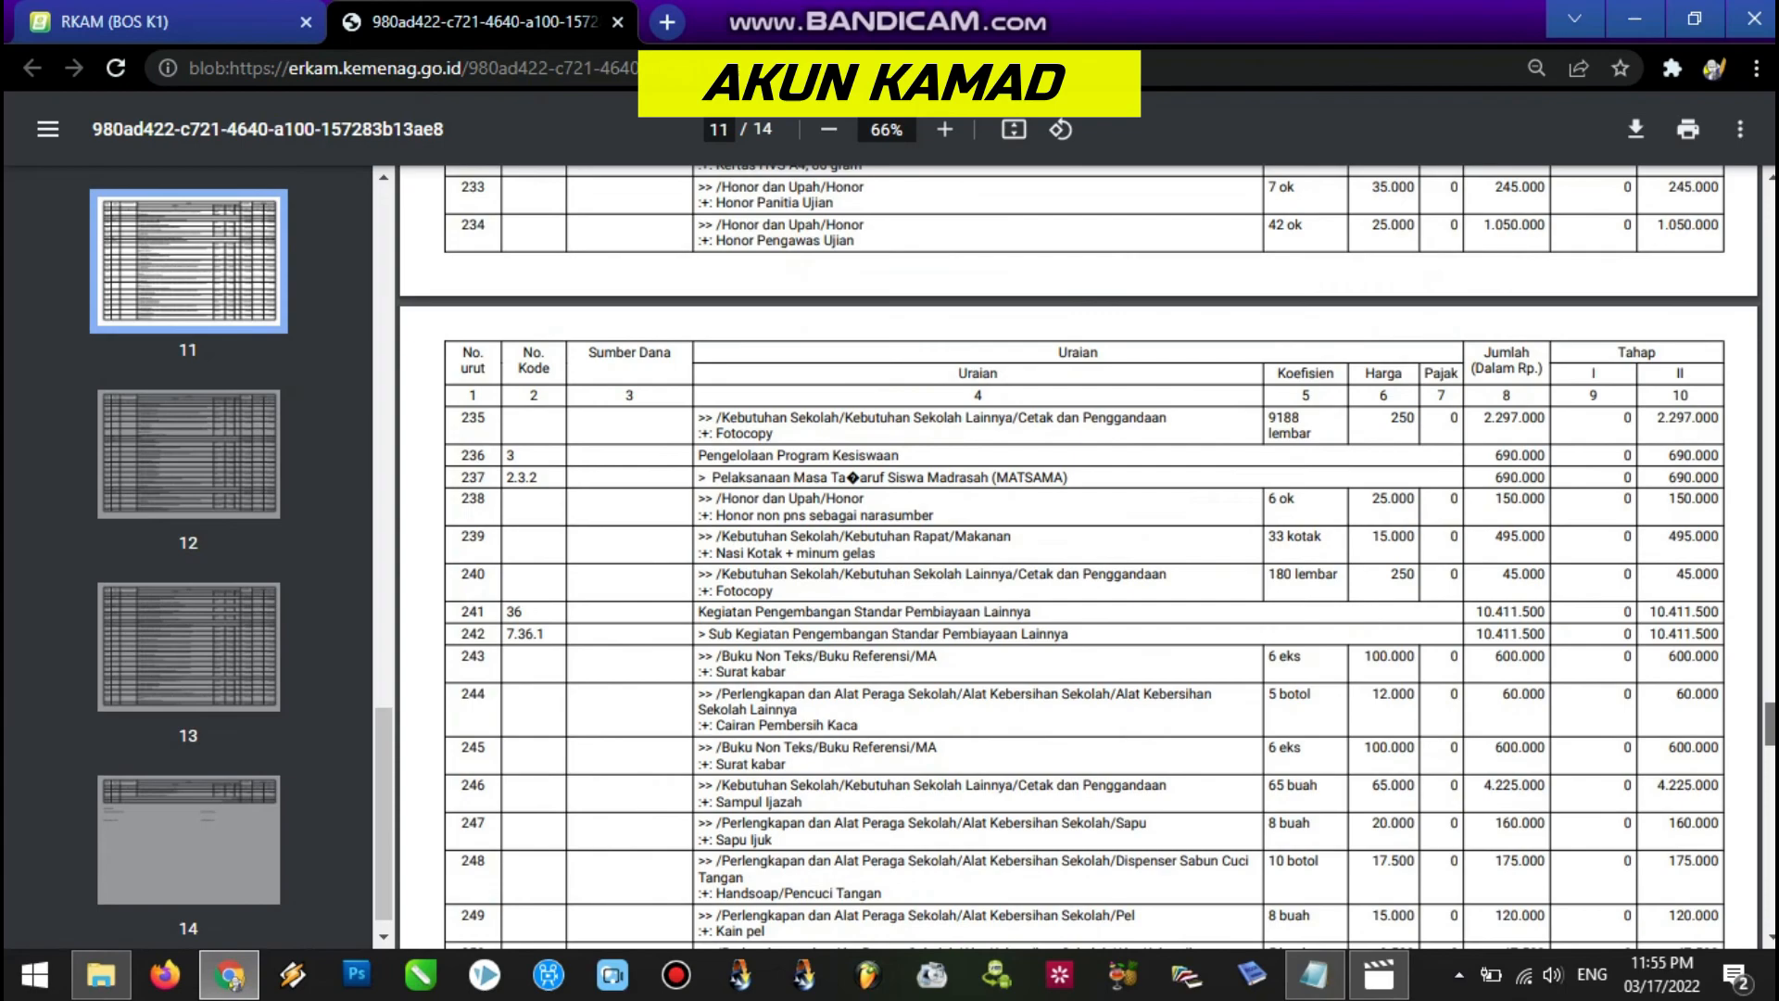
scroll(1079, 557, up, 12)
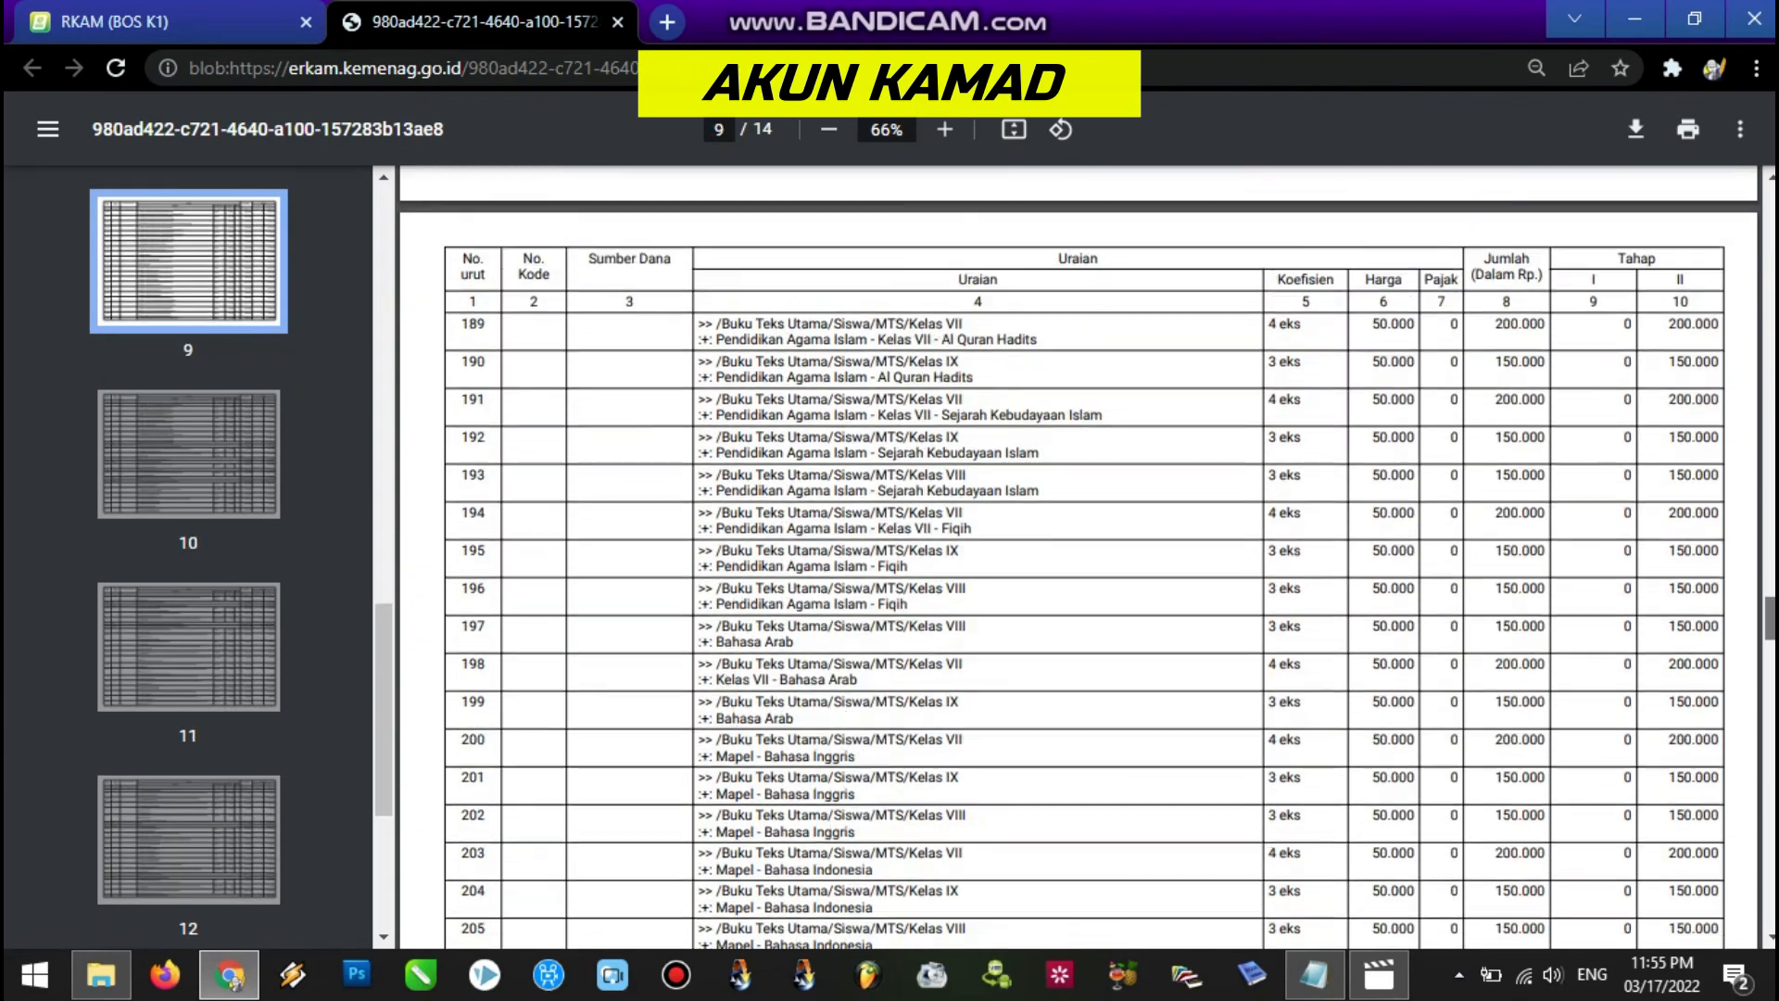
scroll(1079, 556, down, 20)
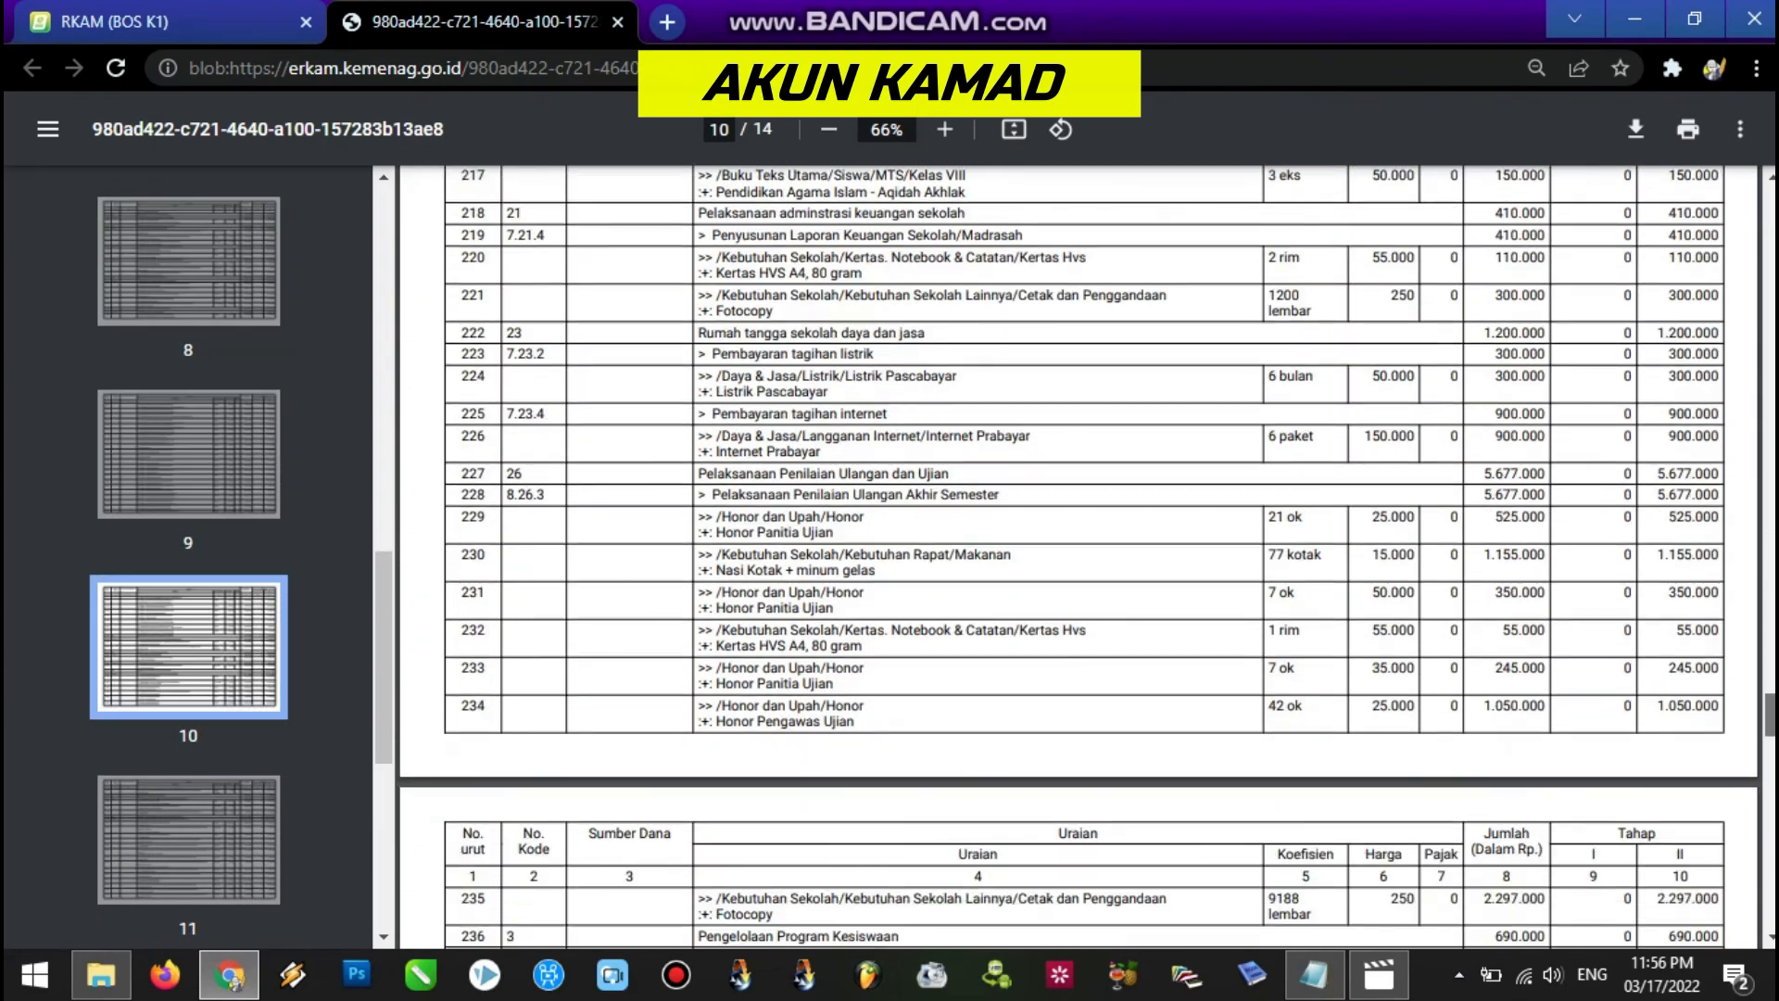
scroll(1079, 556, down, 7)
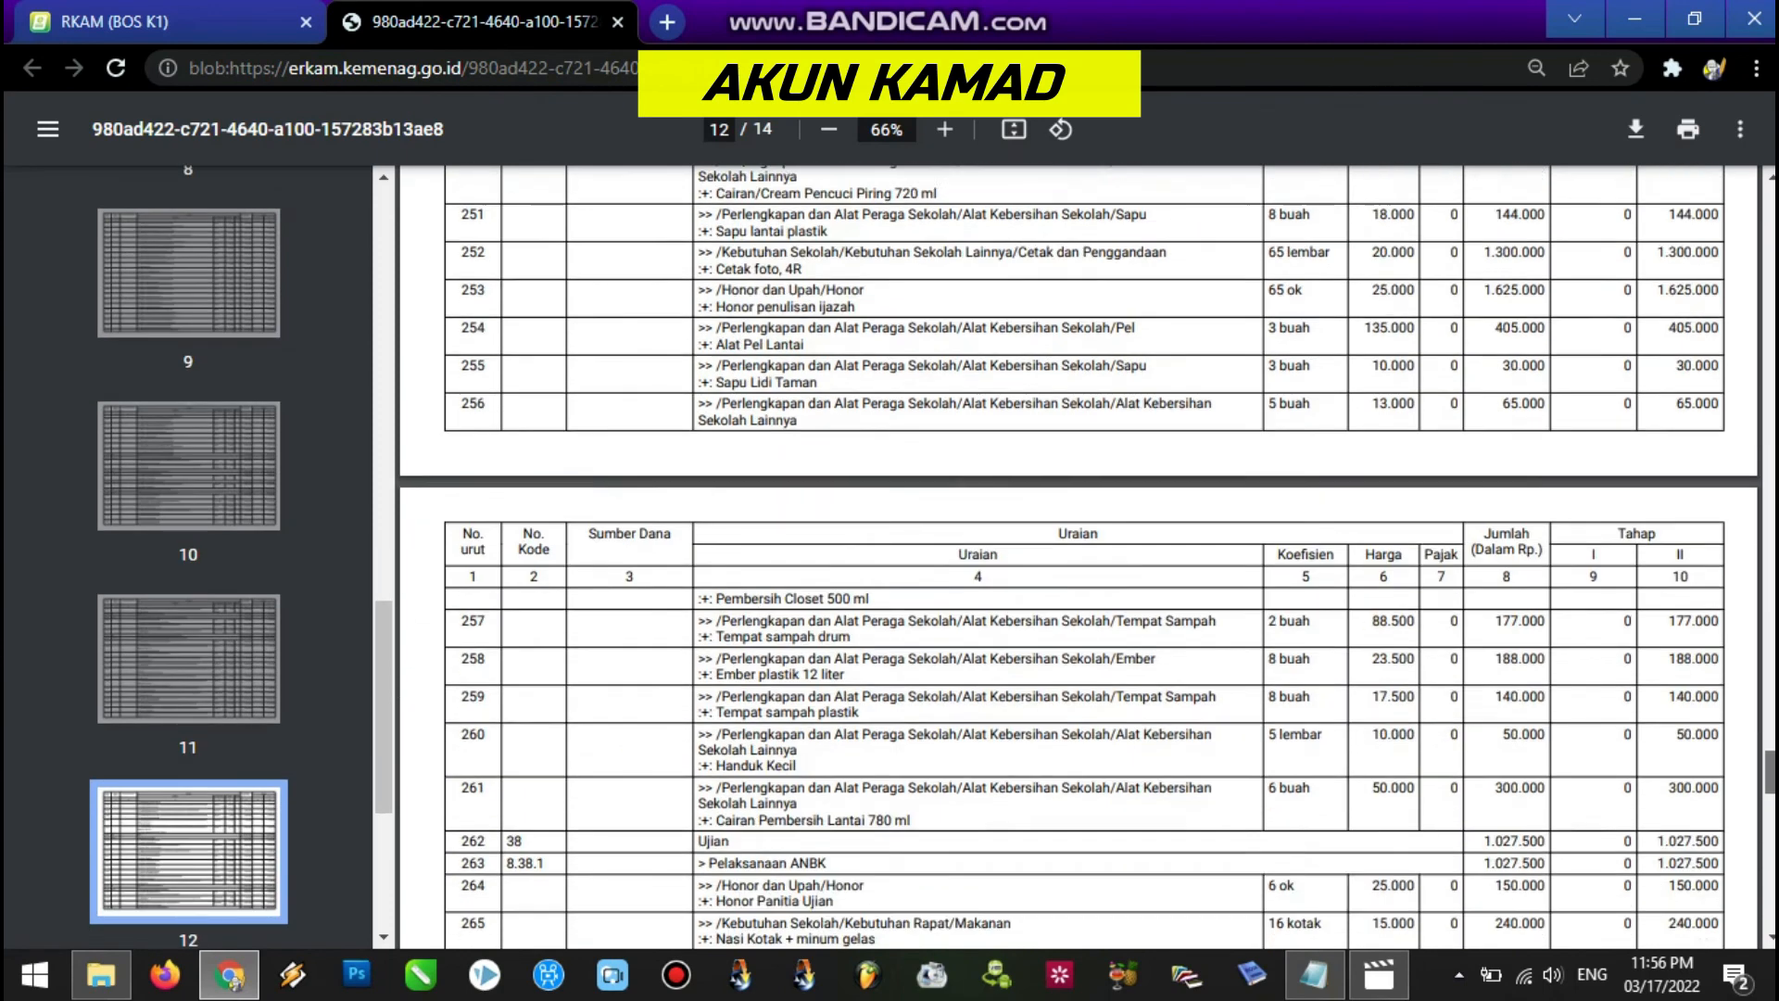
scroll(1079, 556, up, 8)
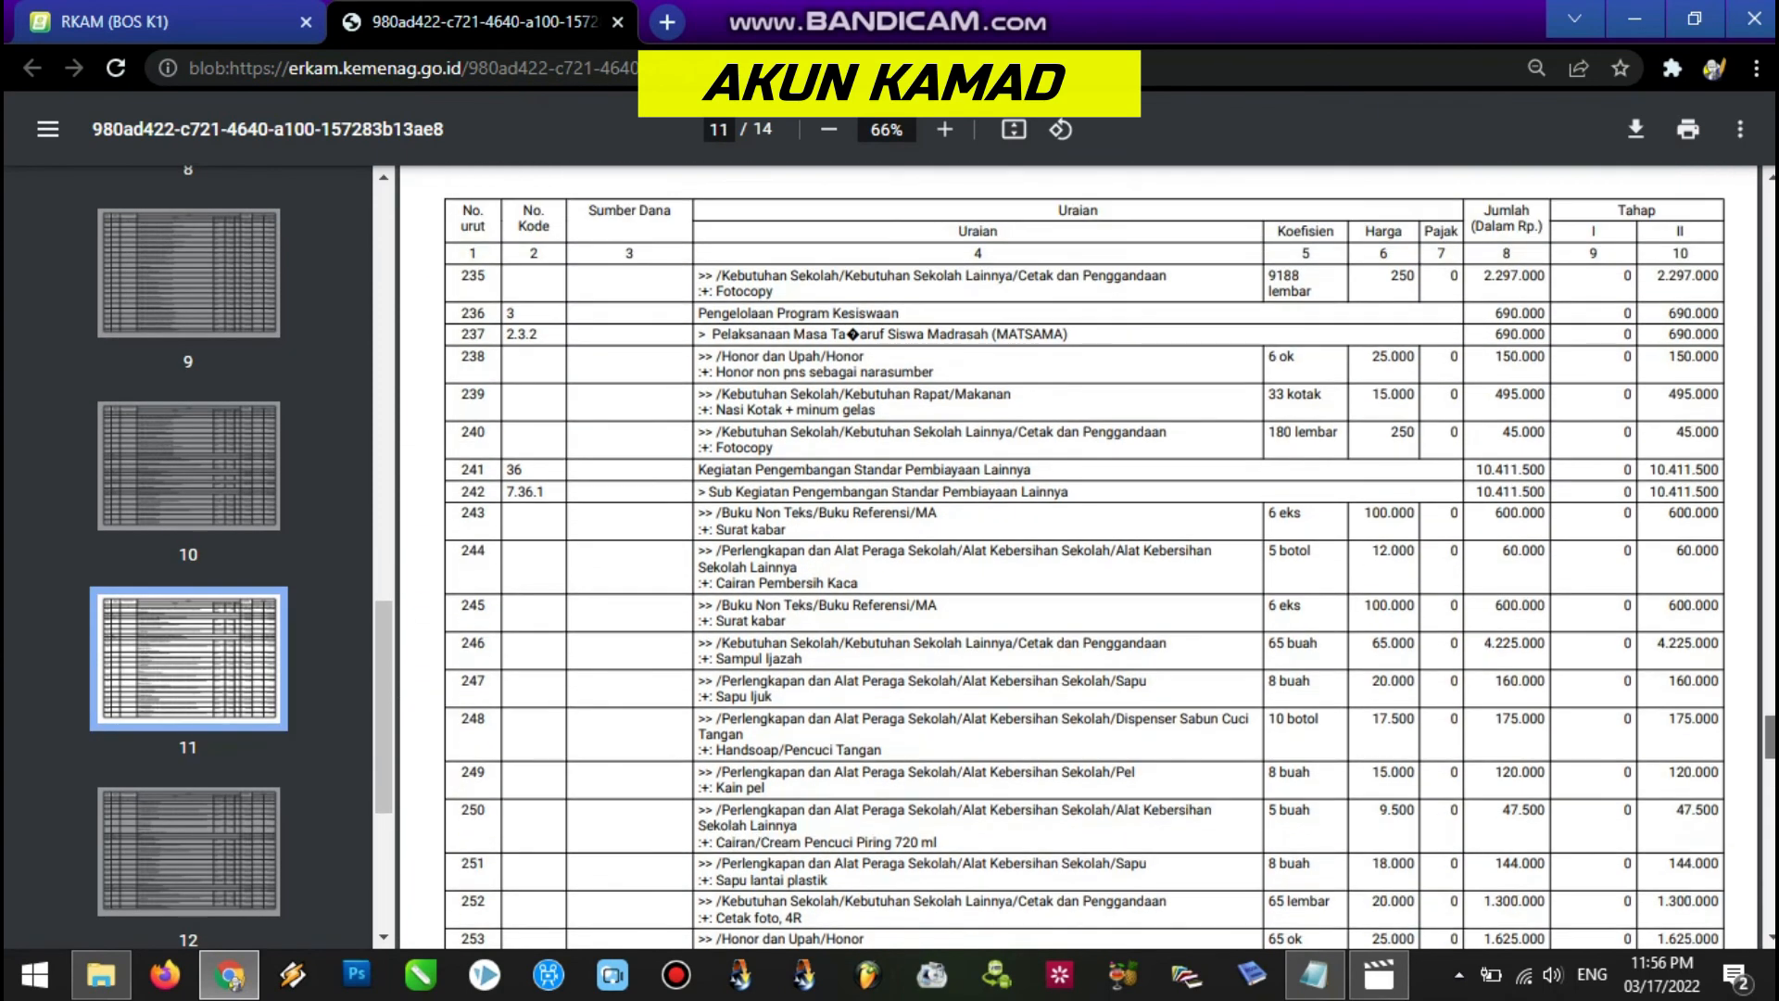
scroll(1079, 556, down, 12)
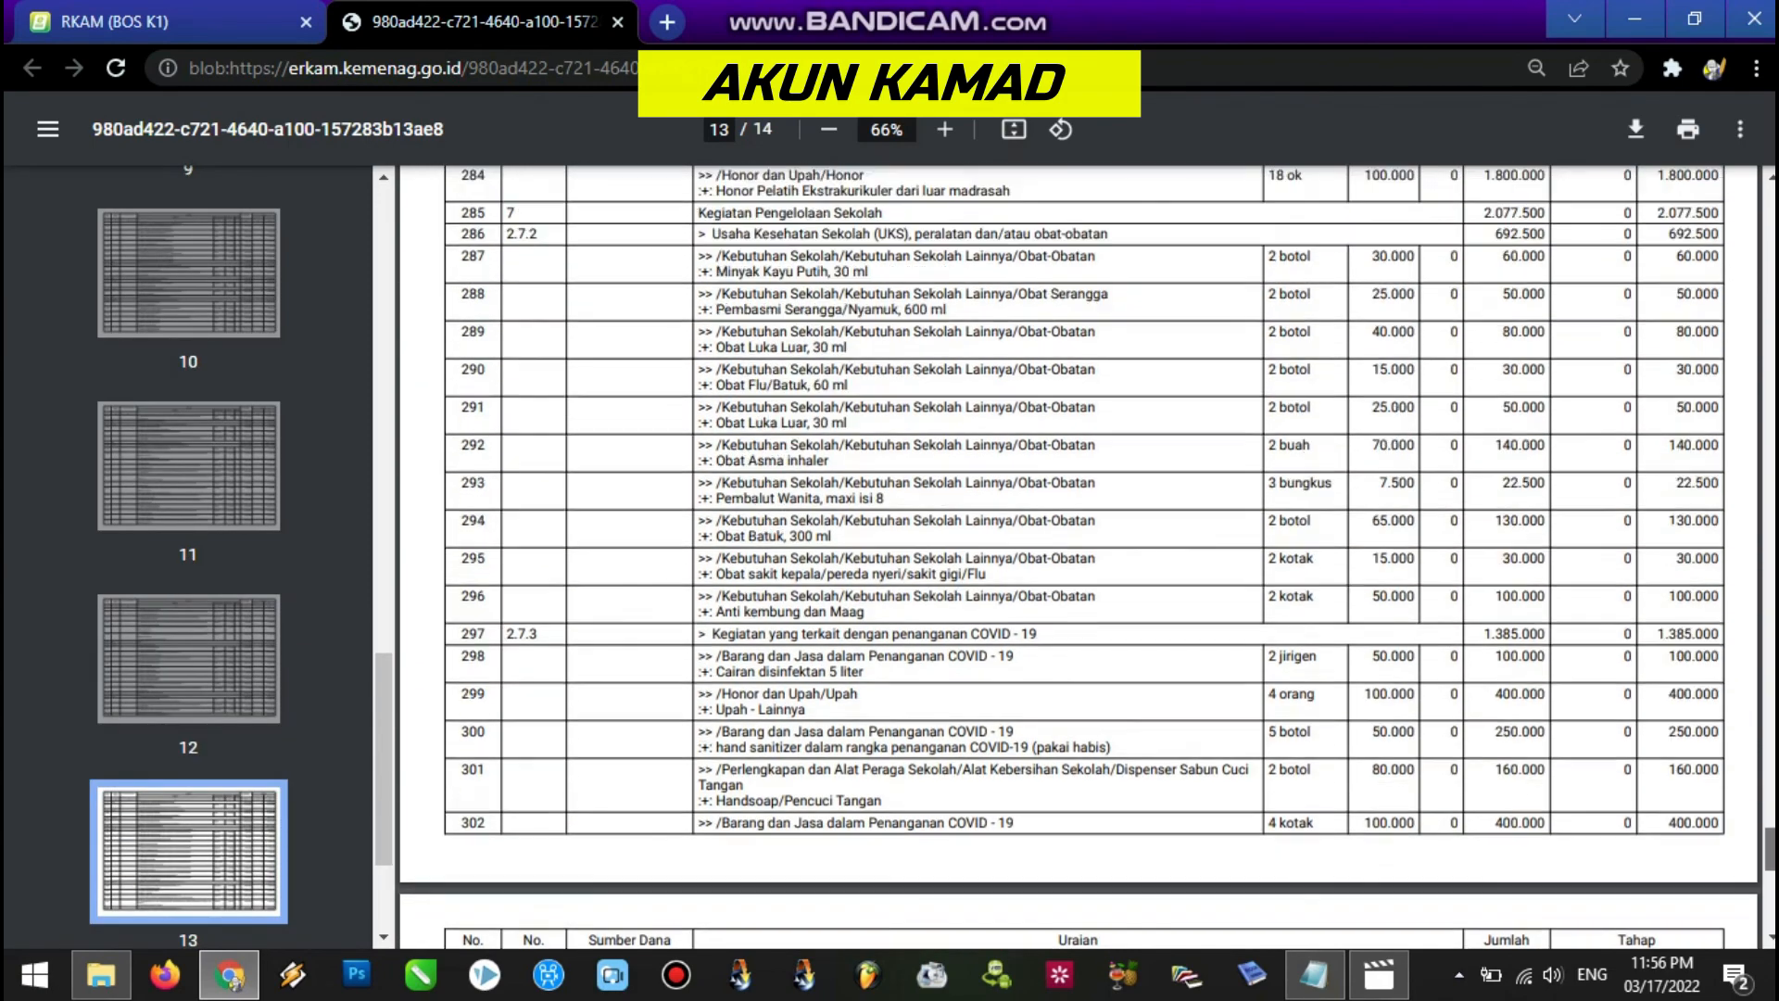
scroll(1079, 556, up, 3)
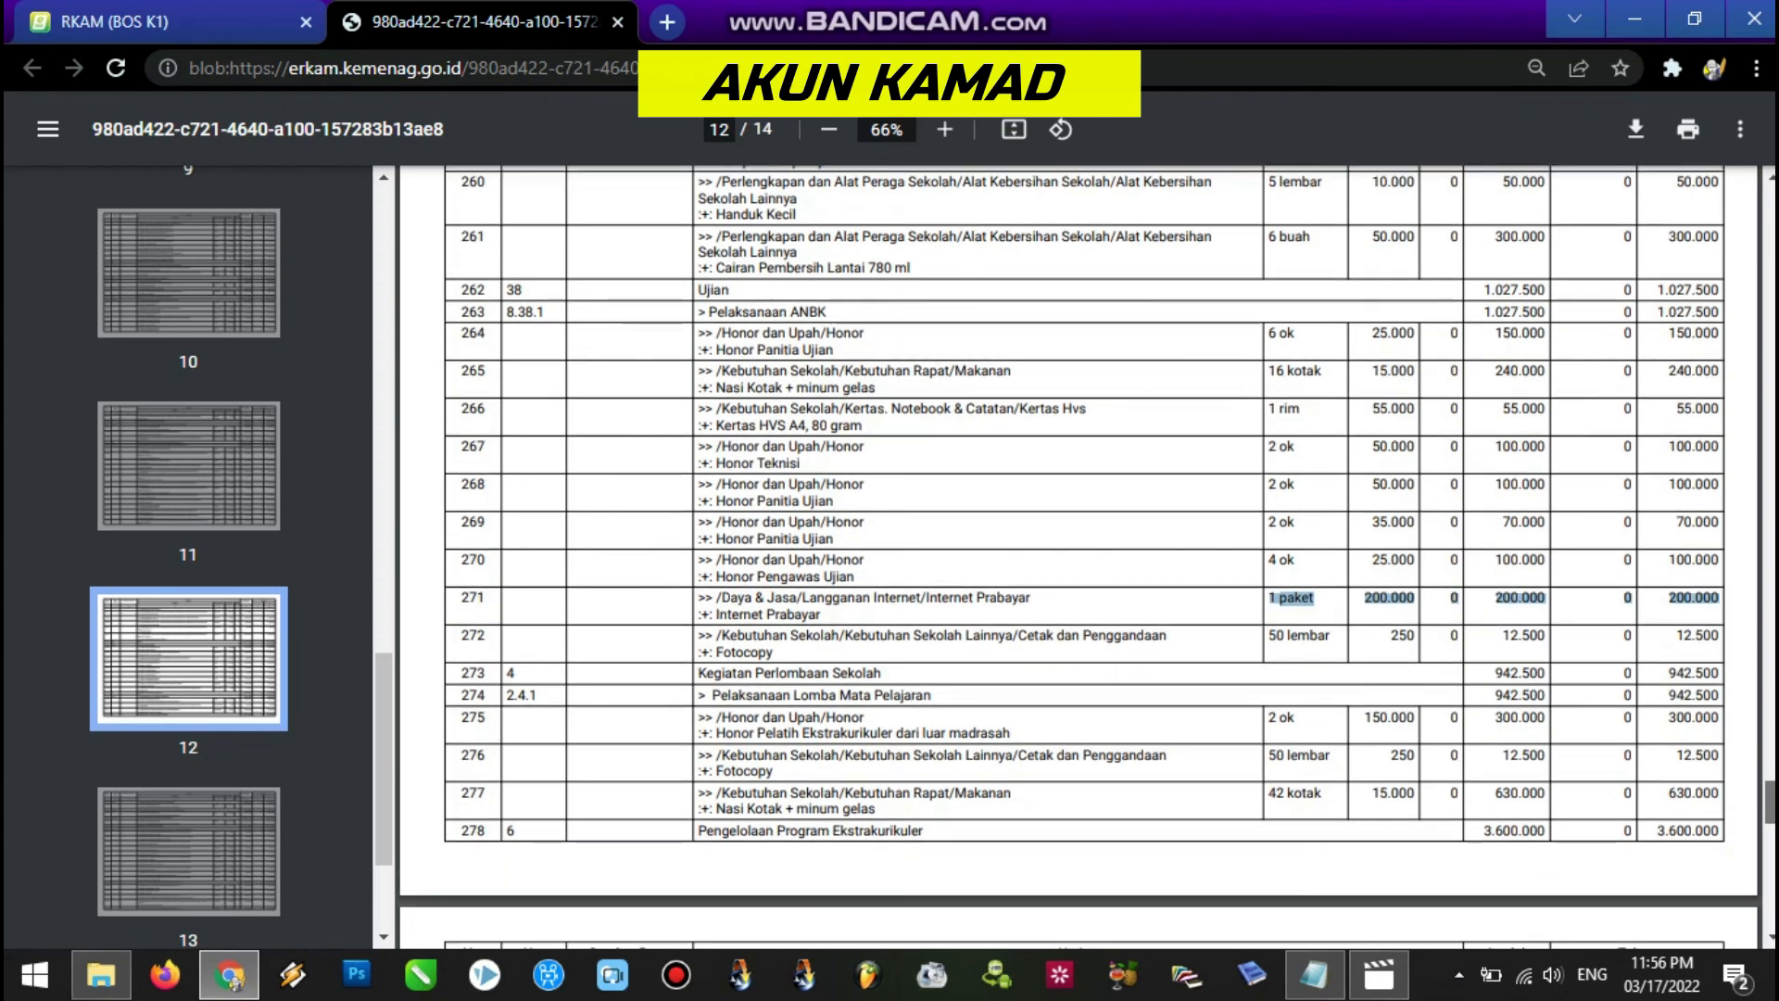
scroll(1079, 556, down, 1)
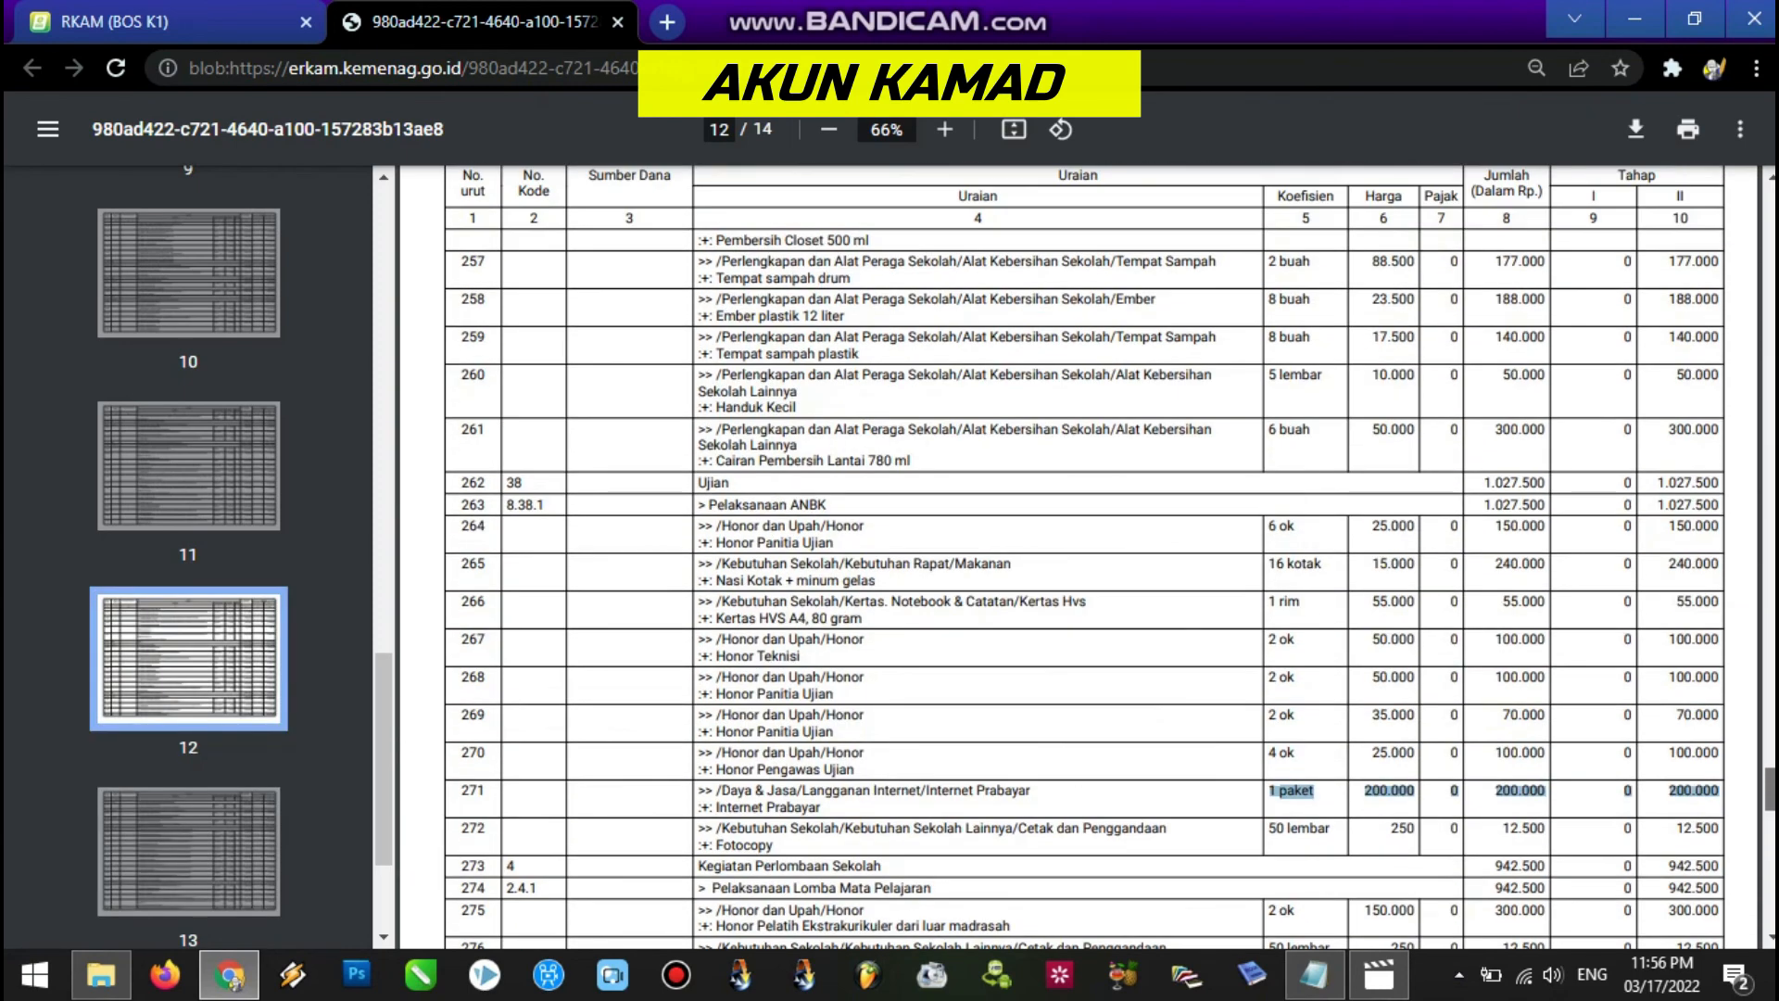
scroll(1079, 556, up, 8)
scroll(1079, 556, up, 7)
scroll(1079, 556, up, 4)
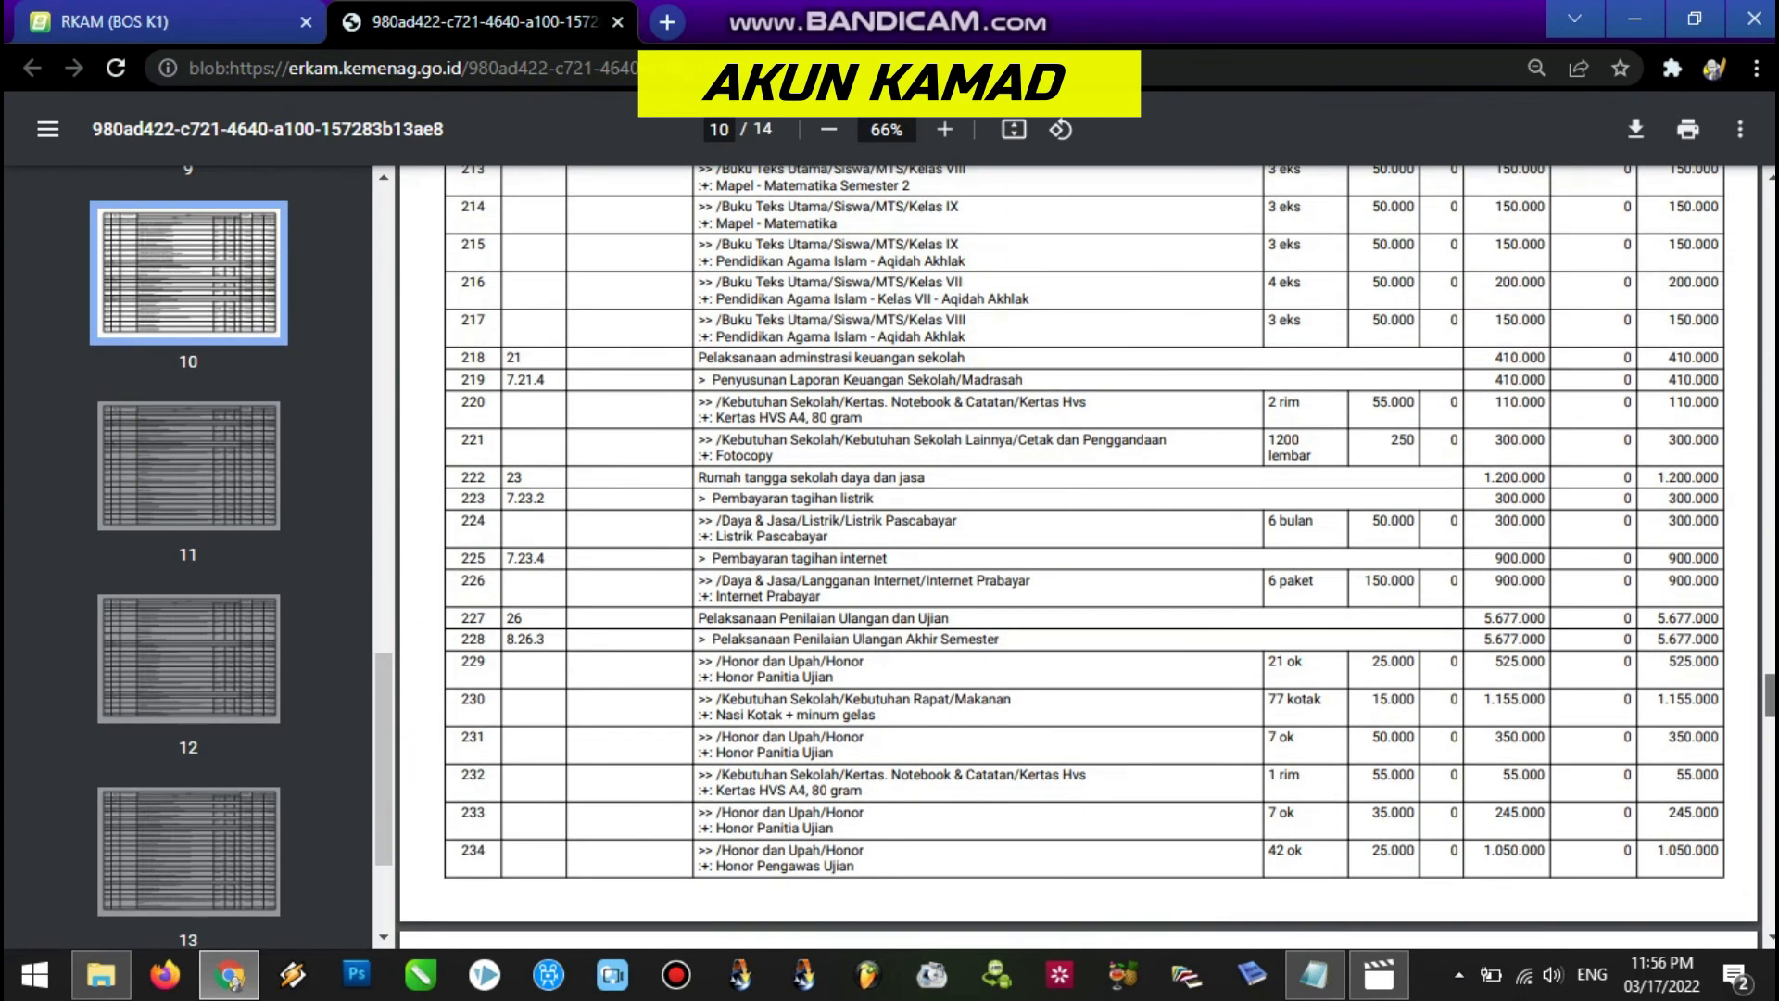
scroll(1079, 556, up, 1)
scroll(1079, 556, down, 2)
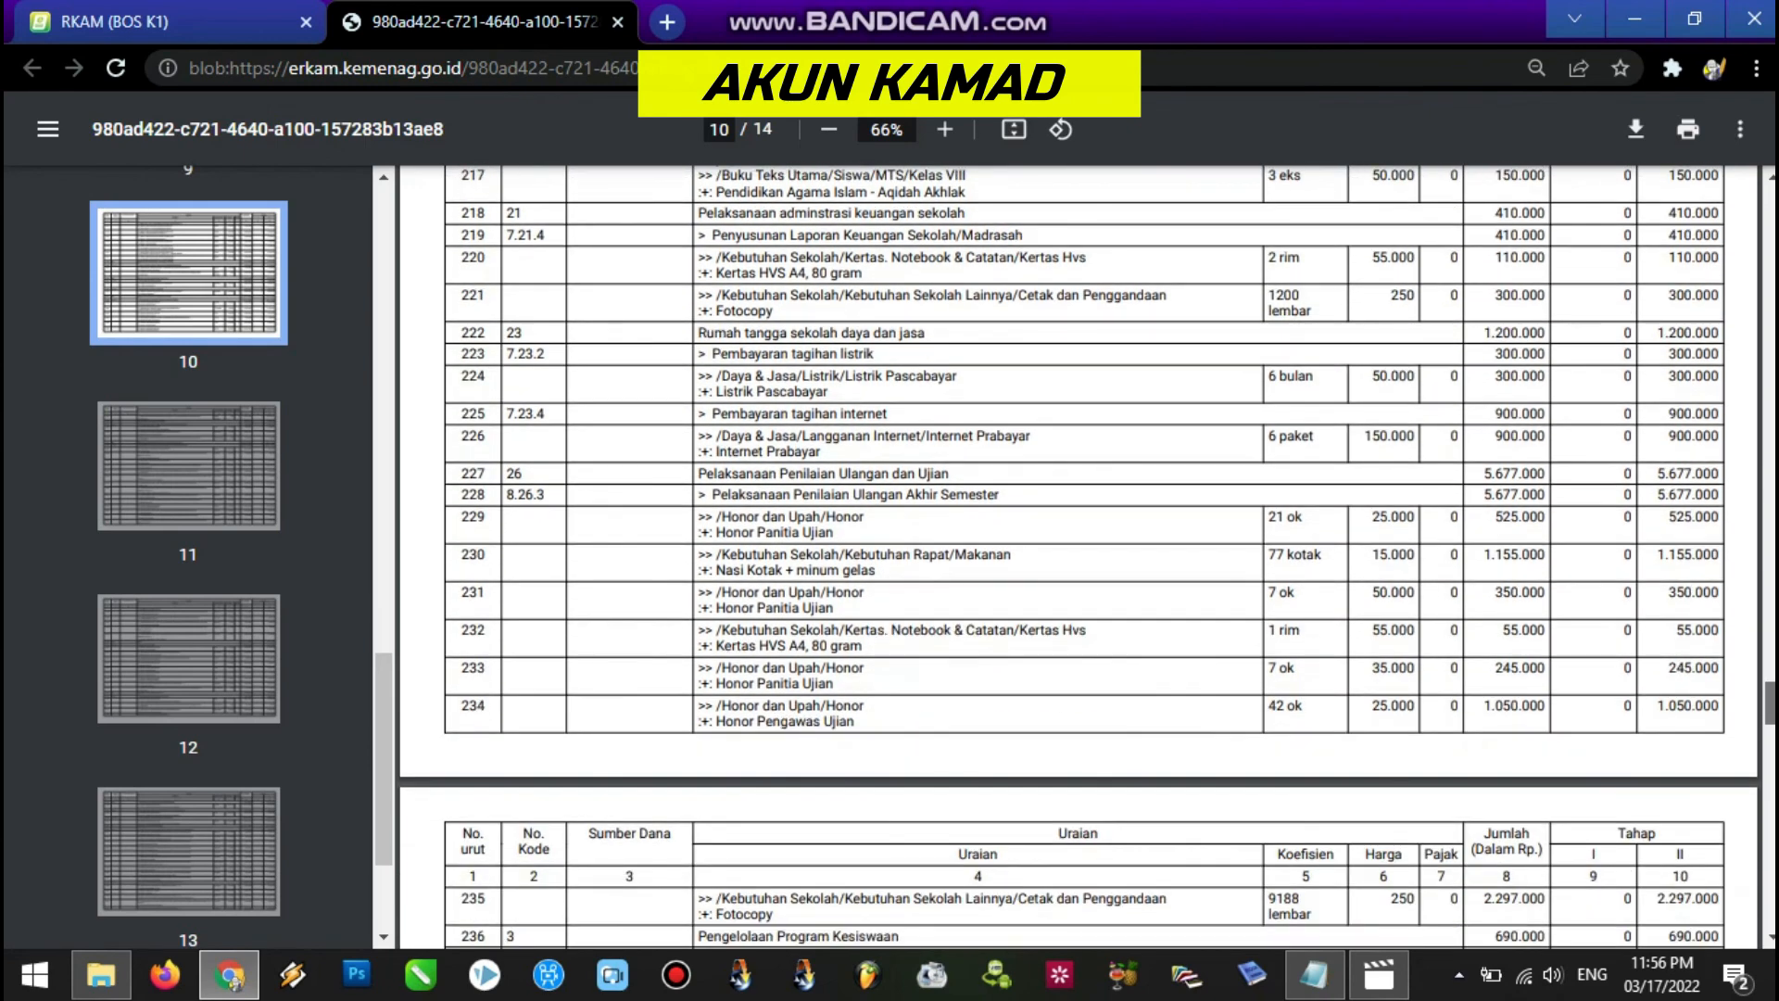
scroll(914, 684, down, 1)
drag(717, 473, 1045, 473)
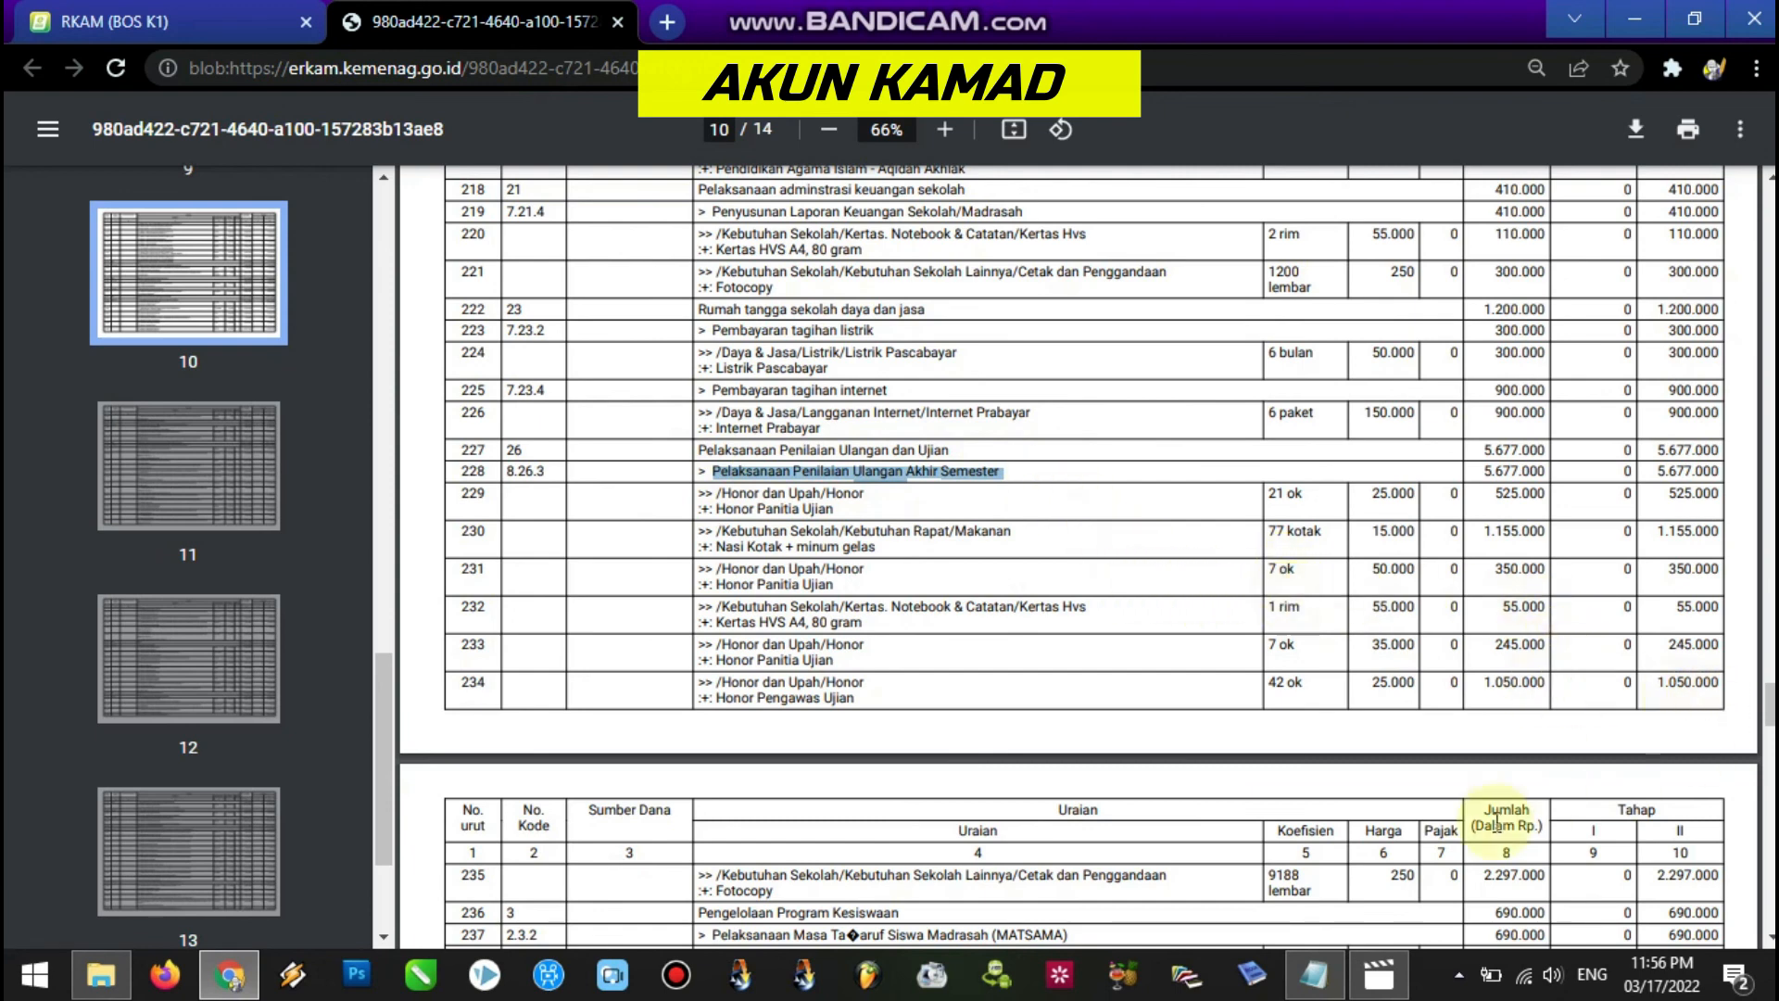
click(1306, 875)
drag(1307, 874, 1702, 877)
Check the page 14 totals: 212.300.000 overall, 106.150.000 each for Tahap I and Tahap II.
drag(1769, 719, 1767, 892)
double_click(1645, 463)
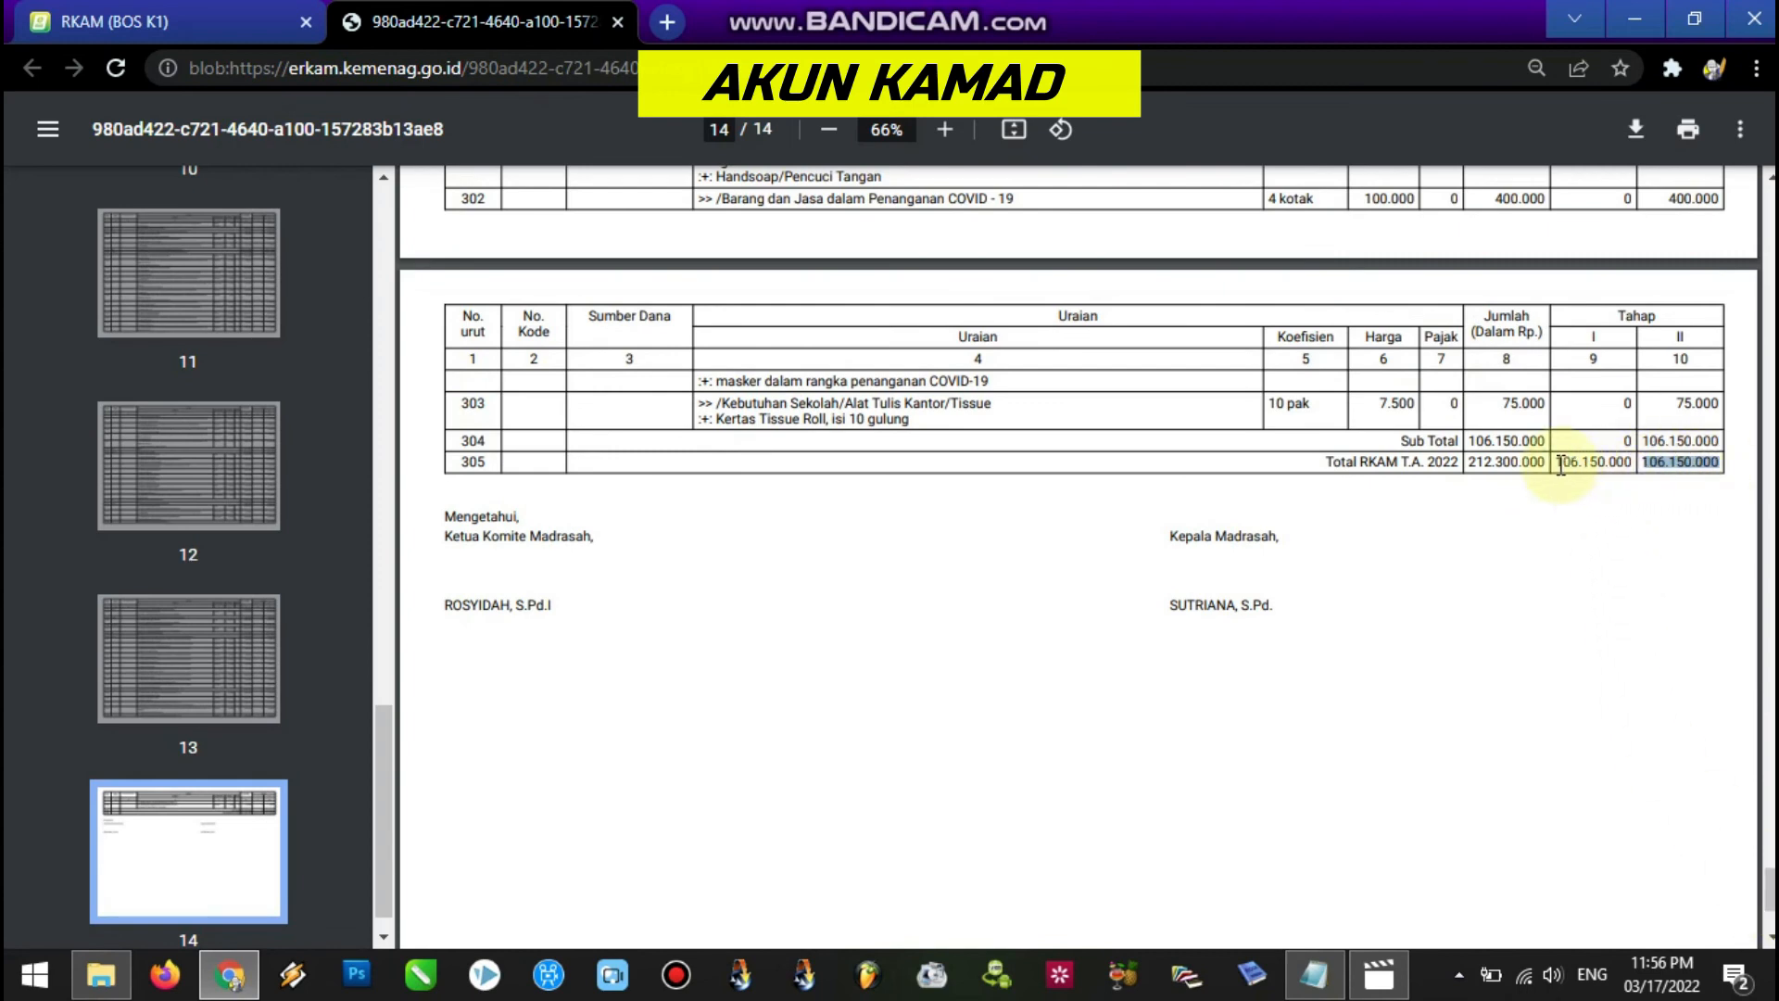
drag(1646, 441, 1715, 463)
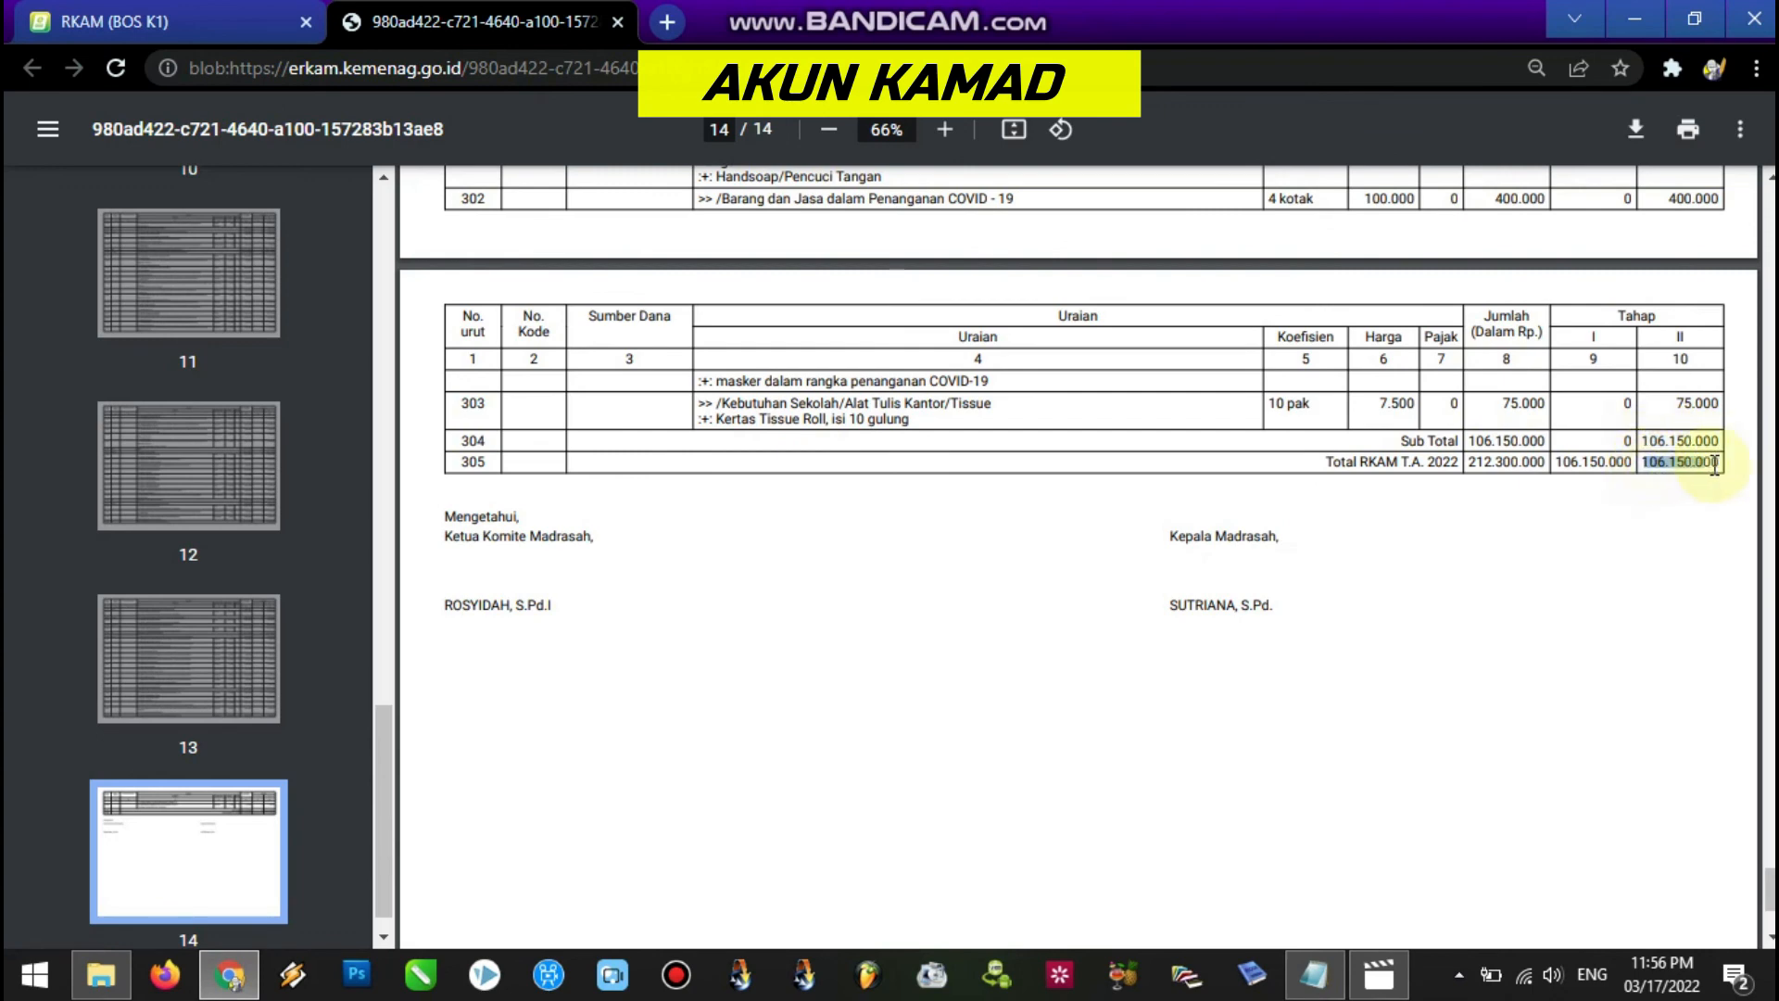
drag(1560, 462, 1627, 461)
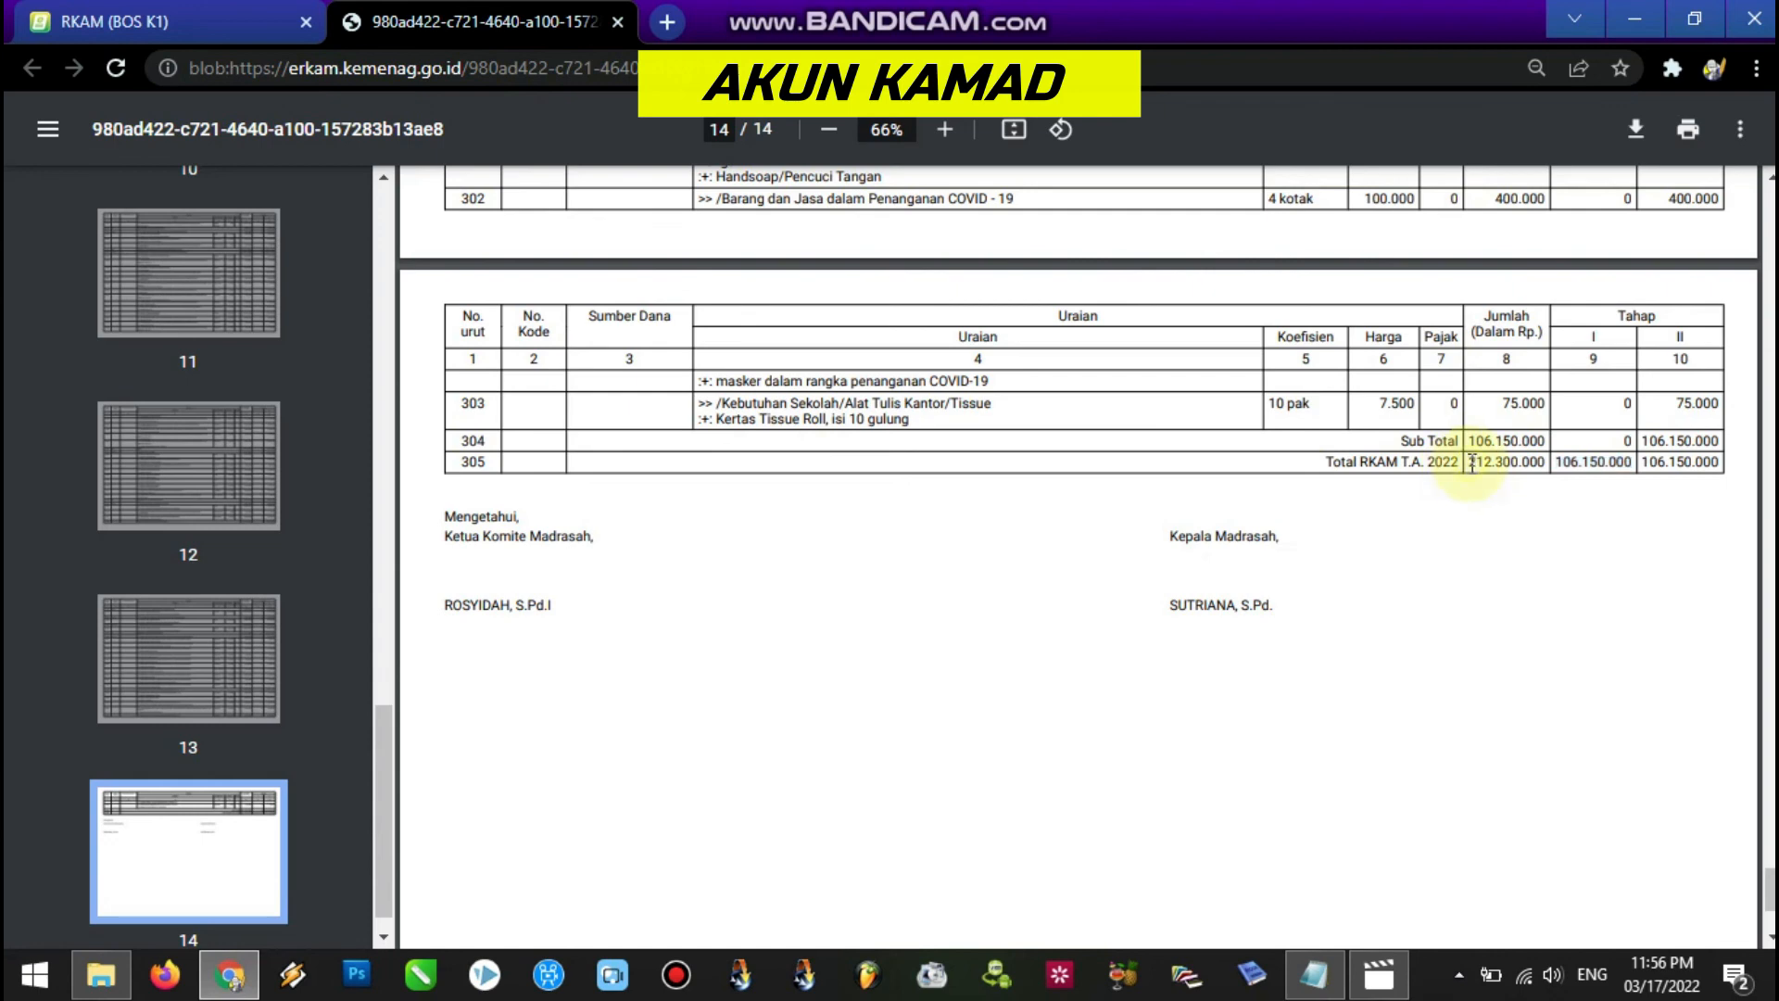
drag(1472, 464, 1537, 466)
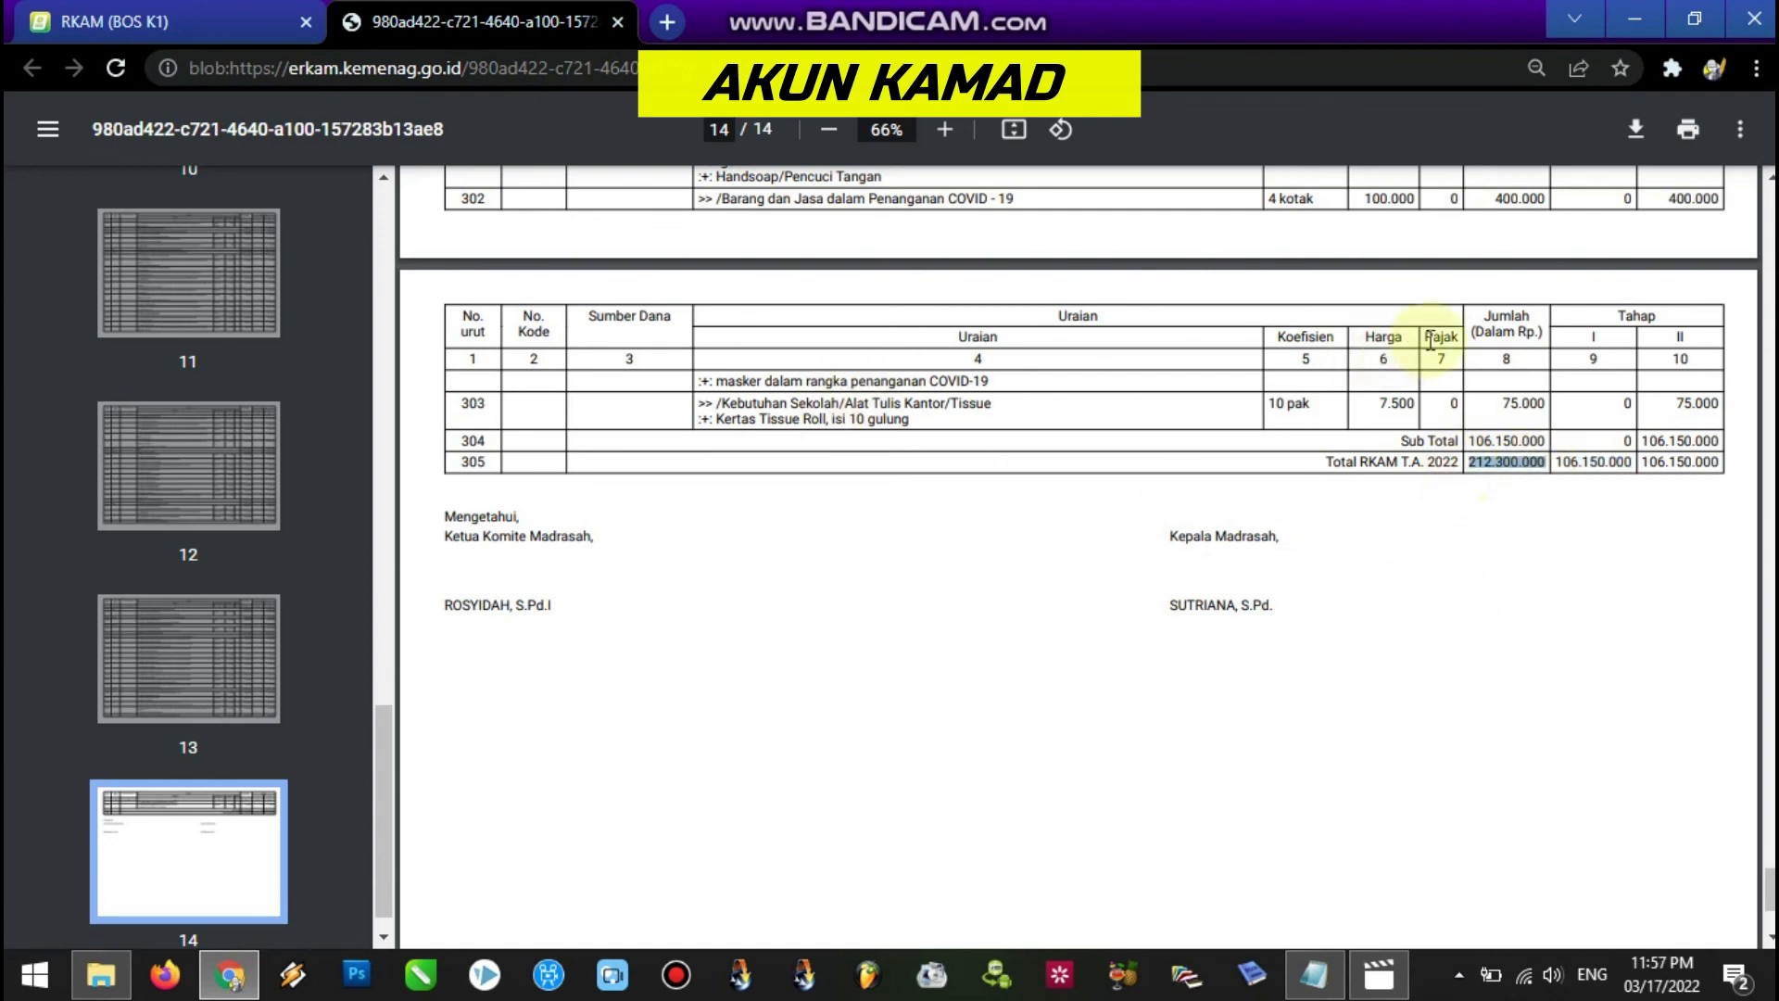
Close the PDF tab and scroll the Notepad guide down to the Internet Prabayar steps.
click(617, 22)
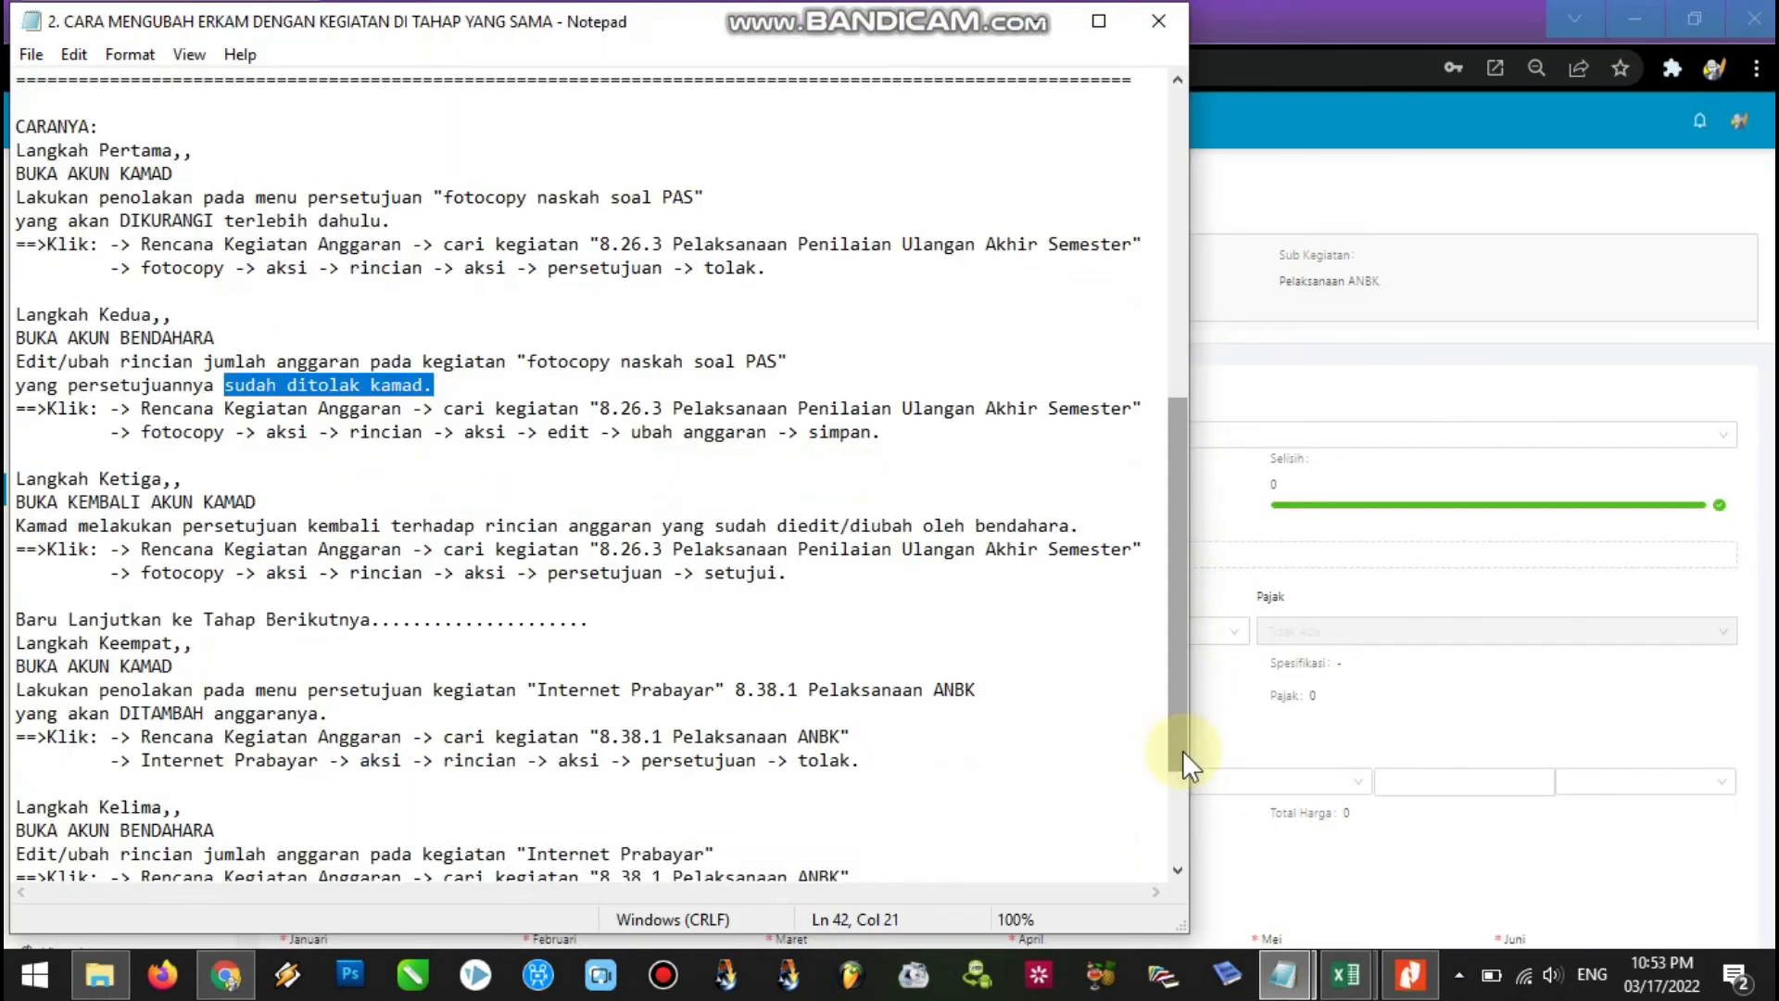
drag(1181, 709, 1180, 759)
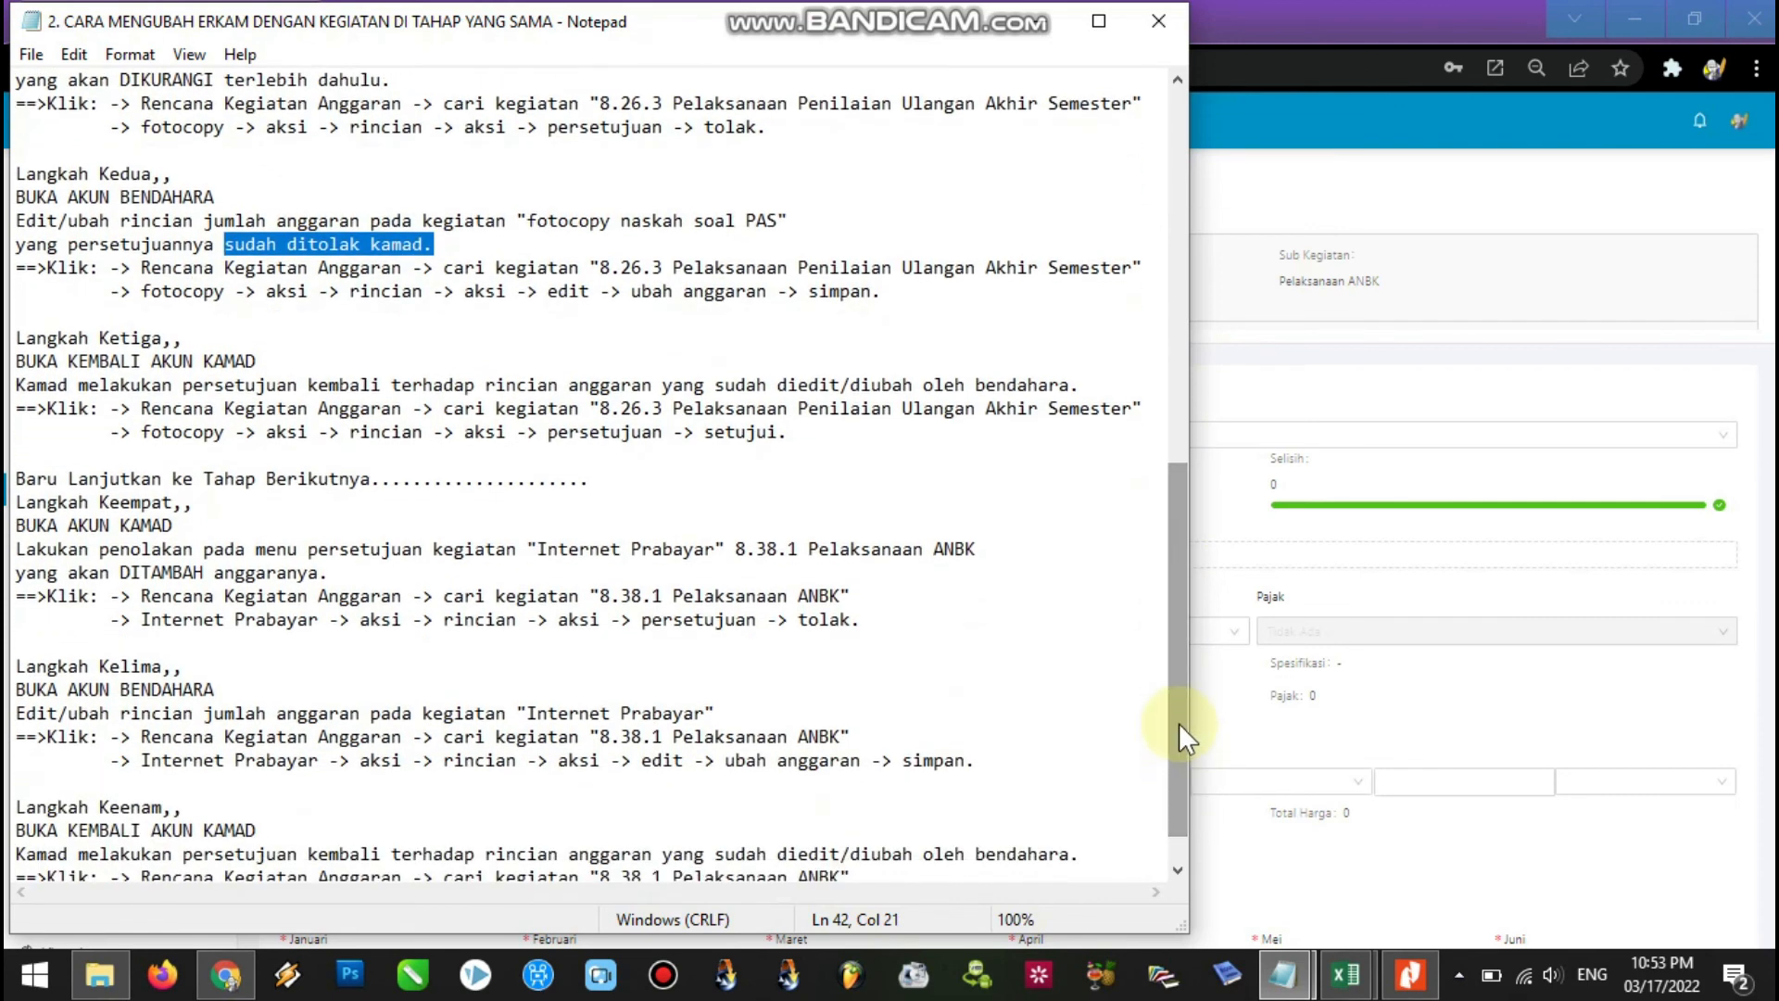